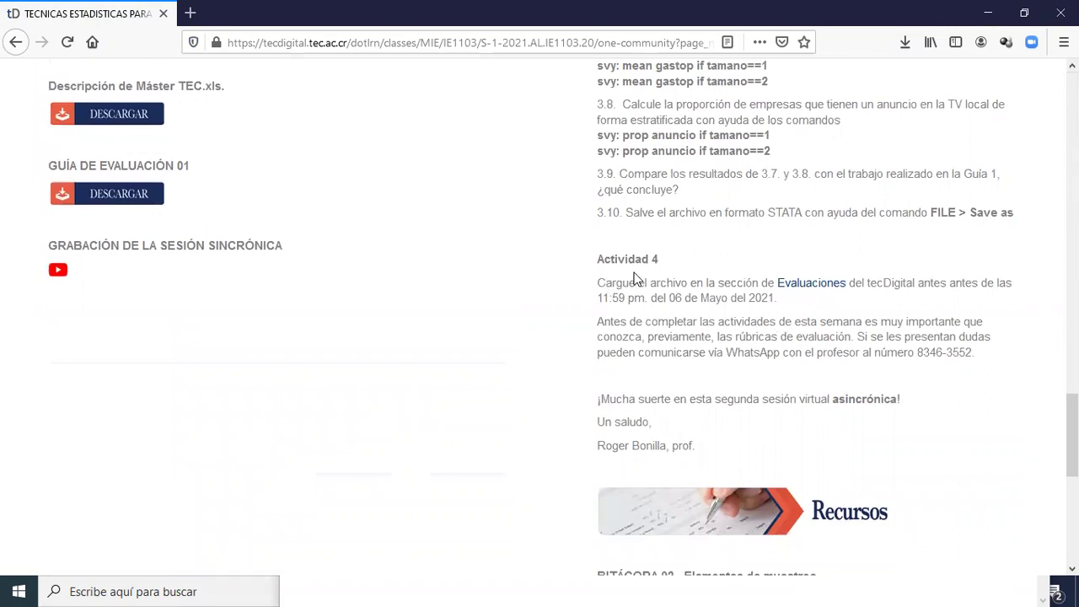
Highlight the Actividad 4 submission instructions and deadline, and open the course's Evaluaciones page.
left_click_drag(598, 287, 775, 314)
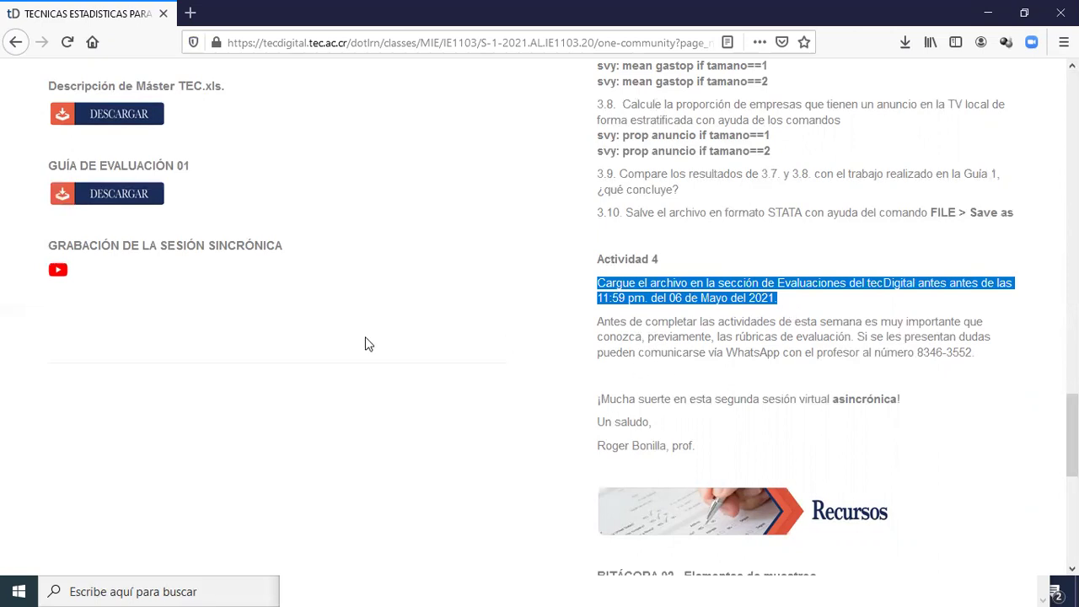
scroll(381, 342, "up", 10)
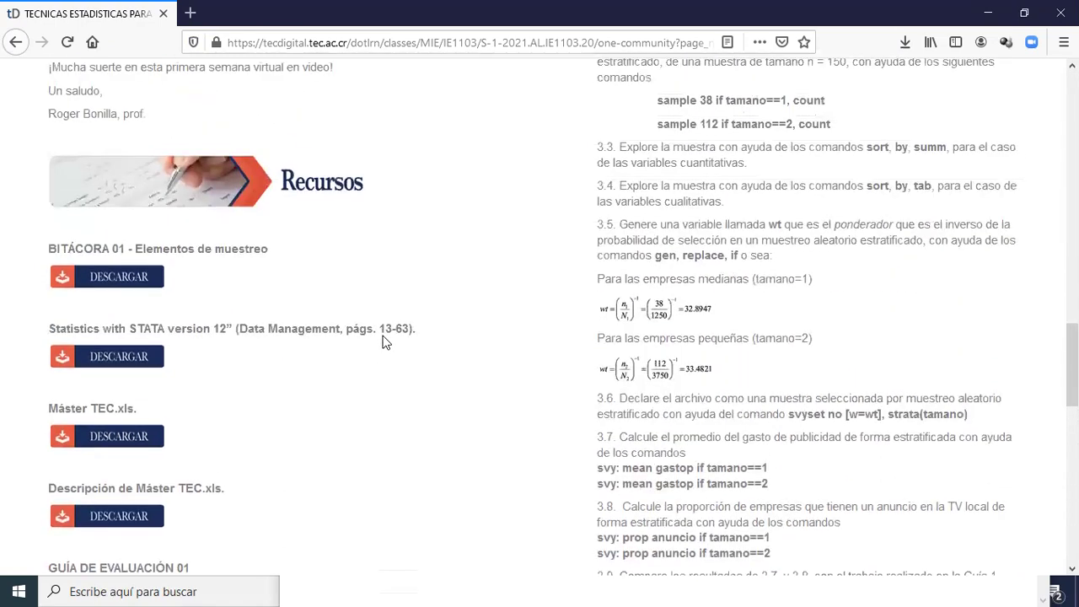
scroll(378, 258, "up", 15)
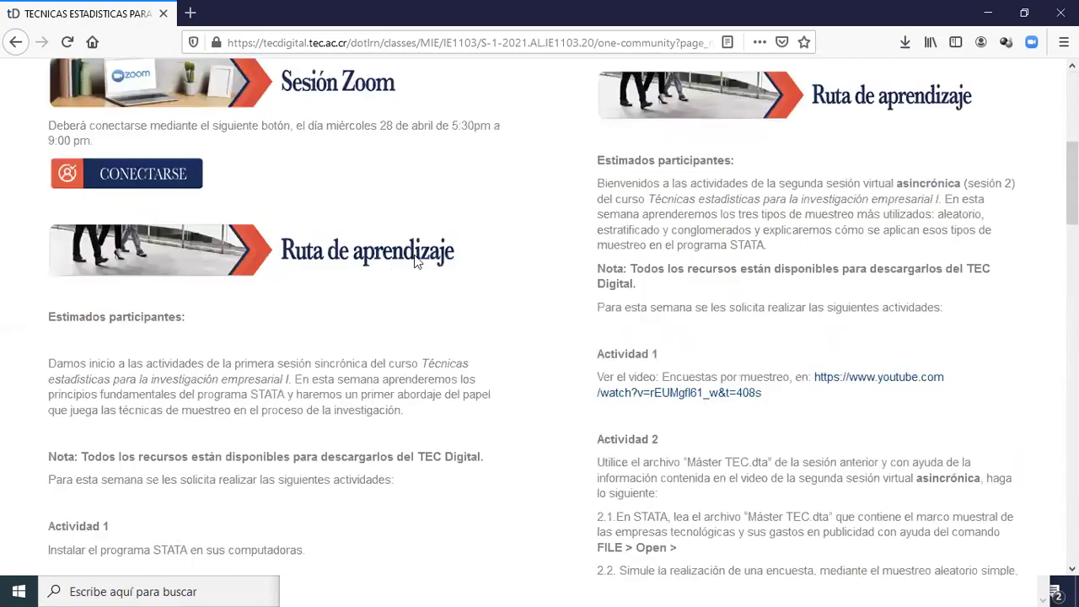
scroll(196, 164, "up", 2)
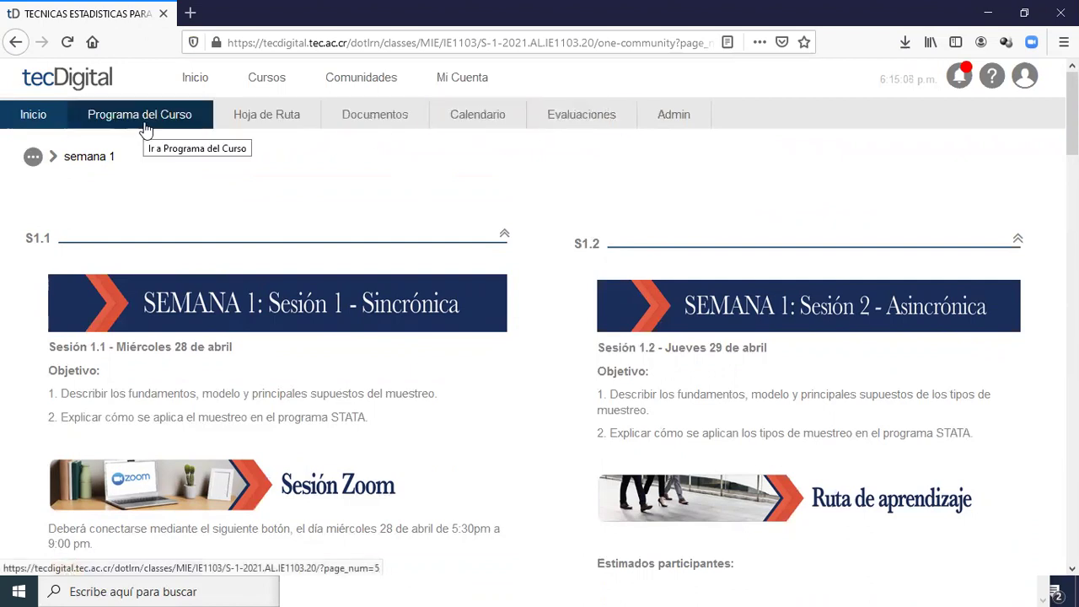
left_click(593, 122)
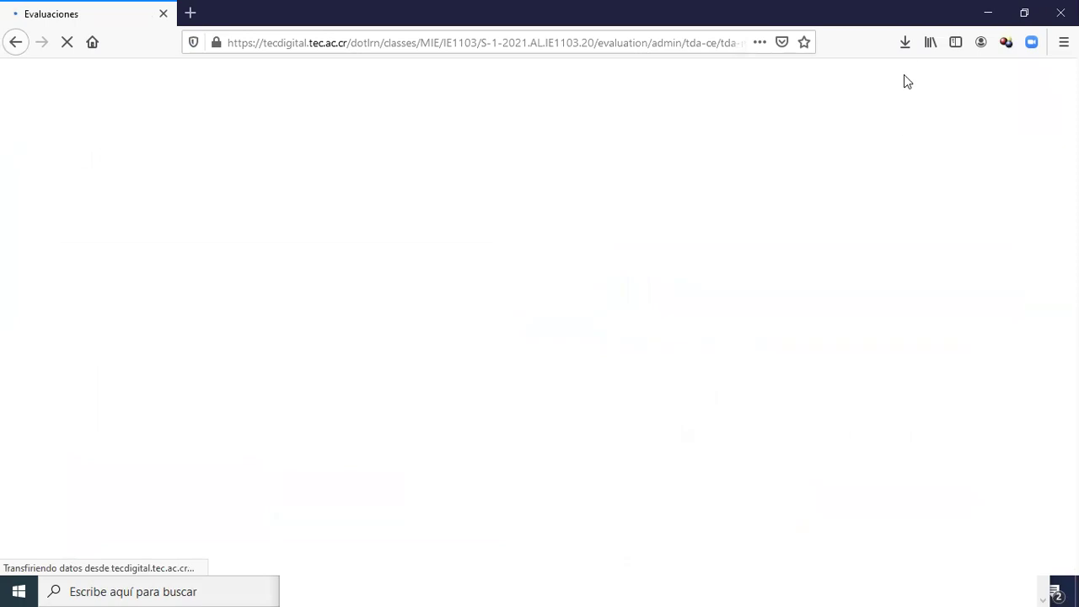
Check the browser's recent downloads, and open the student view of the course evaluations.
left_click(906, 49)
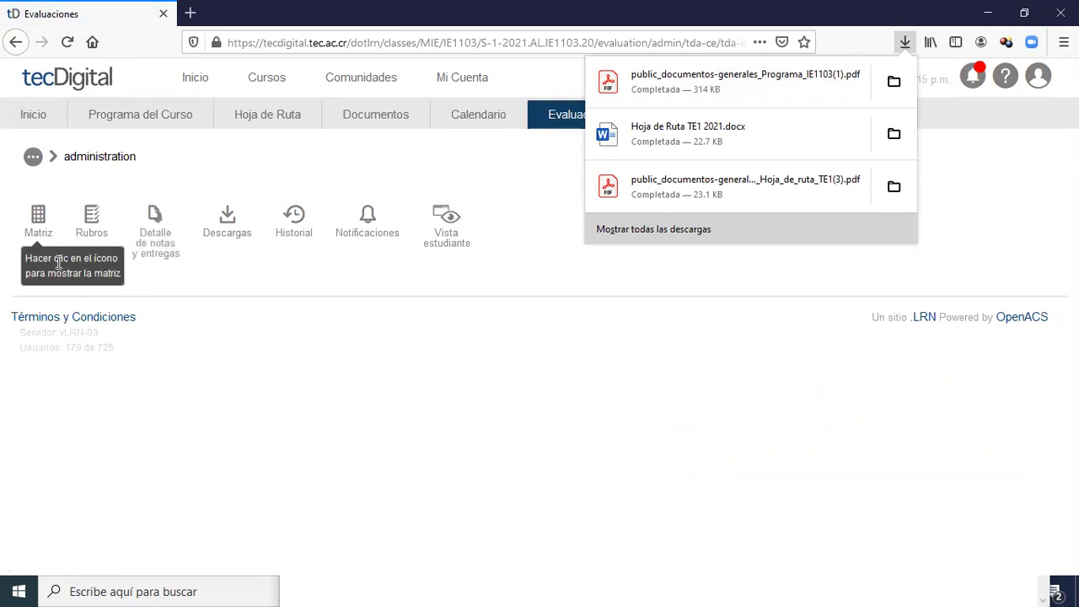
left_click(862, 42)
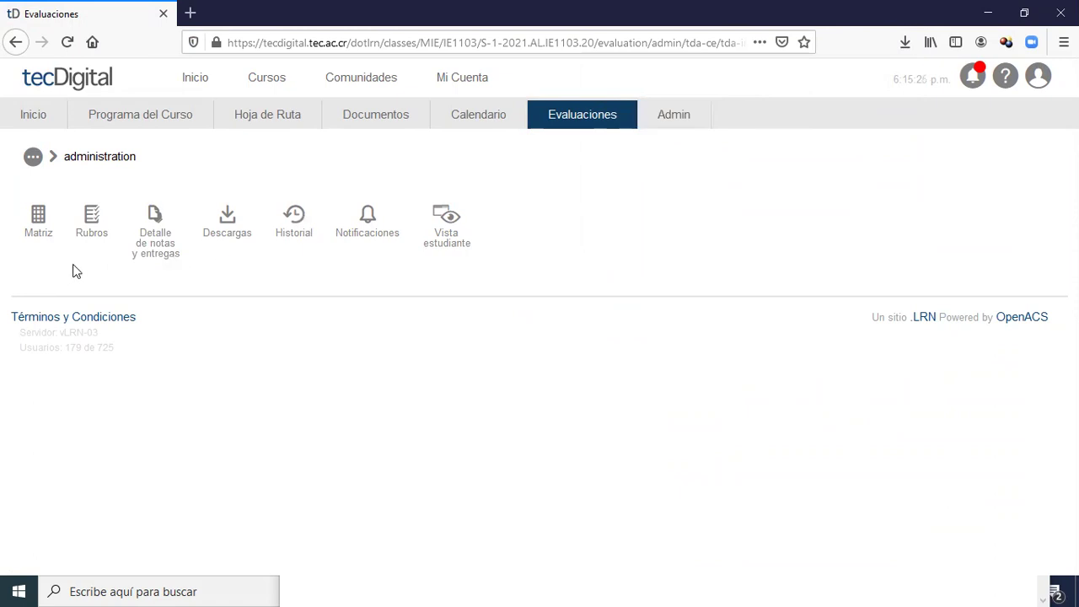
left_click(449, 222)
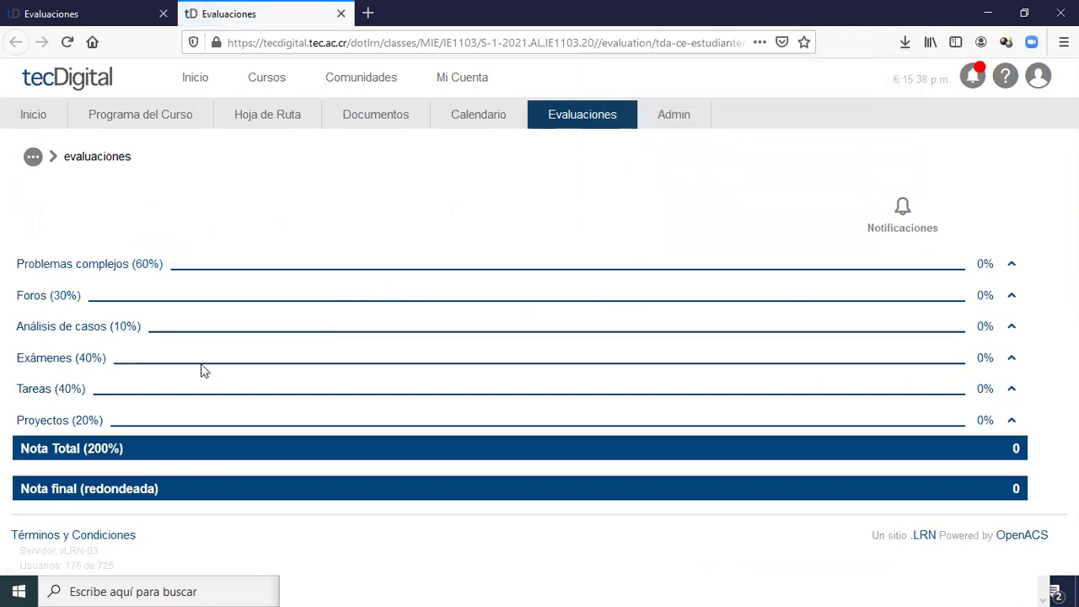
Expand Problemas complejos and Problema complejo 1, and review the assignment details, submission area and remaining grading categories.
left_click(99, 265)
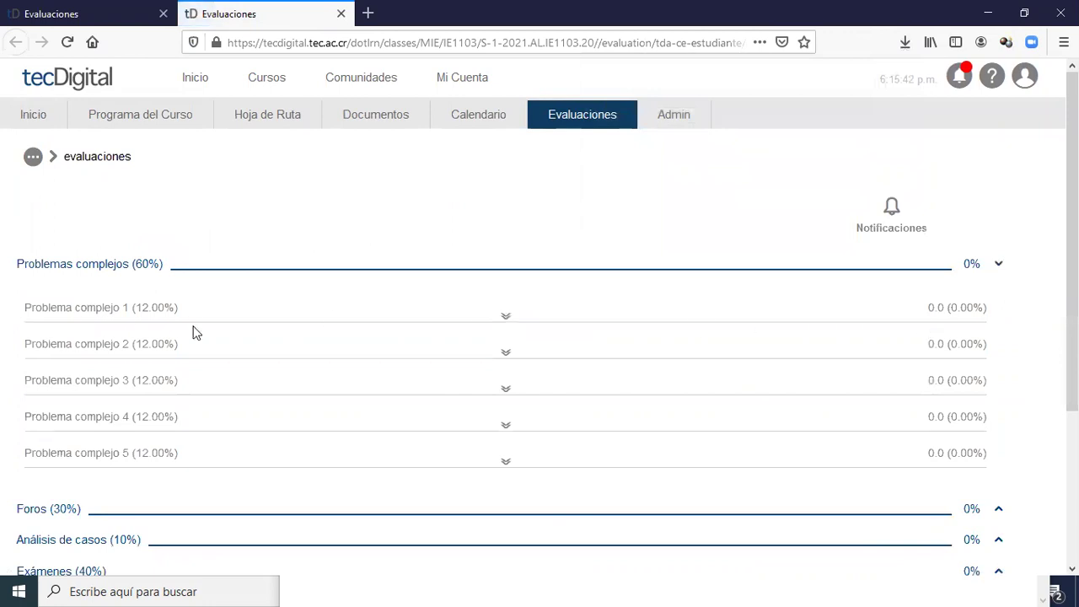
left_click(116, 312)
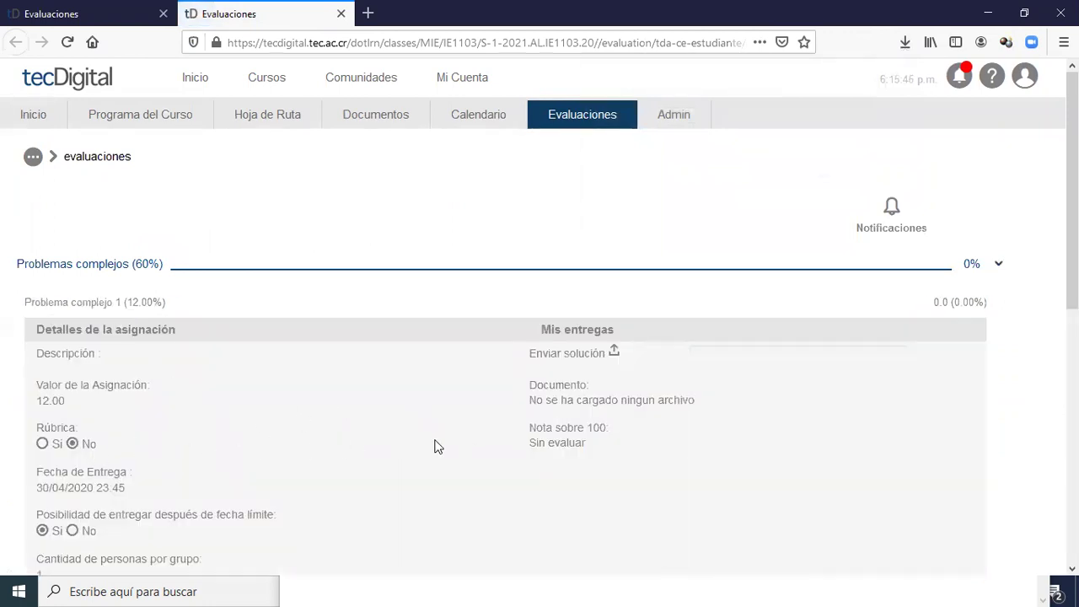
scroll(278, 456, "down", 3)
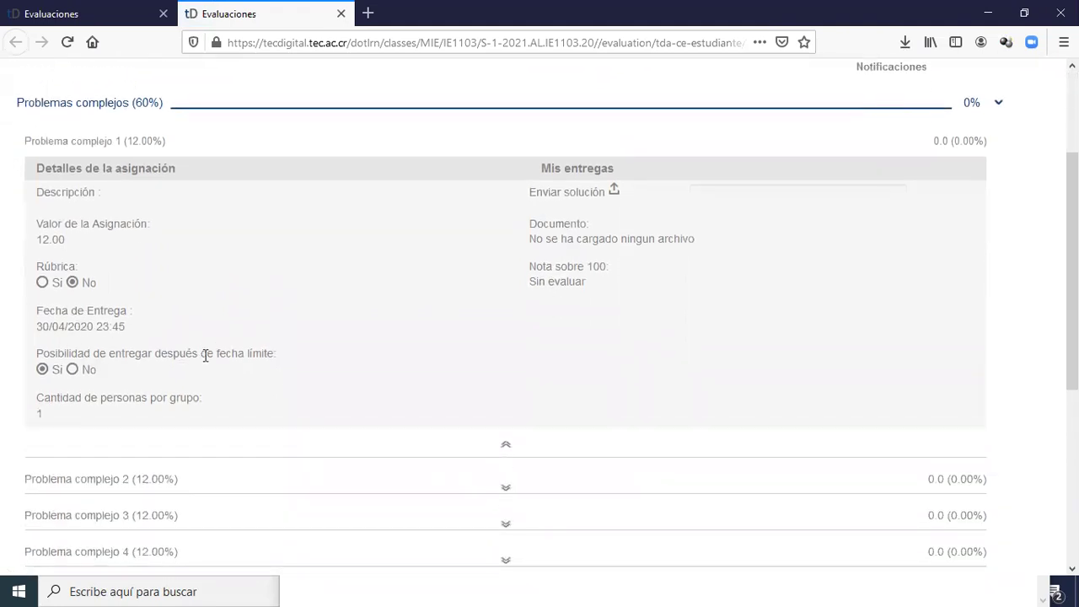
scroll(250, 318, "up", 3)
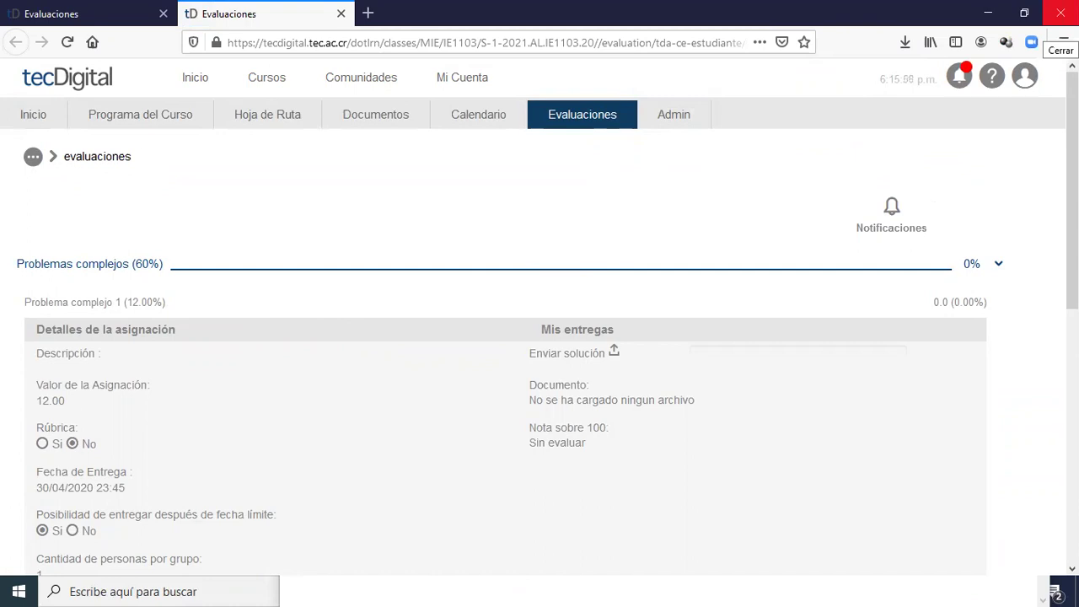
scroll(244, 413, "down", 5)
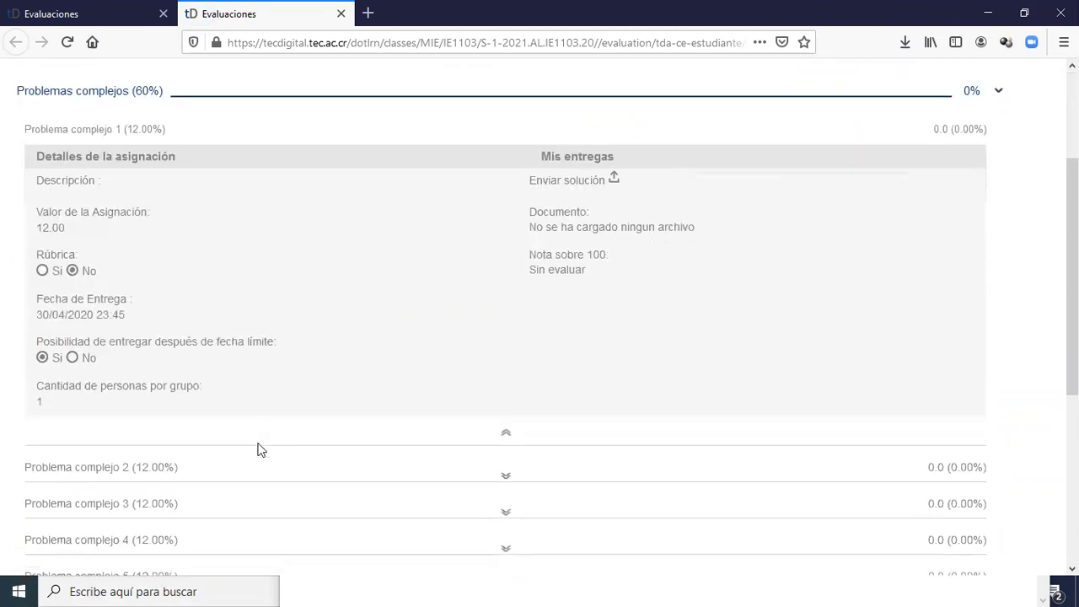
scroll(287, 458, "down", 1)
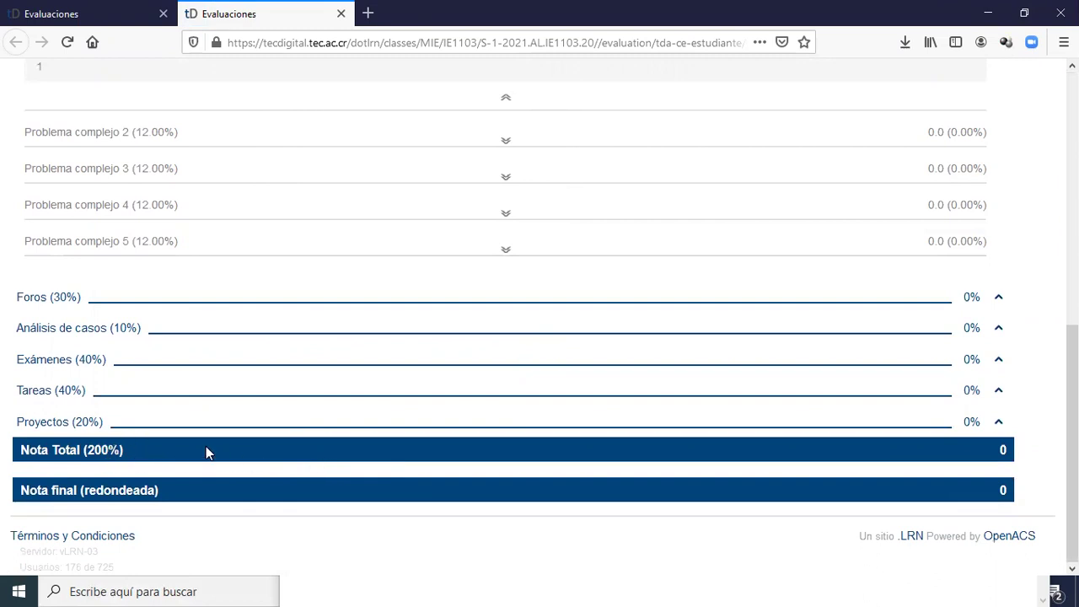
scroll(144, 463, "up", 6)
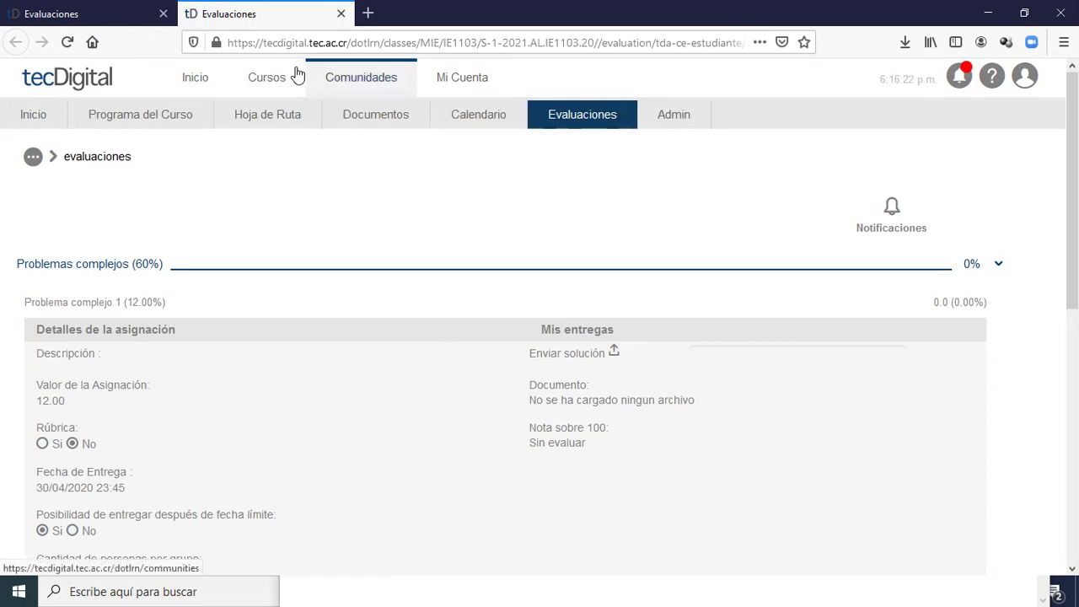
Return to the evaluations administration page and open the course calendar.
left_click(121, 20)
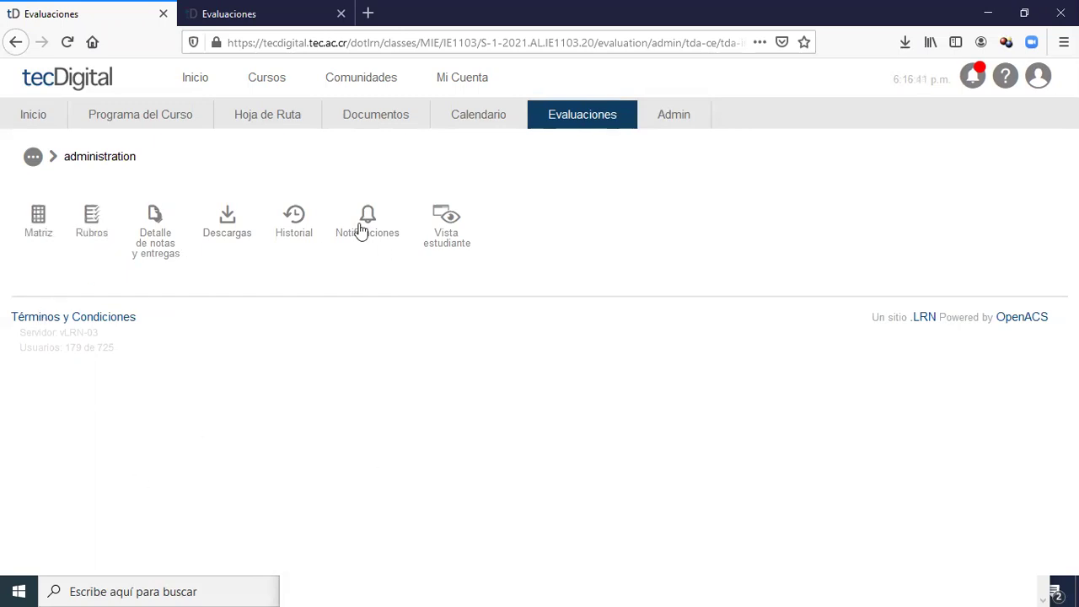
left_click(490, 124)
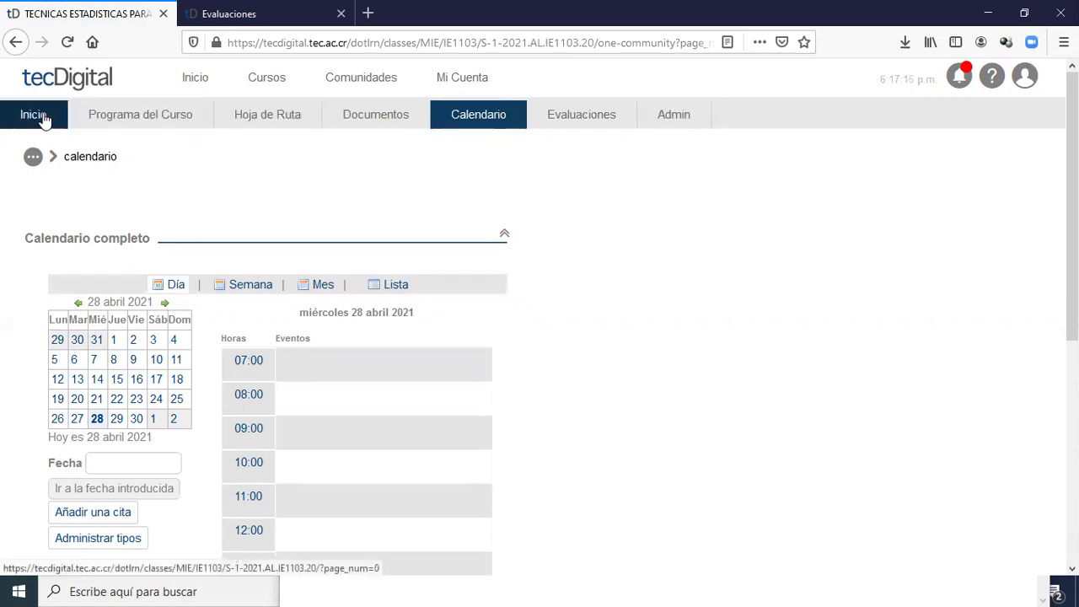
Download the course programme, open the PDF in Acrobat Reader and view the Cronograma on page 10.
left_click(94, 118)
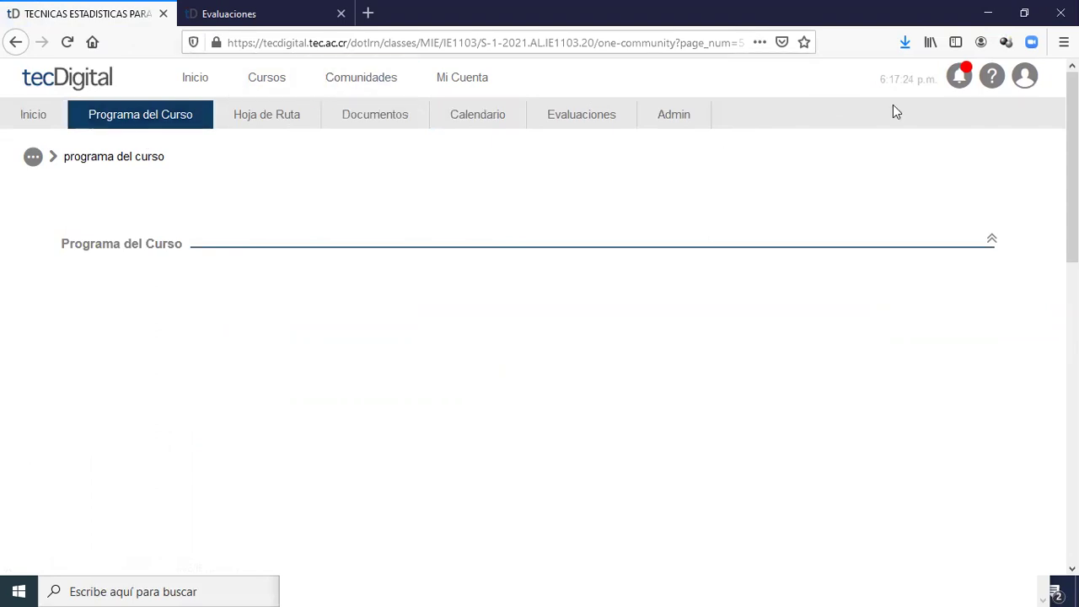
left_click(907, 42)
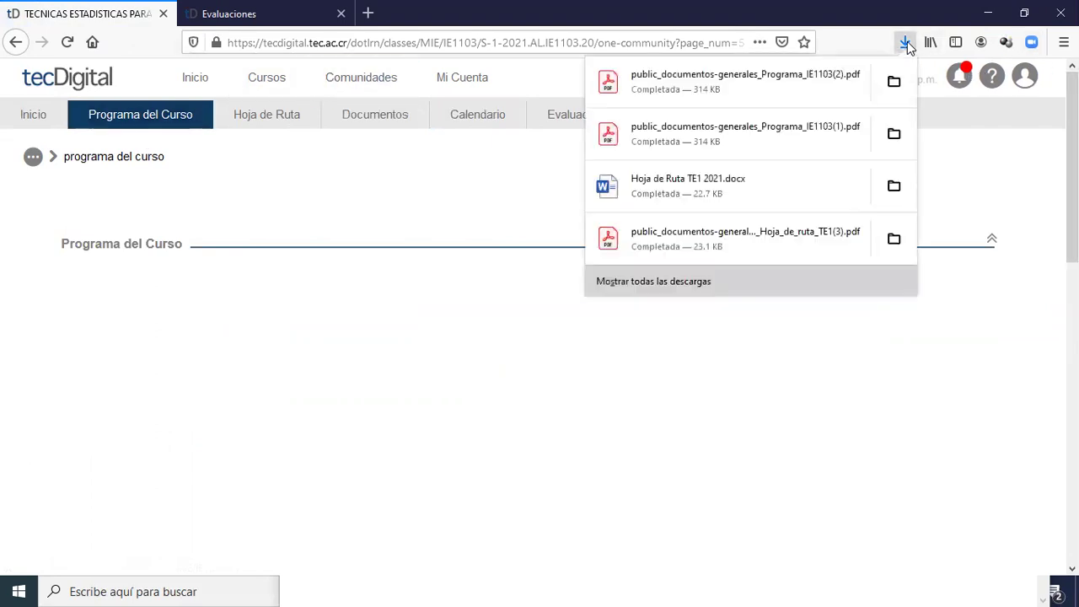
left_click(759, 80)
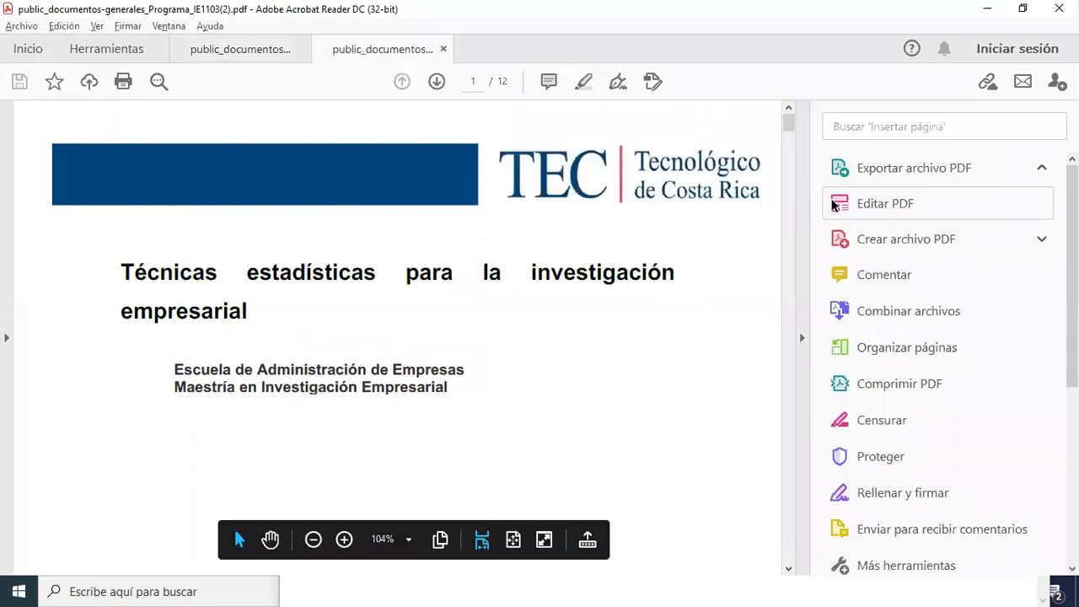
left_click_drag(792, 447, 793, 472)
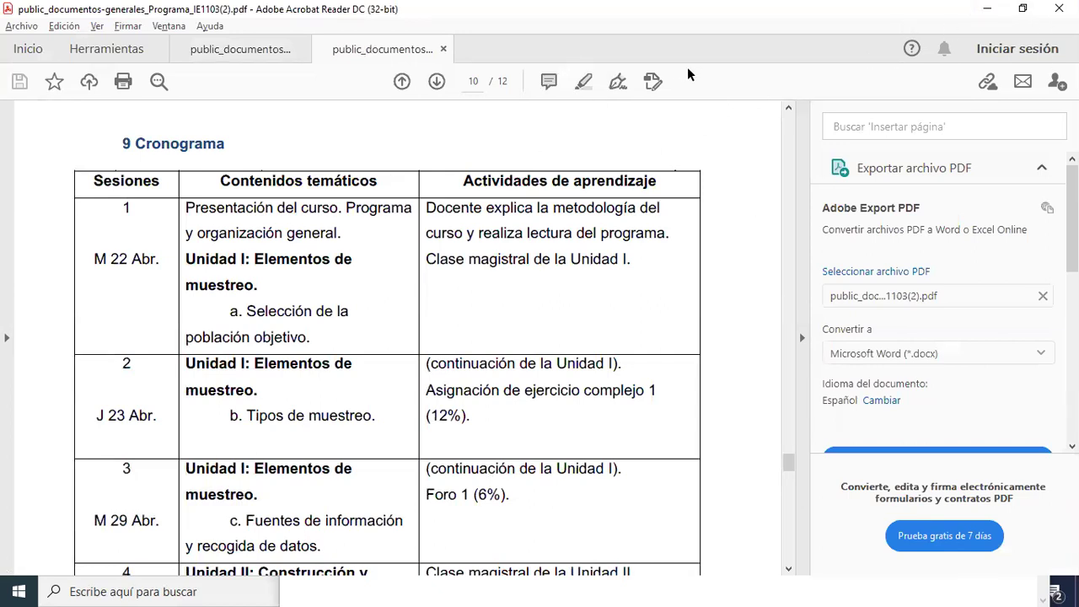
left_click(983, 12)
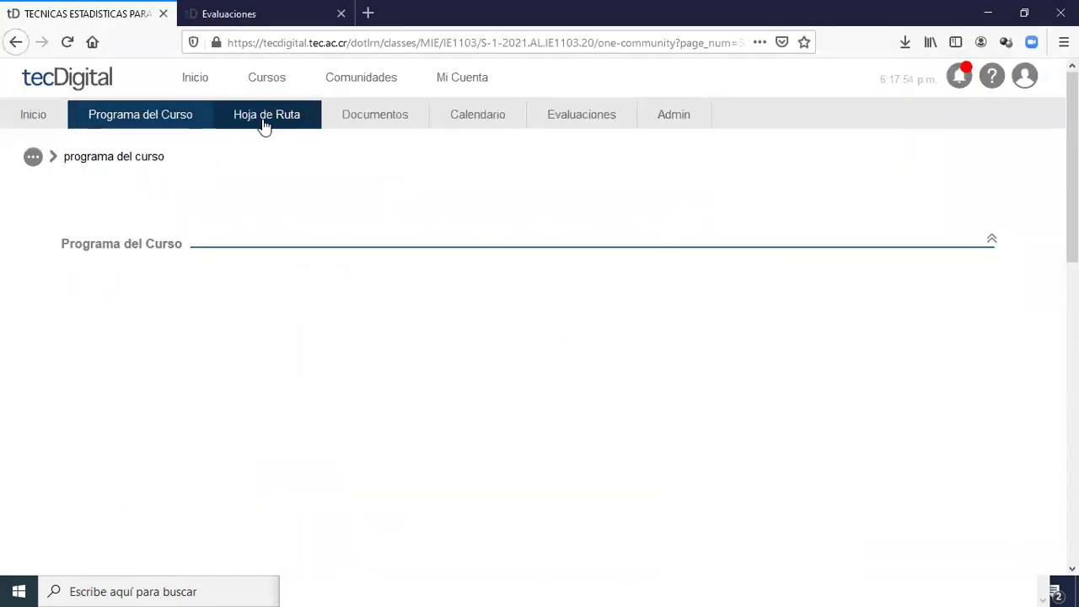
Open the course home page and look over the Semanas lectivas, the professor's profile and the course rules.
left_click(30, 128)
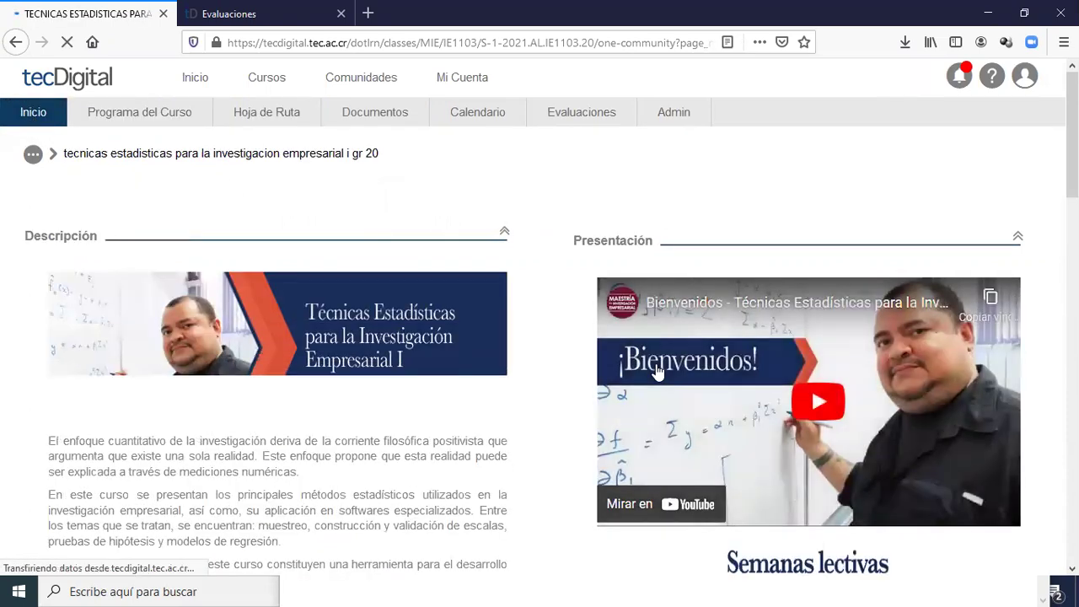
scroll(656, 365, "down", 3)
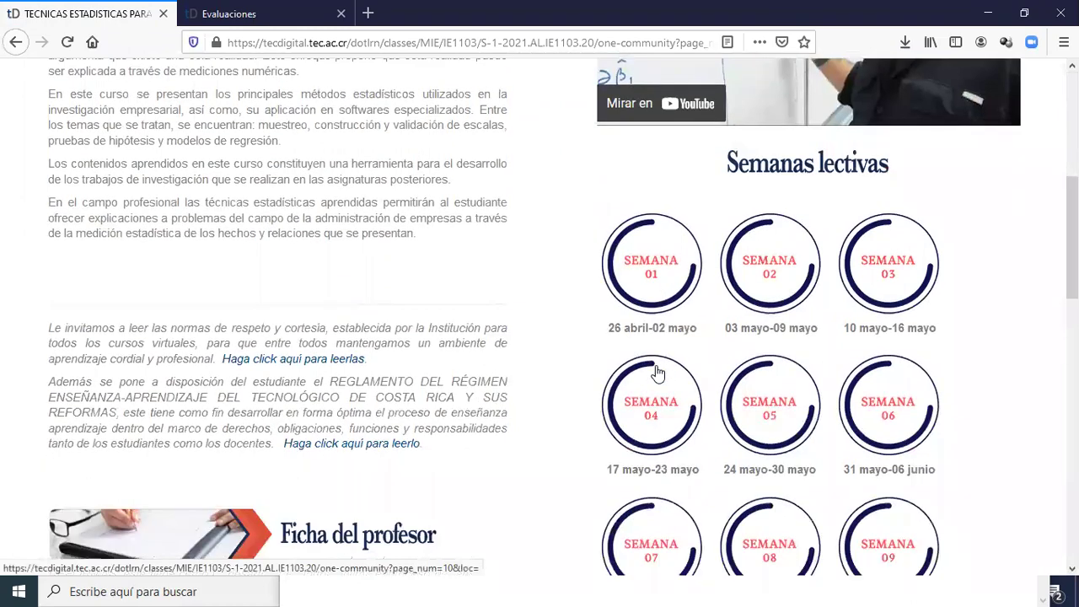
scroll(658, 372, "down", 3)
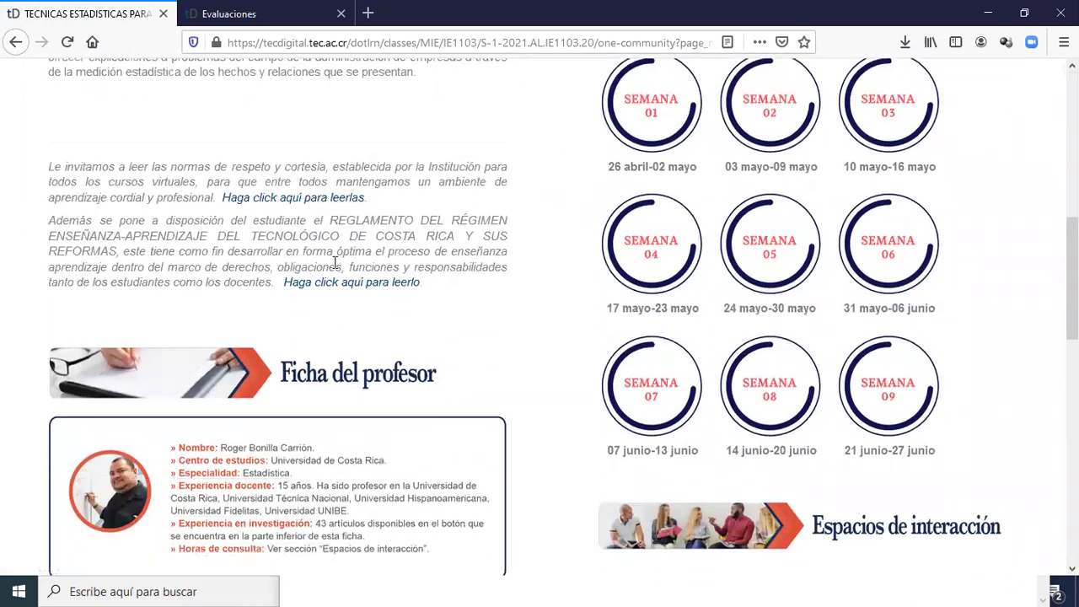
scroll(335, 268, "up", 4)
scroll(335, 268, "up", 2)
scroll(287, 306, "down", 4)
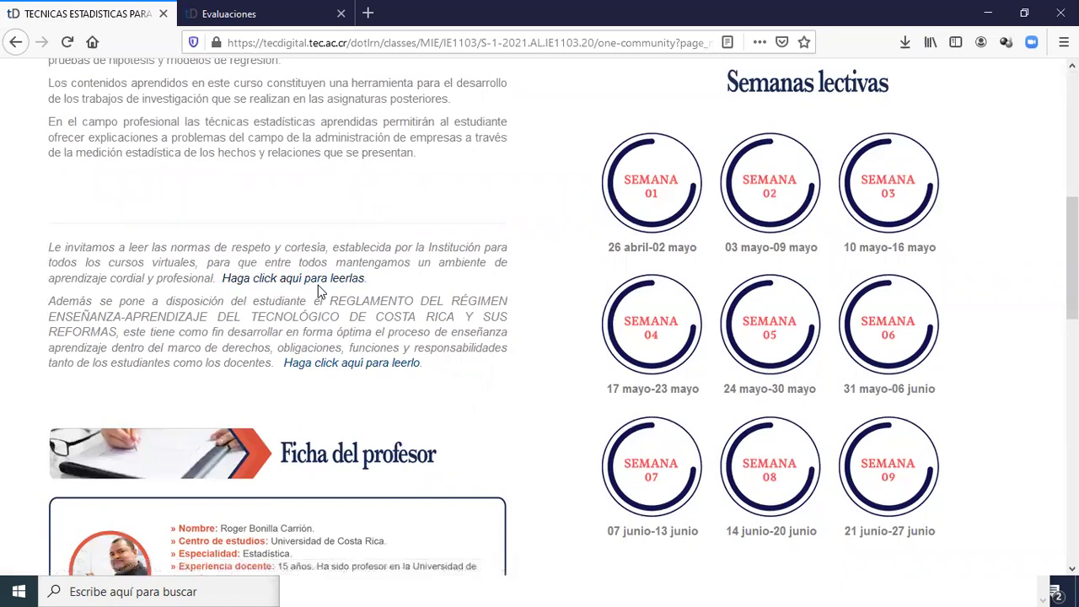
Open the respect and courtesy rules PDF linked on the course home page and enlarge it to 125%.
left_click(279, 282)
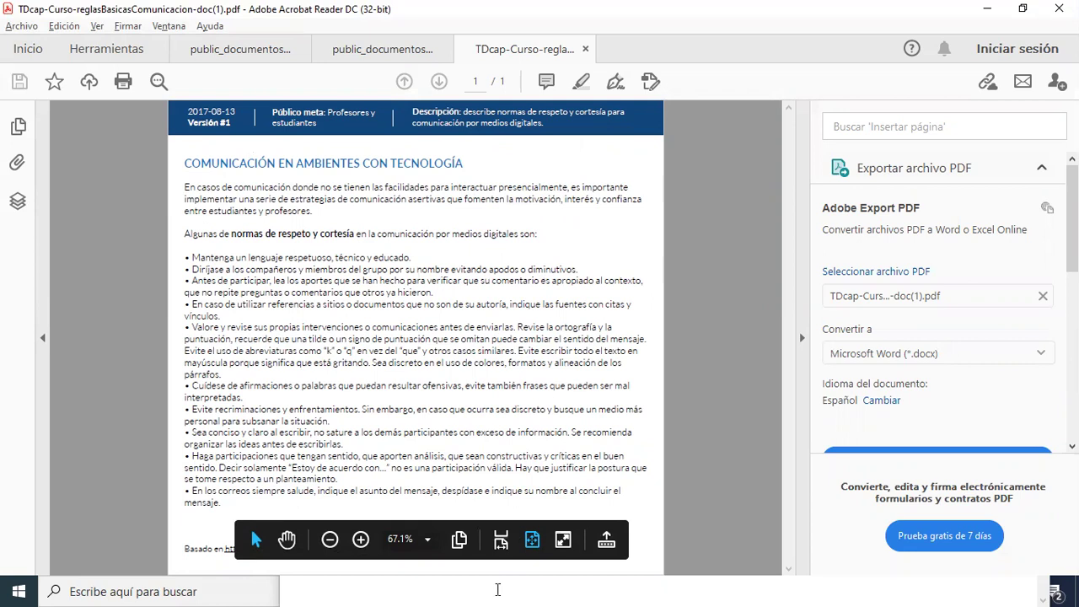
left_click(360, 540)
left_click(361, 539)
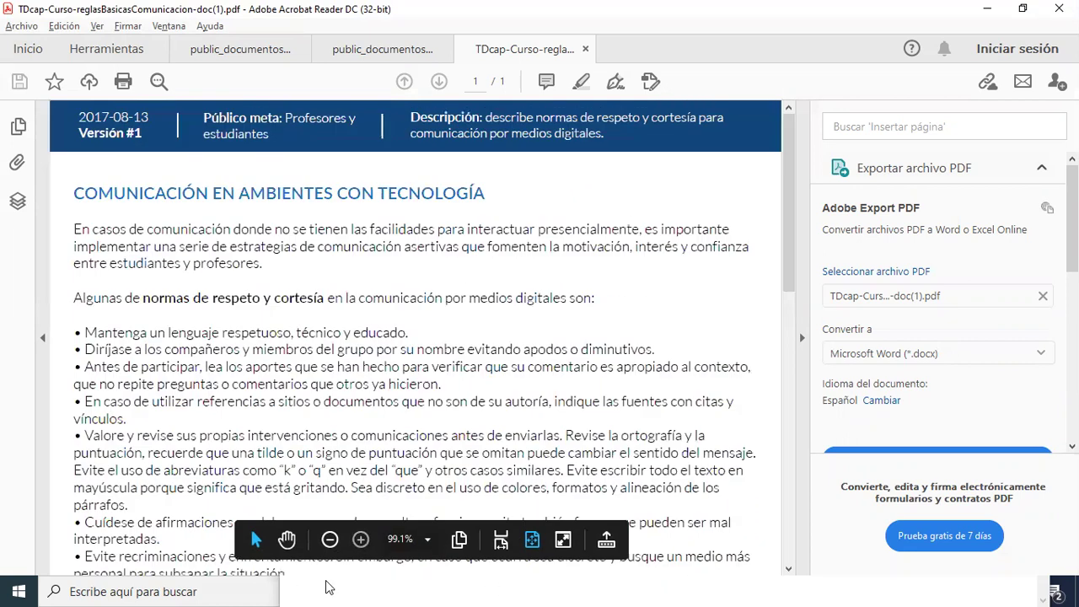
left_click(361, 540)
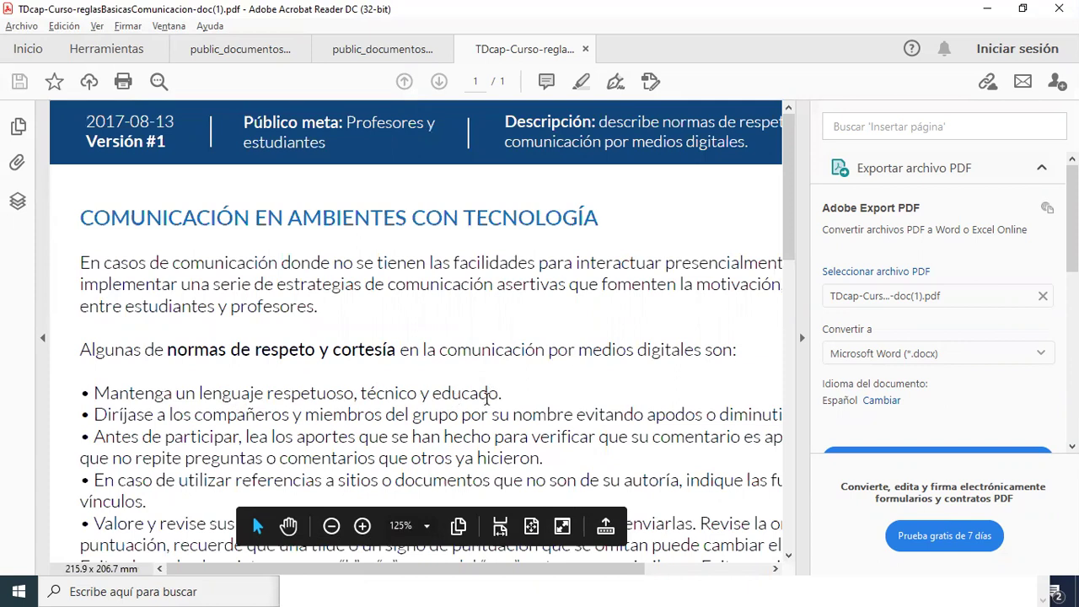
scroll(487, 394, "down", 3)
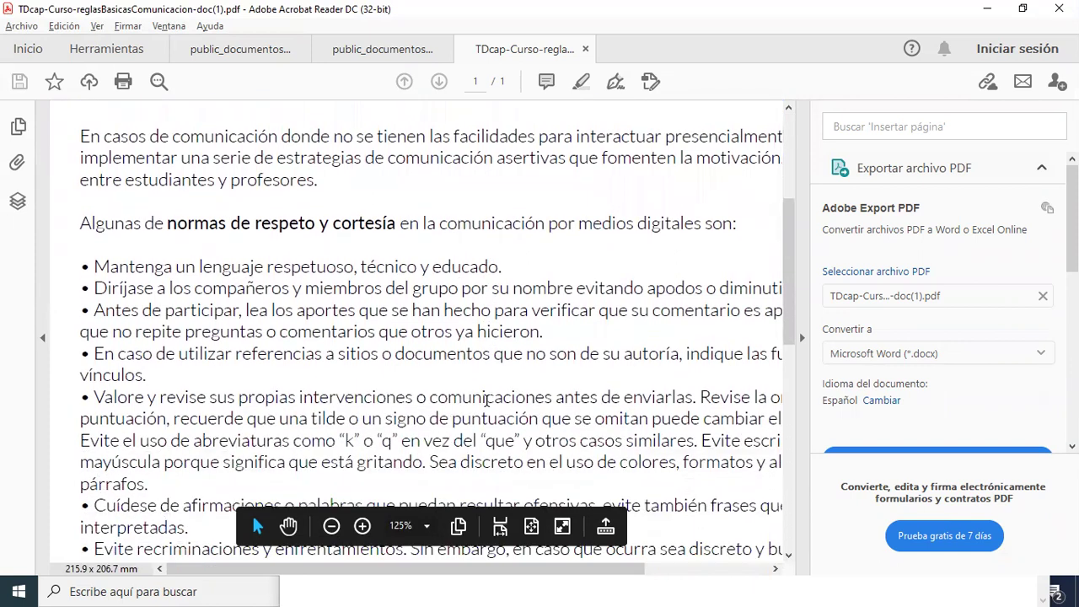
scroll(487, 401, "down", 1)
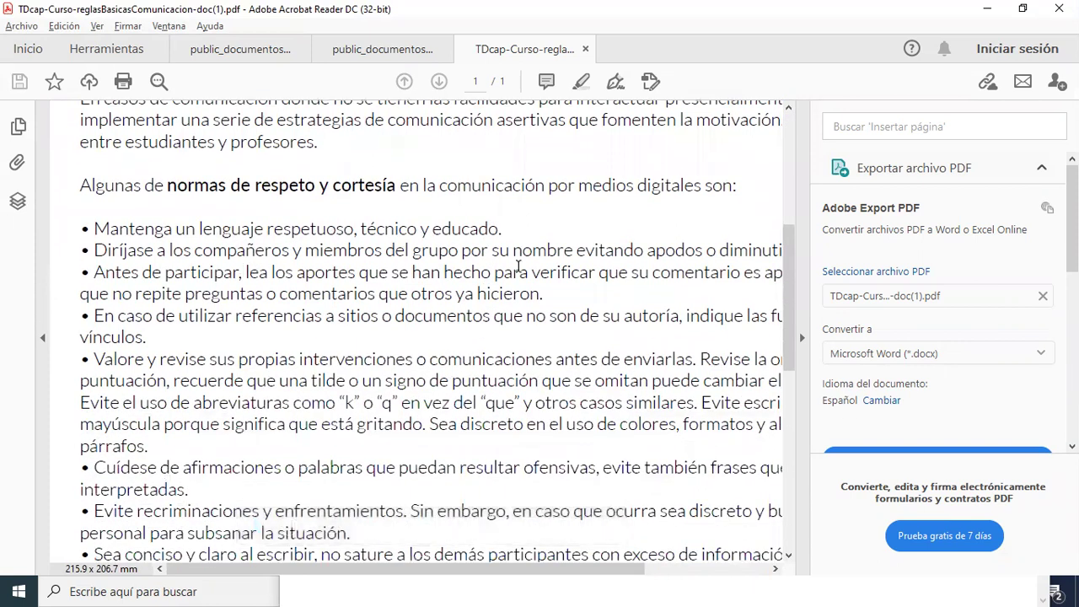
Display the courtesy rules PDF in reading mode and read through the list of communication rules to its end.
left_click(93, 29)
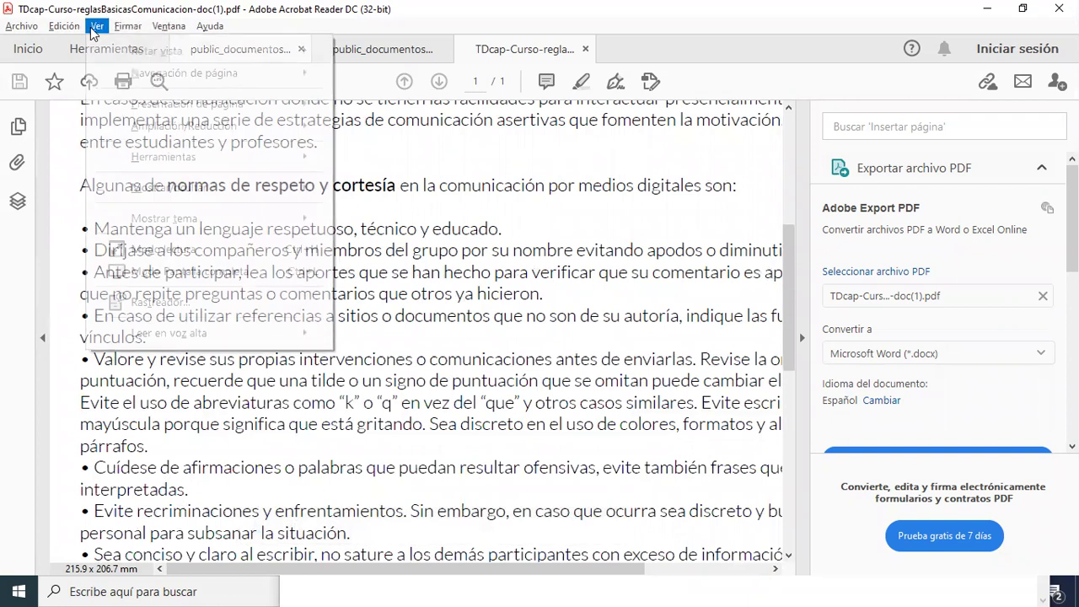
left_click(178, 249)
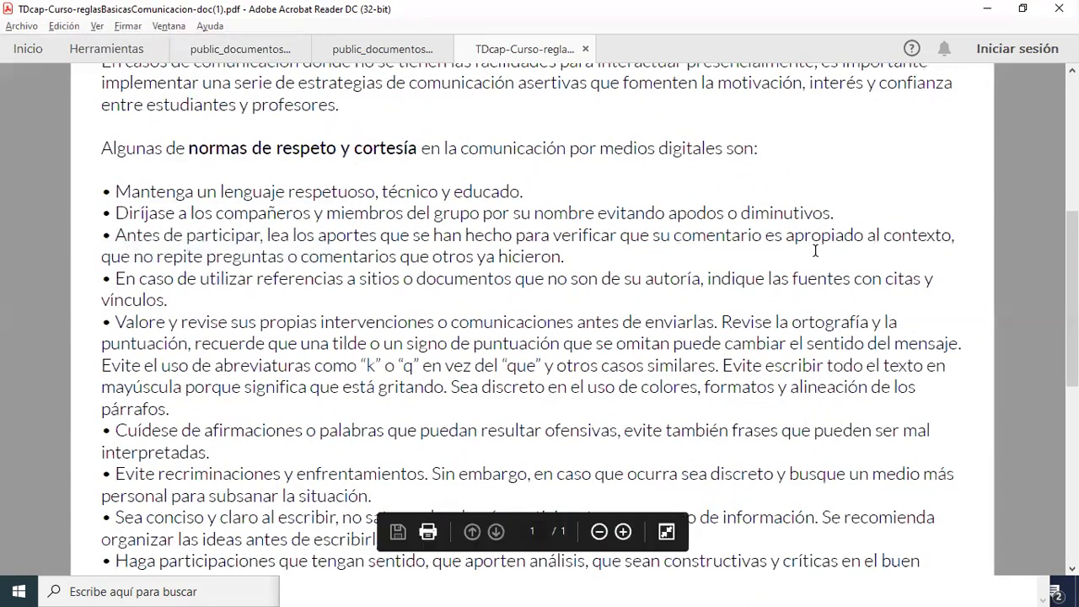
scroll(203, 270, "down", 1)
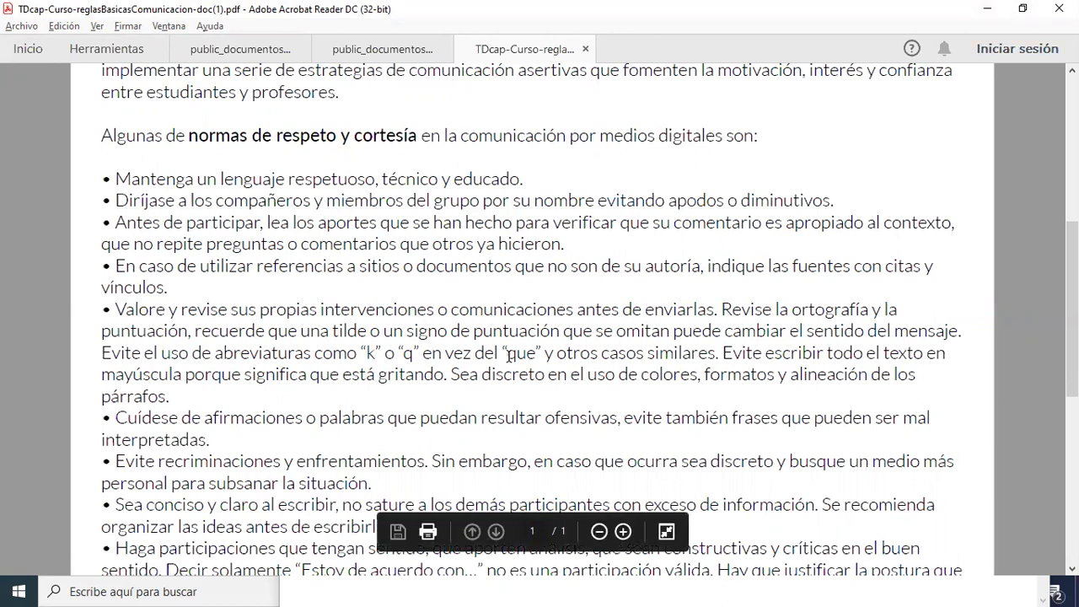
scroll(509, 360, "down", 1)
scroll(509, 361, "down", 3)
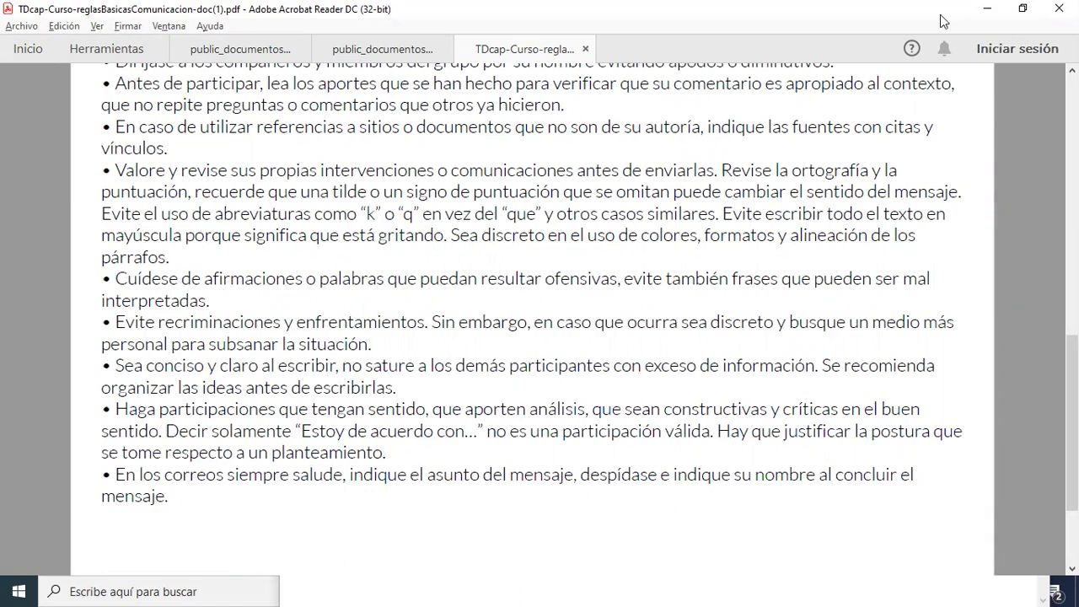
Switch back to the course home page in Firefox and look over the professor's profile, Espacios de interacción, forum rules and forum links.
left_click(989, 9)
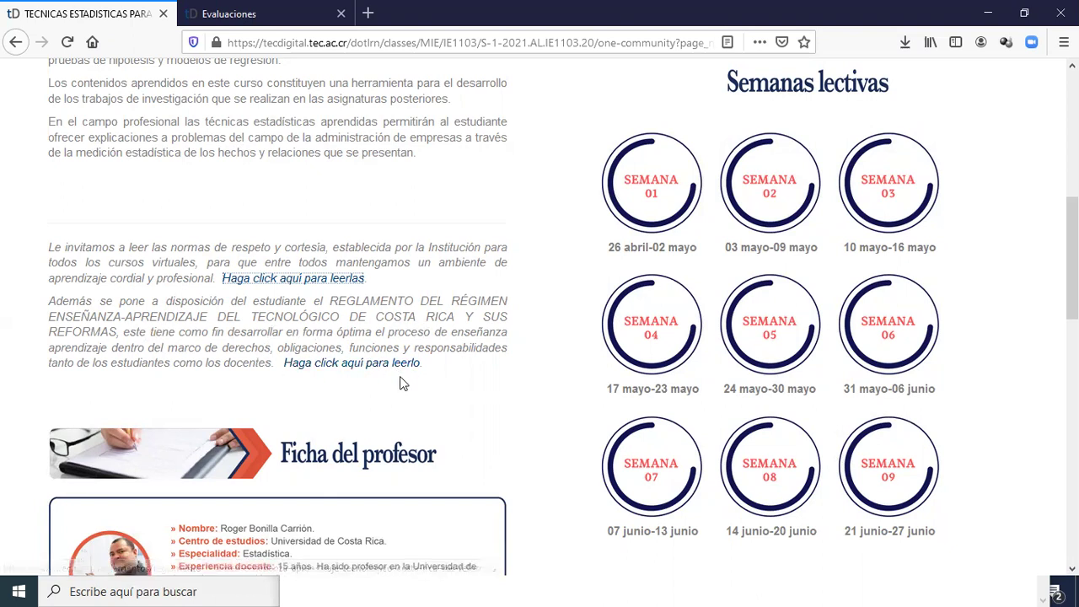
scroll(399, 376, "down", 4)
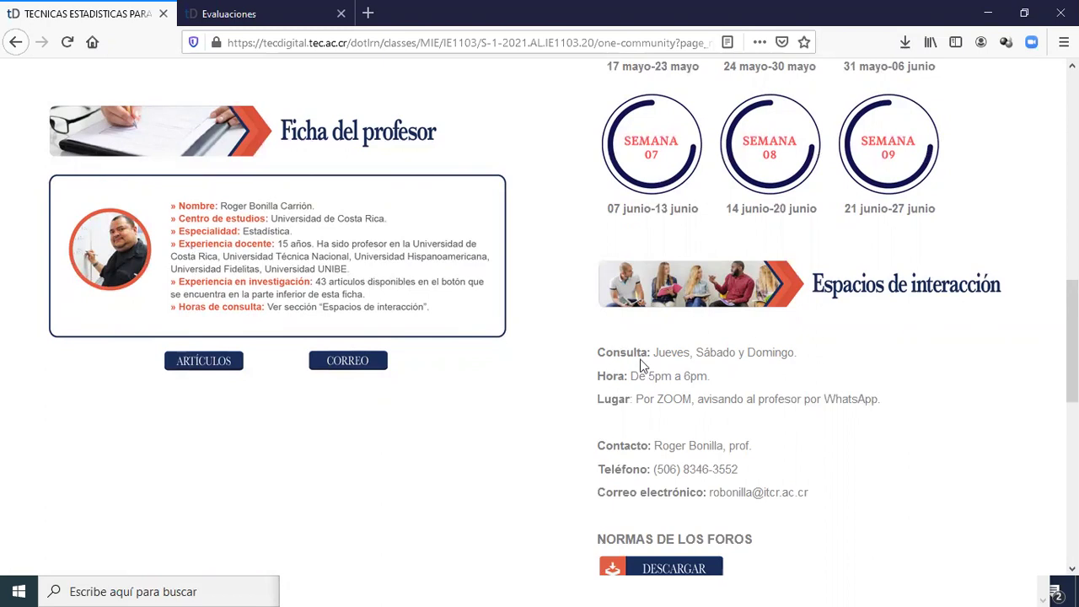
scroll(884, 378, "down", 2)
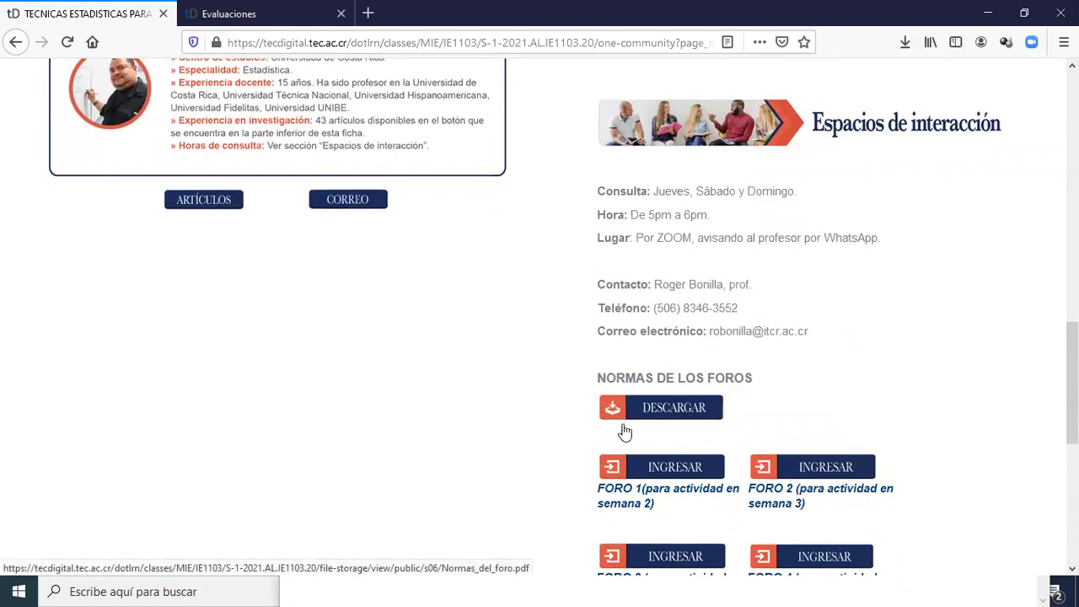
scroll(801, 425, "down", 3)
scroll(797, 424, "down", 2)
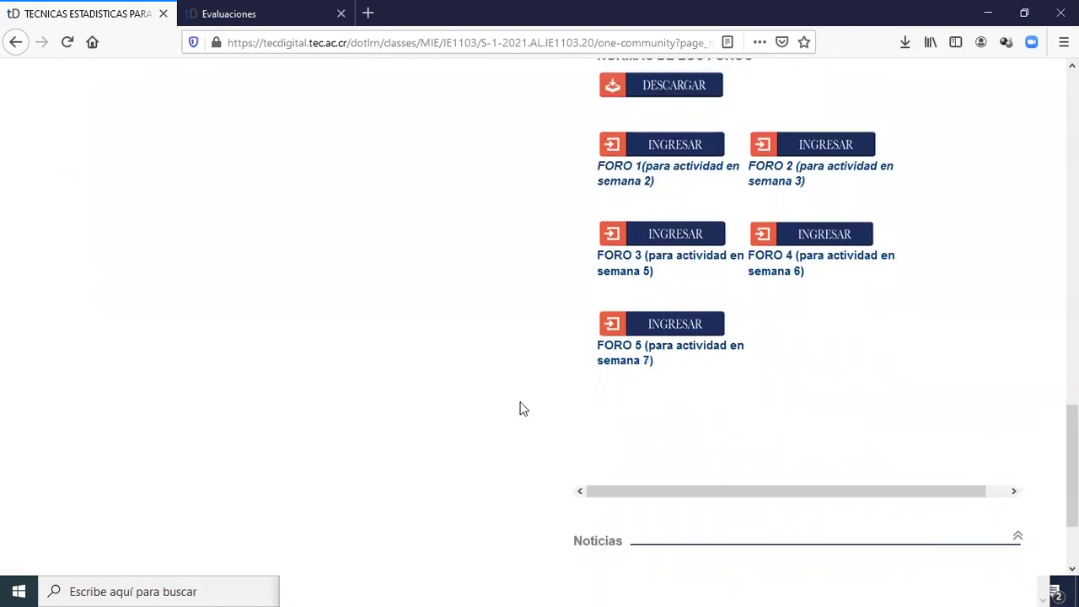
scroll(519, 410, "down", 2)
scroll(520, 410, "up", 9)
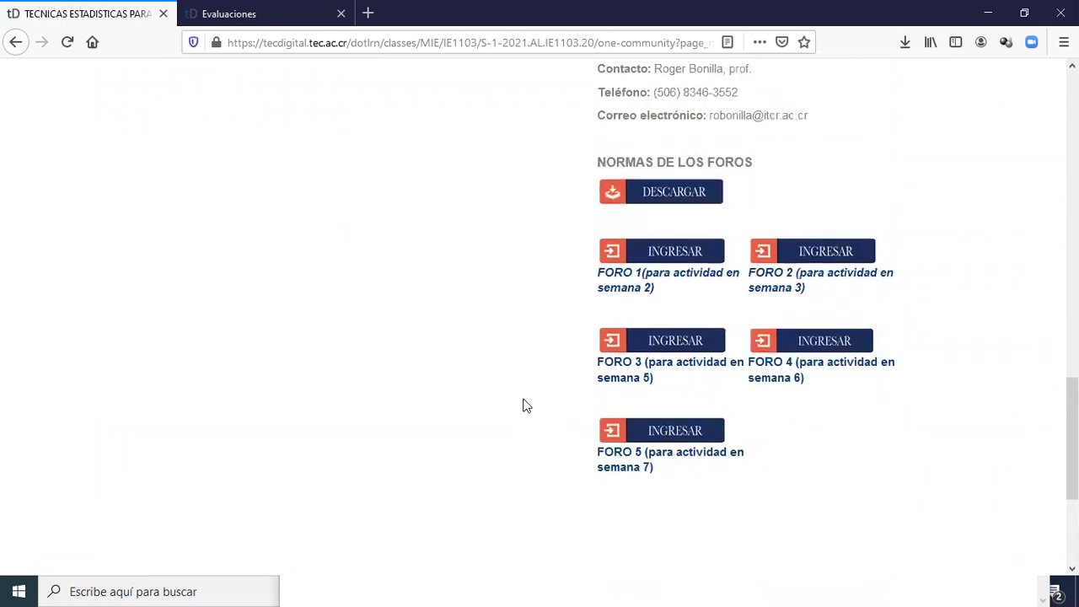
scroll(643, 373, "up", 10)
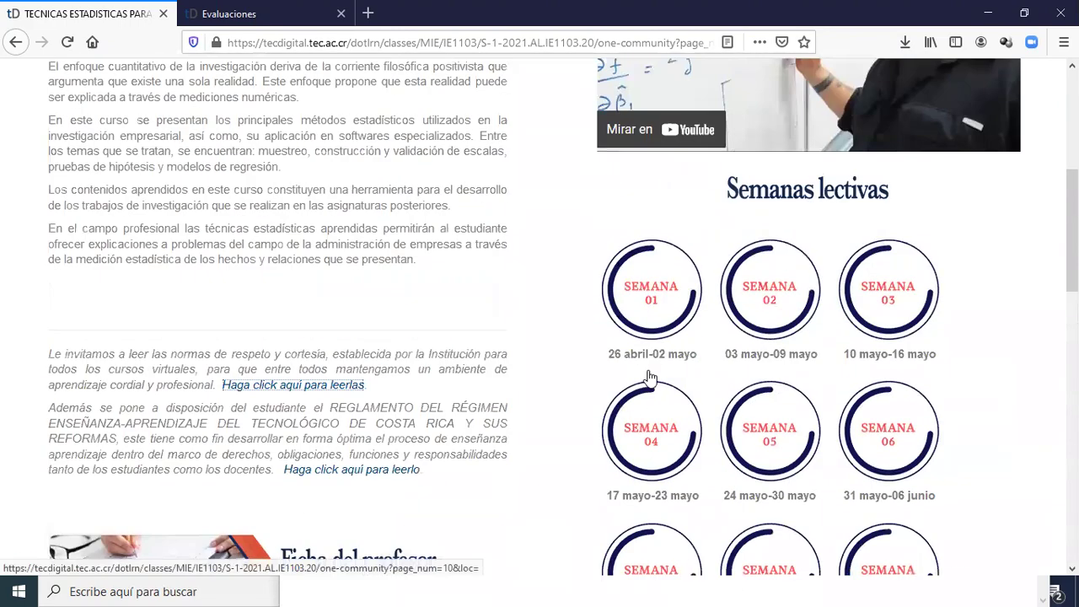
scroll(650, 378, "up", 1)
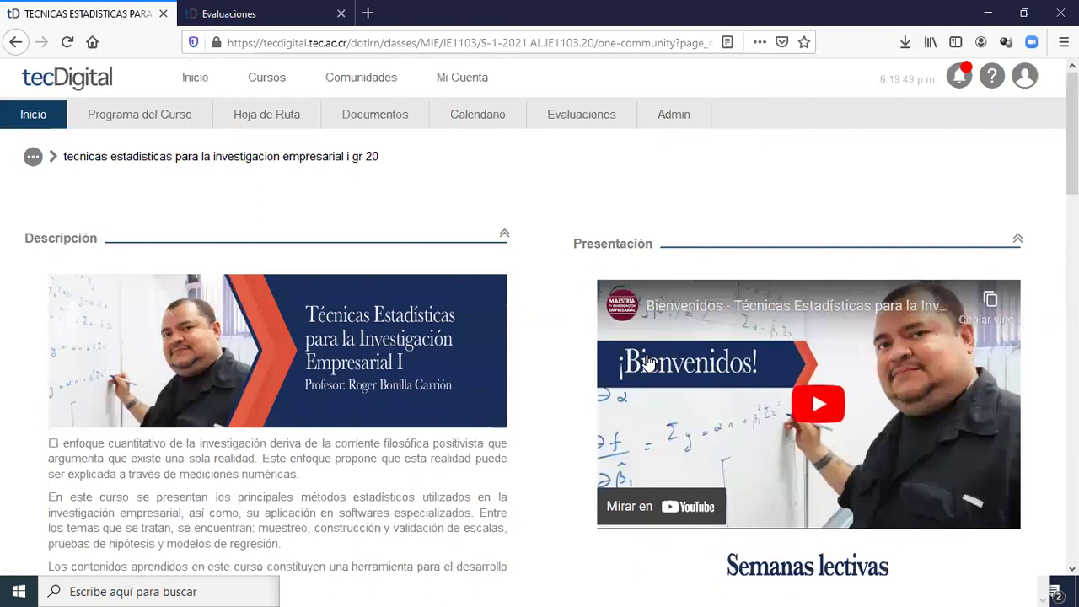
Open the Semana 01 page from the Semanas lectivas on the course home page.
scroll(645, 361, "down", 3)
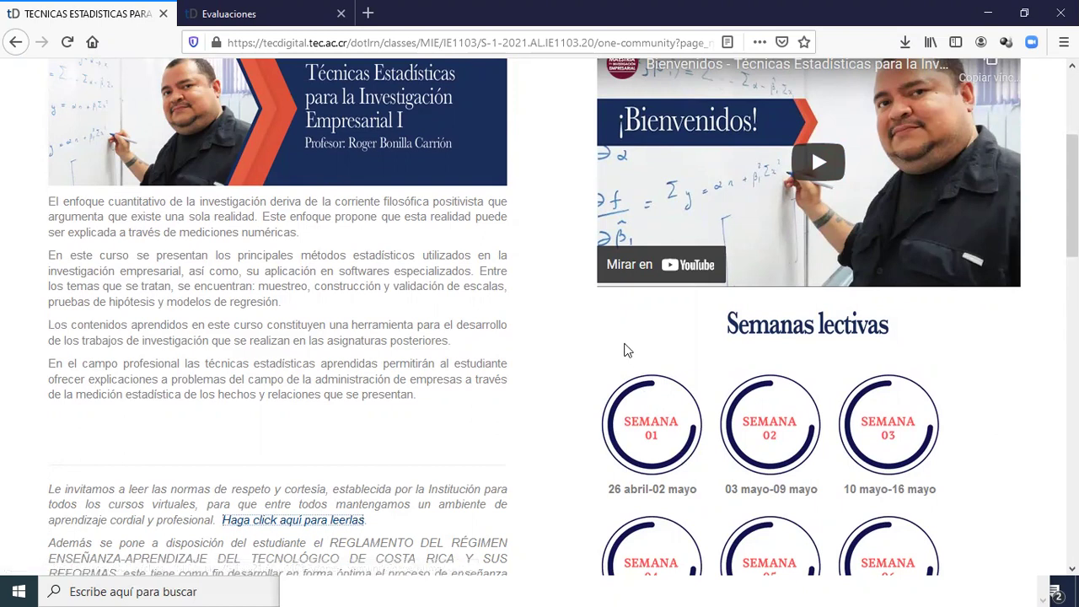
scroll(713, 438, "down", 3)
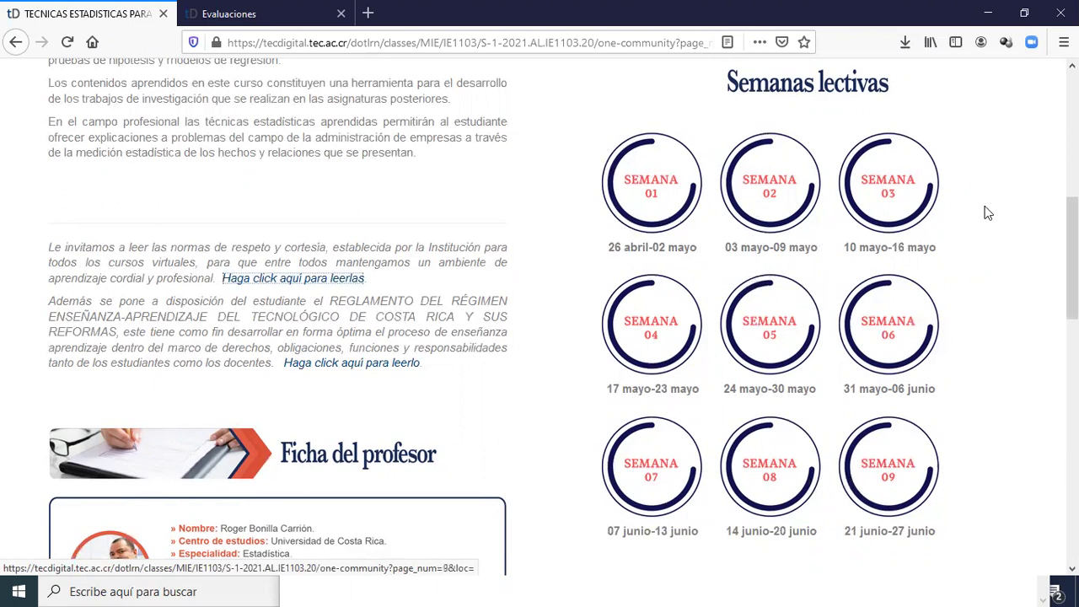
left_click(647, 202)
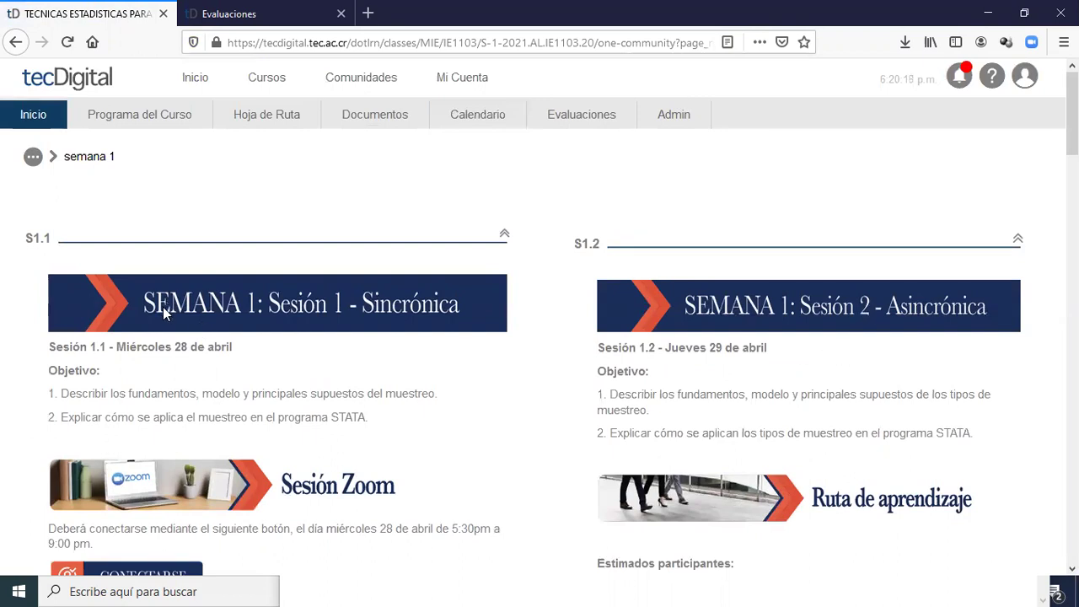
Look through both Semana 1 sessions, from their objectives and activities to the resources, session recording and asynchronous session videos.
scroll(156, 363, "down", 2)
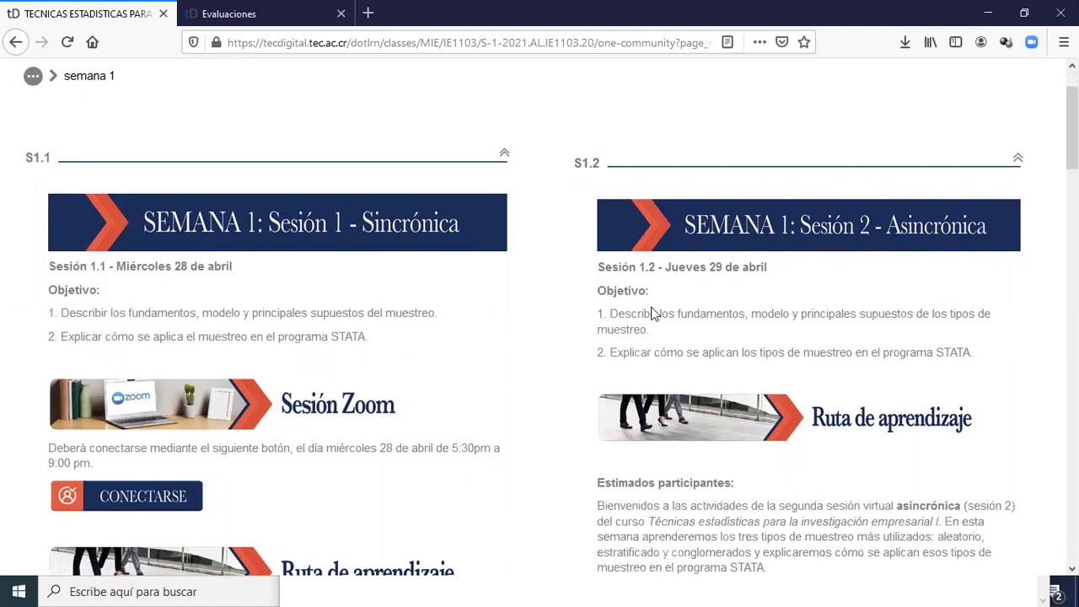
scroll(1027, 366, "down", 3)
scroll(563, 320, "down", 6)
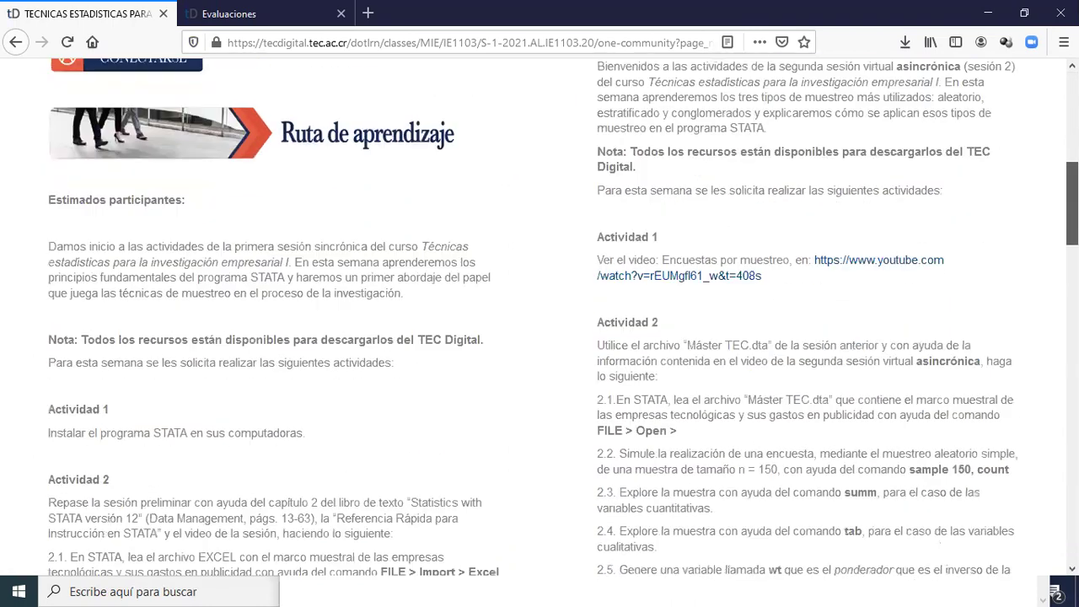
scroll(563, 320, "down", 6)
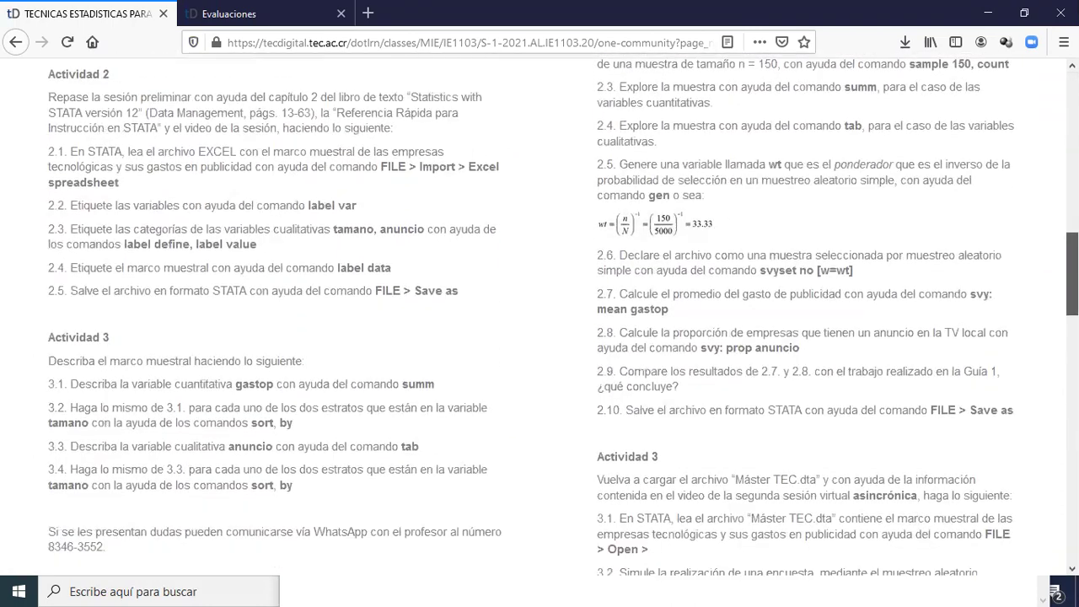
scroll(563, 319, "up", 1)
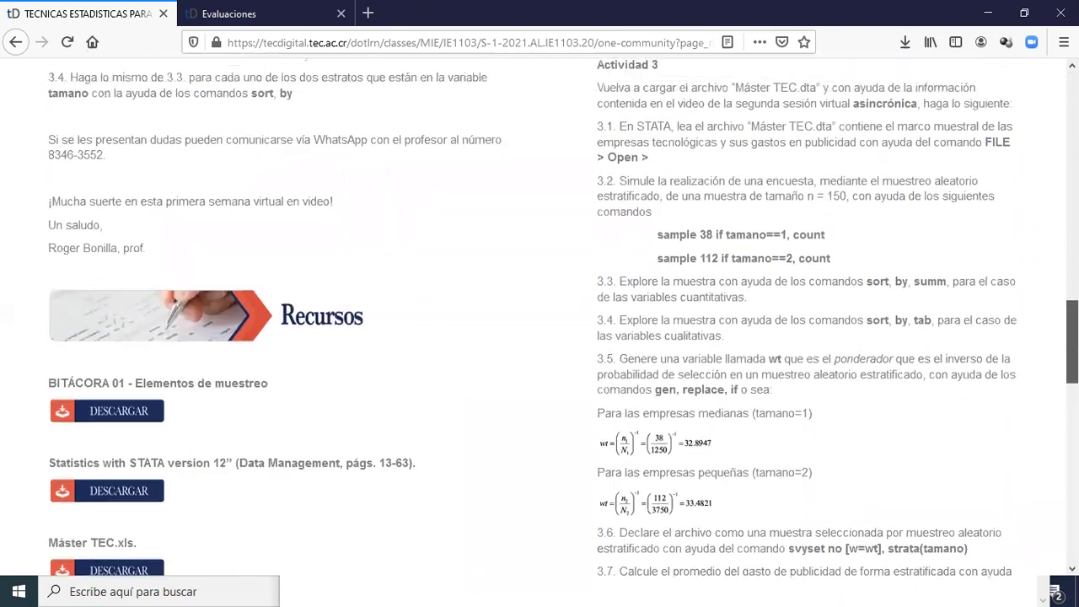
scroll(563, 320, "down", 5)
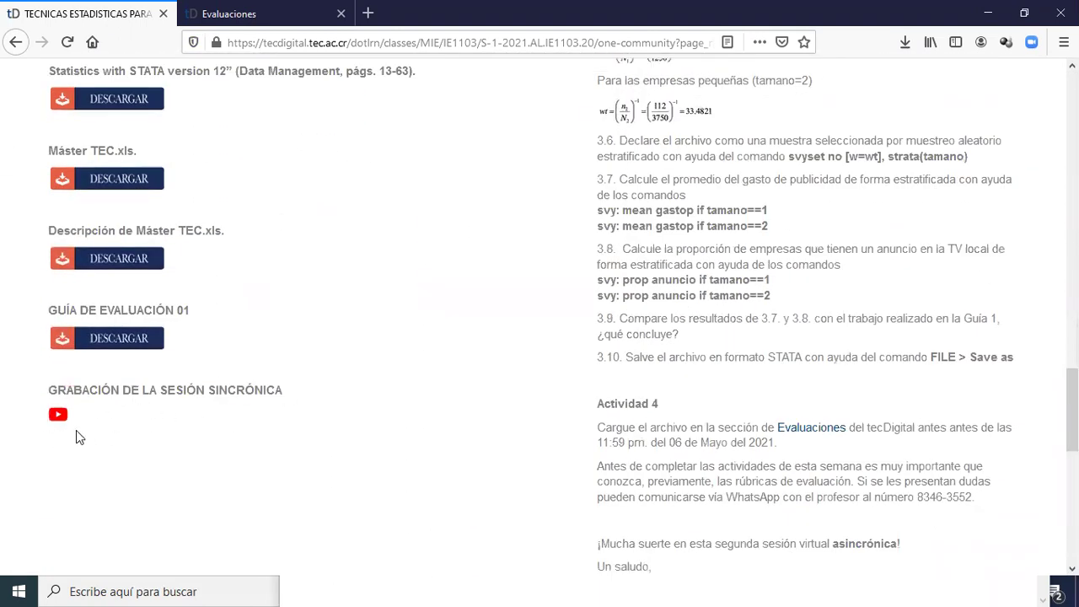
scroll(943, 414, "down", 2)
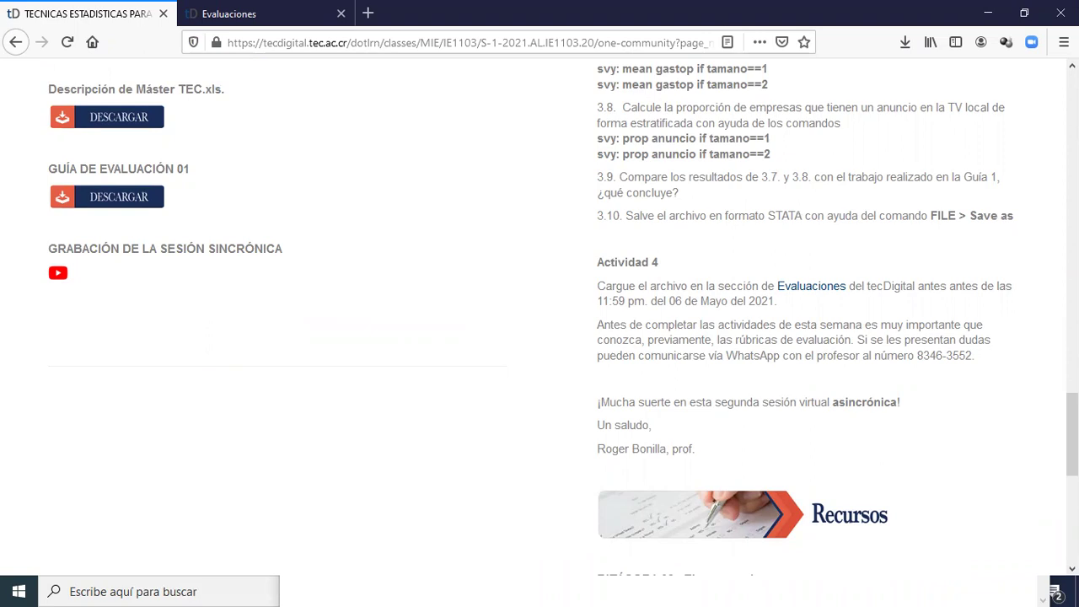
scroll(653, 365, "down", 6)
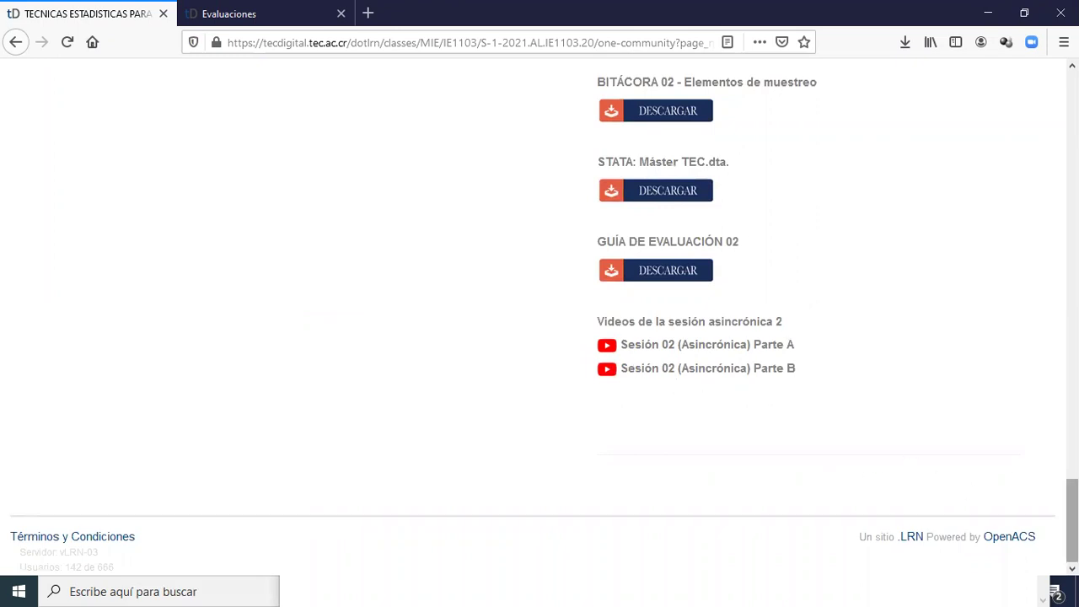
scroll(540, 312, "up", 15)
scroll(923, 173, "up", 10)
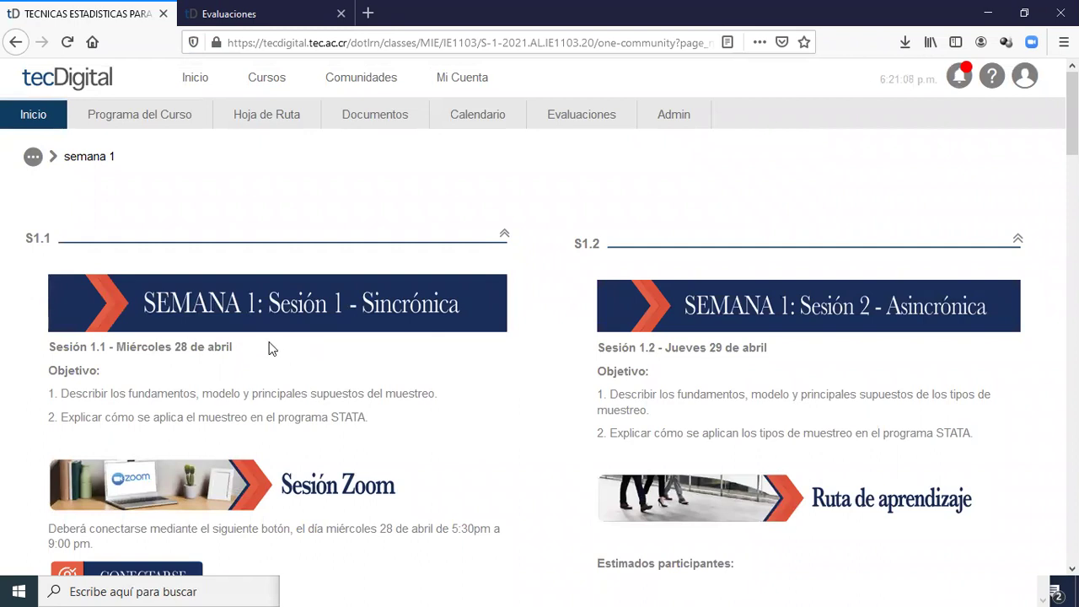
Review the synchronous session of Semana 1: objectives, Zoom session, the three Ruta de aprendizaje activities and the downloadable Recursos.
scroll(287, 338, "down", 3)
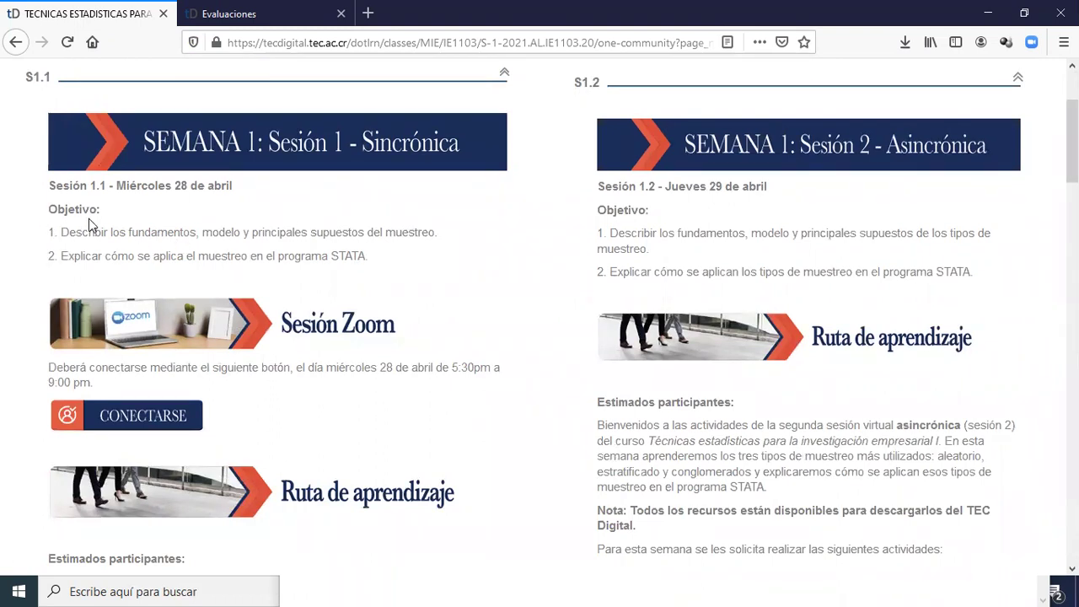
scroll(312, 478, "down", 5)
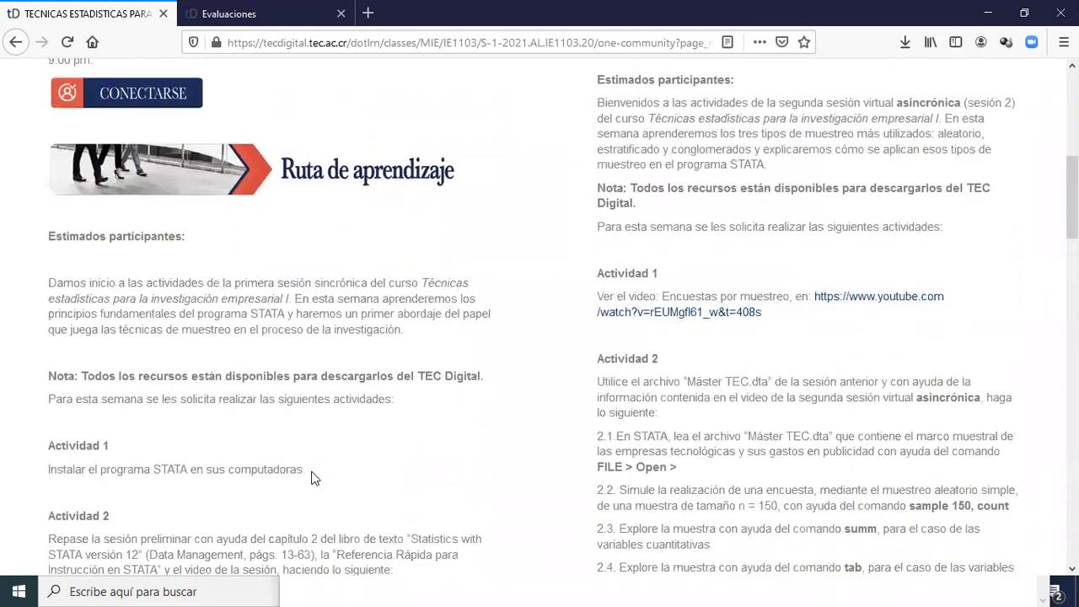
scroll(312, 478, "down", 3)
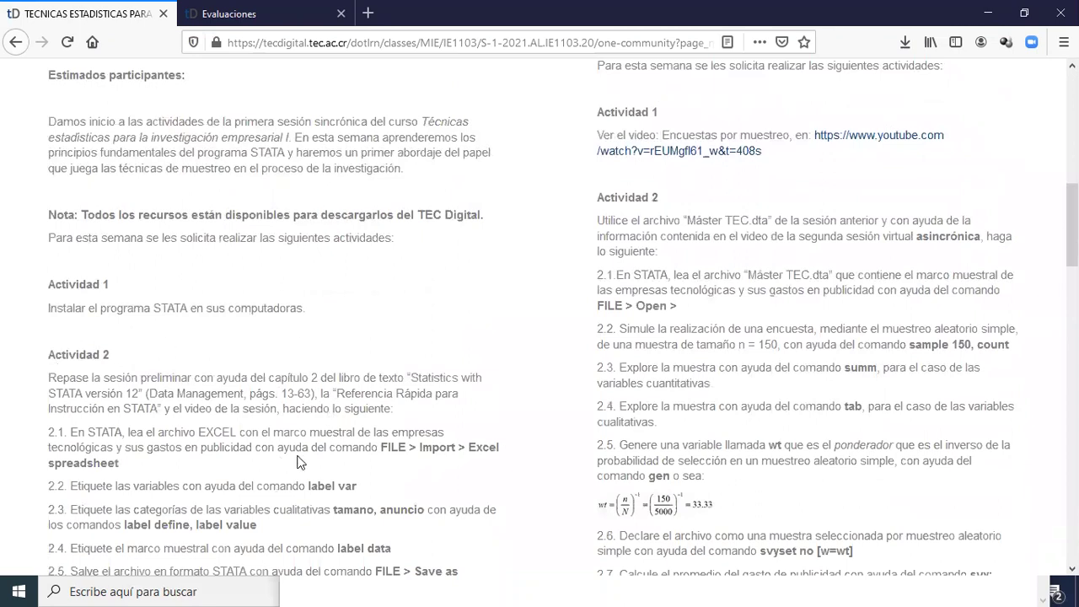
scroll(337, 455, "down", 8)
scroll(337, 455, "down", 3)
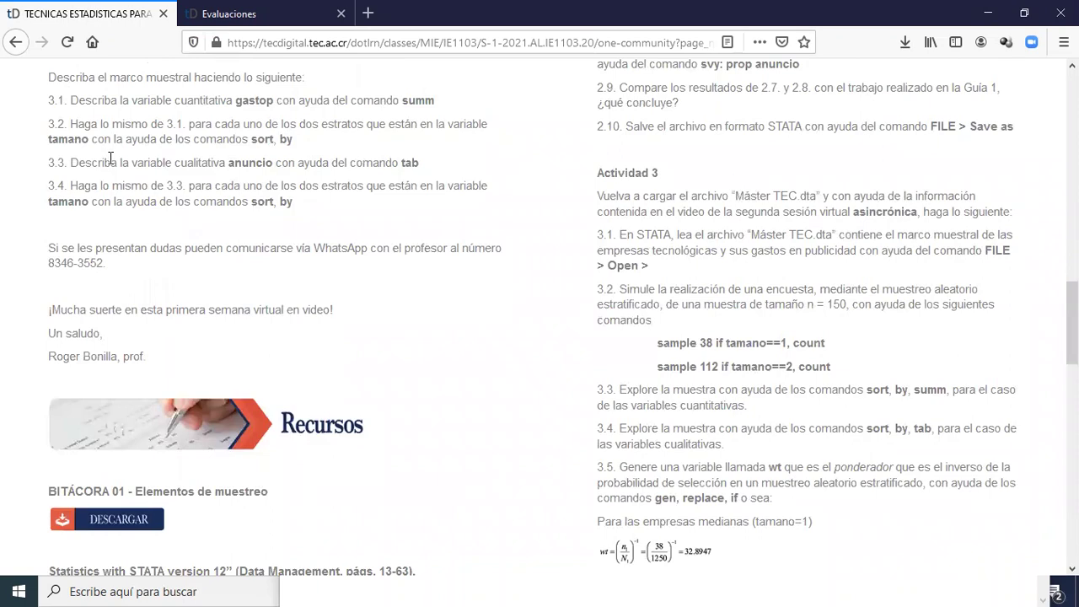
scroll(235, 179, "up", 9)
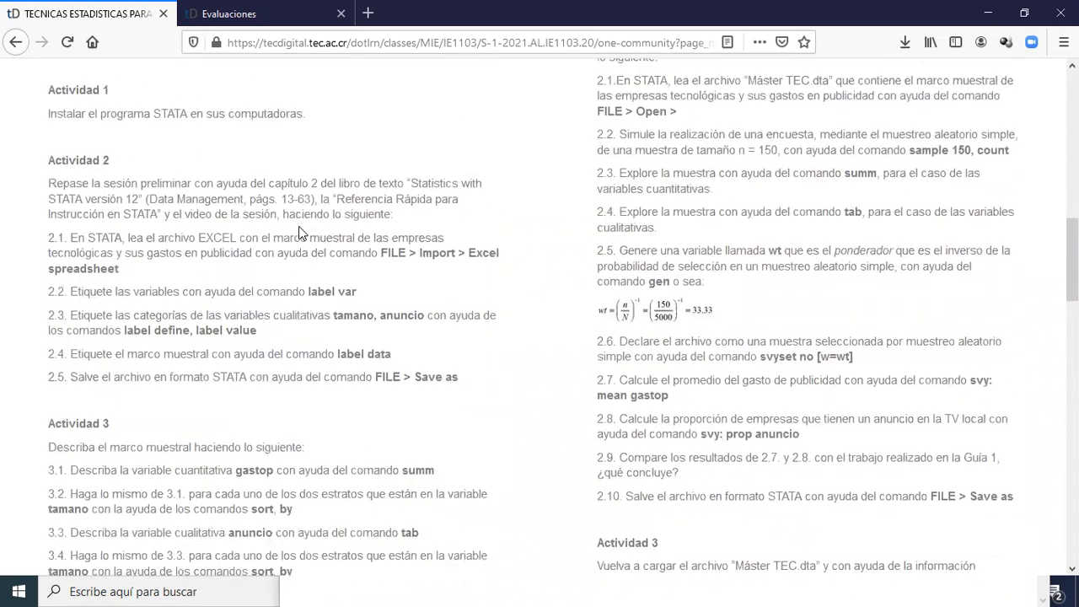
scroll(126, 258, "down", 7)
scroll(128, 266, "down", 3)
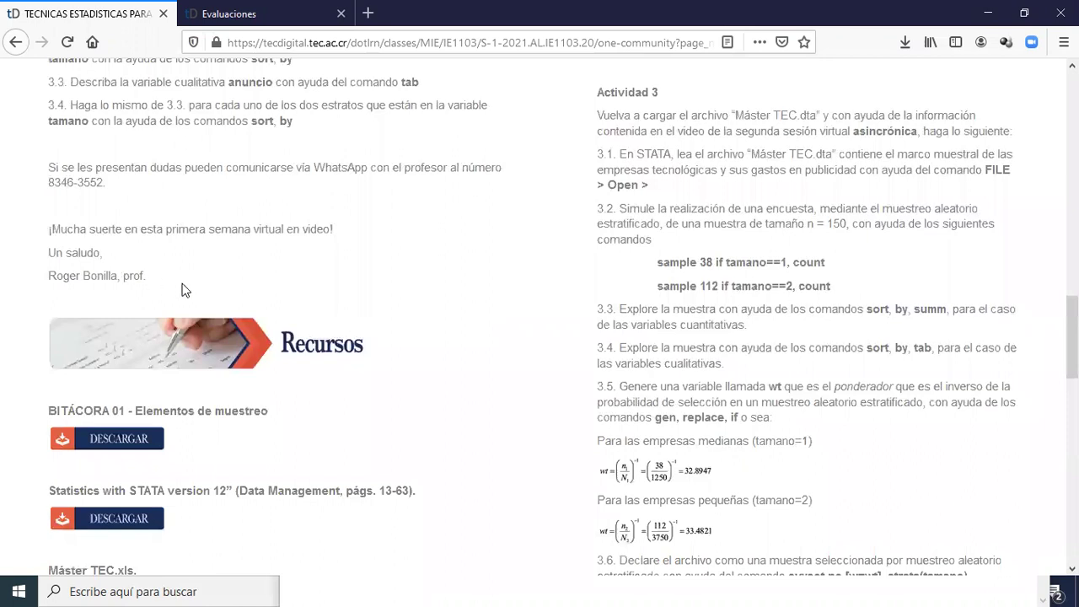
scroll(185, 290, "down", 4)
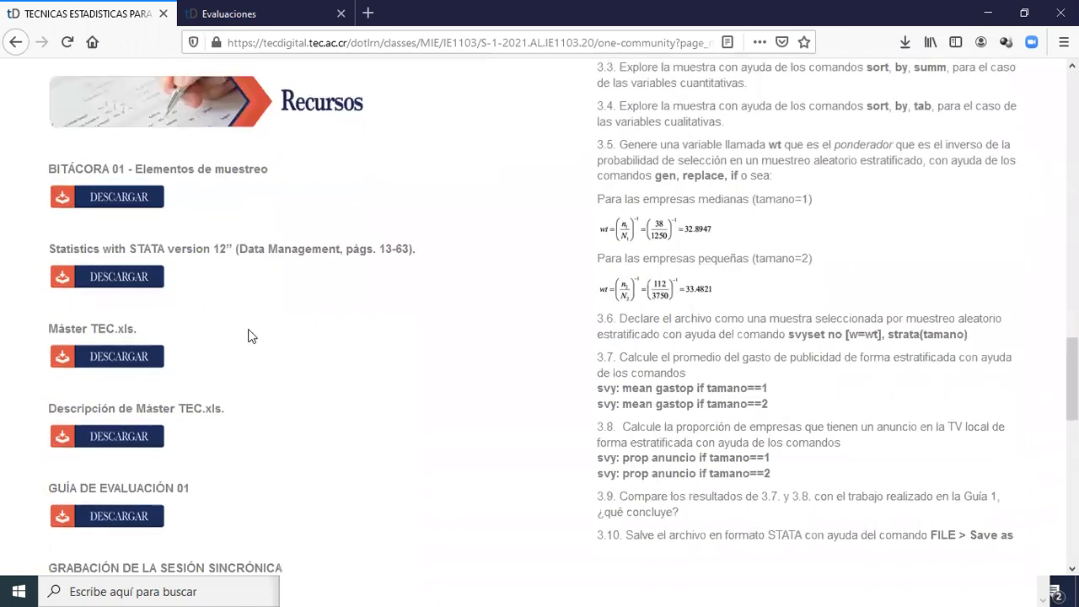
scroll(248, 336, "down", 5)
scroll(249, 332, "up", 1)
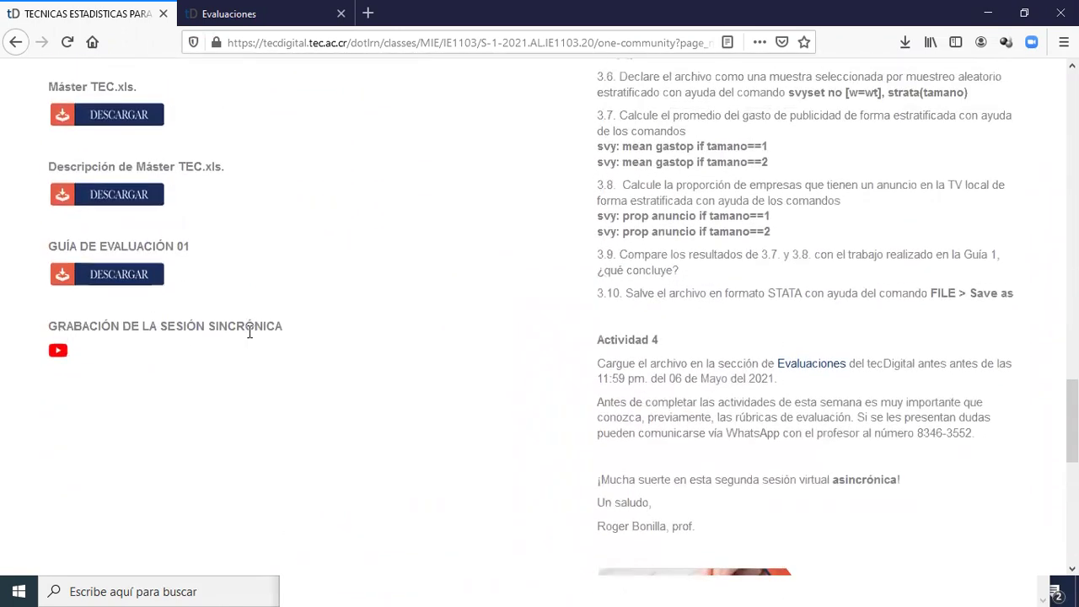
scroll(250, 336, "up", 3)
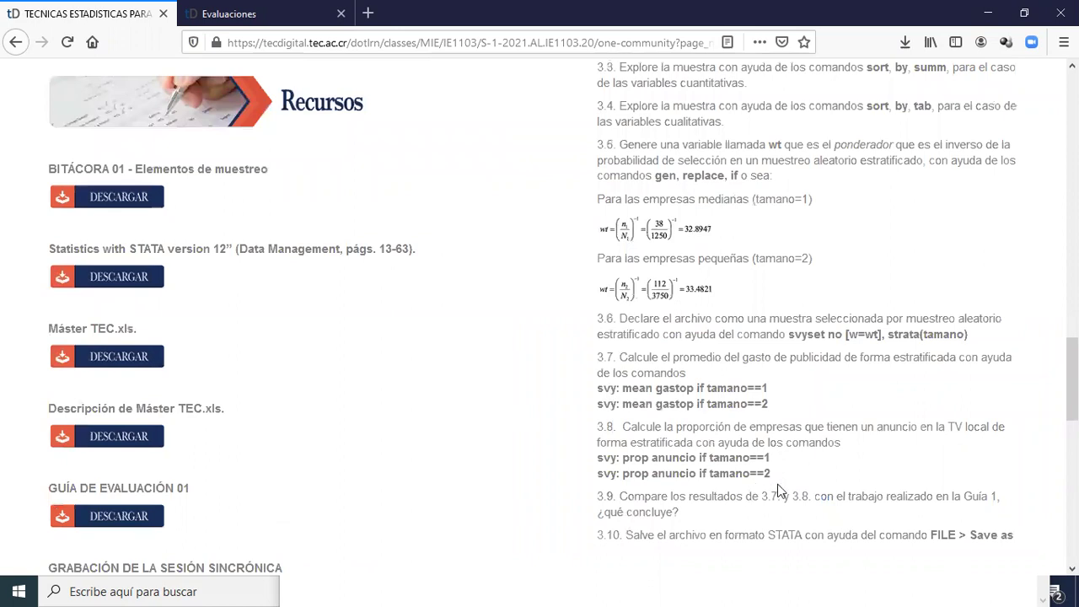
Take the courtesy rules PDF in Acrobat Reader out of reading mode and return to the Semana 1 page in Firefox.
key("alt+Tab")
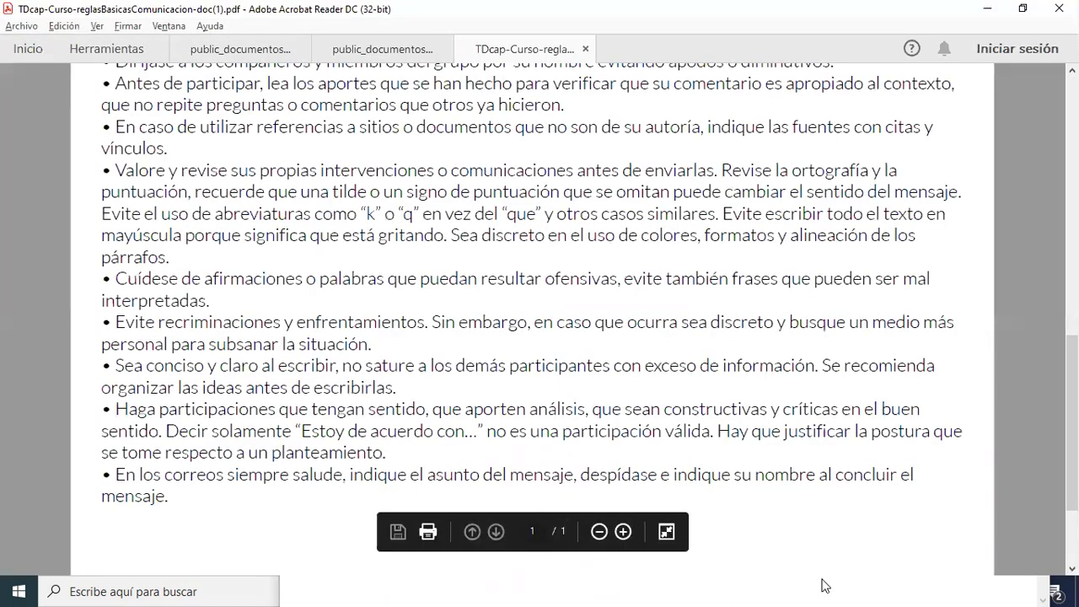
key("ctrl+h")
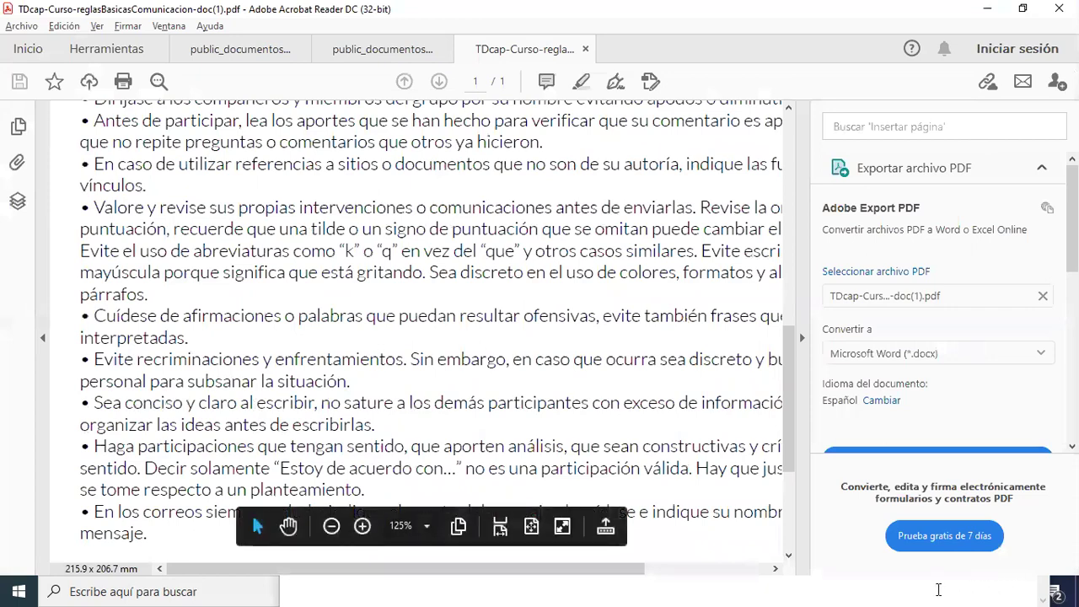
key("alt+Tab")
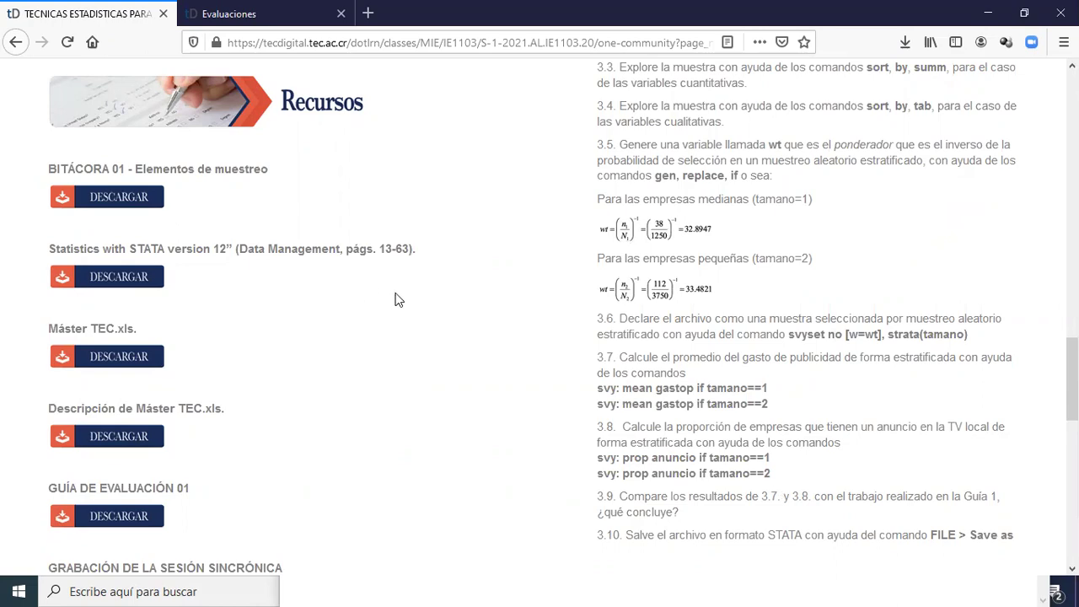
Return from Semana 1 to the course home page and look over the course description, welcome video and Semanas lectivas.
scroll(398, 295, "up", 15)
scroll(398, 292, "up", 10)
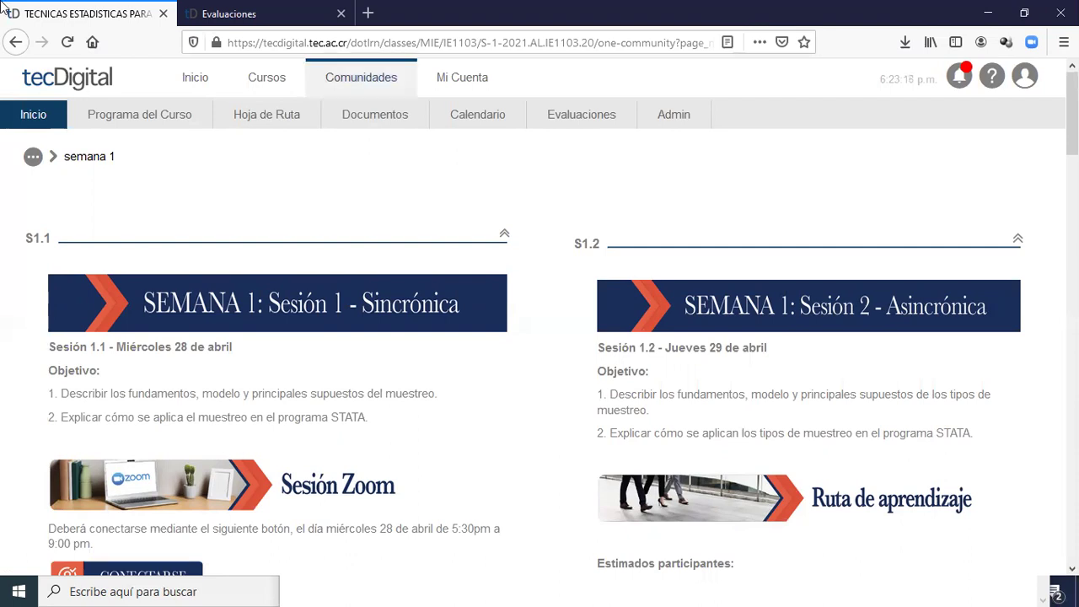
left_click(34, 116)
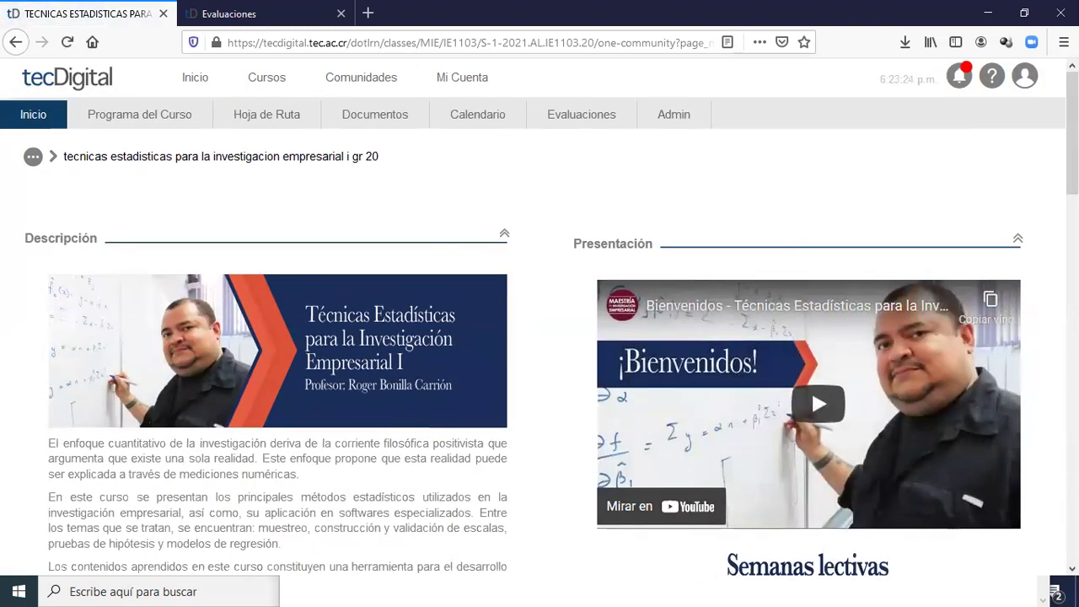
scroll(539, 318, "down", 4)
scroll(539, 317, "up", 2)
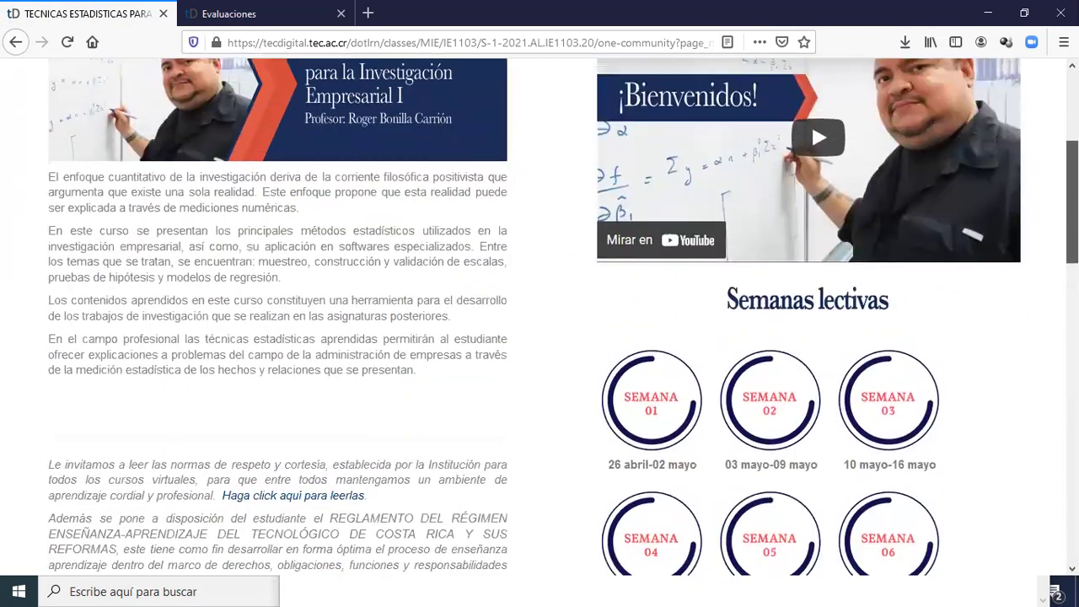
scroll(539, 317, "up", 2)
scroll(539, 317, "down", 2)
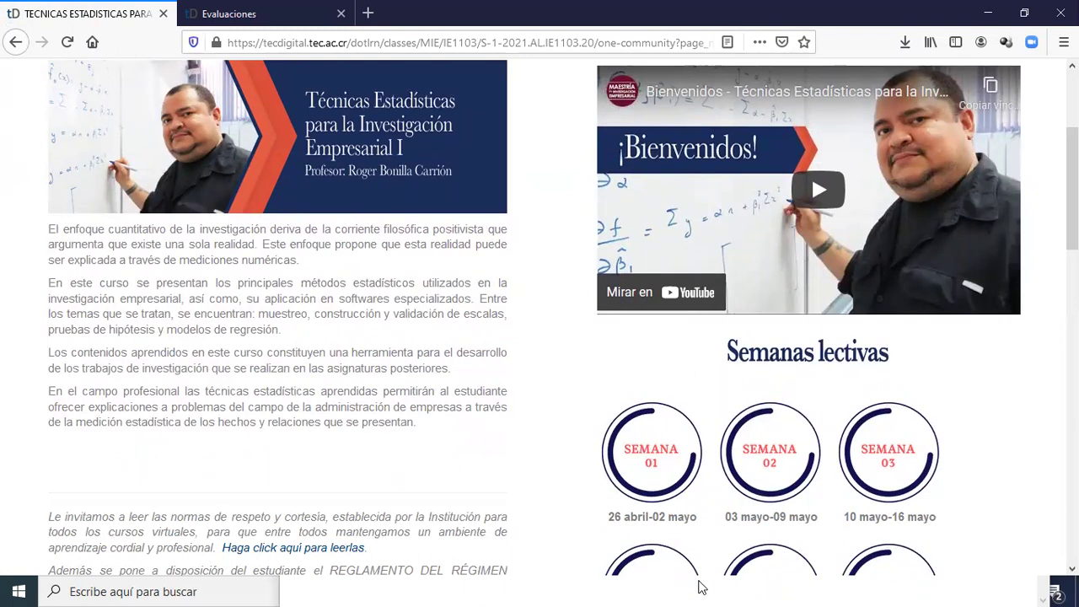
scroll(857, 255, "up", 5)
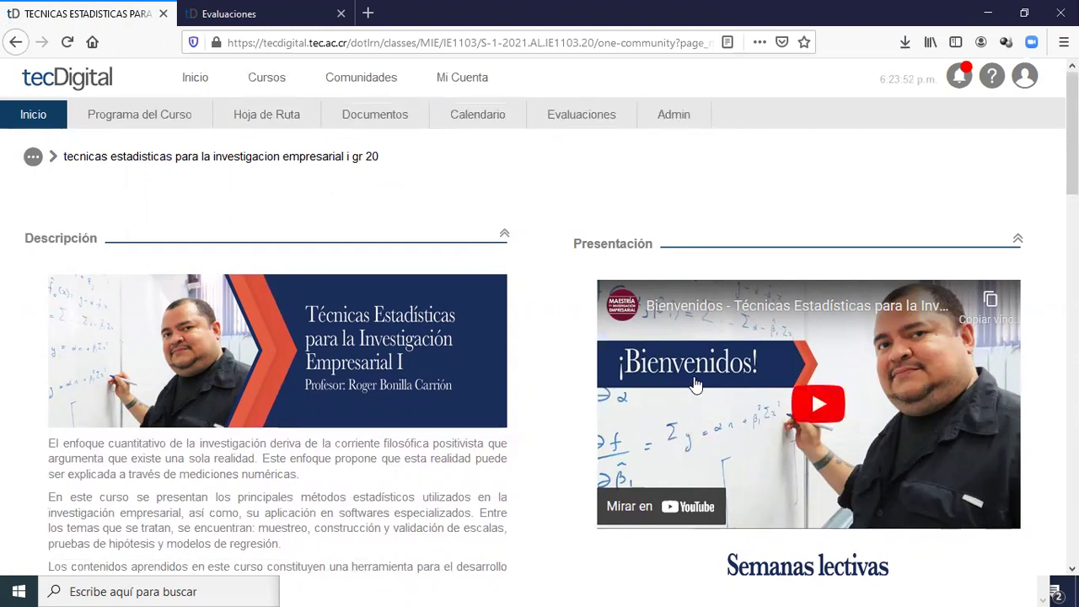
Look over the course home page from Semanas lectivas through Ficha del profesor and Espacios de interacción to the forum links, and return to the start.
scroll(683, 447, "down", 4)
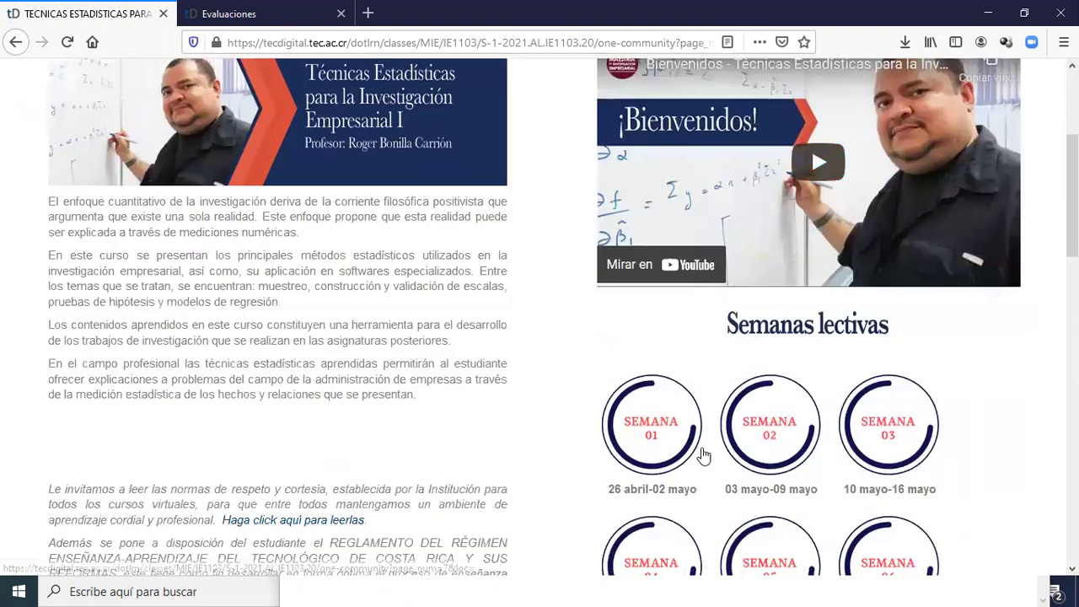
scroll(732, 453, "down", 6)
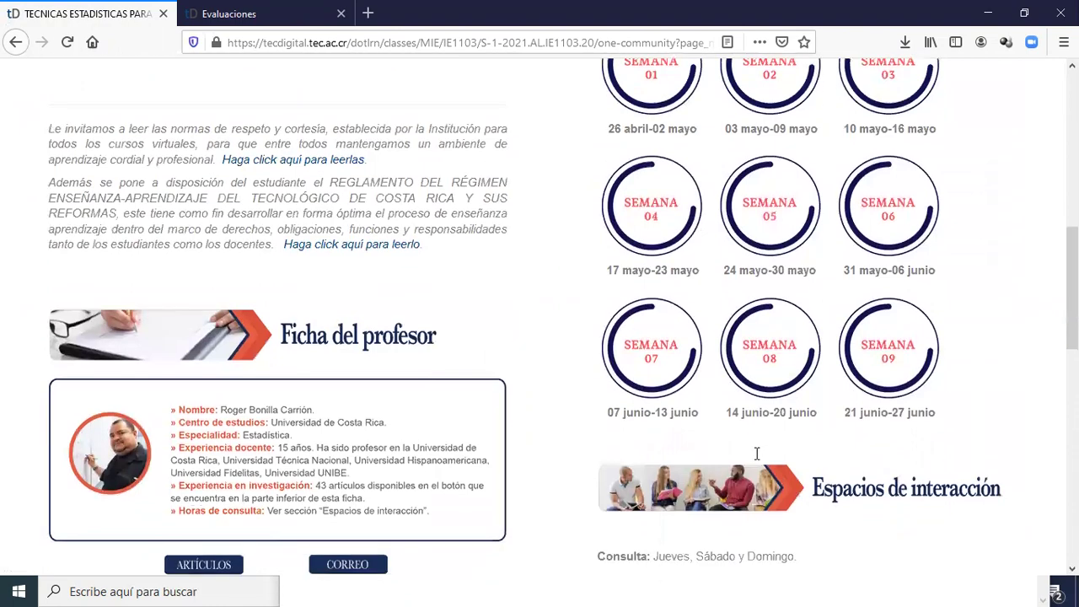
scroll(857, 486, "down", 3)
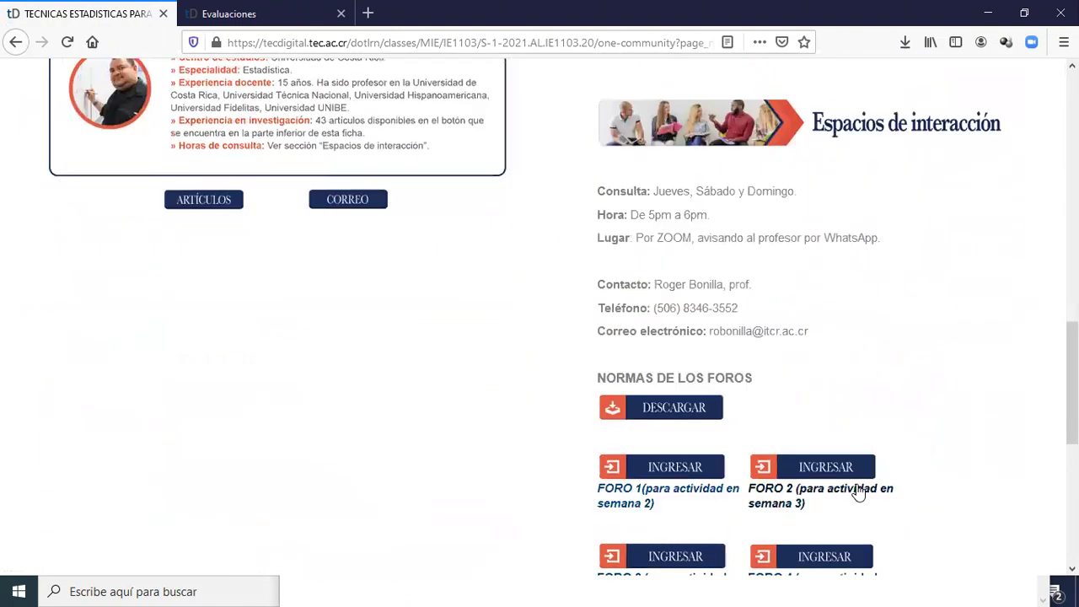
scroll(943, 467, "up", 8)
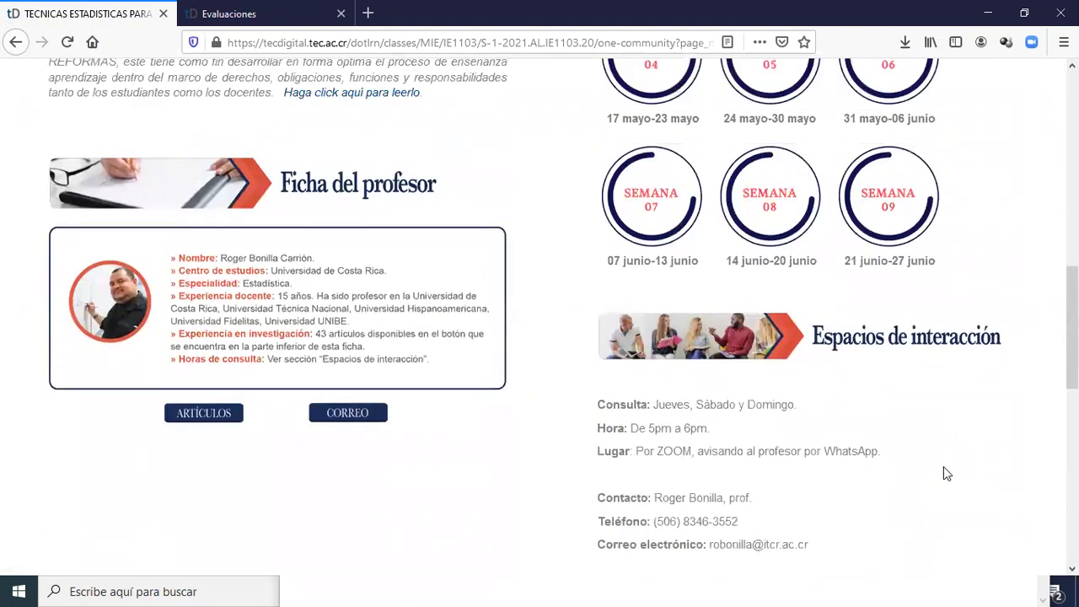
scroll(944, 467, "up", 6)
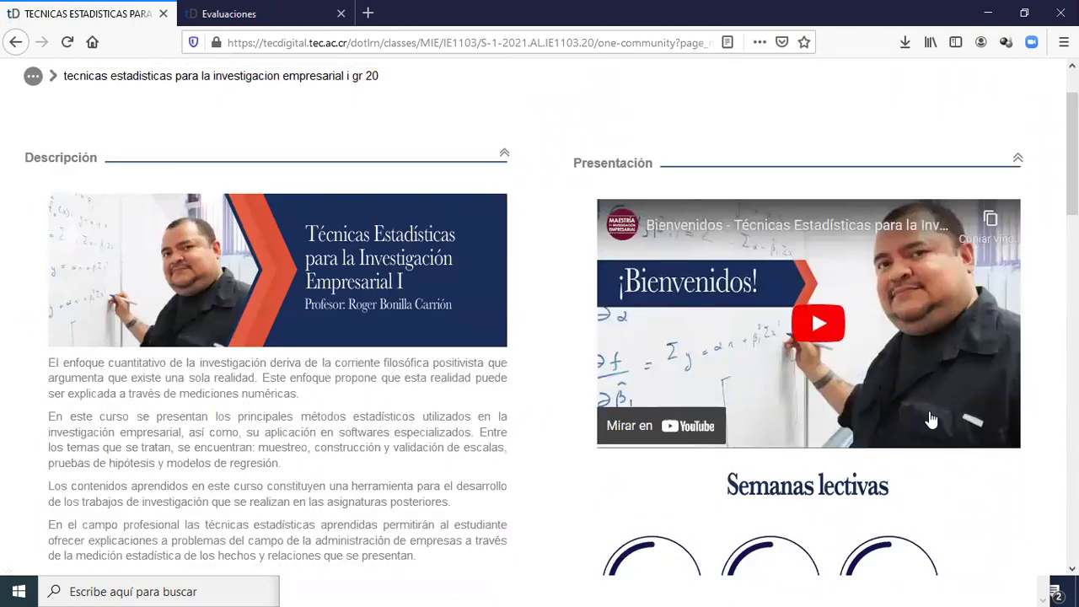
scroll(934, 417, "up", 1)
scroll(934, 416, "up", 1)
scroll(935, 414, "down", 2)
scroll(938, 411, "up", 2)
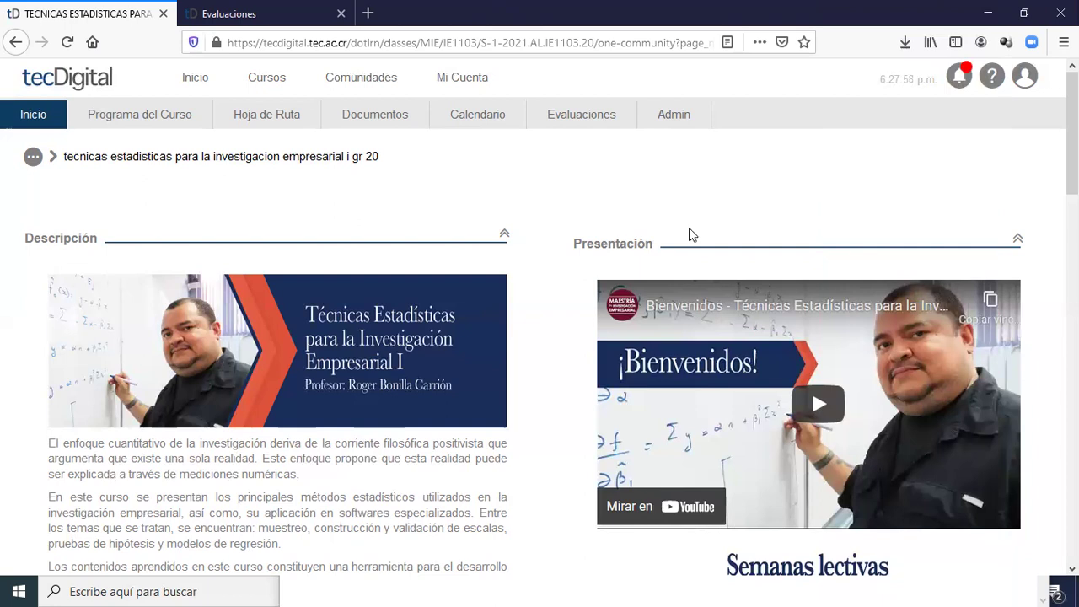
Open the Semana 1 page and look through the objectives, Sesión Zoom, Ruta de aprendizaje and asynchronous session resources.
scroll(430, 396, "down", 3)
scroll(437, 403, "down", 1)
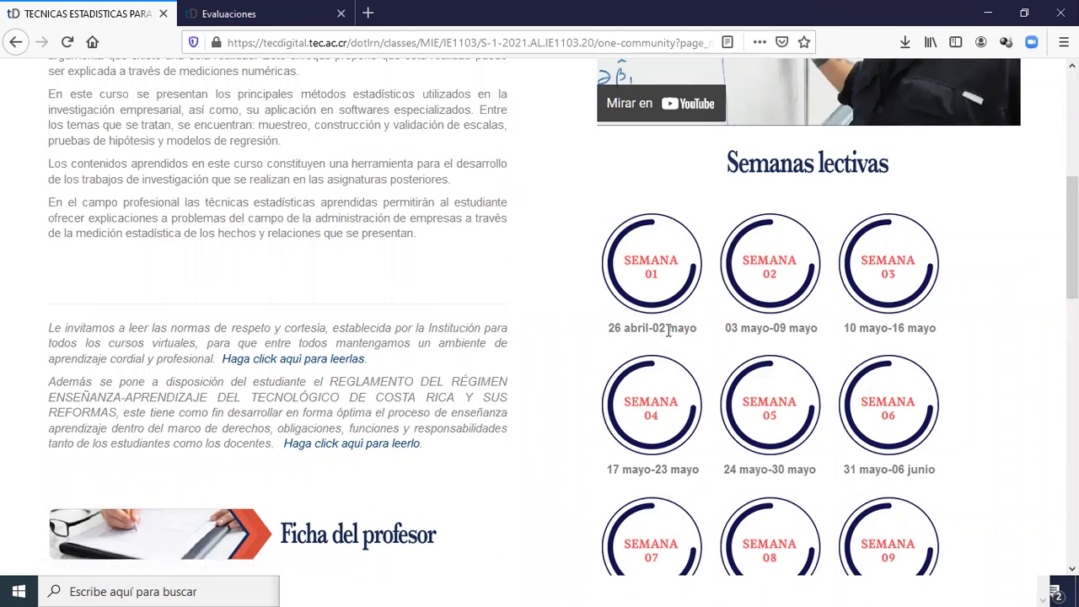
left_click(651, 290)
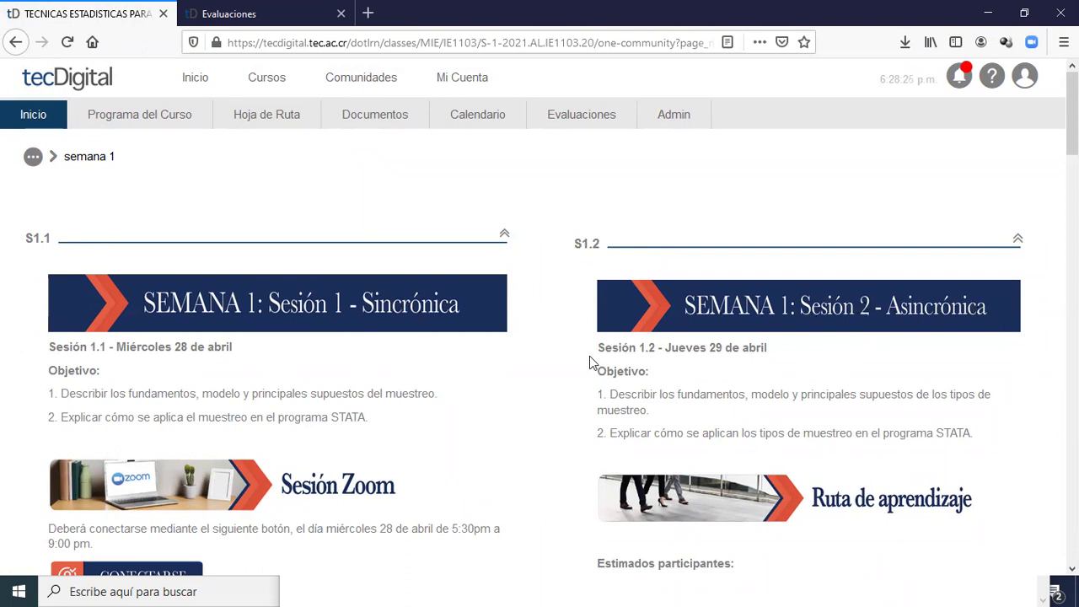
scroll(540, 316, "down", 9)
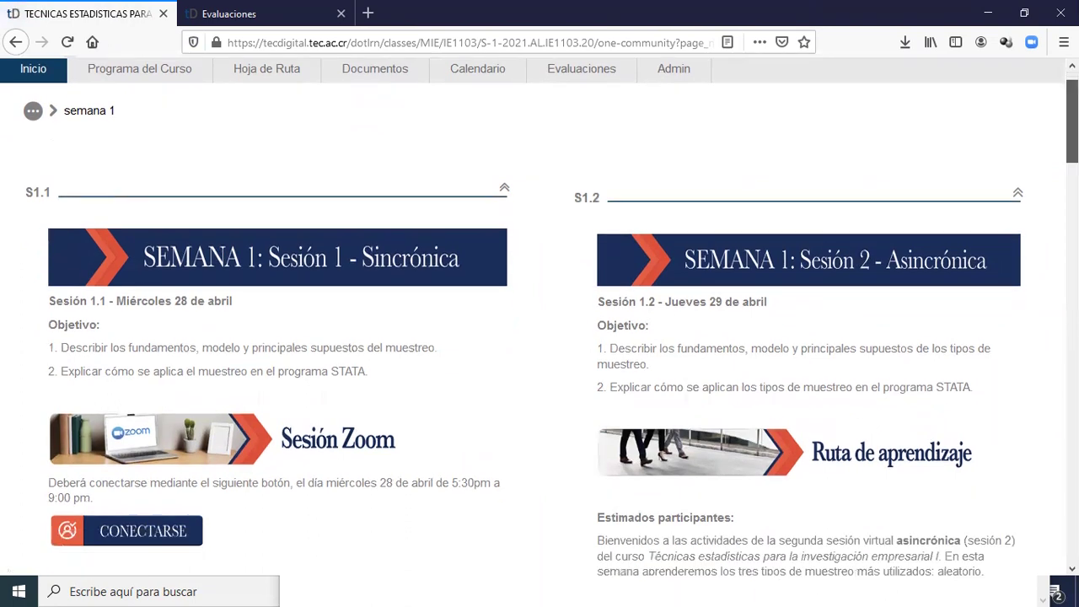
scroll(540, 316, "down", 15)
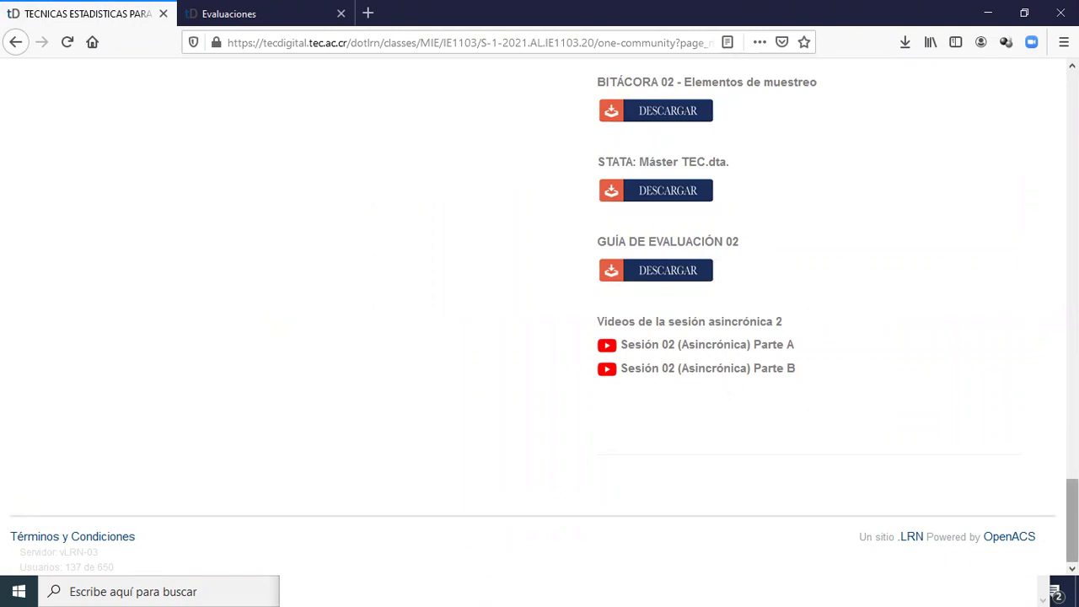
scroll(540, 316, "up", 10)
scroll(539, 317, "up", 5)
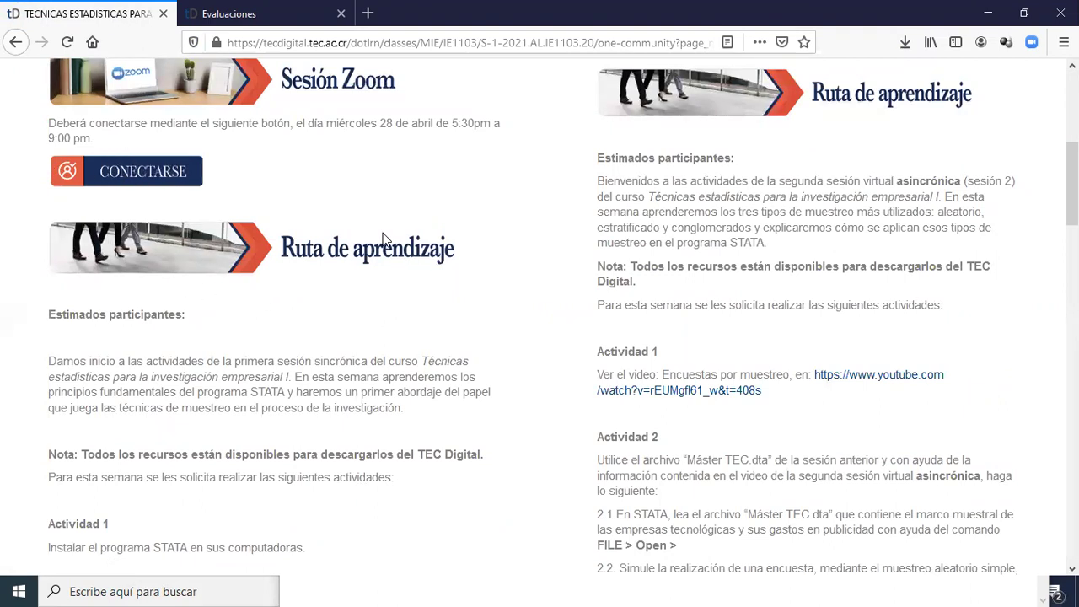
scroll(379, 240, "down", 1)
scroll(377, 250, "up", 3)
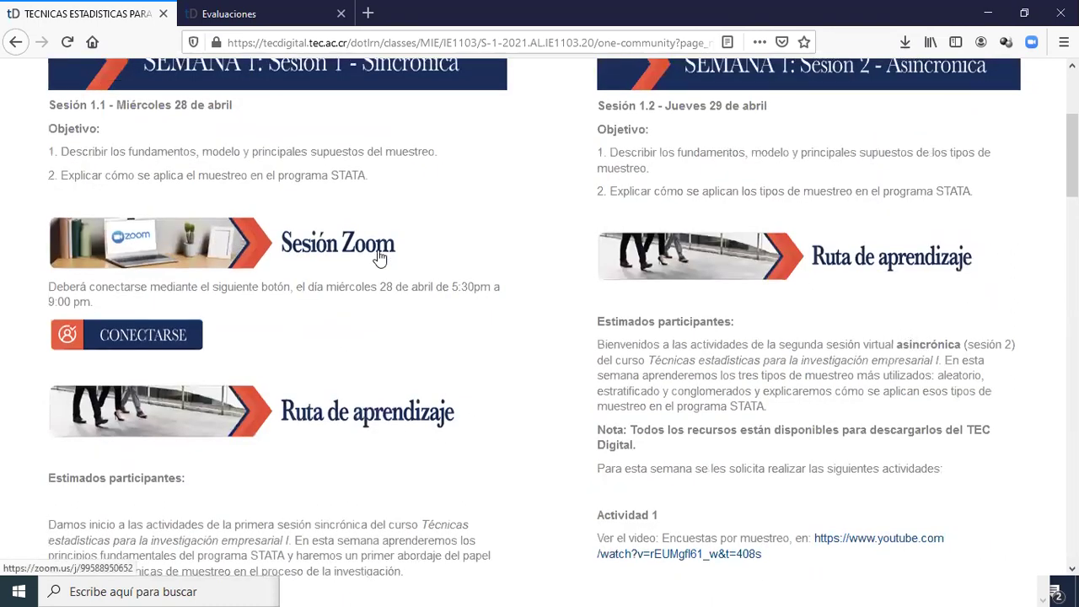
scroll(378, 257, "up", 1)
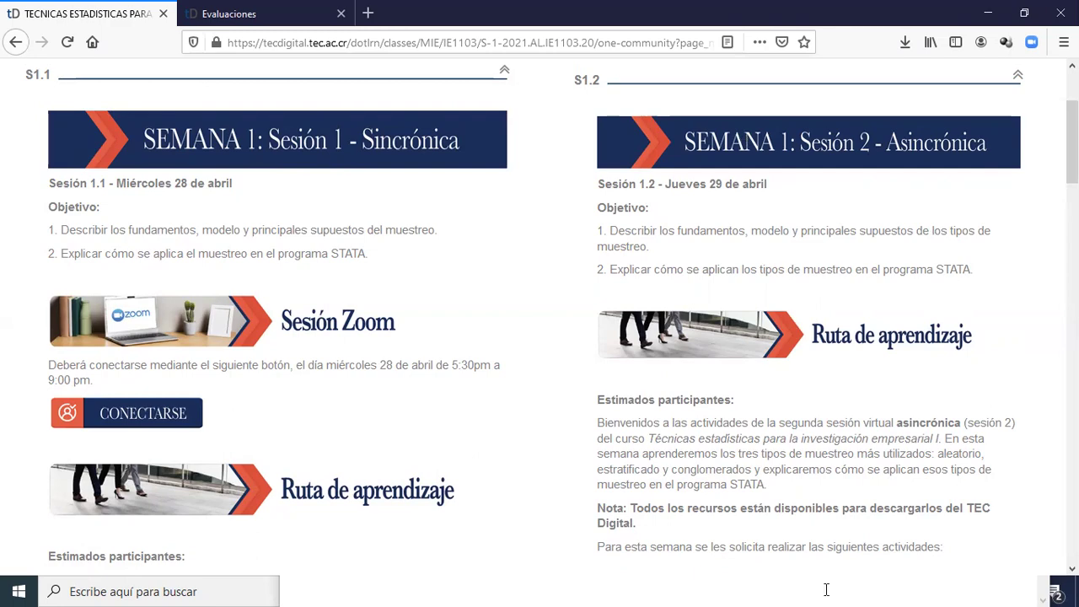
key("alt+Tab")
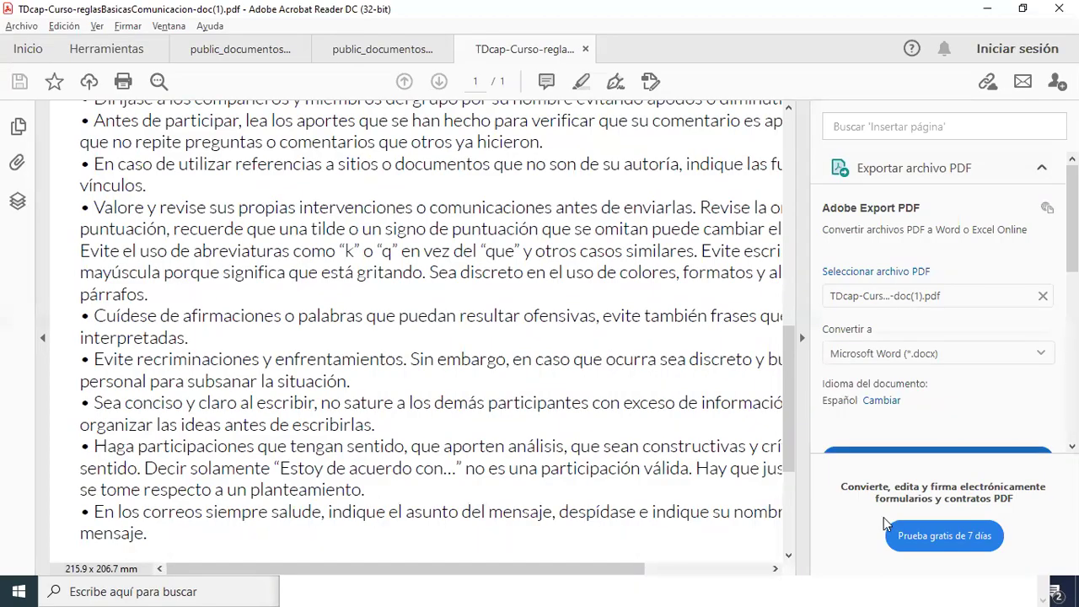
key("alt+Tab")
key("alt")
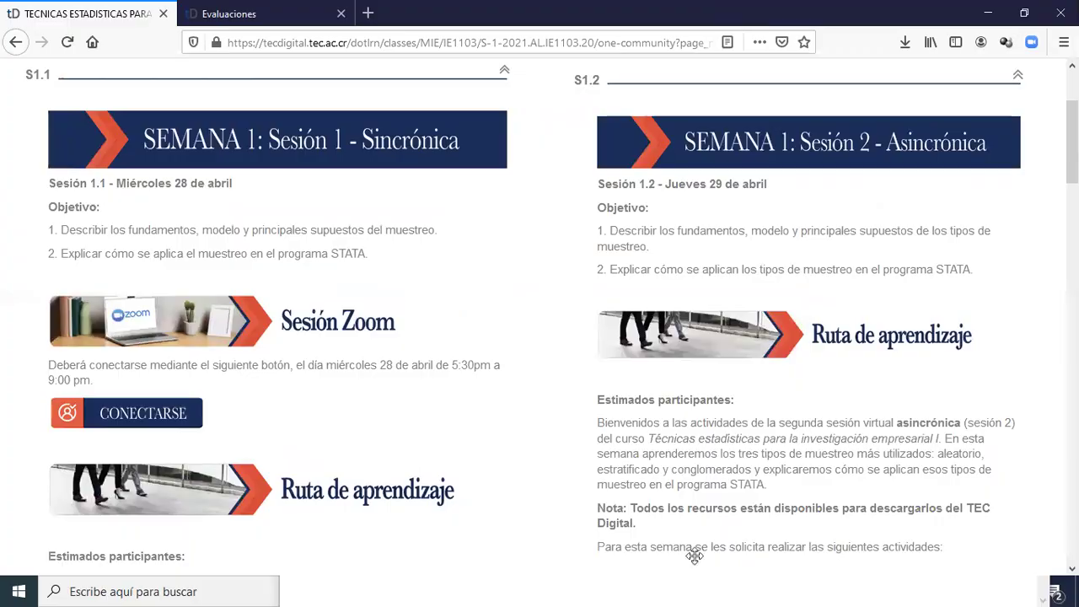
key("alt+Tab")
key("alt+Tab")
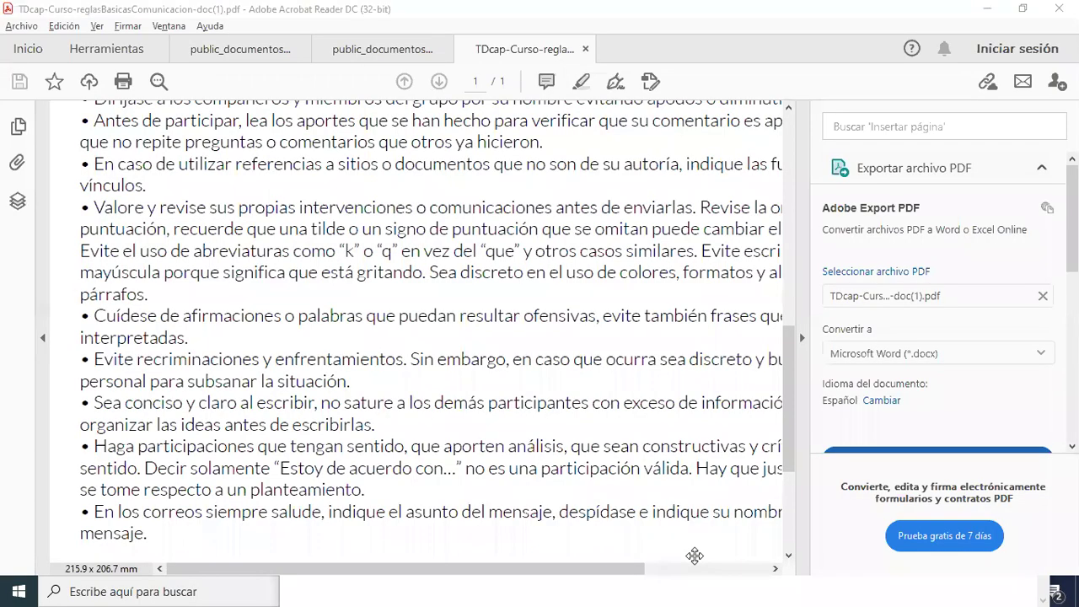
mouse_move(695, 555)
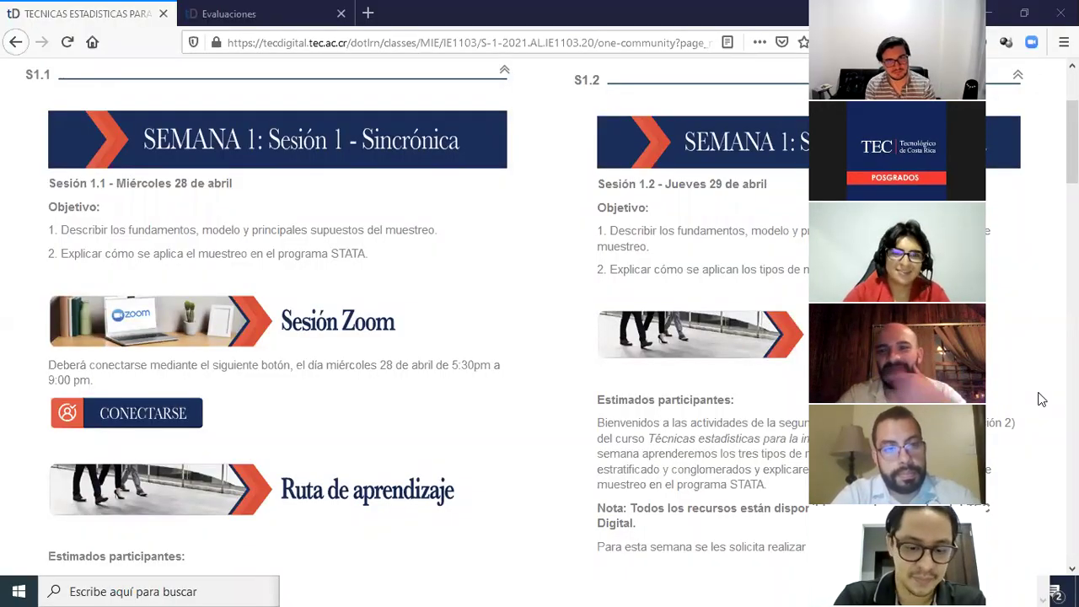
Minimize Firefox, Acrobat Reader and the Internet Explorer window with the professor's website to reach File Explorer.
scroll(356, 362, "down", 5)
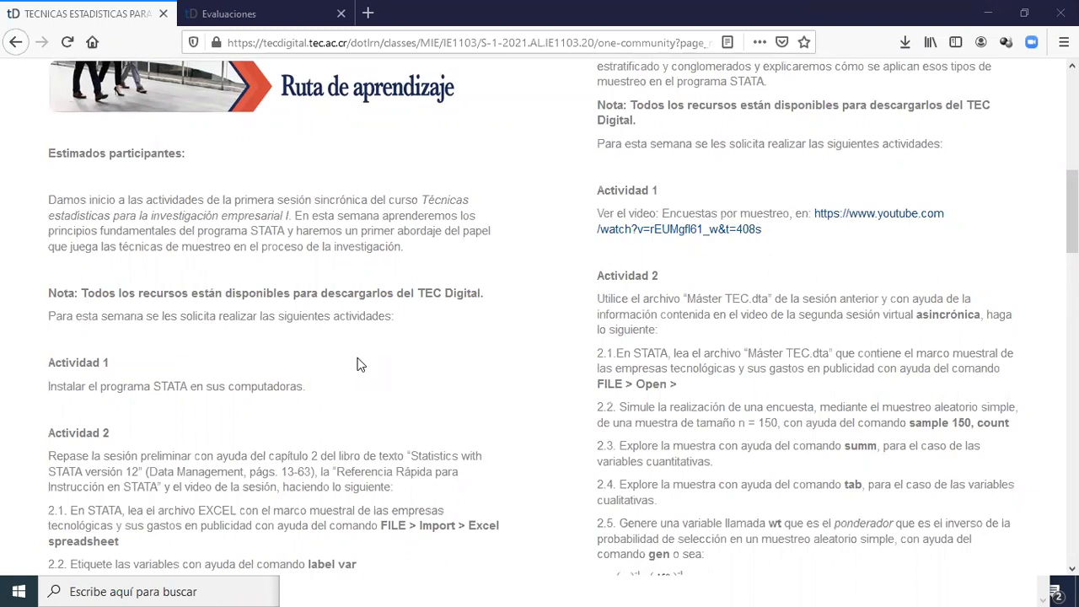
scroll(357, 364, "up", 7)
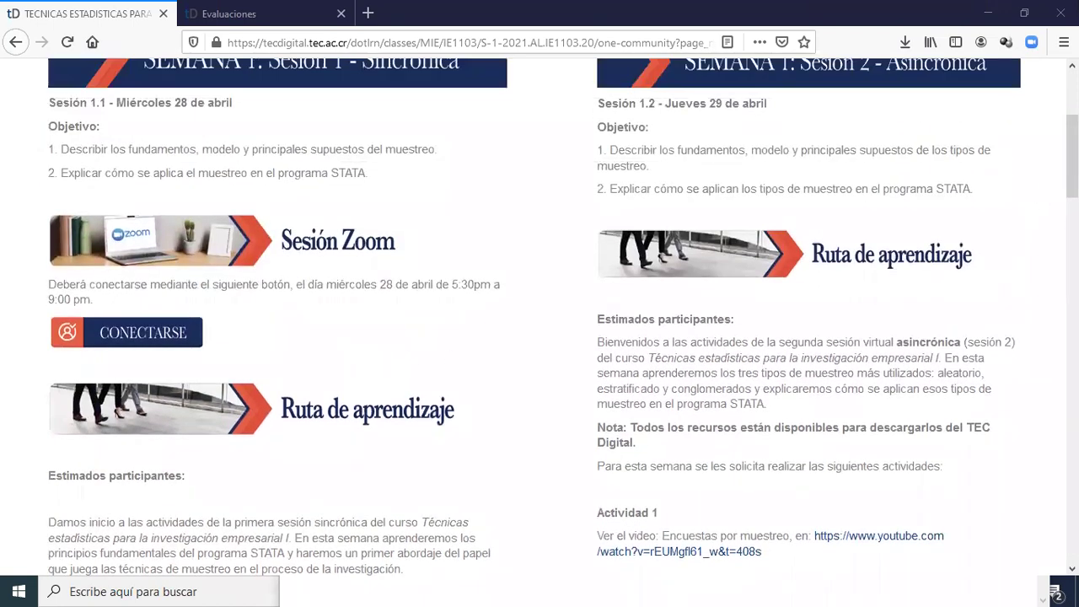
left_click(992, 15)
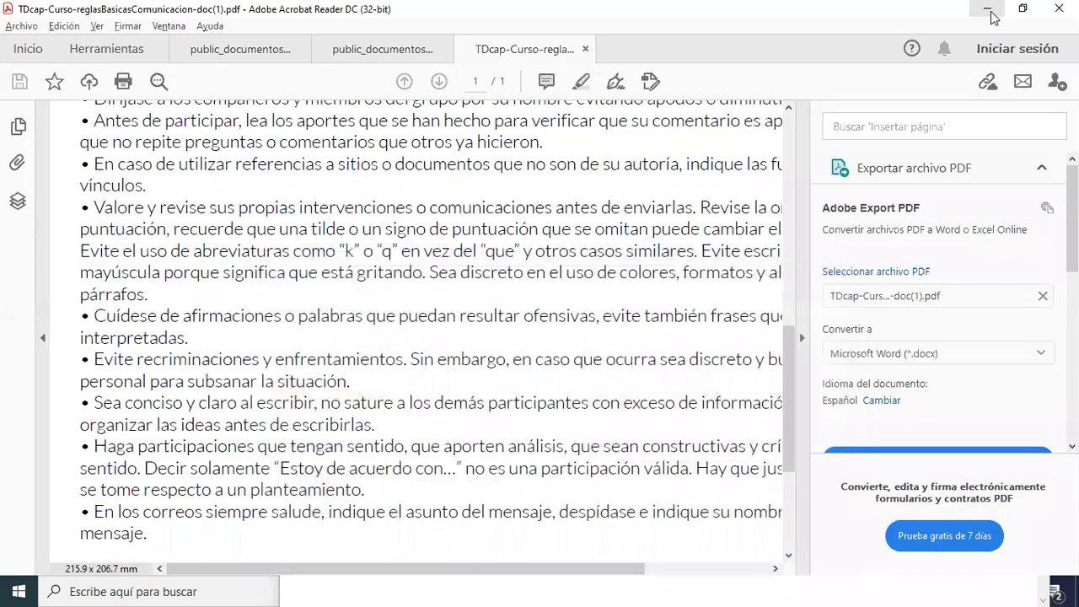
left_click(989, 14)
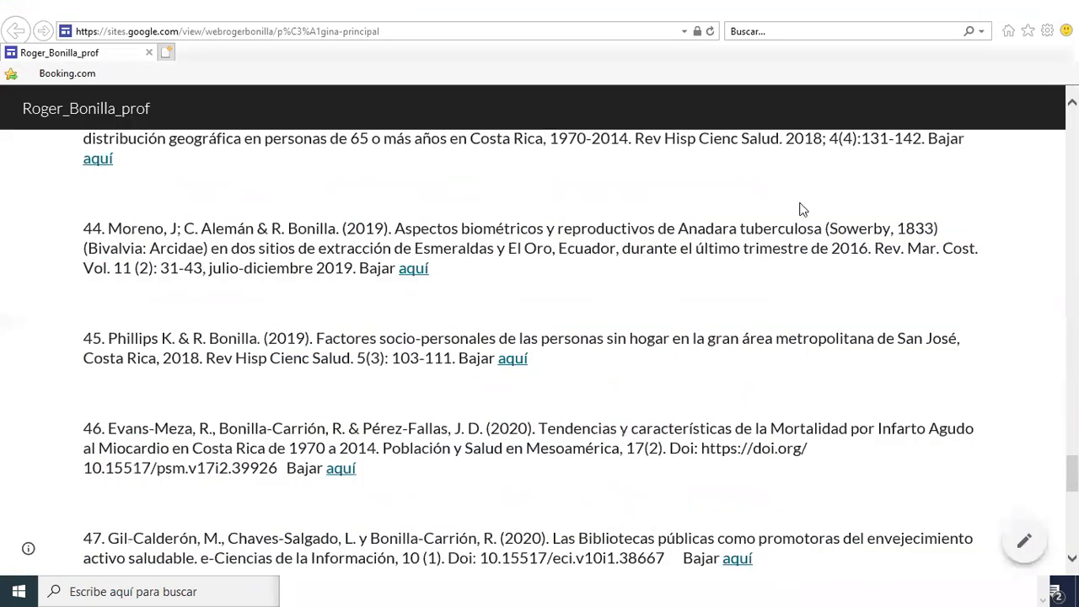
left_click(743, 256)
left_click(996, 12)
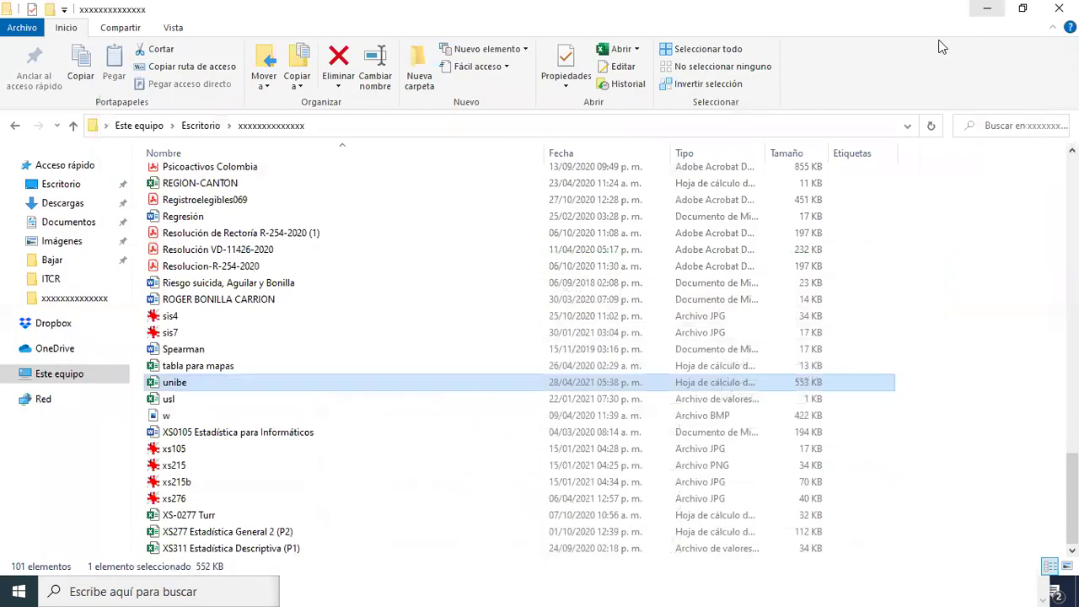
Launch STATA 16 from the Stata 16 folder inside the Programas folder on the Escritorio.
left_click(55, 184)
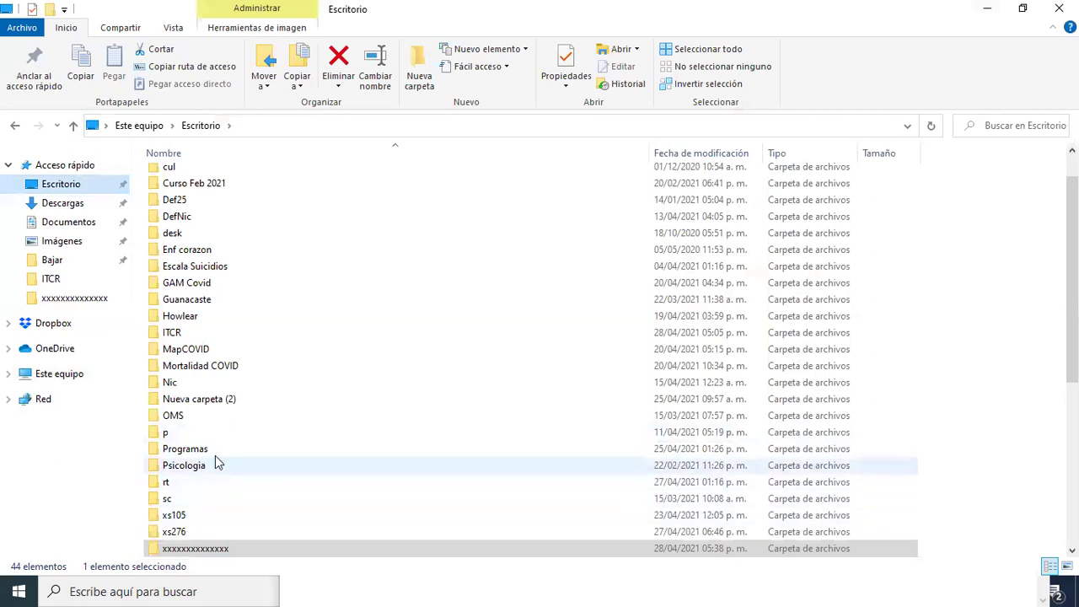
scroll(236, 392, "down", 3)
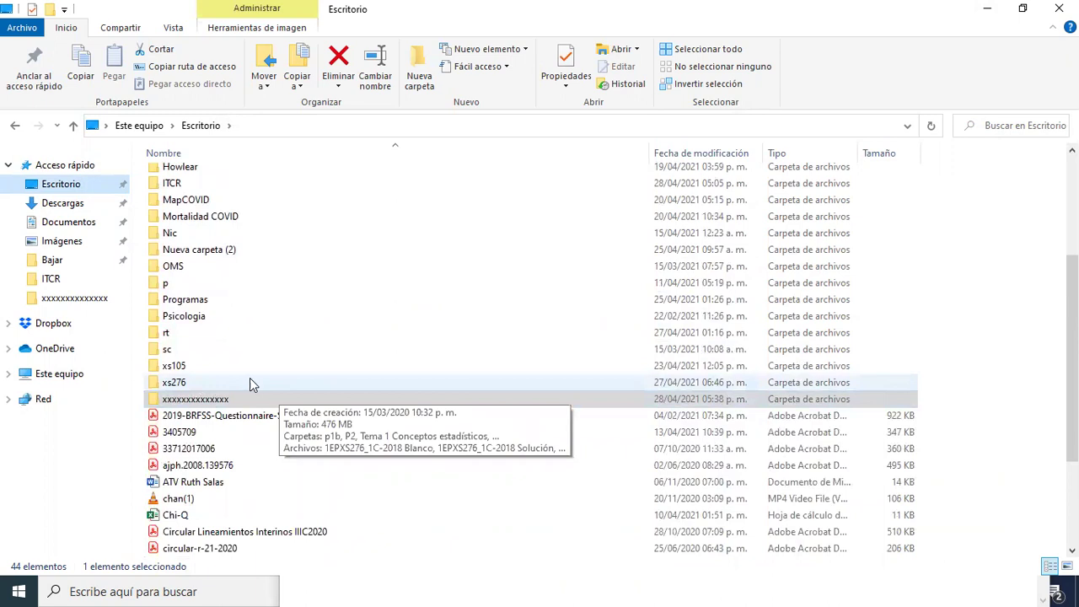
double_click(195, 302)
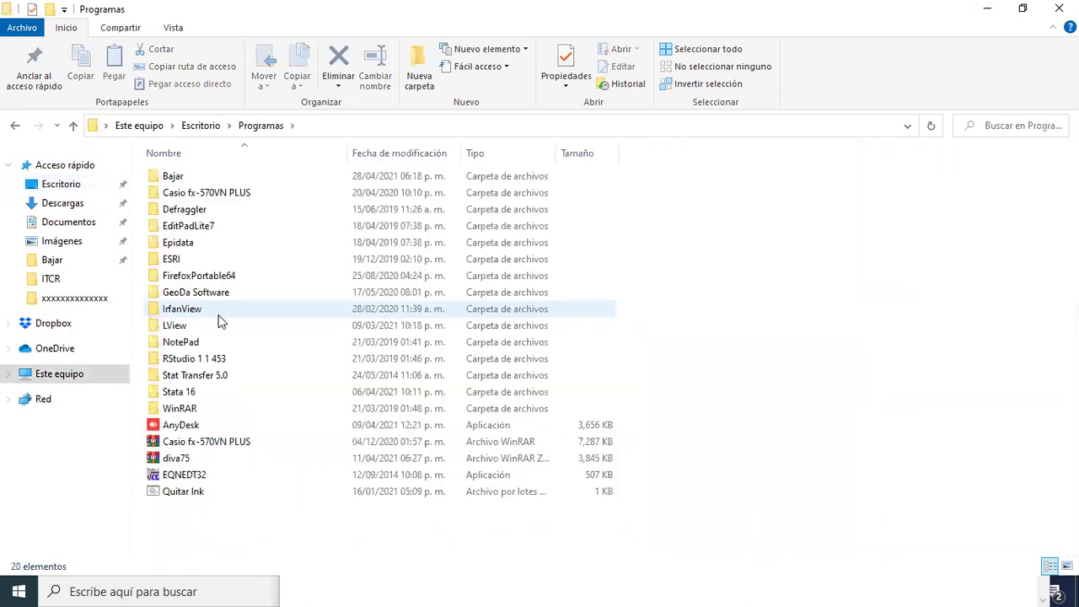
left_click(806, 586)
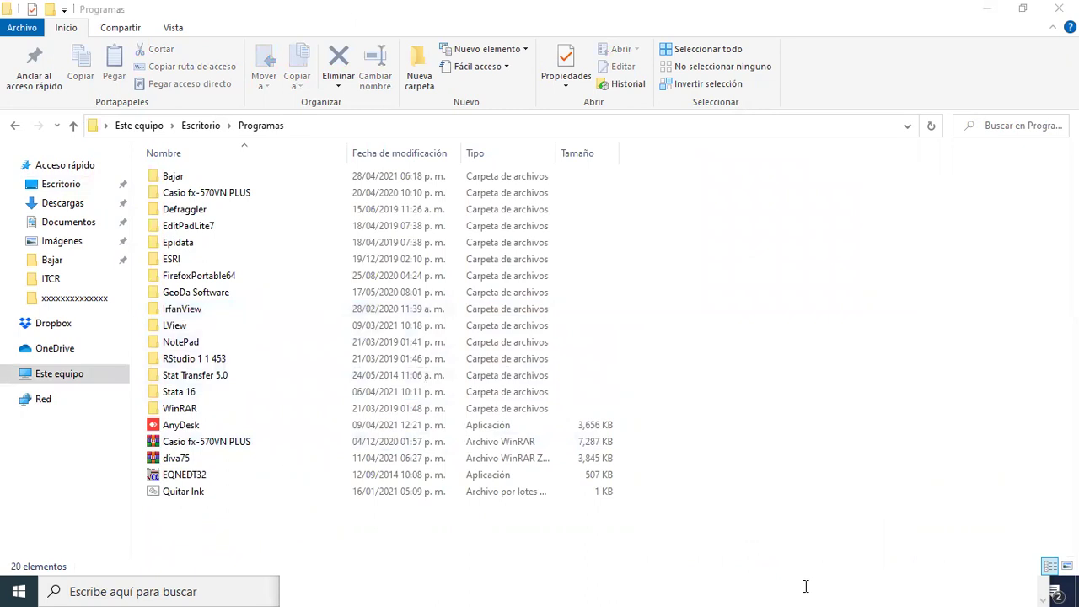
double_click(190, 396)
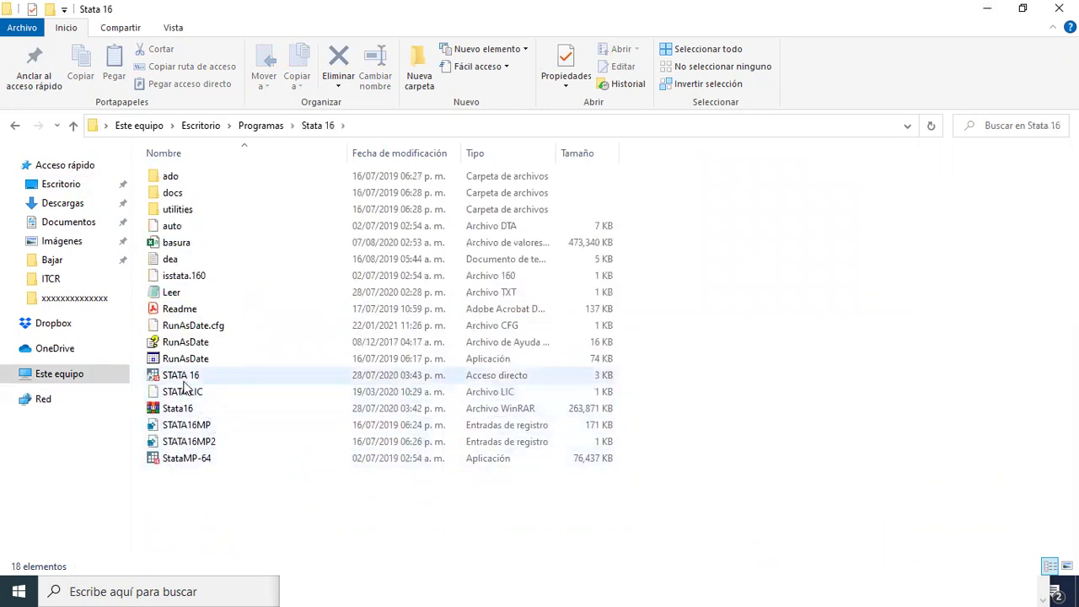
double_click(184, 381)
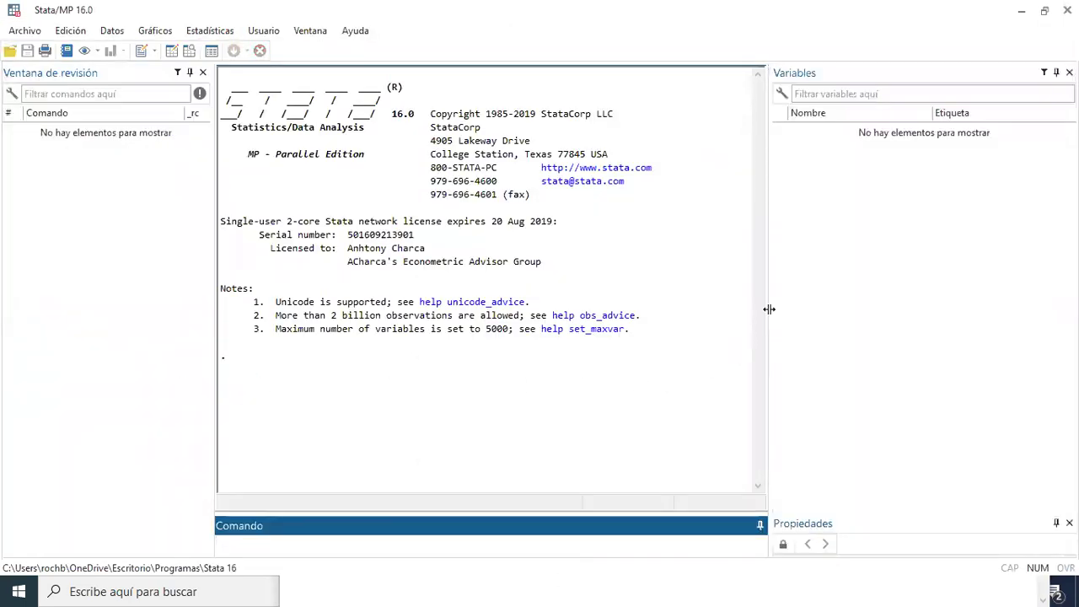
Widen the results window on both sides and run the plain sentence "vamos a escribir los comando" as a Stata command.
left_click_drag(769, 308, 815, 306)
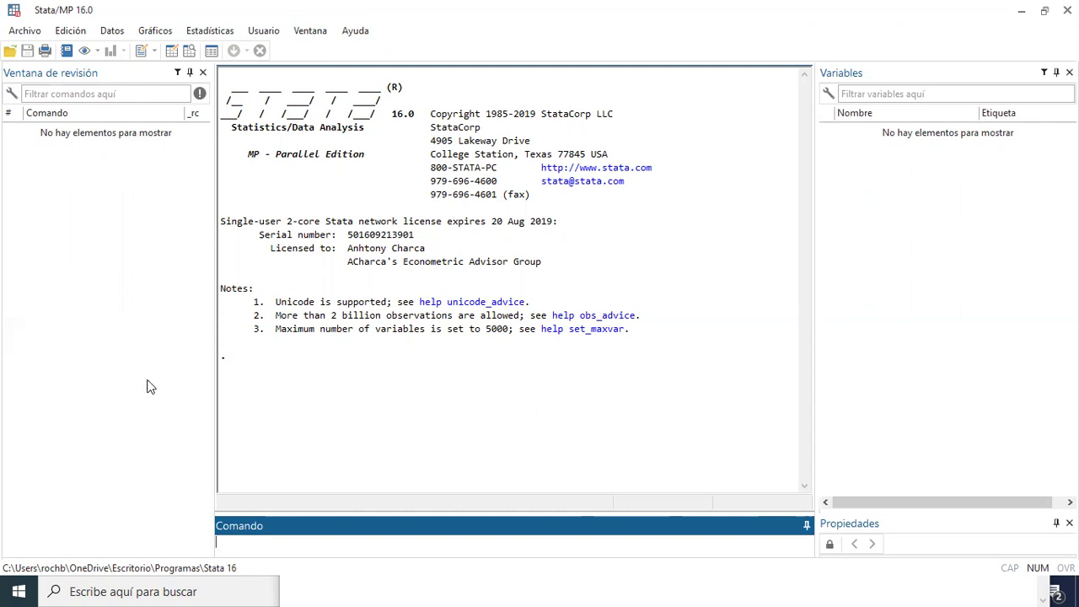
left_click_drag(213, 261, 192, 260)
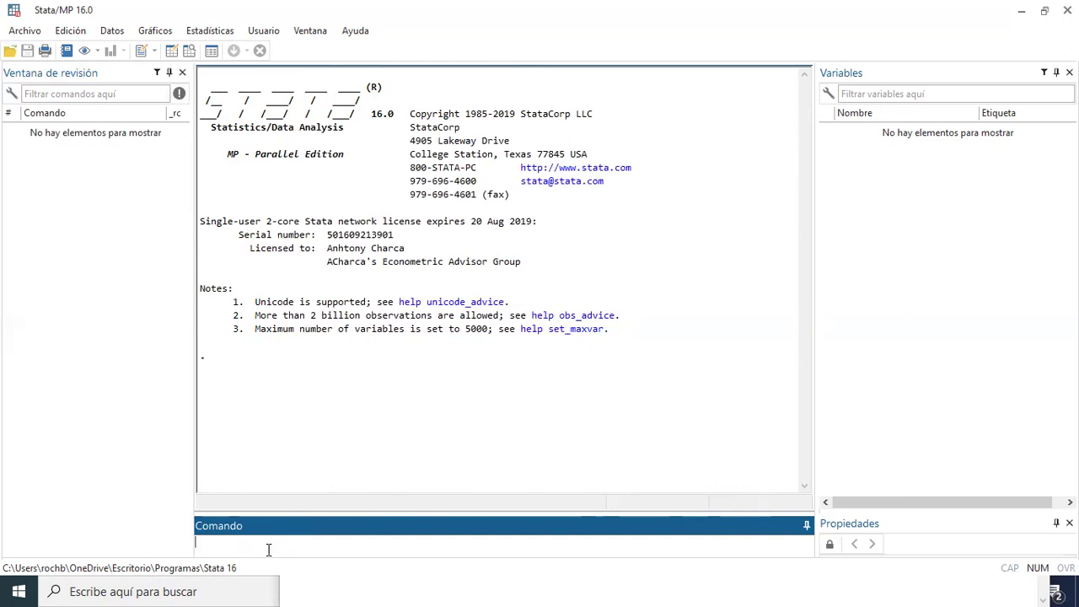
type("vamos a escribir los comando")
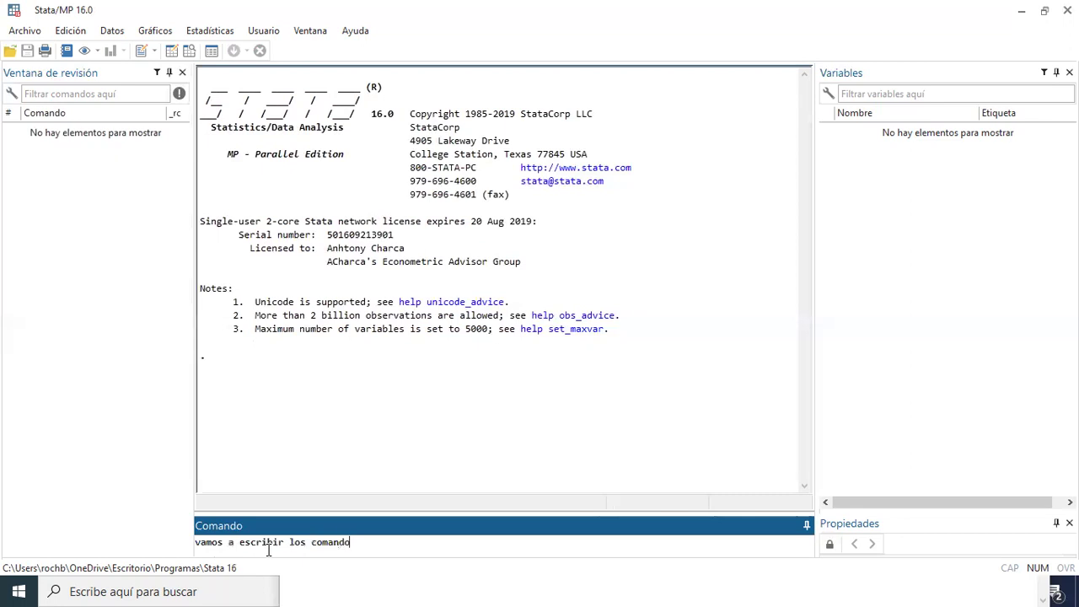
key("Return")
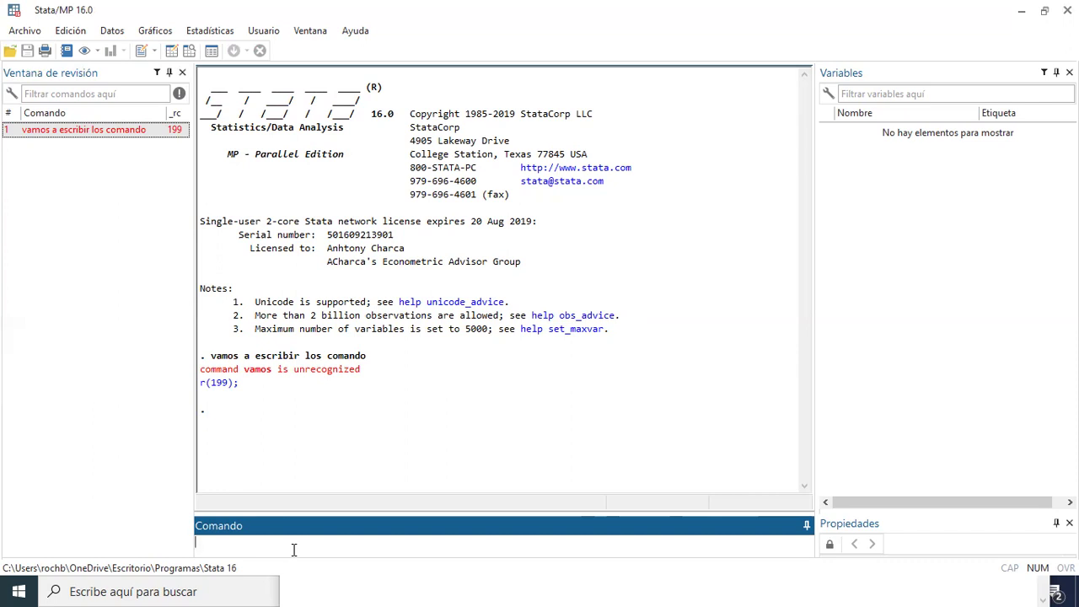
Run the comment "note: Esto no da un error", and recall "vamos a escribir los comando" from the command history.
type("o")
type("te: Esto no da un error")
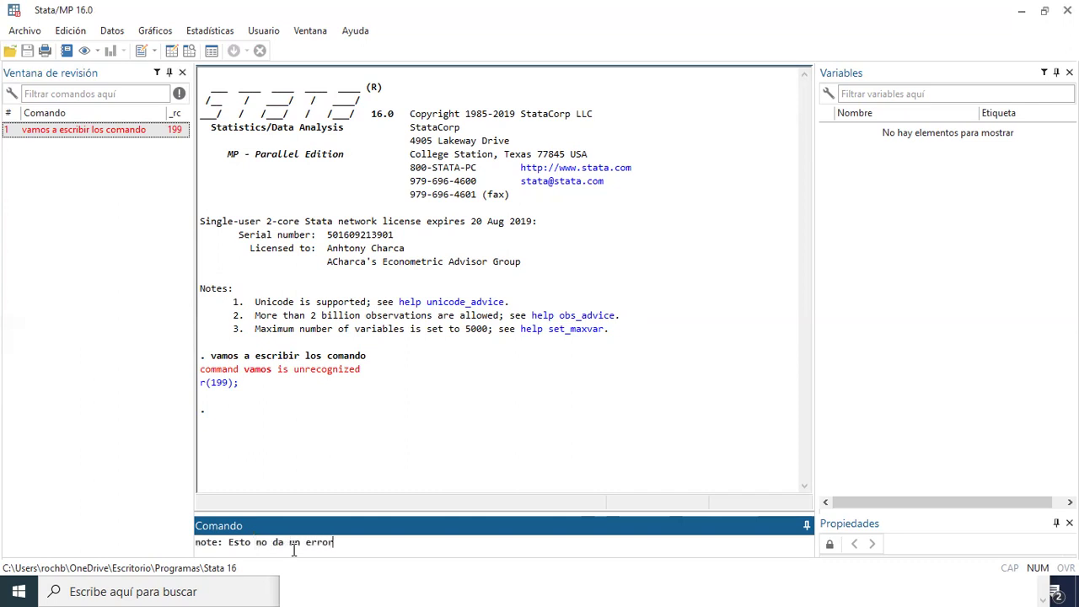
key("Return")
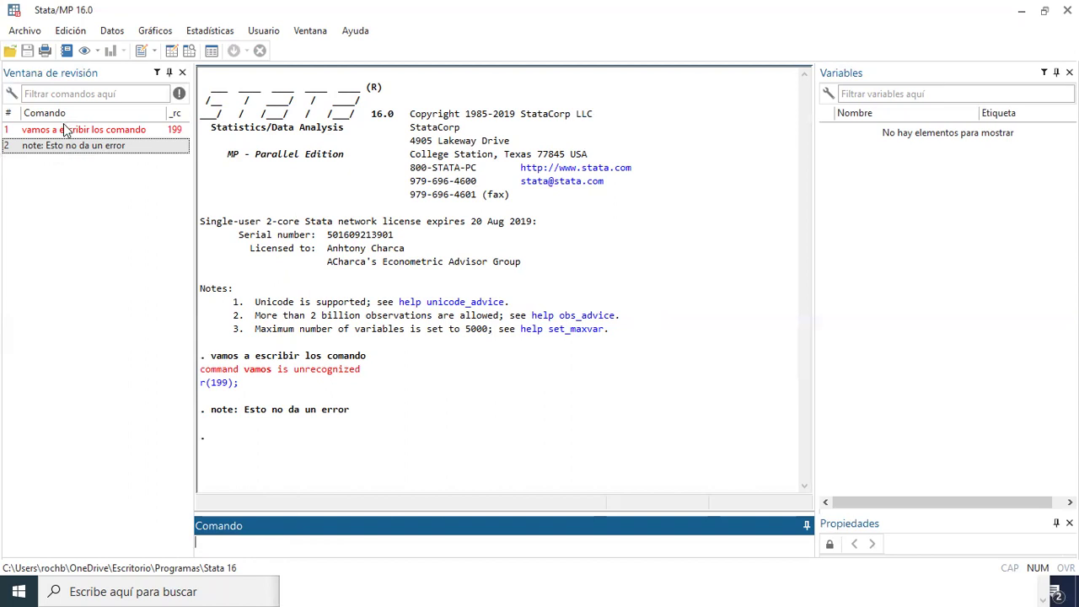
left_click(86, 134)
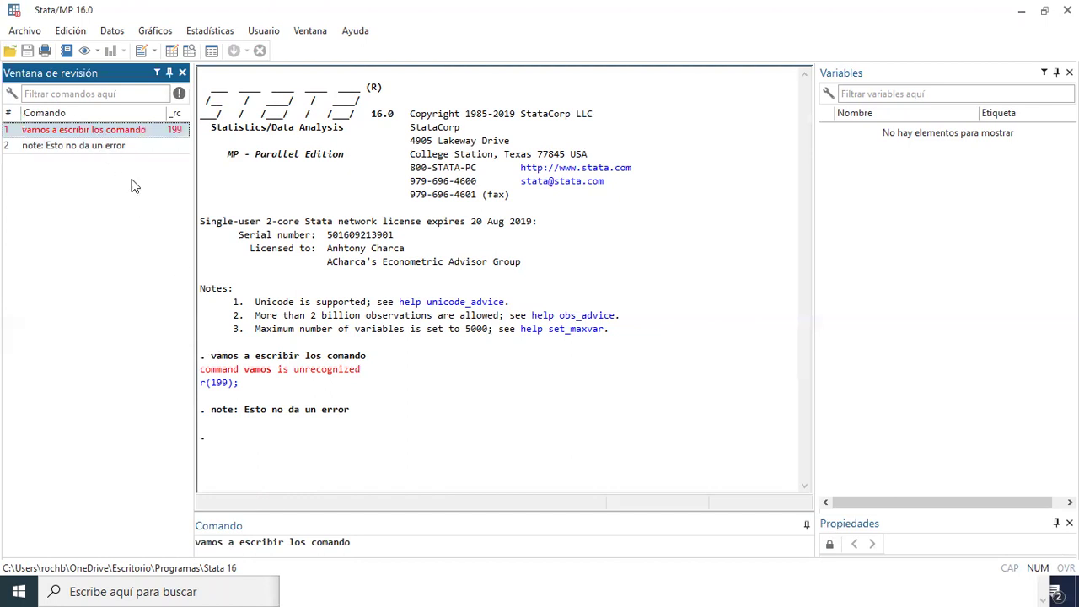
Prefix the recalled command with "note:" and run it as "note: vamos a escribir los comando".
left_click(302, 506)
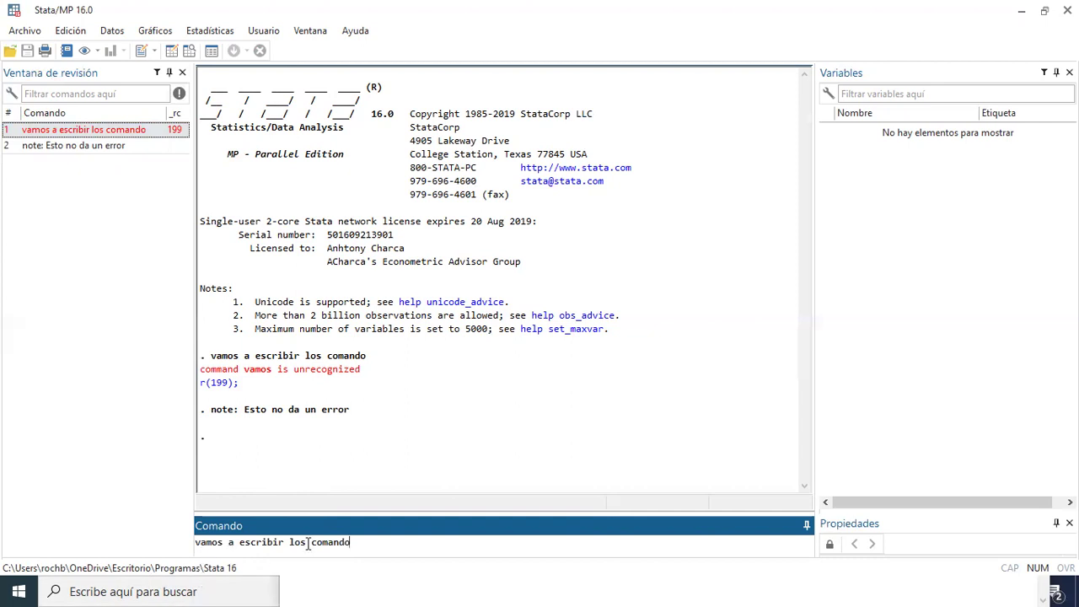
type("note:")
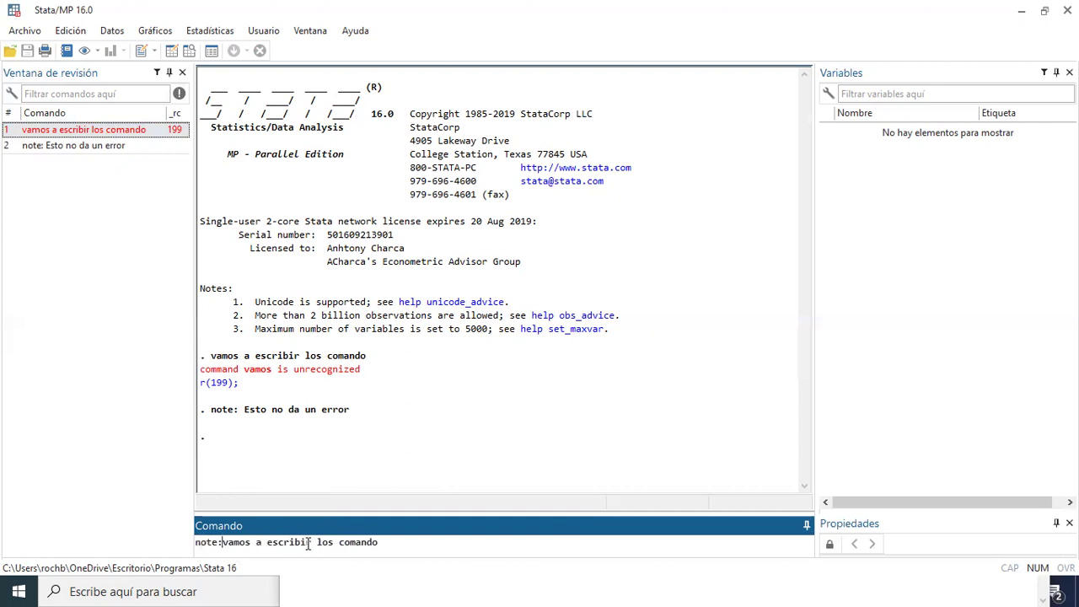
key("Return")
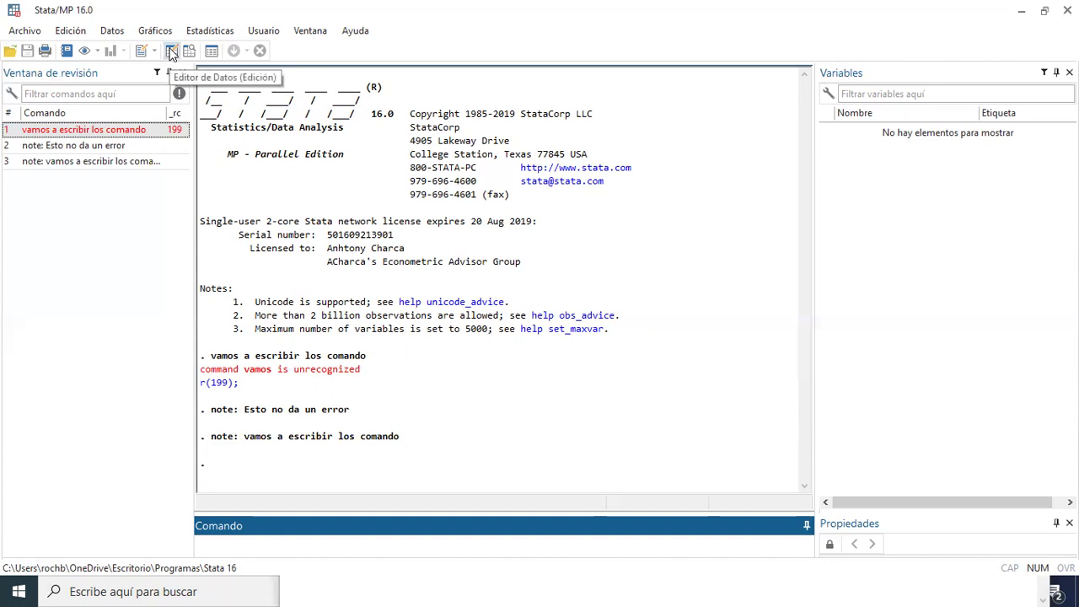
Open the Data Editor in edit mode, highlight blocks of 11 × 13 and 19 × 14 empty cells, and close it.
left_click(171, 52)
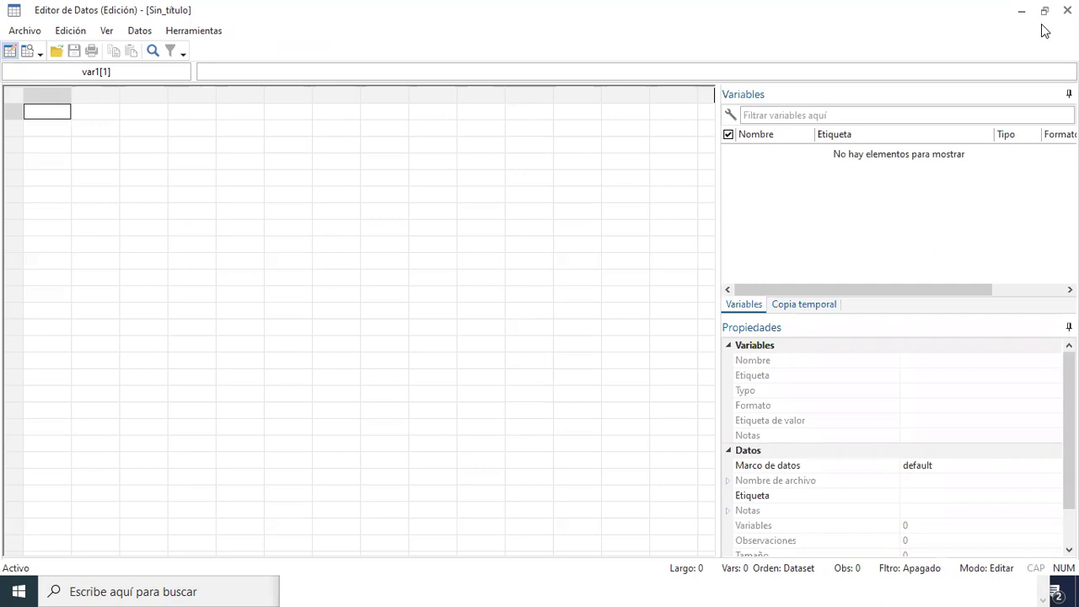
left_click_drag(72, 113, 663, 284)
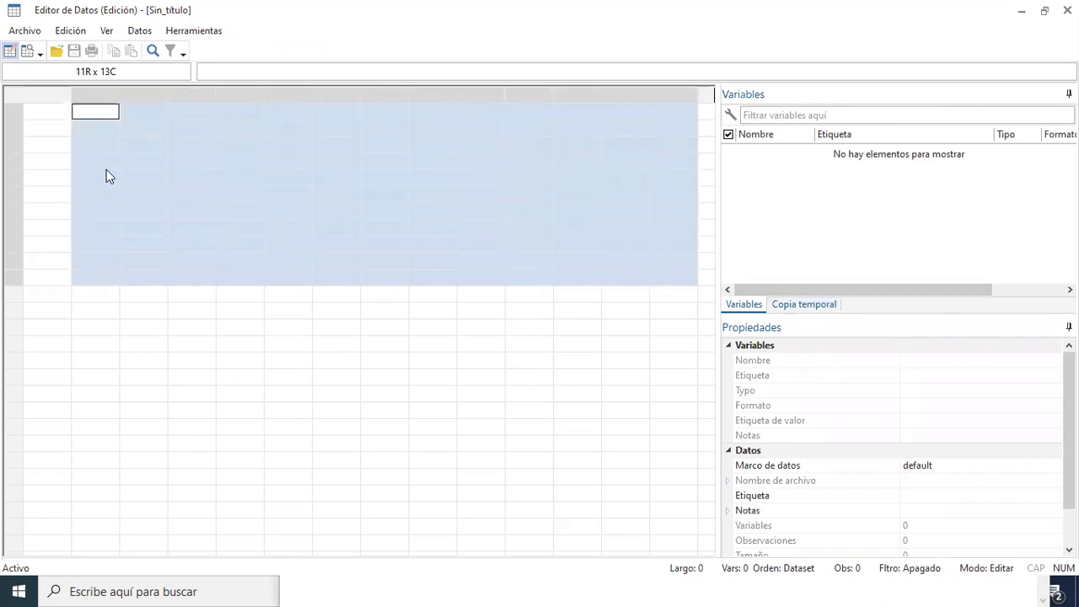
left_click_drag(44, 113, 675, 410)
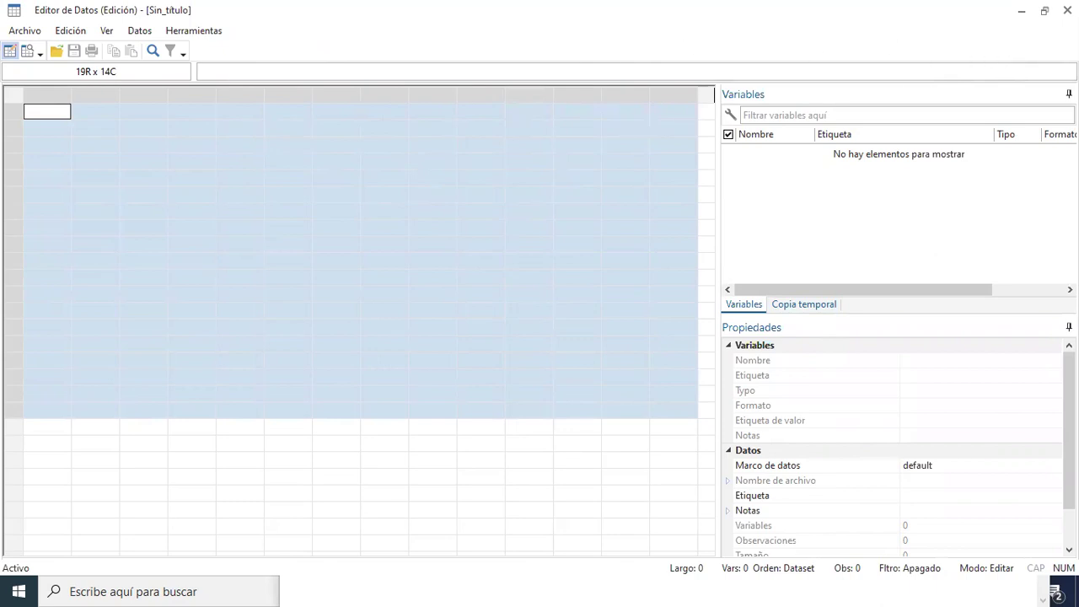
left_click(1067, 10)
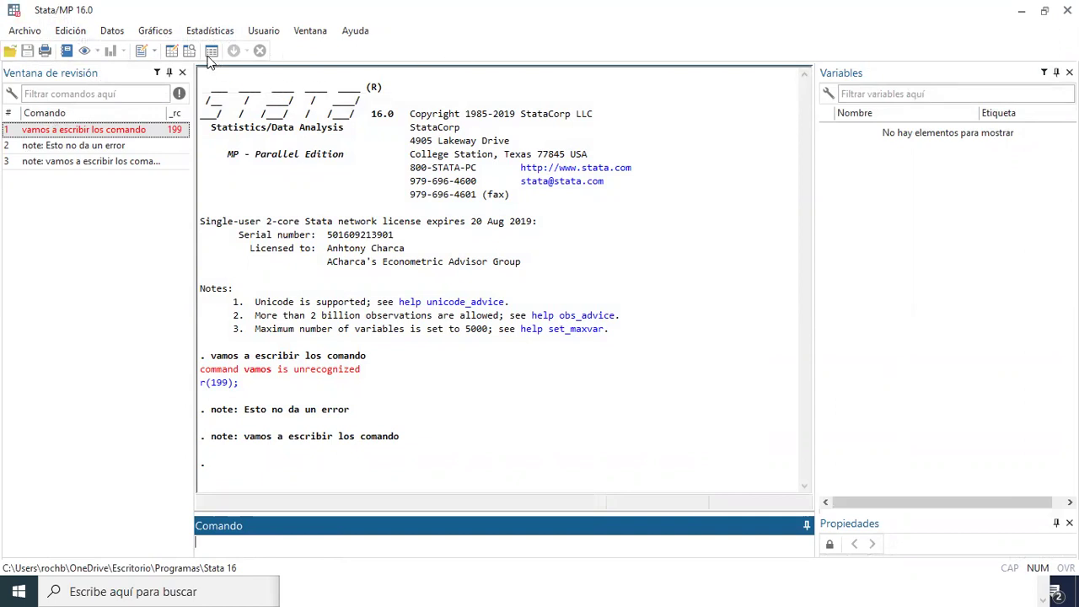
Reopen the Data Editor in edit mode to show an 18-row by 14-column block and a single cell, and finally leave it closed.
left_click(172, 52)
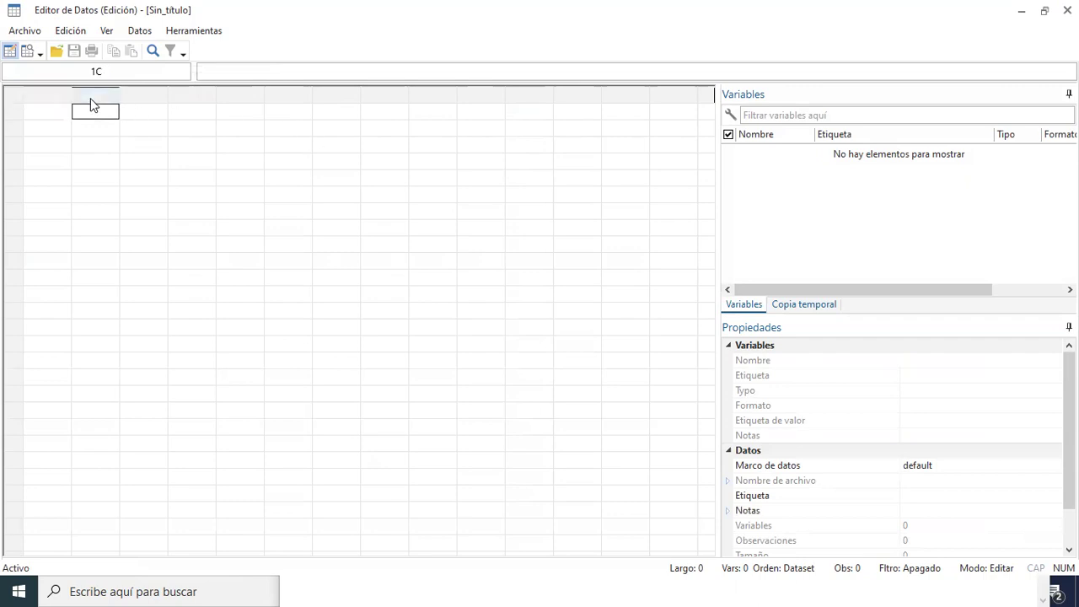
left_click_drag(49, 112, 662, 394)
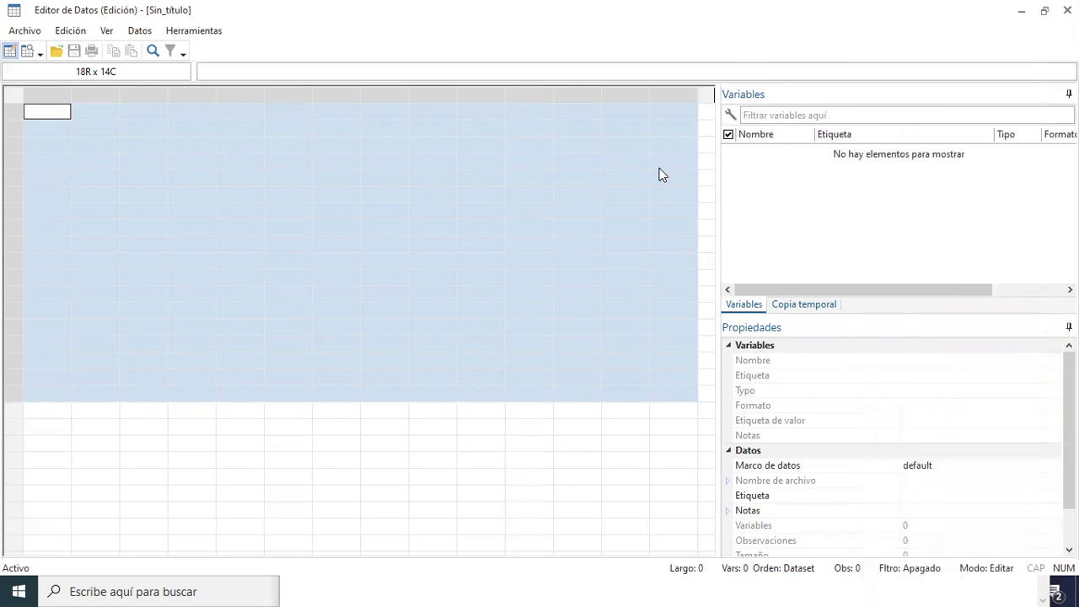
left_click(181, 229)
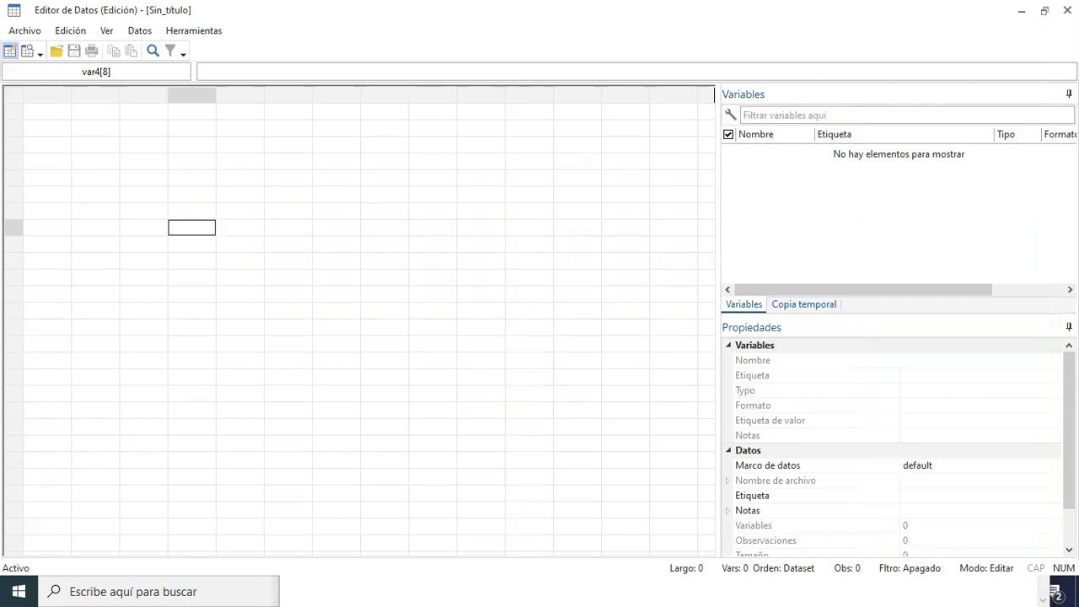
left_click(1067, 10)
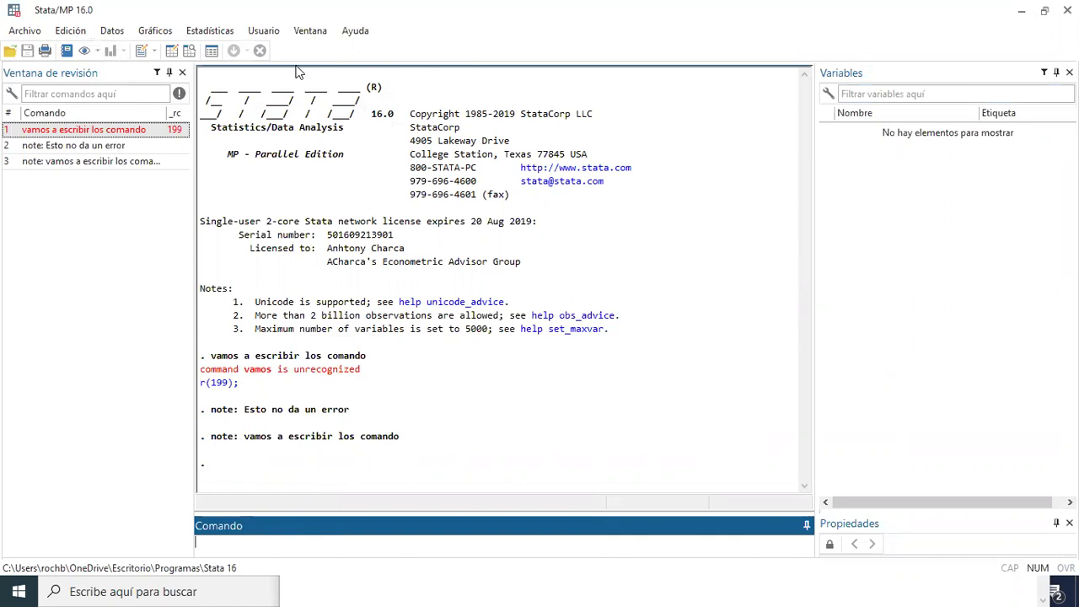
left_click(171, 51)
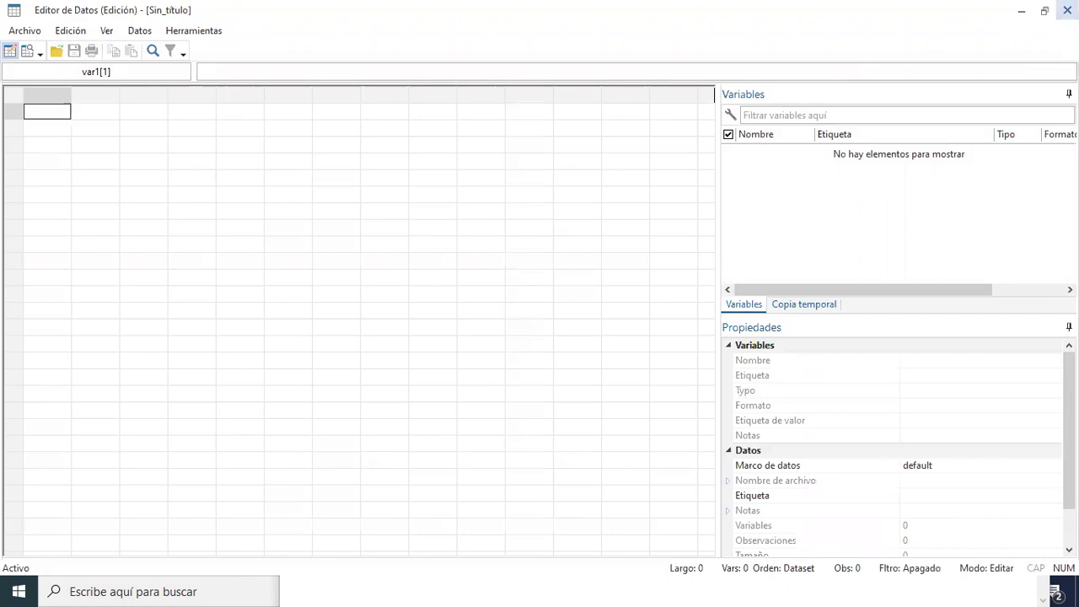
left_click(1068, 10)
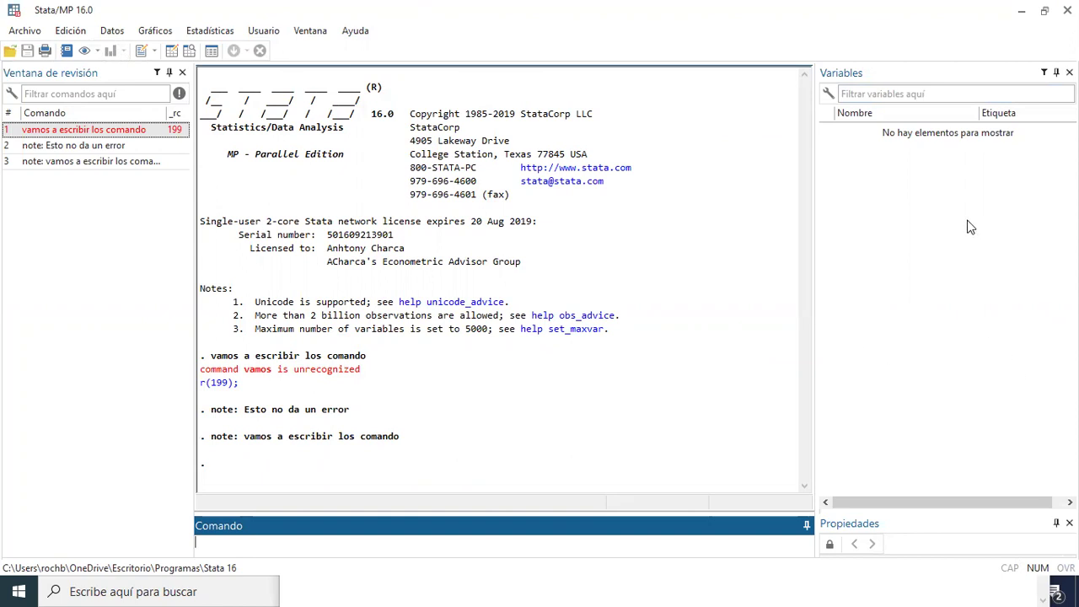
Bring up the Regresión lineal dialog from the linear models to view its options, and close it without running a regression.
left_click(206, 34)
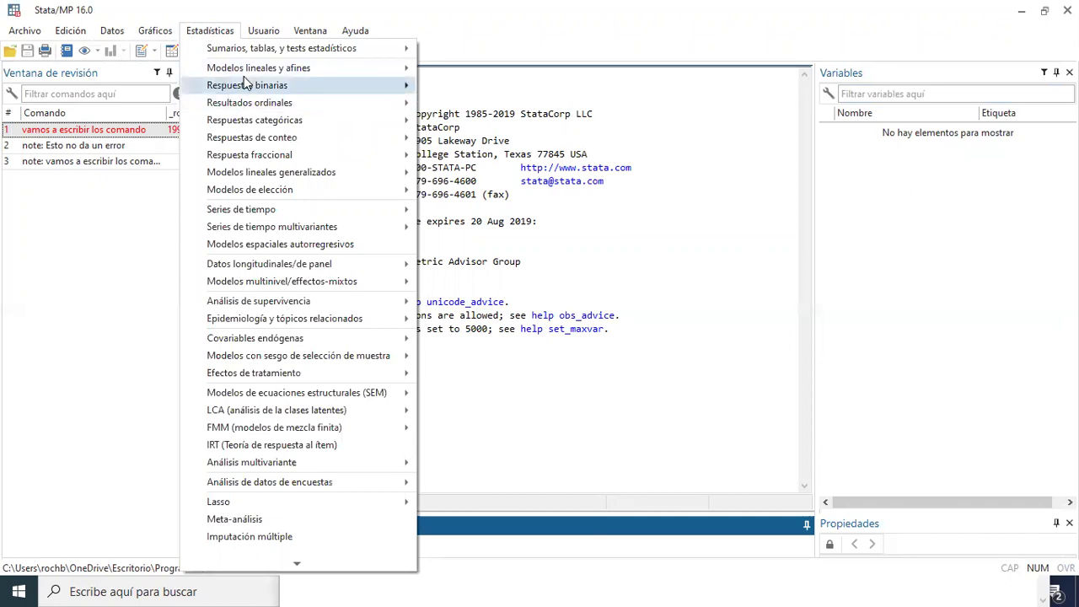
mouse_move(250, 66)
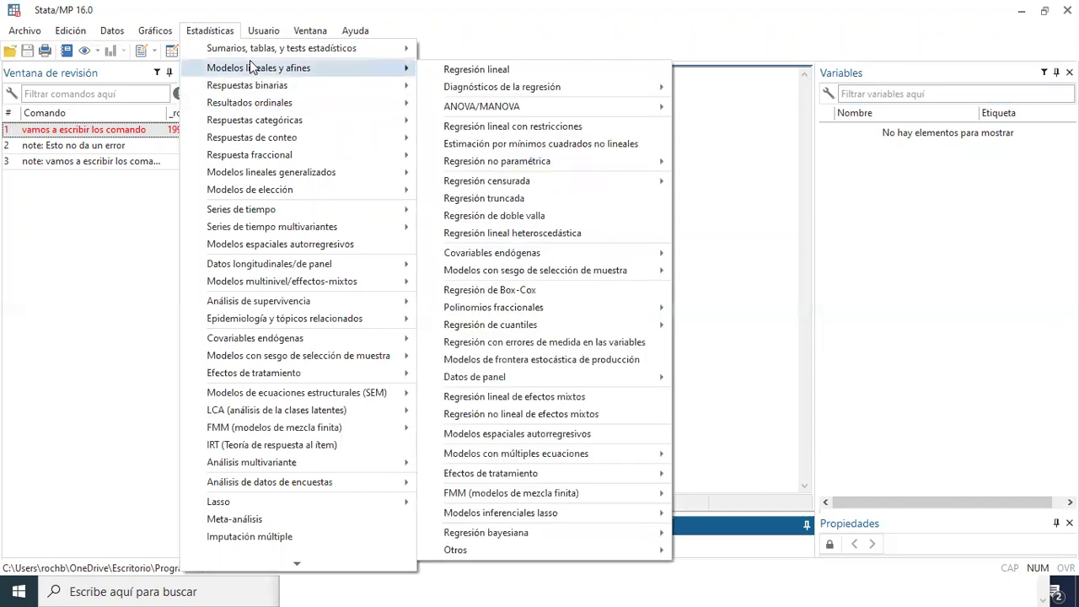
left_click(537, 70)
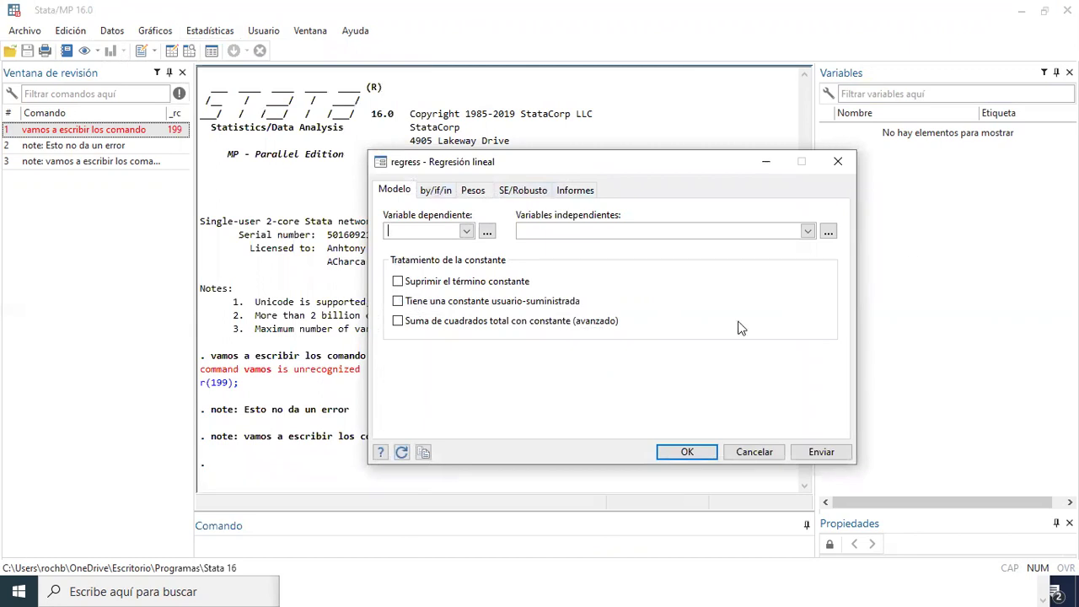
left_click(845, 165)
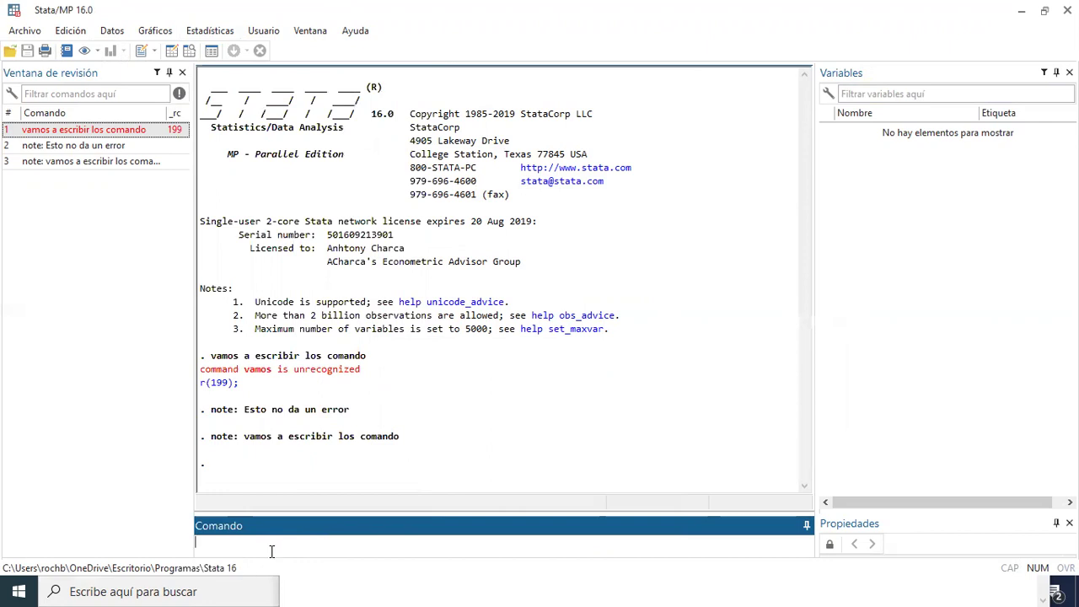
Examine the available statistical methods, including Respuestas binarias with panel-data regressions and the ANOVA/MANOVA options under Modelos lineales y afines.
left_click(210, 34)
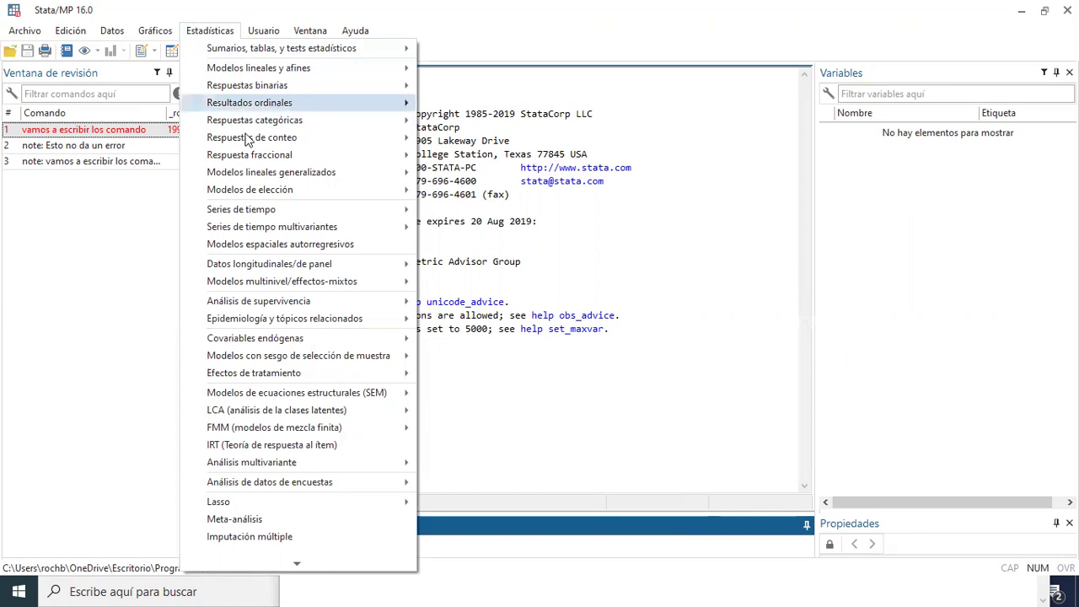
mouse_move(152, 38)
mouse_move(210, 32)
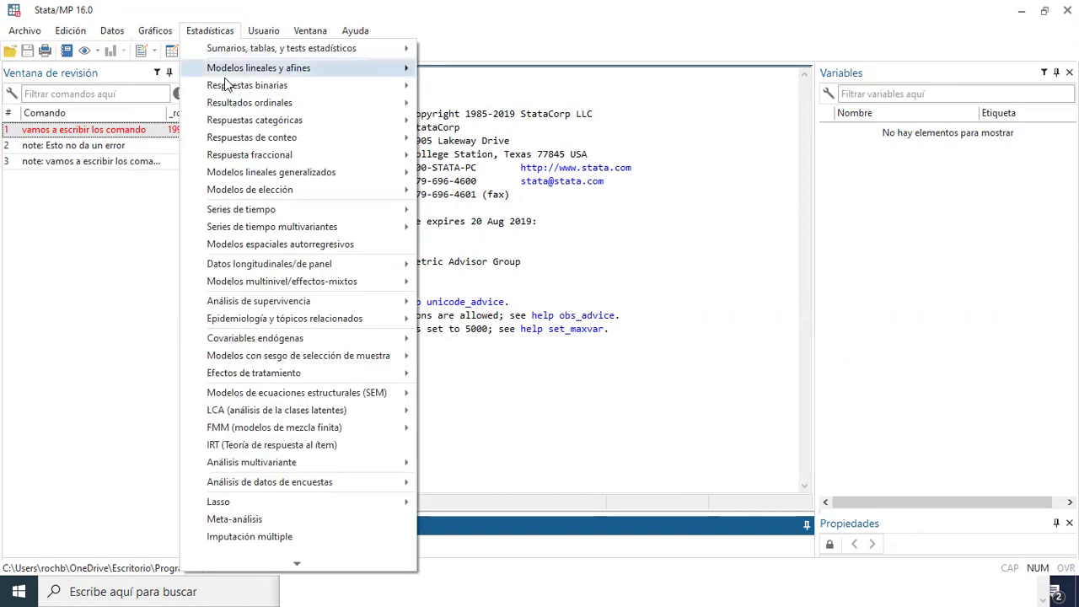
mouse_move(290, 84)
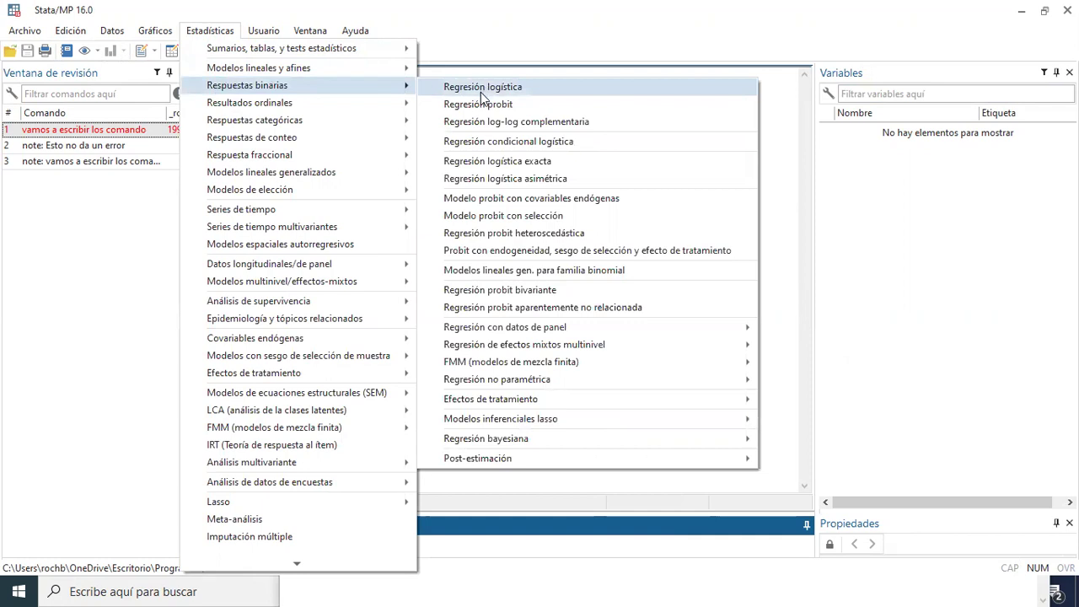
mouse_move(562, 329)
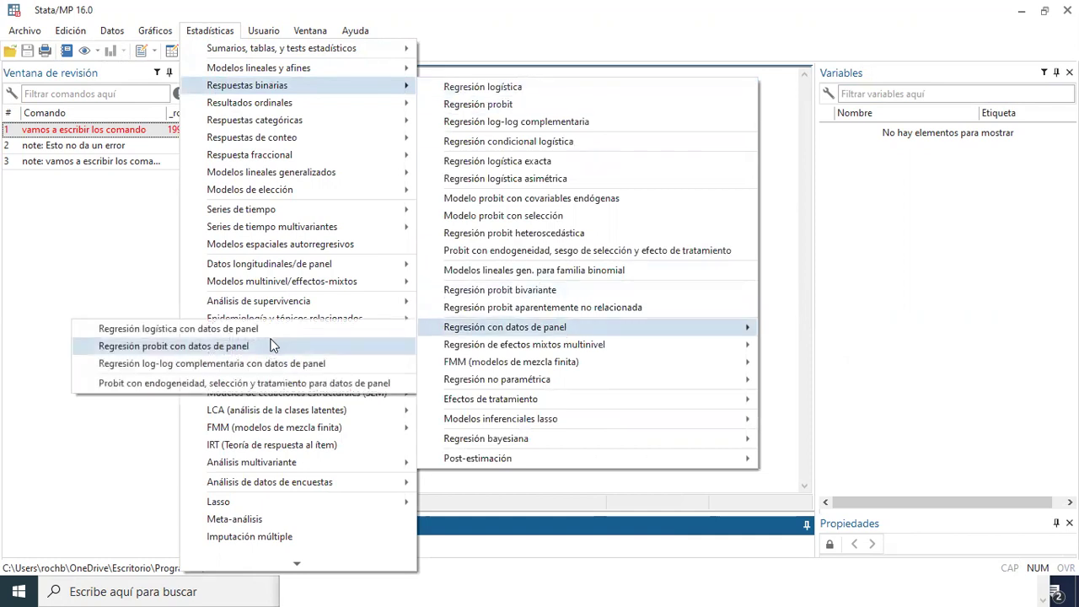
mouse_move(305, 66)
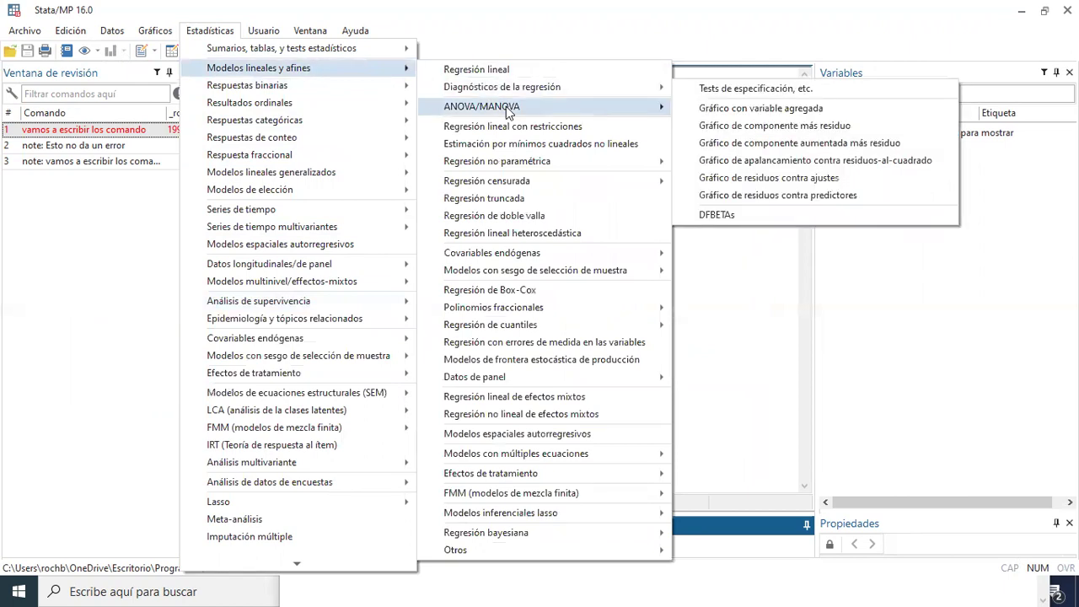
mouse_move(506, 106)
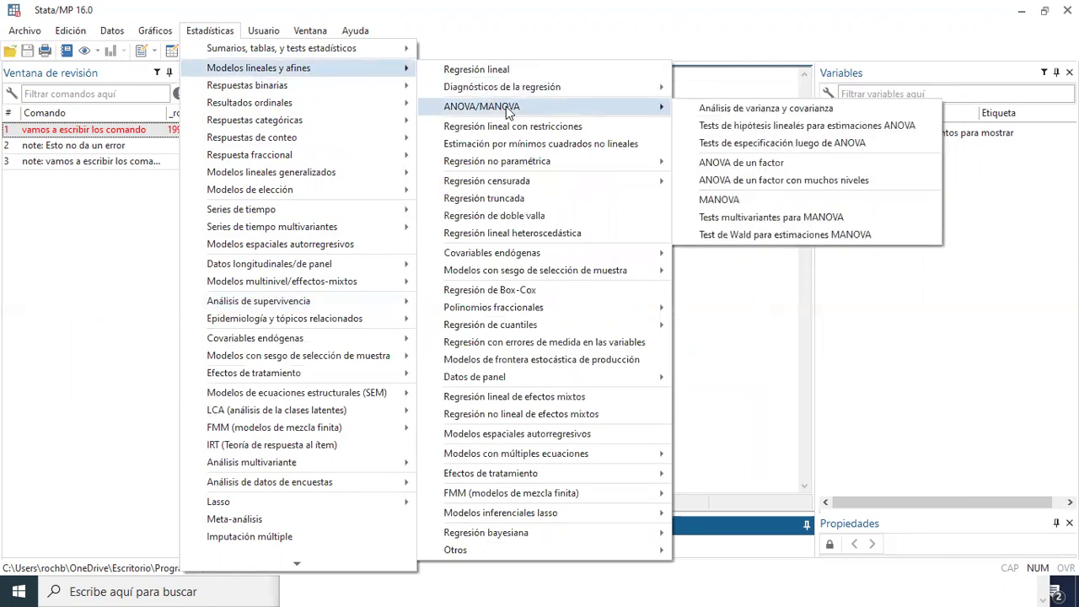
left_click(773, 40)
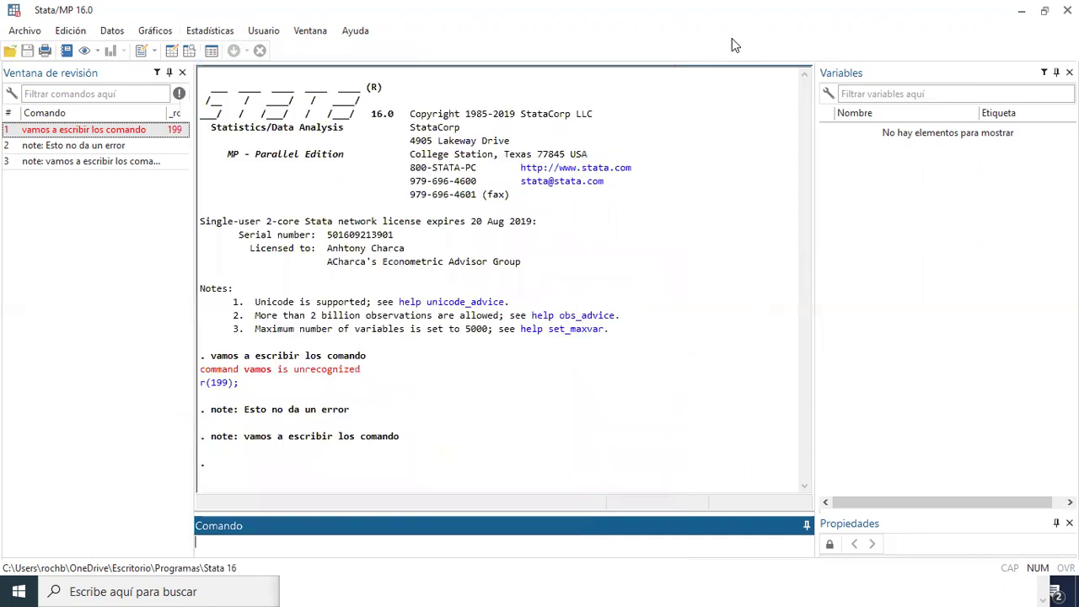
left_click(210, 31)
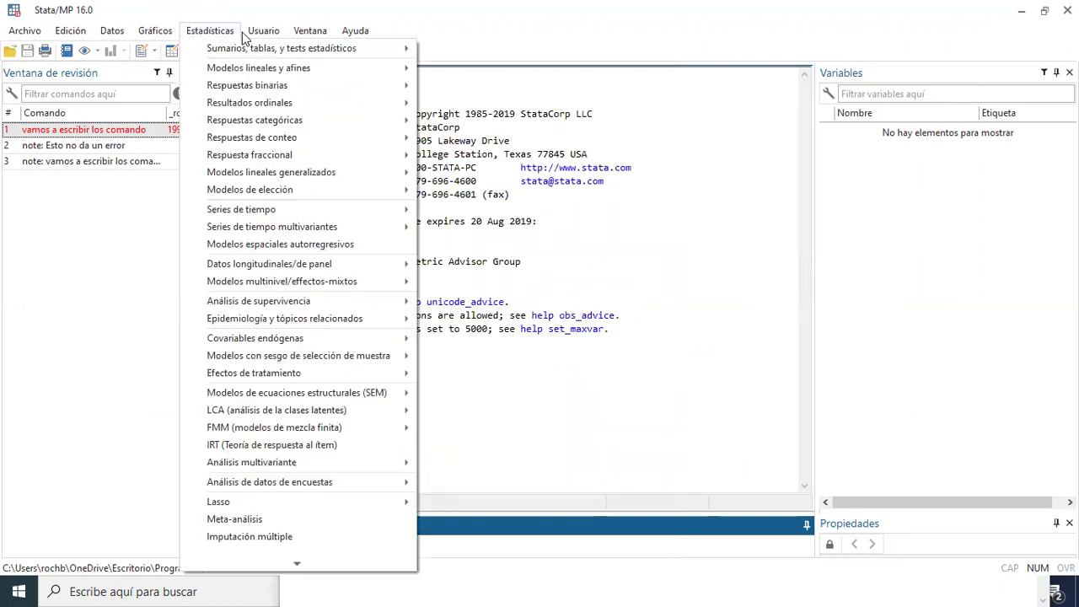
left_click(595, 500)
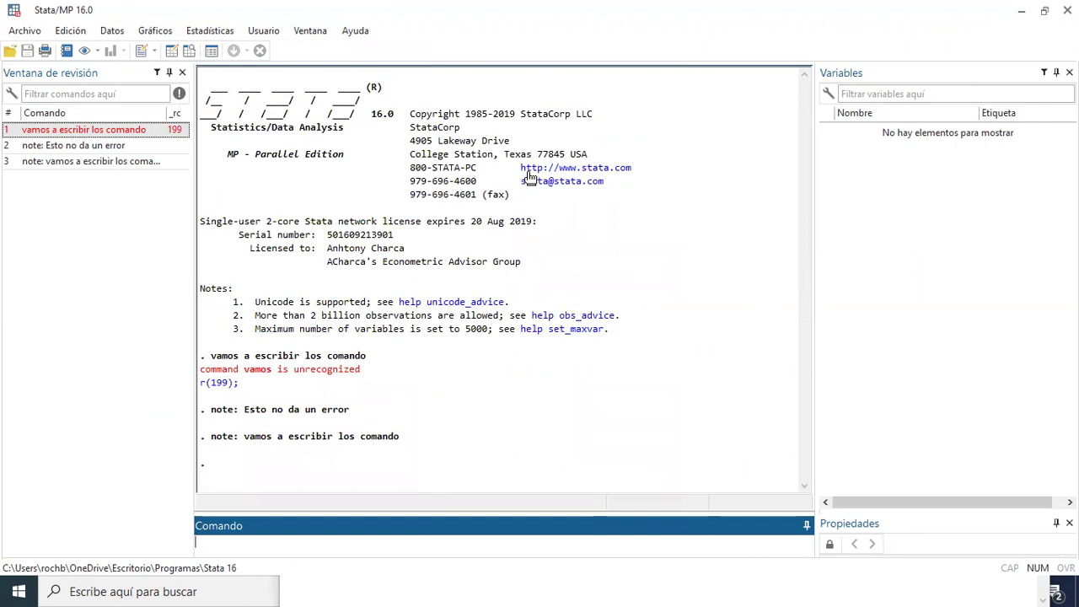
Switch to the tecDigital course page in Firefox and review the Ruta de aprendizaje introduction for Semana 1, Sesión 1.
key("alt+Tab")
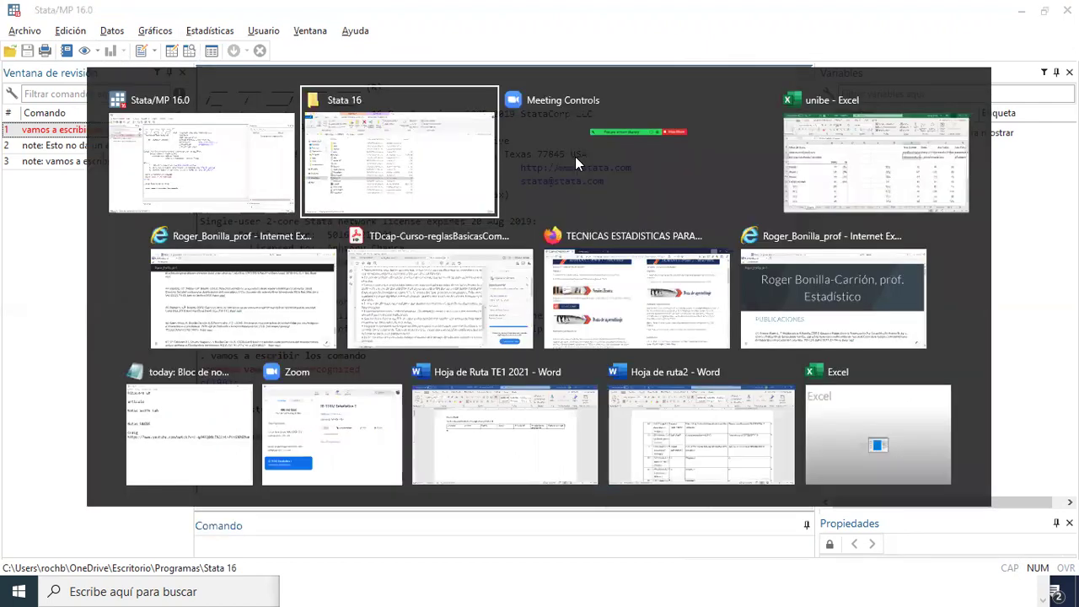
key("alt+Tab")
key("alt+Tab")
key("alt+Tab")
key("alt+Tab")
key("alt+Tab")
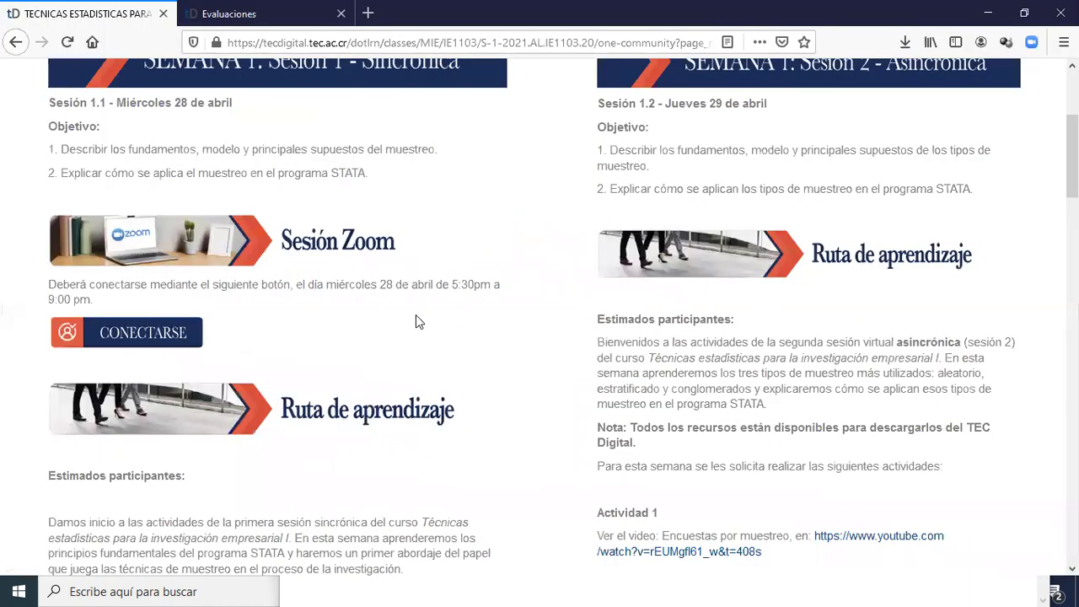
scroll(329, 280, "down", 5)
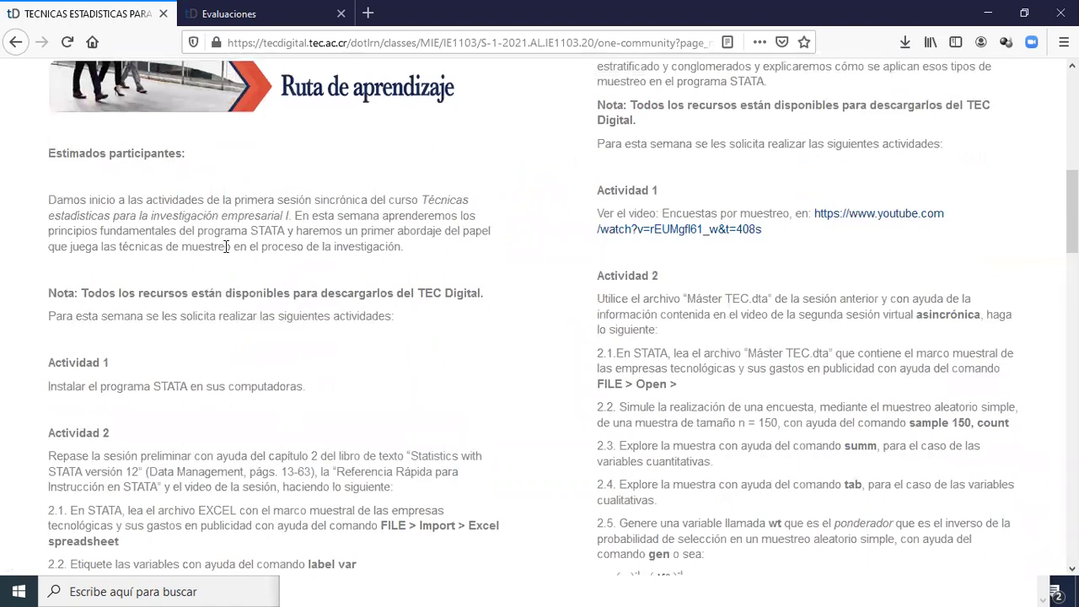
scroll(234, 243, "up", 3)
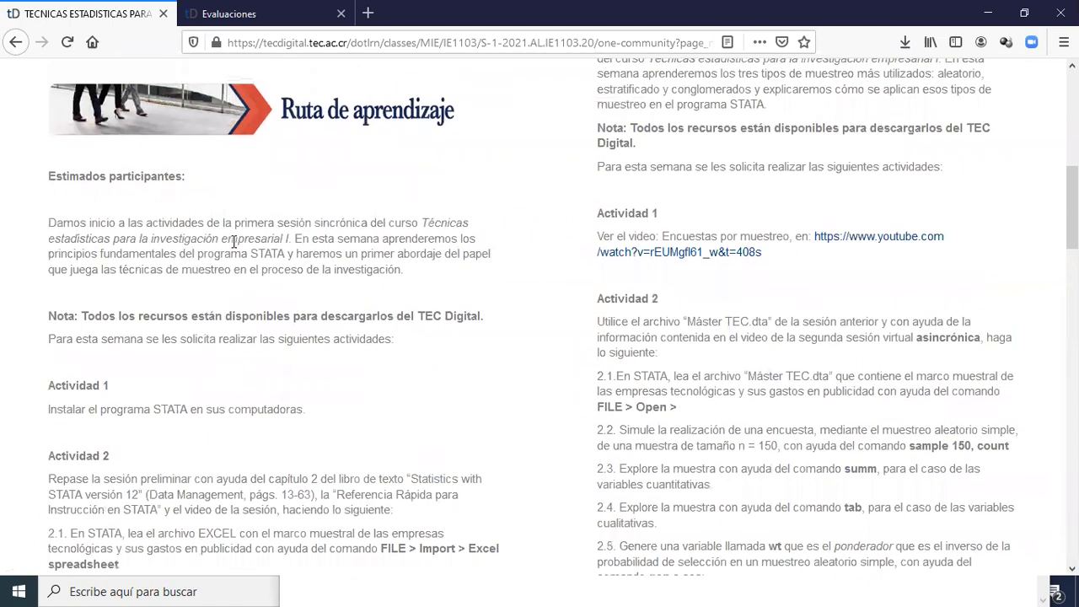
scroll(241, 245, "down", 3)
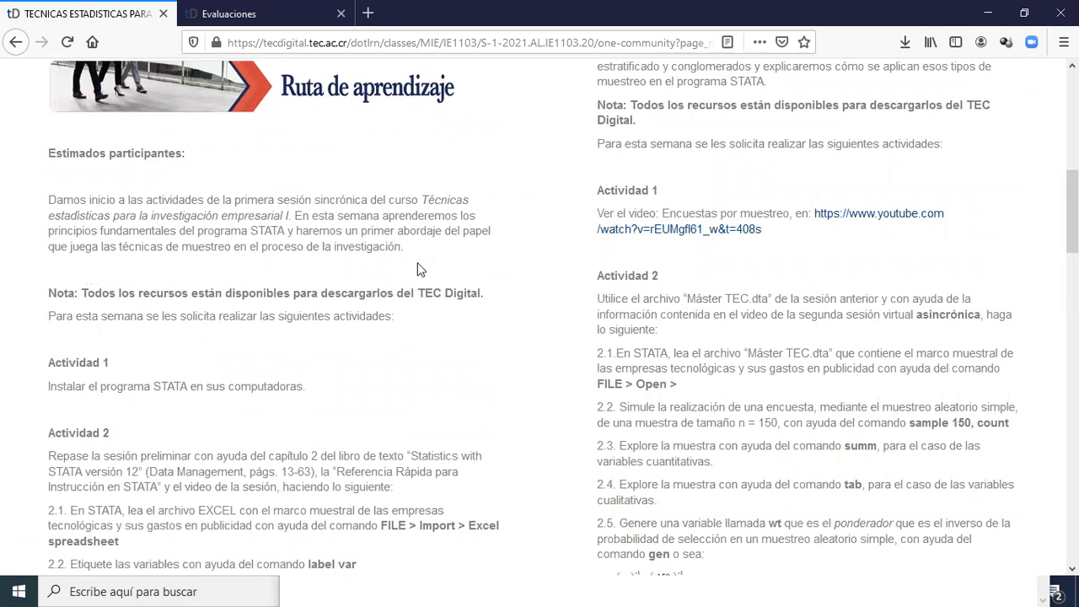
Review the Semana 1 activities down to the Recursos list, and bring up and dismiss the download prompt for BITÁCORA 01.
scroll(271, 270, "down", 3)
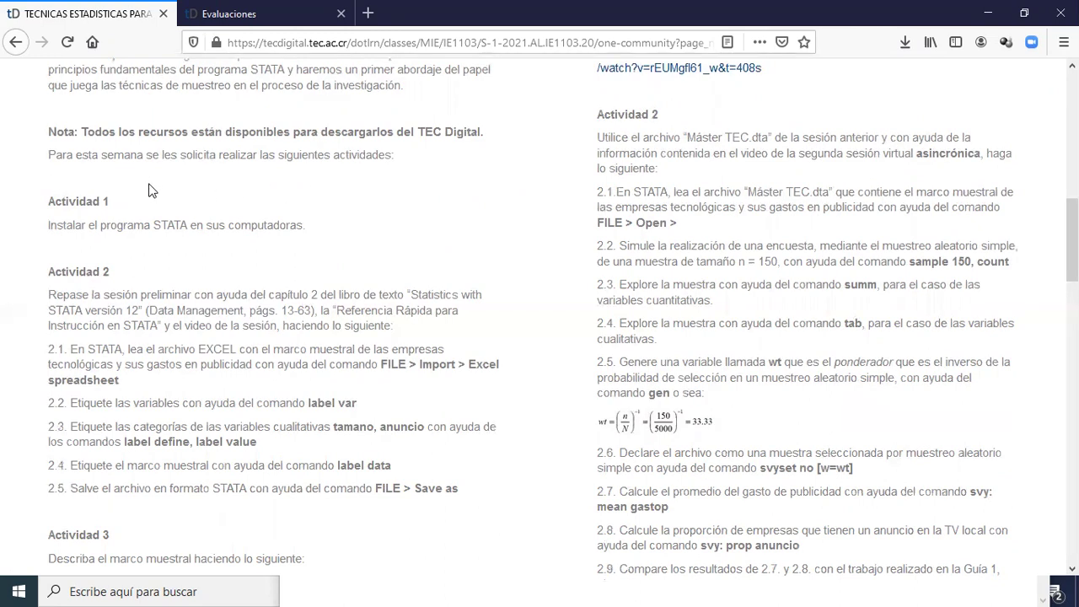
scroll(150, 191, "down", 8)
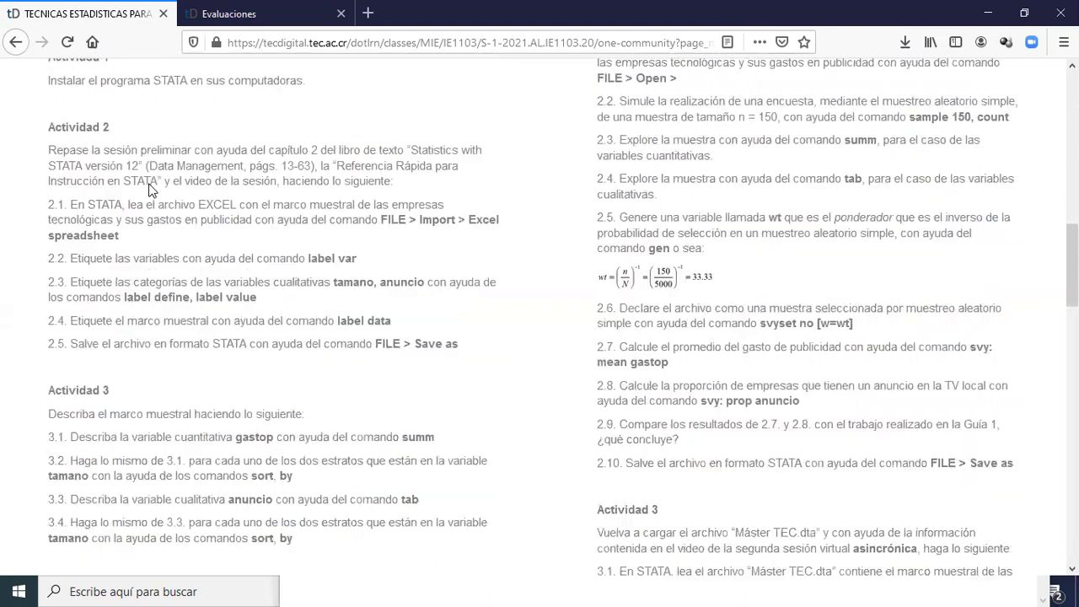
scroll(150, 191, "down", 2)
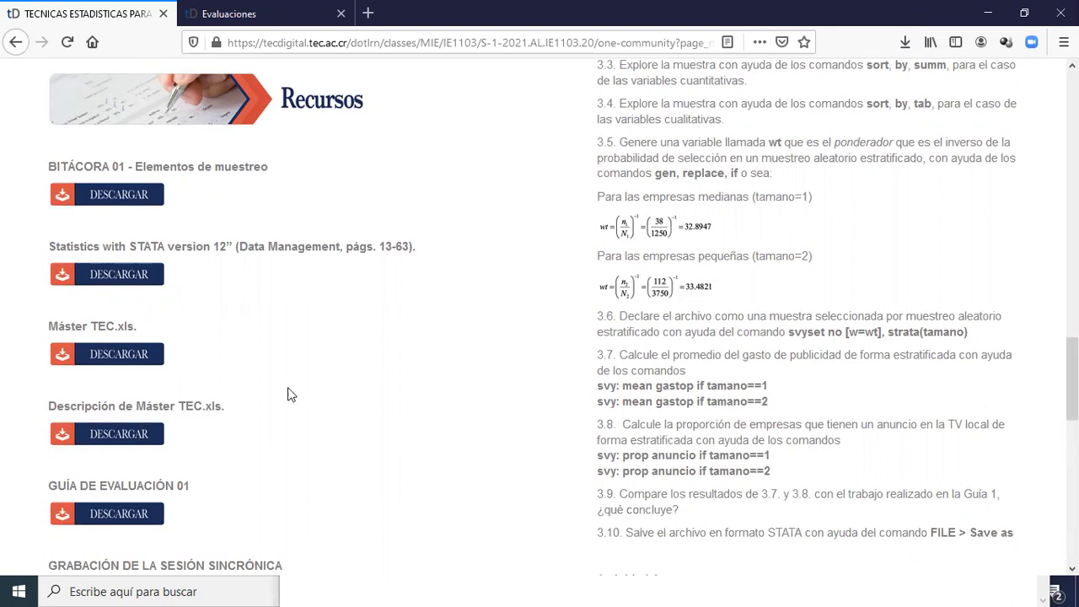
left_click(116, 207)
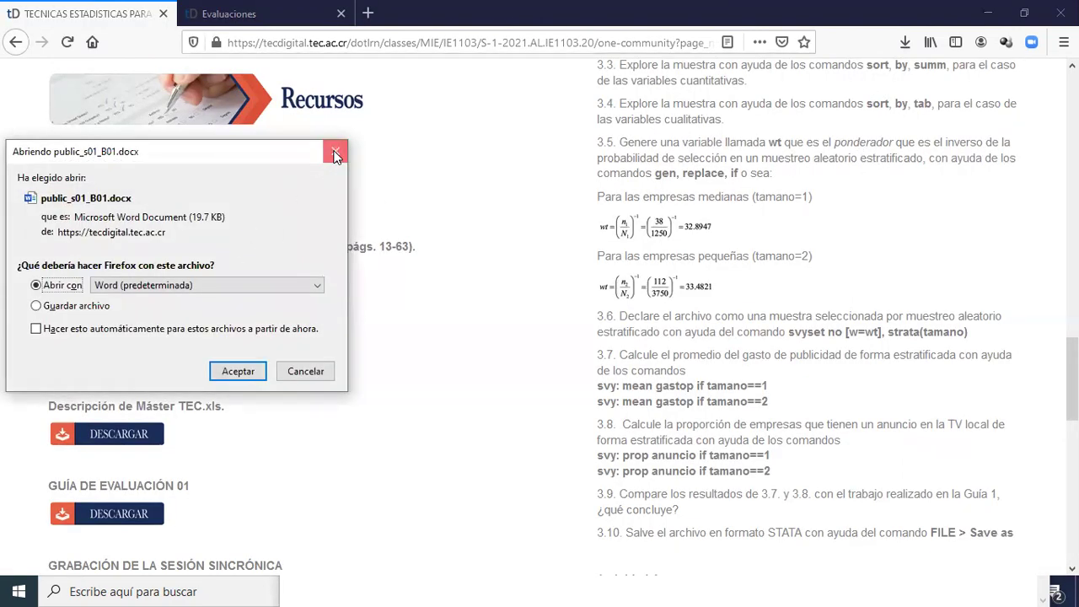
left_click(334, 153)
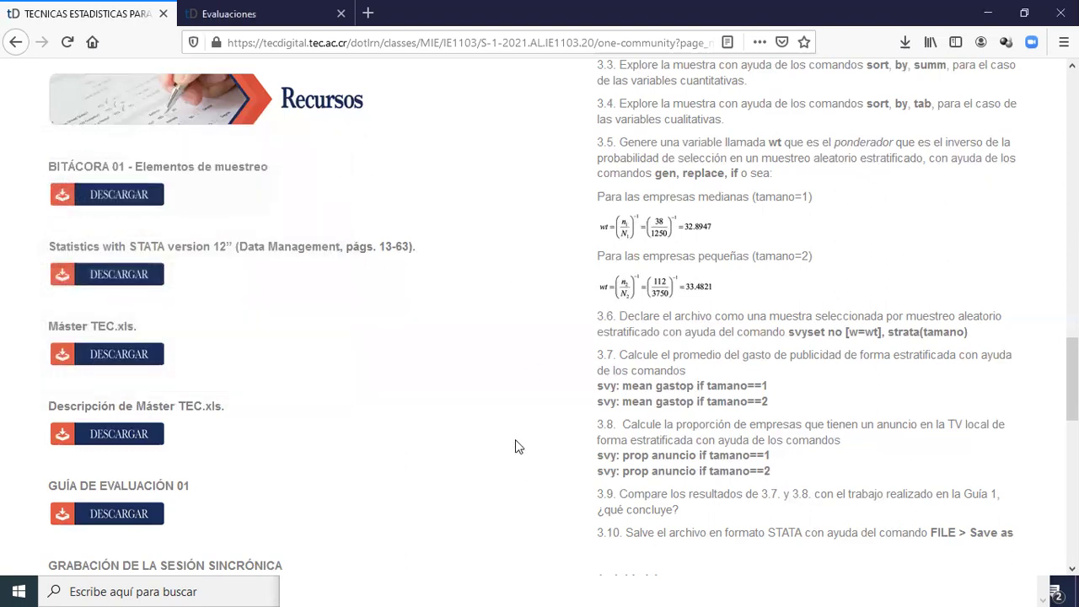
Switch to File Explorer, open the s01 folder inside ITCR on the Escritorio, and place its window beside the course resources.
key("alt+Tab")
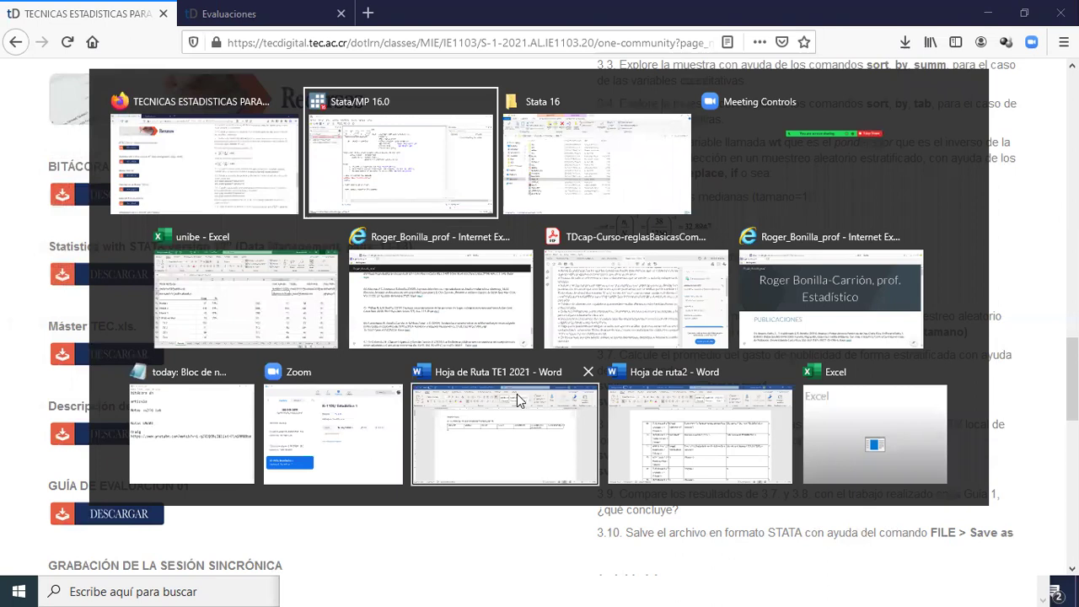
key("alt+Tab")
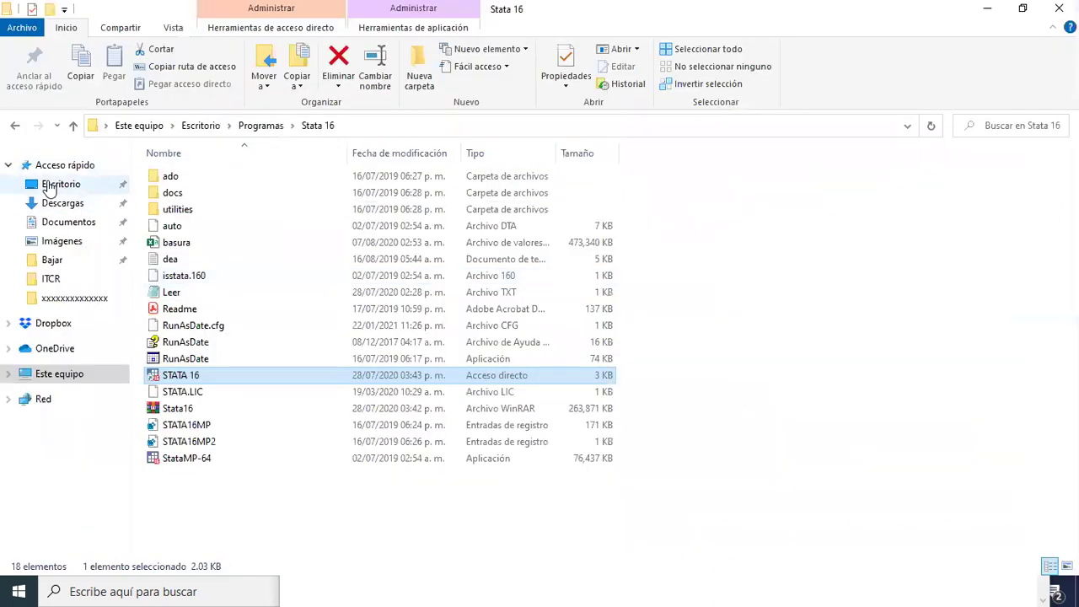
left_click(55, 183)
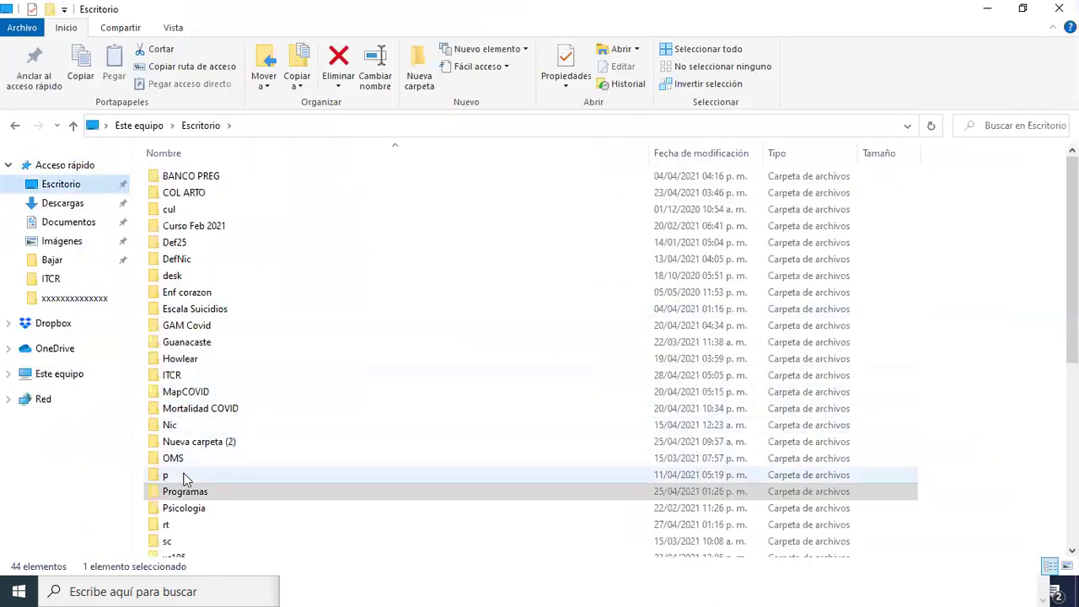
double_click(172, 377)
left_click(167, 195)
double_click(165, 199)
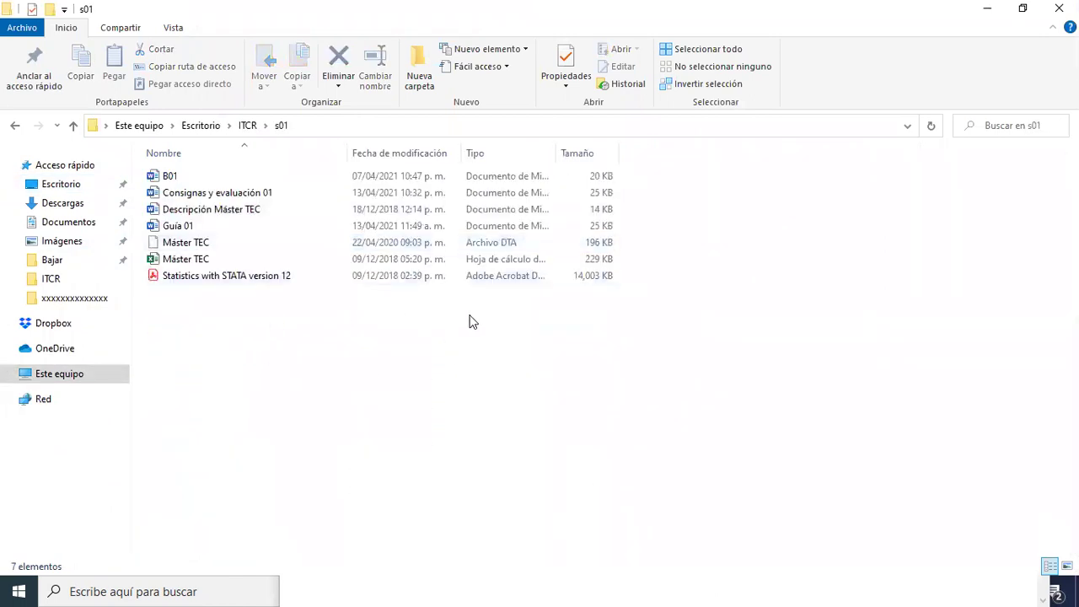
left_click(1016, 15)
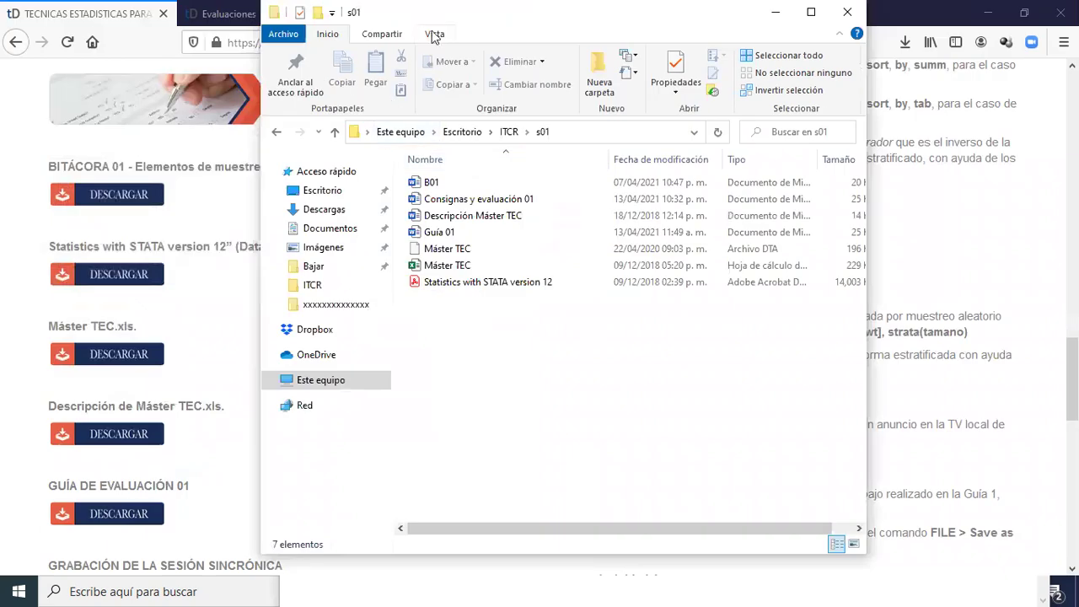
left_click_drag(445, 20, 657, 43)
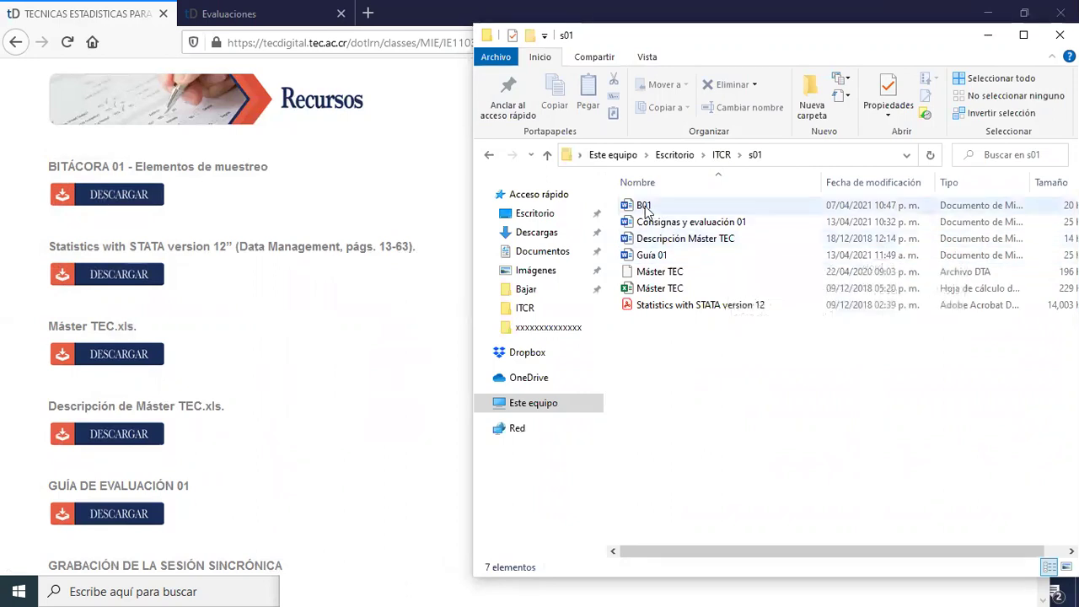
Open the B01 document in Word, hide its formatting marks, and minimize the Word windows to return to the s01 folder.
double_click(645, 207)
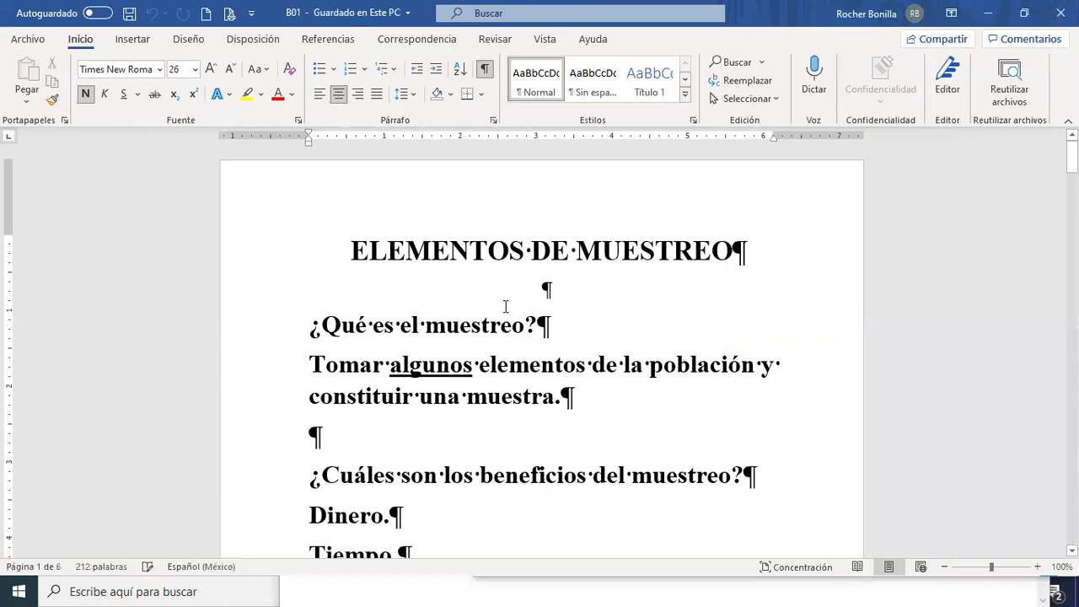
left_click(486, 71)
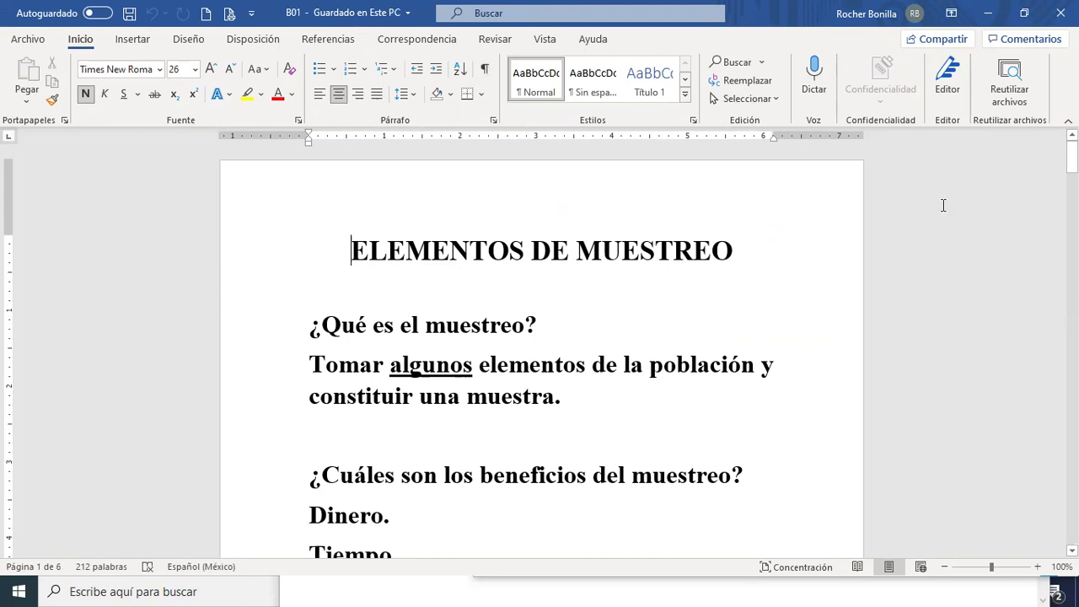
left_click(988, 13)
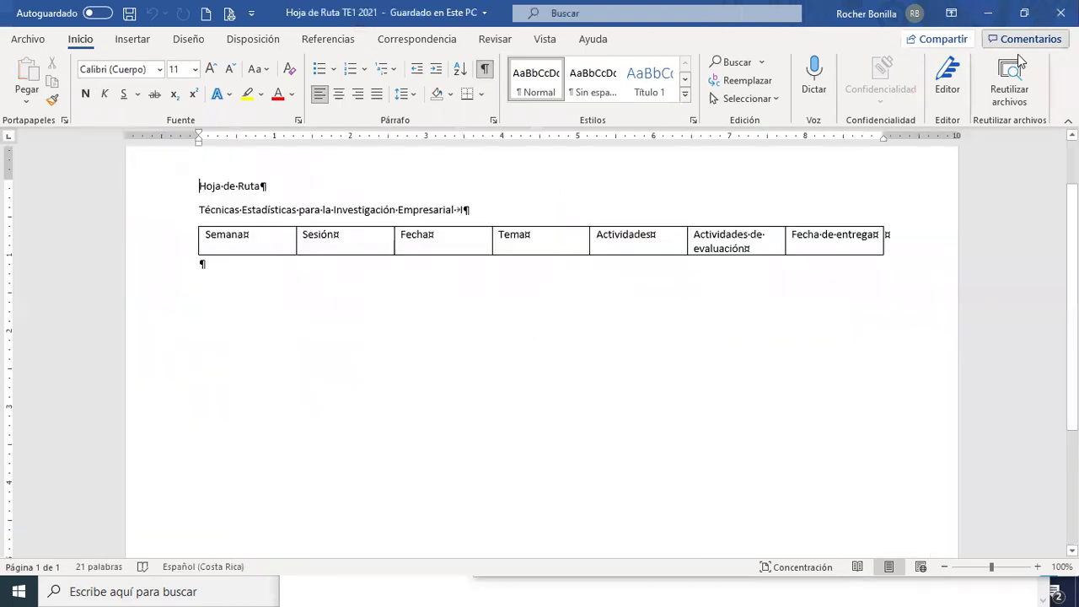
left_click(988, 13)
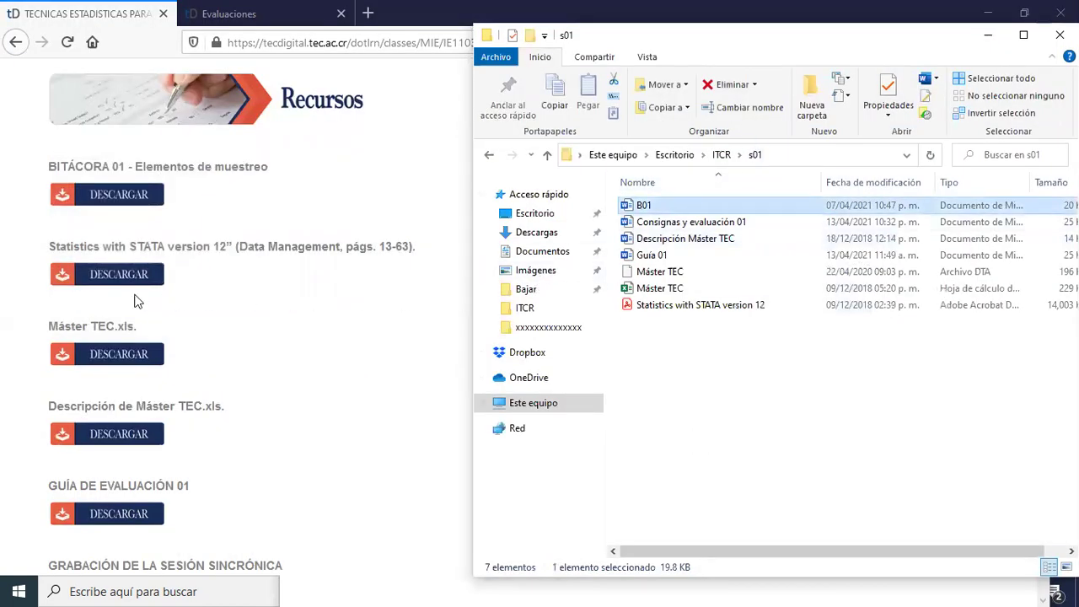
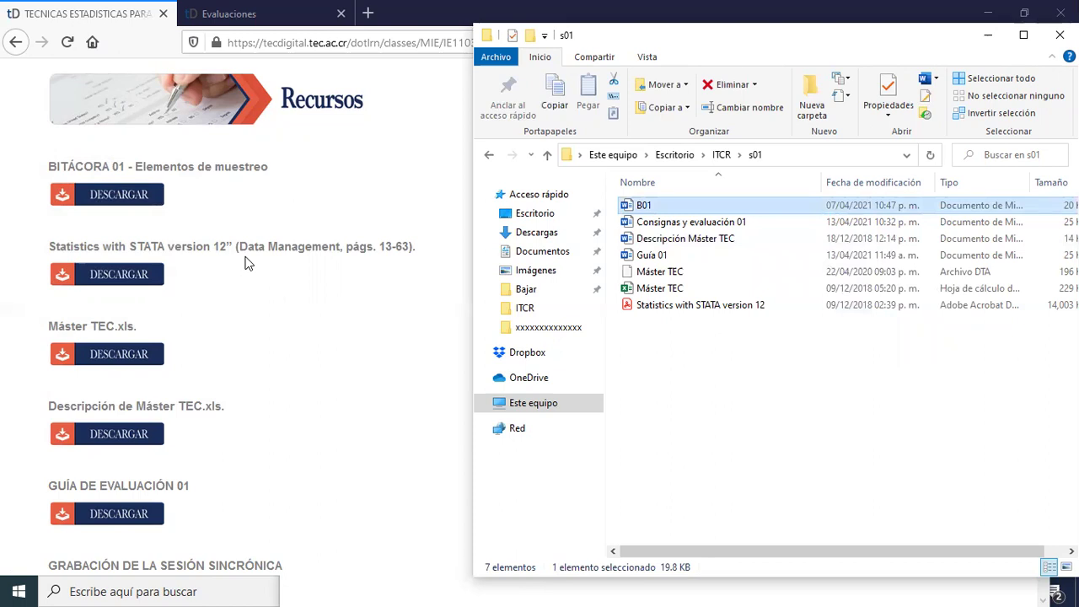
Open the Máster TEC Excel workbook from the s01 folder and go over its no, tienda, tamano, gastop and anuncio columns.
left_click(769, 418)
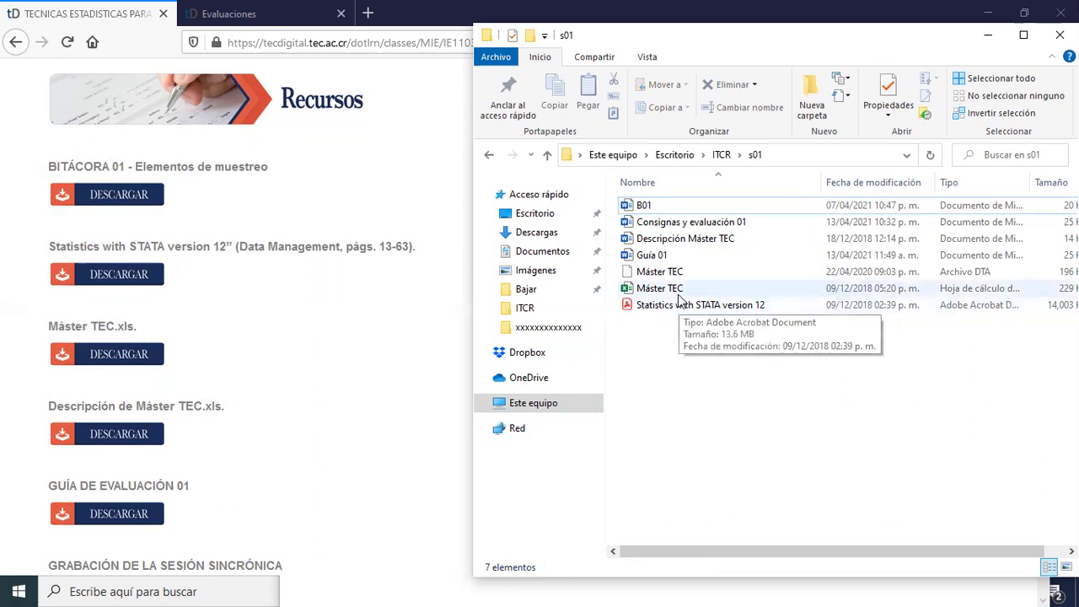
left_click(660, 291)
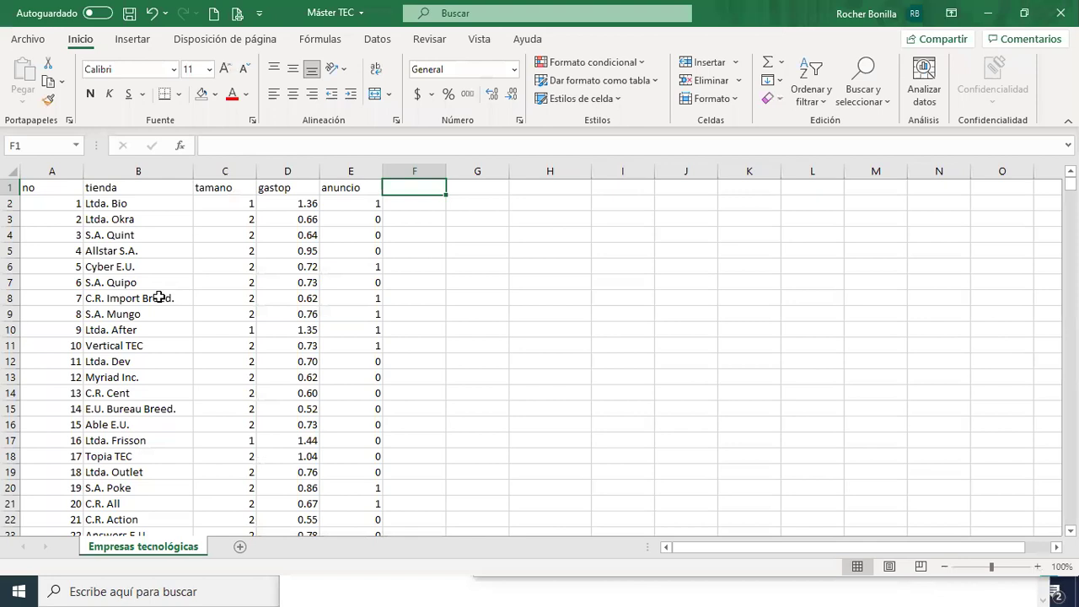
left_click(60, 208)
left_click(118, 211)
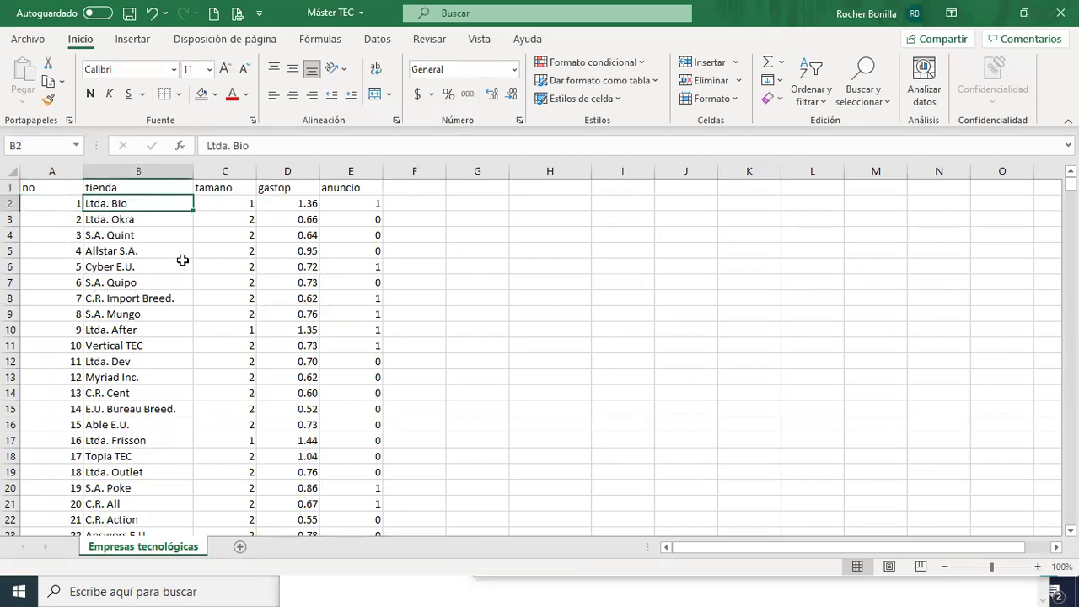
left_click(214, 205)
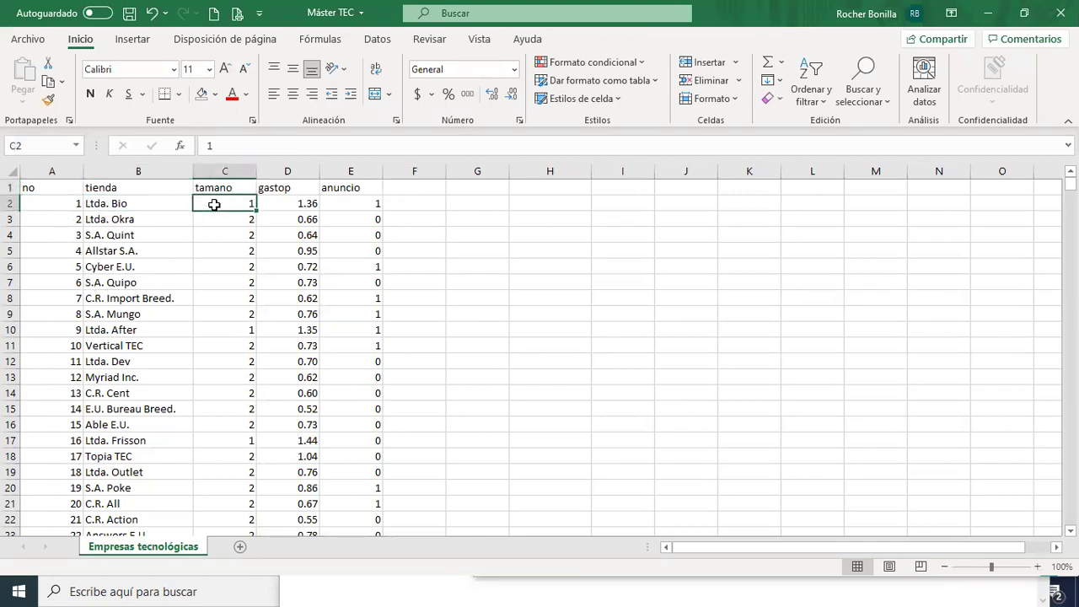
left_click(277, 187)
left_click(344, 187)
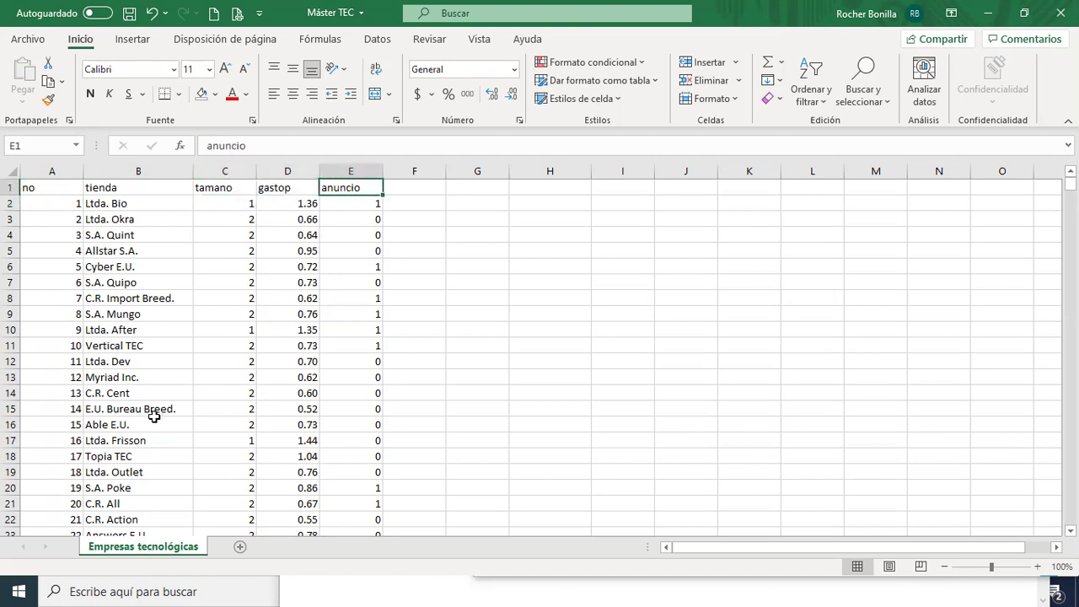
left_click(46, 187)
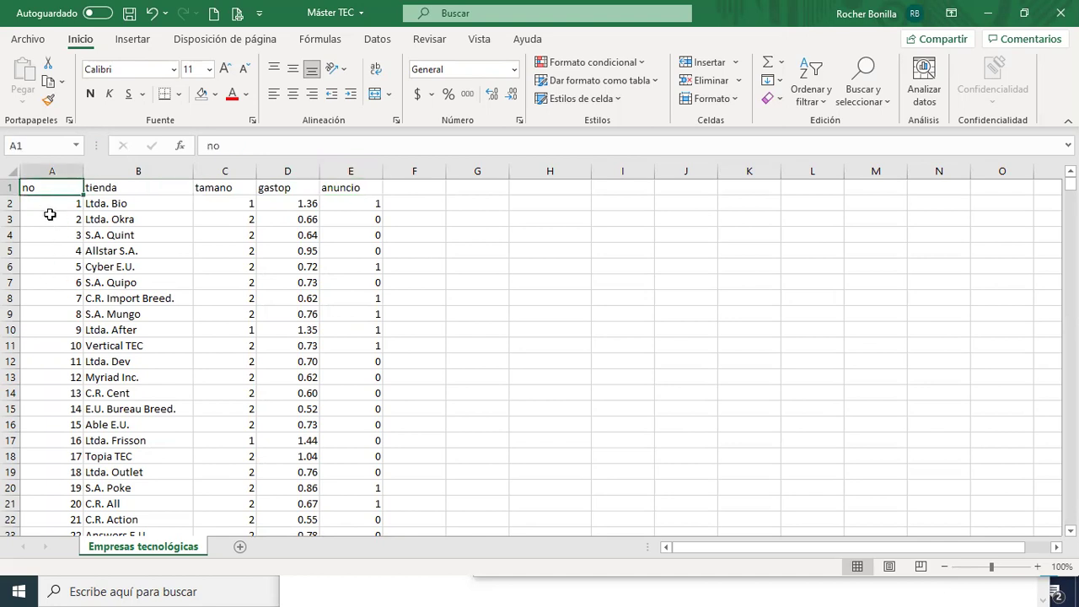
Look through the company records in the Empresas tecnológicas sheet, select the last record's number in column A, and return to the first row.
scroll(46, 245, "down", 4)
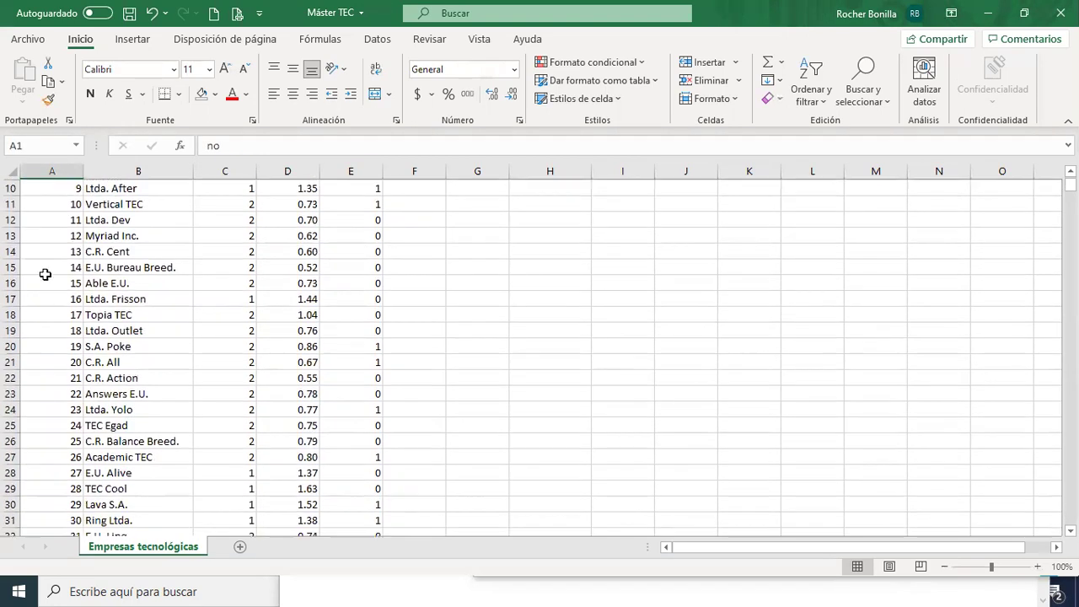
scroll(46, 281, "down", 18)
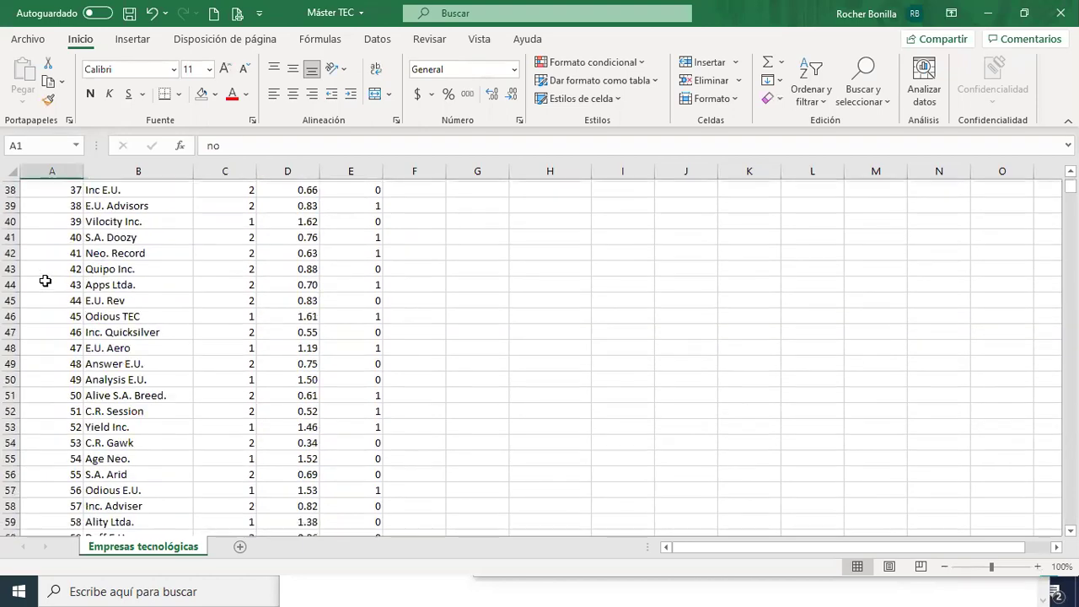
scroll(46, 281, "down", 20)
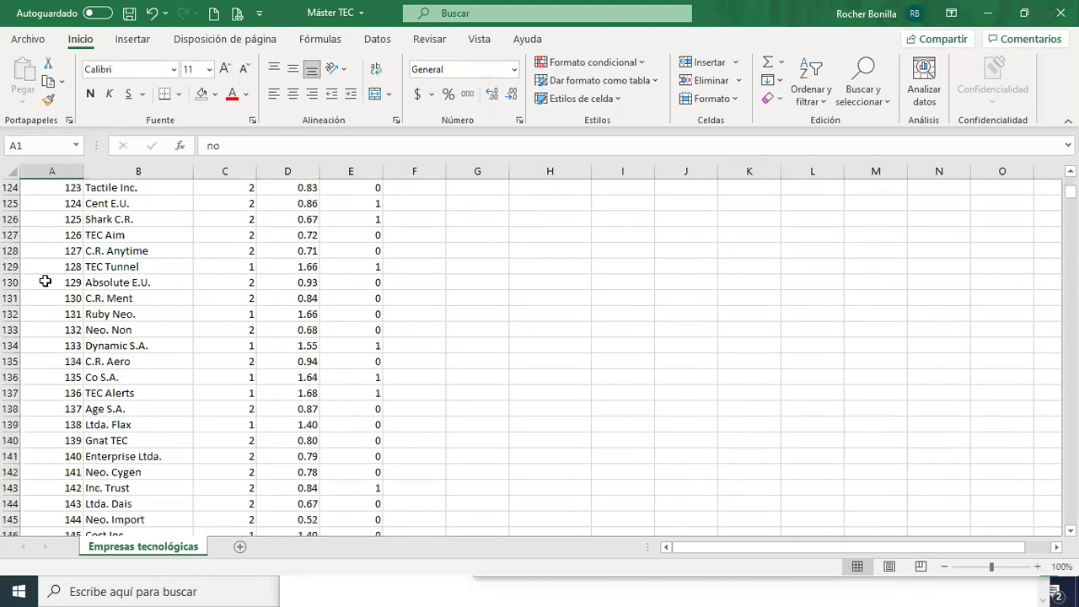
scroll(48, 285, "up", 20)
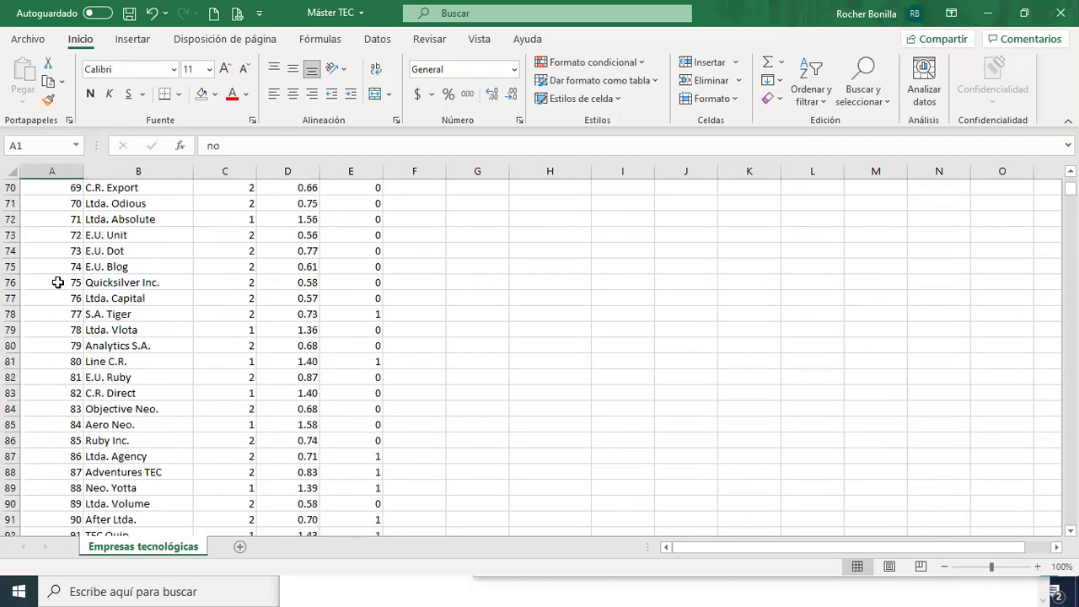
scroll(57, 282, "up", 5)
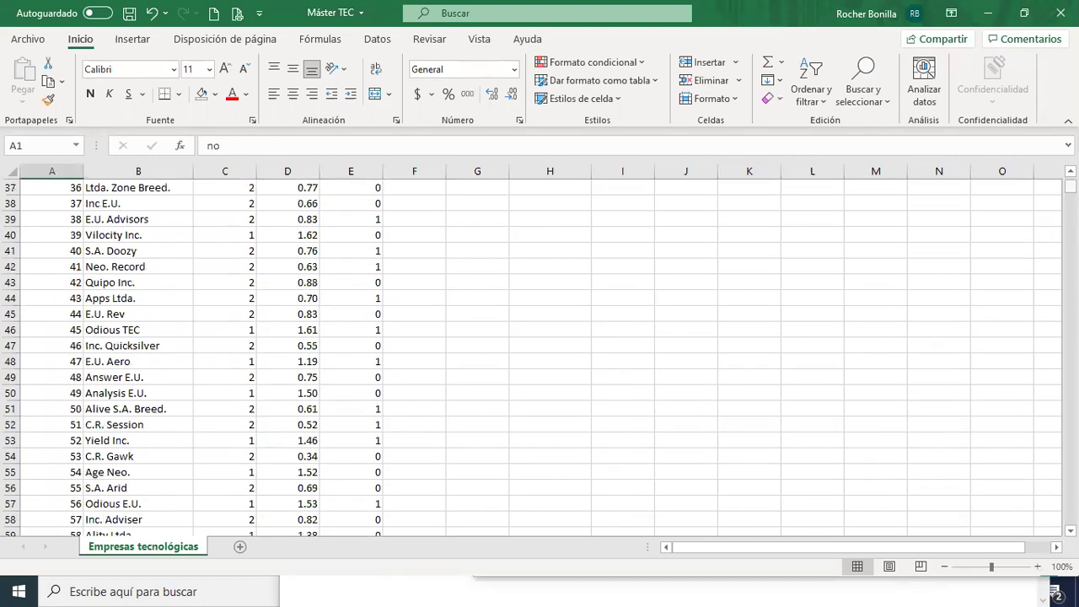
scroll(58, 283, "up", 1)
left_click_drag(1070, 186, 1070, 516)
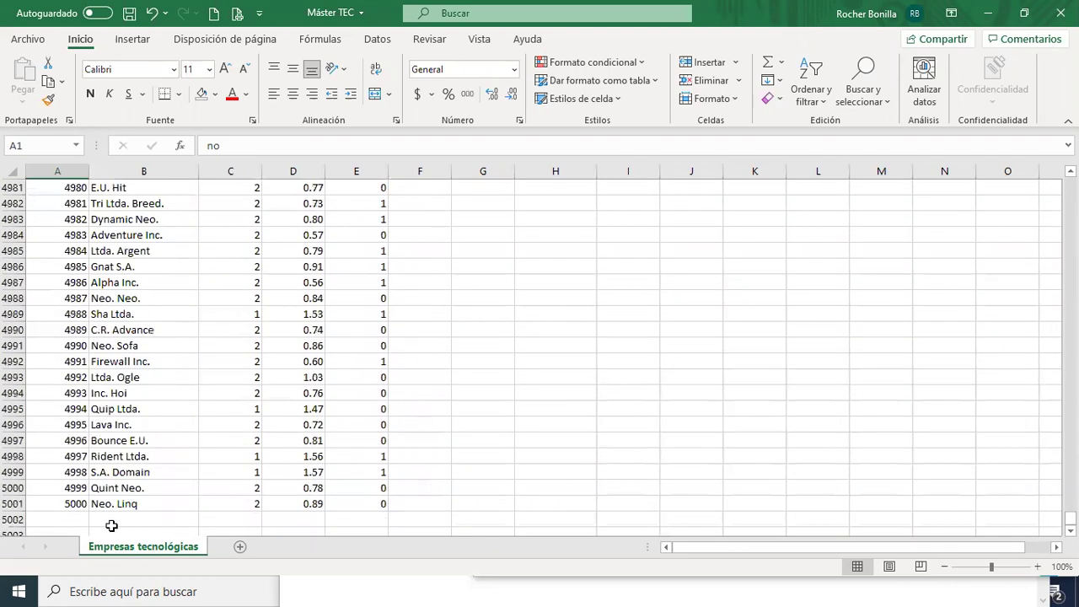
left_click(69, 506)
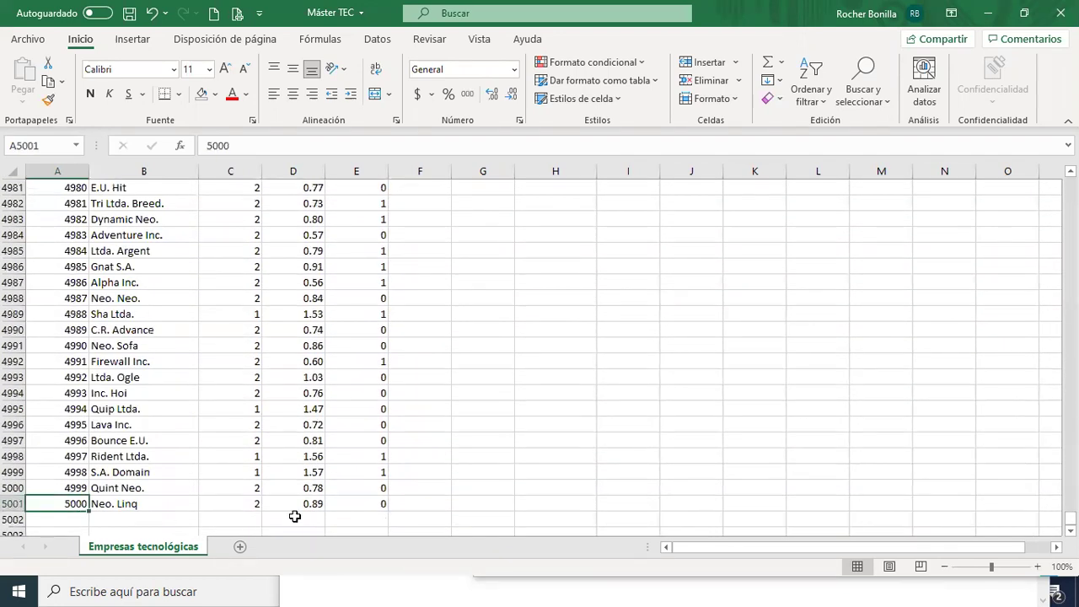
left_click_drag(1070, 517, 1069, 183)
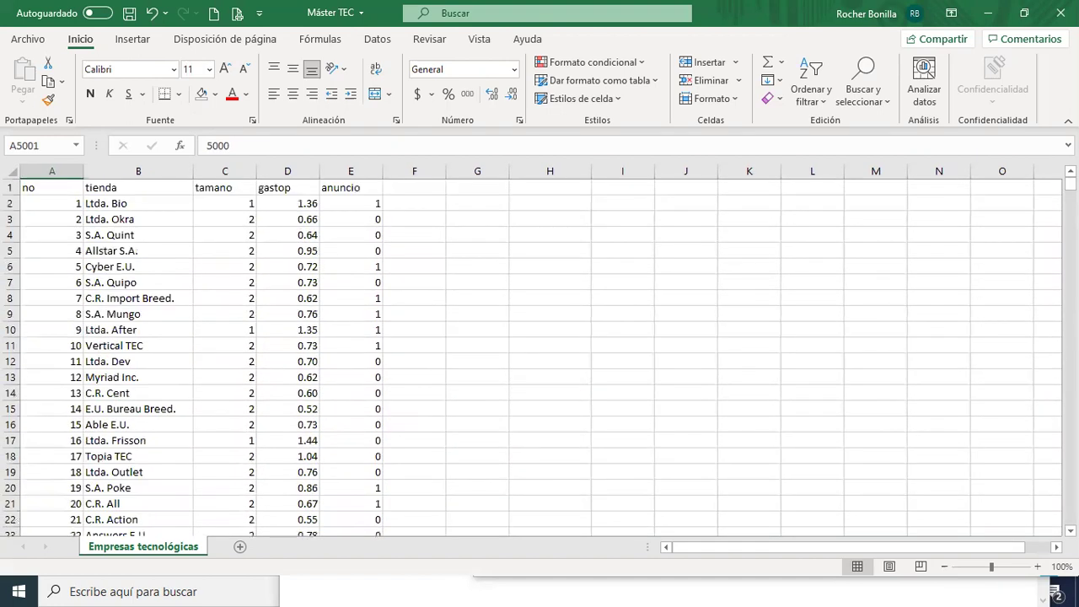
Go over the tienda and tamano columns, selecting their headers and sample values and looking through the size codes in further rows.
left_click(130, 191)
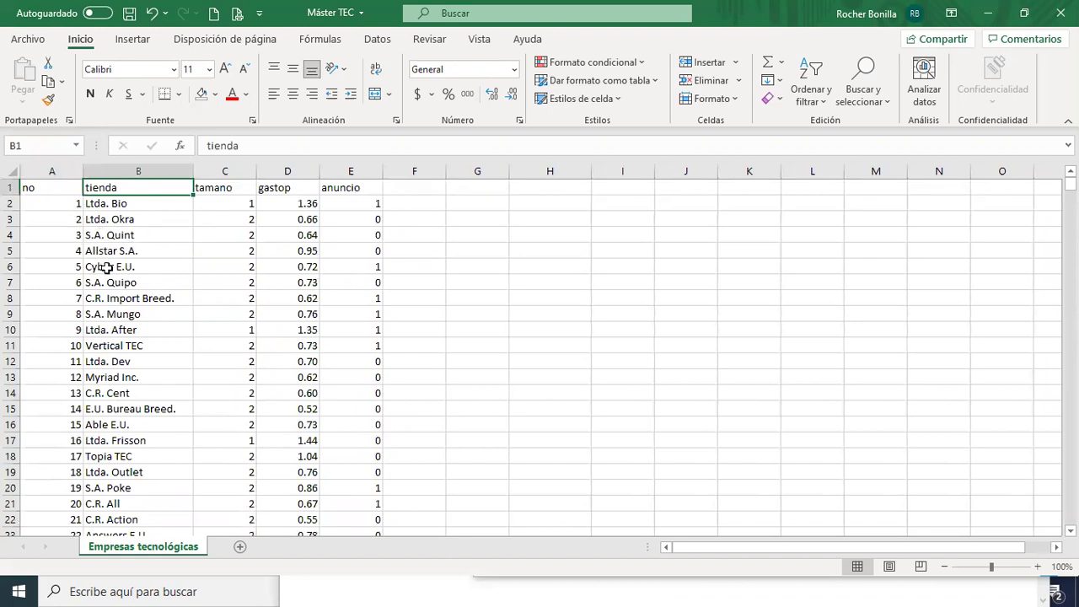
left_click(132, 236)
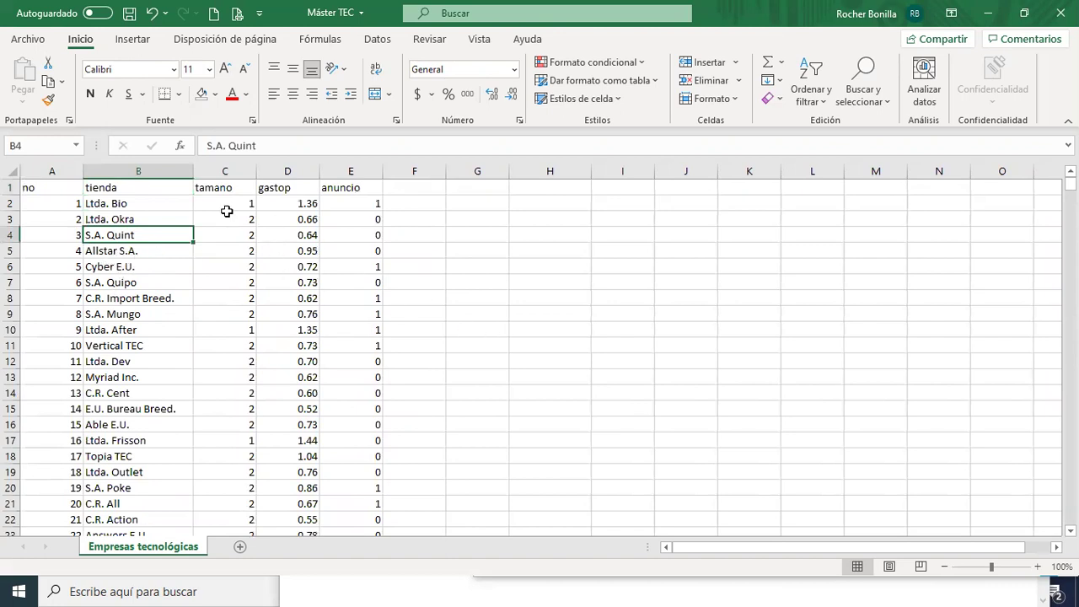
left_click(213, 186)
left_click(226, 207)
left_click(226, 221)
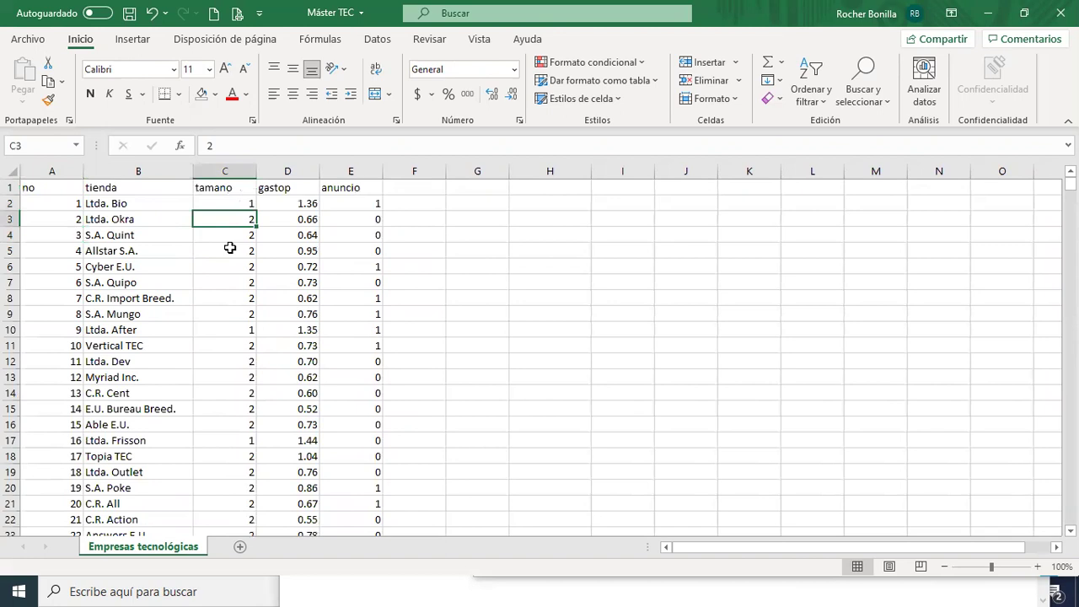
scroll(228, 371, "down", 3)
scroll(230, 365, "down", 13)
scroll(232, 358, "up", 13)
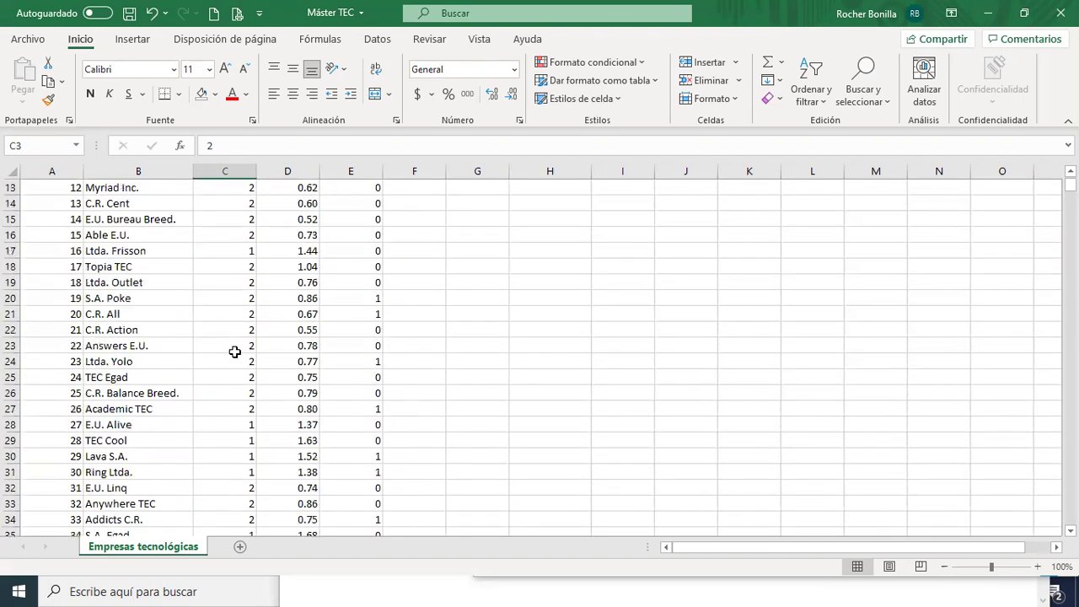
scroll(235, 352, "up", 4)
Go over the gastop and anuncio columns, selecting their headers and several sample values in each.
left_click(285, 189)
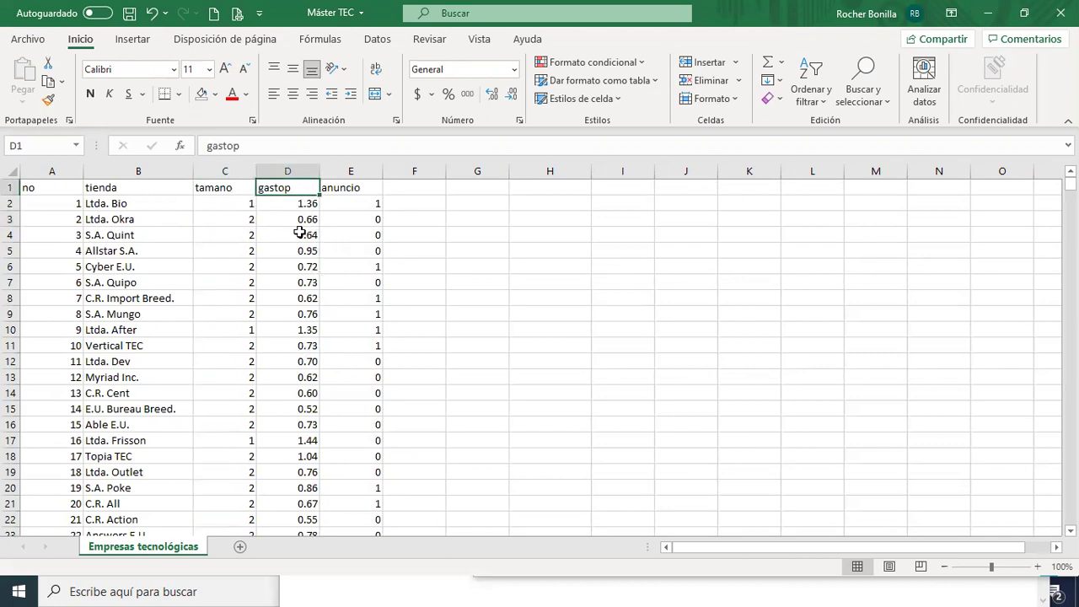
left_click(299, 204)
left_click(294, 408)
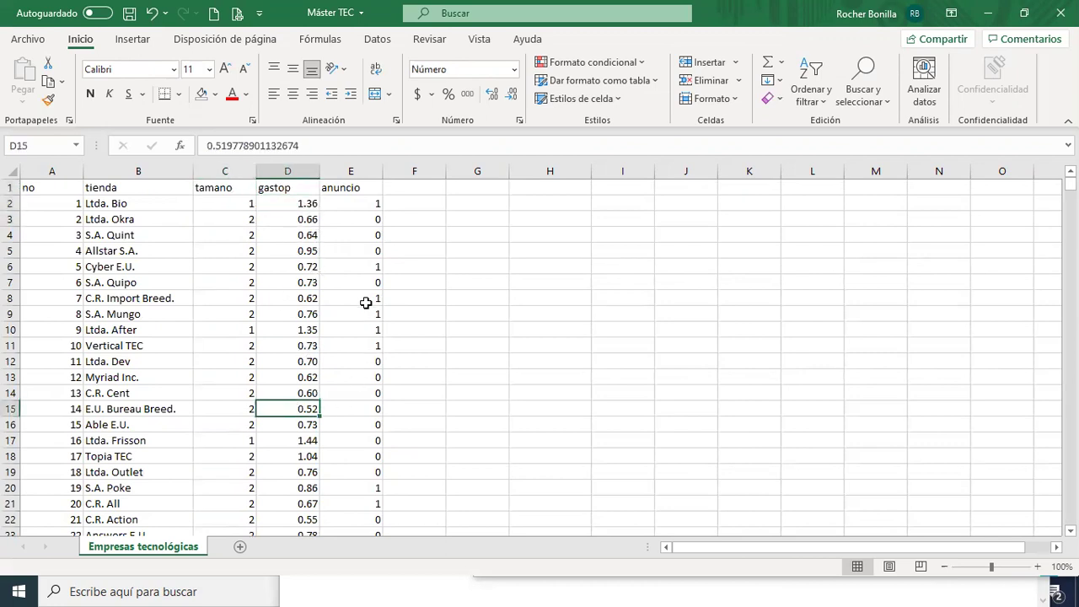
left_click(359, 191)
left_click(374, 205)
left_click(371, 220)
left_click(371, 234)
left_click(361, 315)
left_click(357, 363)
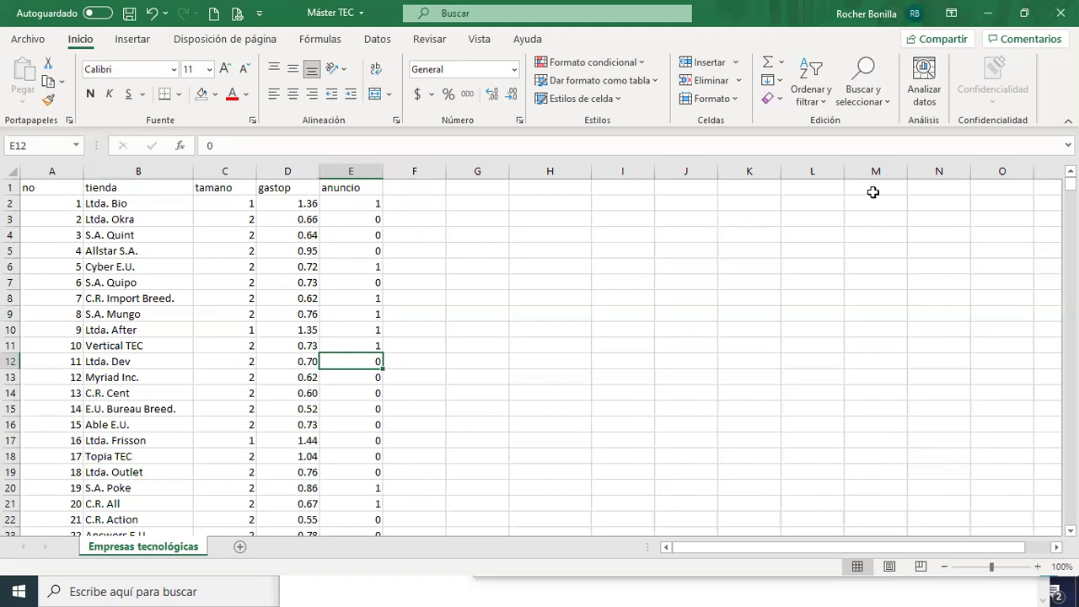
Minimize the Excel workbooks to return to the s01 folder and open the Descripción Máster TEC document in Word.
left_click(991, 15)
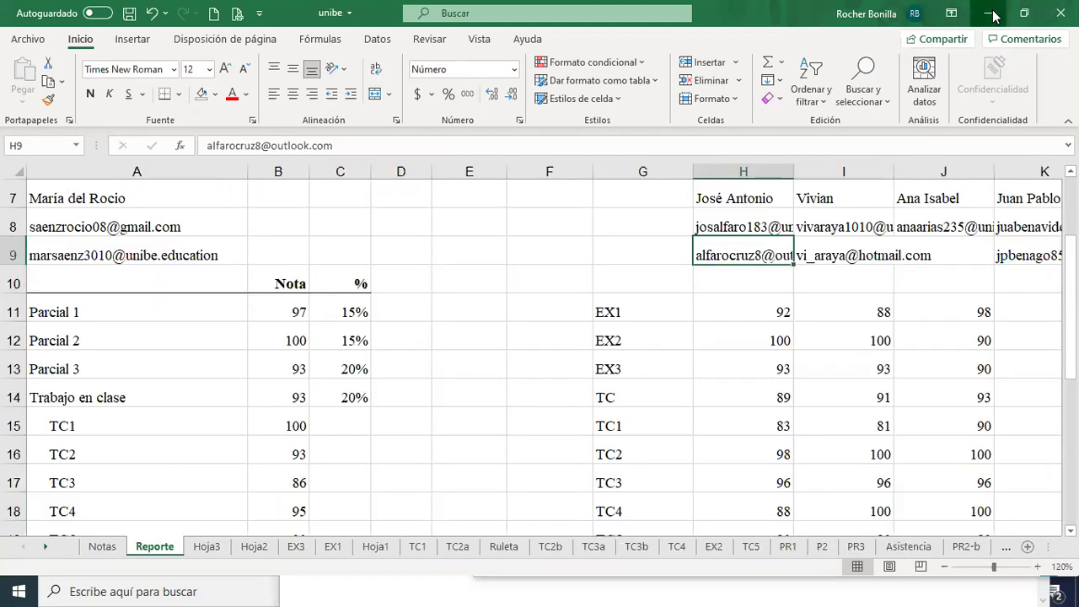
left_click(990, 15)
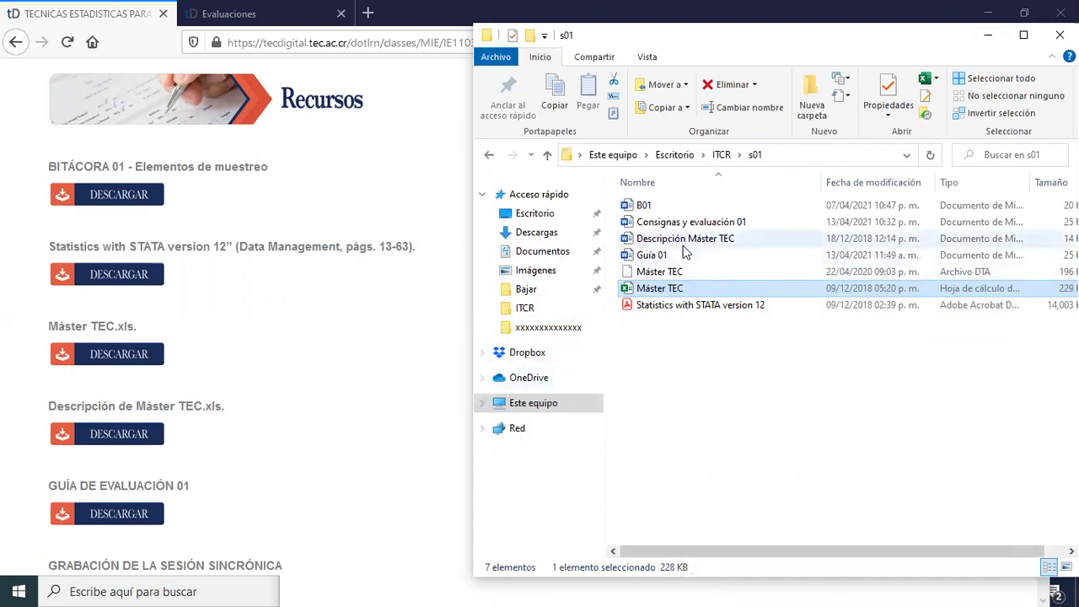
mouse_move(690, 244)
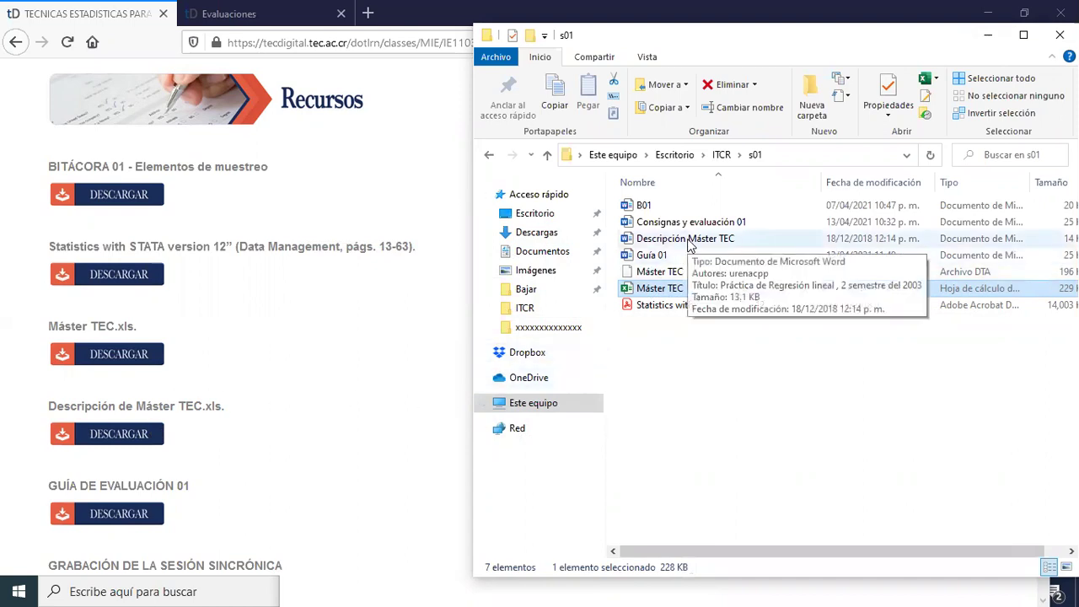
left_click(689, 240)
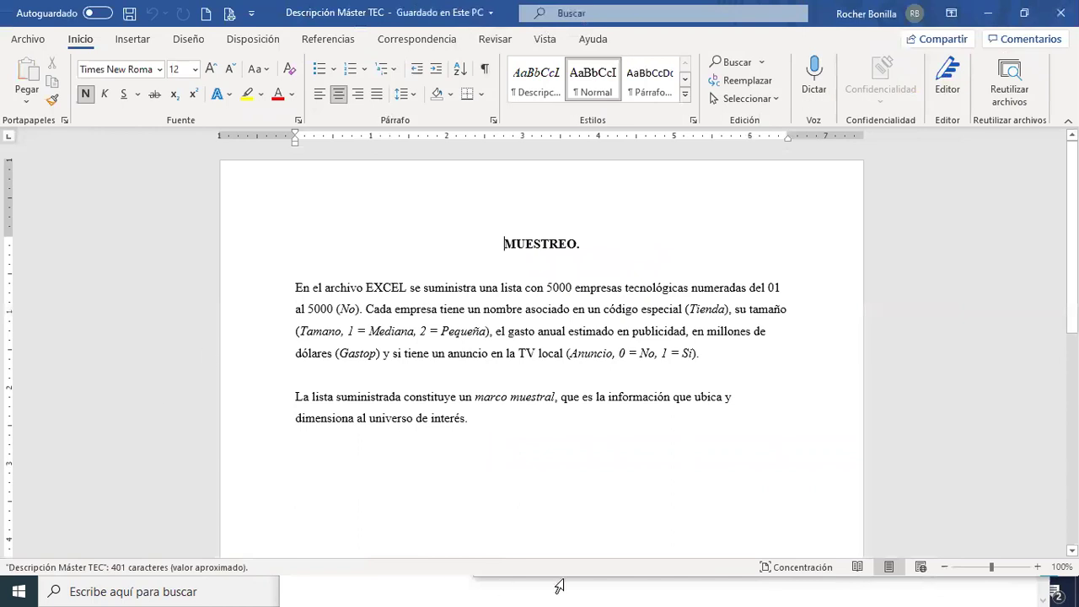
Reduce the Descripción Máster TEC window from full screen and bring the tecDigital course page up behind it.
key("super+Down")
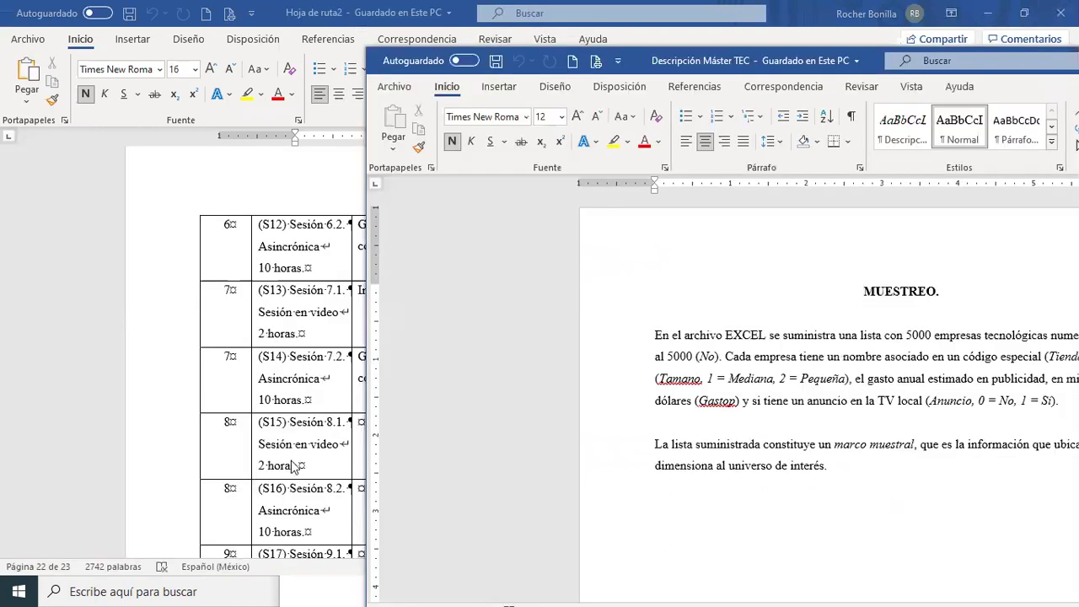
key("alt+Tab")
key("Tab")
key("Tab")
key("Tab")
key("Tab")
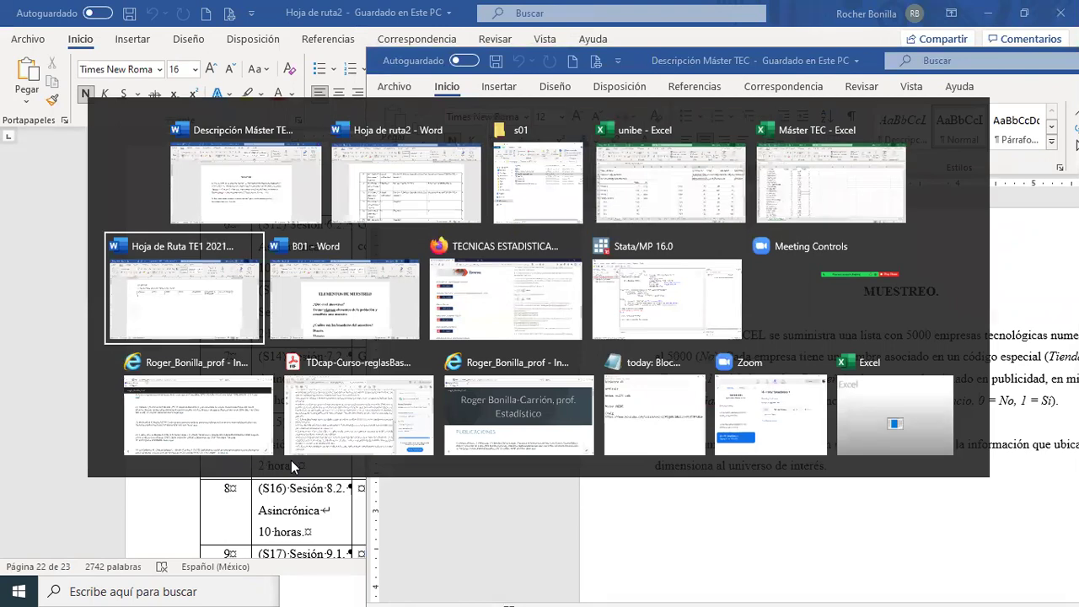
key("Tab")
key("Tab")
key("alt+Tab")
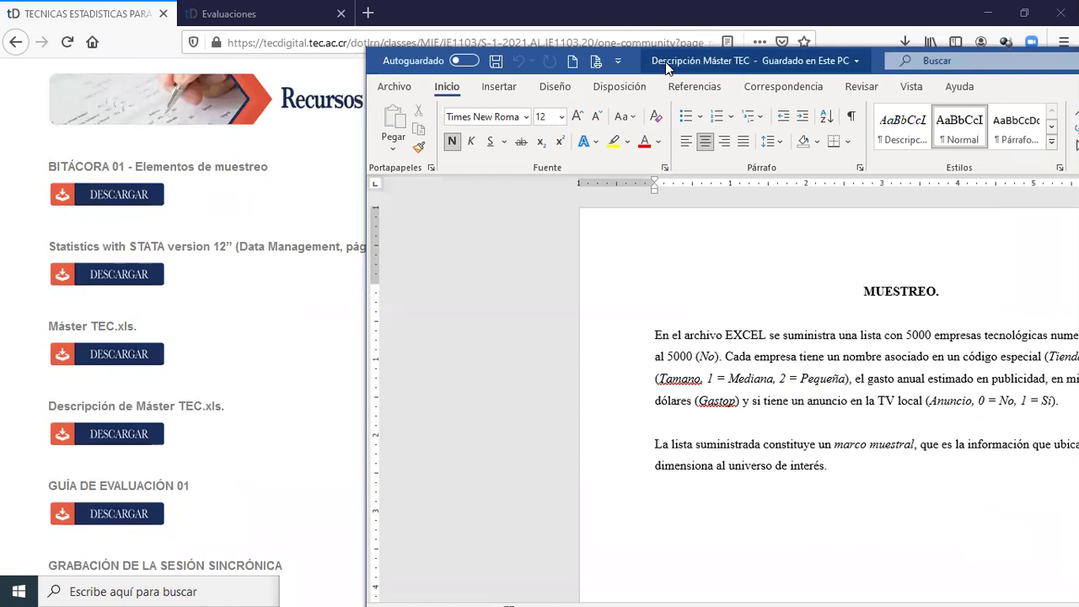
Reposition the Descripción Máster TEC window so the whole page text fits on screen and zoom the document to 130%.
left_click_drag(657, 68, 504, 38)
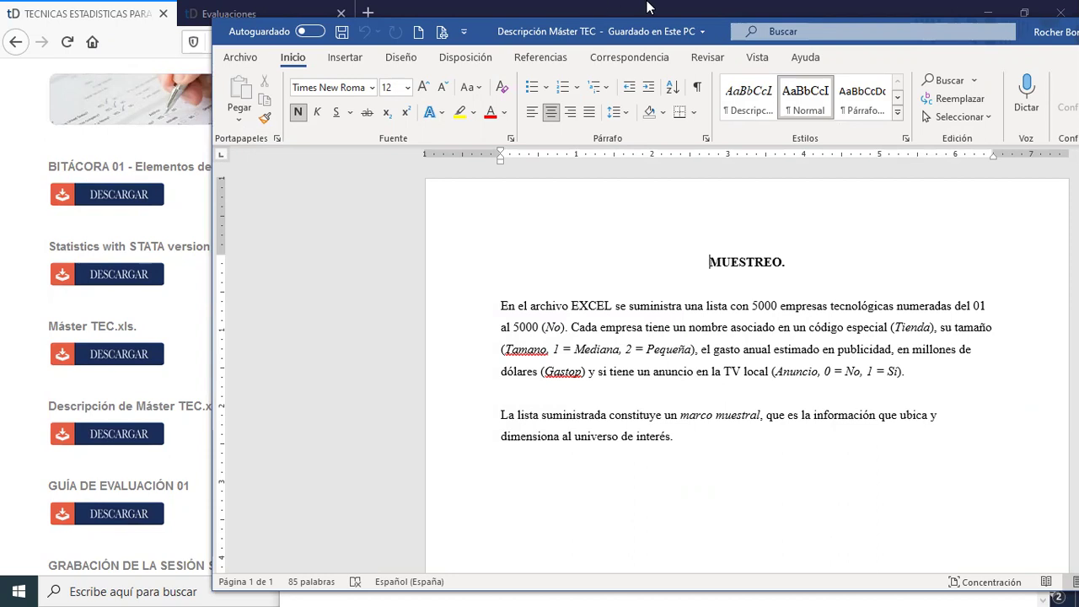
double_click(708, 31)
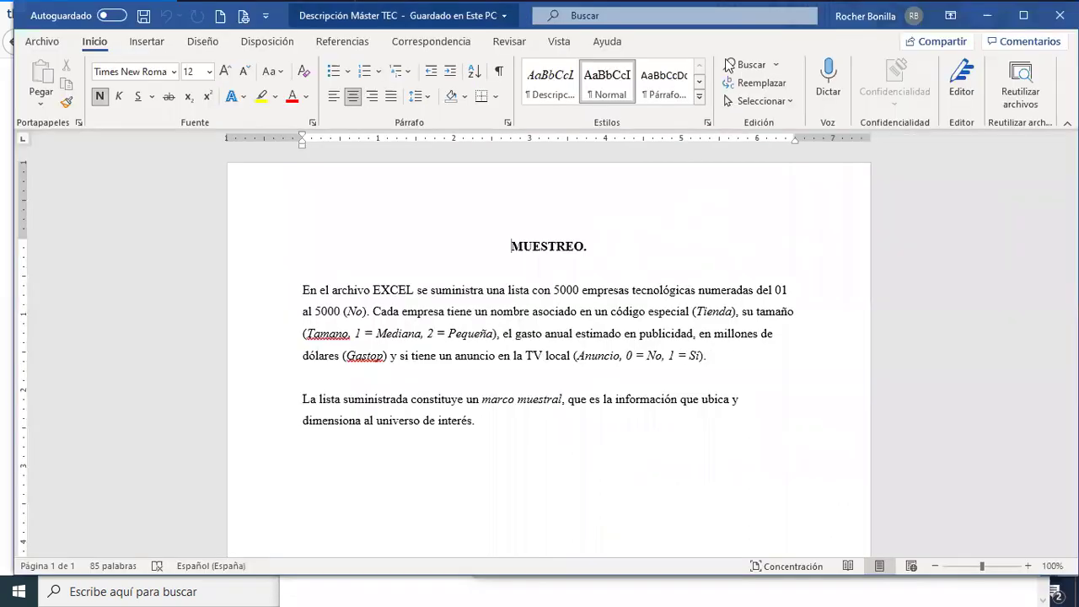
left_click(1028, 566)
left_click(1028, 566)
left_click(1028, 565)
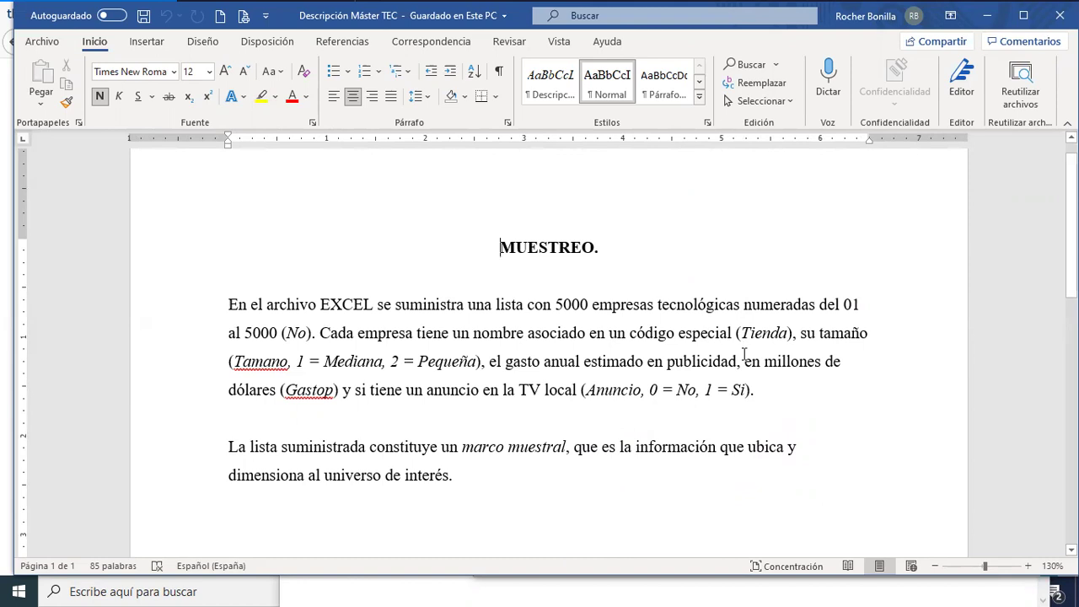
key("alt+Tab")
key("alt+Tab")
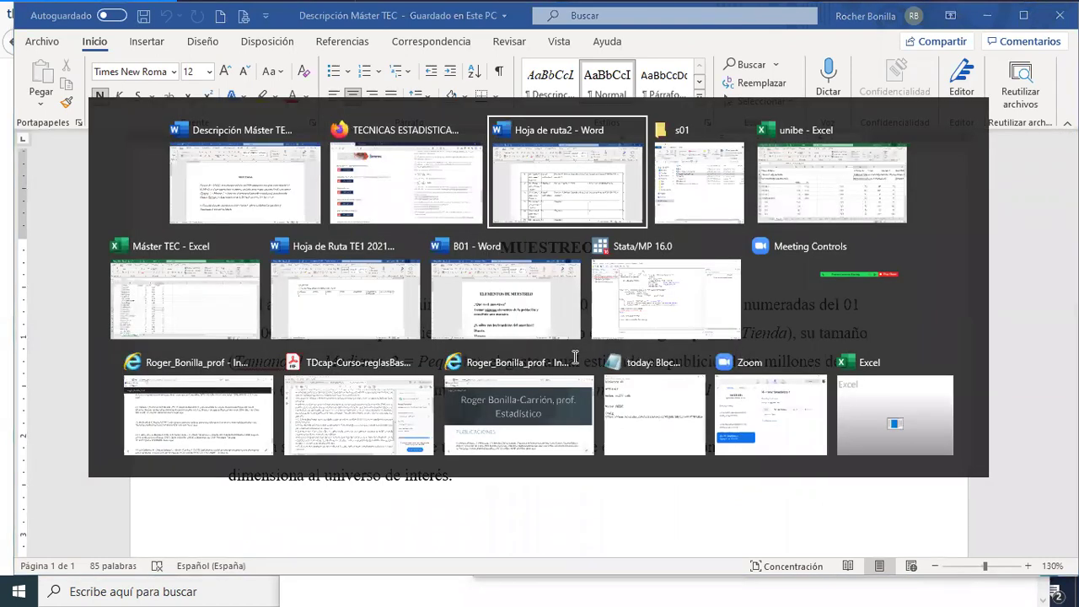
key("alt+Tab")
key("alt+Tab")
key("alt+Tab")
key("alt+Tab")
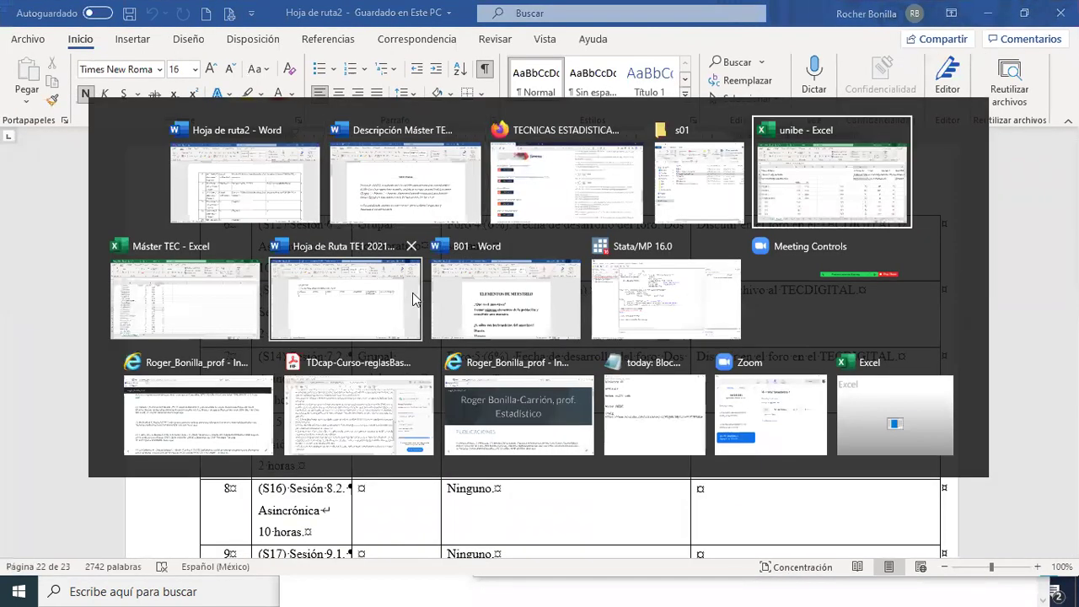
left_click(988, 13)
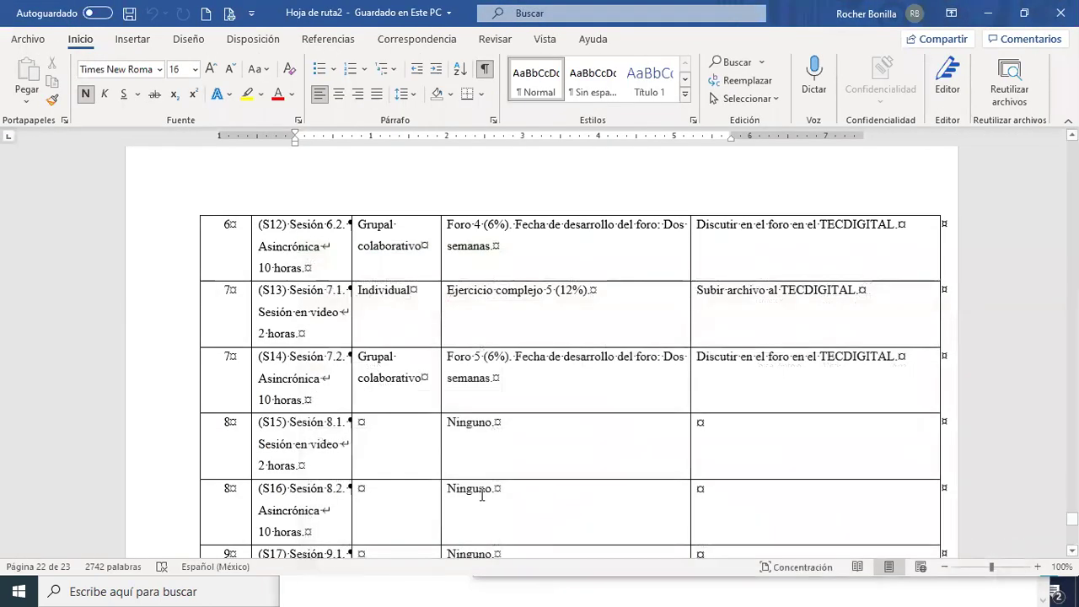
Switch to the Máster TEC workbook in Excel and select the first company's name in the tienda column.
key("alt+Tab")
key("alt+Tab")
key("alt+Tab")
key("alt+Tab")
key("alt+Tab")
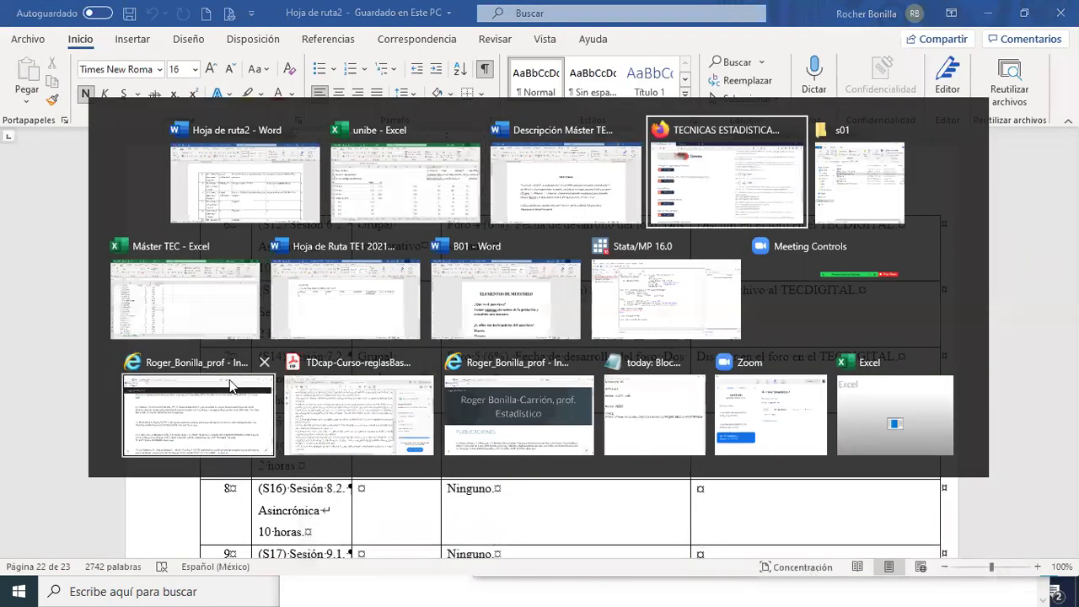
key("alt+shift+Tab")
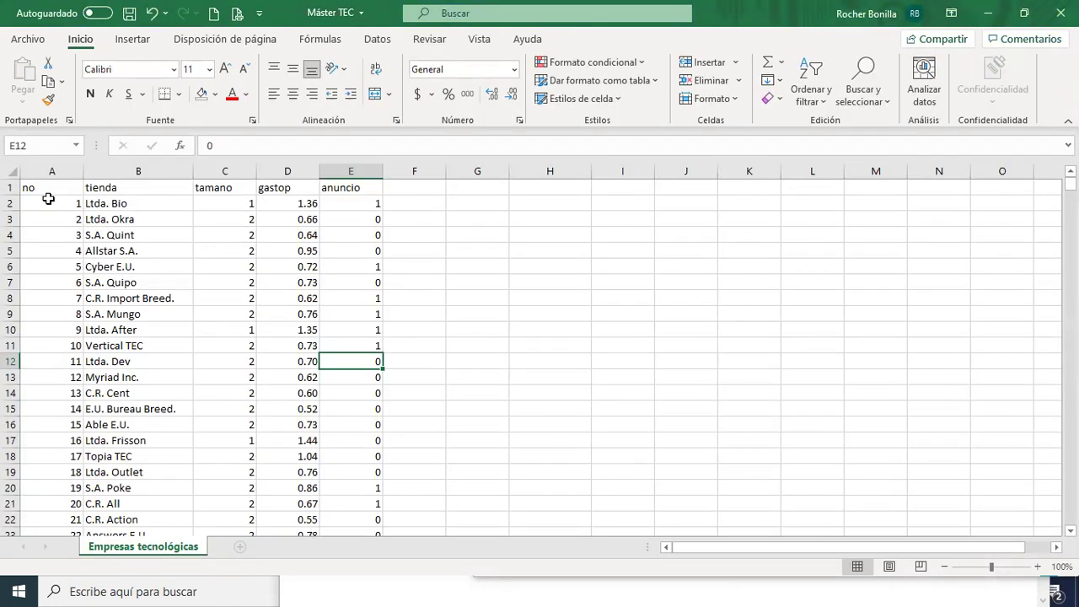
left_click(118, 207)
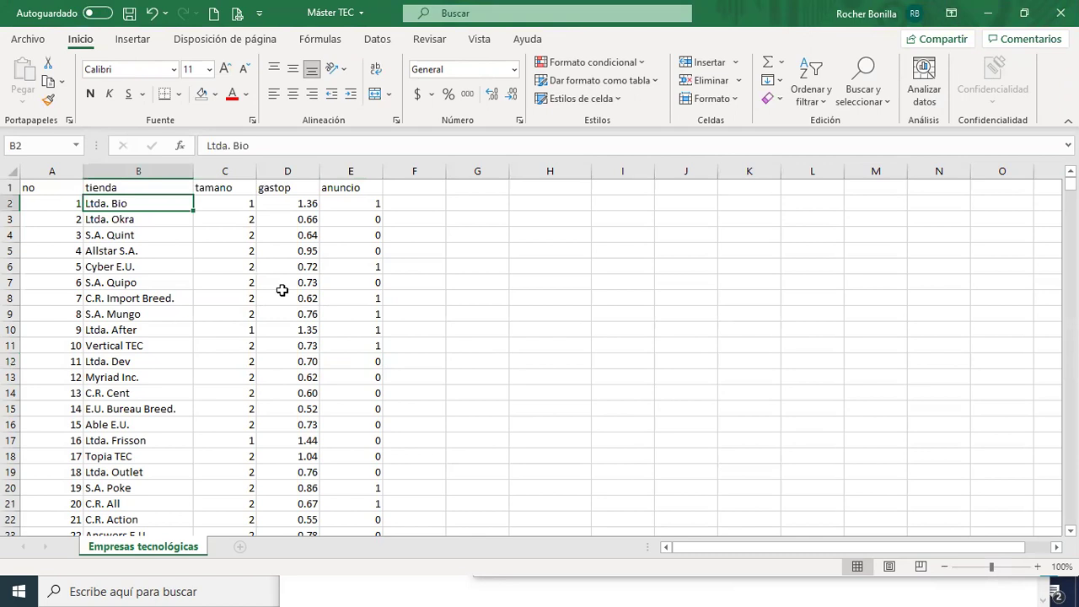
Switch to the Descripción Máster TEC document in Word and read how the No and Tienda variables are described.
key("alt+Tab")
key("alt+Tab")
key("alt+Tab")
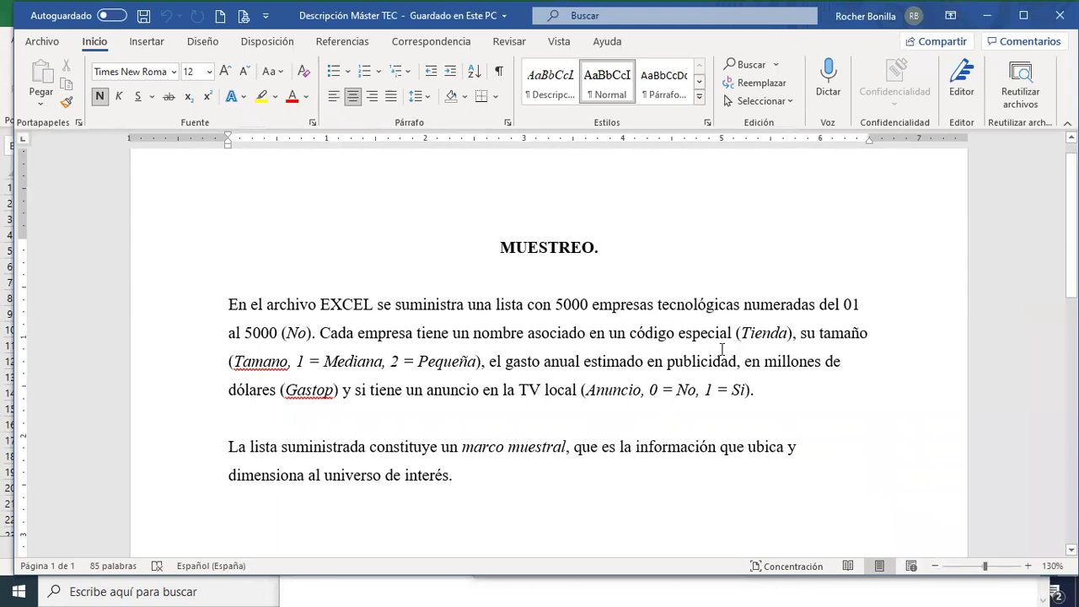
Return to the Máster TEC workbook in Excel and zoom the sheet to 170% with the header row in view.
key("alt+Tab")
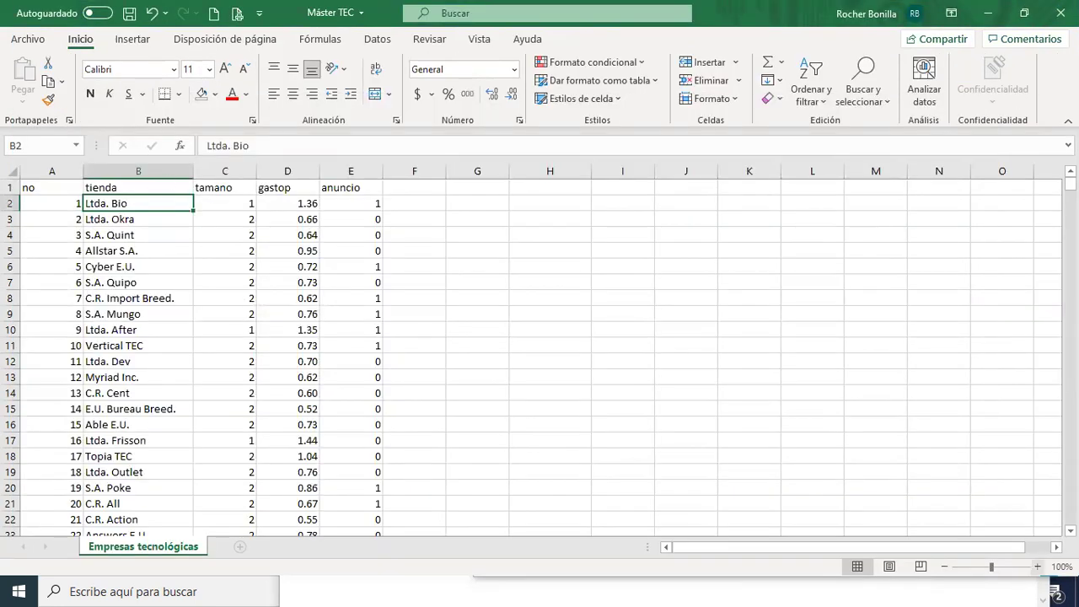
left_click(1038, 566)
left_click(1038, 566)
left_click(1038, 567)
left_click(1038, 567)
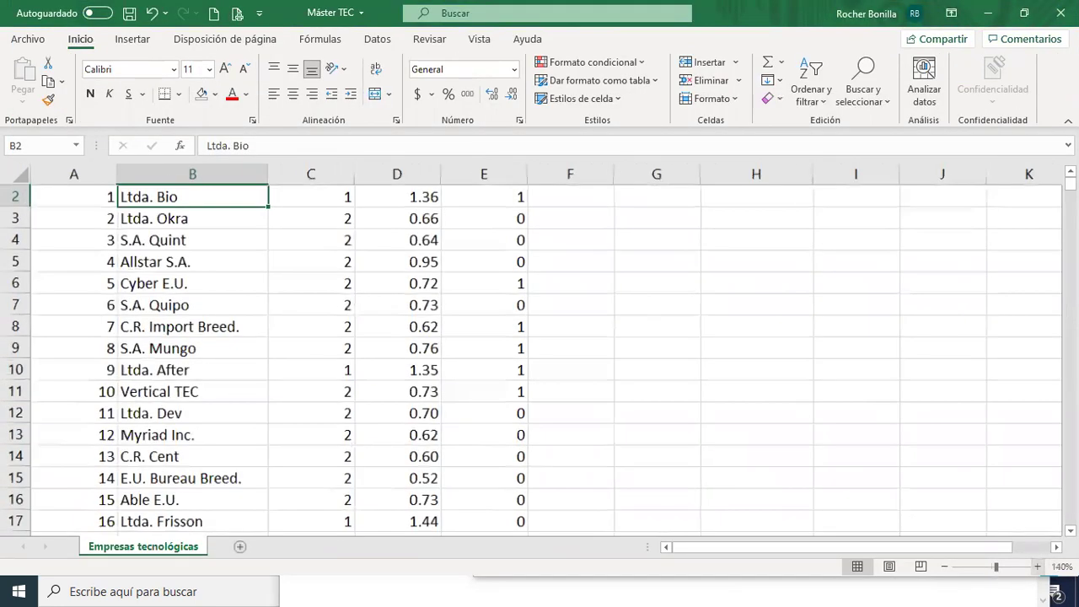
scroll(261, 317, "up", 2)
scroll(253, 318, "up", 1)
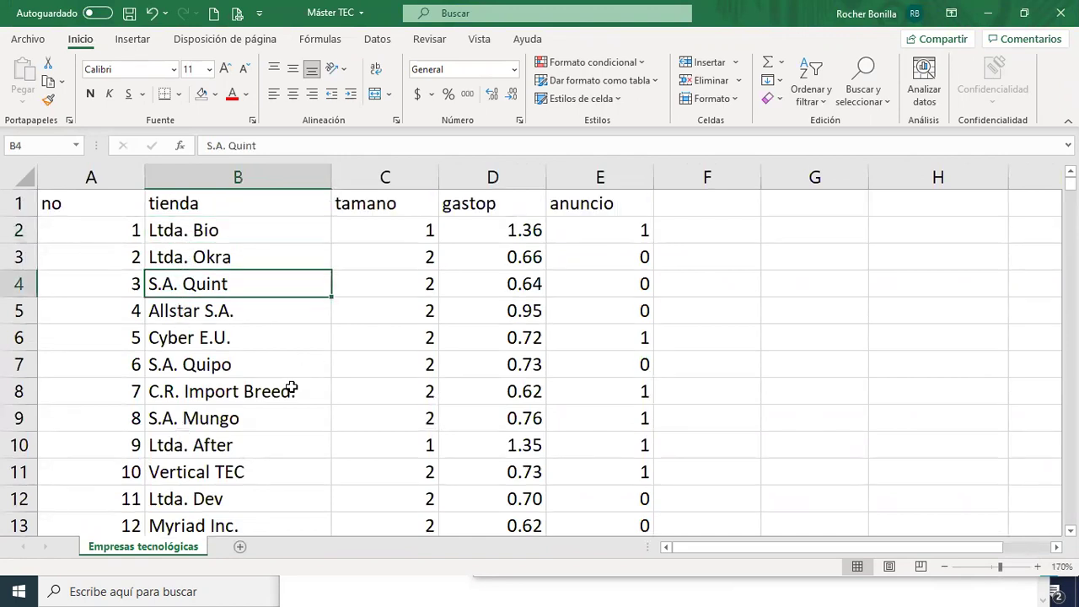
Go over the company names in the tienda column, selecting each one from Allstar S.A. to S.A. Mungo.
left_click(199, 309)
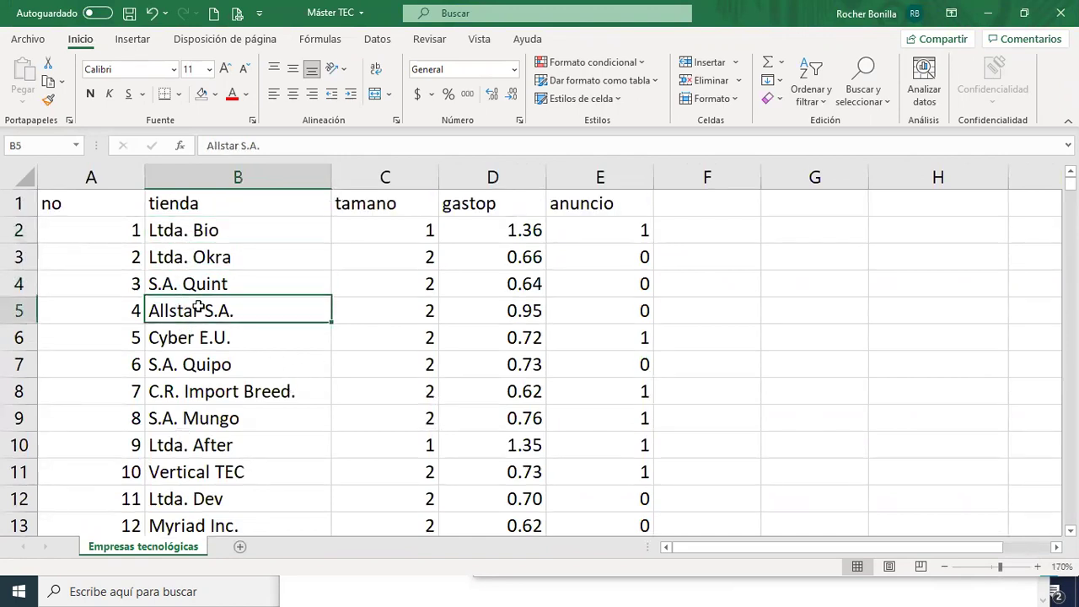
left_click(162, 338)
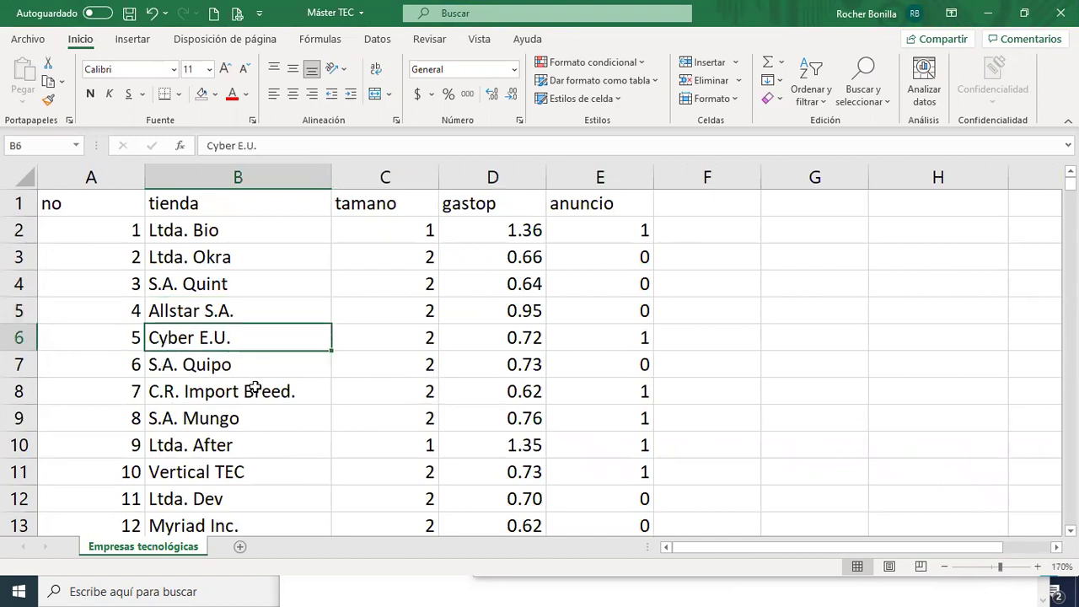
left_click(209, 371)
left_click(211, 398)
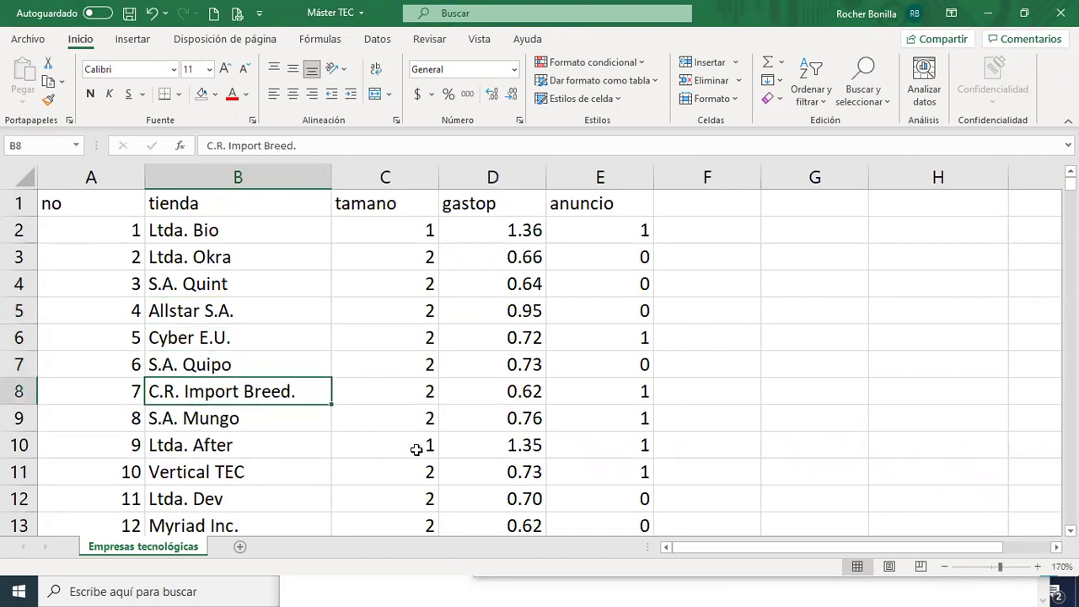
left_click(205, 417)
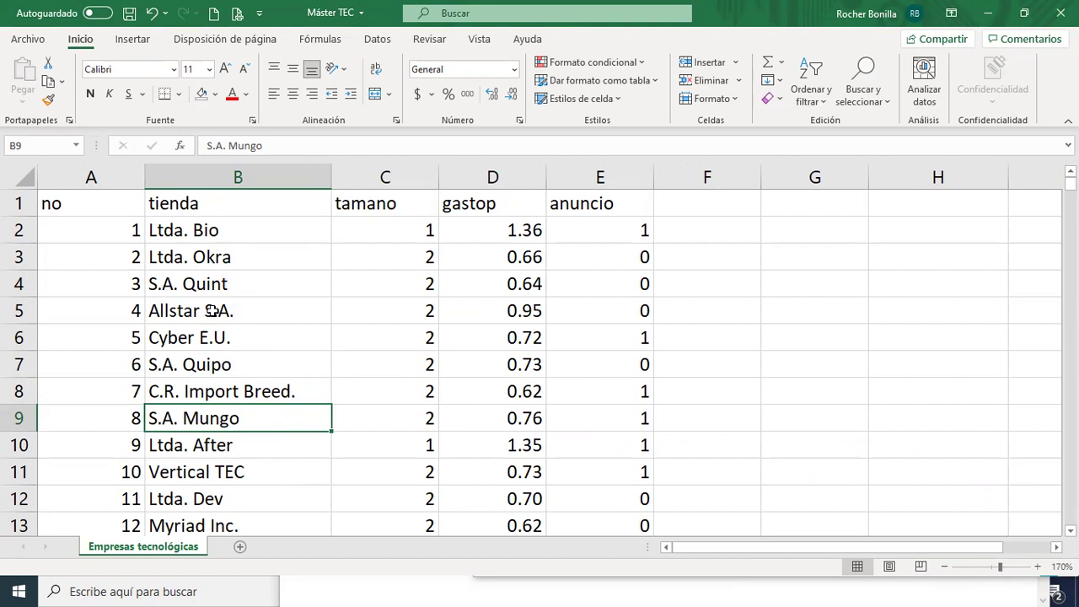
Compare the Tamano definition in the Word description with the workbook's tamano column, selecting its header and first value.
key("alt+Tab")
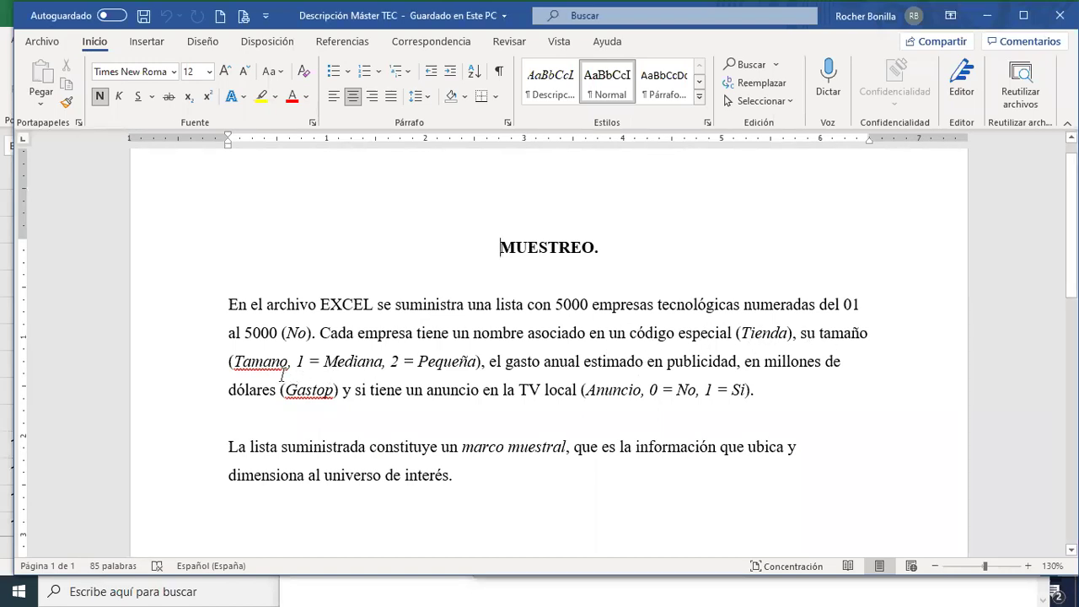
key("alt+Tab")
left_click(387, 203)
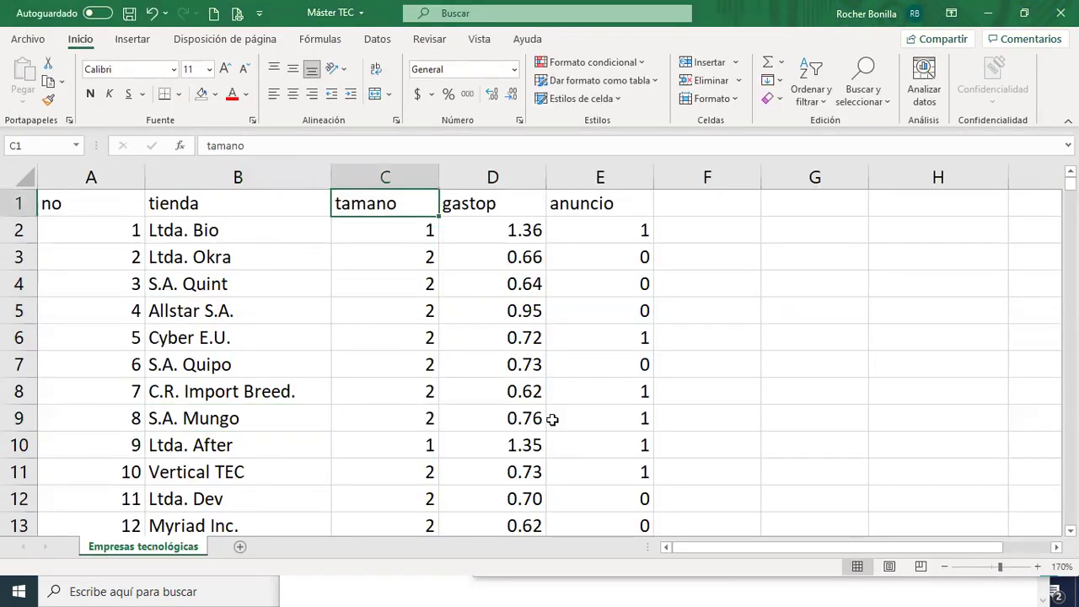
key("alt+Tab")
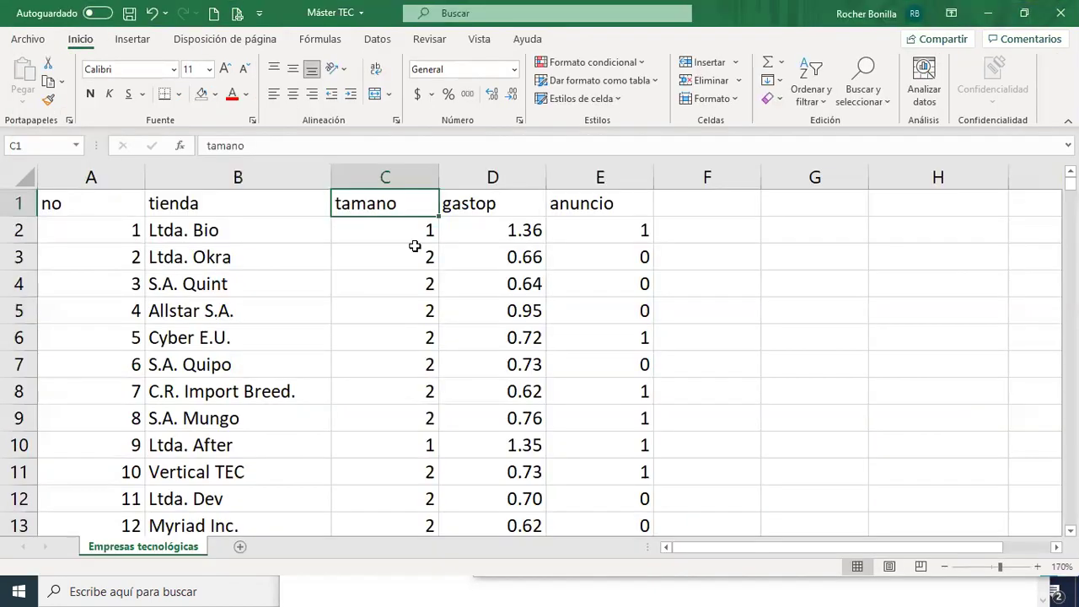
key("alt+Tab")
left_click(401, 230)
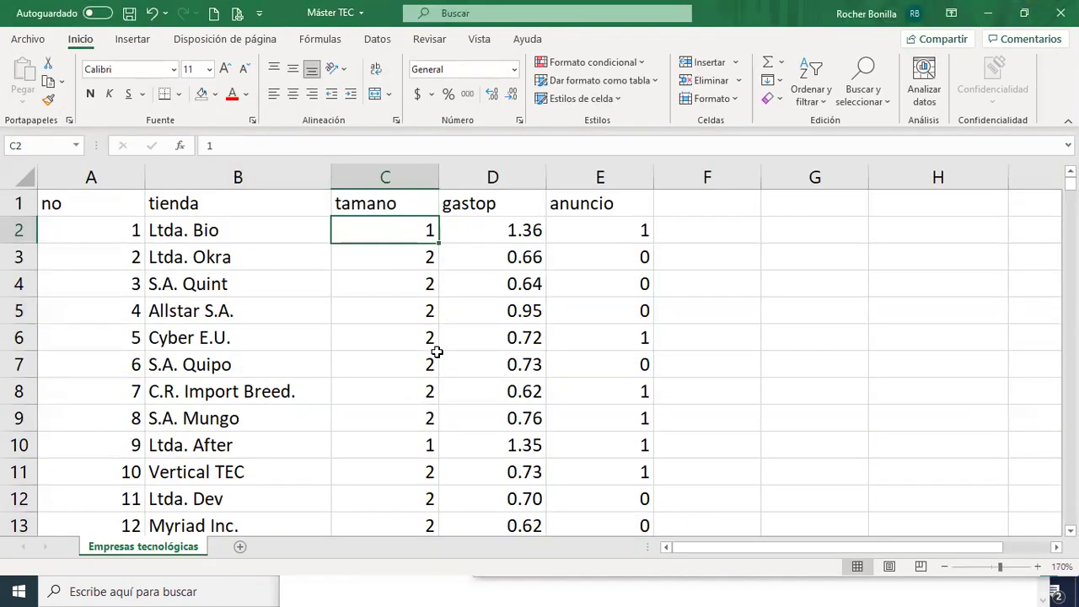
Highlight the tienda to anuncio cells of the Ltda. Bio and Ltda. Okra rows with a green fill.
left_click(389, 256)
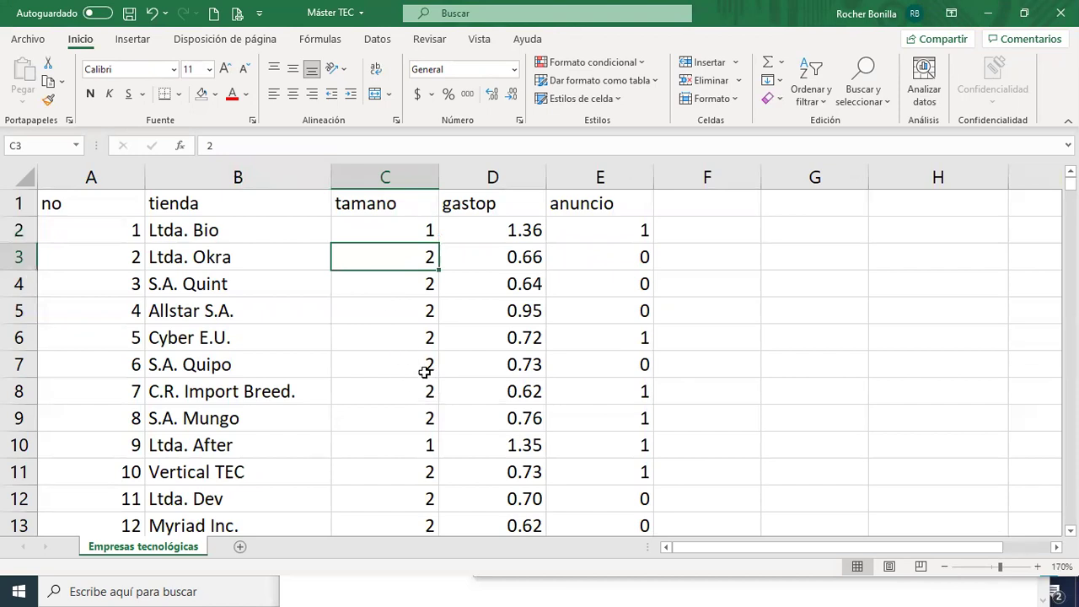
left_click_drag(219, 230, 593, 226)
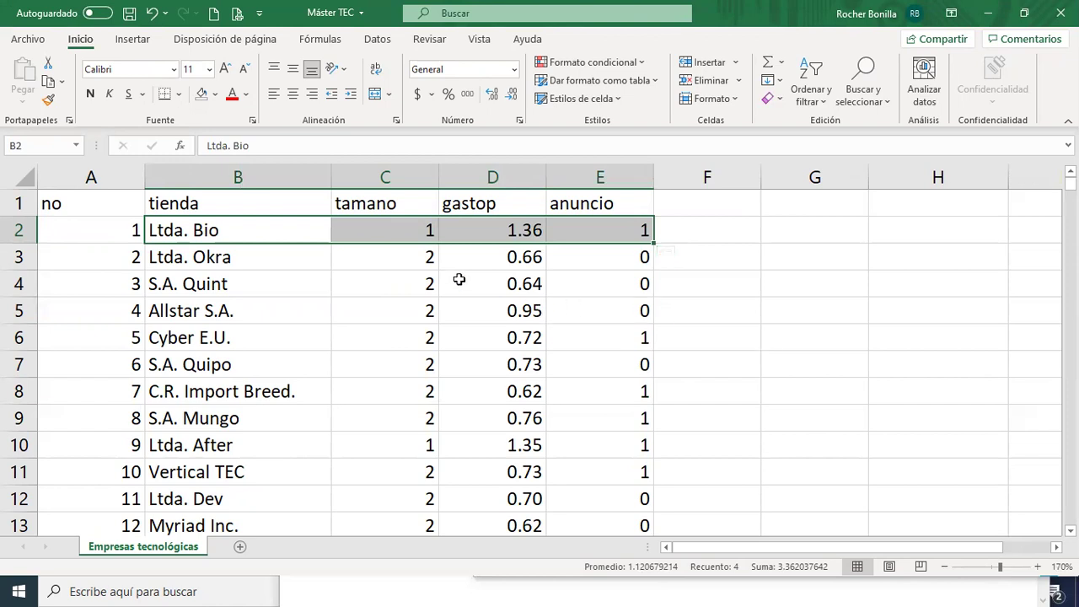
mouse_move(185, 264)
left_mouse_down()
mouse_move(598, 247)
mouse_move(603, 228)
left_mouse_up()
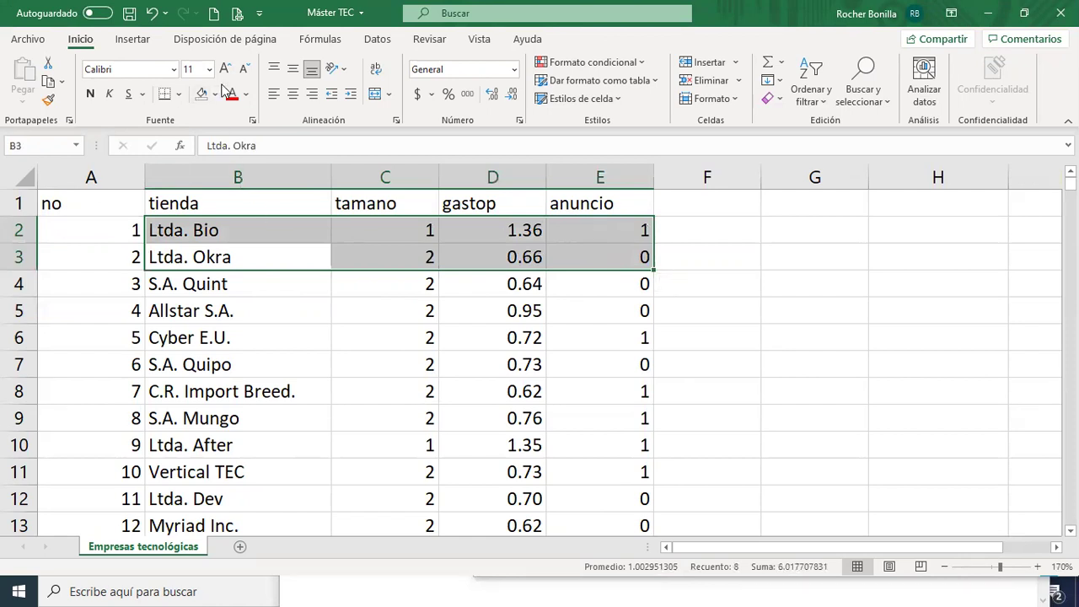
left_click(215, 94)
left_click(254, 242)
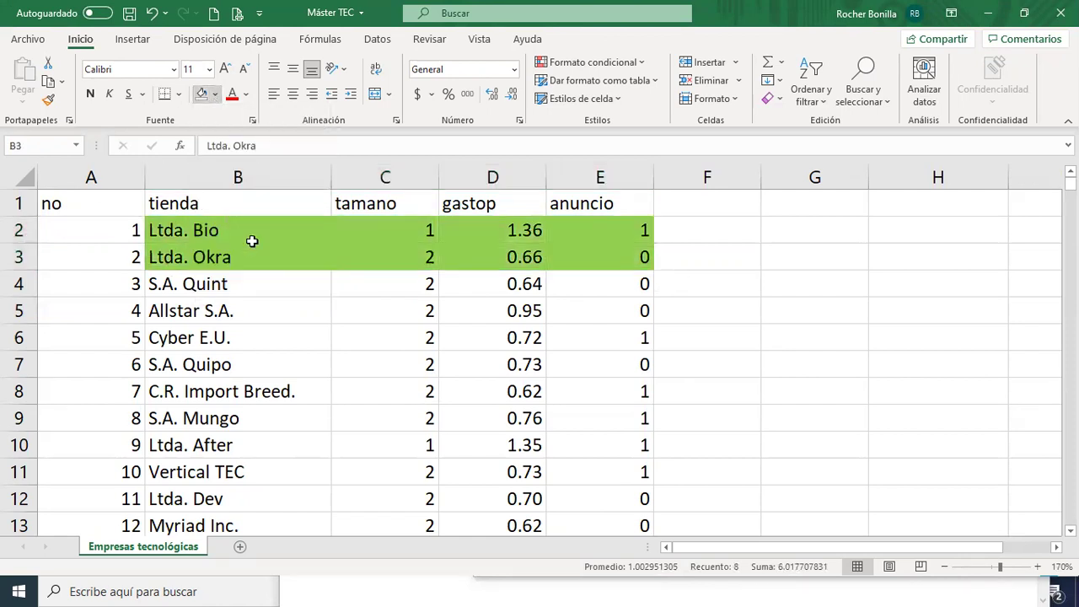
Compare the gastop values of Ltda. Bio and Ltda. Okra, selecting each in turn.
left_click(491, 260)
left_click(510, 233)
left_click(508, 262)
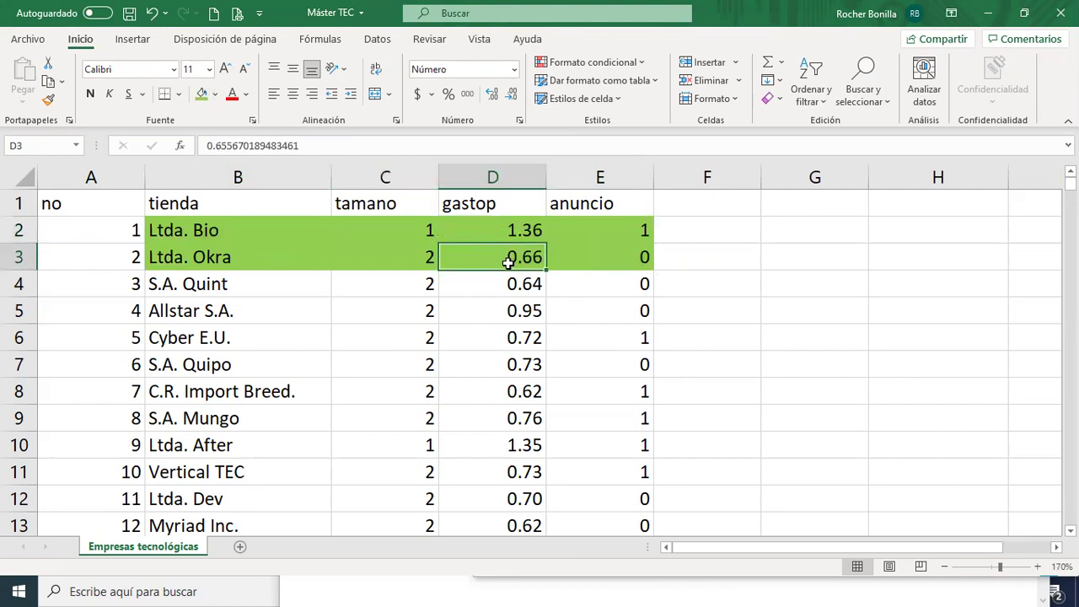
left_click(511, 226)
left_click(511, 258)
Check the Gastop definition in the Word description against the gastop values of Ltda. Bio and Ltda. Okra in Excel.
key("alt+Tab")
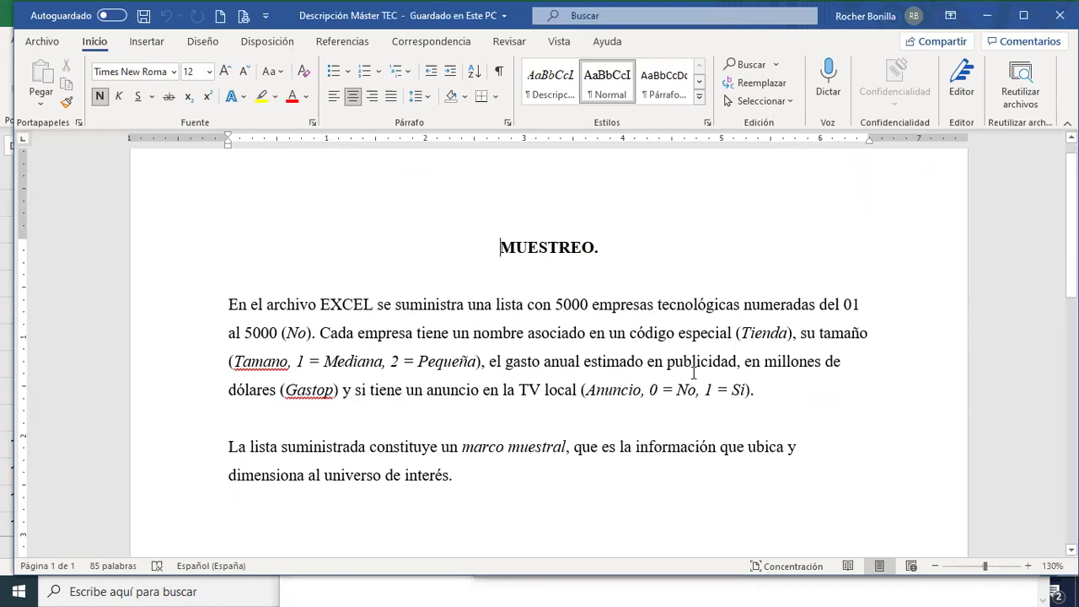
key("alt+Tab")
left_click(494, 231)
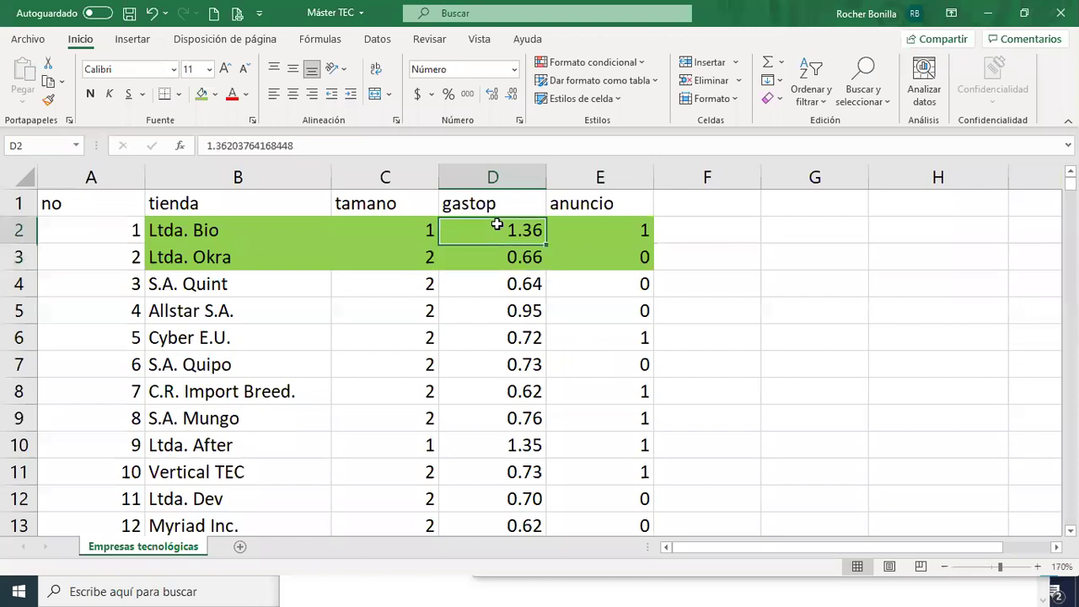
left_click(522, 267)
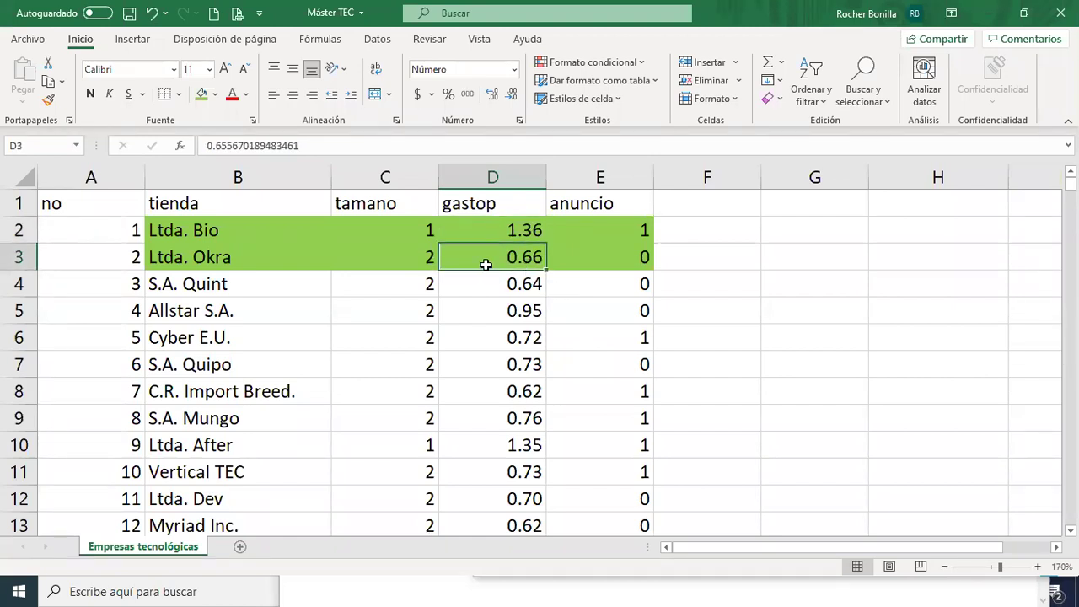
key("alt+Tab")
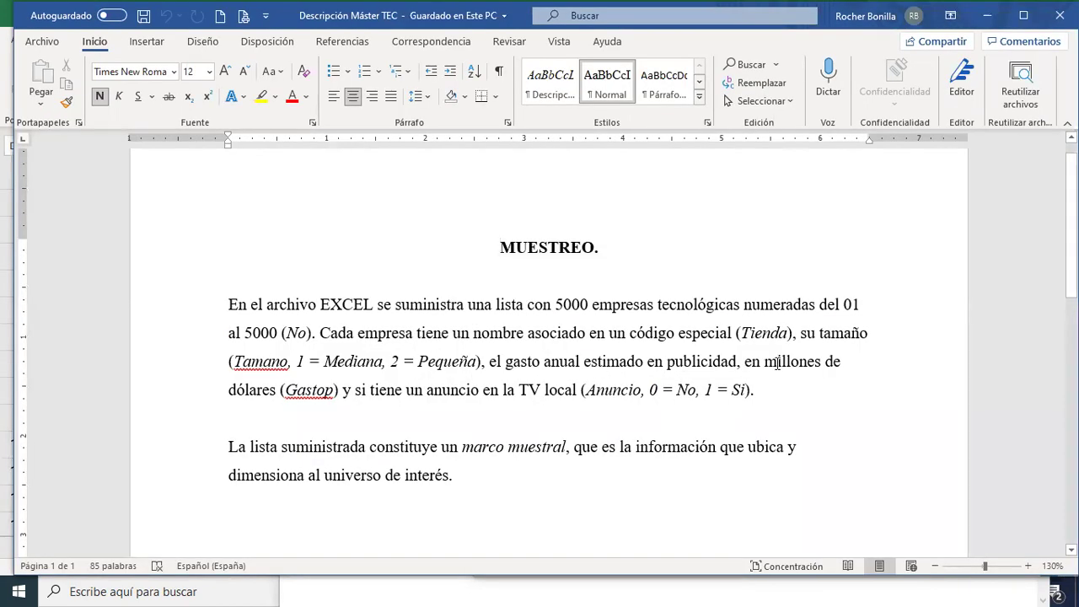
key("alt+Tab")
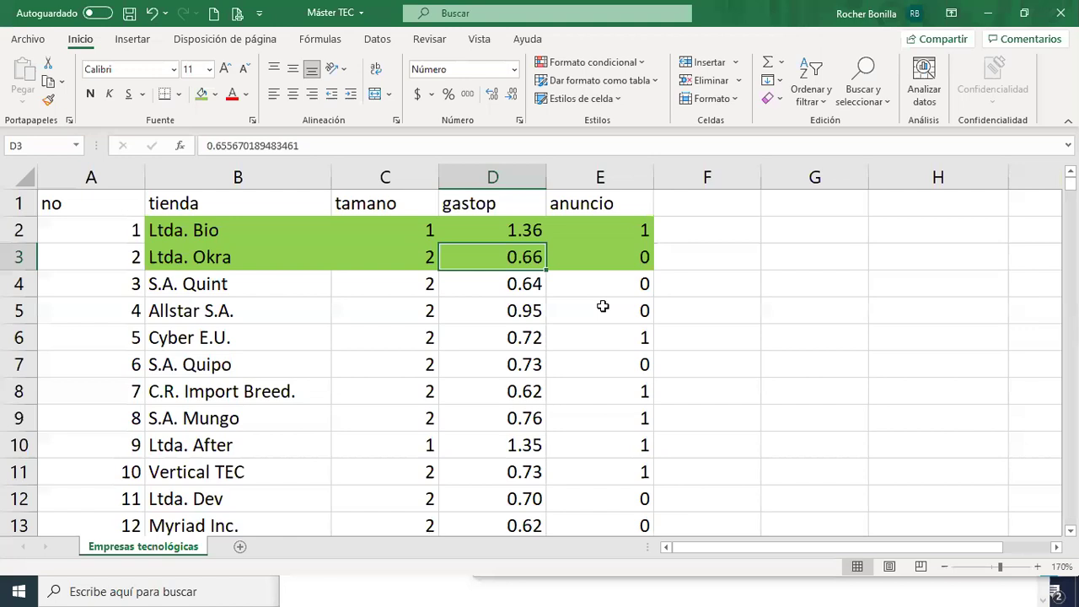
left_click(490, 231)
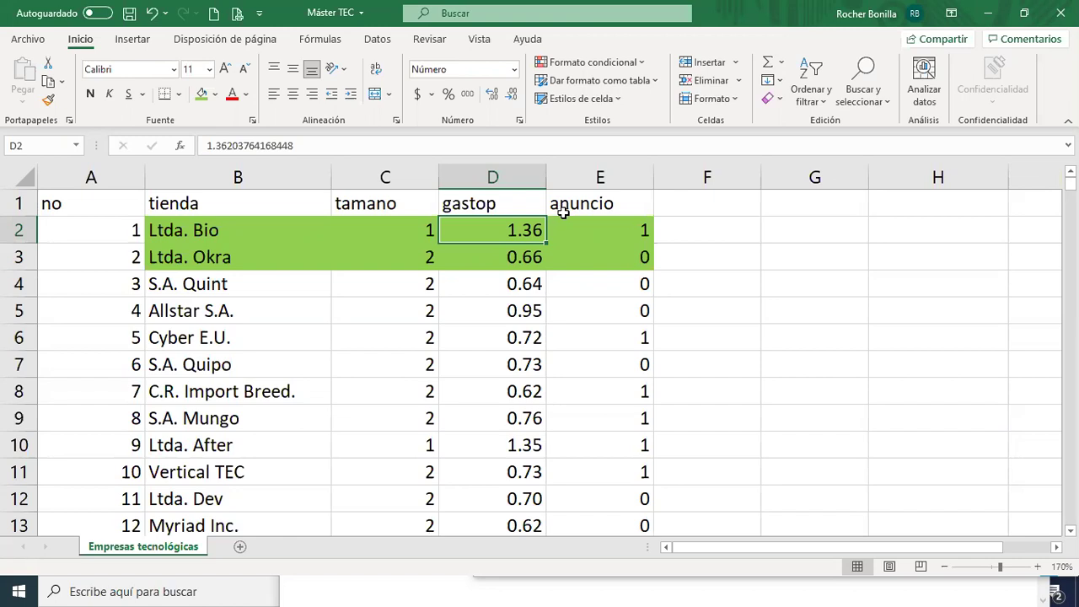
left_click(508, 258)
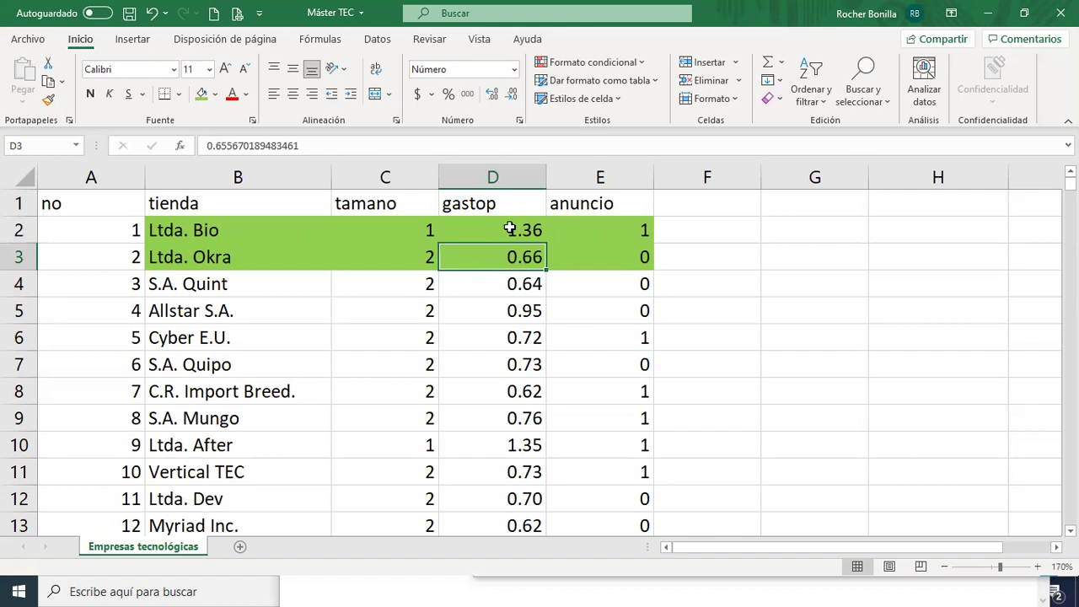
Select Ltda. Bio's anuncio value, and read the Anuncio definition and its codes 0 = No and 1 = Si in the Word description.
left_click(634, 232)
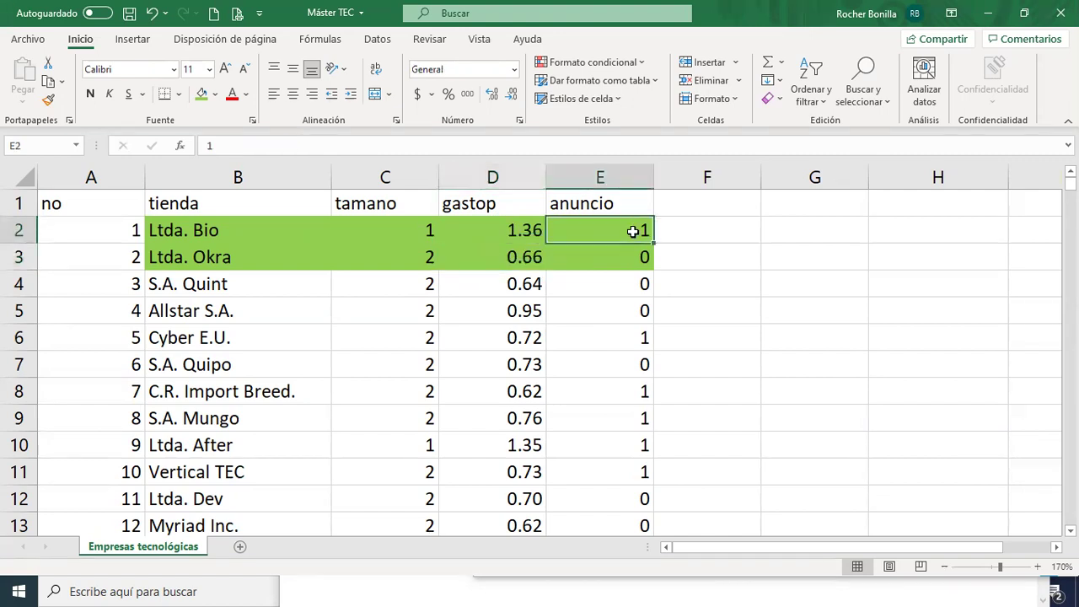
key("alt+Tab")
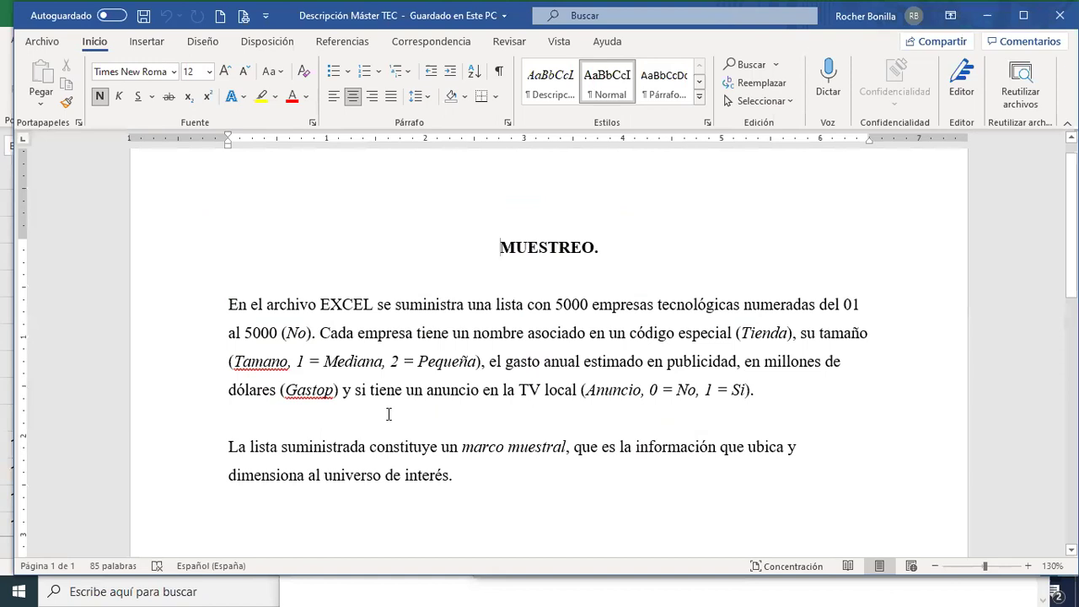
left_click_drag(343, 392, 562, 399)
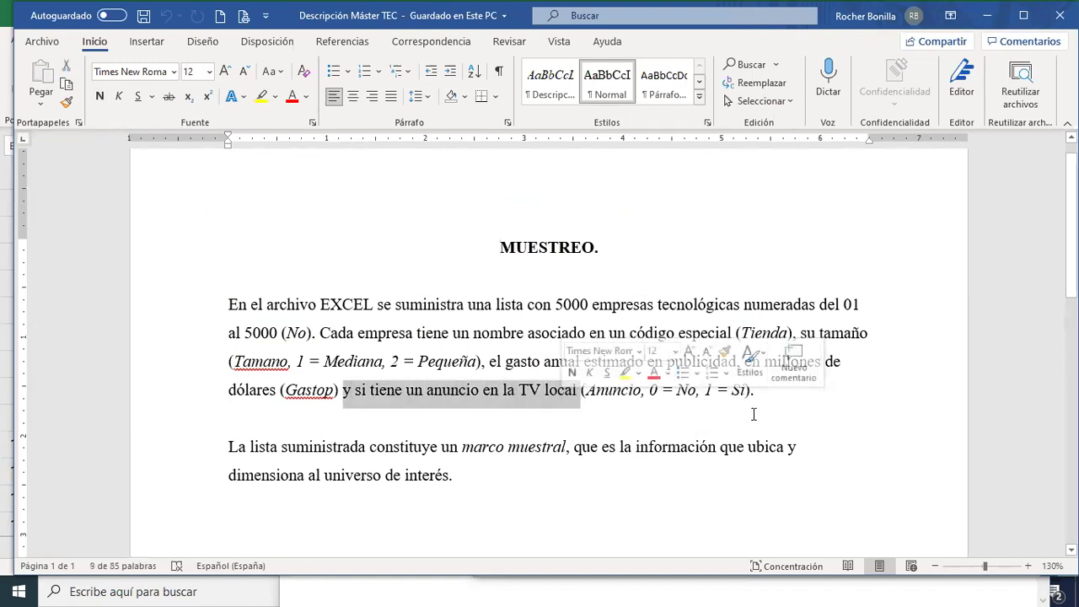
left_click(651, 409)
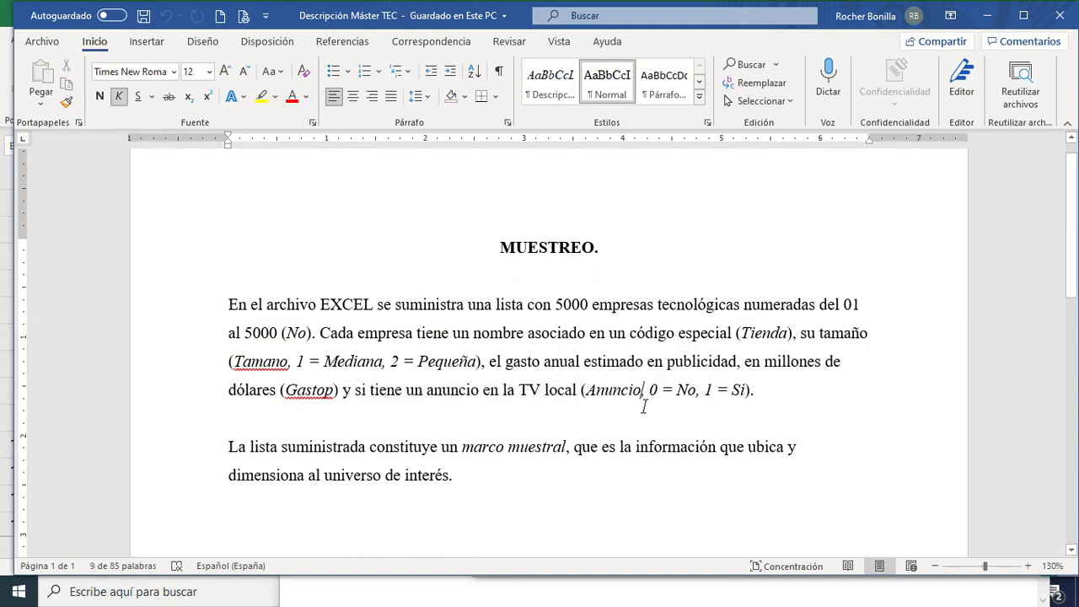
double_click(657, 408)
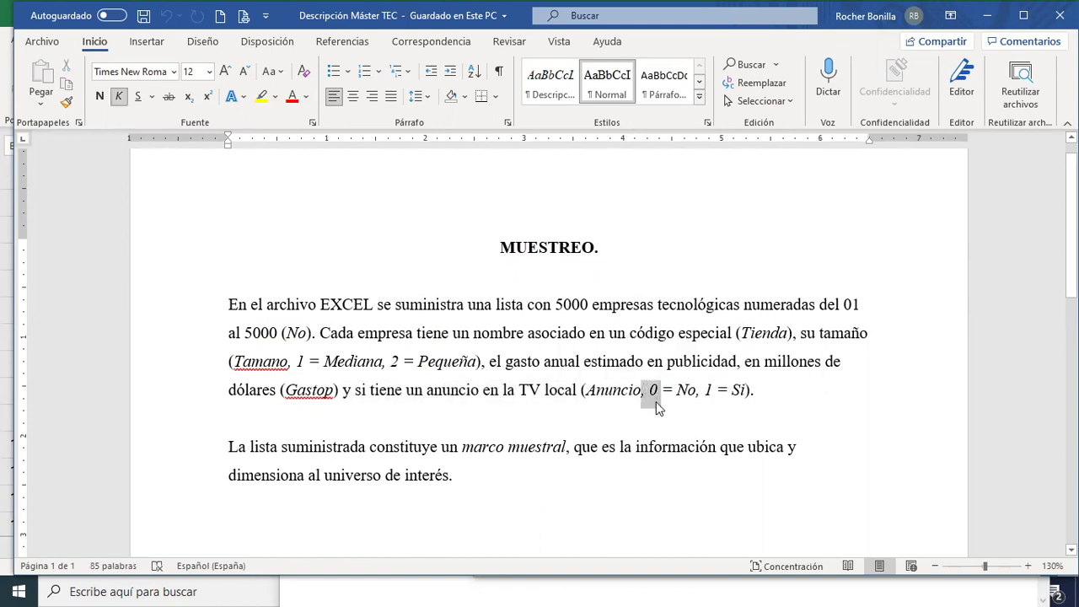
left_click(727, 394)
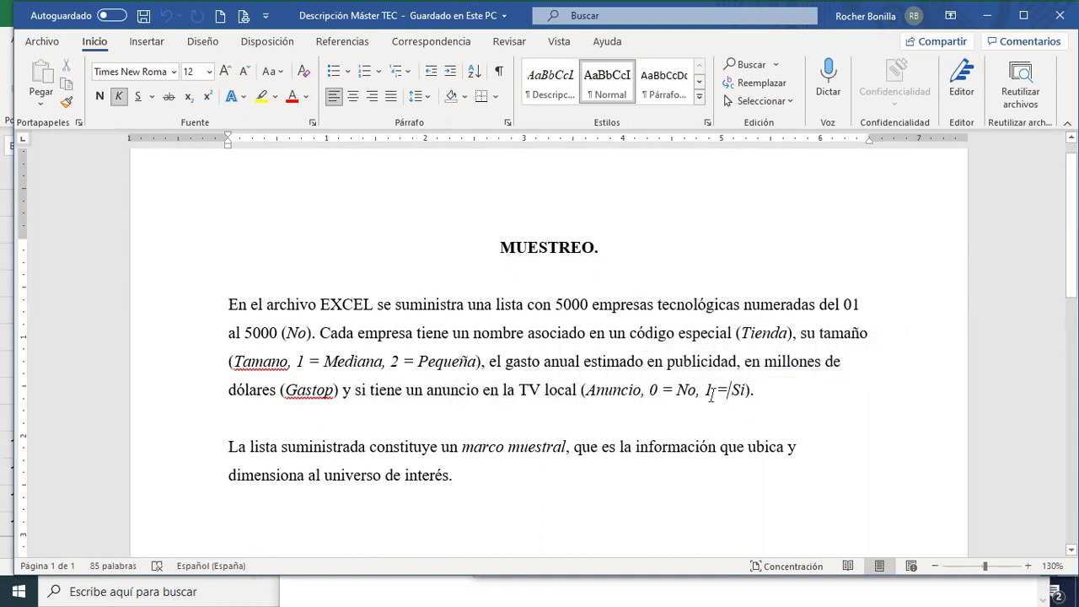
left_click(772, 391)
Return to the Máster TEC workbook in Excel and match Ltda. Bio and Ltda. Okra with their anuncio values.
key("alt+Tab")
left_click(194, 232)
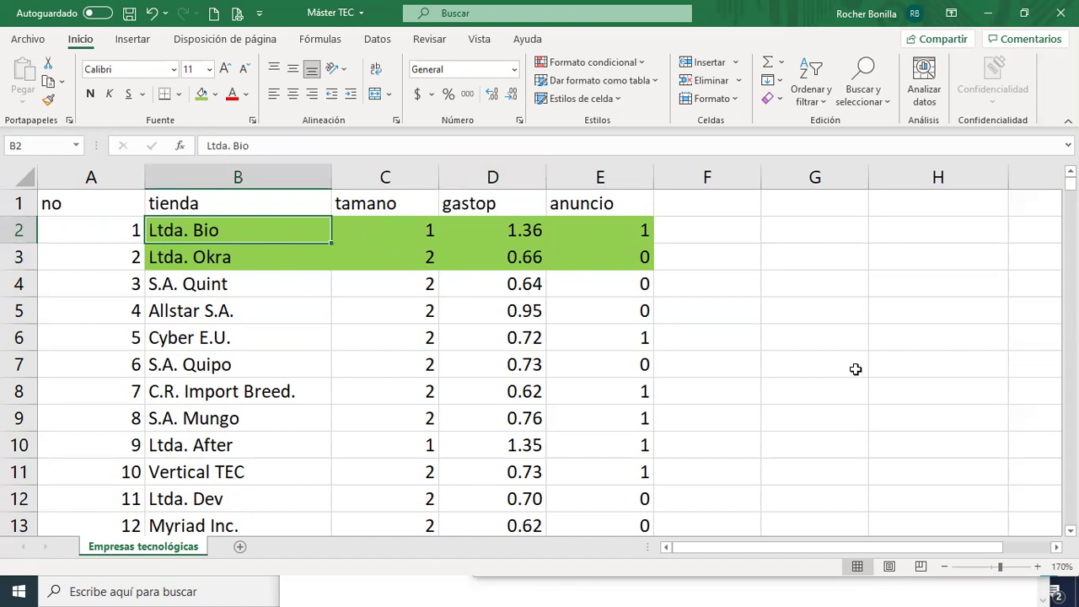
left_click(621, 225)
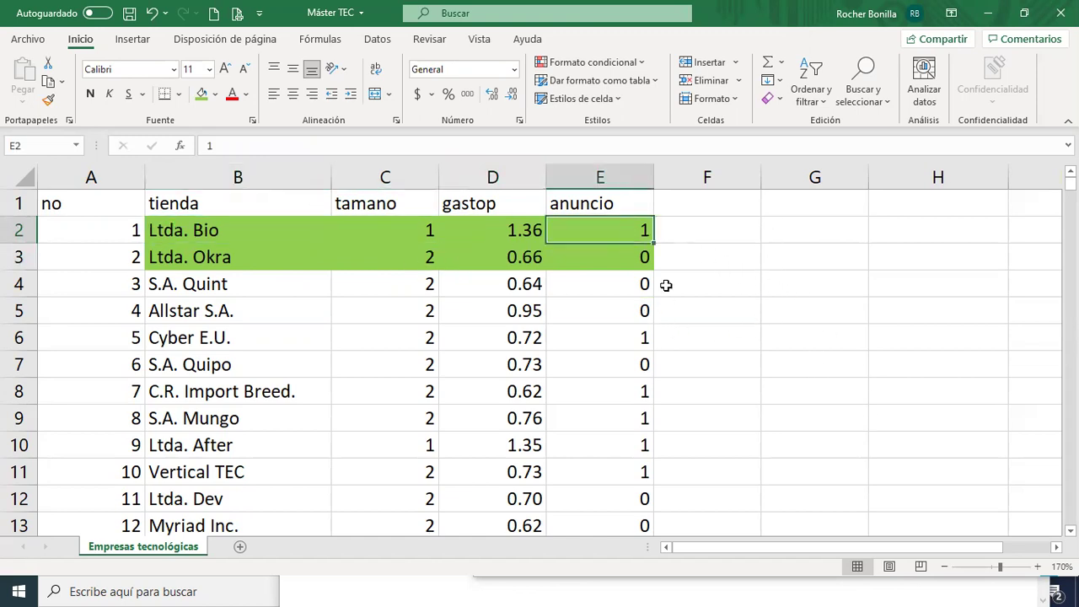
left_click(195, 255)
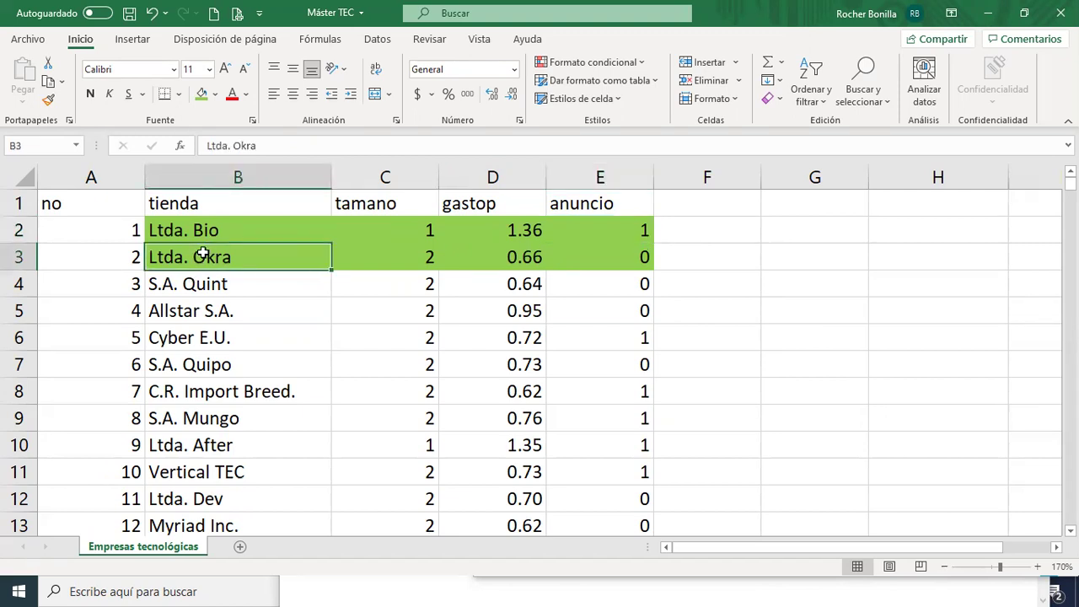
left_click(615, 256)
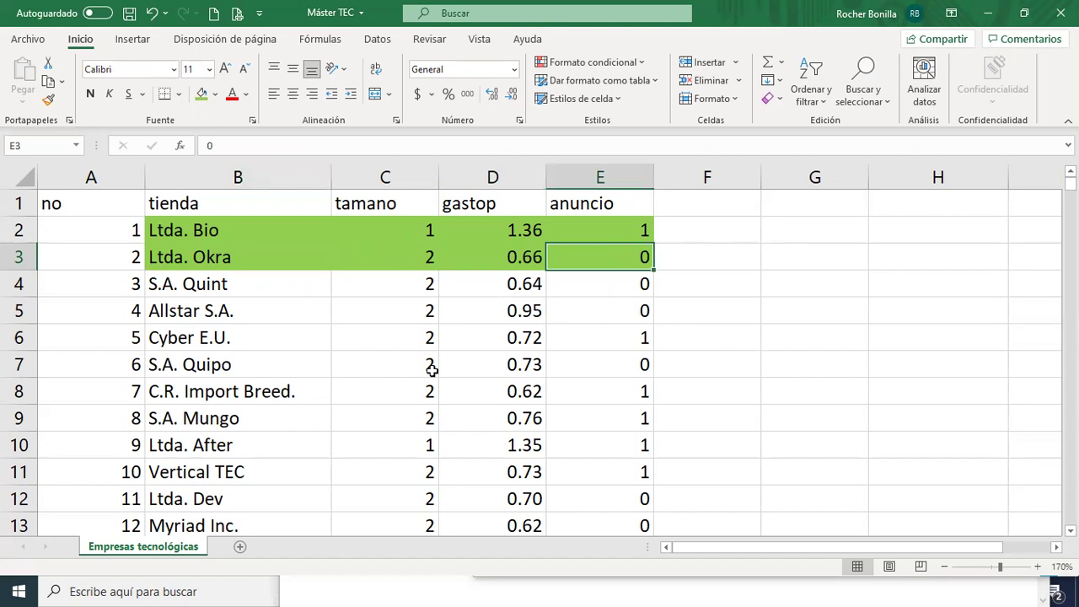
Remove the green fill from the Ltda. Bio and Ltda. Okra rows, columns tienda to anuncio.
left_click_drag(165, 226, 641, 257)
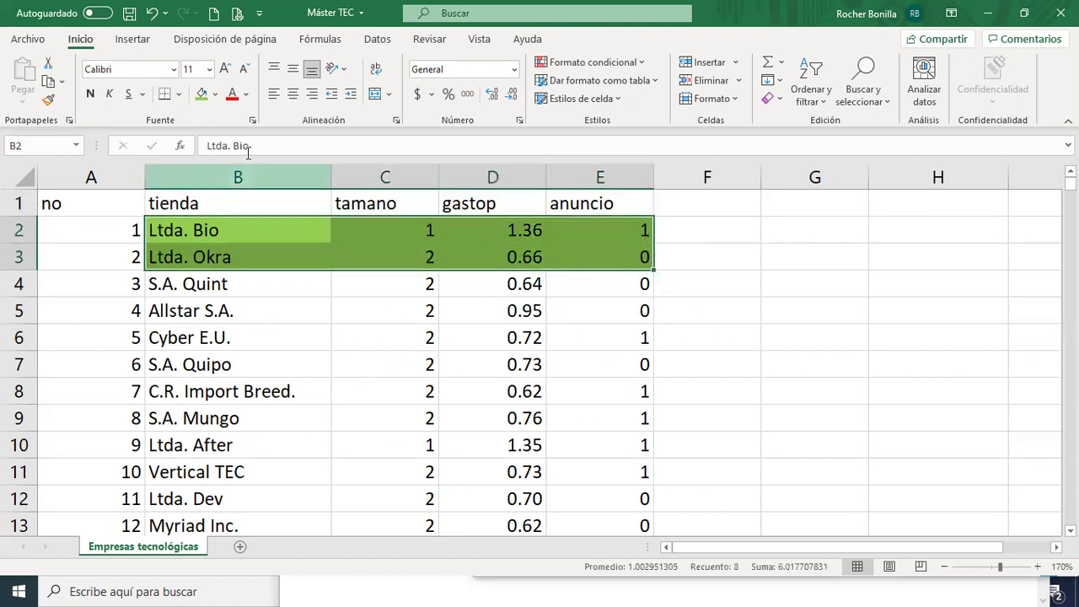
left_click(215, 94)
left_click(223, 266)
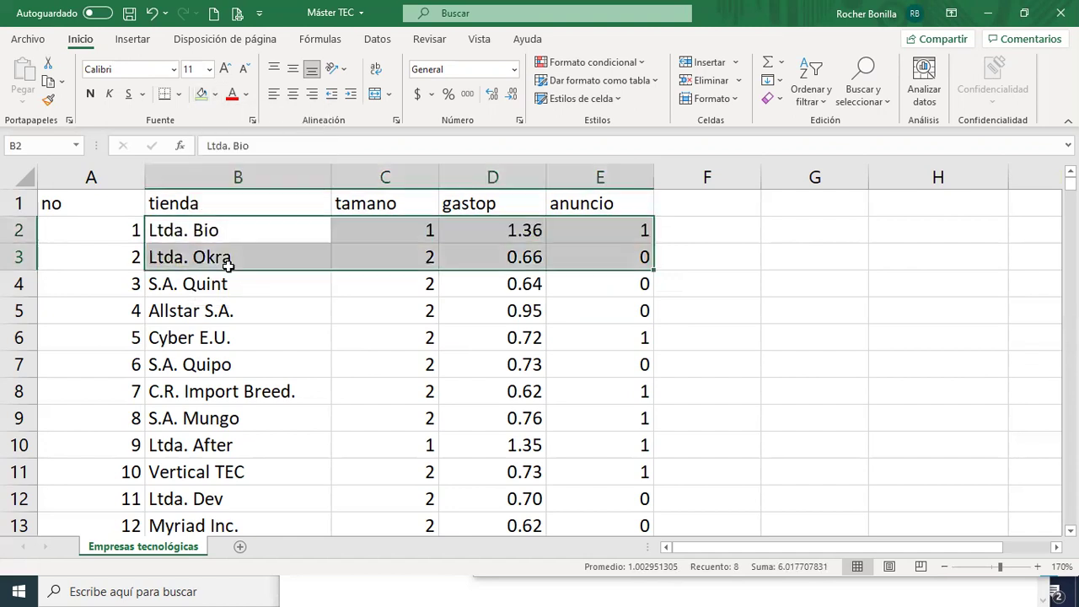
Review the no column by selecting numbers 1 to 6, and the tienda column from its header to Ltda. Okra.
left_click(99, 229)
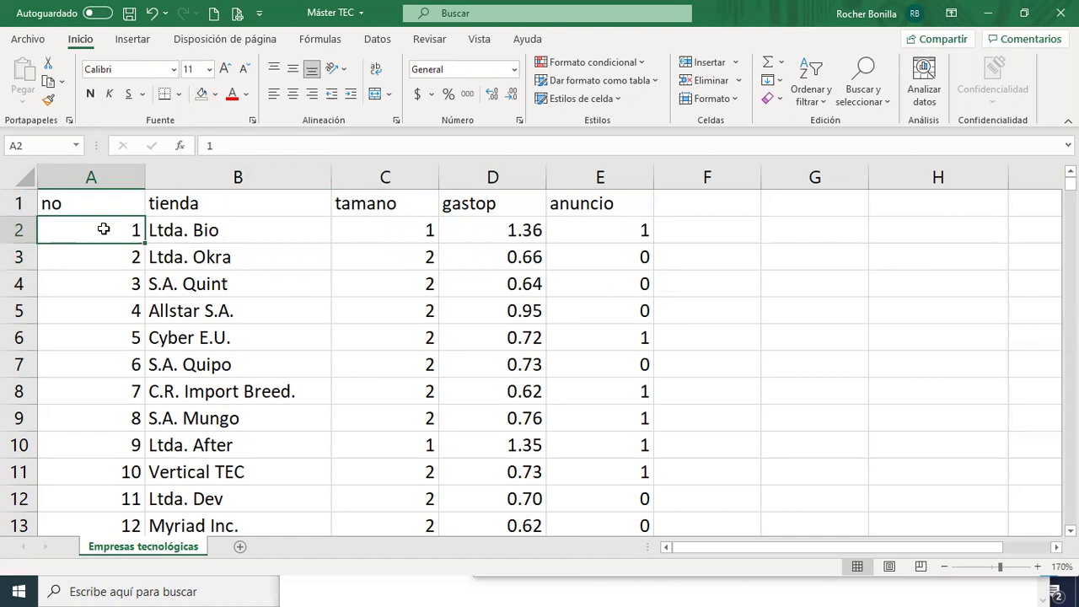
left_click_drag(93, 235, 87, 369)
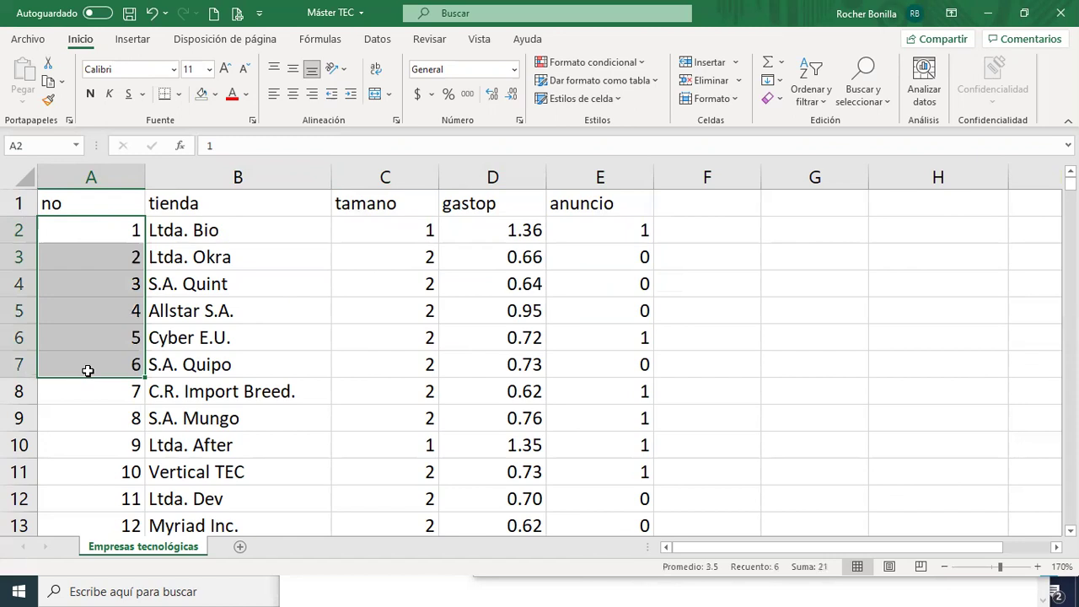
left_click(220, 211)
left_click_drag(220, 209, 232, 270)
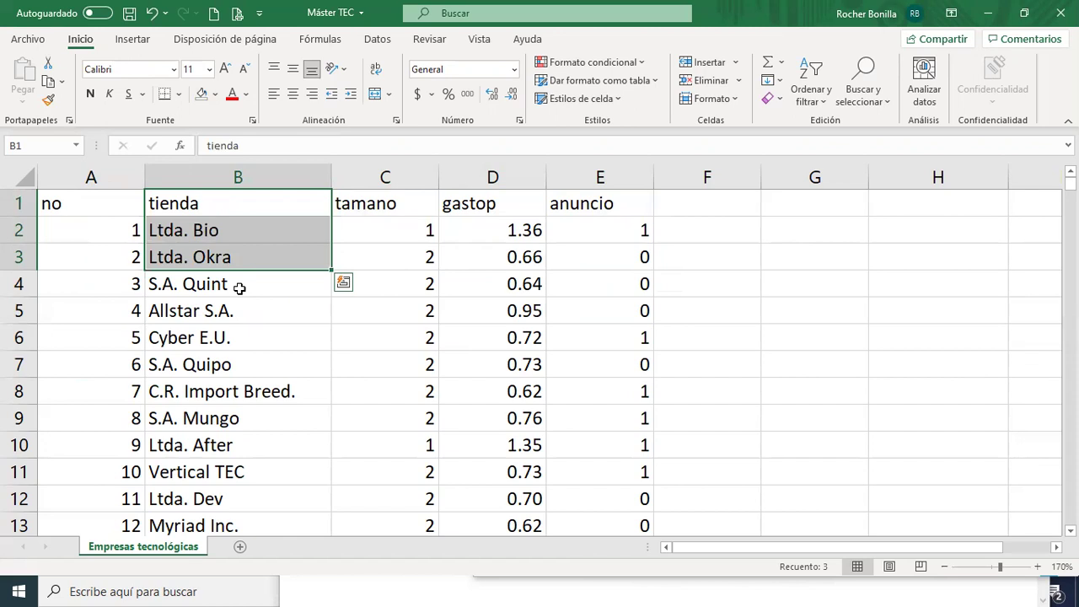
Recheck the Tamano codes in the Word description against the workbook's tamano header and Ltda. Bio's value.
left_click(385, 210)
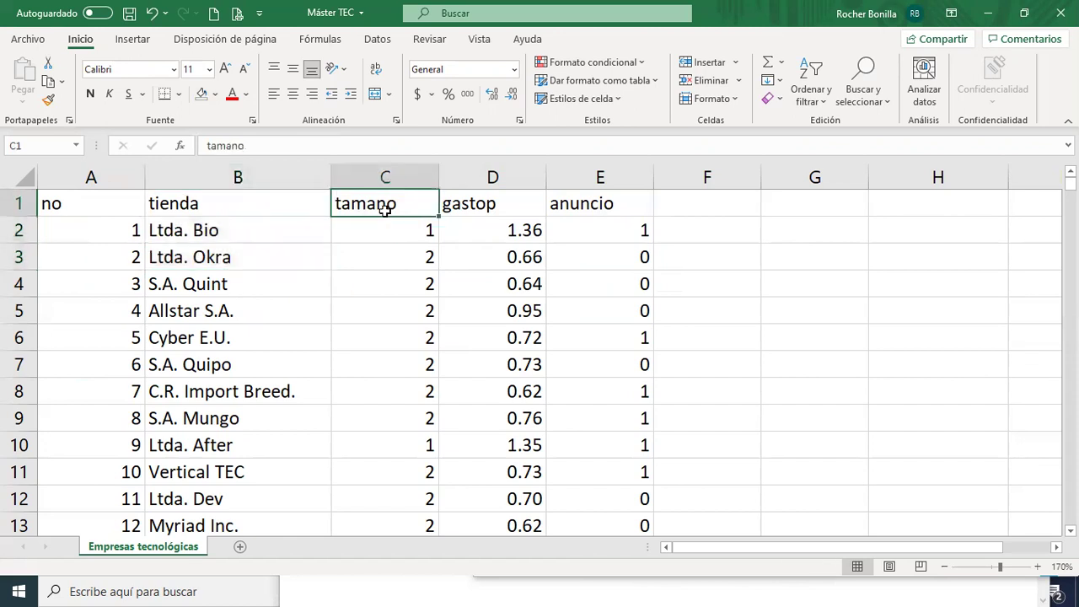
key("alt+Tab")
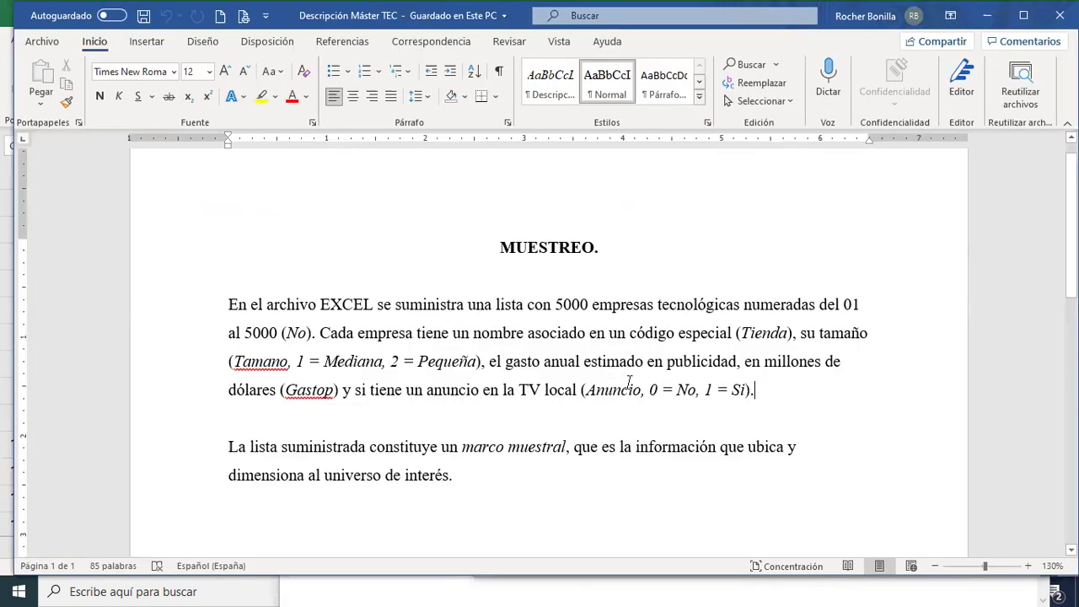
key("alt+Tab")
left_click(398, 239)
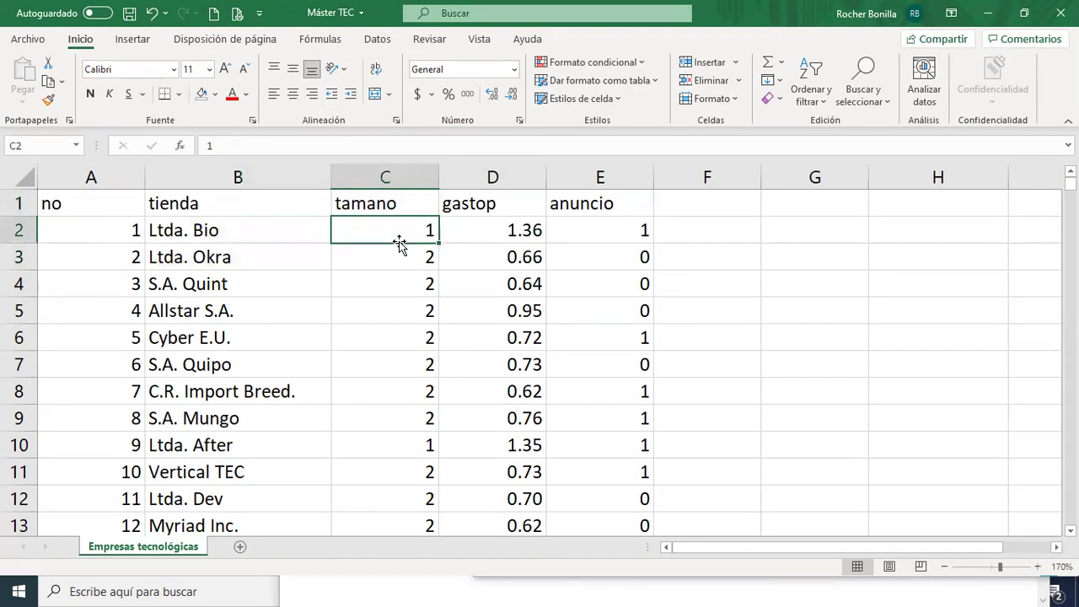
Review Ltda. Bio's gastop value and the anuncio column's header and first two values.
left_click(511, 235)
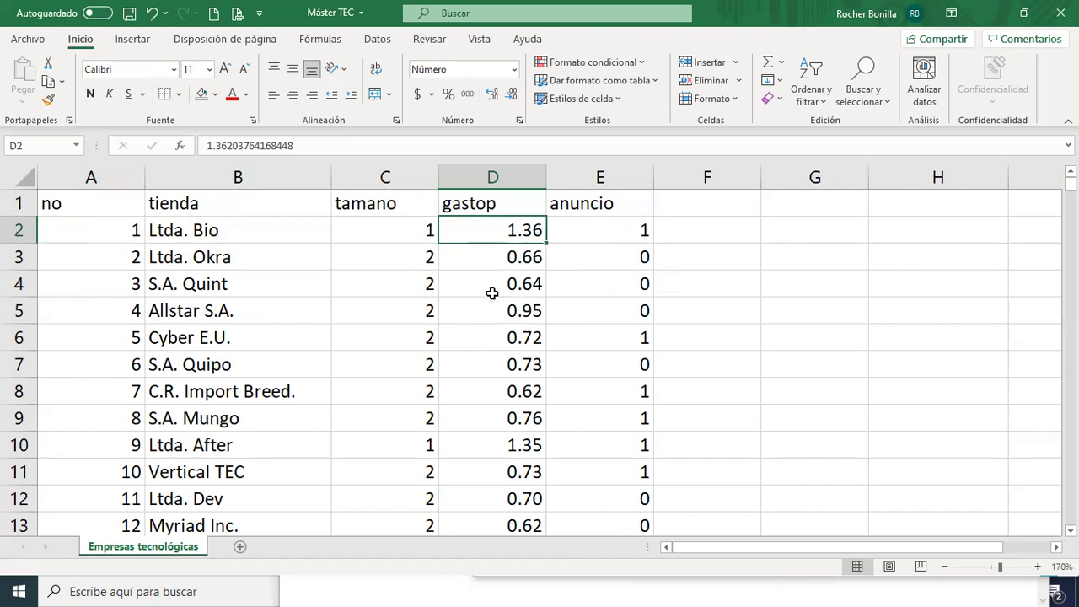
left_click(614, 236)
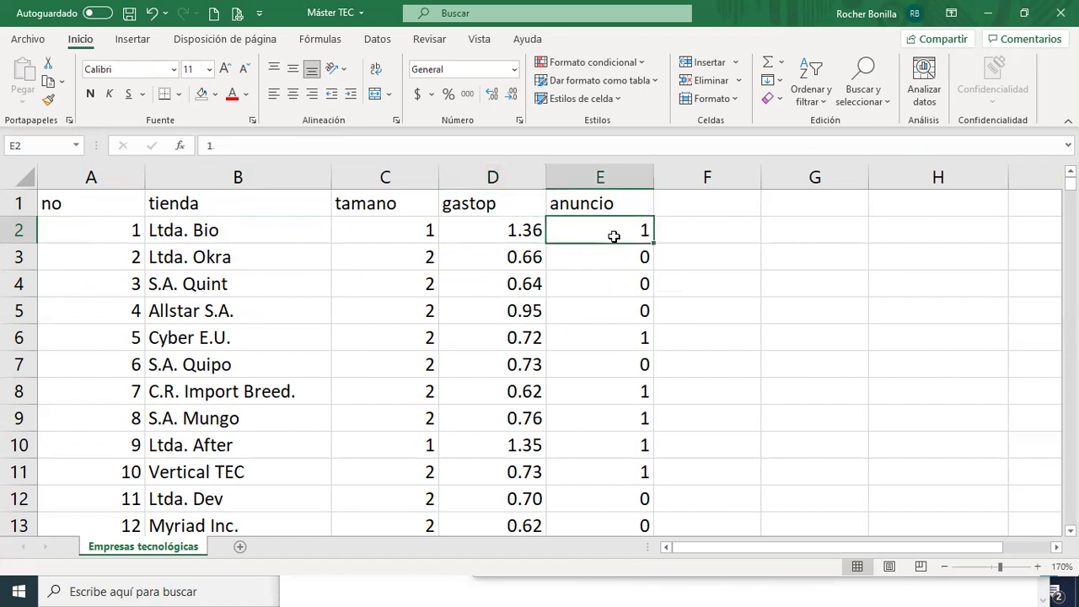
left_click(613, 208)
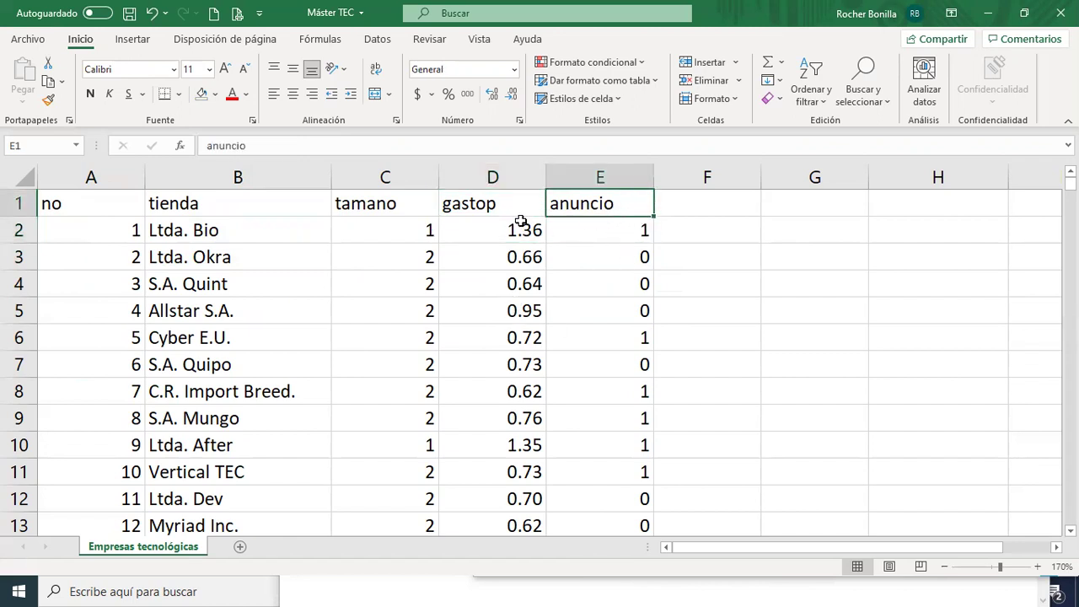
left_click(645, 255)
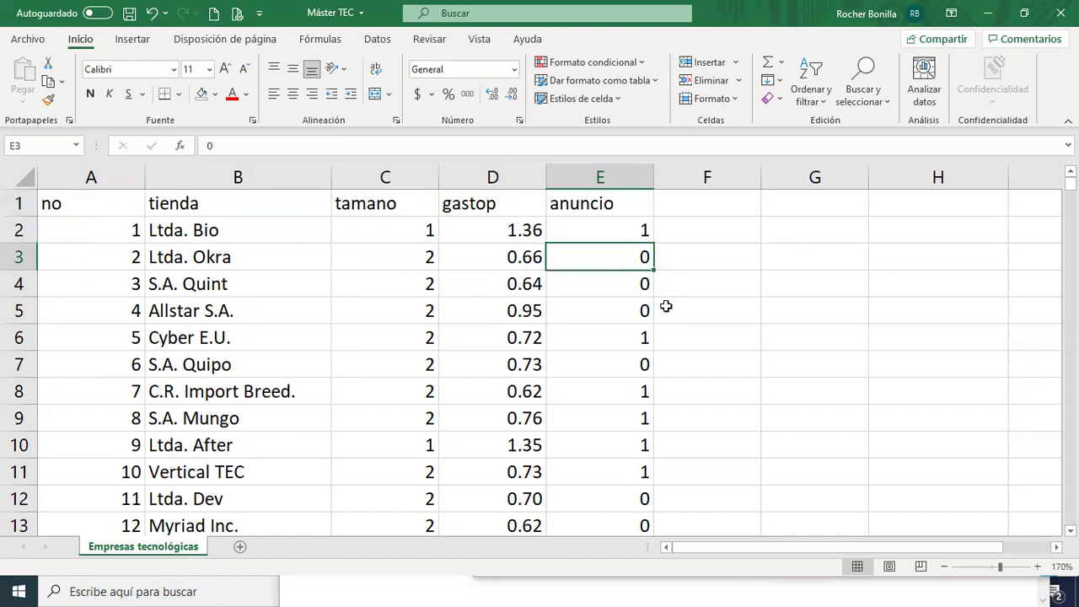
Switch to the Word description of Máster TEC and read the paragraph defining the list as a marco muestral.
key("alt+Tab")
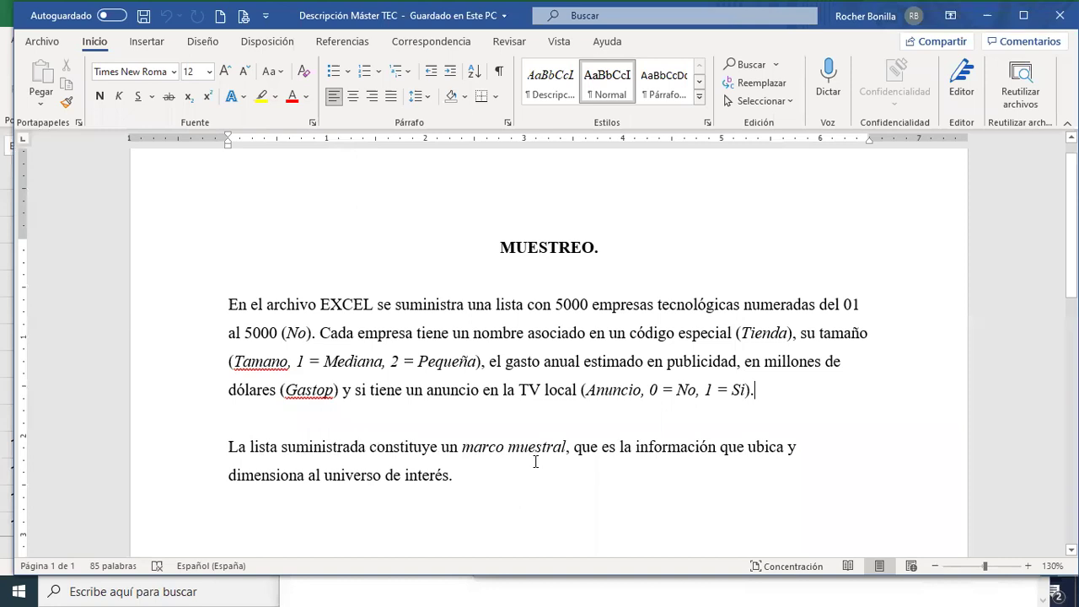
scroll(535, 462, "down", 2)
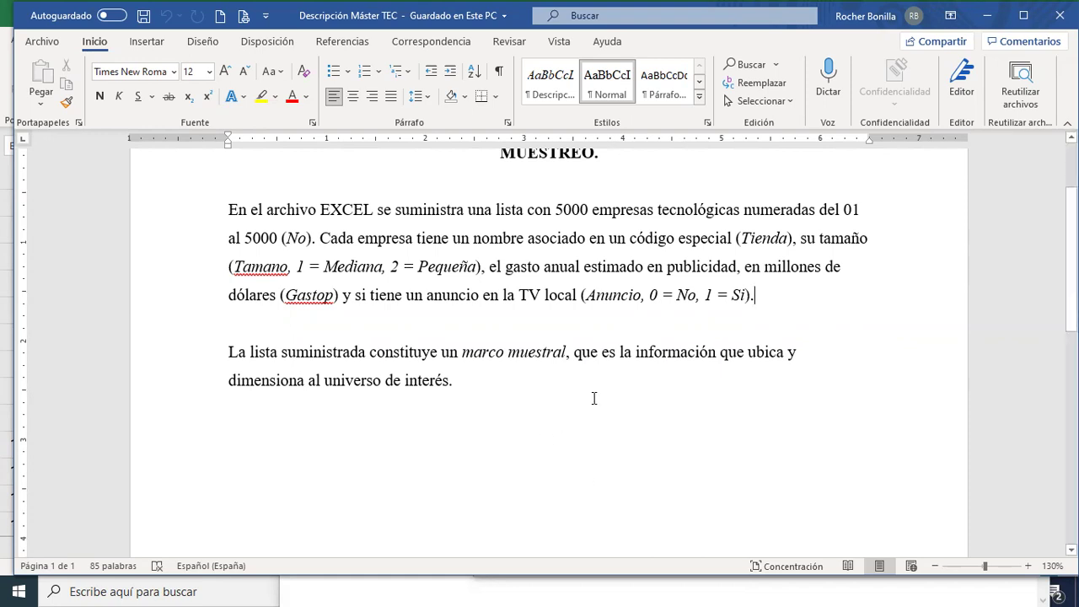
scroll(582, 366, "down", 3)
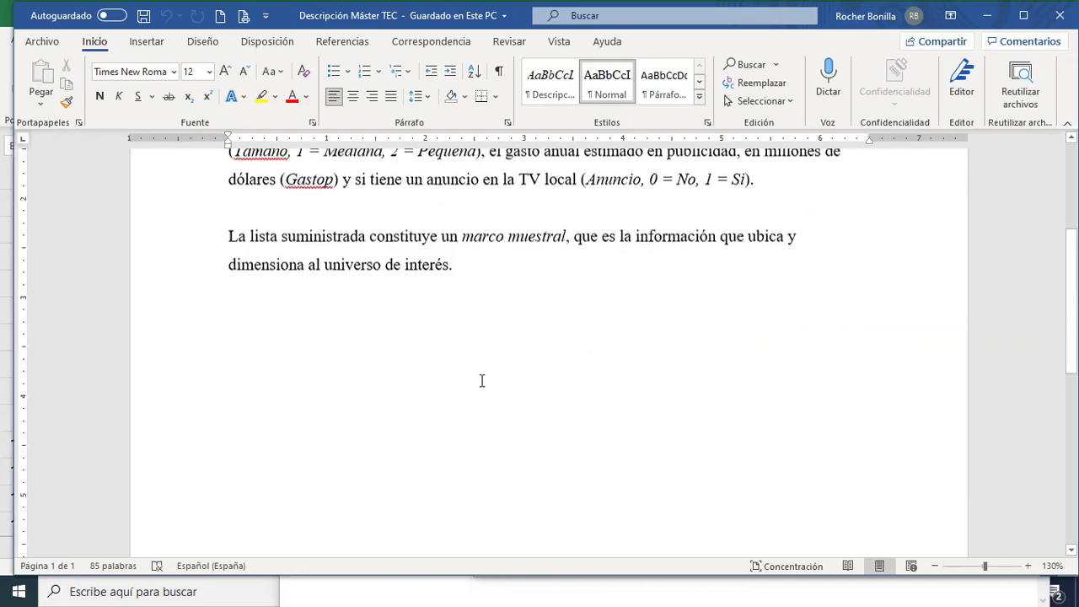
scroll(556, 337, "up", 3)
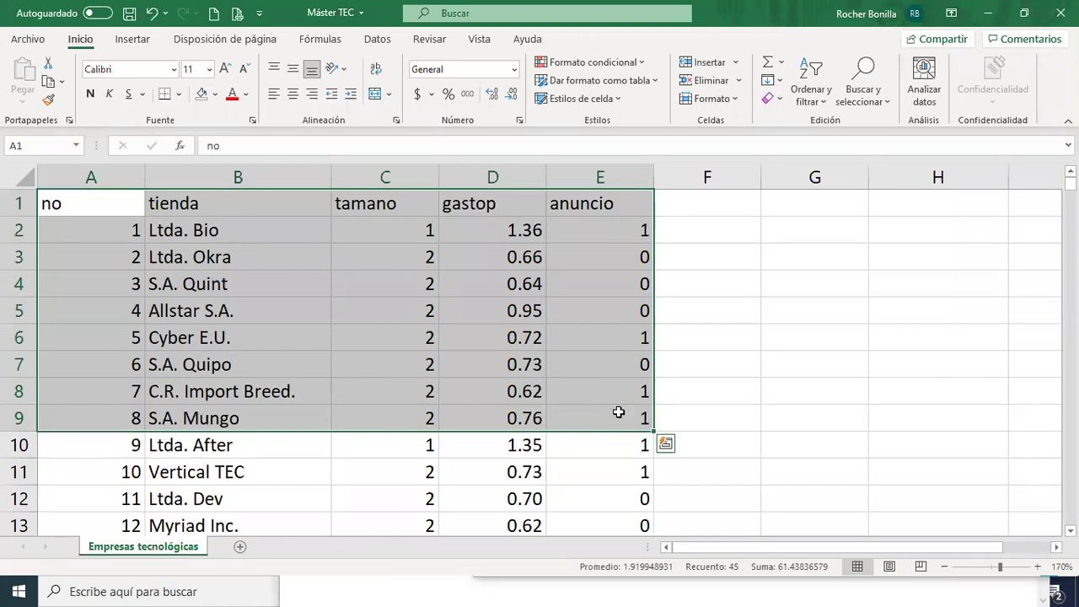
Review the sampling frame in the Máster TEC workbook, selecting Cyber E.U.'s gastop value, Ltda. Okra, the no header and S.A. Quint.
left_click(510, 346)
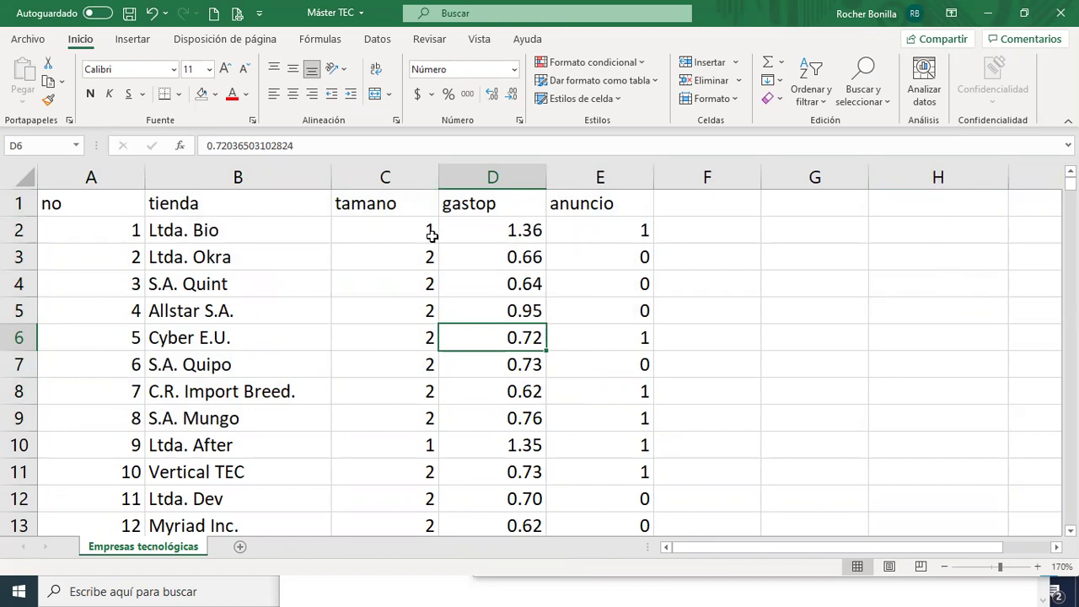
left_click(291, 261)
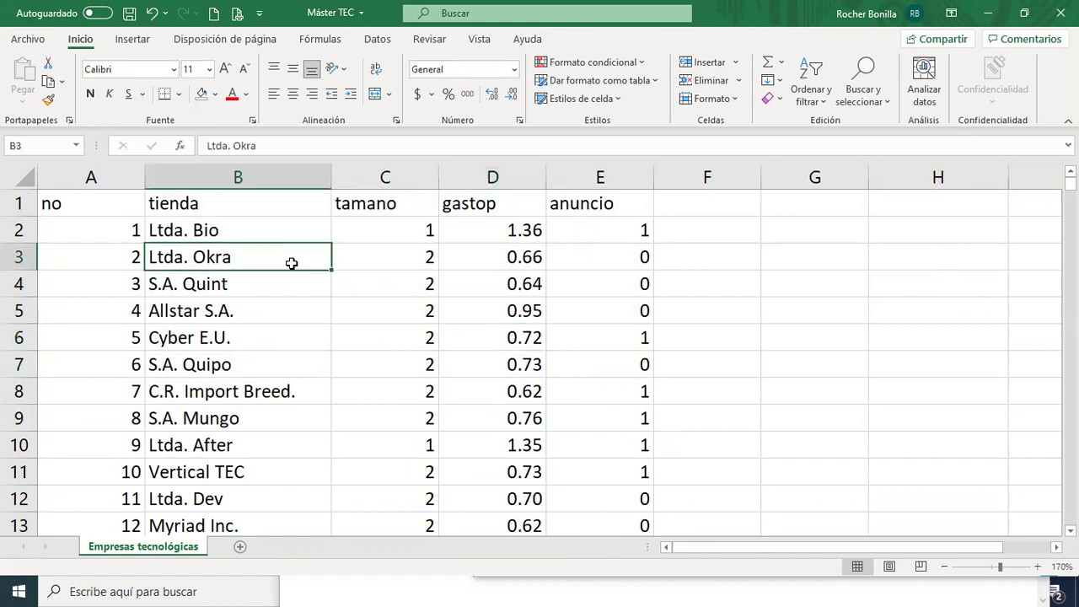
left_click(86, 211)
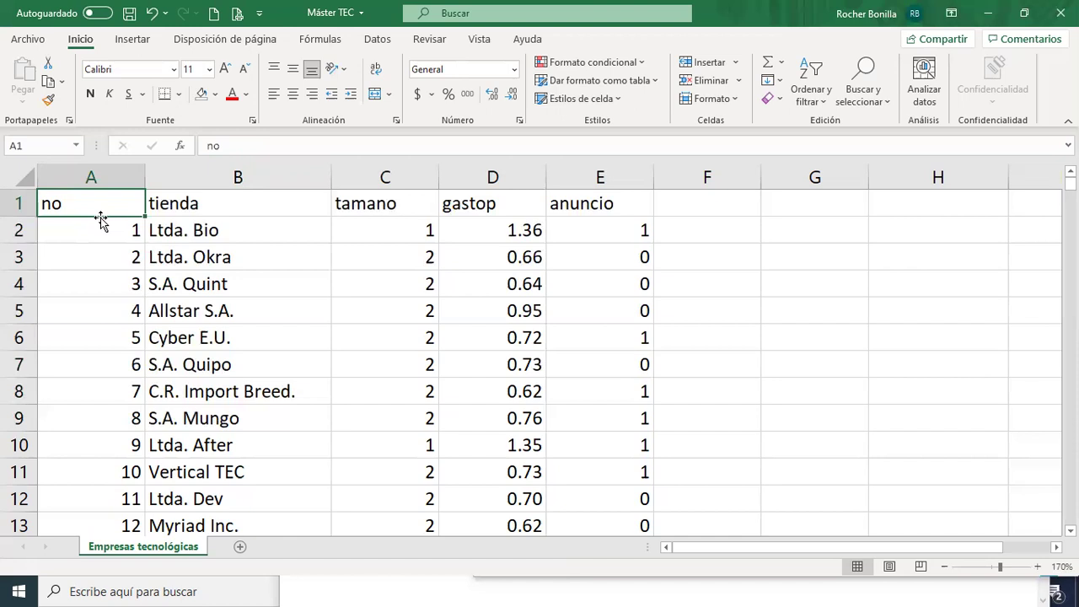
left_click(272, 279)
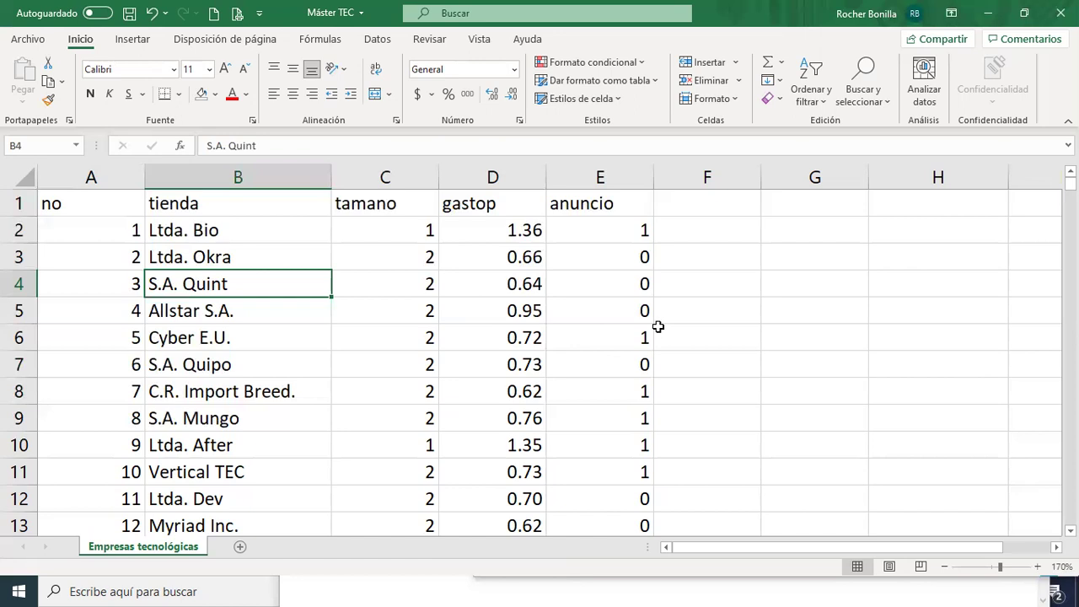
scroll(428, 399, "down", 1)
scroll(448, 424, "up", 1)
Switch to the tecDigital course page in Firefox and look through the Recursos downloads of the first week.
key("alt+Tab")
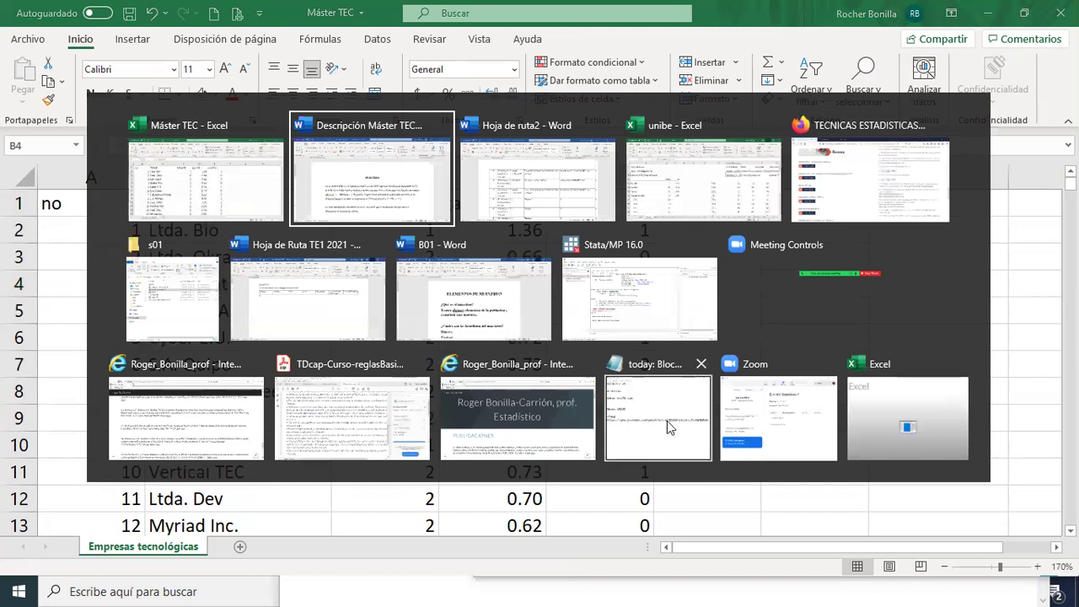
key("alt+Tab")
key("alt+Tab")
key("alt+Tab")
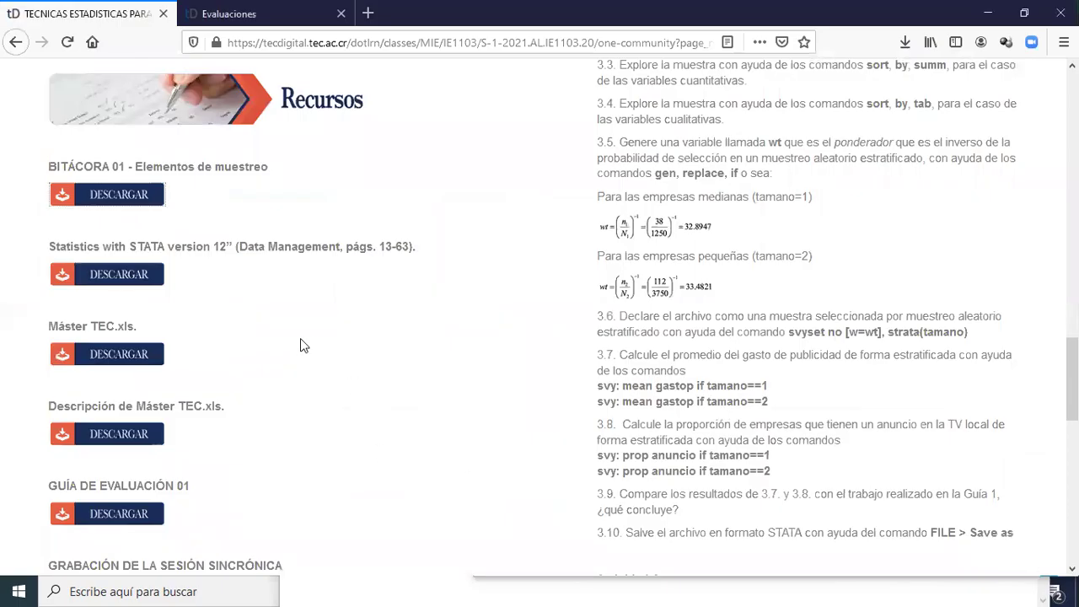
scroll(302, 348, "down", 3)
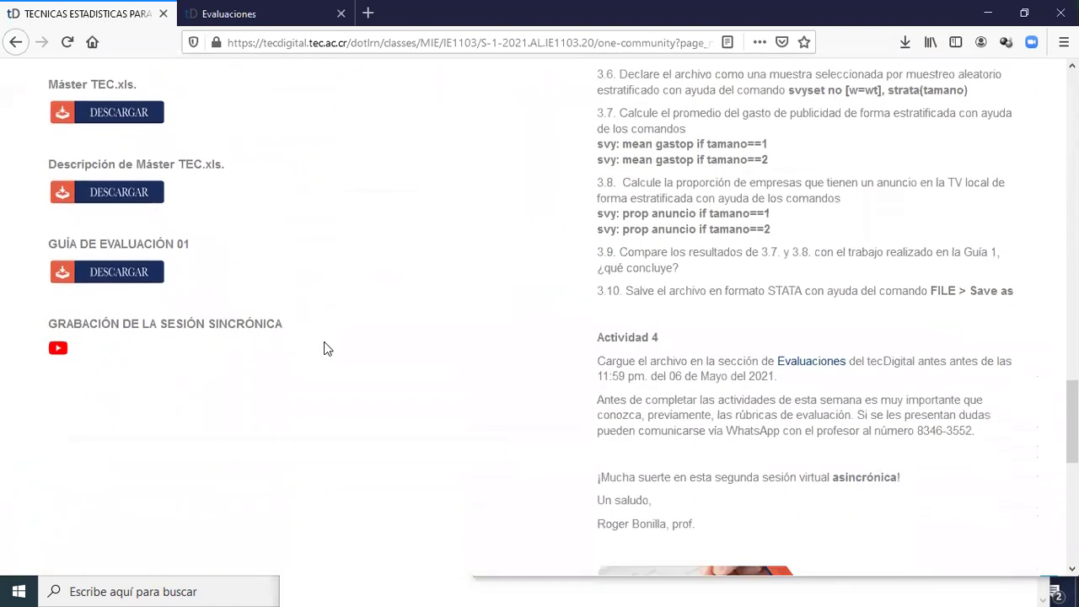
scroll(326, 342, "up", 6)
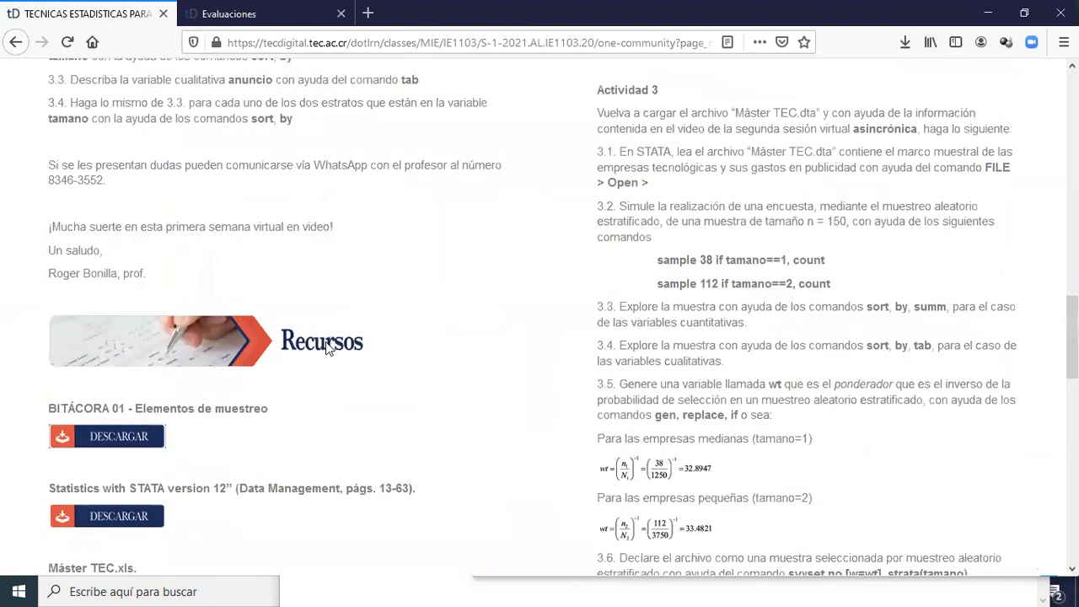
Review the first week's Ruta de aprendizaje on the course page, from its introduction to the Actividad 2 instructions.
scroll(329, 349, "up", 6)
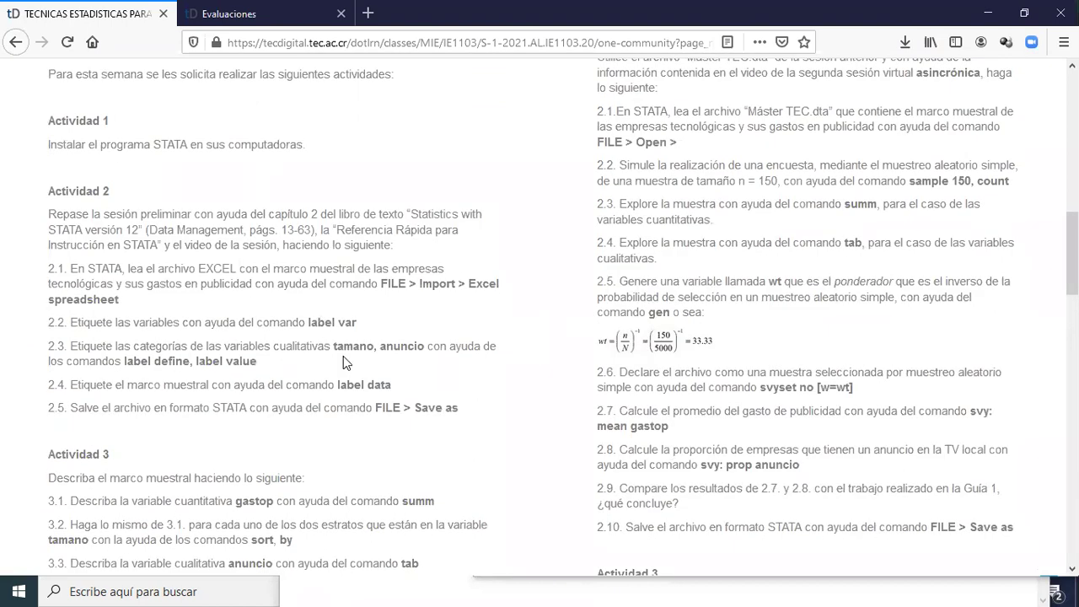
scroll(344, 358, "up", 1)
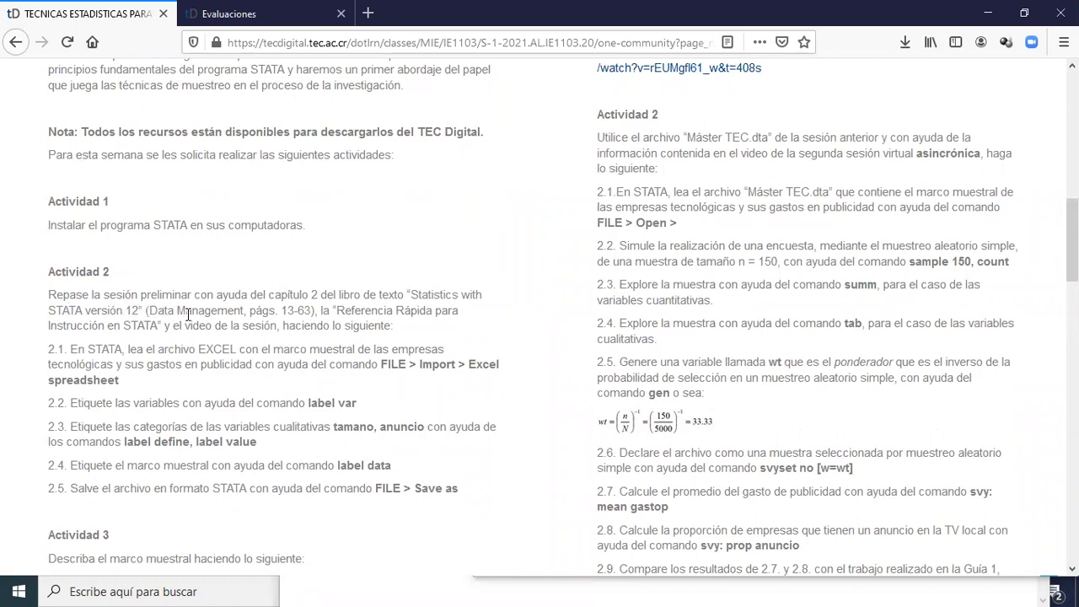
scroll(244, 314, "up", 3)
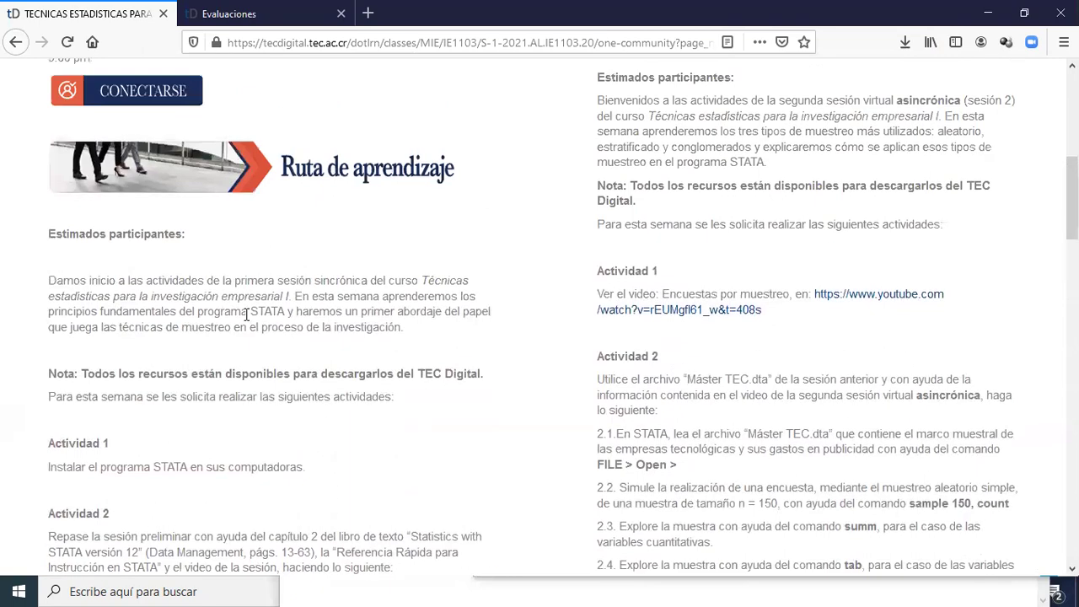
scroll(246, 314, "up", 3)
scroll(248, 319, "down", 6)
scroll(406, 263, "down", 1)
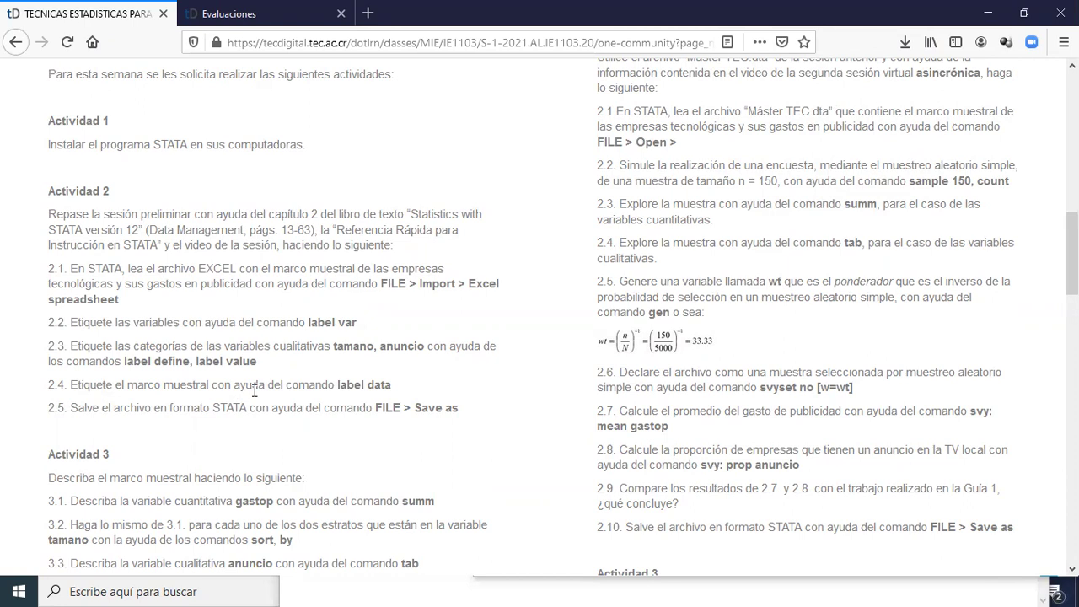
Return to the Máster TEC workbook in Excel and close it without saving the changes.
key("alt+Tab")
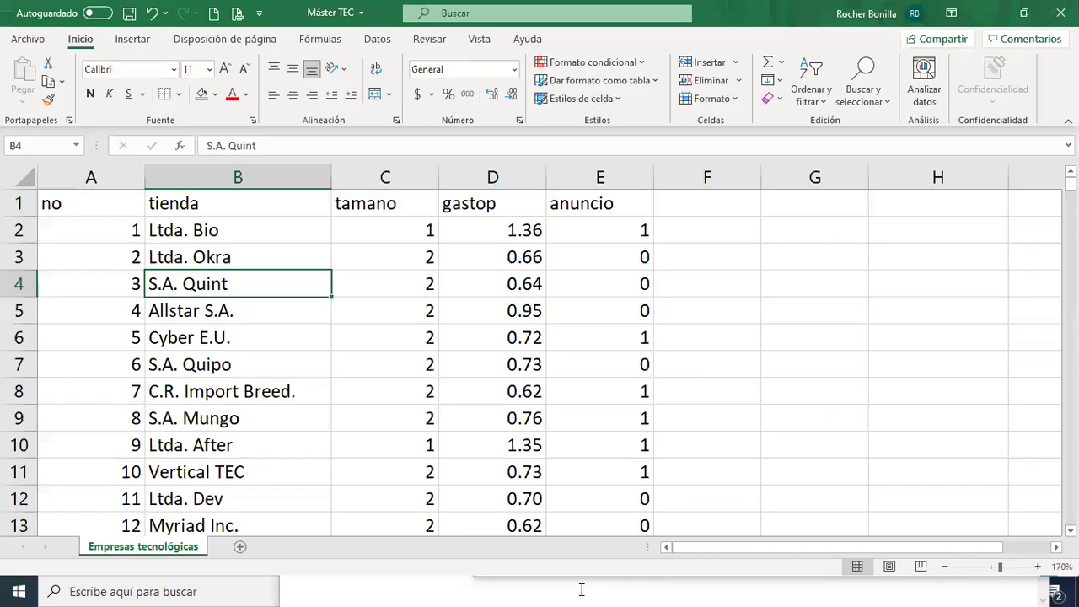
left_click(391, 395)
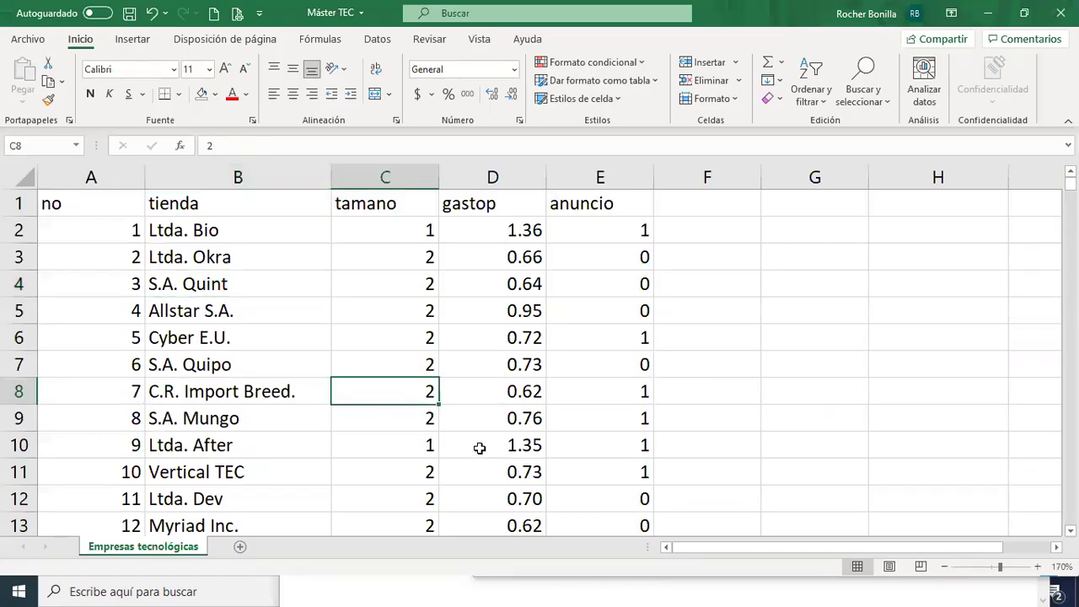
left_click(1061, 12)
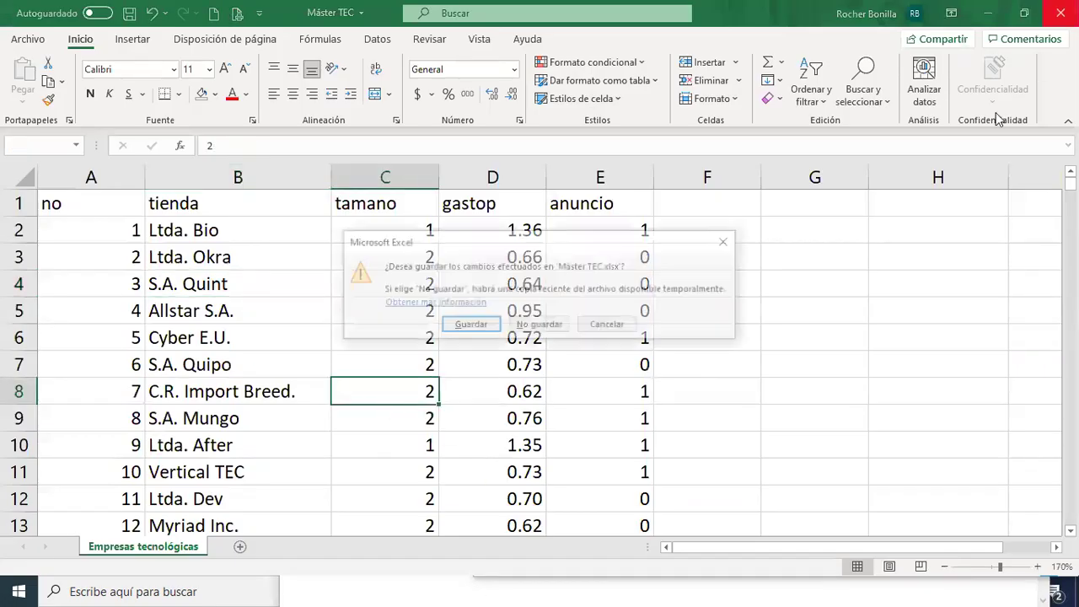
left_click(540, 323)
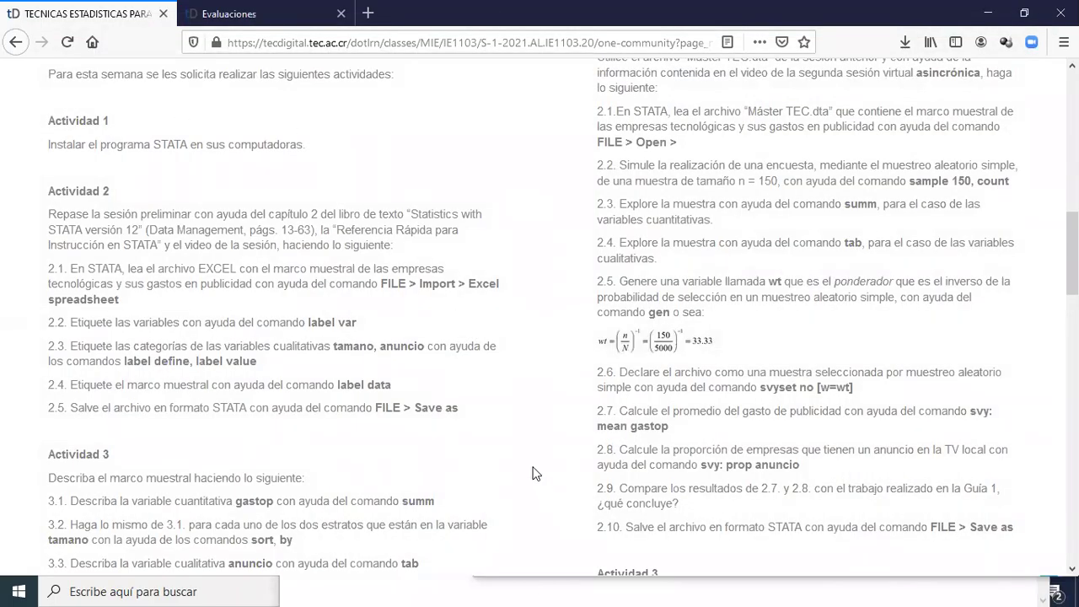
Switch to the Stata/MP 16.0 window.
key("alt+Tab")
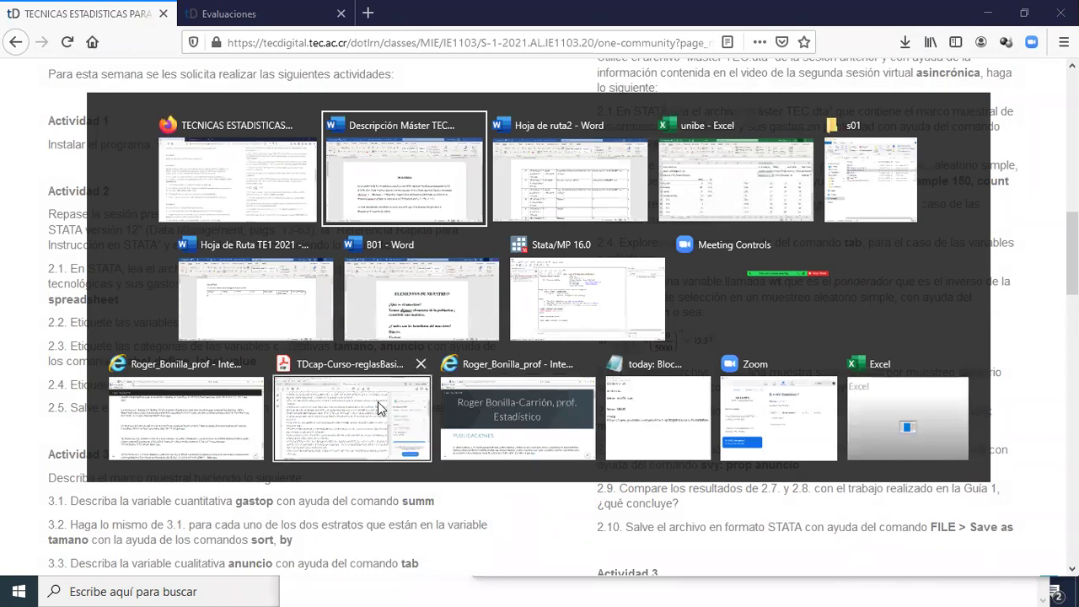
key("alt+Tab")
key("alt+Tab")
key("alt+Tab")
key("alt+Tab")
key("alt+Tab")
key("alt+Tab")
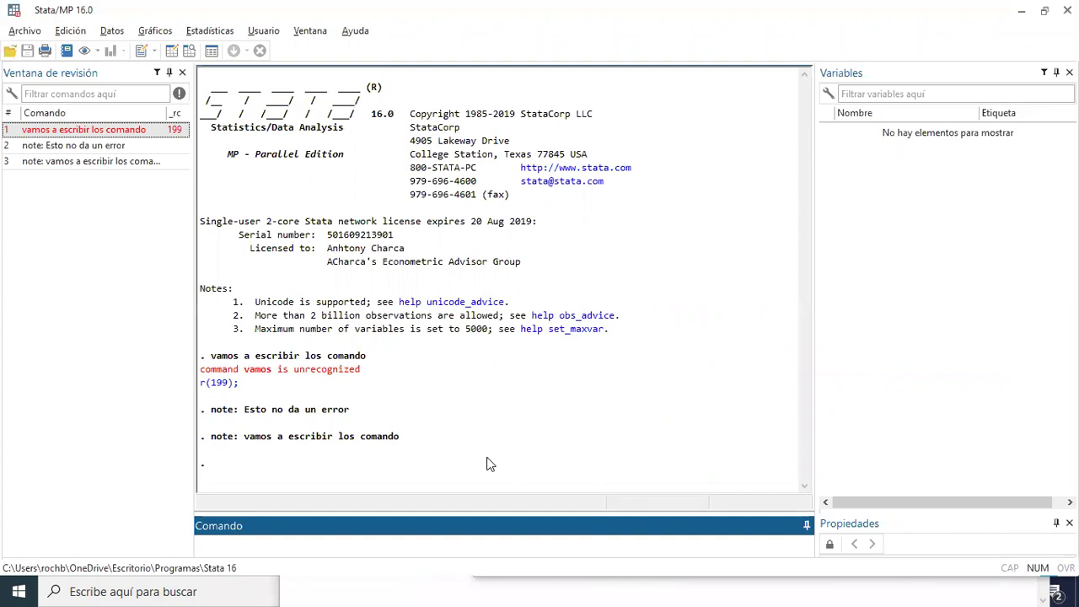
Go back to the course page in Firefox and highlight the FILE > Import > Excel spreadsheet command in instruction 2.1.
key("alt+Tab")
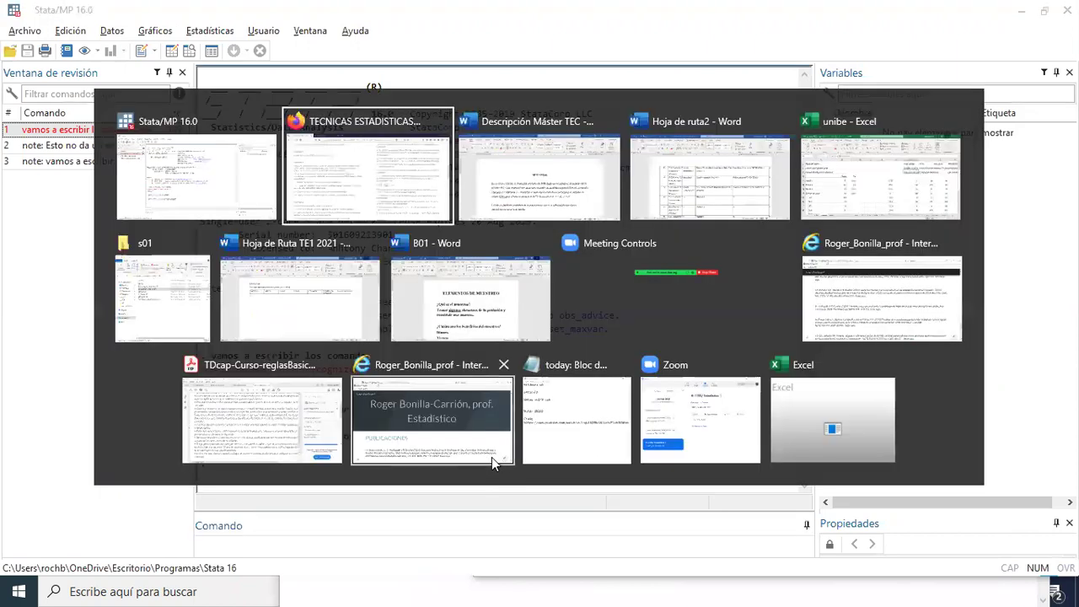
key("alt+Tab")
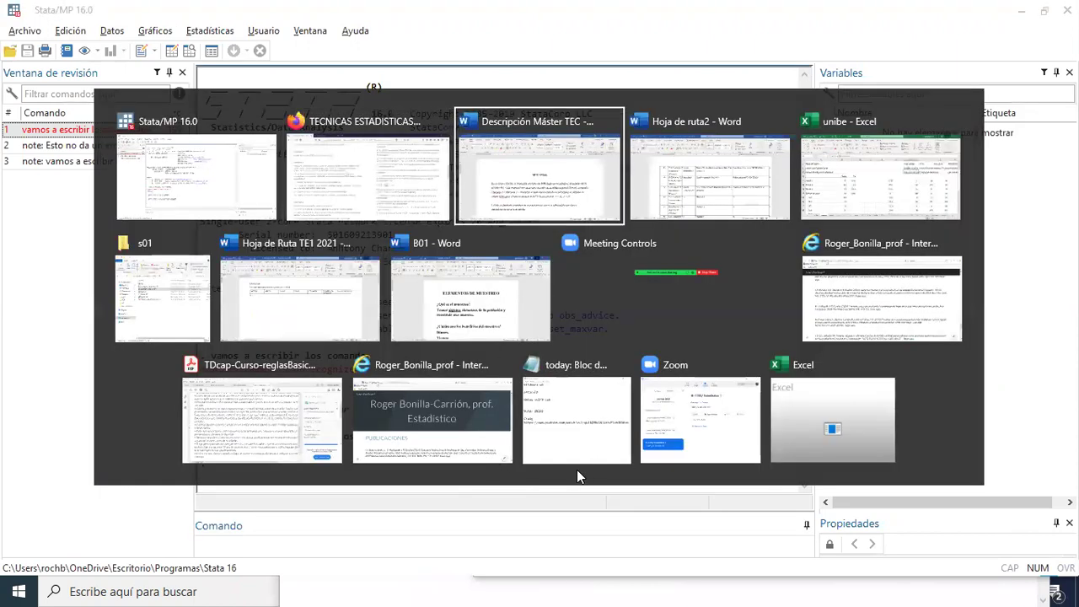
key("alt+Tab")
key("alt+Tab")
key("alt+Tab")
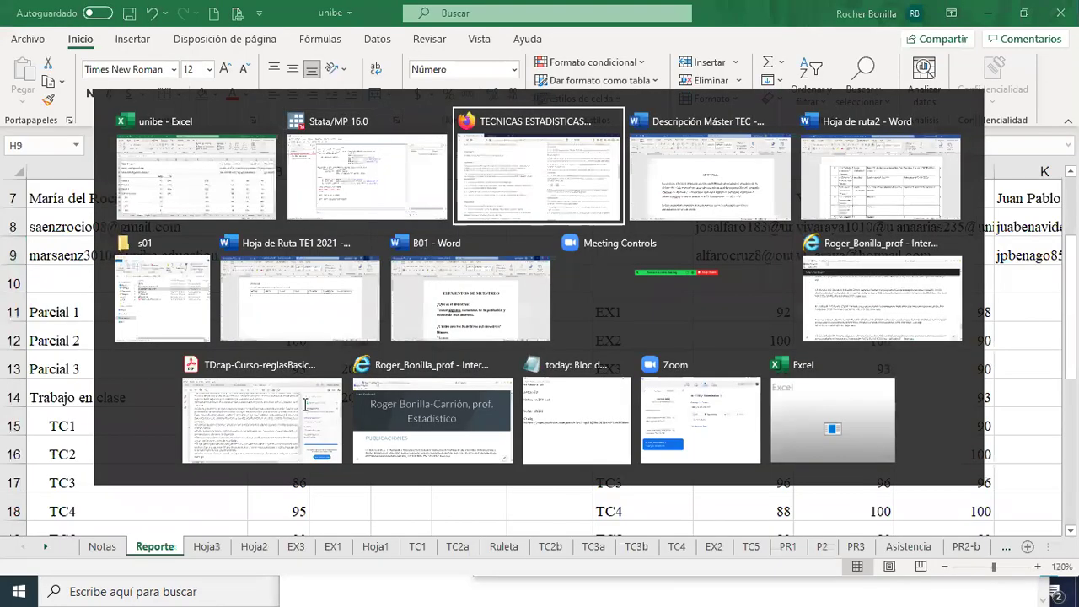
key("alt+Tab")
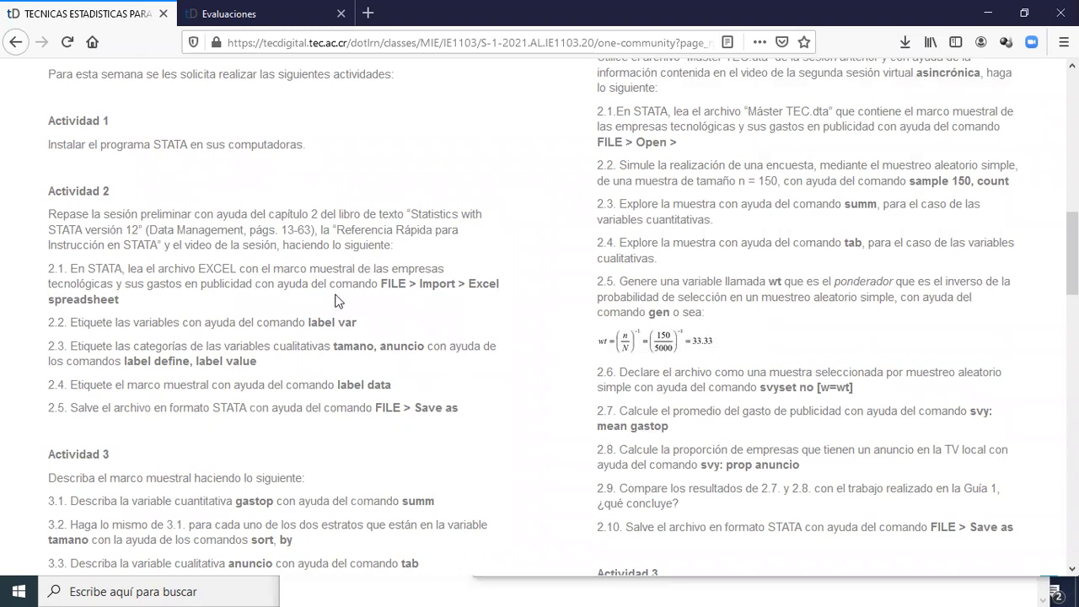
left_click_drag(387, 287, 287, 302)
Switch to the Stata/MP 16.0 window and open the import dialog for Excel spreadsheets.
key("alt+Tab")
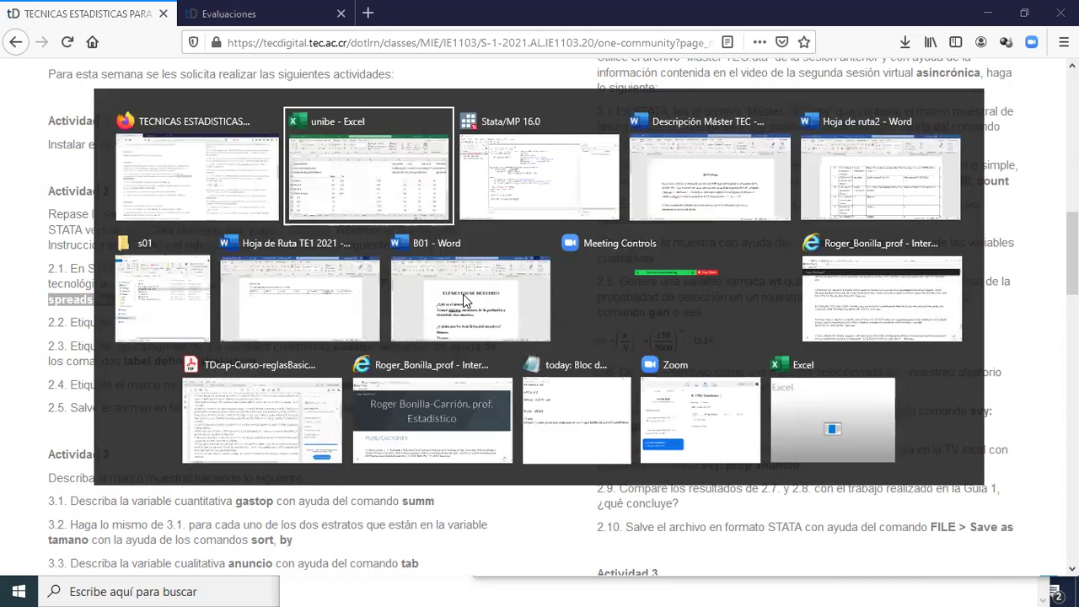
key("Tab")
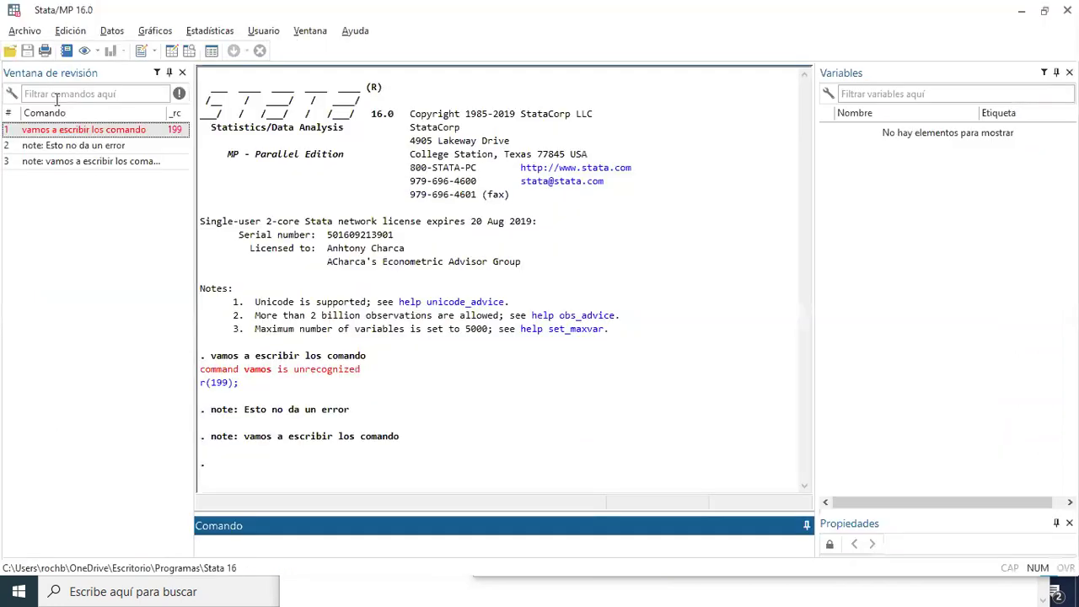
left_click(20, 33)
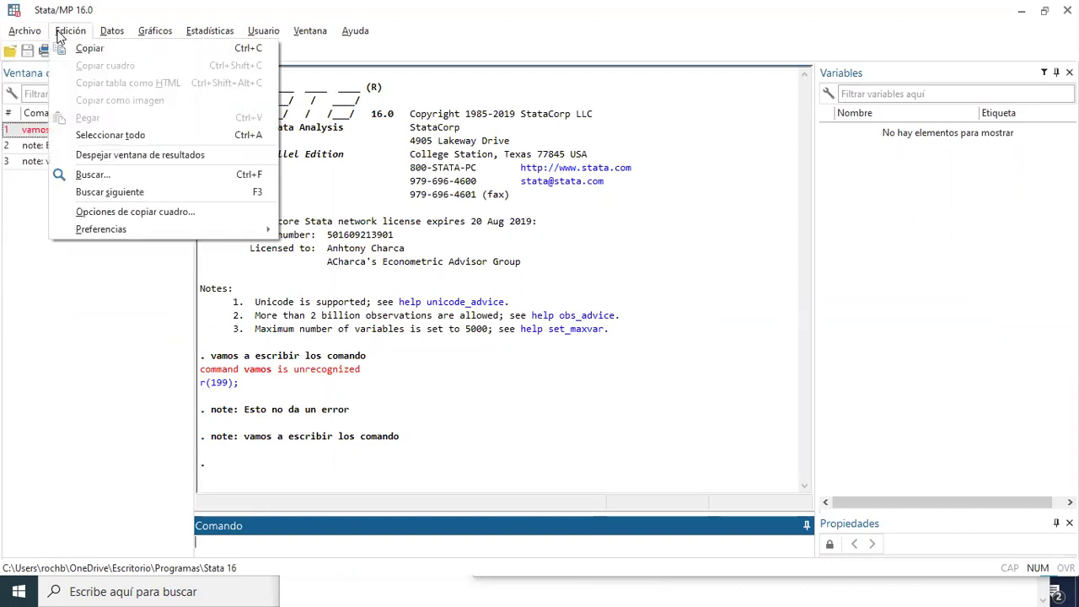
mouse_move(61, 202)
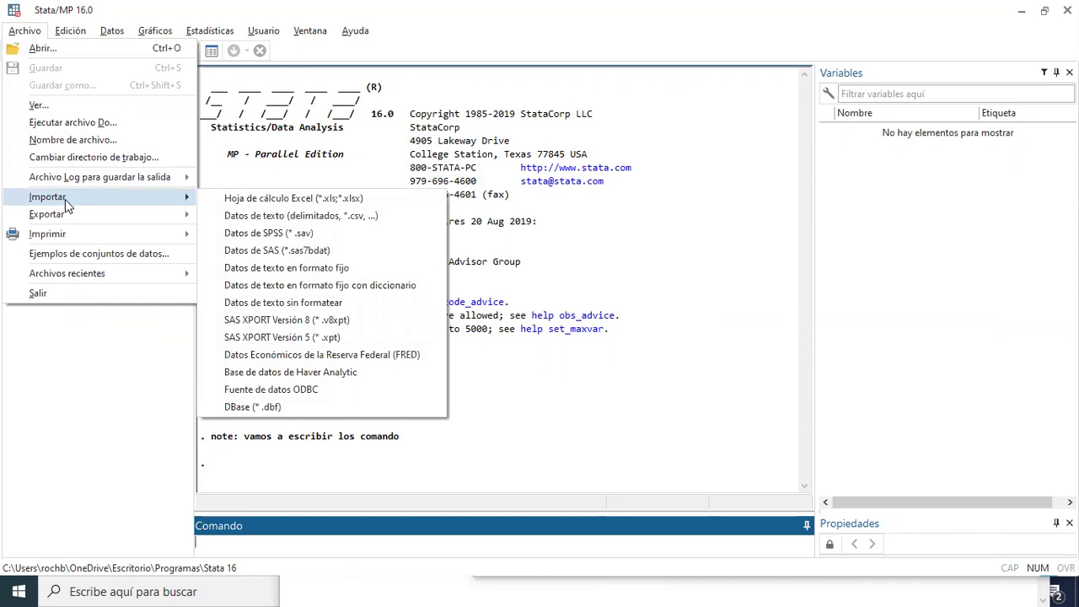
left_click(273, 201)
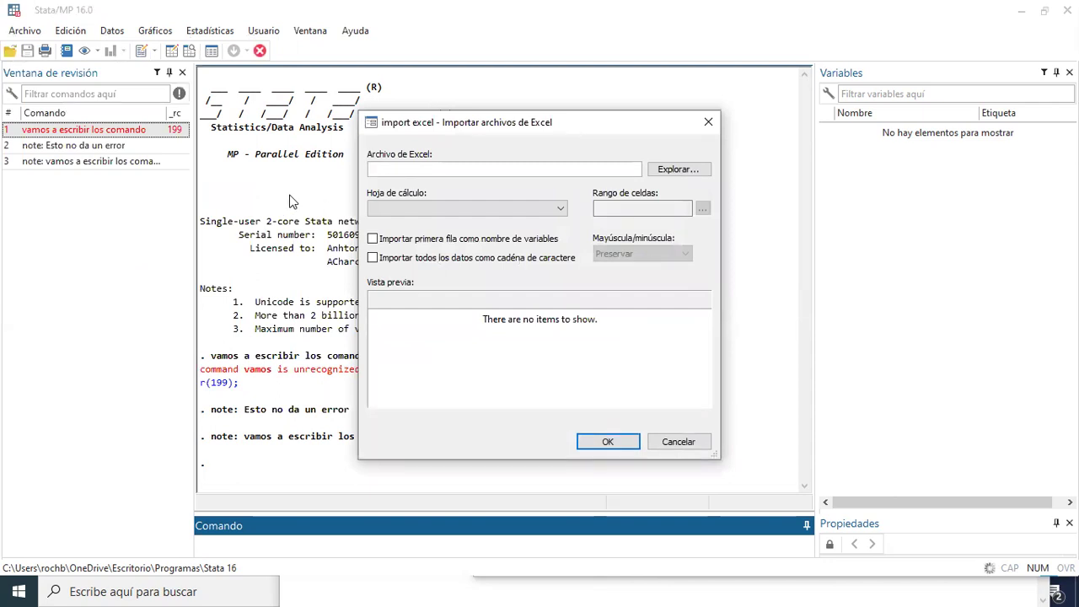
Choose the Máster TEC workbook from the Escritorio > ITCR > s01 folder as the Excel file to import.
left_click(682, 171)
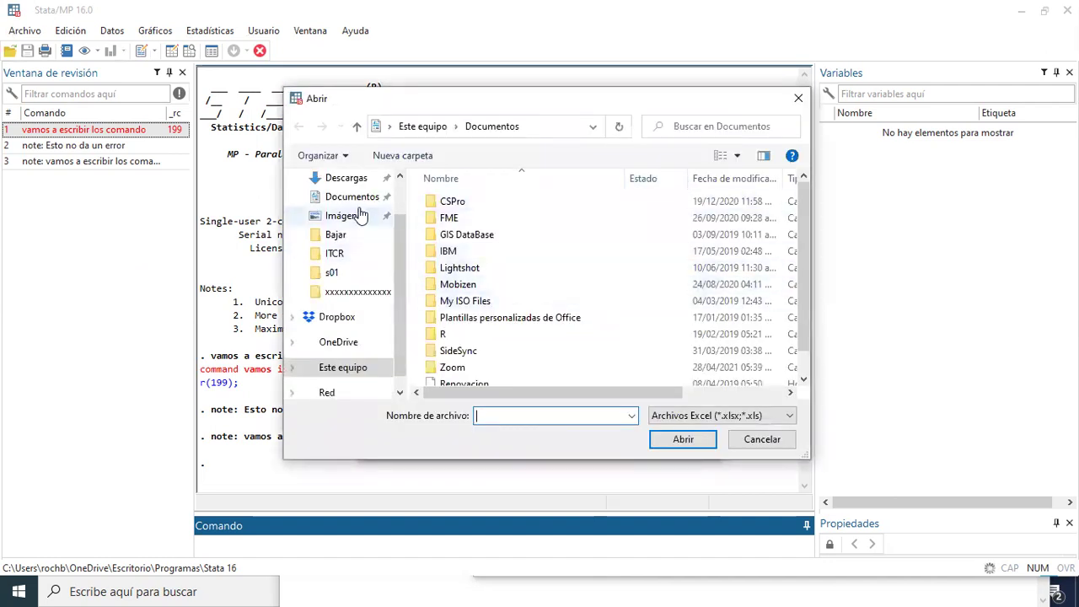
scroll(399, 224, "up", 1)
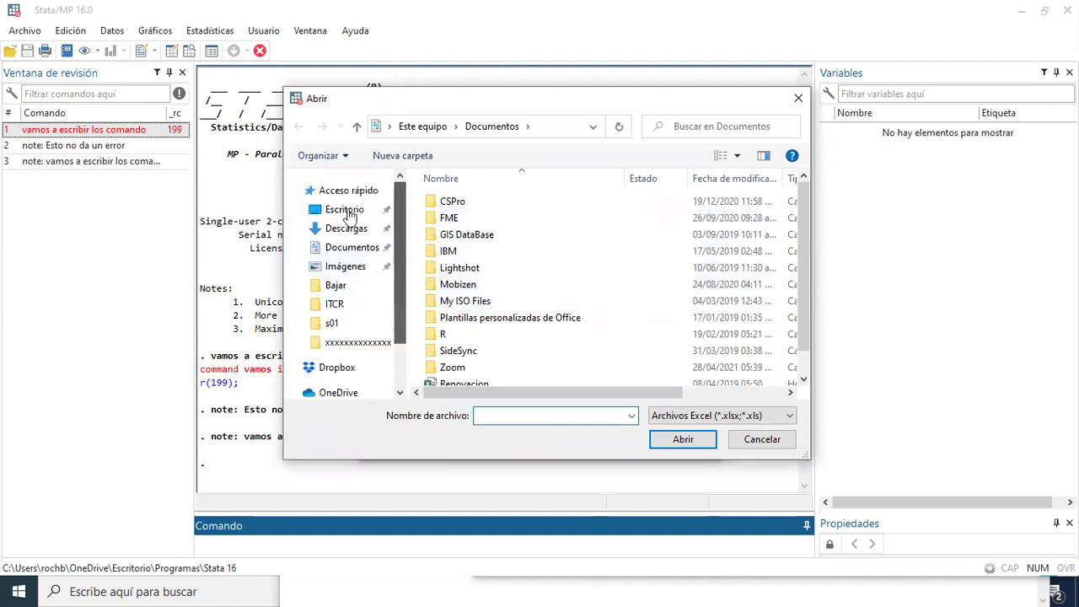
left_click(347, 214)
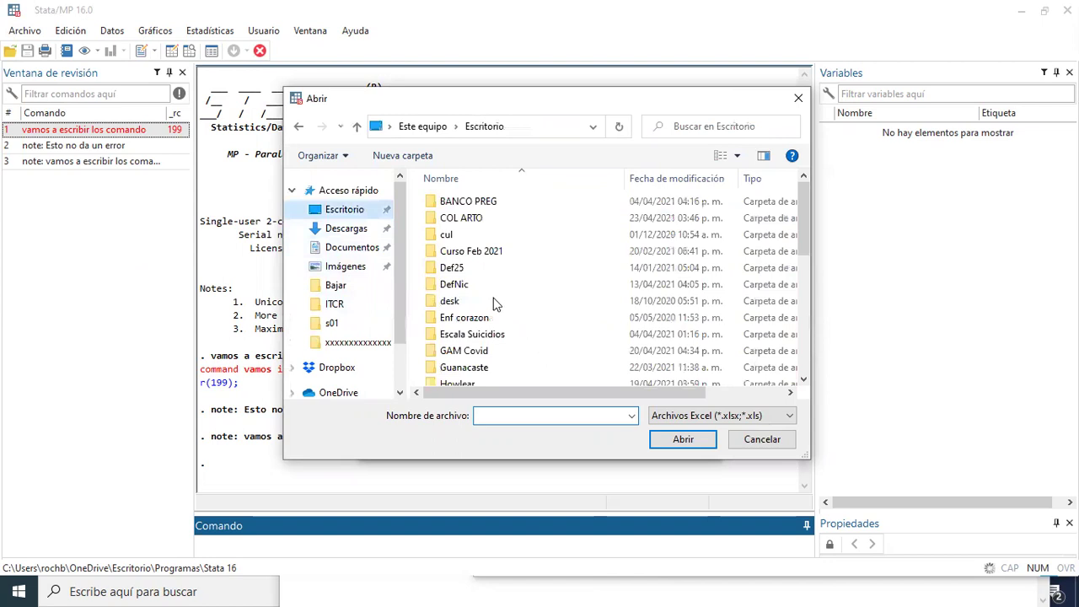
scroll(473, 292, "down", 5)
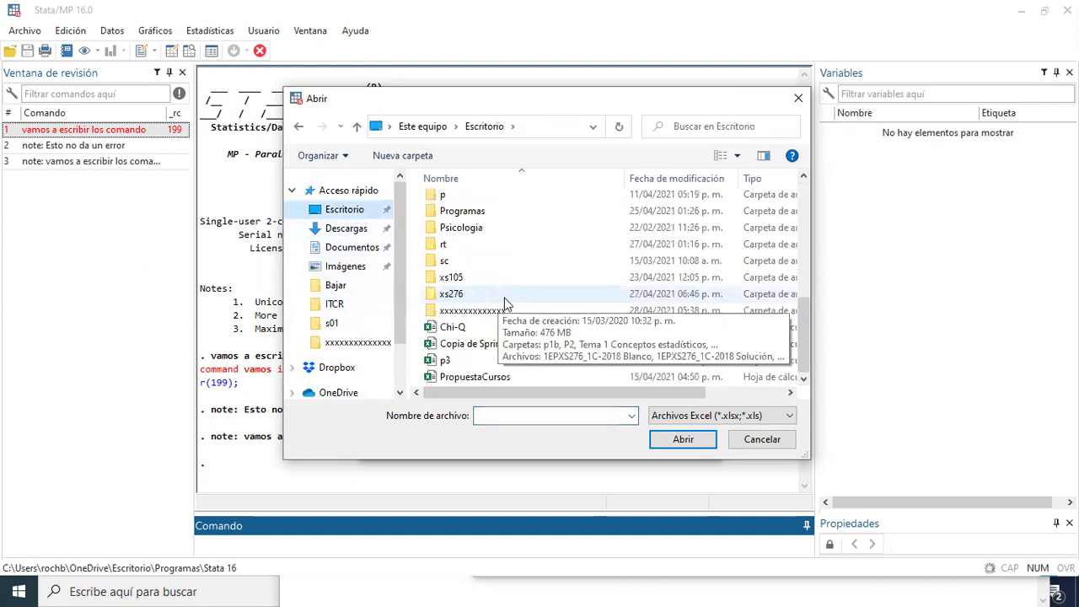
scroll(472, 290, "up", 4)
left_click(470, 281)
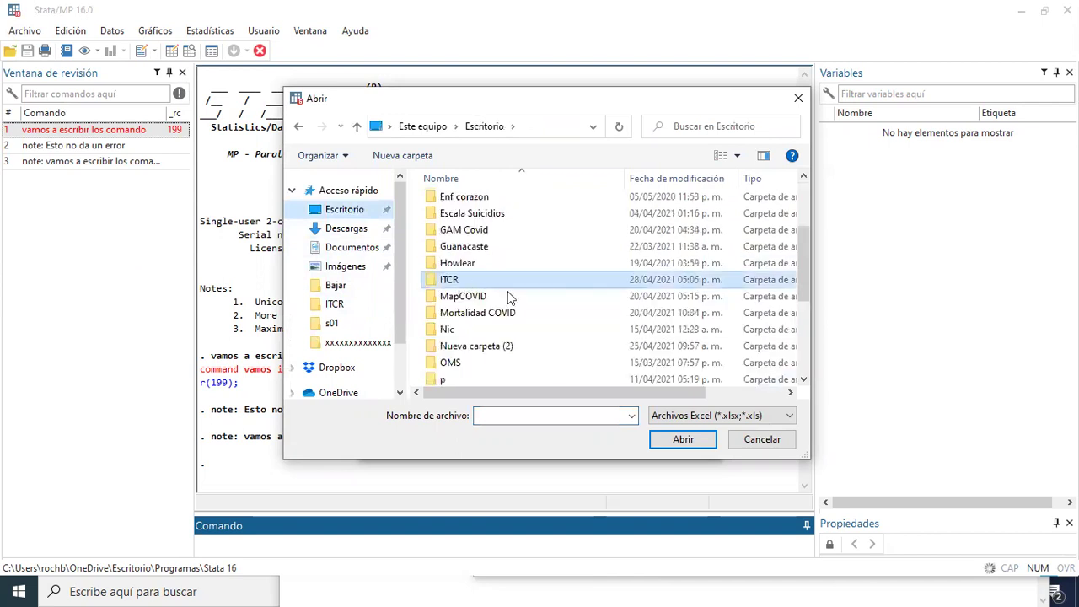
key("Return")
key("Return")
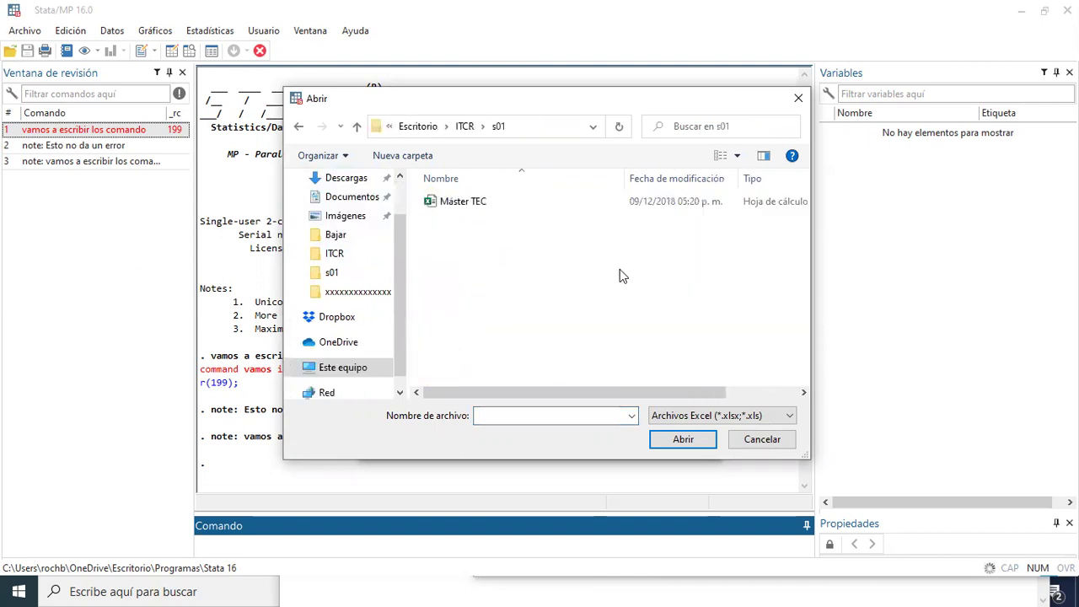
double_click(474, 202)
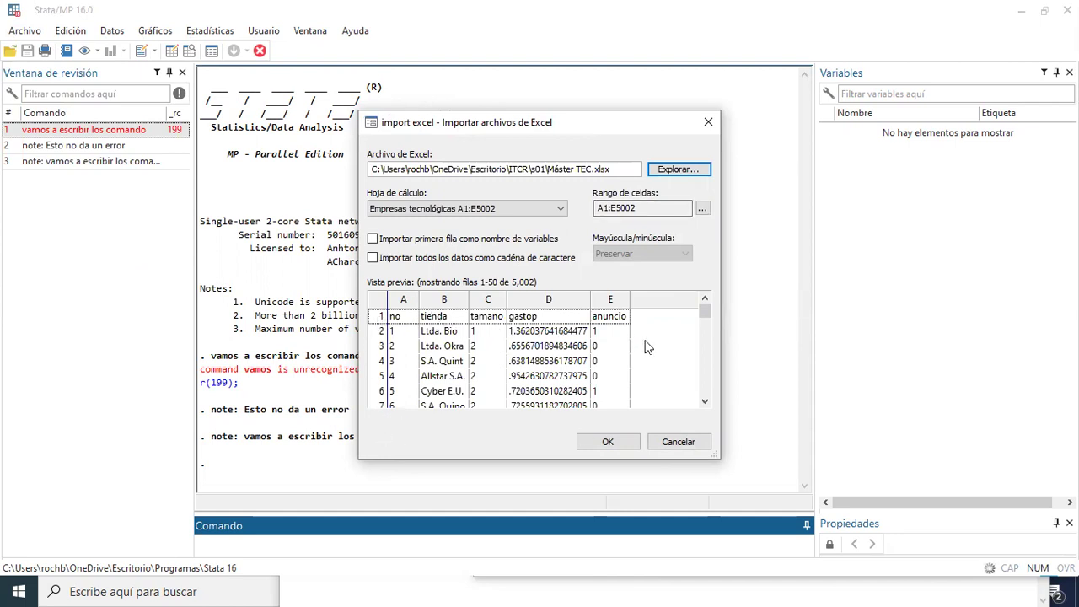
Import the Empresas tecnológicas sheet with its first row as variable names, discarding the unsaved data in memory.
mouse_move(704, 313)
left_mouse_down()
mouse_move(708, 379)
mouse_move(707, 309)
left_mouse_up()
left_click(373, 240)
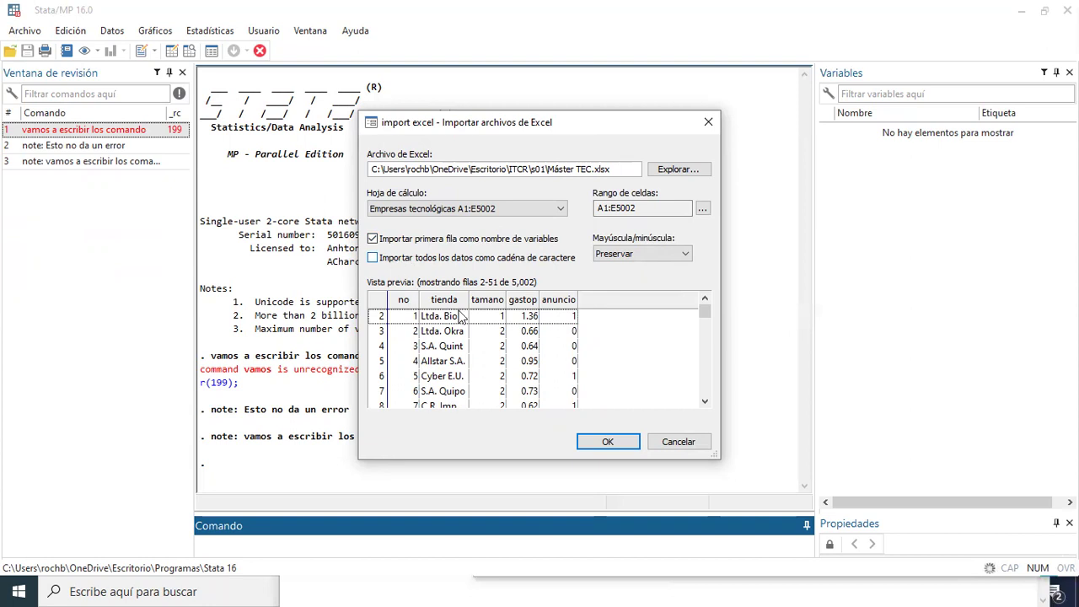
left_click(614, 442)
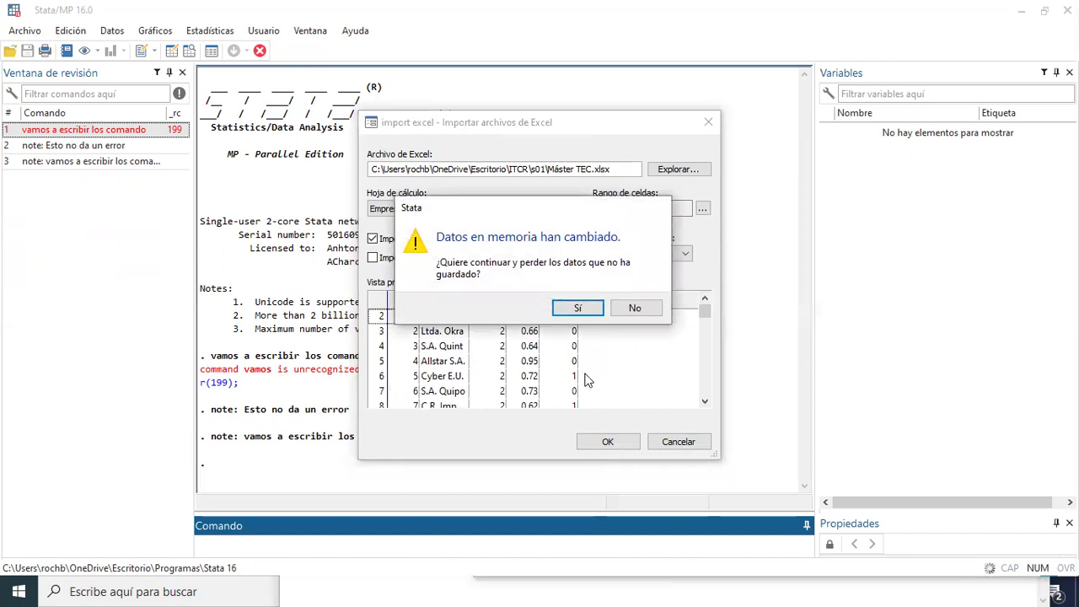
left_click(578, 309)
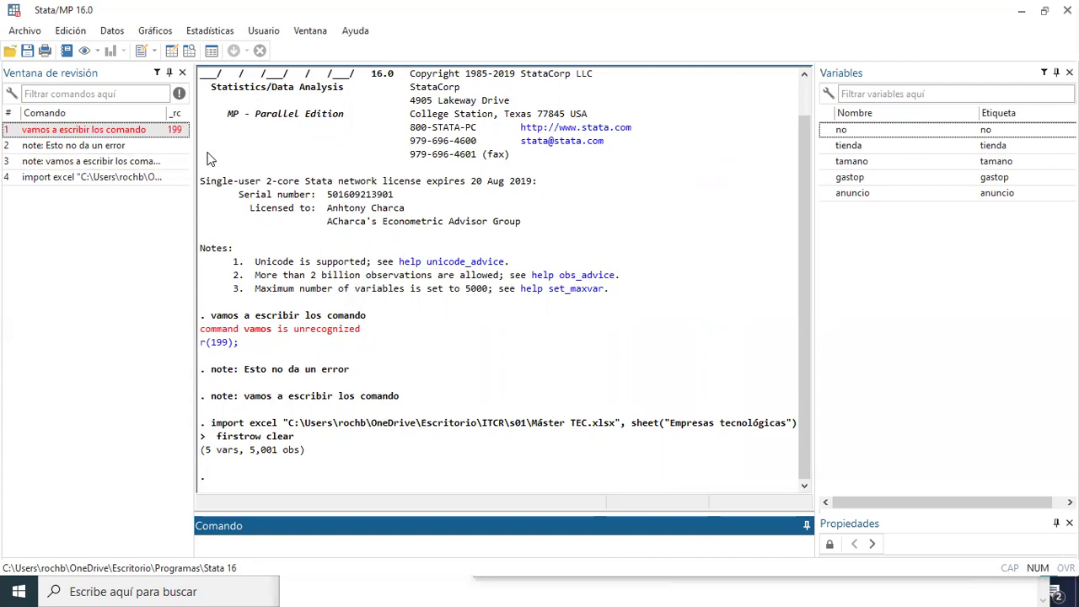
Open the imported data in the Data Editor and go through the variables tienda, tamano, gastop and anuncio.
left_click(171, 53)
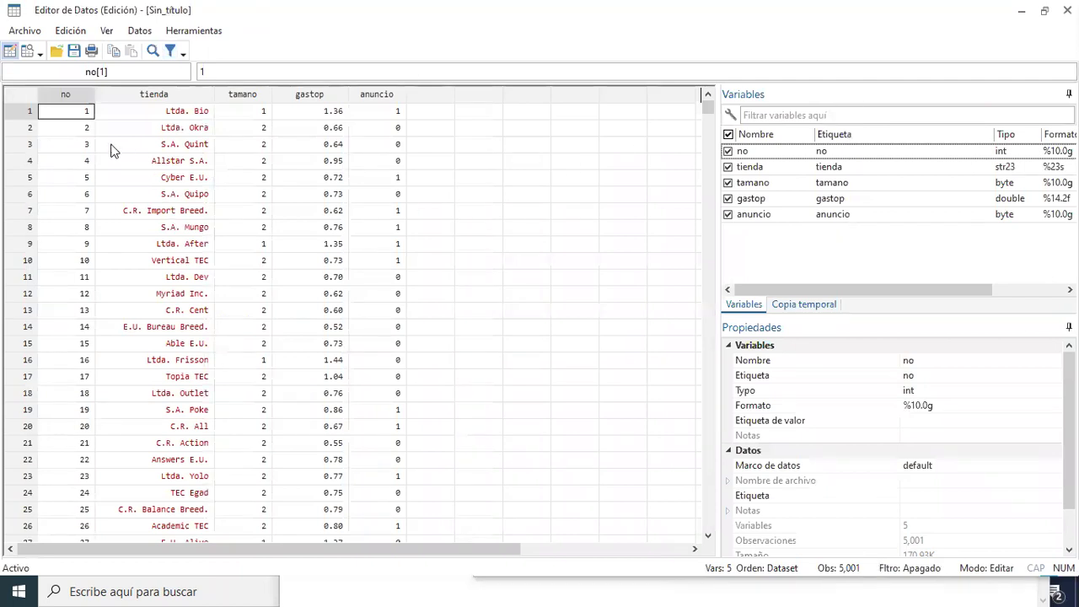
left_click(748, 168)
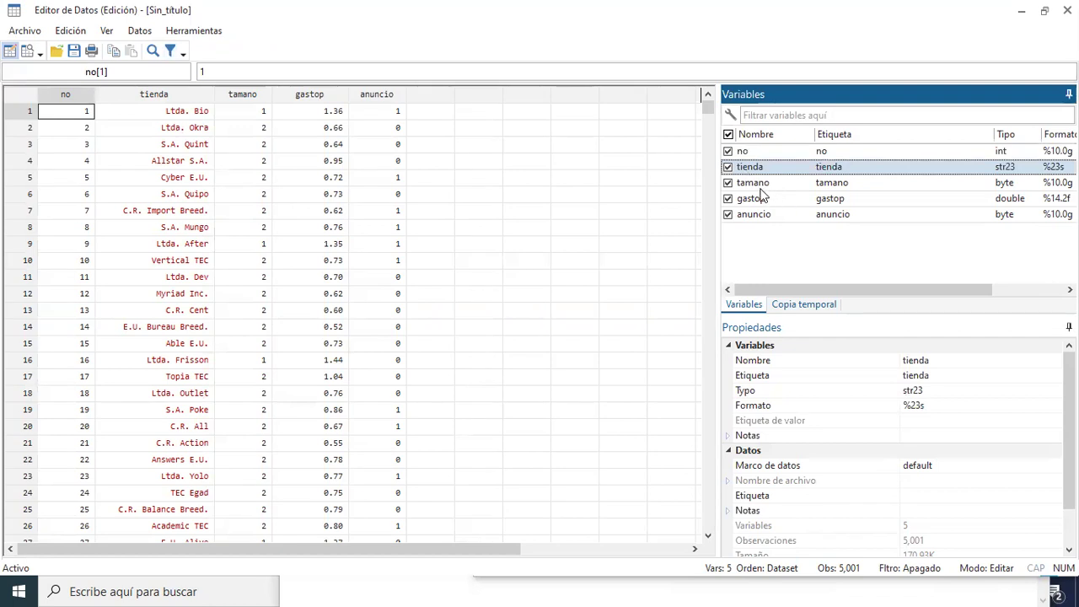
left_click(754, 184)
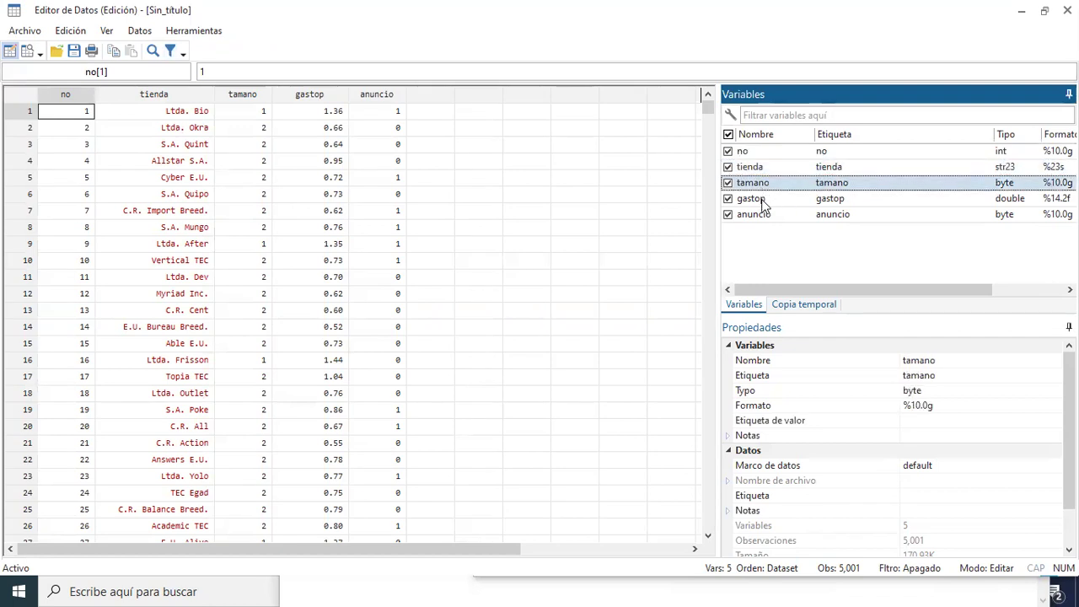
left_click(762, 199)
left_click(759, 217)
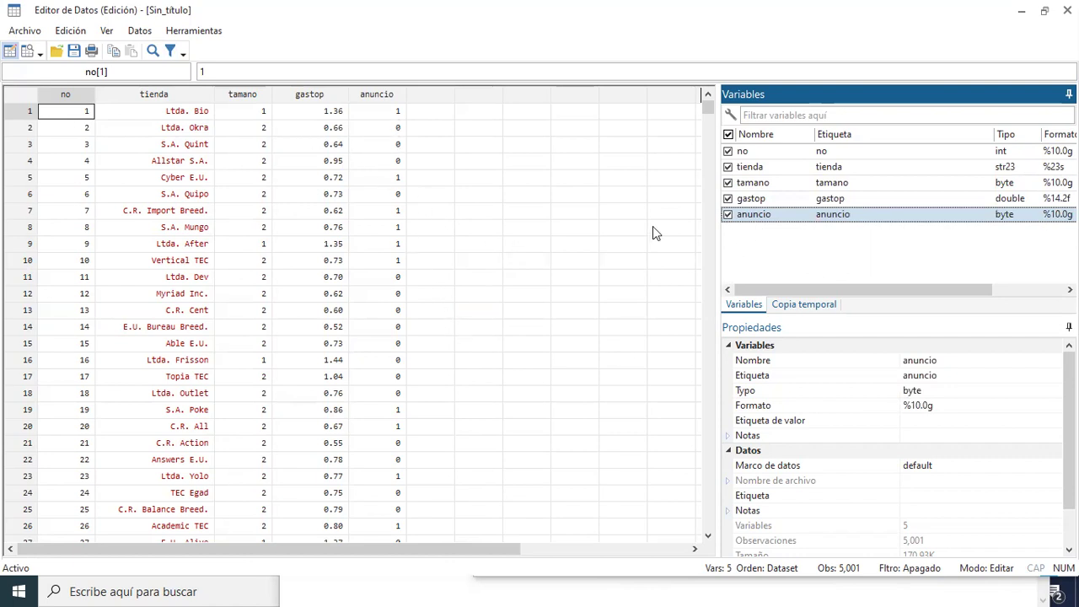
Try sorting the variables by name in ascending and descending order, and restore the original dataset order.
left_click(801, 135)
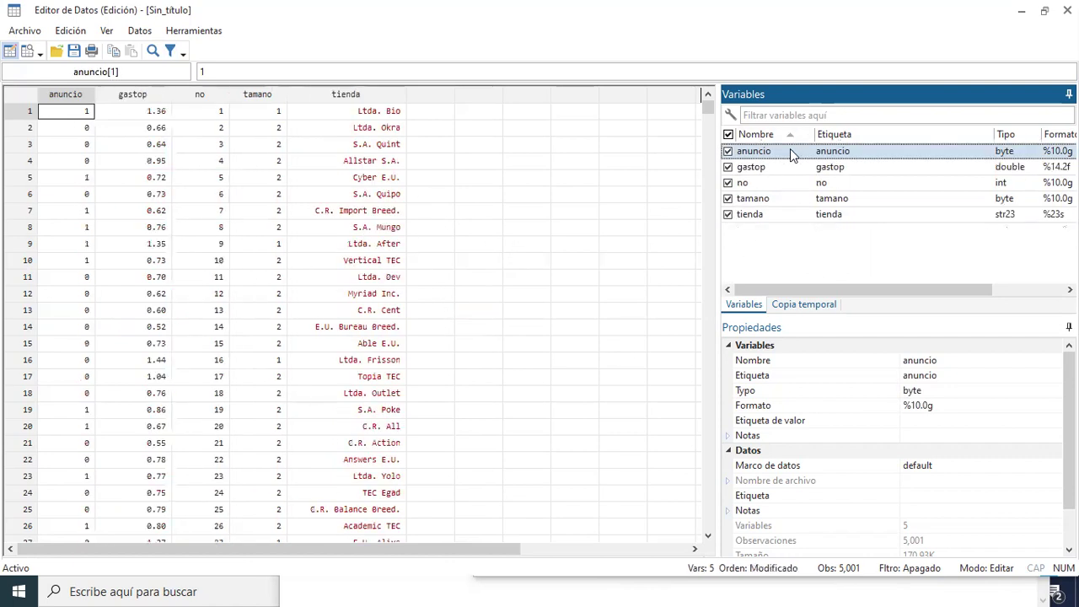
left_click(792, 133)
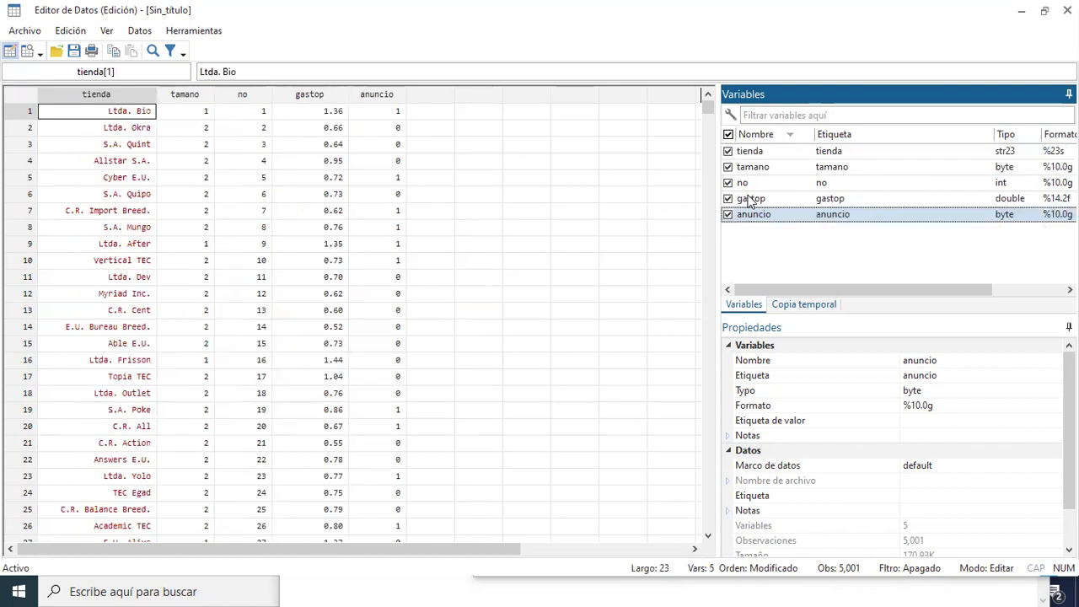
left_click(776, 134)
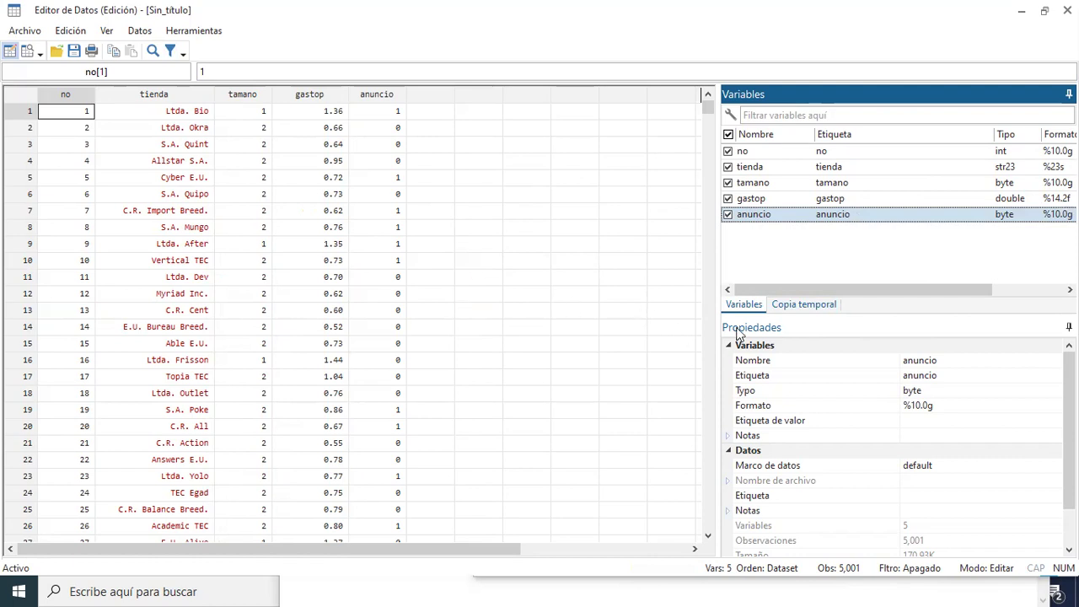
Examine the name, label, type and format properties of the variables no and tienda.
left_click(802, 151)
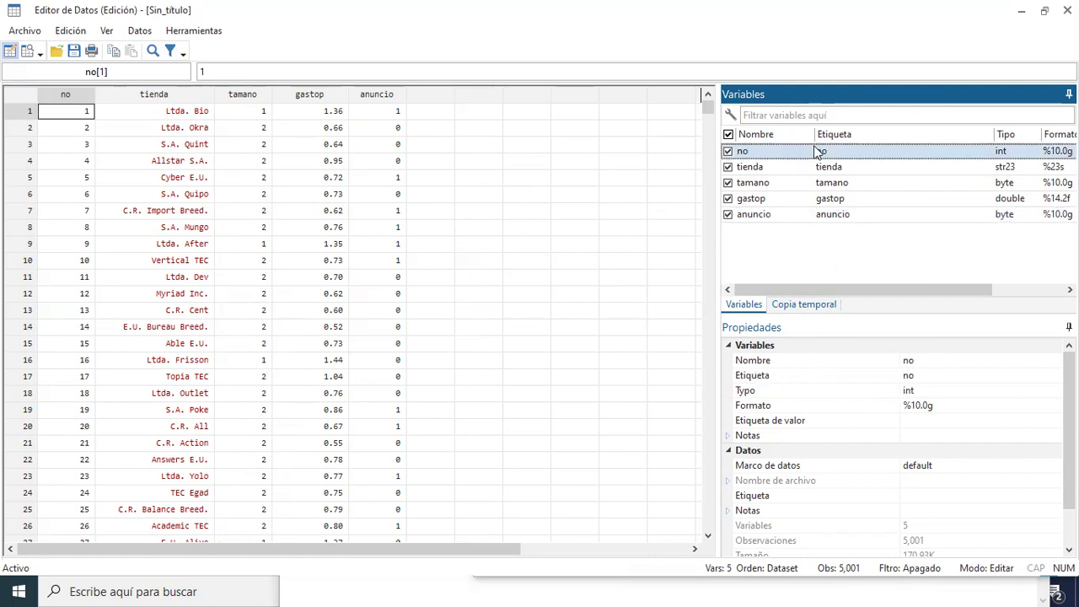
left_click(768, 363)
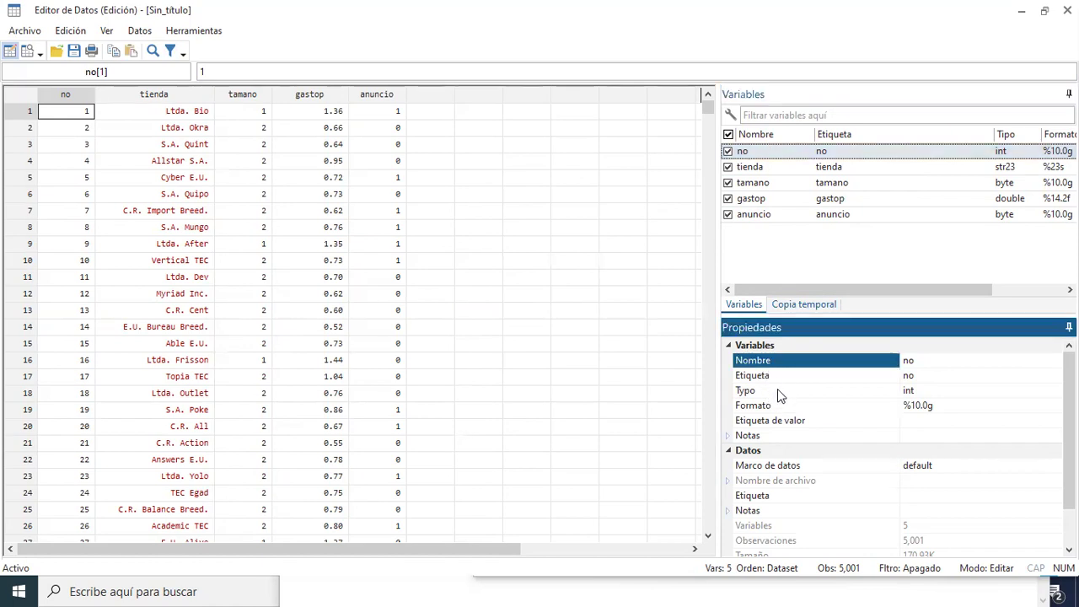
left_click(762, 393)
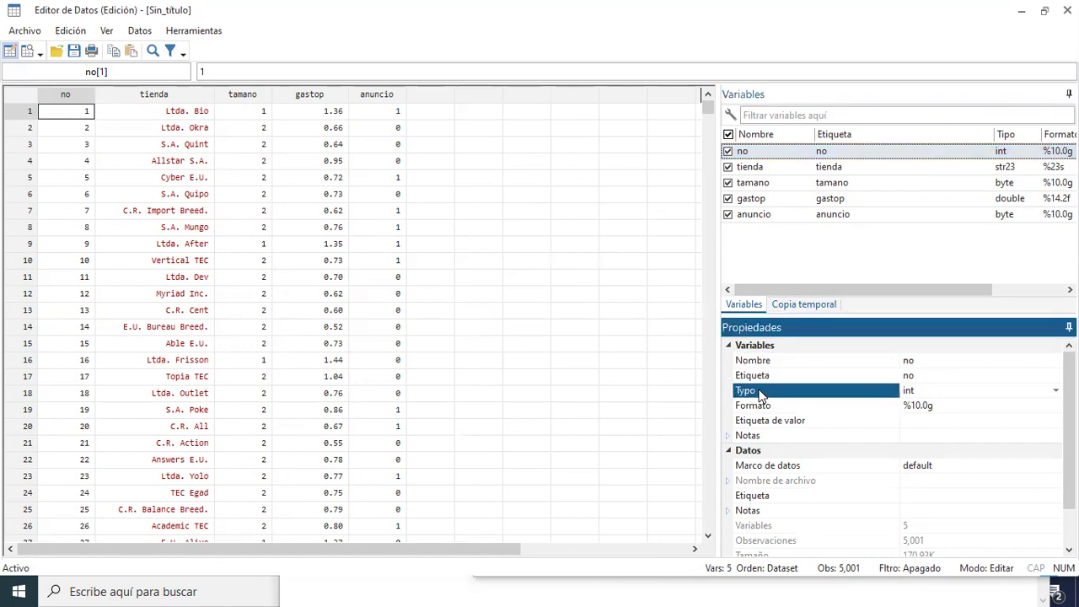
left_click(915, 411)
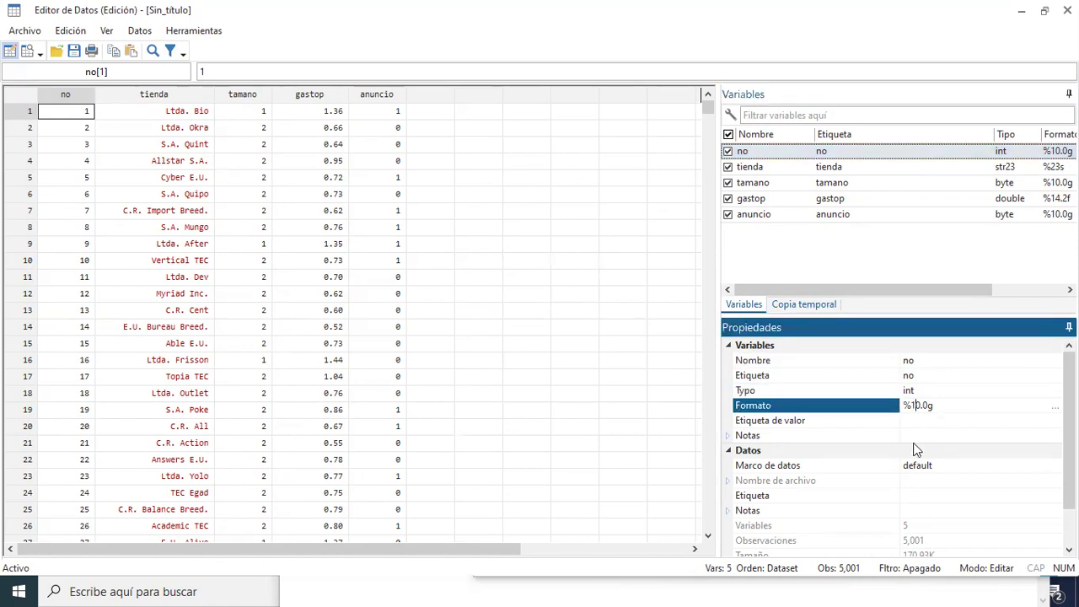
left_click(745, 166)
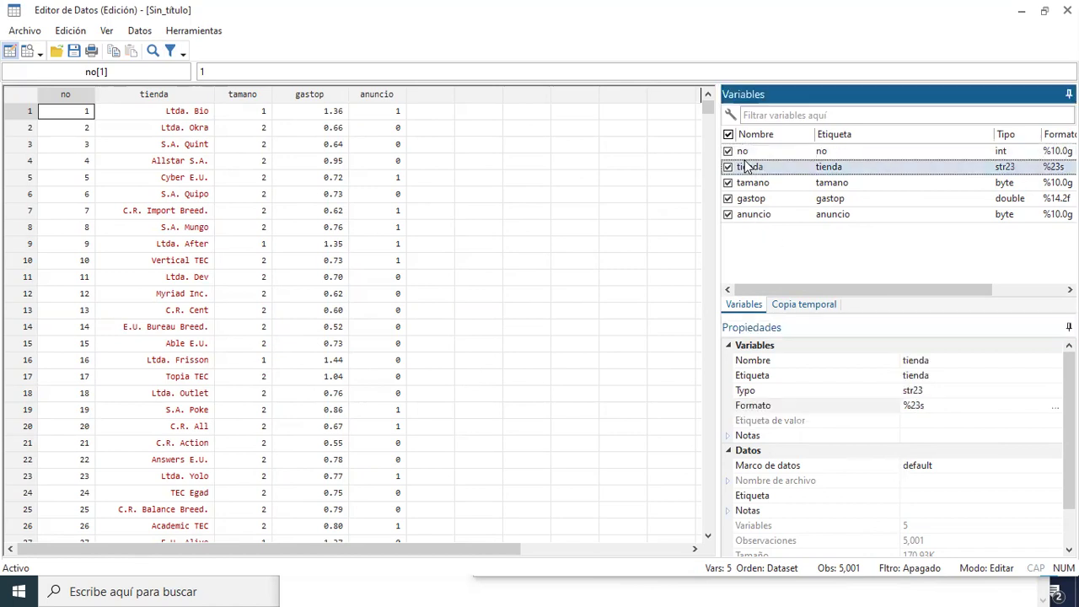
left_click(753, 374)
left_click(762, 392)
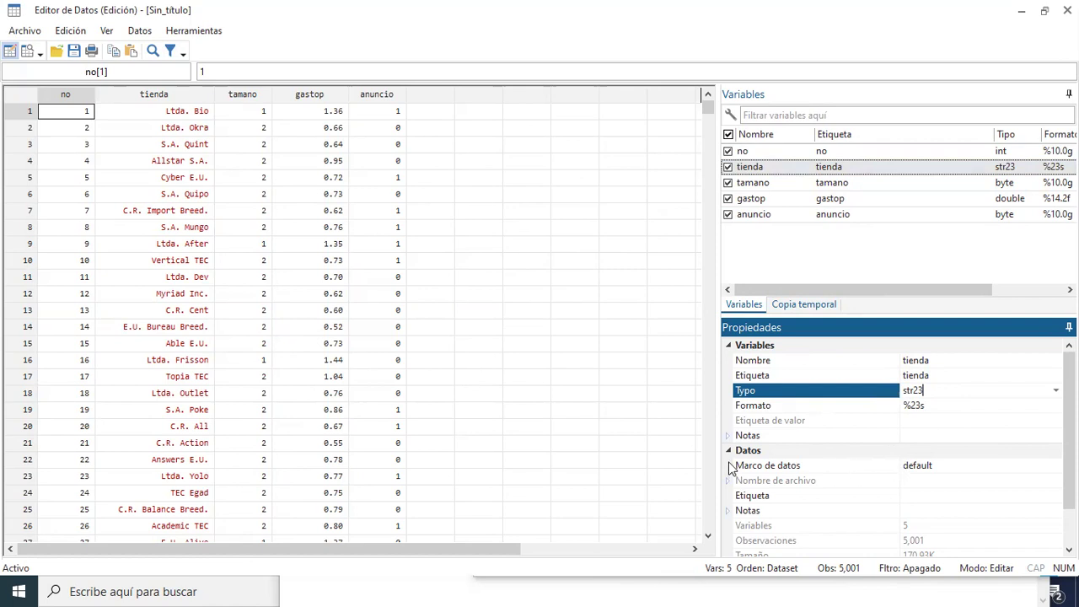
Examine the type and format properties of the variables tamano, gastop and anuncio.
left_click(755, 183)
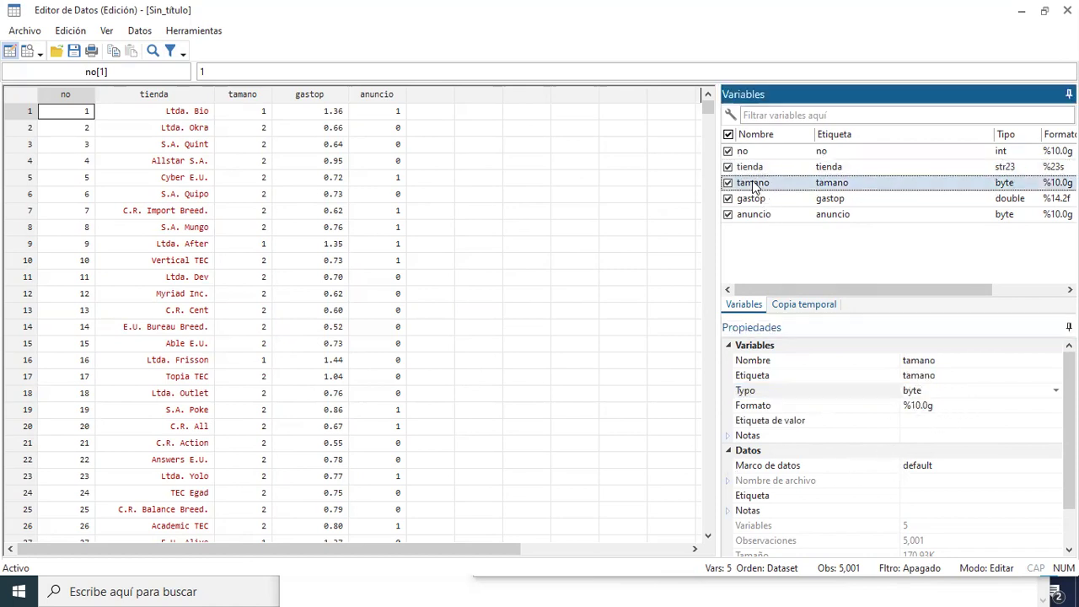
left_click(951, 390)
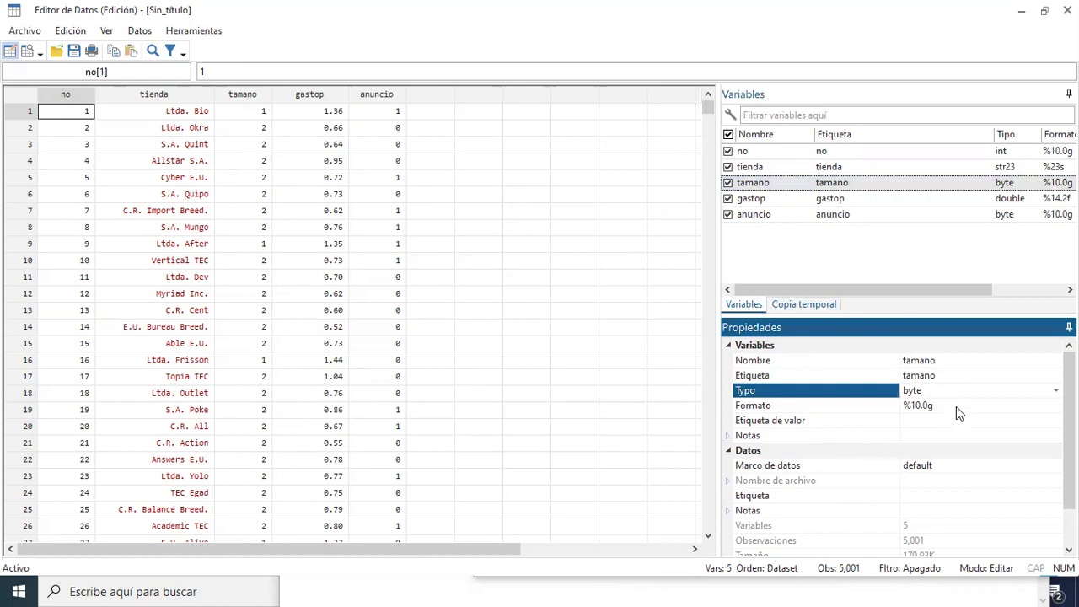
left_click(956, 406)
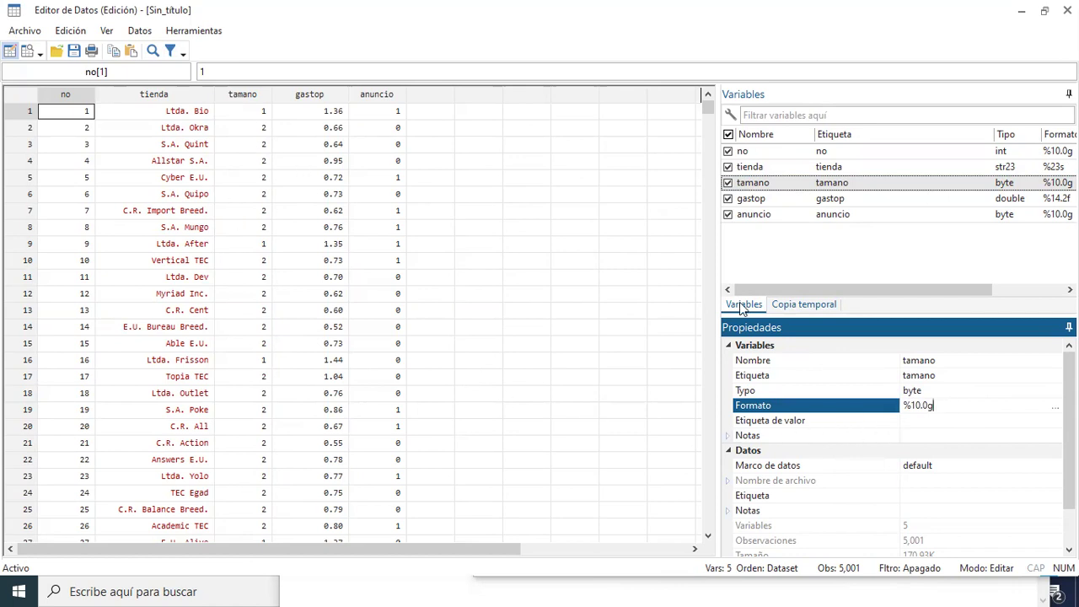
left_click(742, 200)
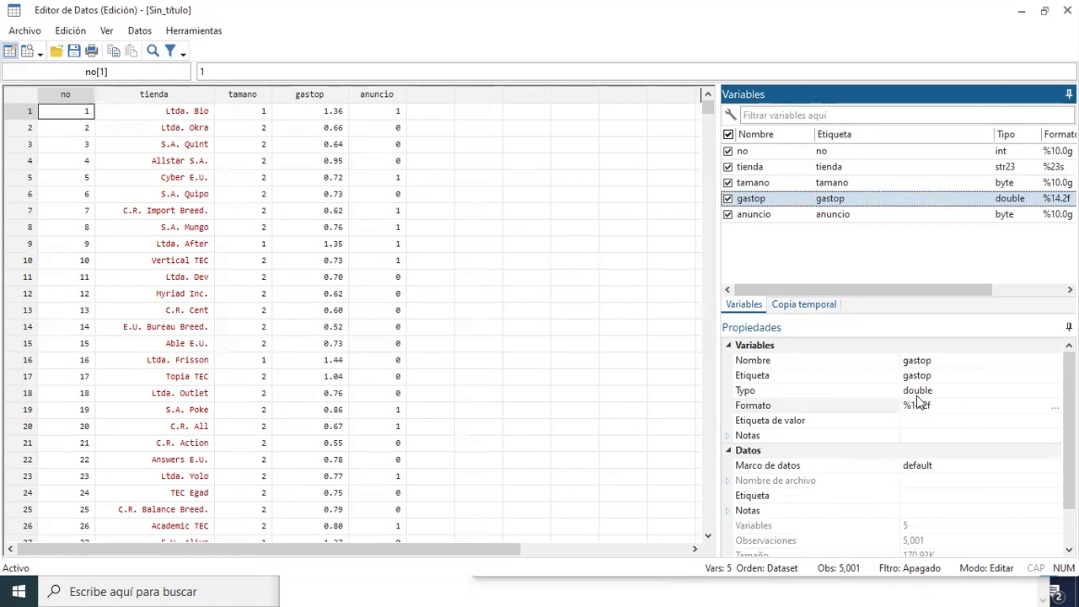
left_click(384, 113)
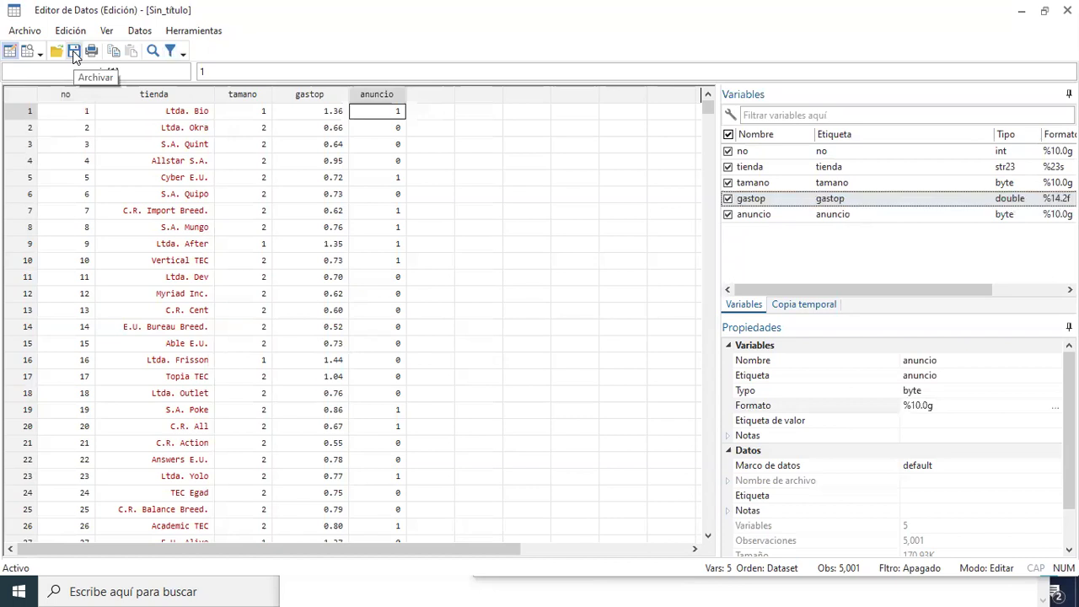
Save the dataset in Stata format as Máster TEC in the s01 folder, replacing the existing file, and close the Data Editor.
left_click(26, 34)
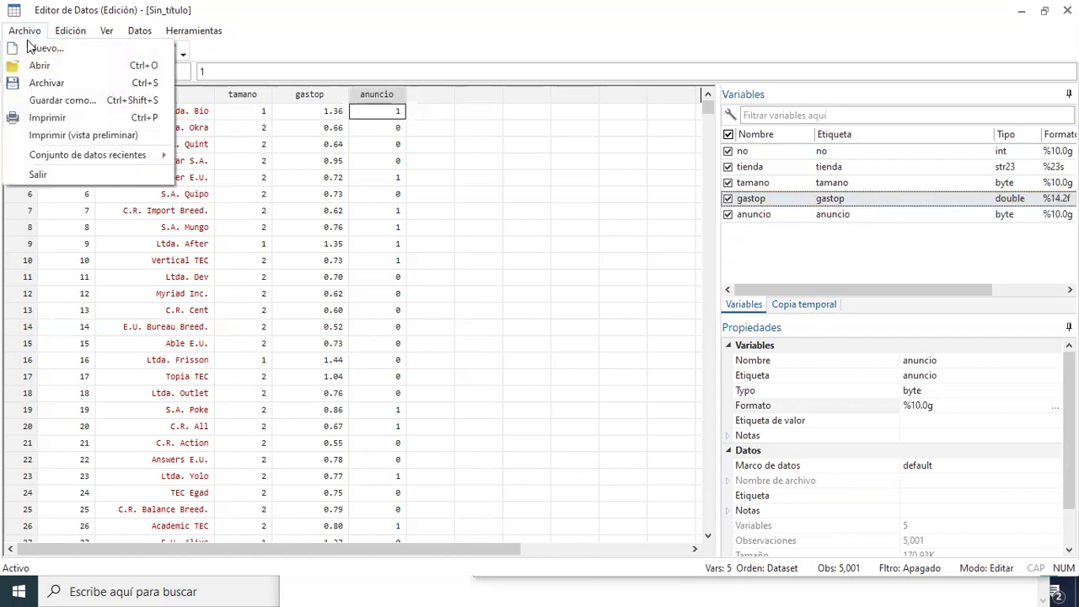
left_click(92, 102)
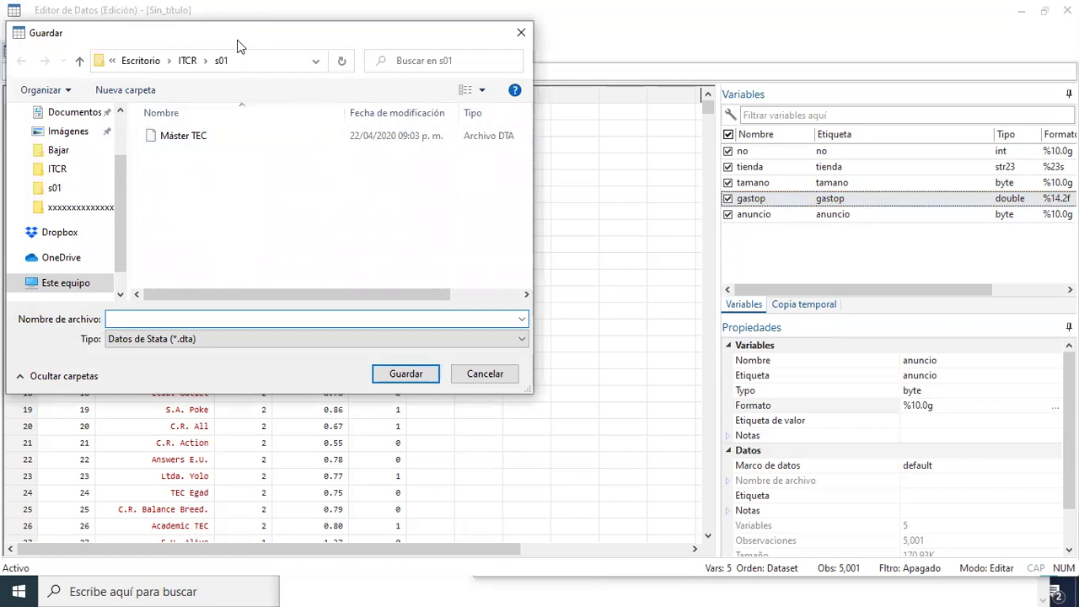
left_click_drag(236, 36, 668, 194)
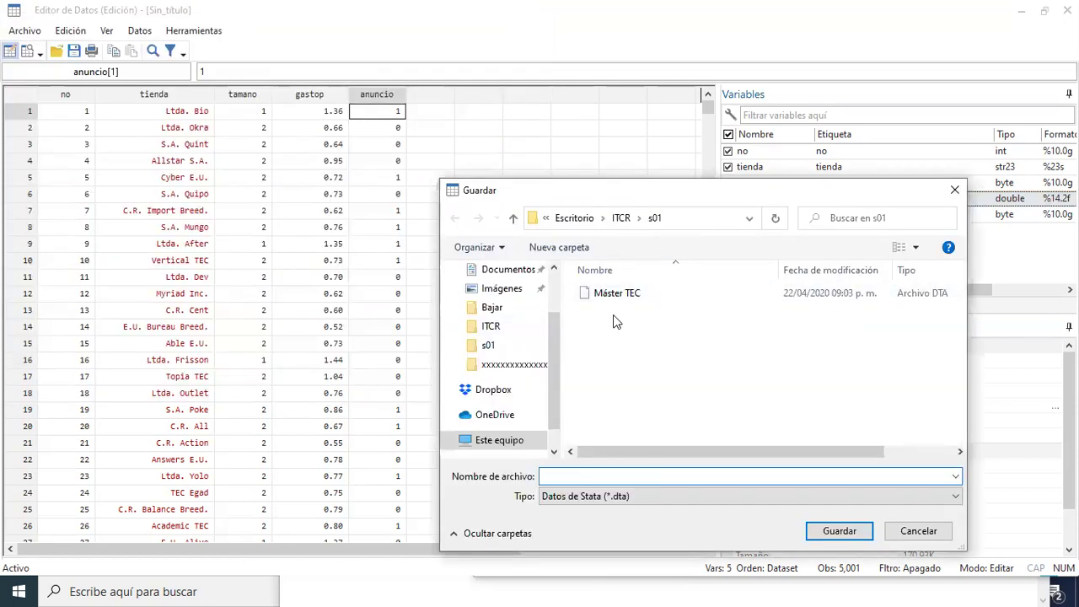
left_click(620, 294)
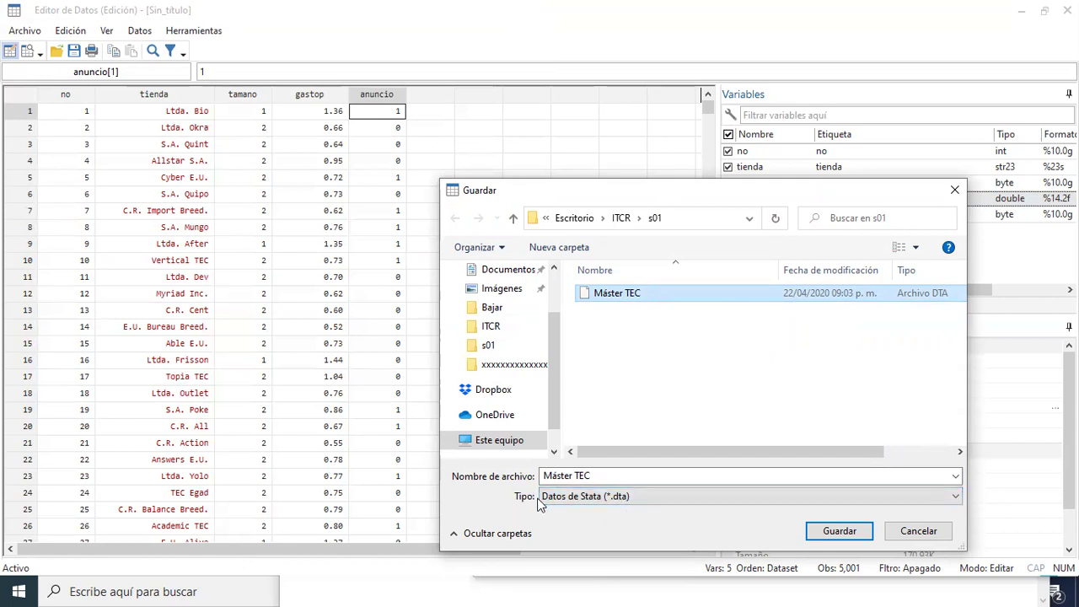
key("Return")
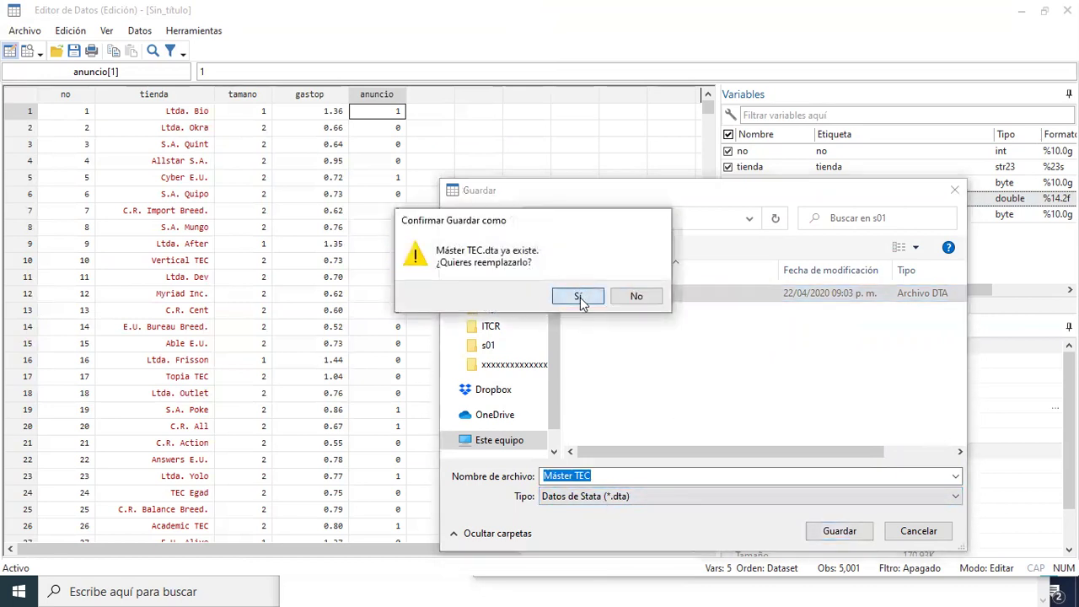
left_click(578, 297)
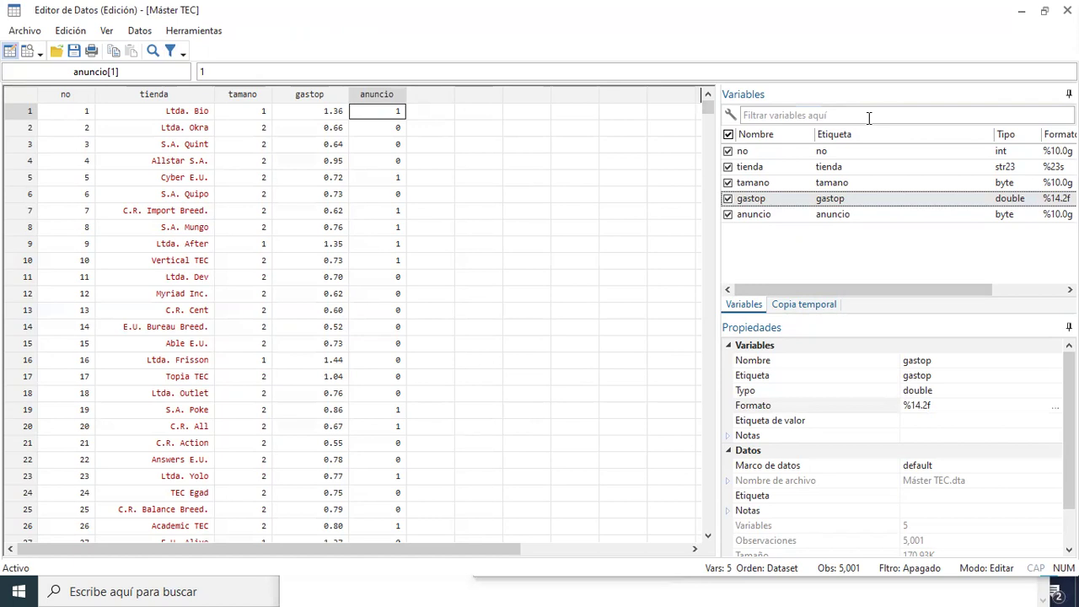
left_click(1066, 10)
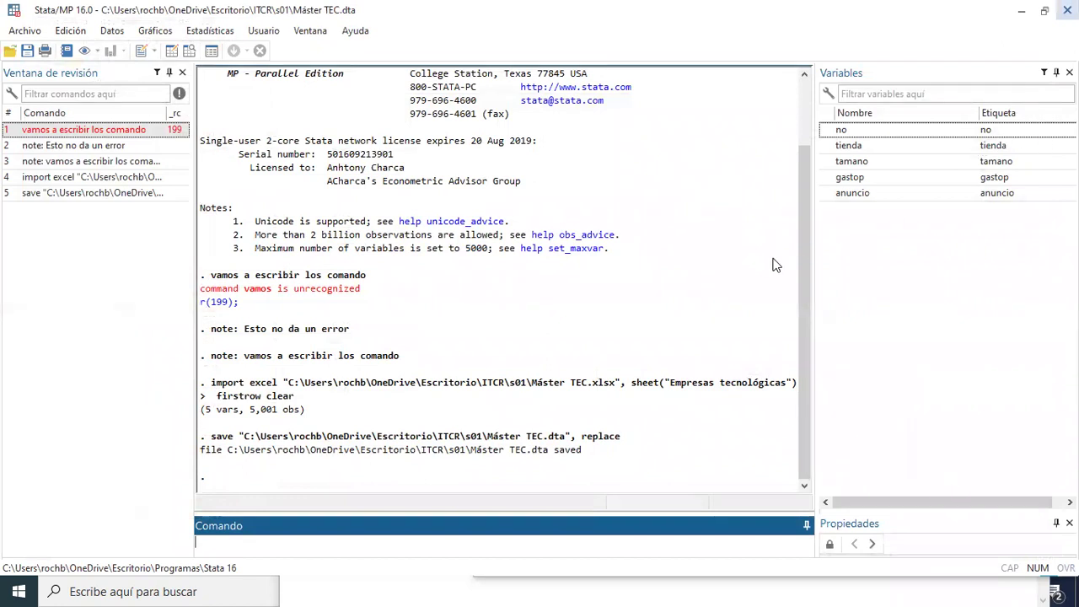
Close Stata and minimize the browser, Excel and Notepad windows to reach the desktop.
key("alt+Tab")
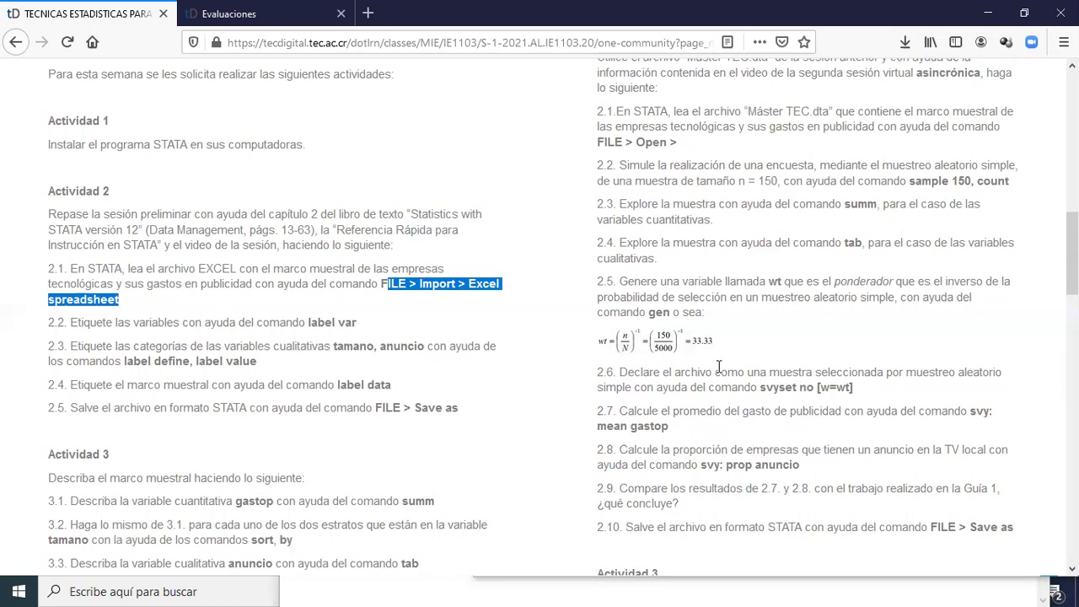
left_click(991, 12)
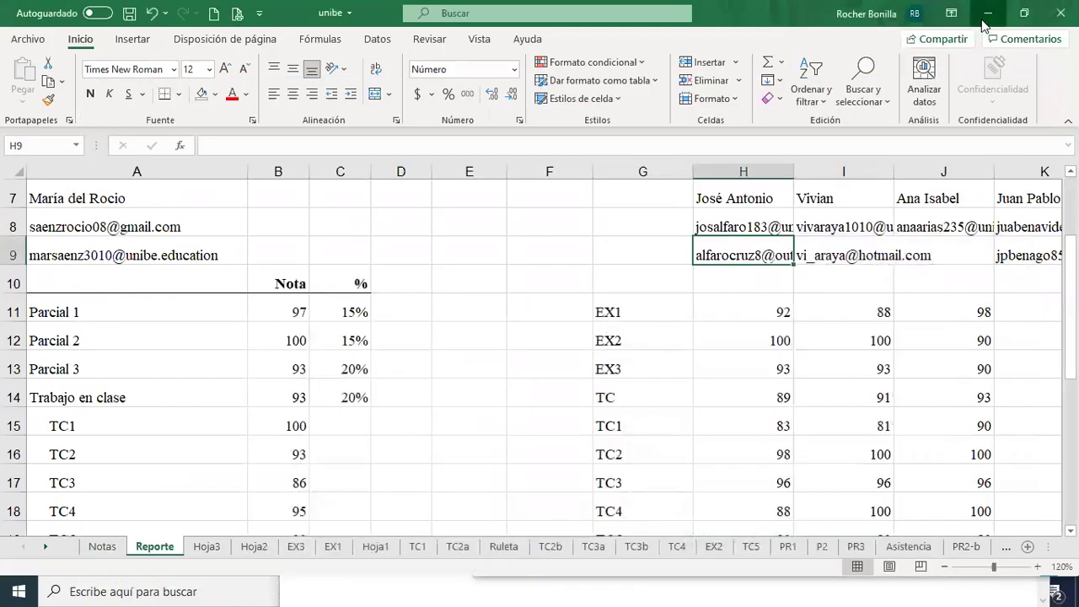
left_click(986, 16)
left_click(986, 13)
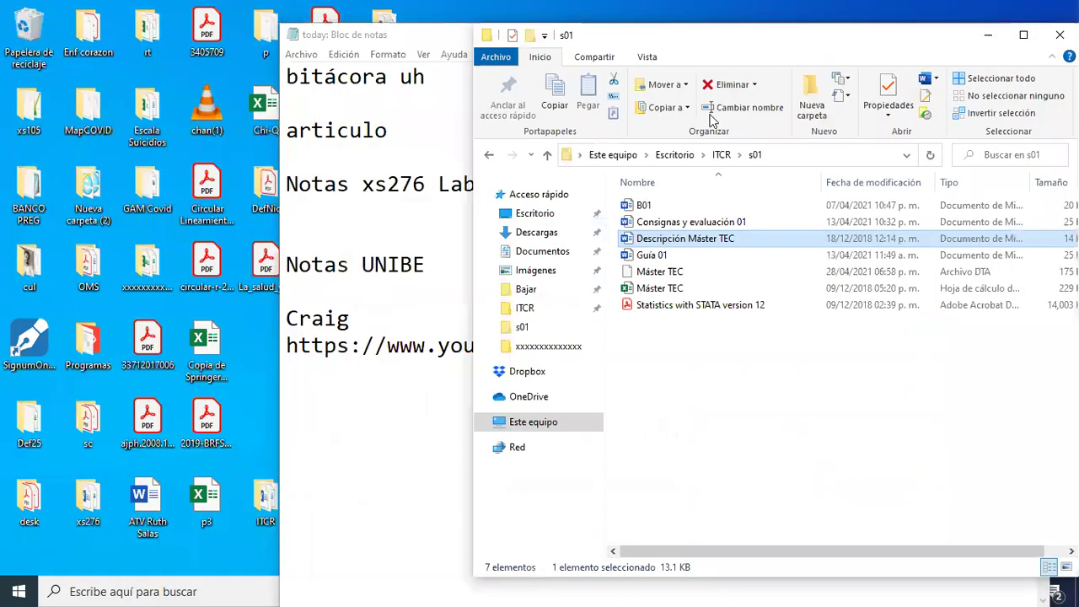
left_click(421, 35)
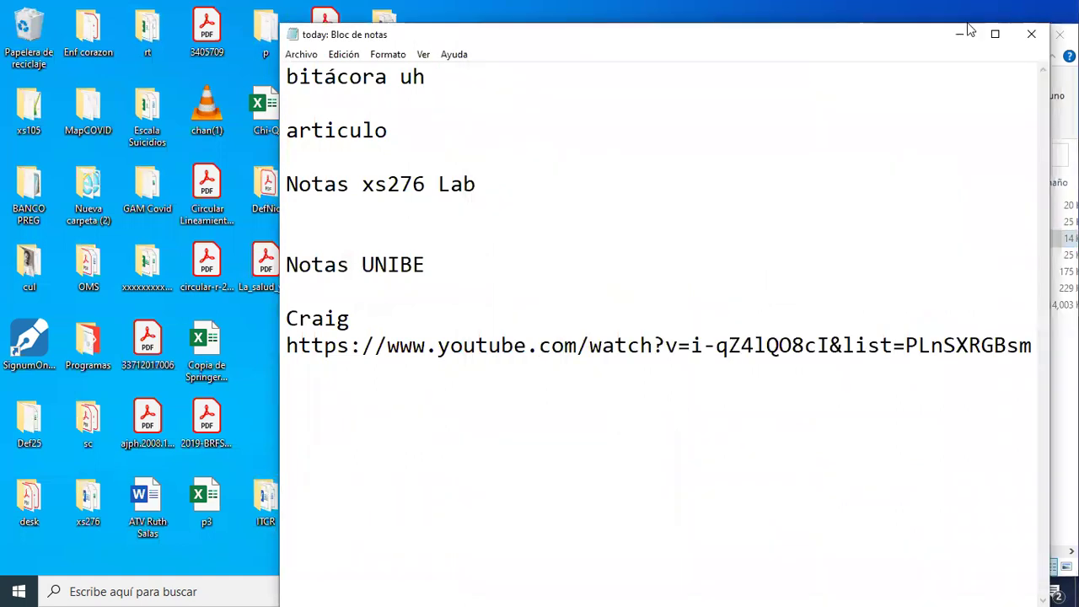
left_click(962, 32)
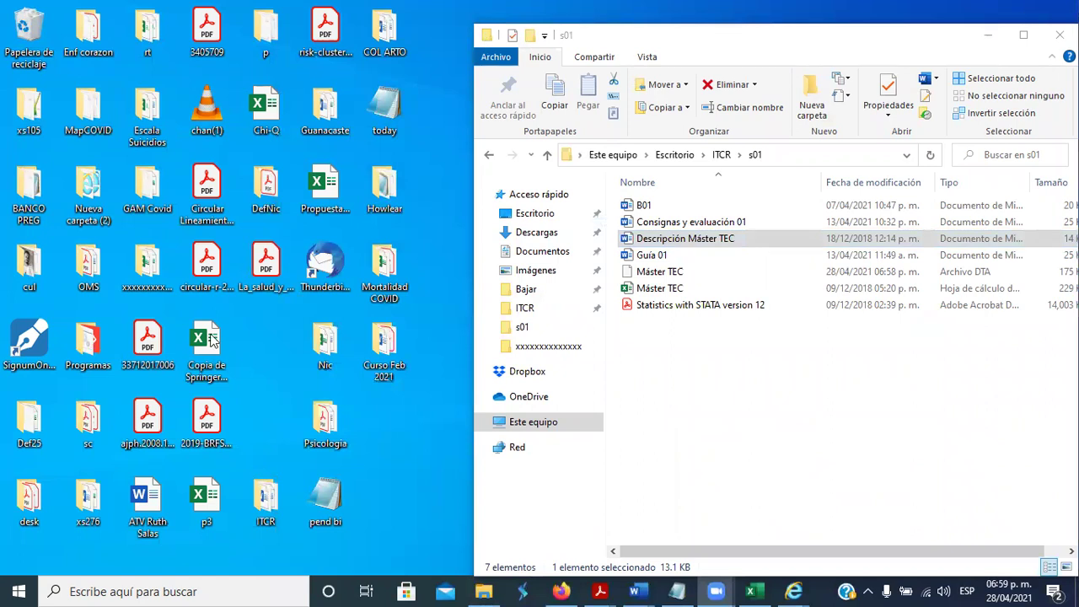
Launch Stata 16 again from its folder inside Programas on the desktop.
double_click(88, 346)
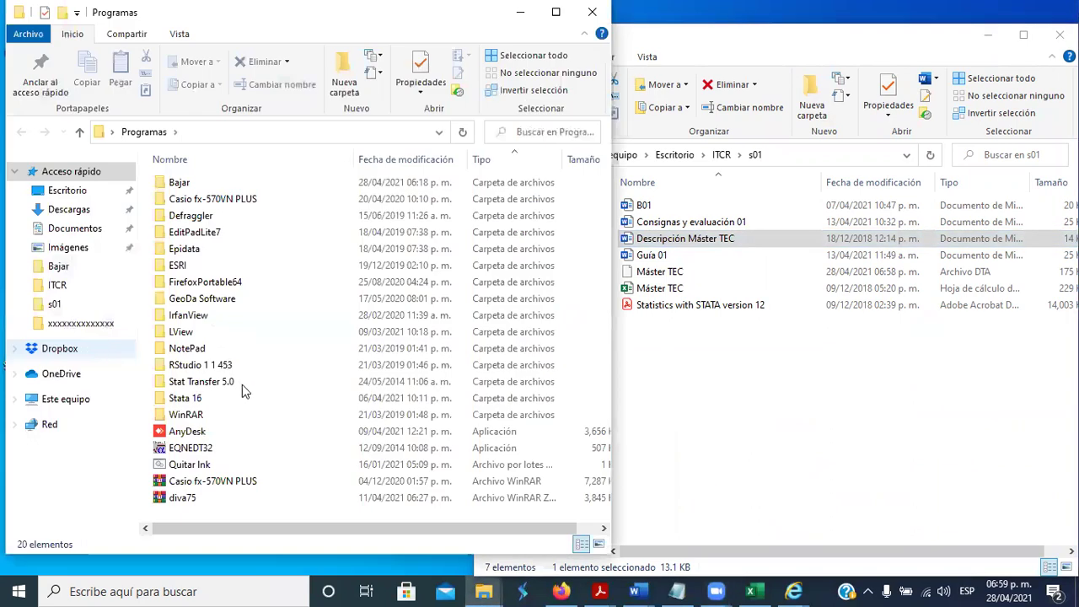
double_click(192, 398)
left_click(189, 383)
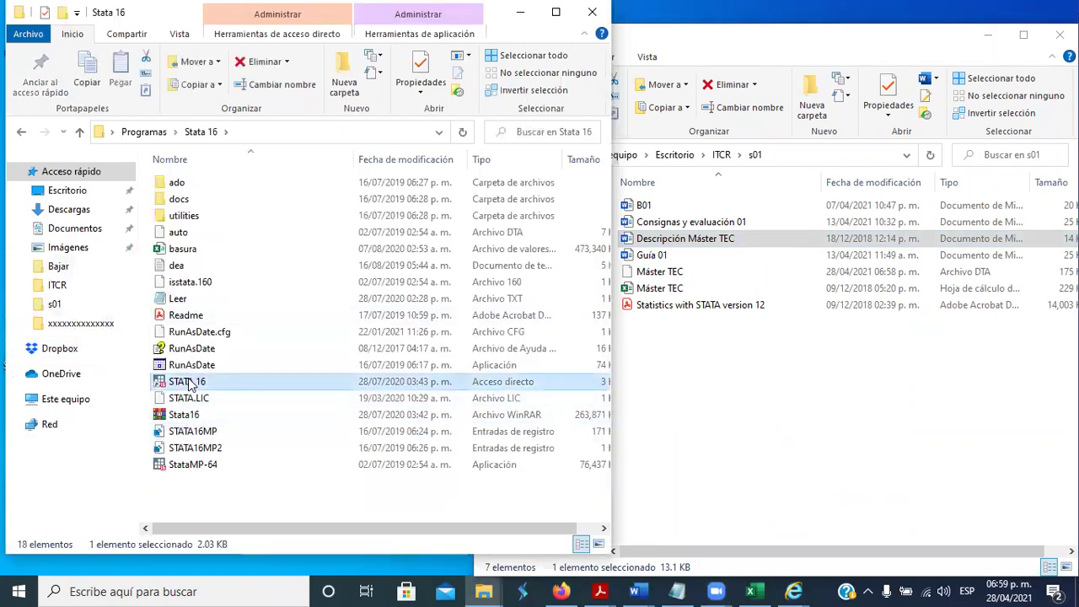
double_click(191, 382)
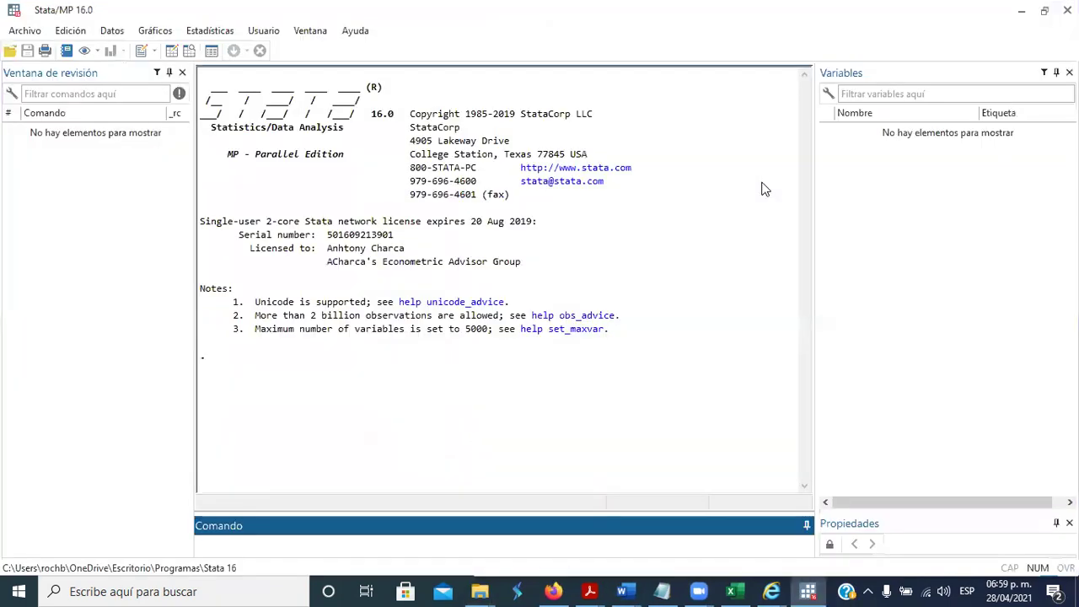
Open the saved Máster TEC.dta dataset and check its contents in the Data Editor.
left_click(11, 50)
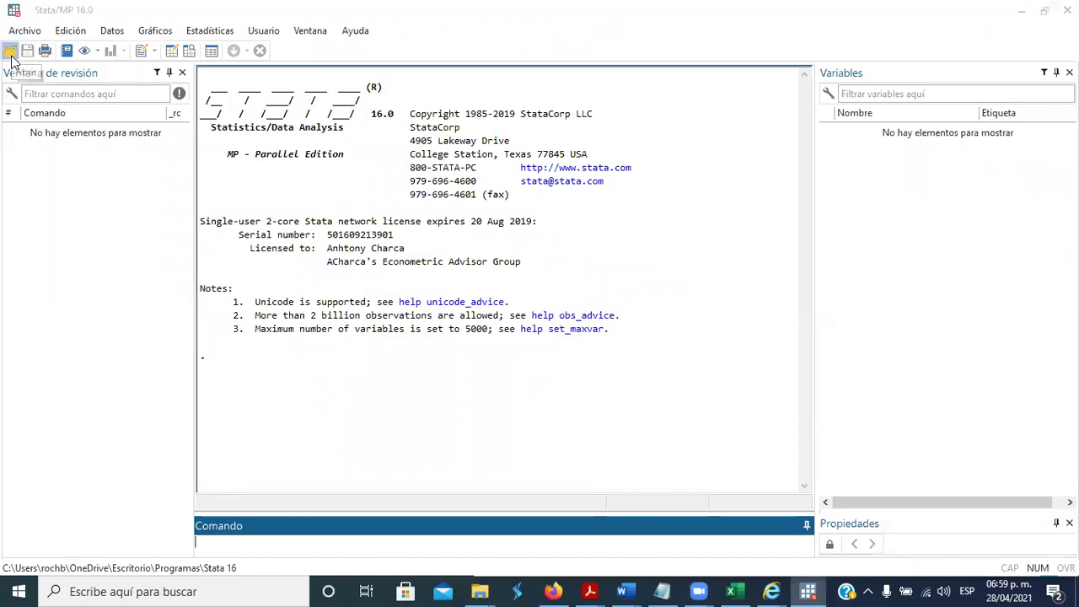
double_click(628, 295)
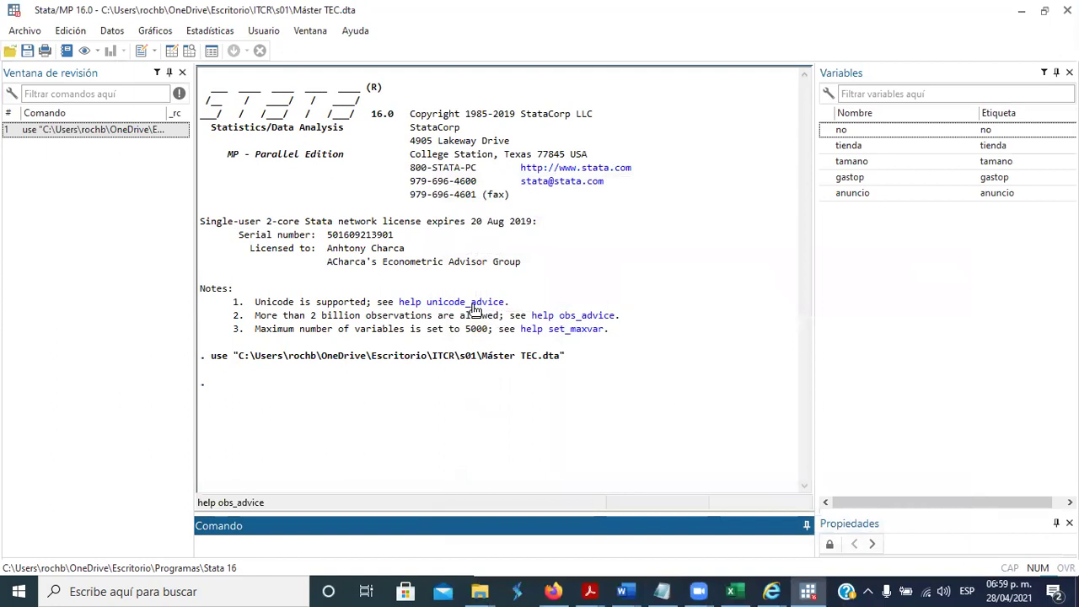
left_click(171, 51)
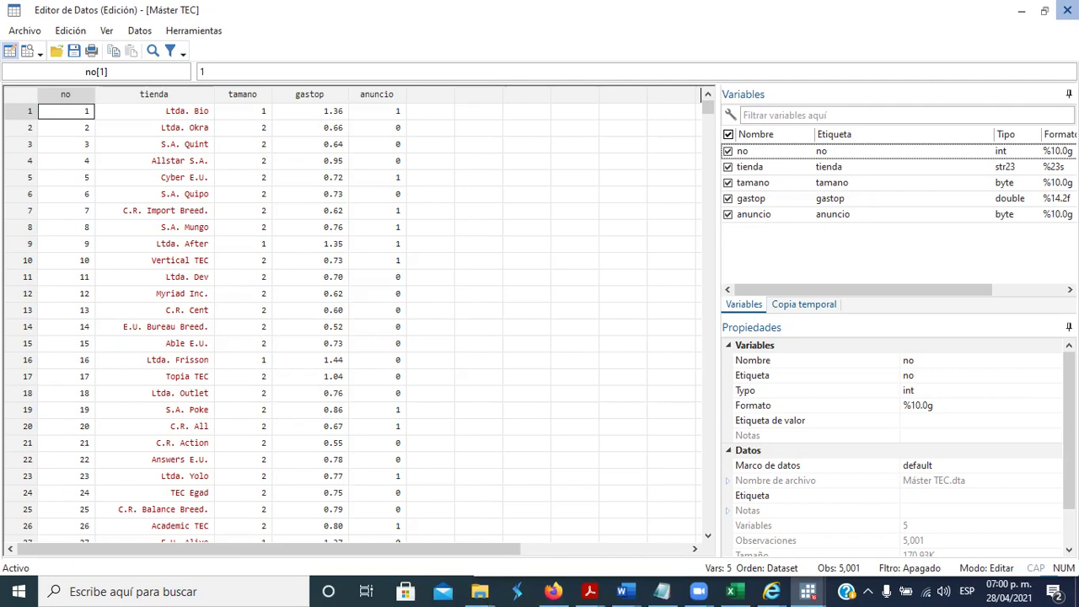
left_click(1067, 9)
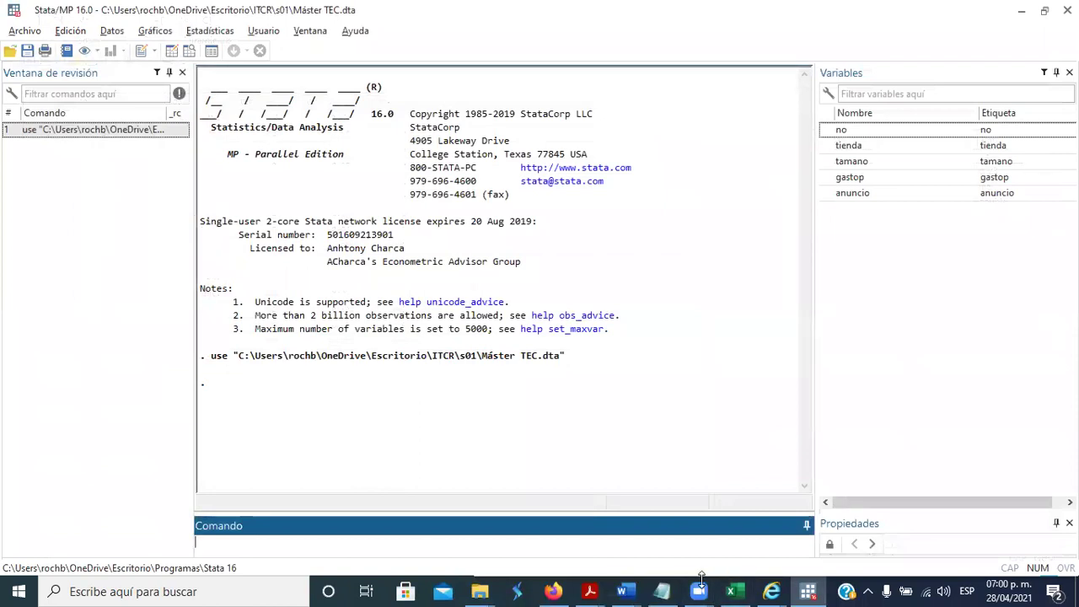
Switch to the tecDigital course page in Firefox and review the tasks of Actividad 2.
key("alt+Tab")
key("Tab")
key("Tab")
key("Tab")
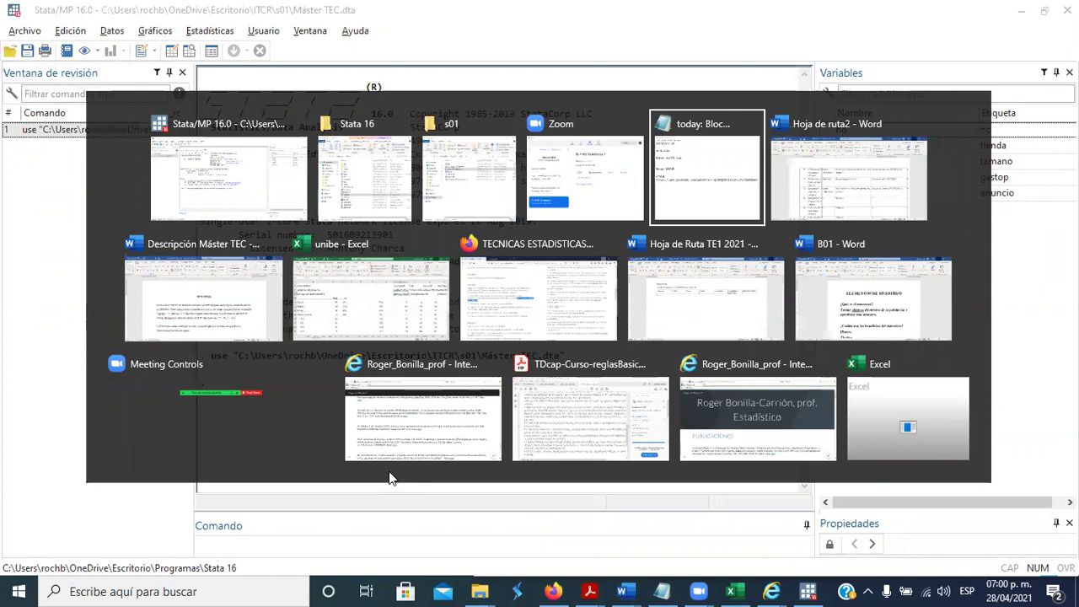
key("Tab")
key("Tab")
key("Tab")
key("Tab")
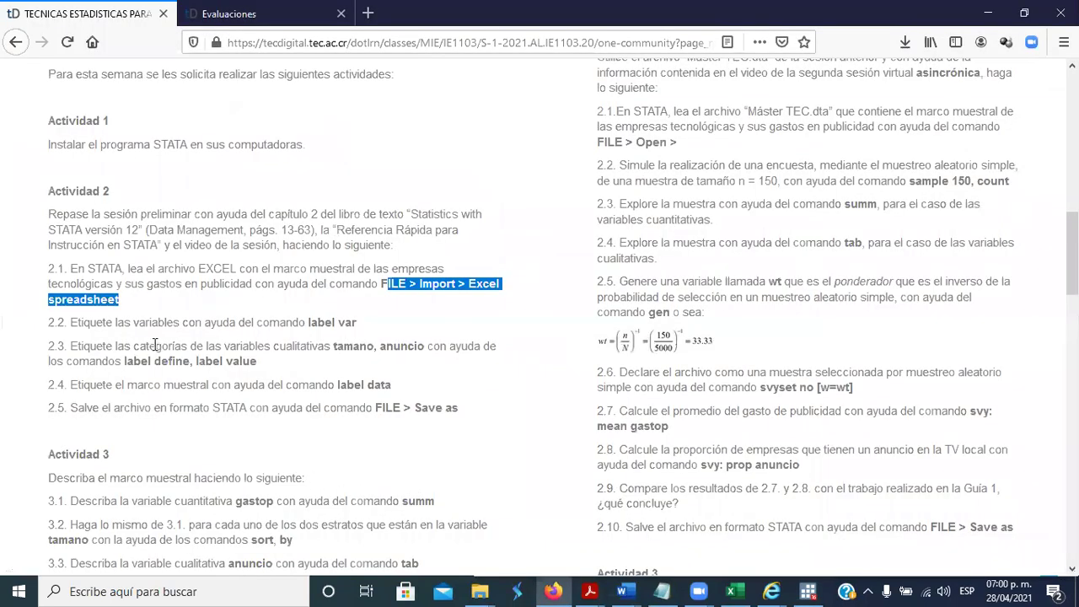
left_click(157, 326)
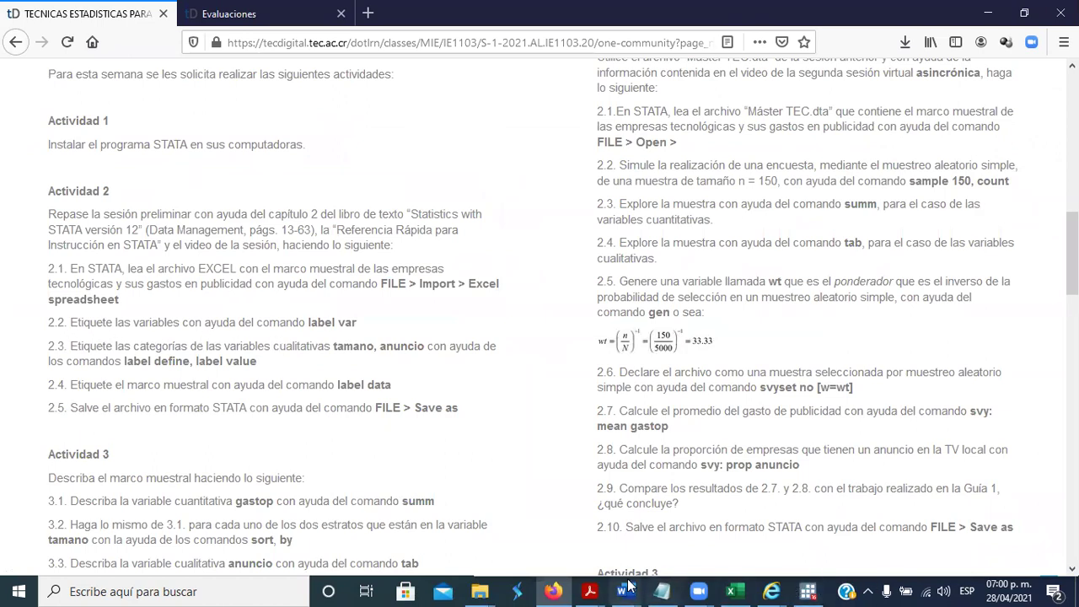
Switch to the B01 document in Word and read the definition and benefits of sampling.
mouse_move(631, 588)
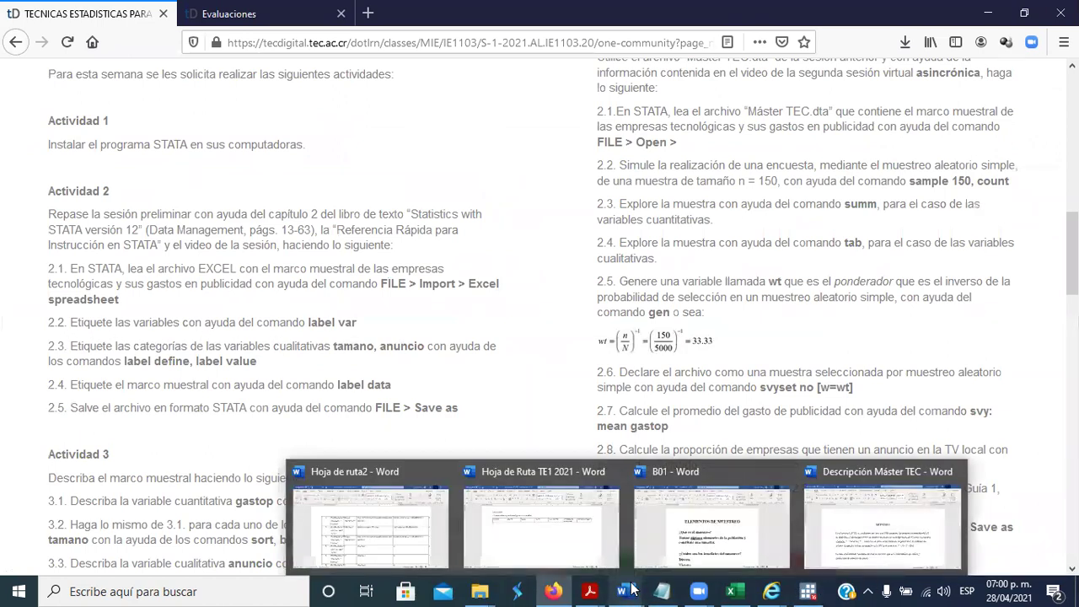
left_click(710, 547)
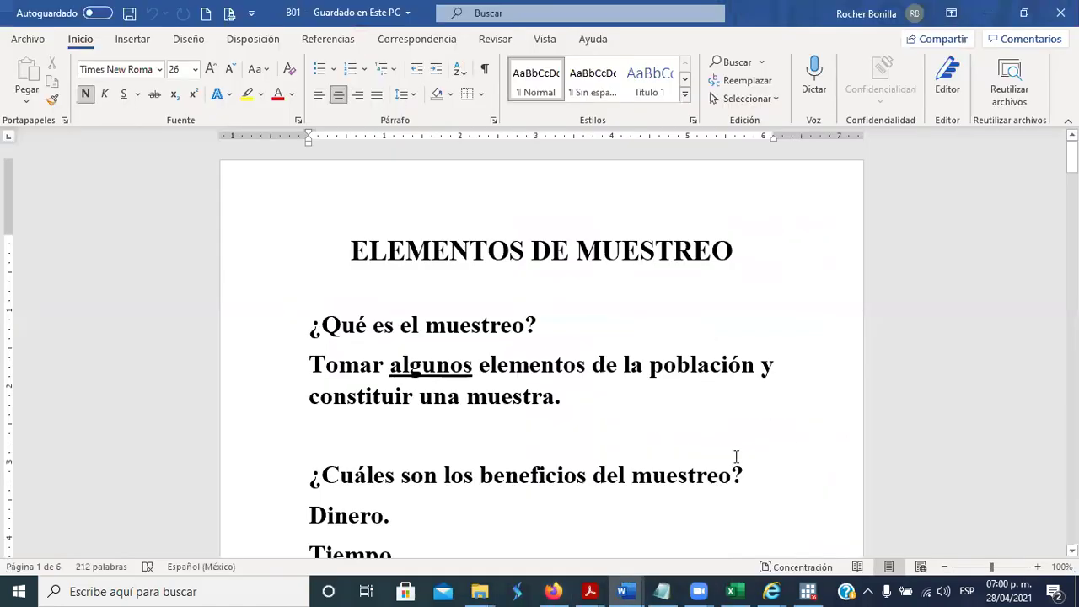
scroll(690, 379, "down", 2)
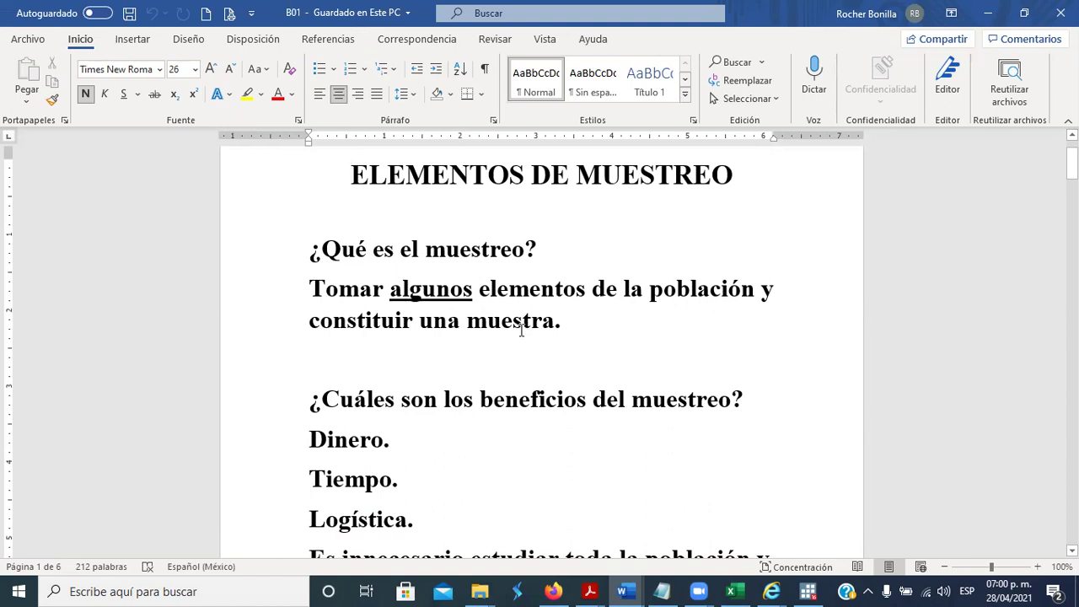
left_click(594, 320)
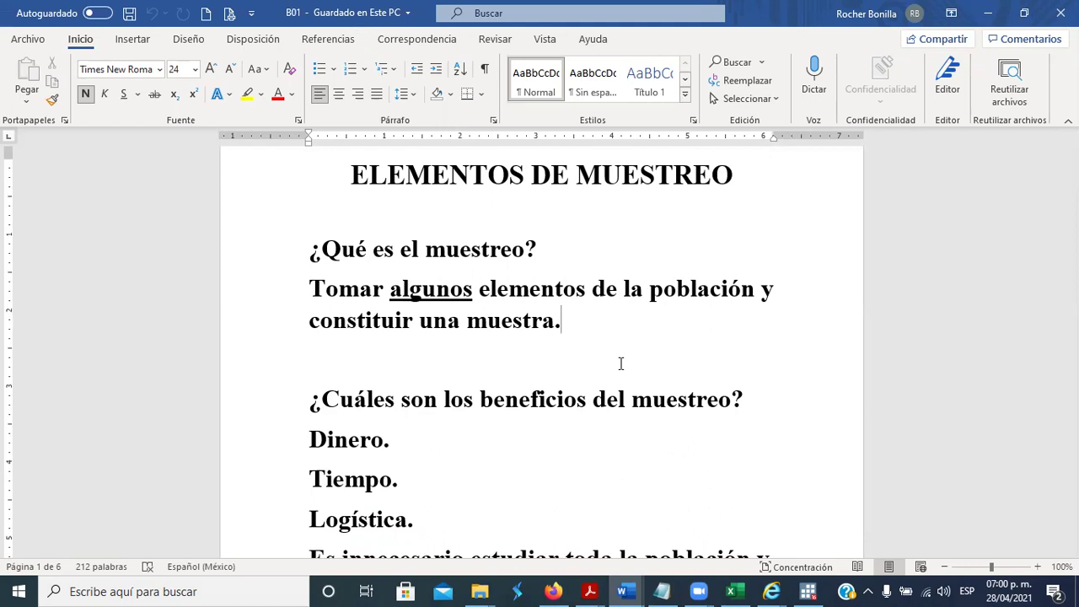
scroll(642, 378, "down", 3)
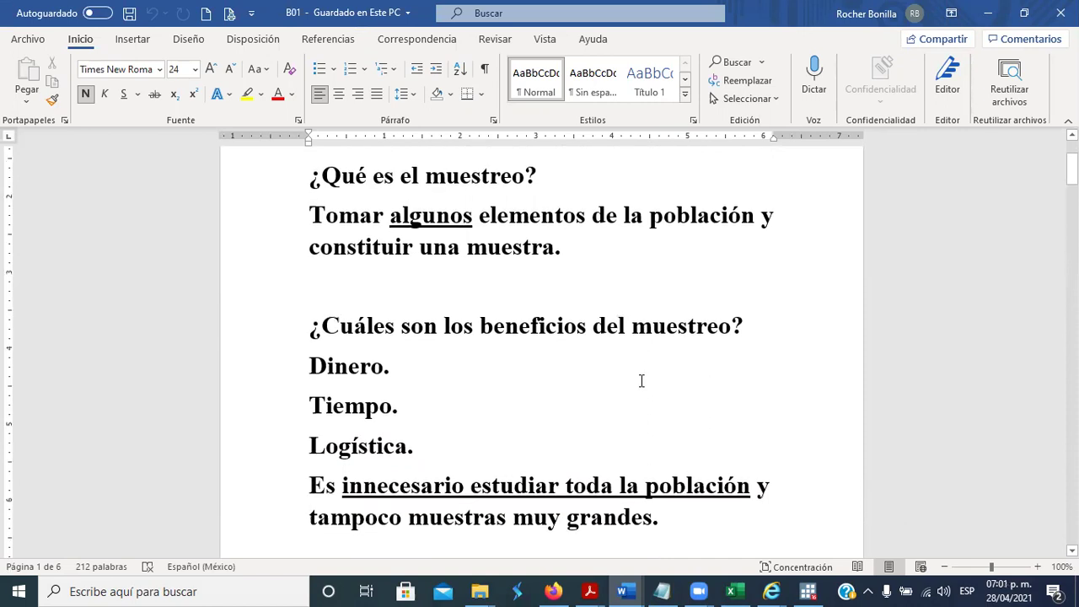
Format Dinero, Tiempo and Logística as bulleted items and the sentence starting "Es innecesario estudiar" as a numbered item.
left_click_drag(311, 326, 329, 361)
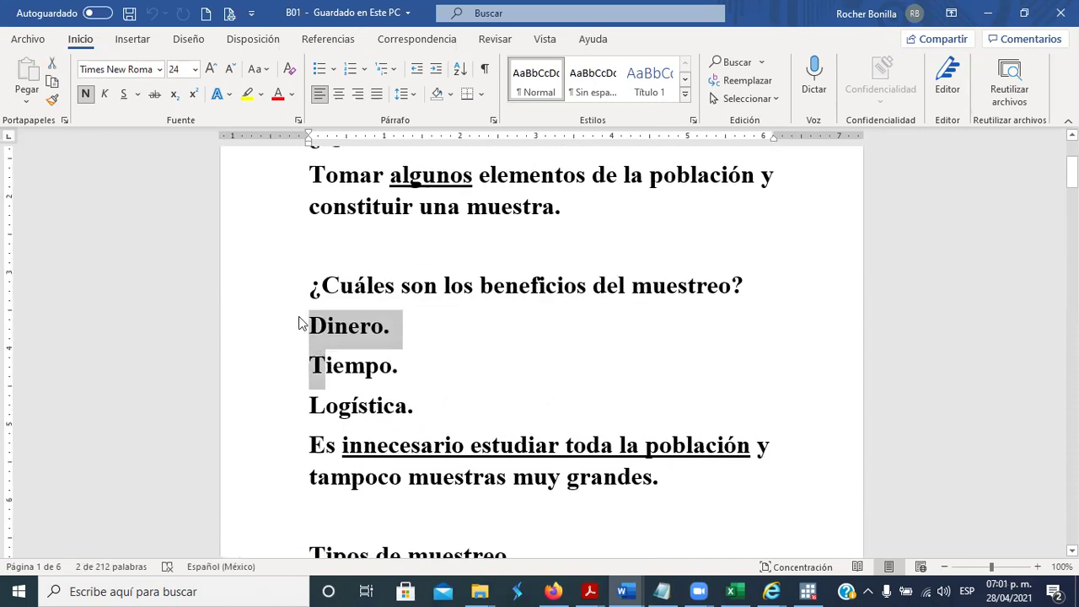
left_click(300, 324)
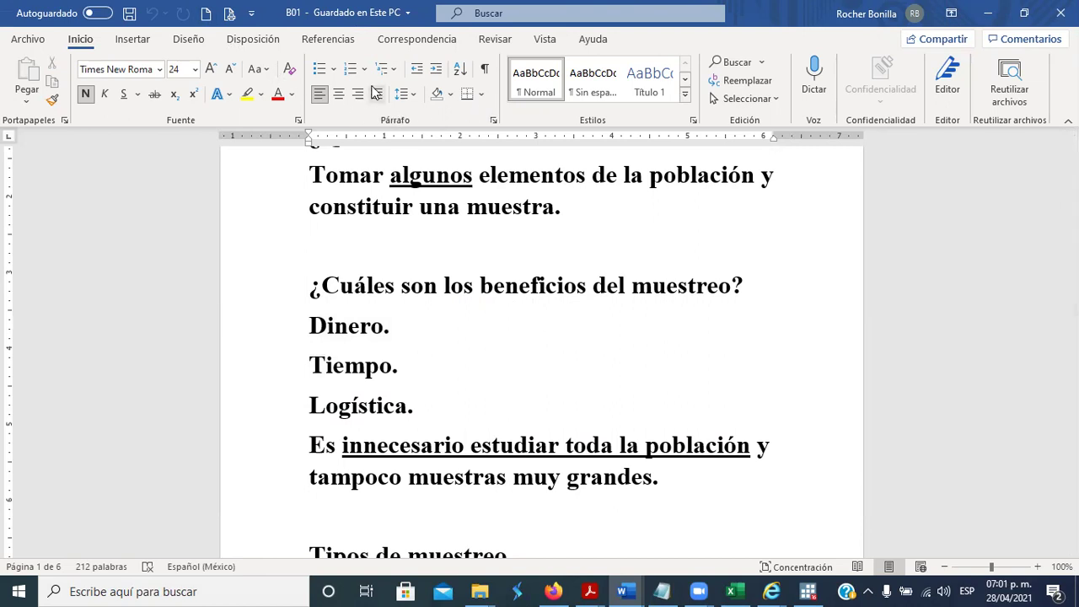
left_click(315, 74)
left_click(311, 367)
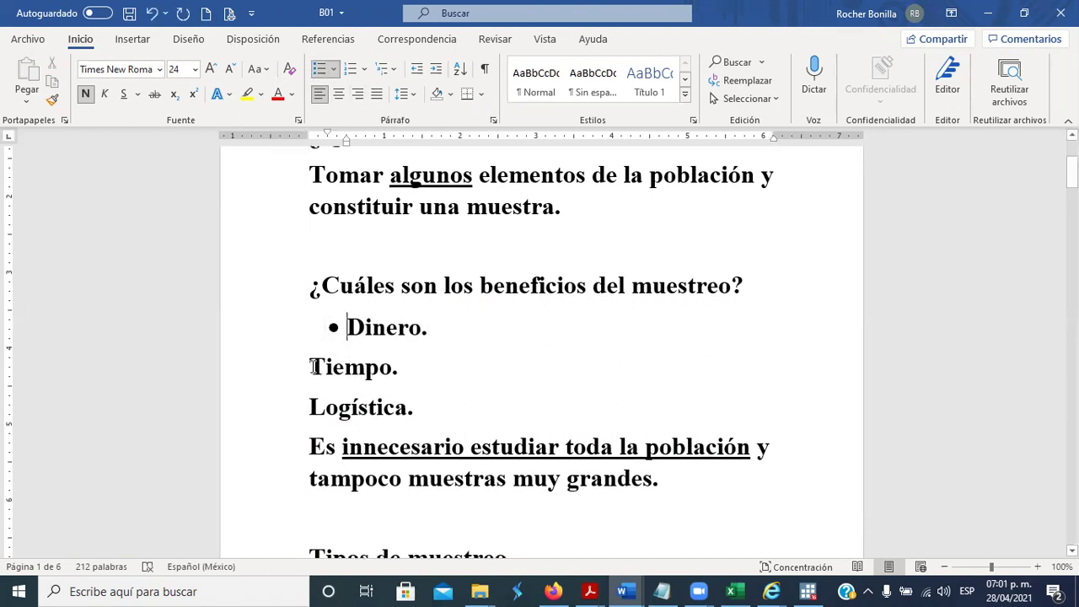
left_click(318, 69)
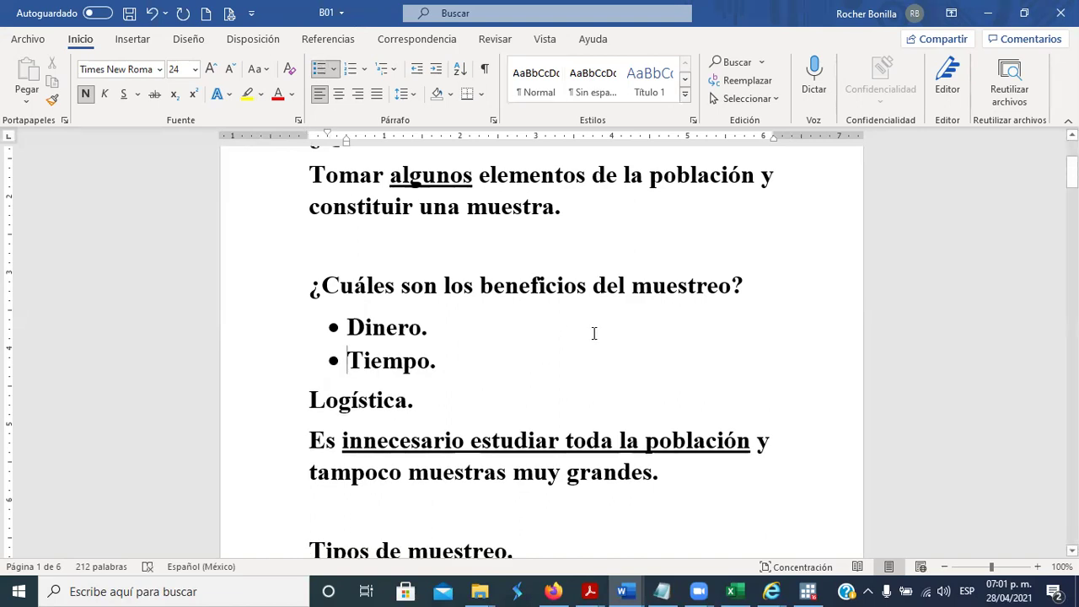
left_click(336, 402)
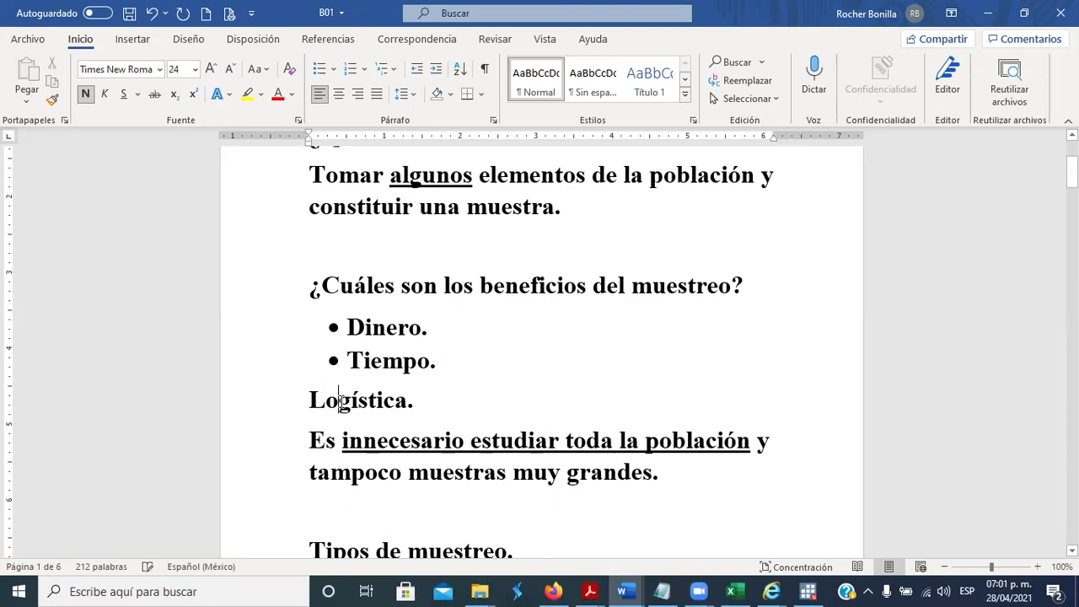
left_click(319, 68)
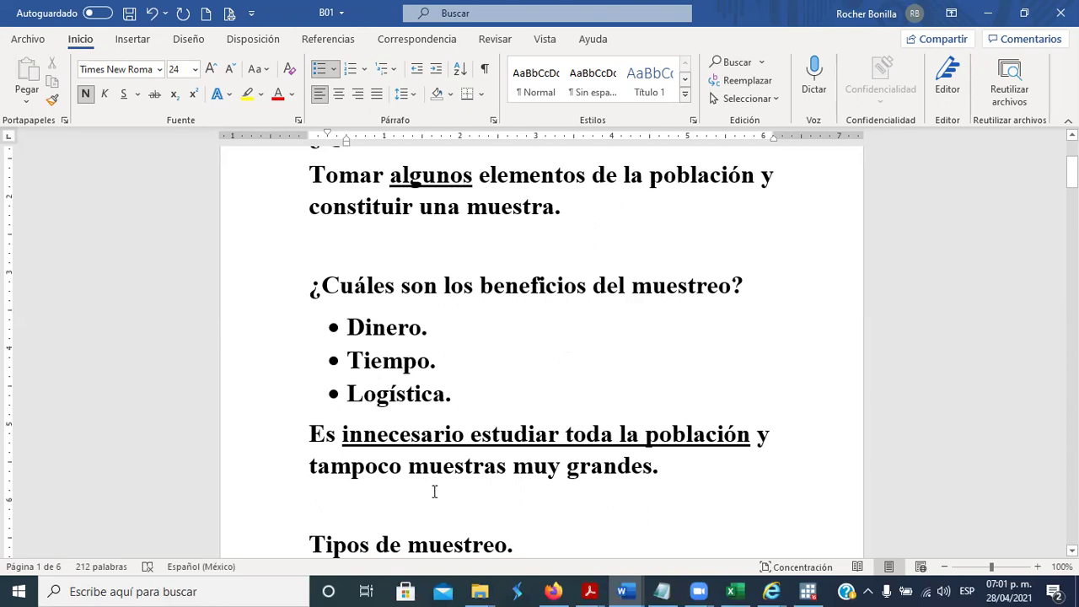
left_click(334, 435)
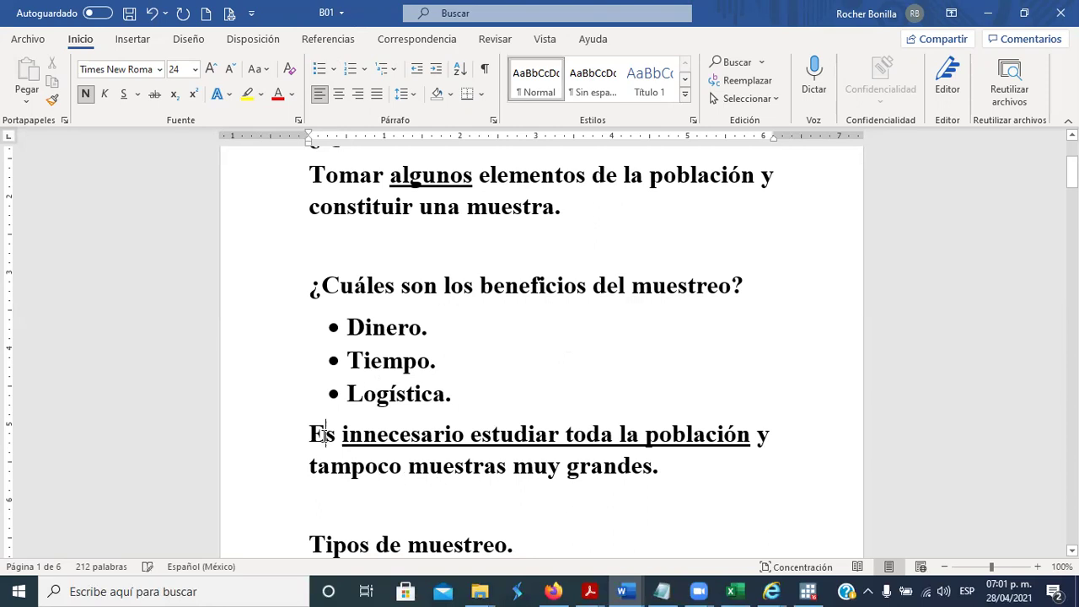
left_click(350, 69)
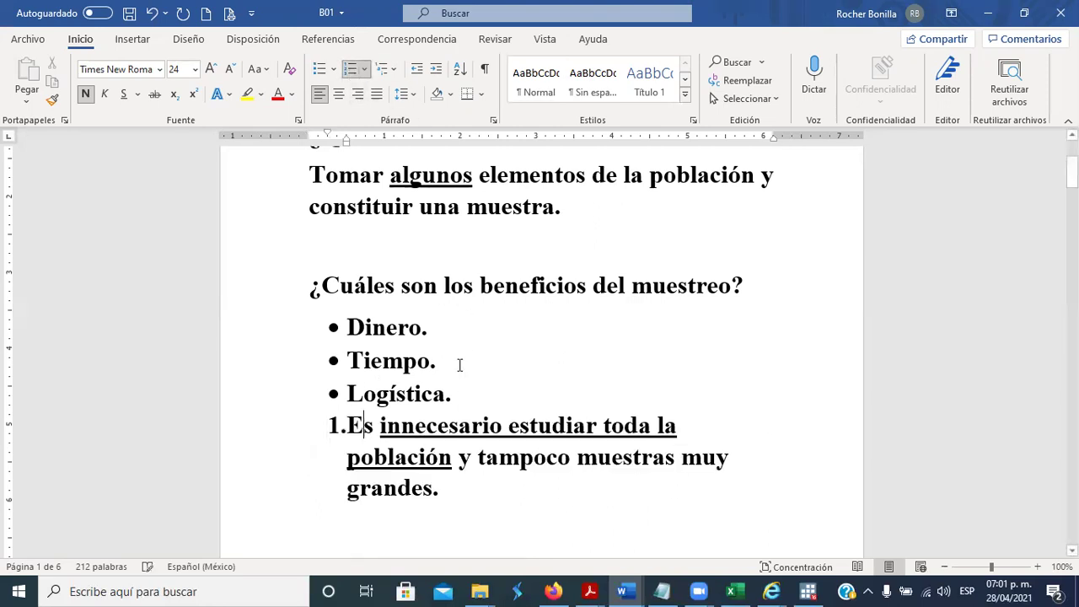
Replace the numbering of the sentence starting "Es innecesario estudiar" with a bullet like the other benefits.
left_click(339, 428)
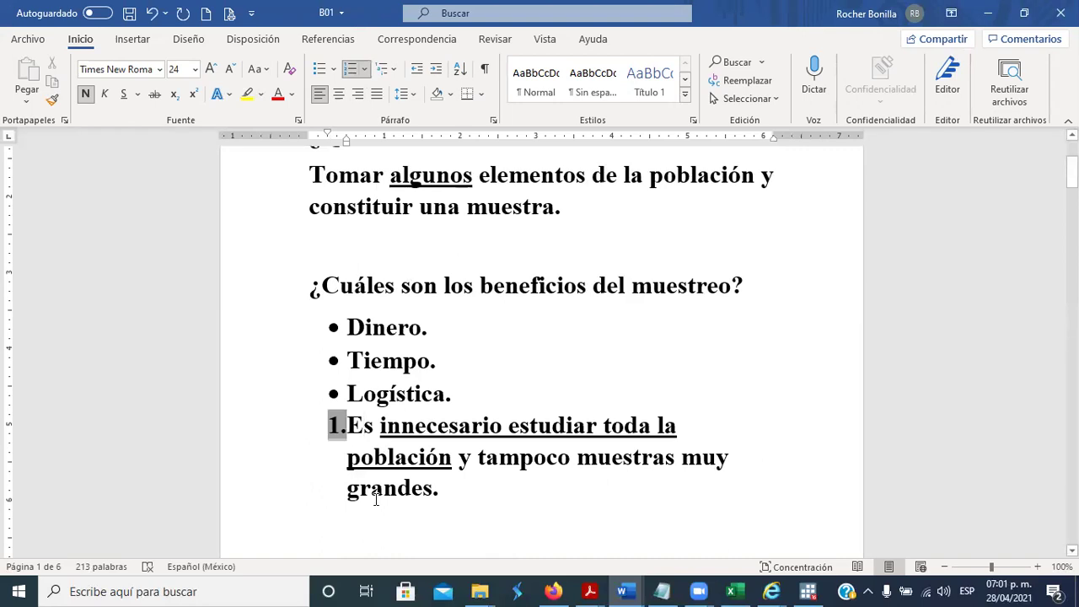
key("BackSpace")
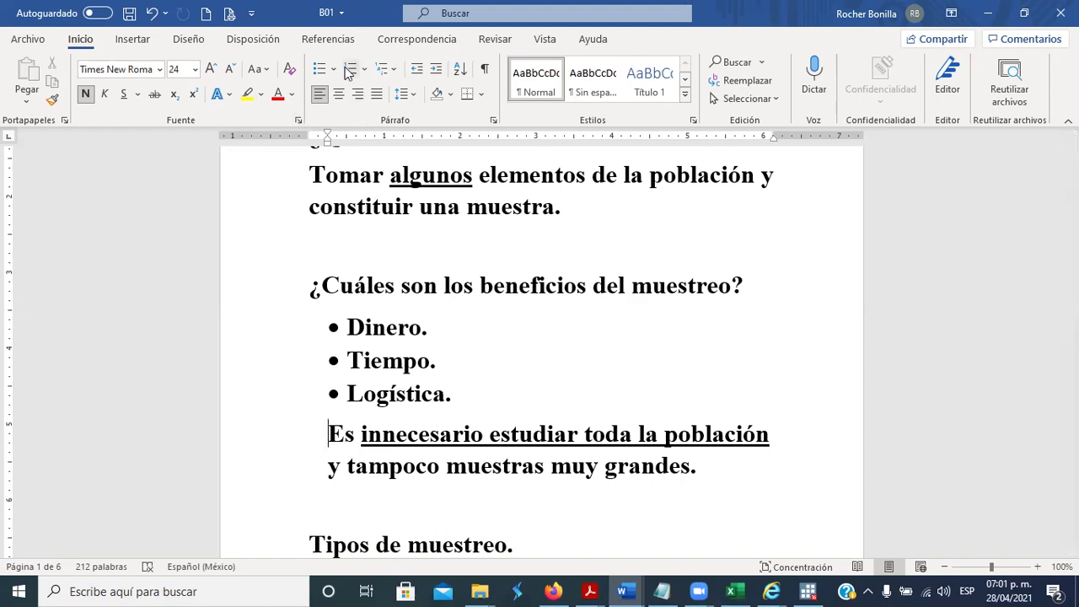
left_click(320, 69)
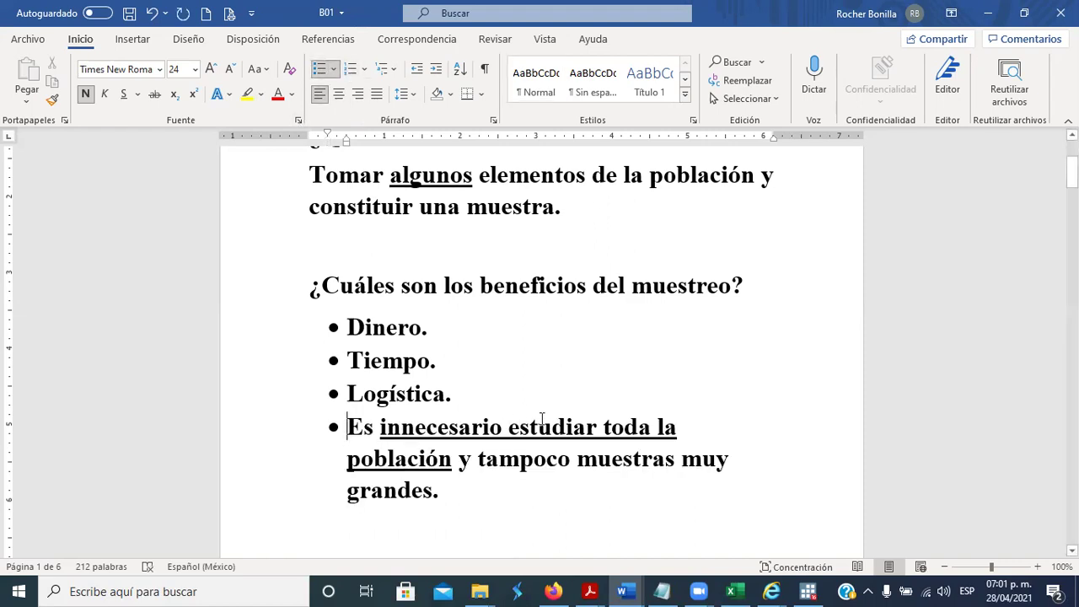
Delete the period at the end of "No probabilísticos" under Tipos de muestreo.
scroll(544, 424, "down", 2)
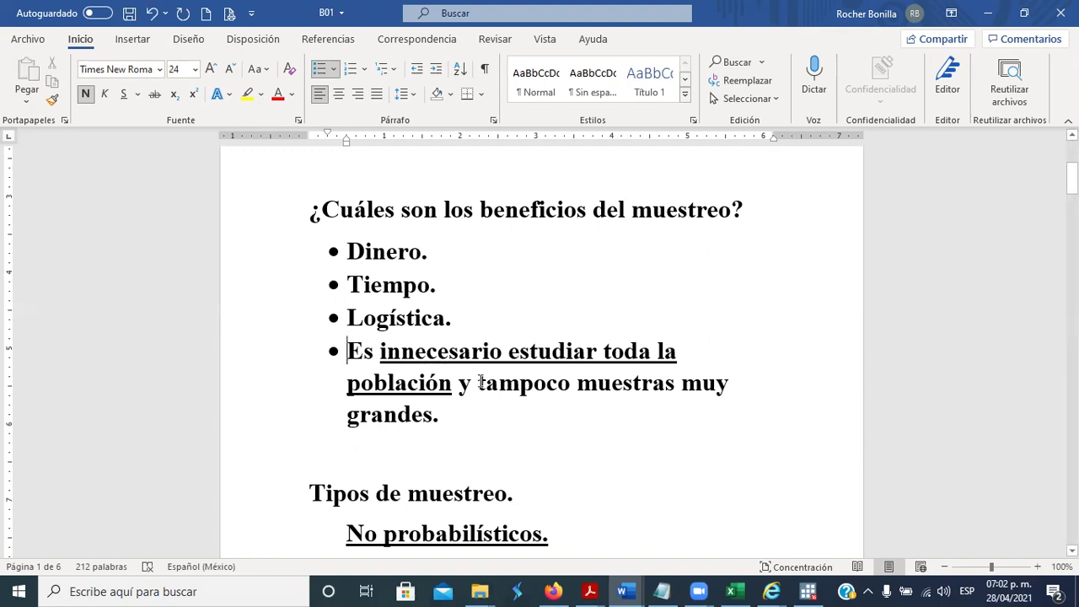
scroll(464, 405, "down", 3)
scroll(465, 403, "down", 2)
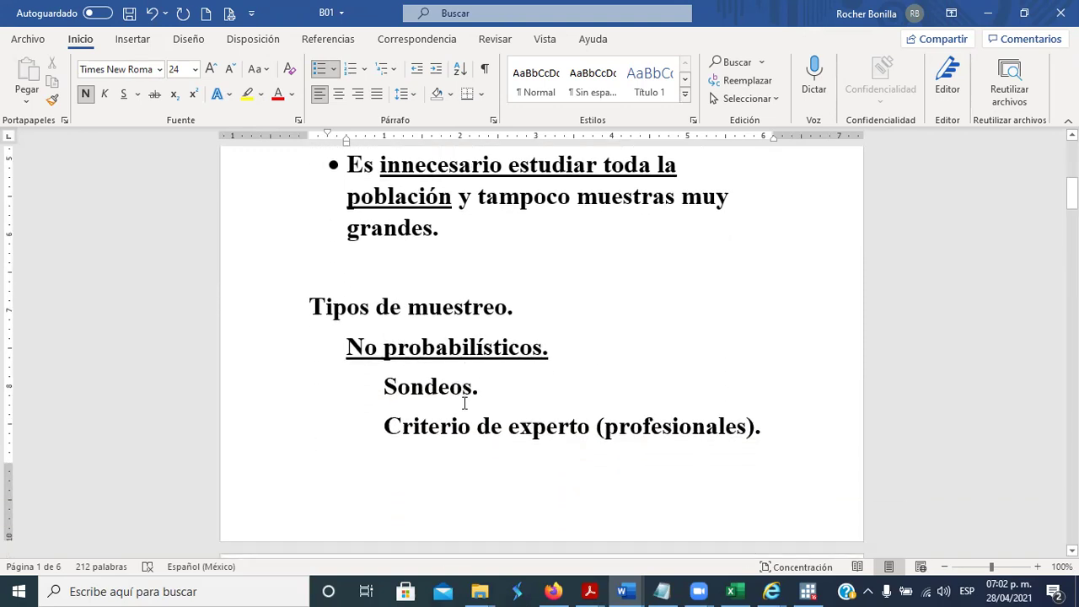
scroll(472, 399, "down", 1)
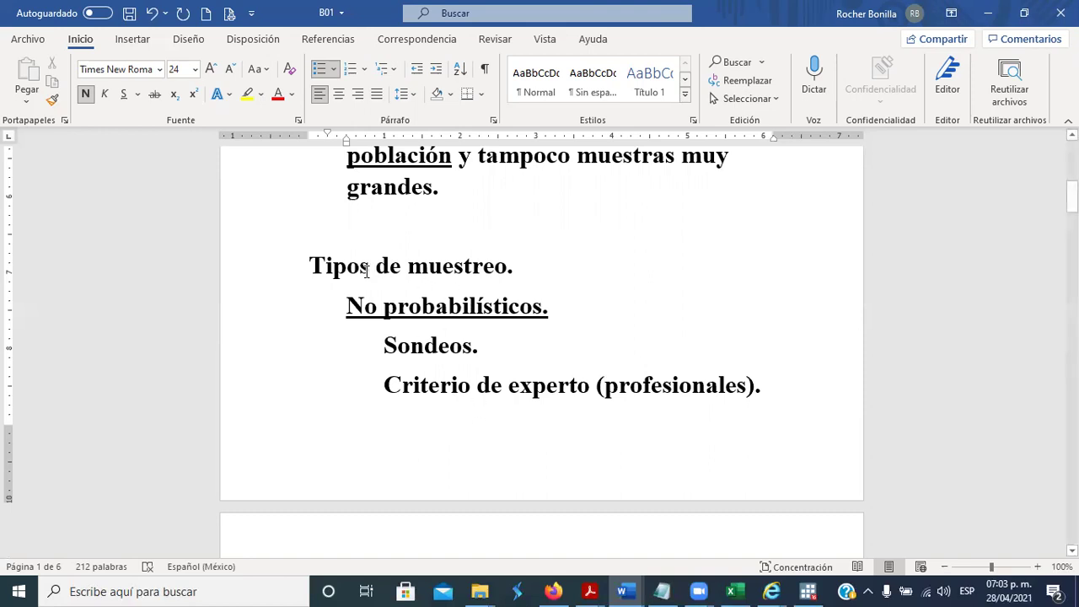
left_click_drag(338, 311, 586, 311)
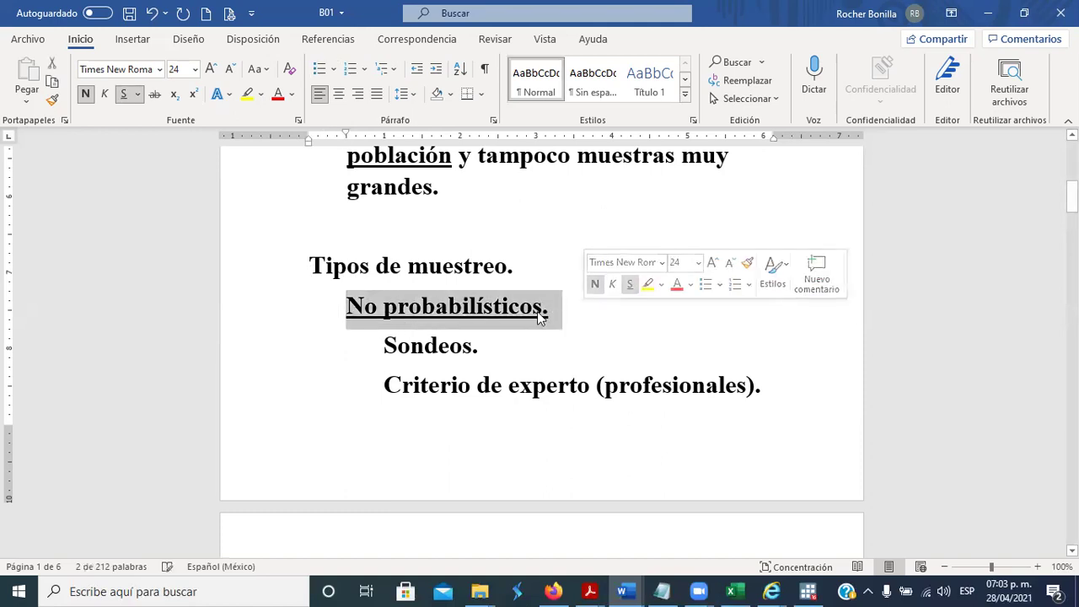
left_click(545, 305)
key("BackSpace")
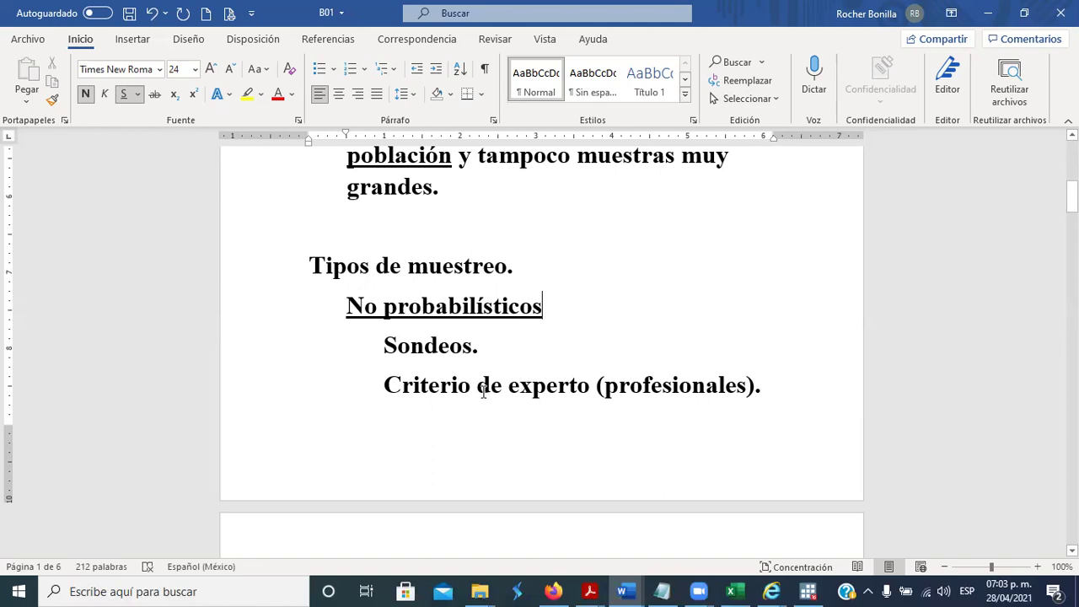
Delete the final periods of "Criterio de experto (profesionales)", "Sondeos" and "Bola de nieve", and highlight "Bola de nieve" by selecting it.
scroll(483, 390, "down", 2)
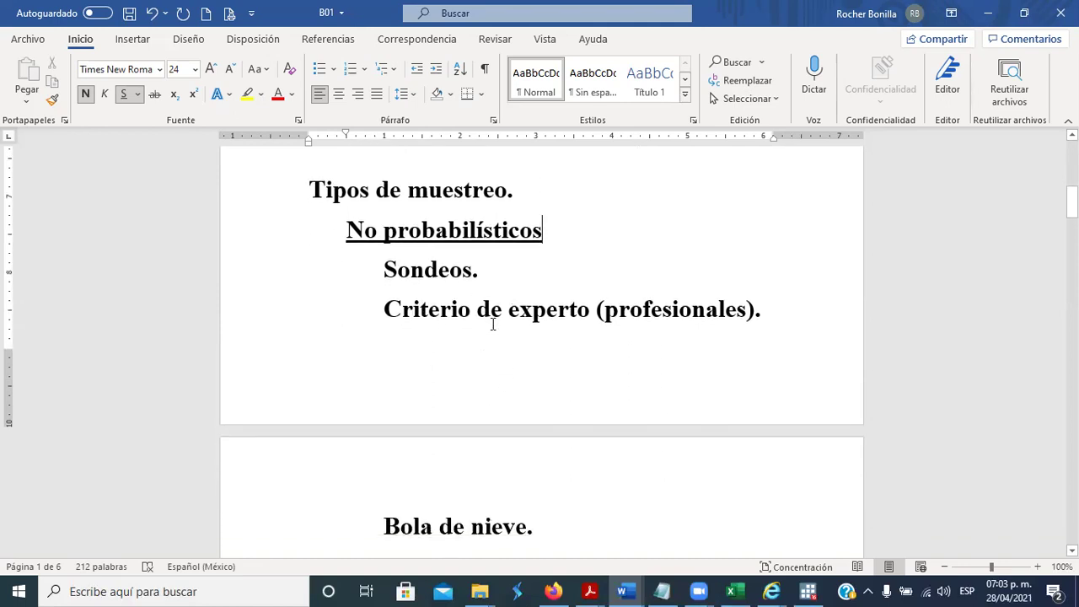
scroll(624, 344, "down", 2)
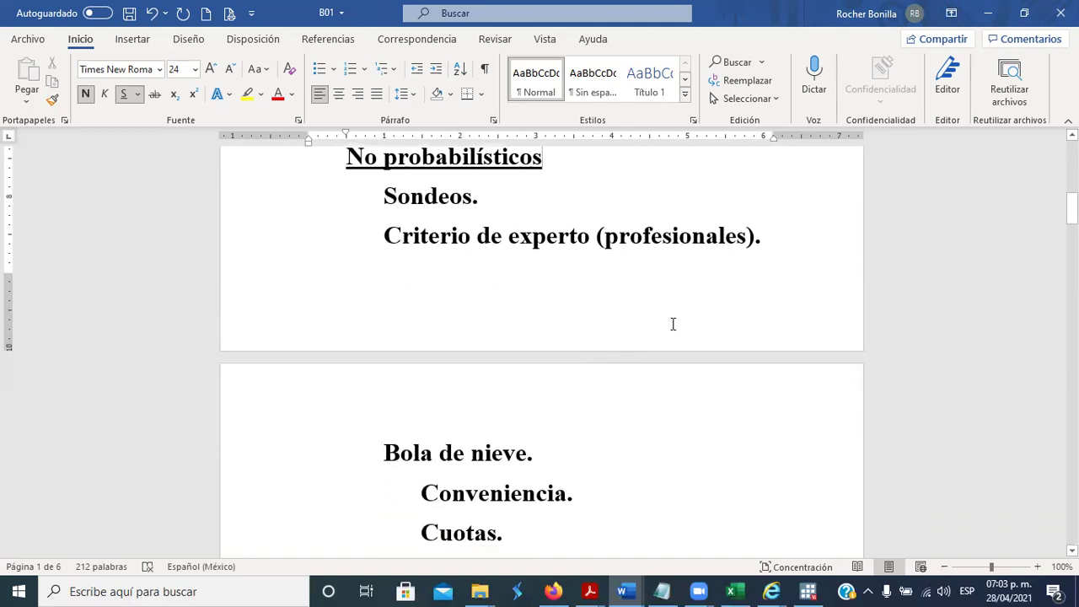
left_click(768, 242)
key("BackSpace")
left_click(489, 206)
key("BackSpace")
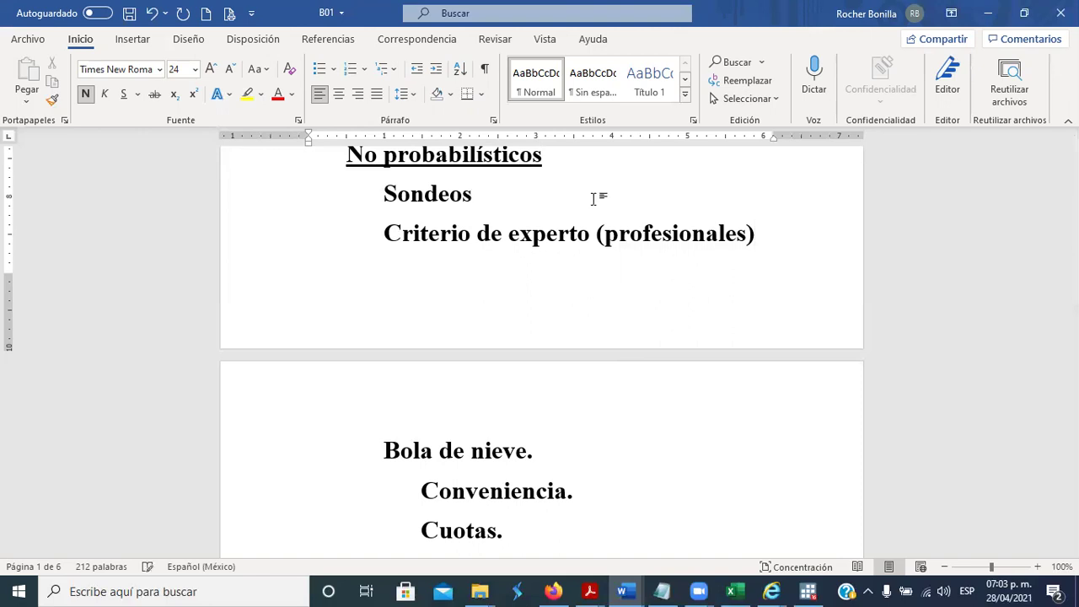
left_click(547, 455)
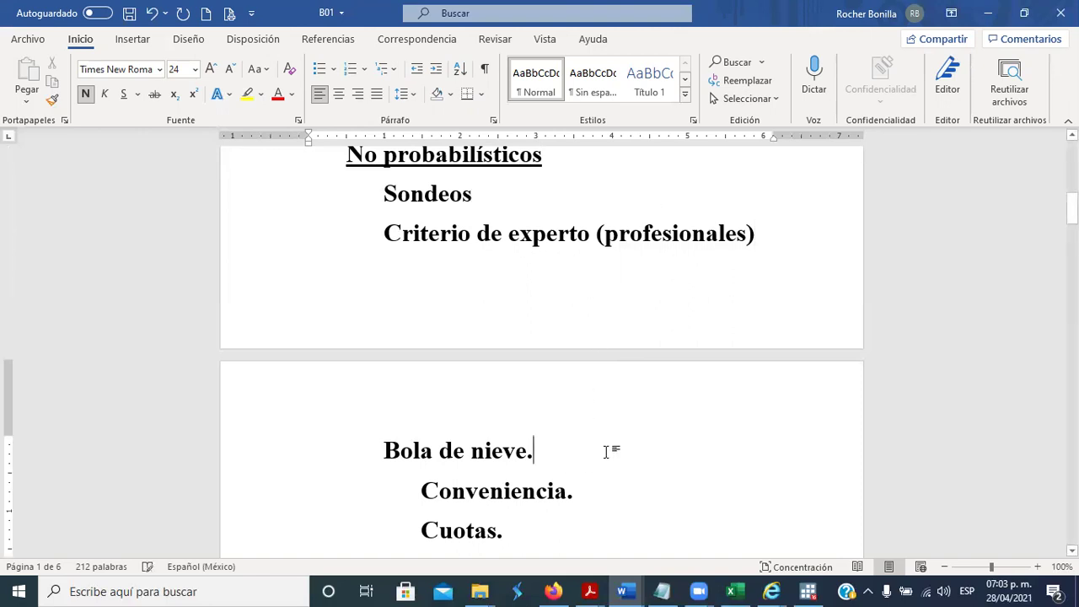
key("BackSpace")
left_click_drag(381, 453, 527, 452)
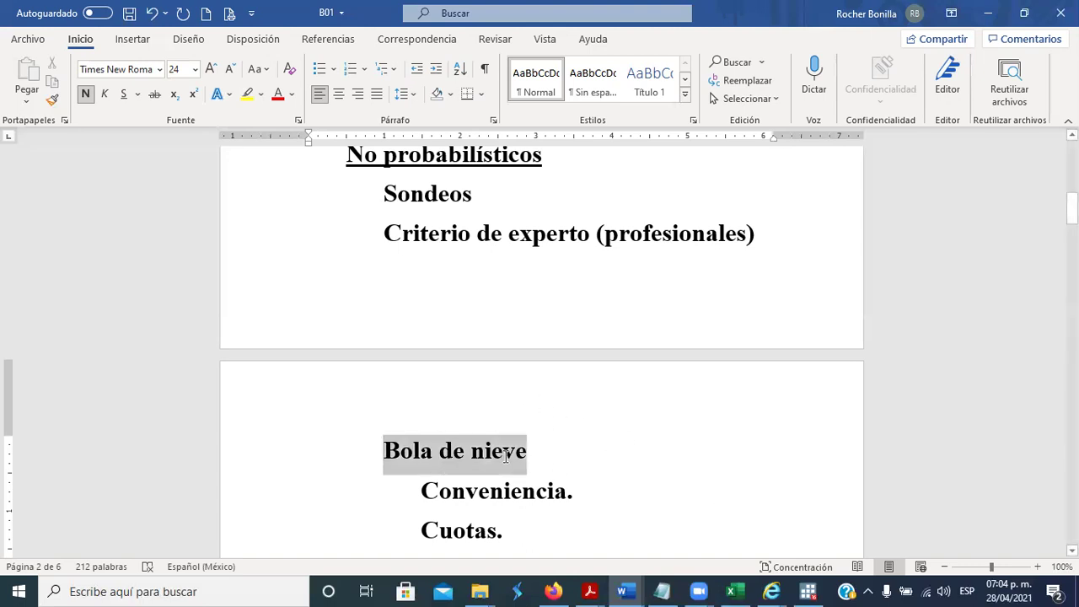
Highlight the selected "Bola de nieve" line in yellow.
left_click(247, 95)
left_click(454, 493)
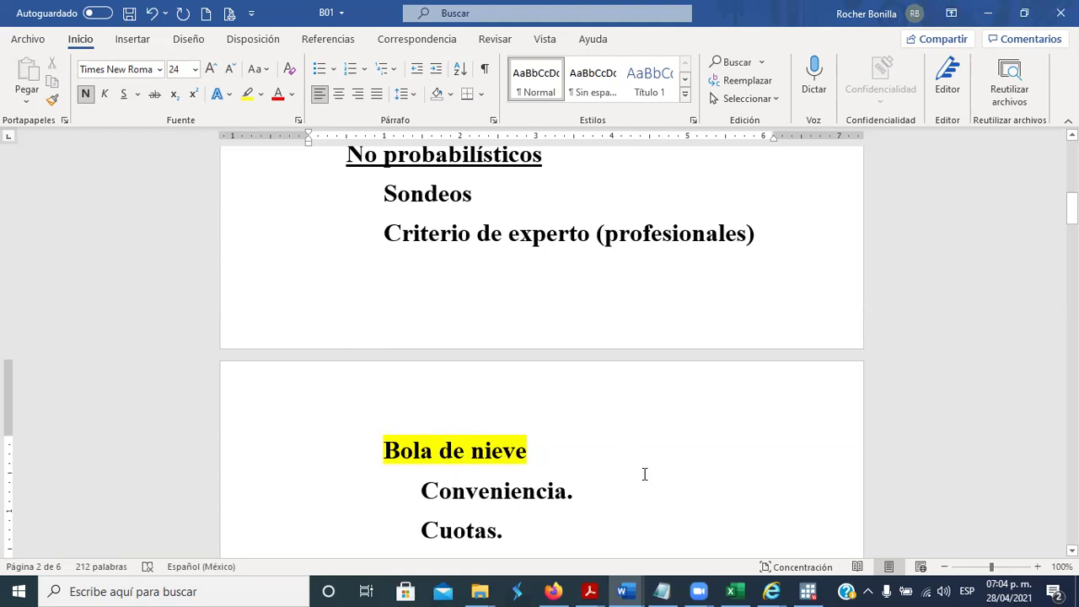
Review the non-probabilistic sampling types in the notes, from "Sondeos" to "Elección razonada", and the paragraph on their use.
scroll(644, 472, "down", 3)
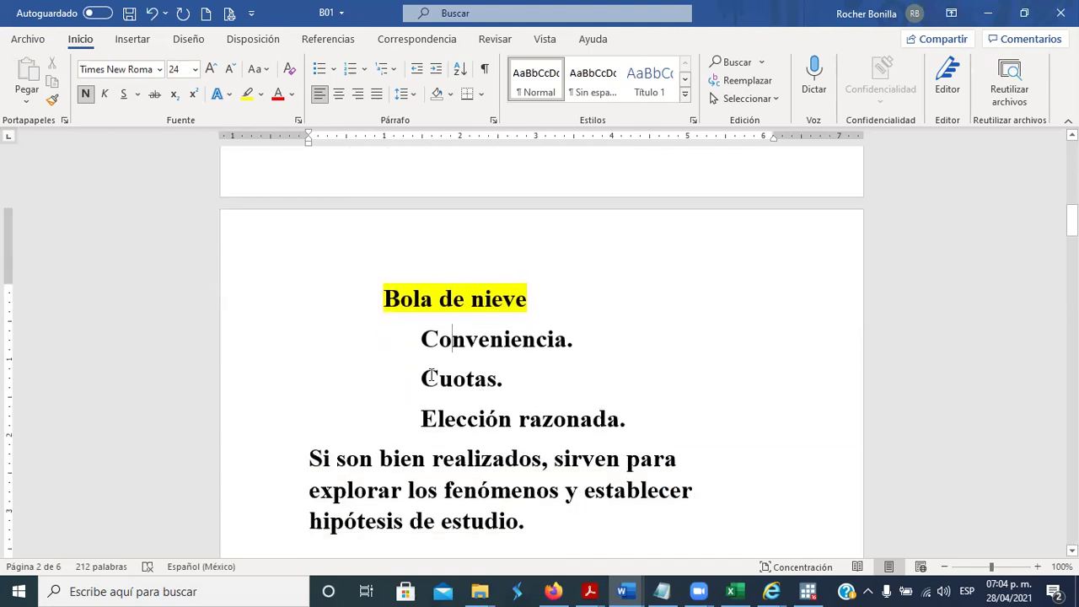
left_click_drag(411, 422, 641, 421)
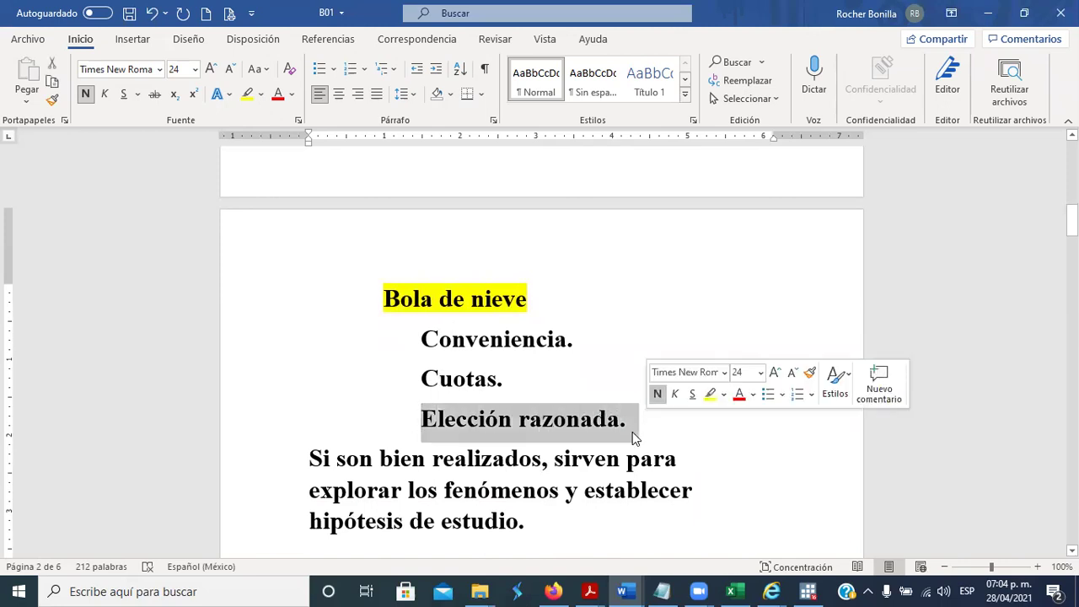
left_click(359, 460)
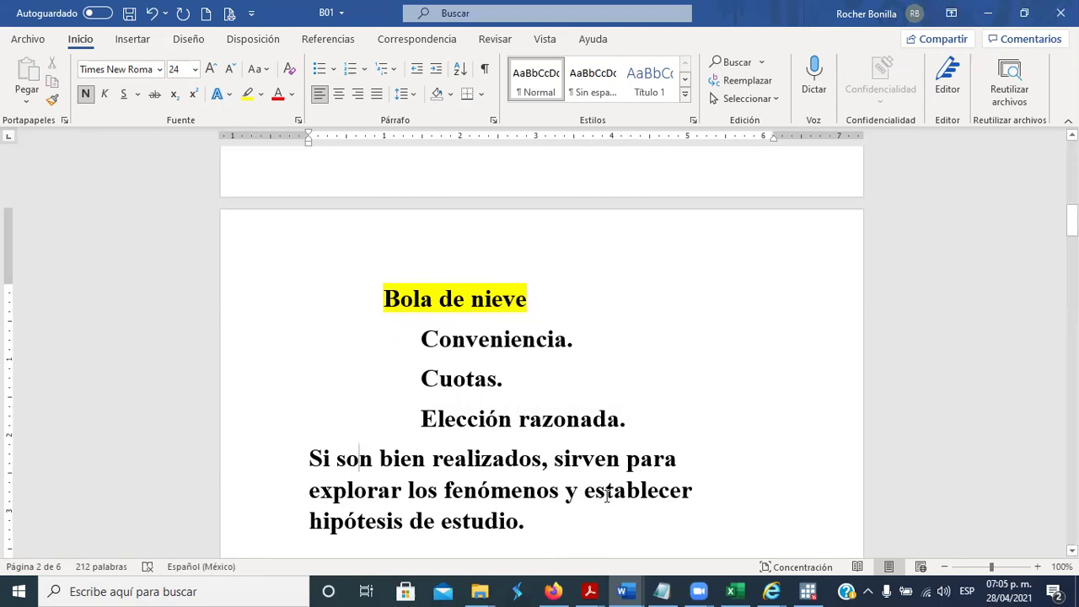
left_click(527, 521)
scroll(603, 498, "up", 5)
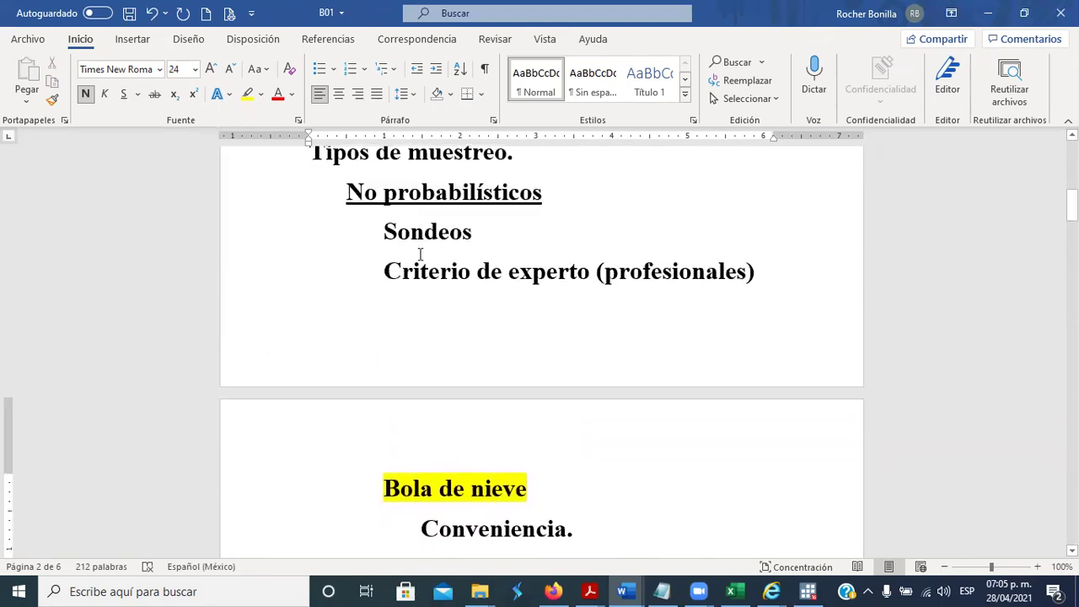
scroll(513, 369, "down", 3)
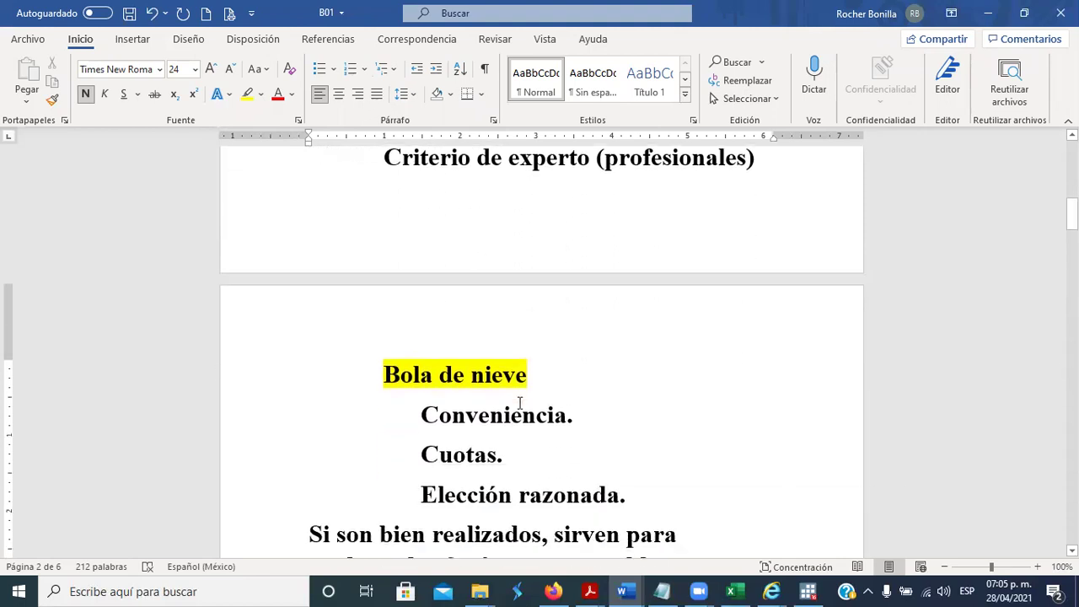
scroll(507, 438, "down", 4)
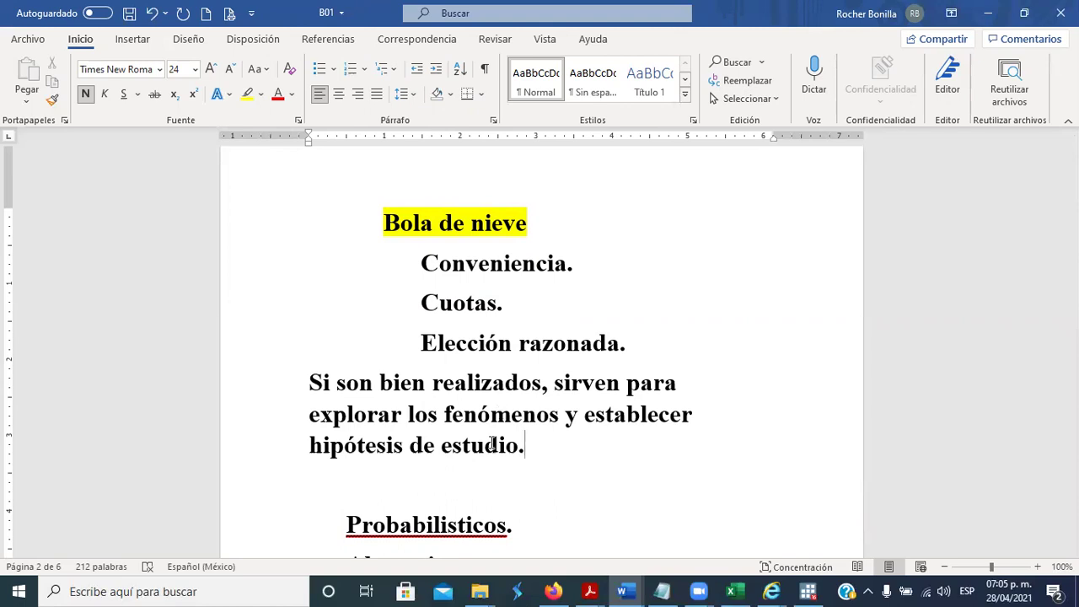
scroll(529, 460, "down", 2)
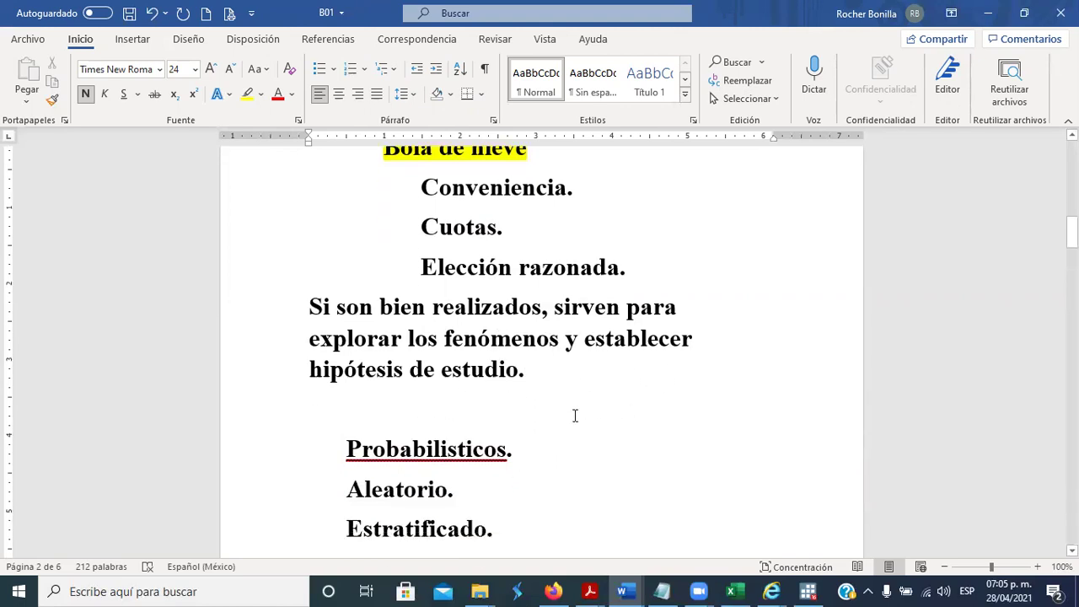
Remove the left indent from the "Probabilisticos" heading and from its four items, Aleatorio, Estratificado, Sistemático and Conglomerados.
scroll(579, 414, "down", 6)
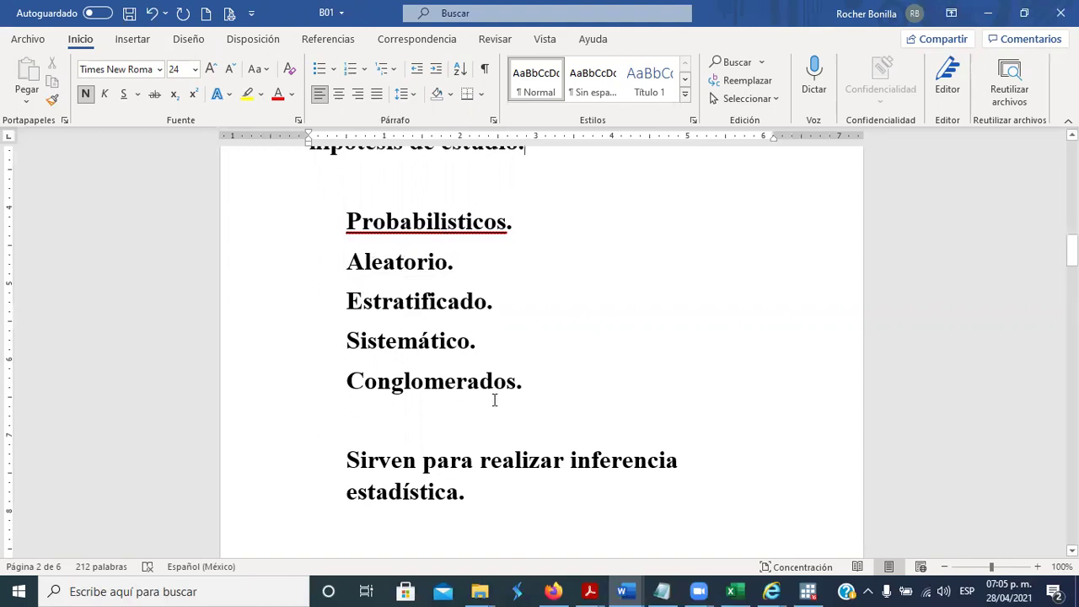
left_click(339, 216)
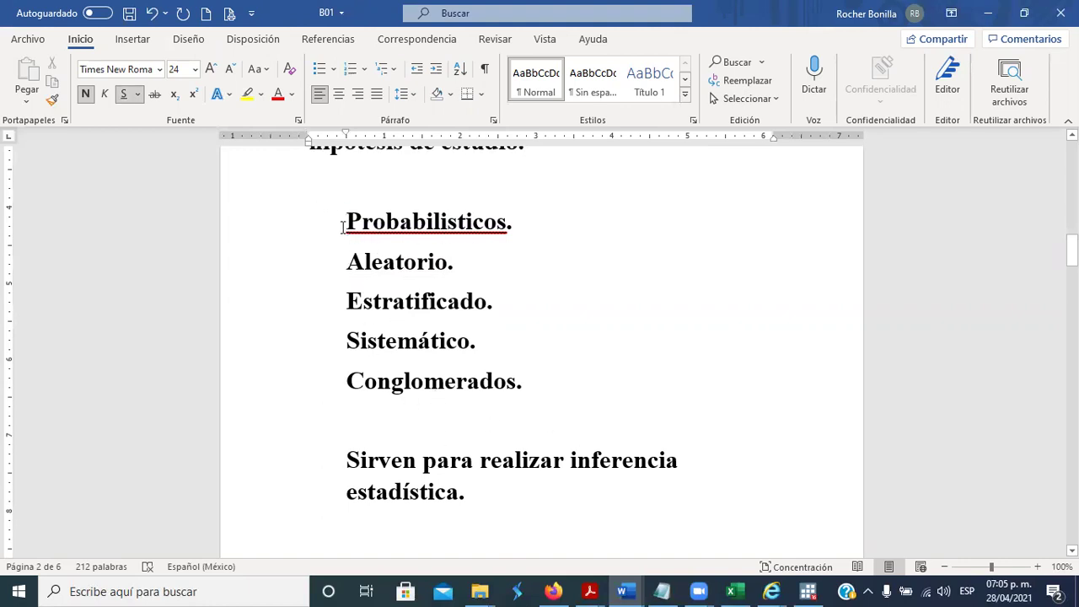
key("BackSpace")
key("Down")
key("BackSpace")
key("Down")
key("BackSpace")
key("Down")
key("BackSpace")
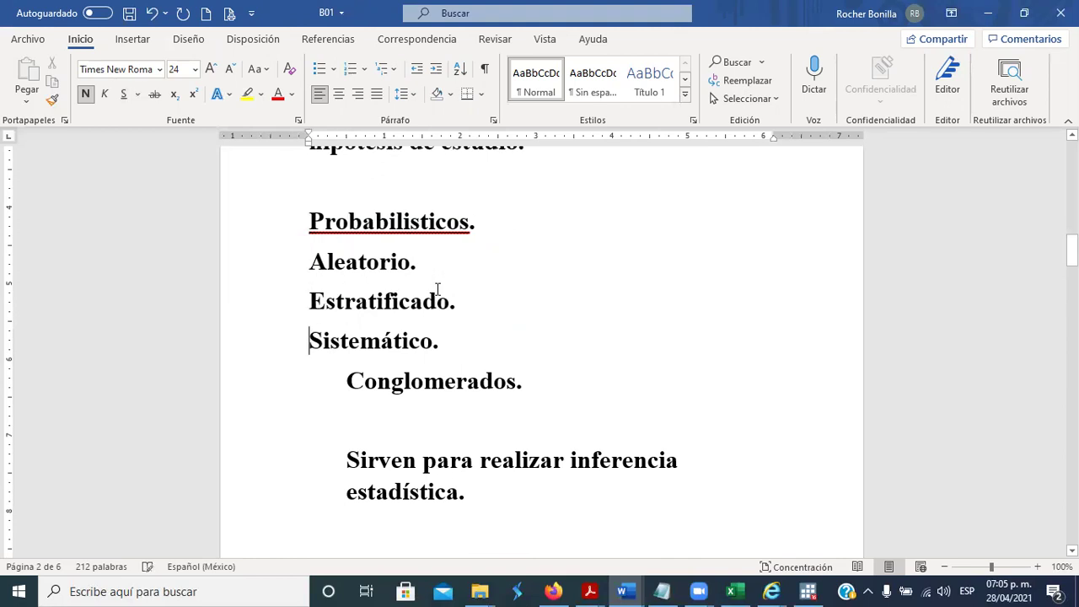
key("Down")
key("BackSpace")
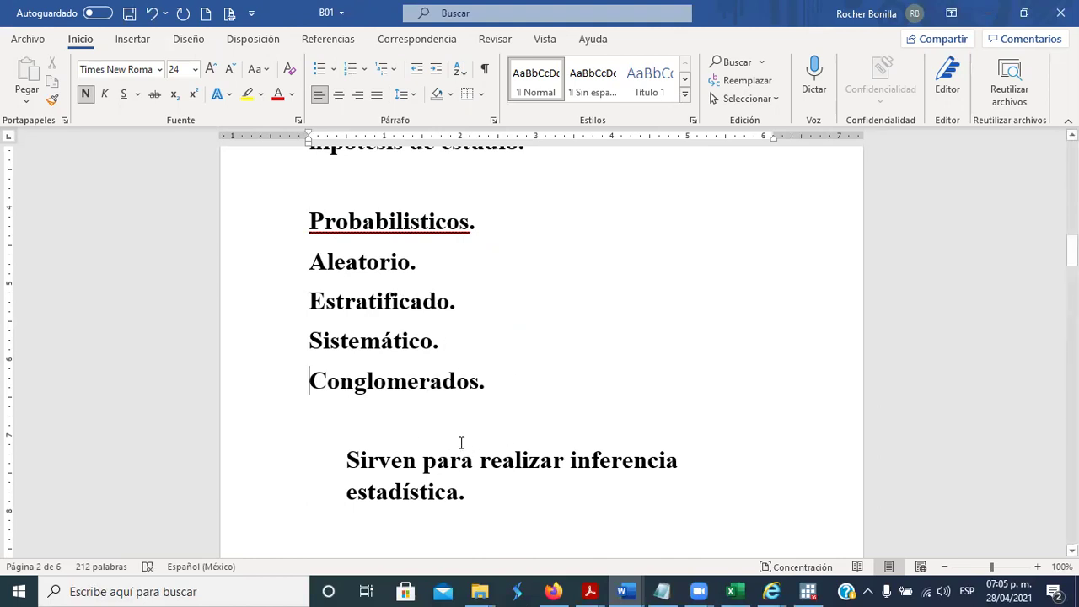
Remove the left indent from the sentence "Sirven para realizar inferencia estadística.".
scroll(461, 441, "down", 2)
left_click(349, 385)
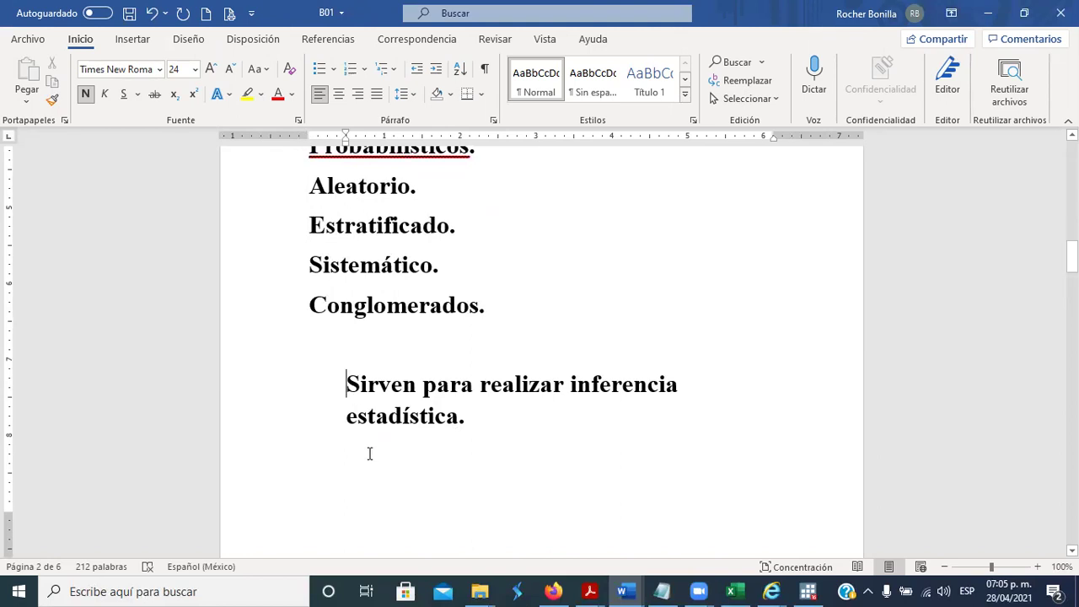
key("BackSpace")
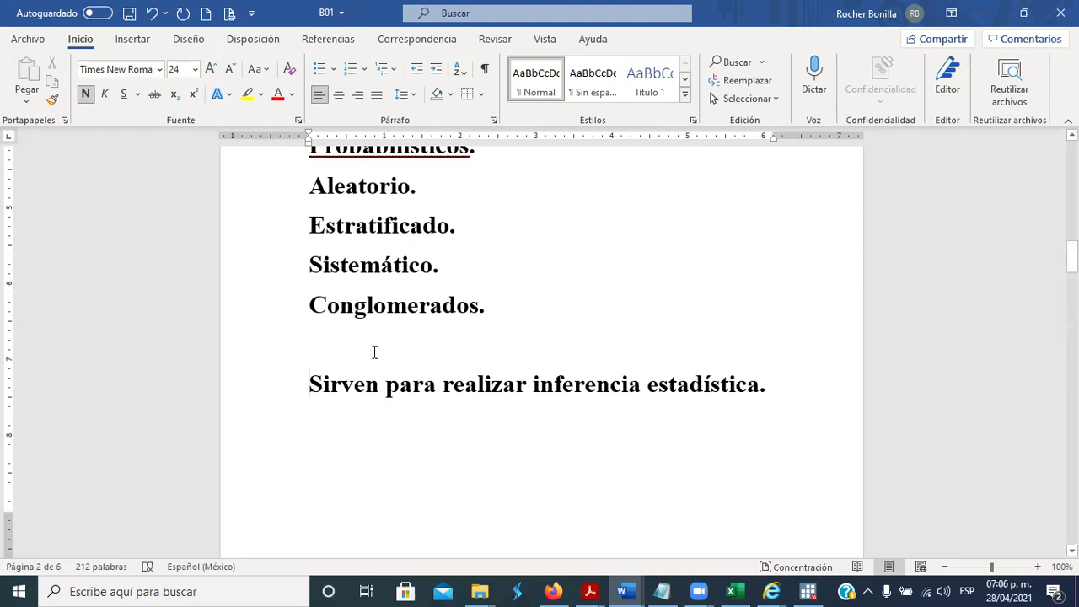
Examine the variable-labelling example under "Etiquetar las variables", checking the command, the variable name and the quoted label text.
scroll(407, 374, "down", 7)
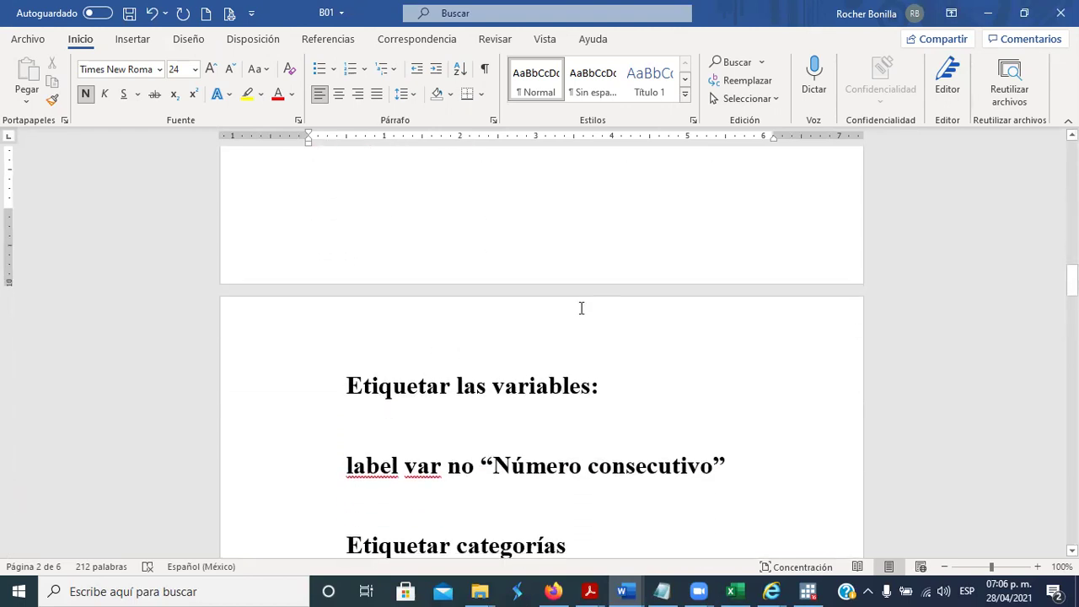
scroll(581, 308, "down", 3)
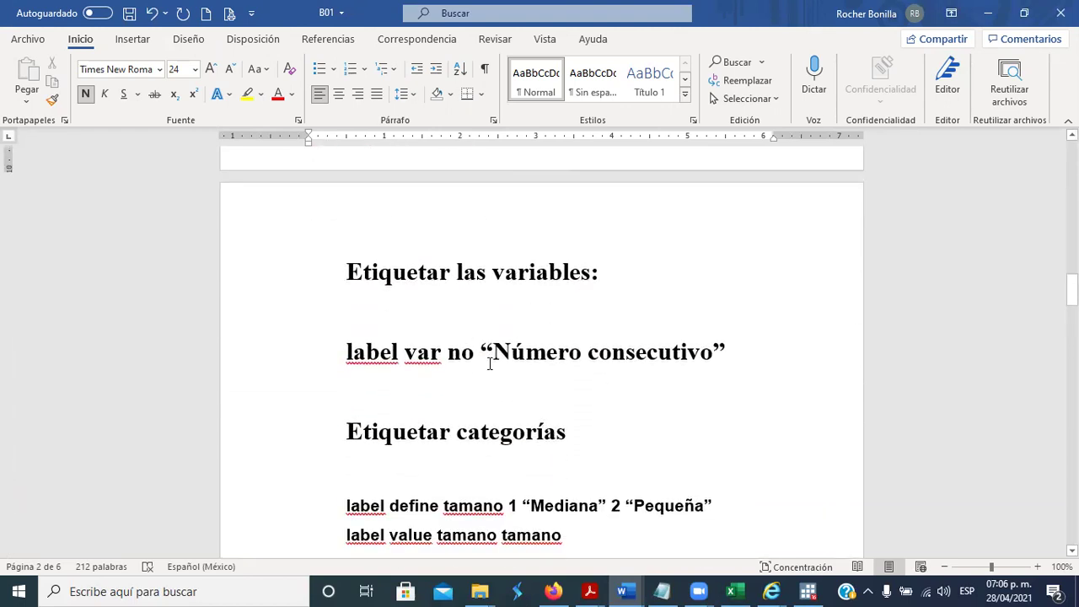
mouse_move(808, 590)
left_click(808, 590)
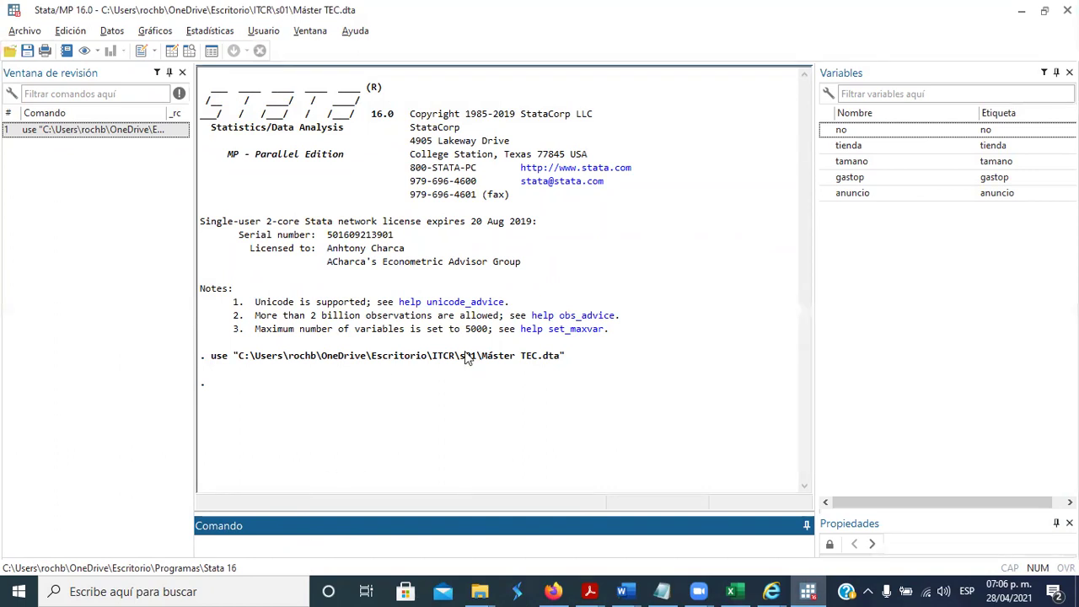
key("alt+Tab")
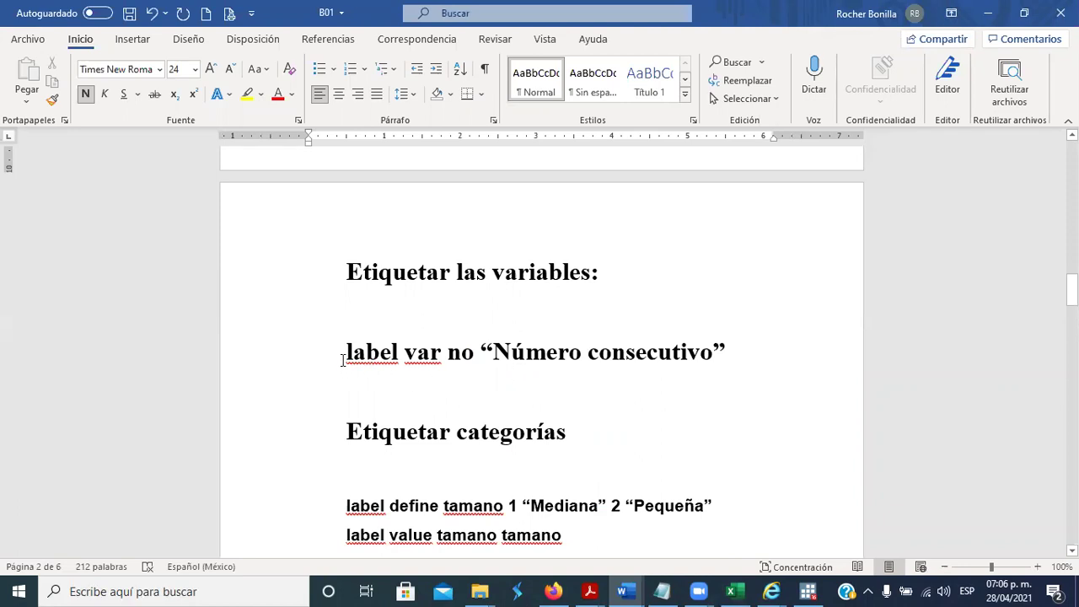
left_click_drag(346, 358, 427, 361)
double_click(461, 354)
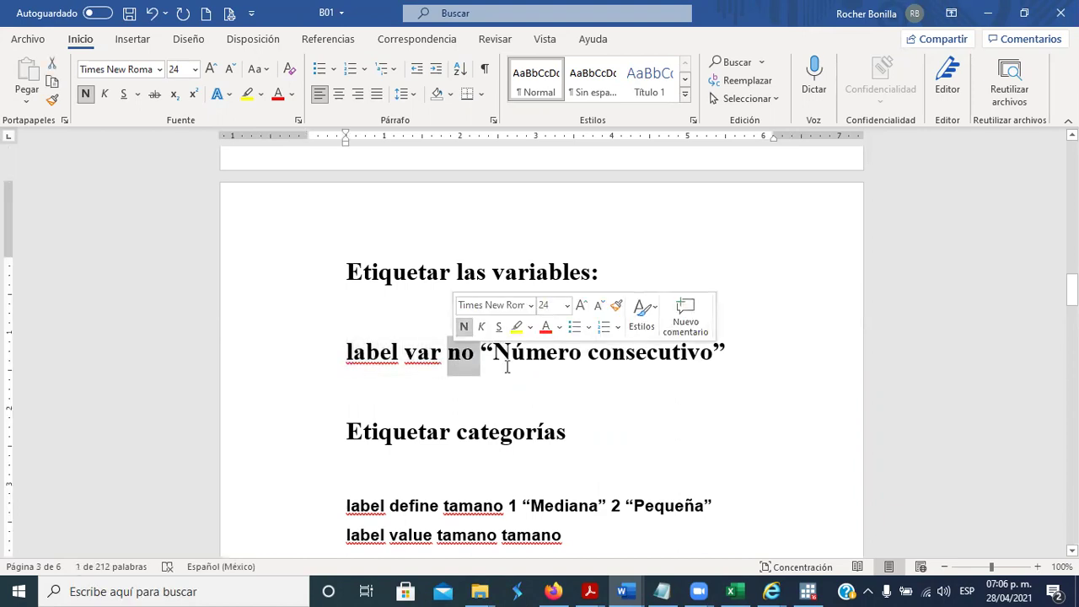
left_click(481, 356)
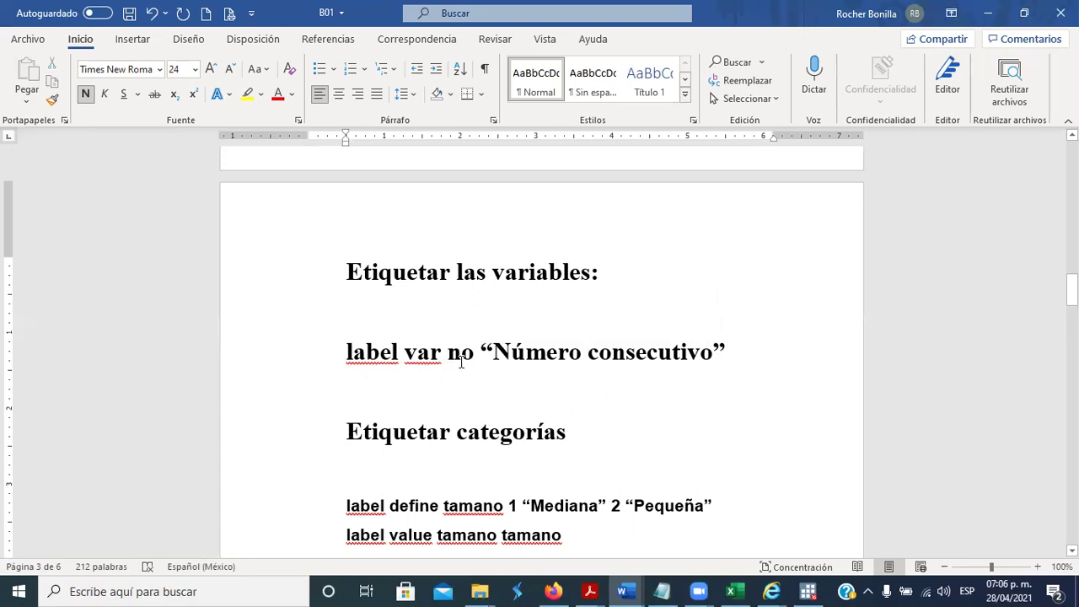
left_click_drag(461, 361, 728, 356)
left_click(493, 354)
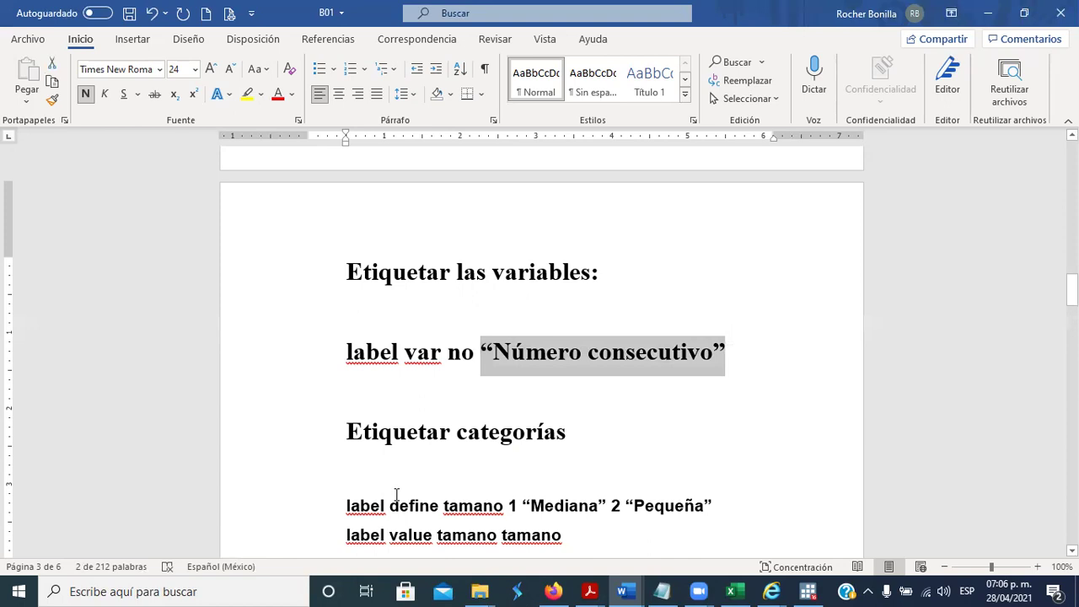
Switch to Stata and label the variable no as "Número consecutivo" with the label var command.
key("alt+Tab")
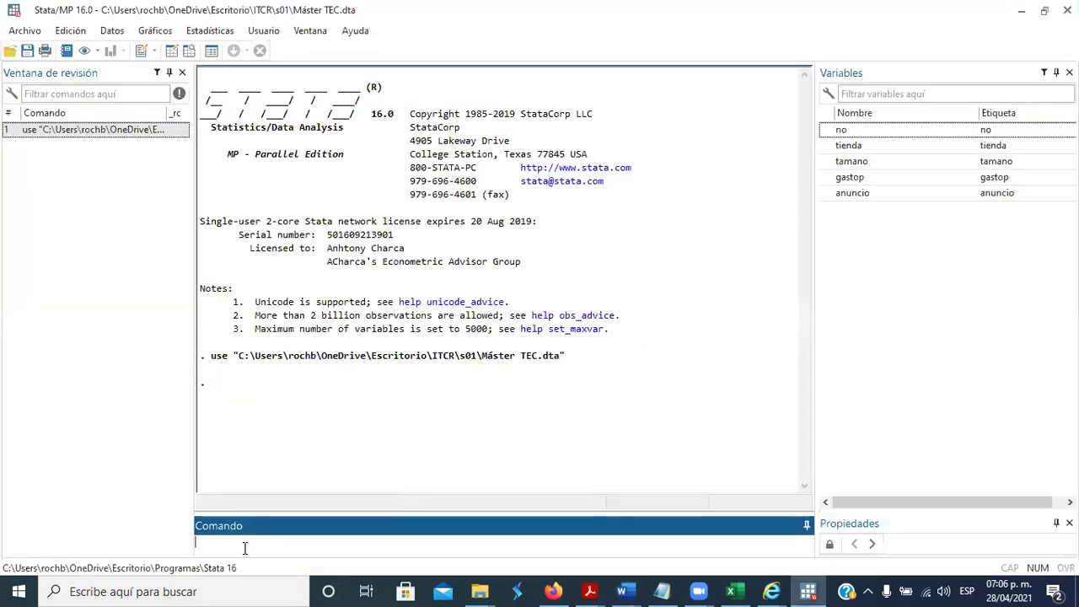
type("label var")
double_click(847, 130)
left_click(305, 548)
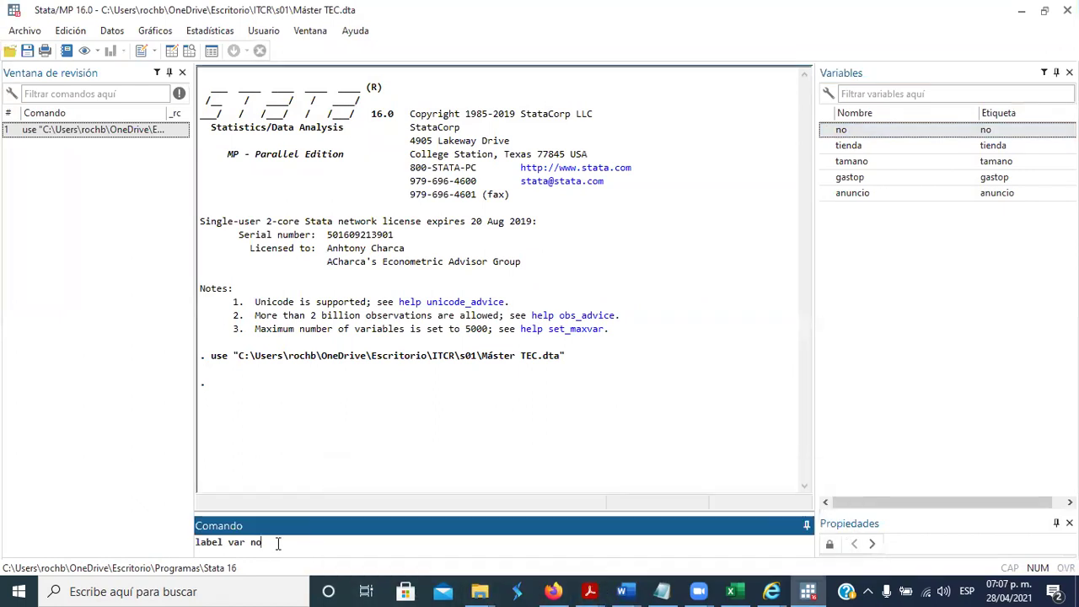
type("\"")
key("alt+Tab")
key("alt+Tab")
type("Número")
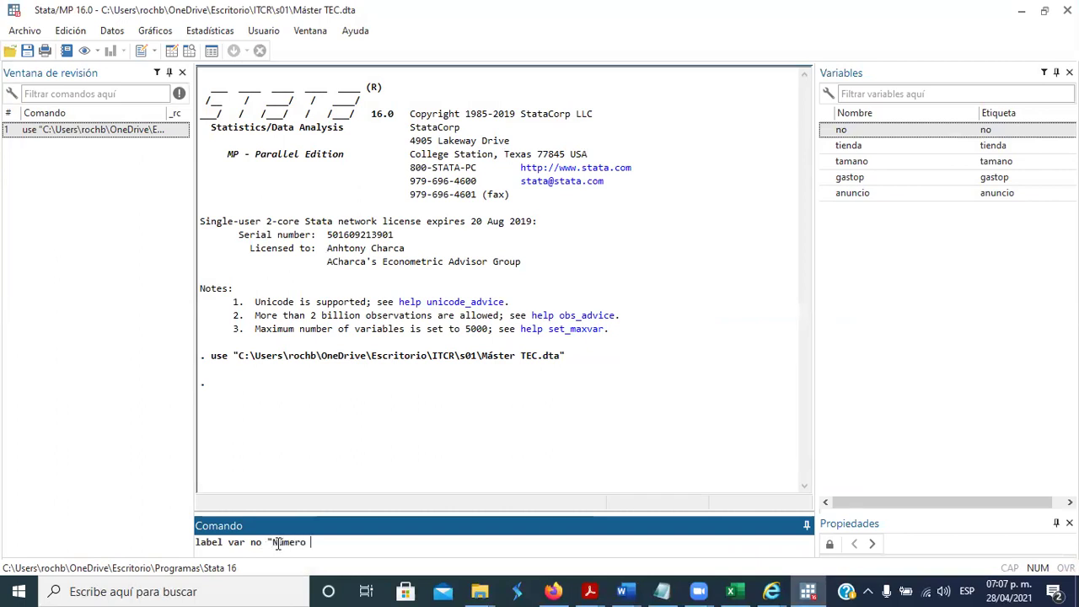
type(" consecutivo\"")
key("Return")
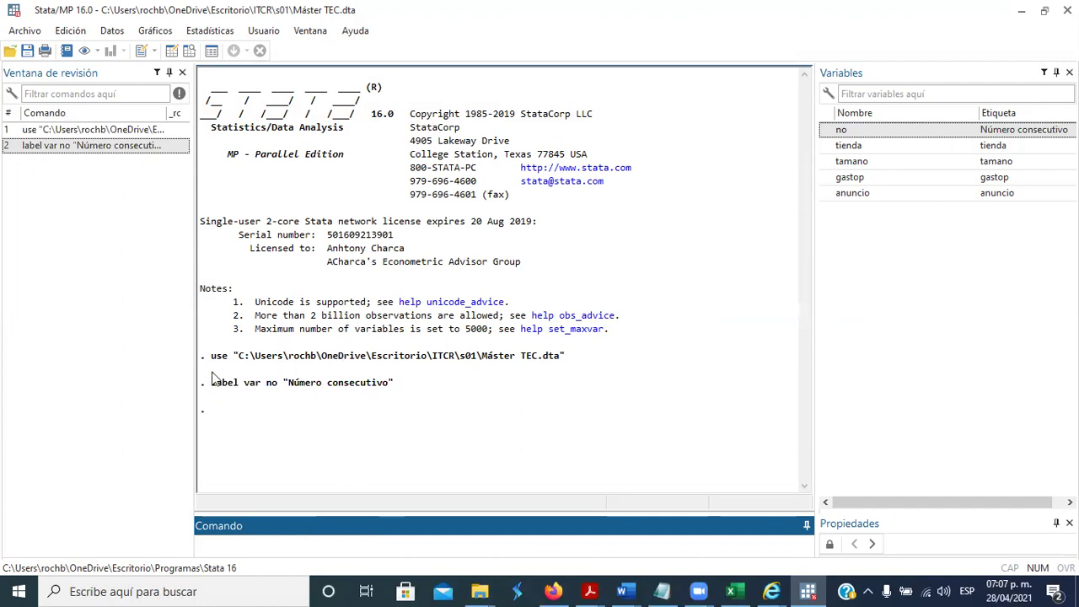
left_click_drag(214, 389, 401, 395)
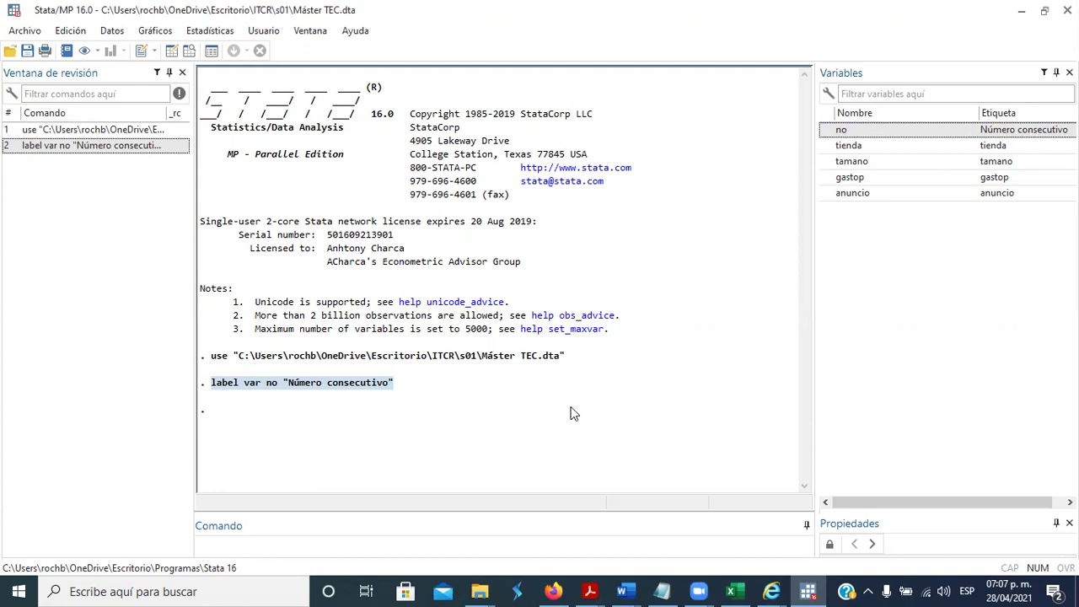
Label the variable tienda as "Nombre de la tienda" with the label var command.
left_click(261, 549)
type("label var")
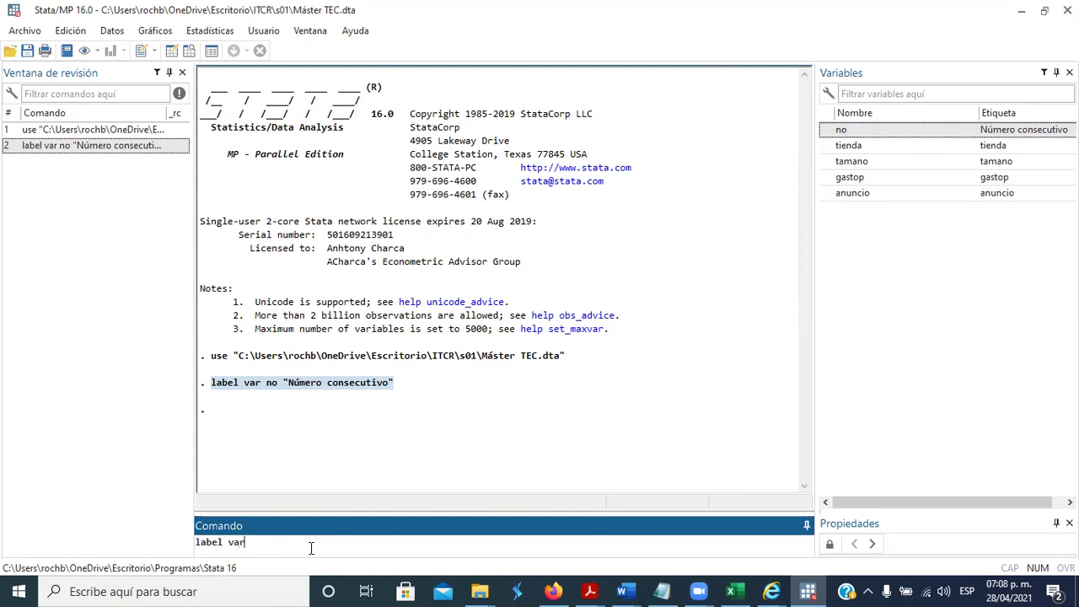
left_click(859, 145)
left_click(462, 478)
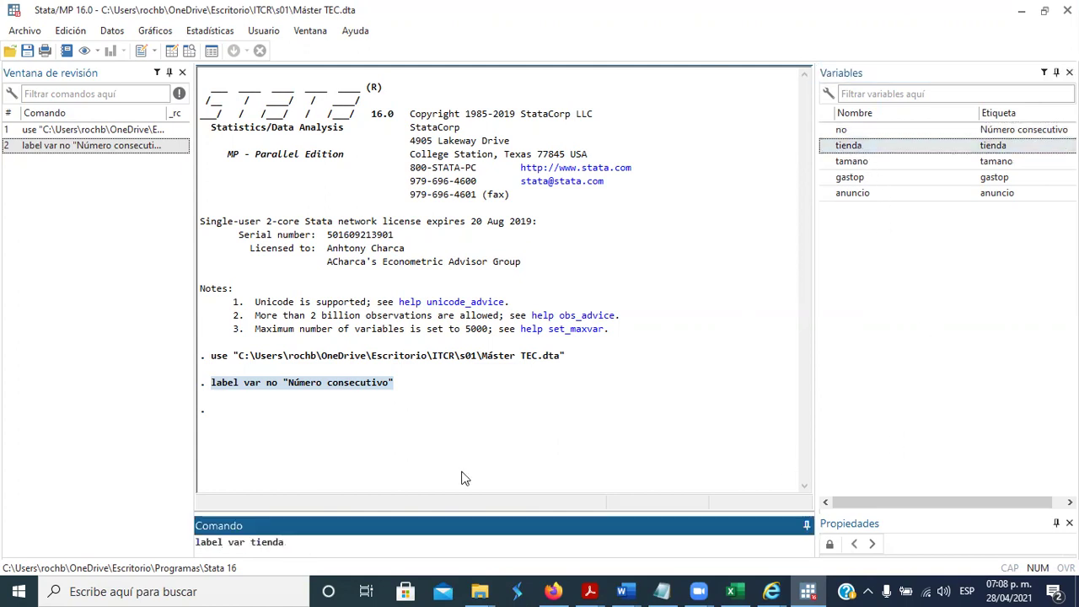
type("\"Nombre de la tienda\"")
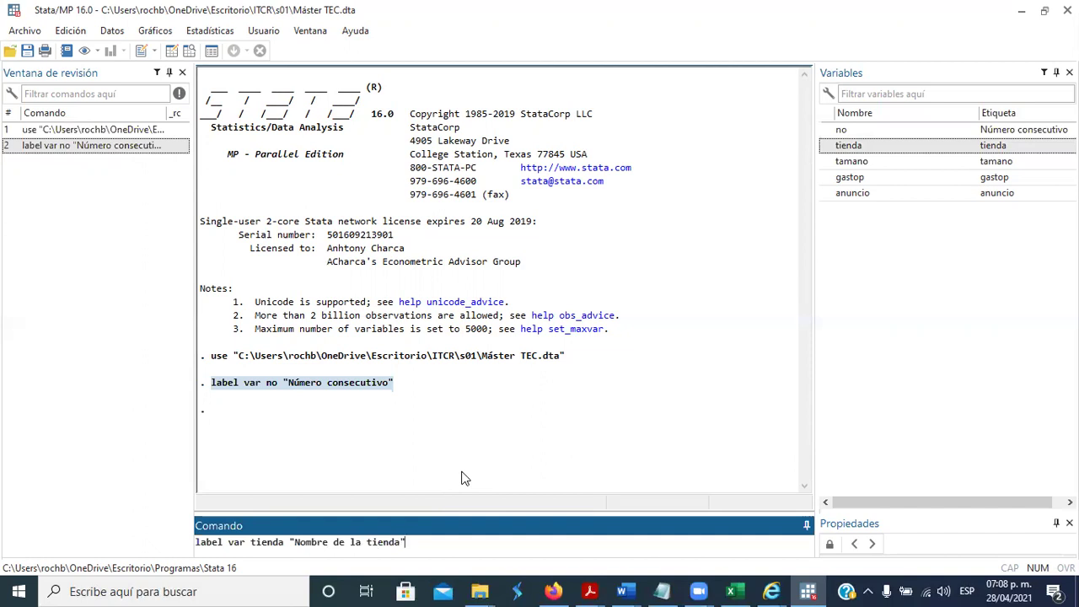
key("Return")
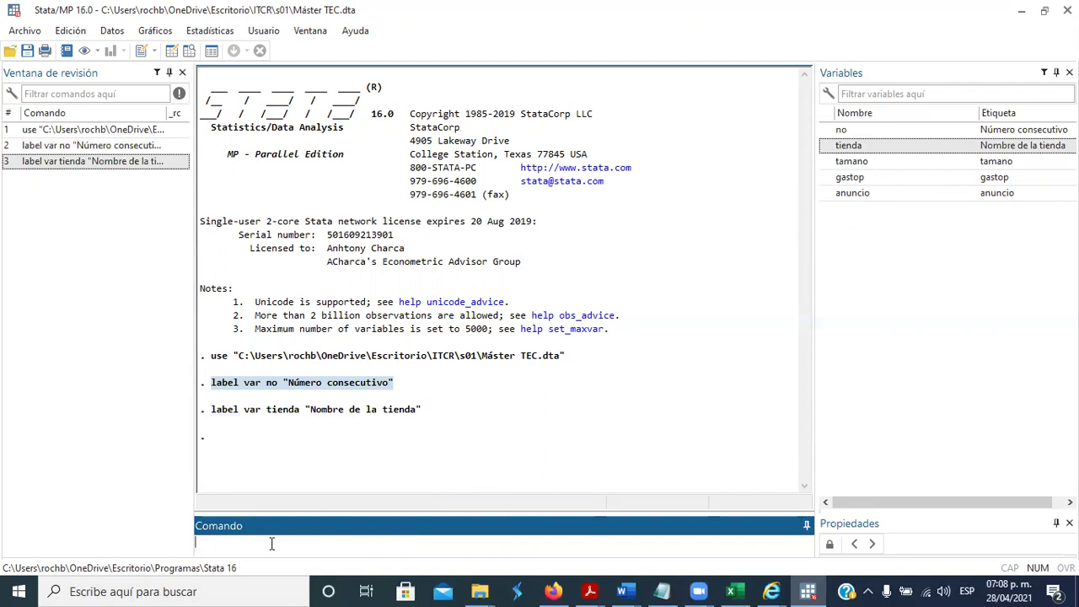
Label the variable tamano as "Tamaño de la tienda" with the label var command.
type("label var")
left_click(856, 163)
double_click(860, 164)
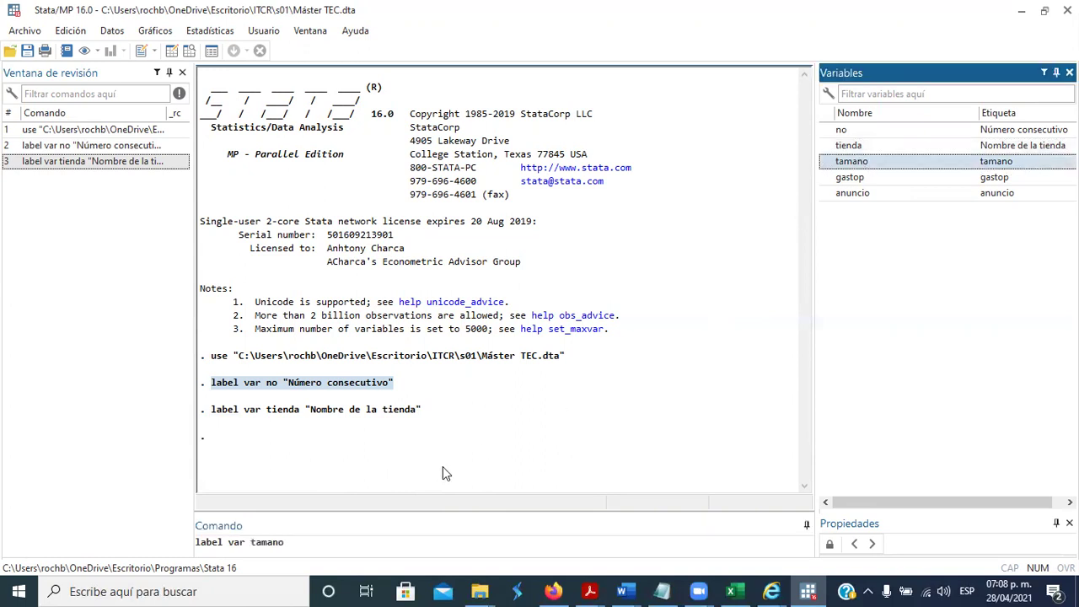
left_click(578, 432)
type("\"")
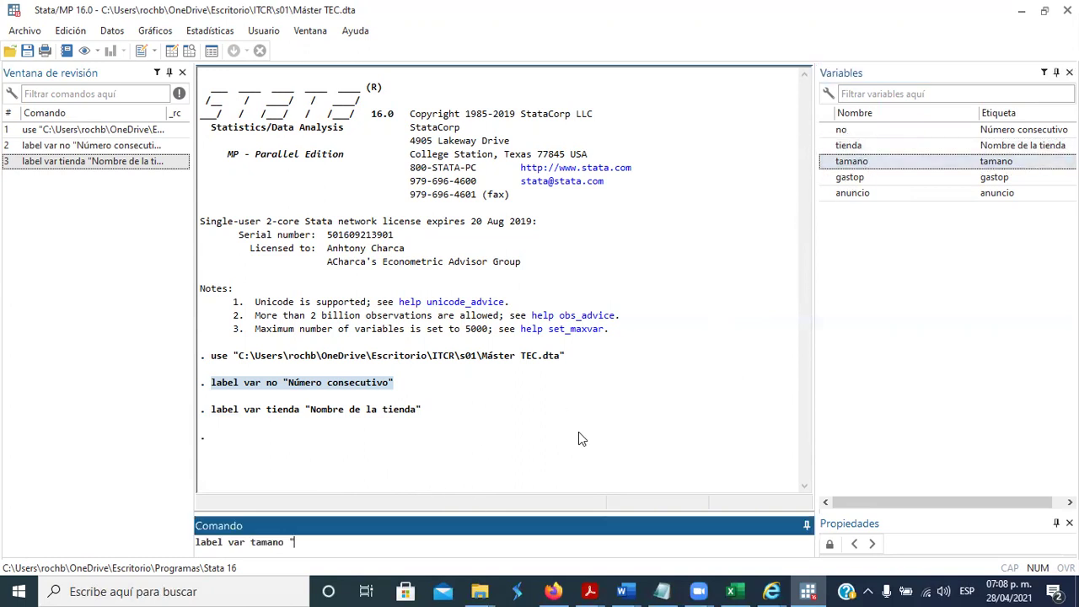
type("Tamaño de la tienda\"")
key("Return")
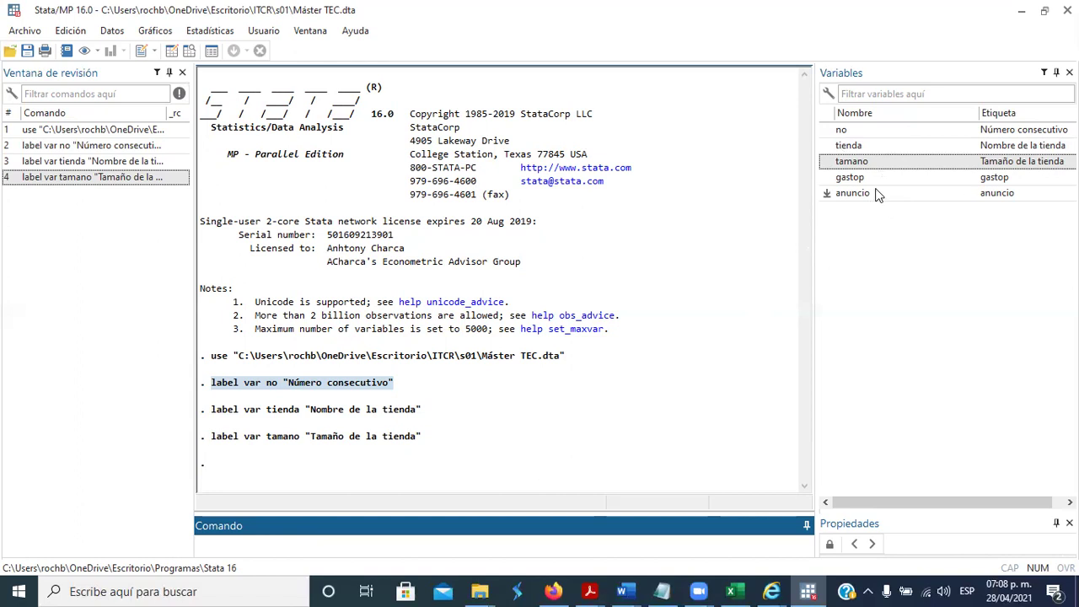
Label the variable gastop as "Gasto en publicidad (millones)" with the label var command.
type("label var")
left_click(851, 181)
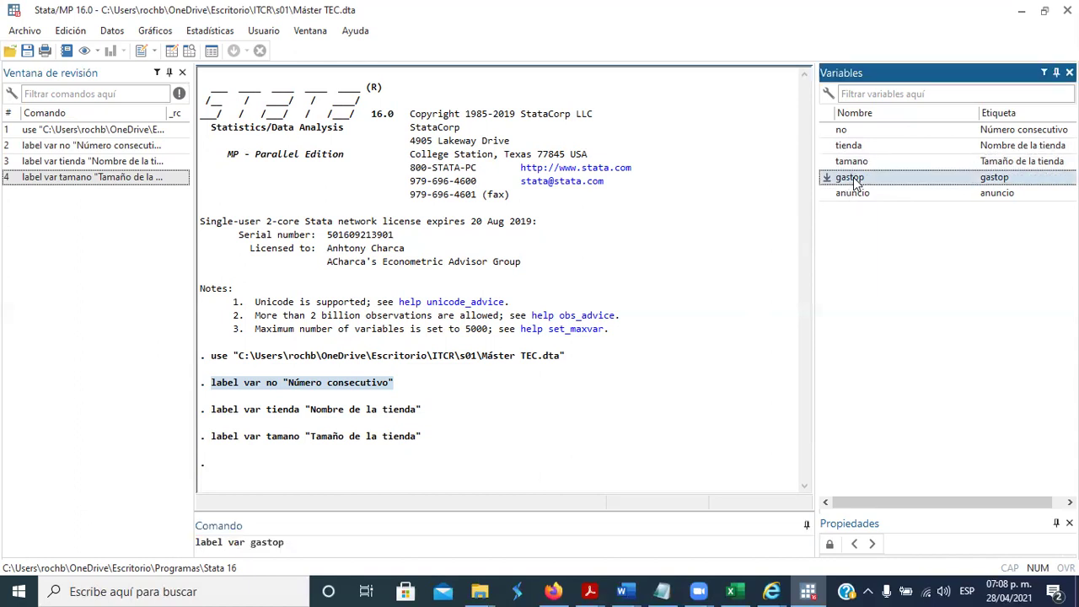
left_click(304, 545)
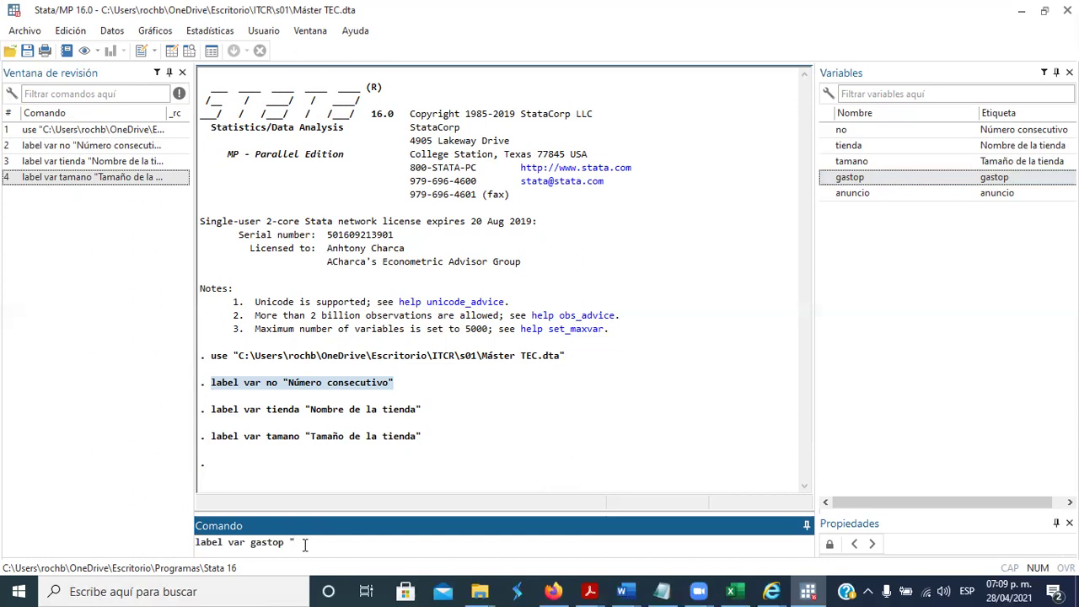
type("G")
key("BackSpace")
type("Gasto en publicidad )millone")
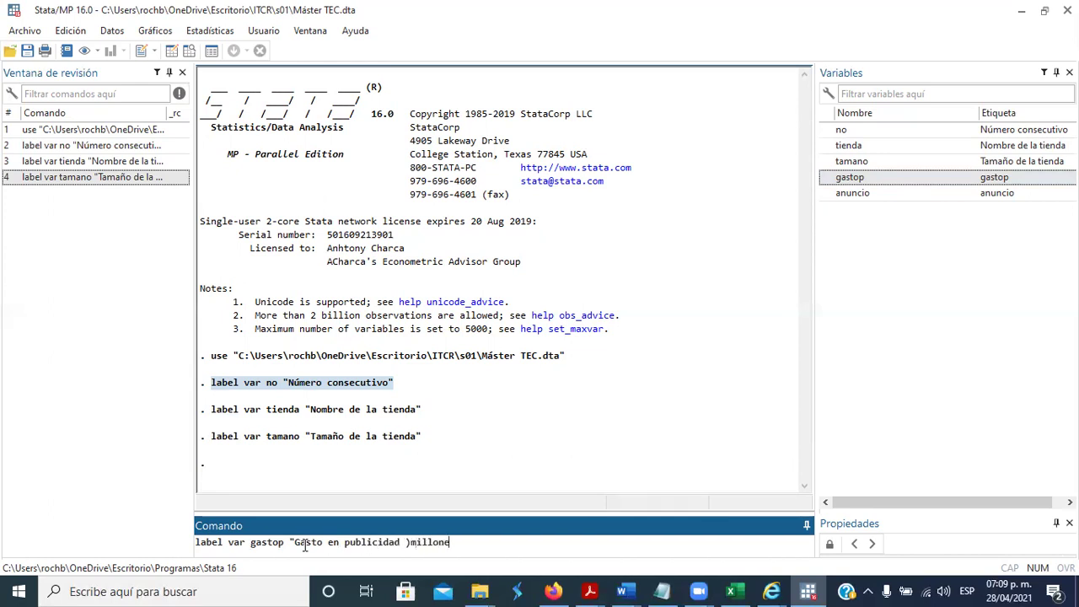
type("s)")
key("BackSpace")
type("(")
key("Return")
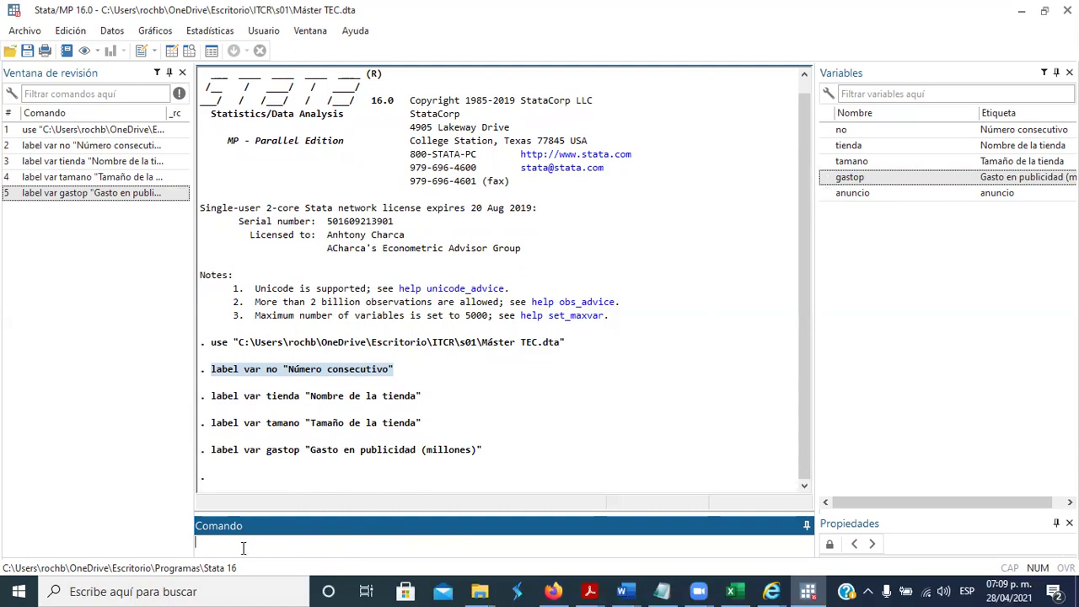
Label the variable anuncio as "¿Posee anuncio en la TV local?" with the label var command and save the dataset, replacing Máster TEC.dta.
type("label var")
double_click(857, 193)
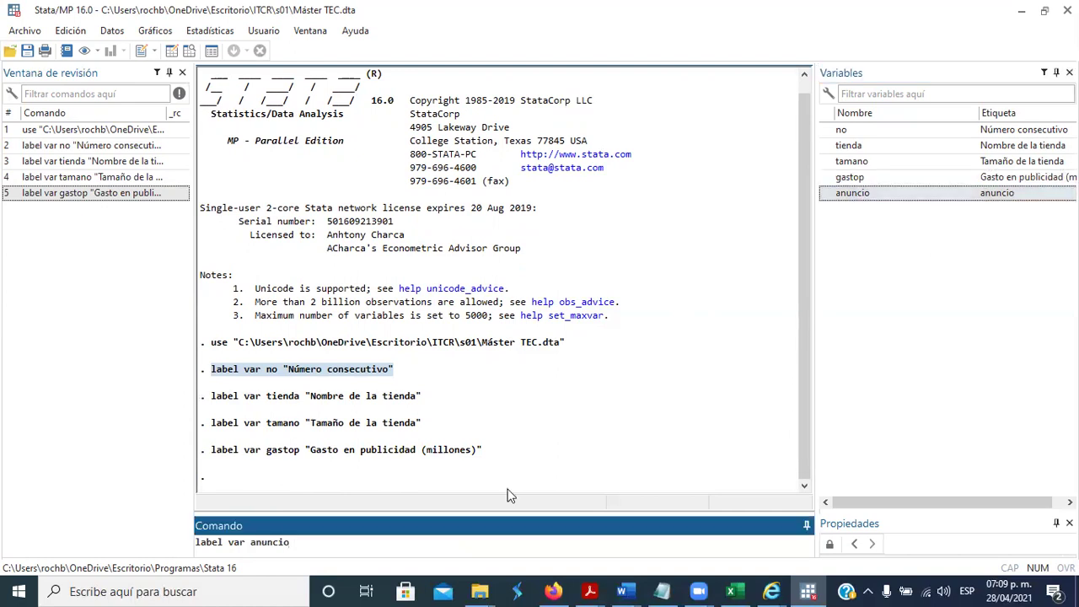
type("\"¿Posee anuncio en la TV ")
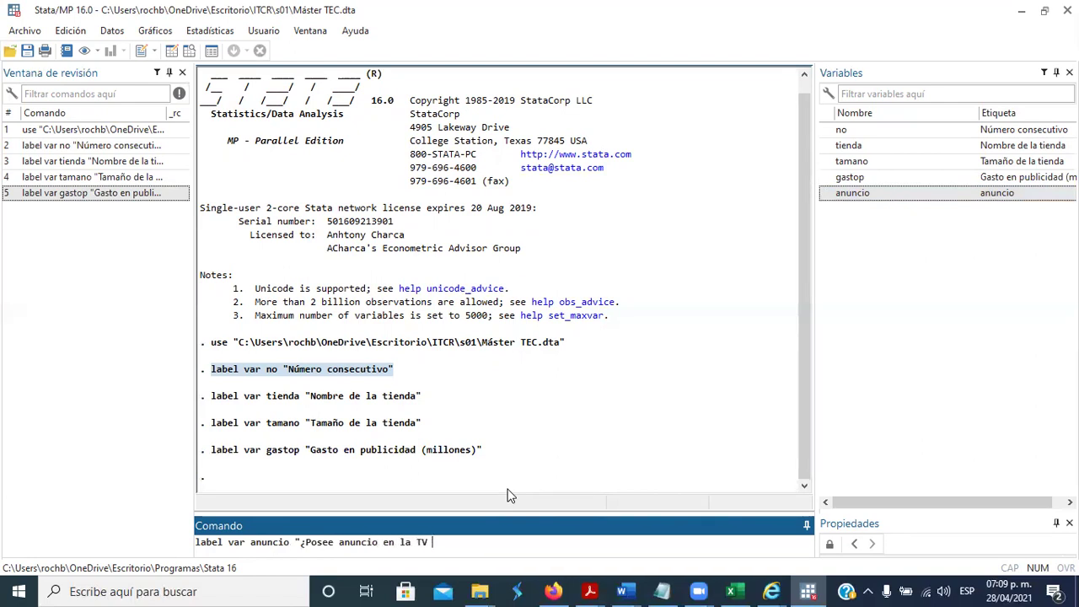
type("local")
key("BackSpace")
type("?\"")
key("Return")
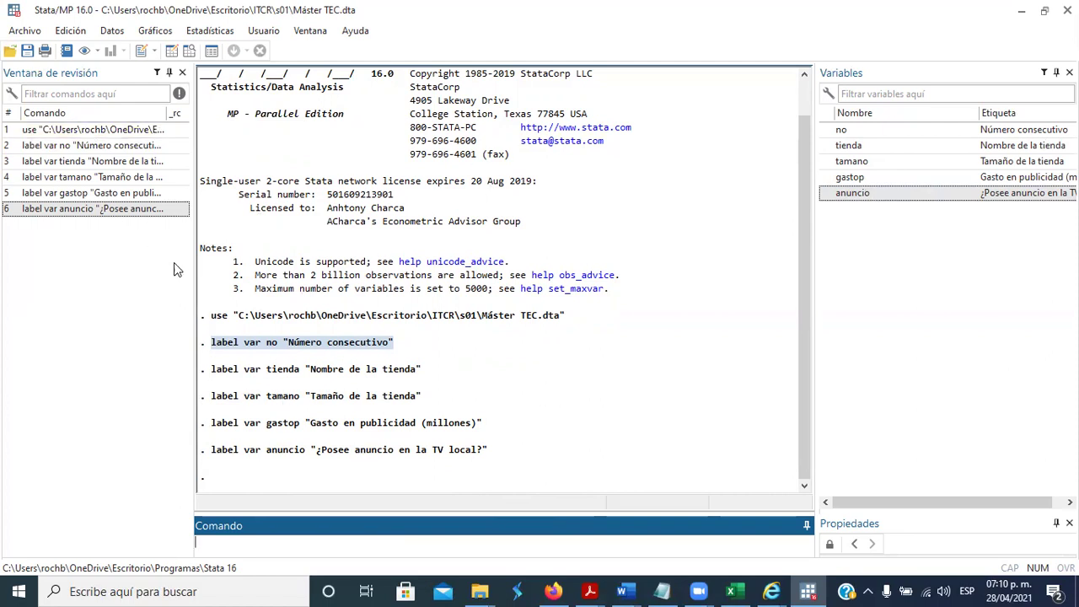
left_click(28, 52)
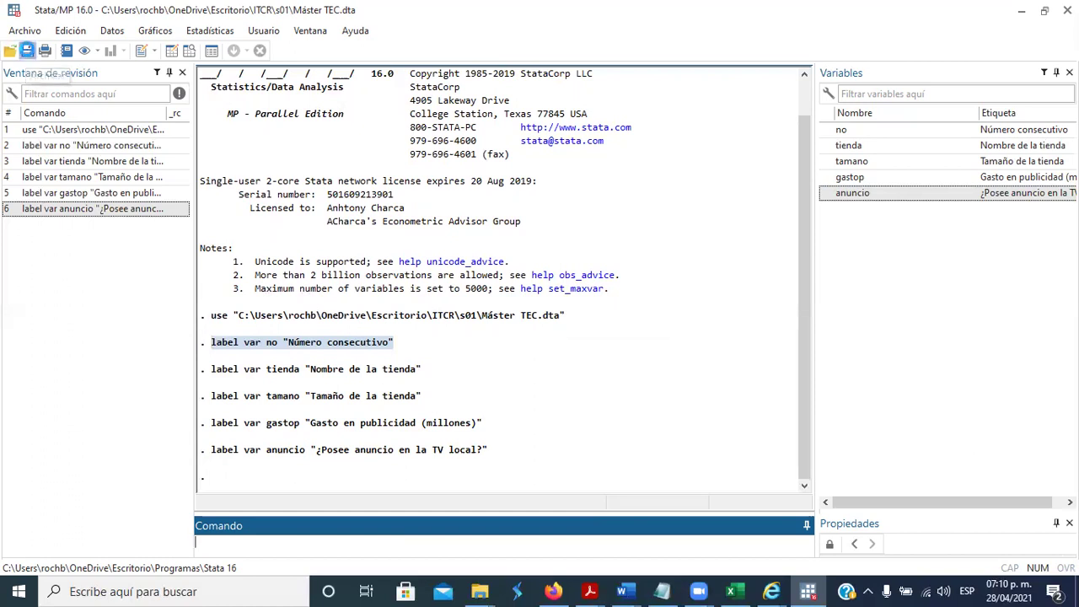
left_click(576, 315)
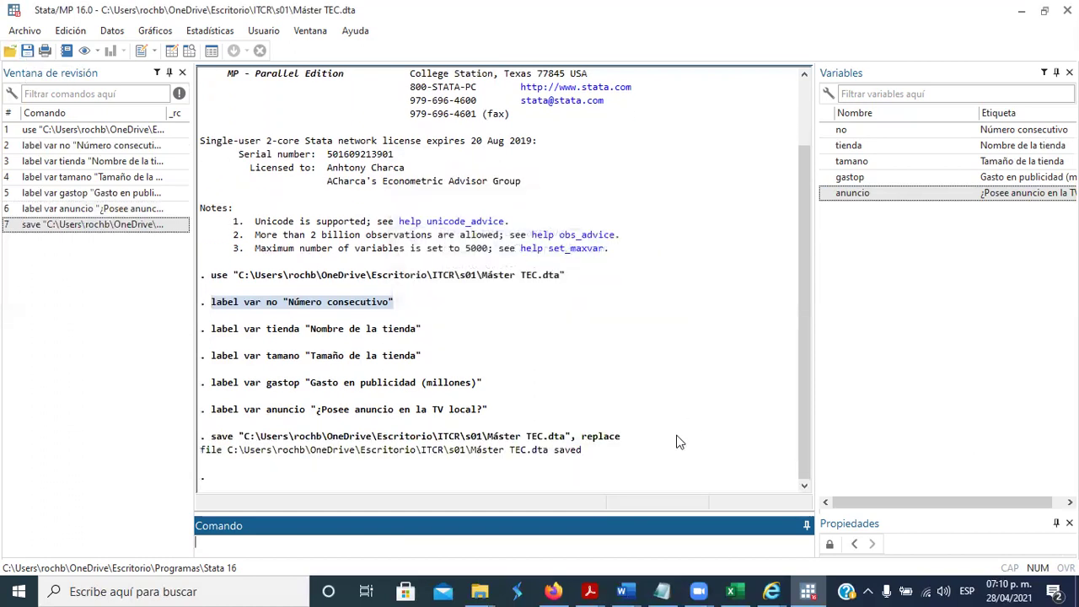
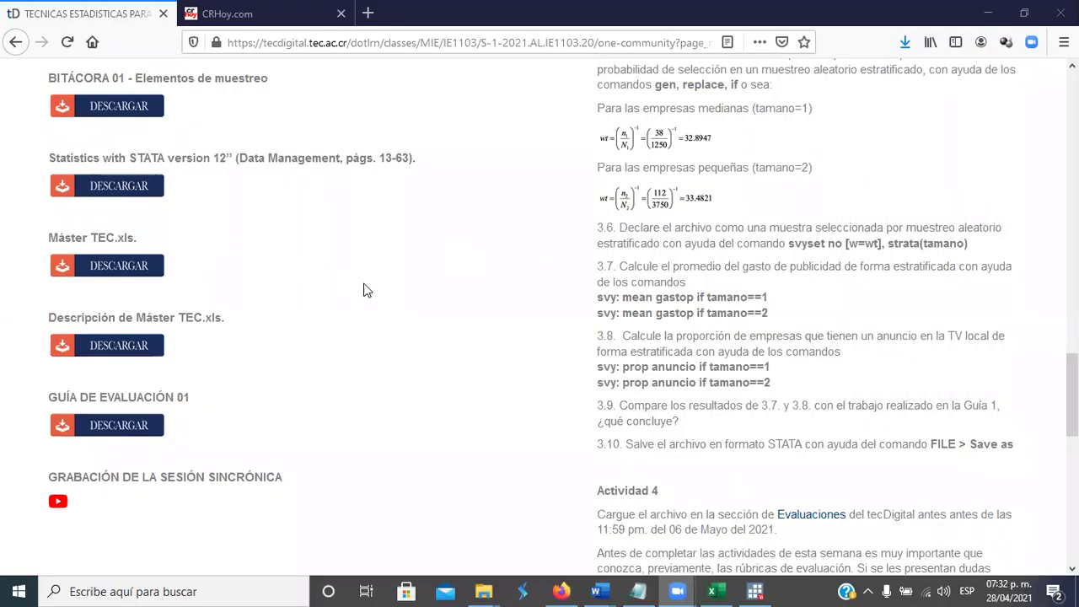
Switch from the course page to Stata and open the Máster TEC dataset in the Data Editor.
scroll(494, 397, "down", 4)
scroll(574, 447, "up", 2)
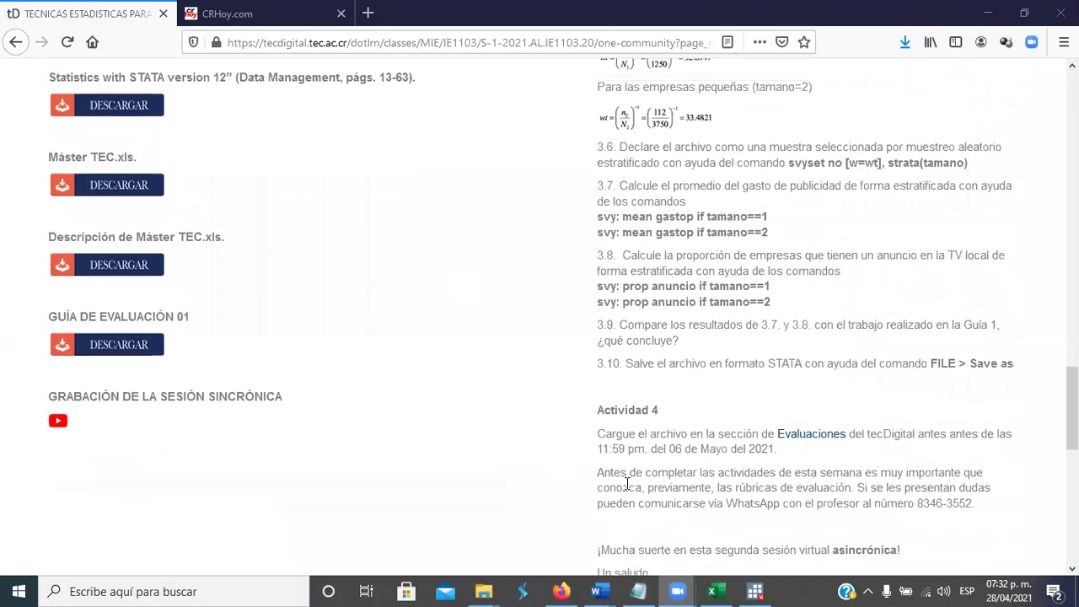
left_click(755, 591)
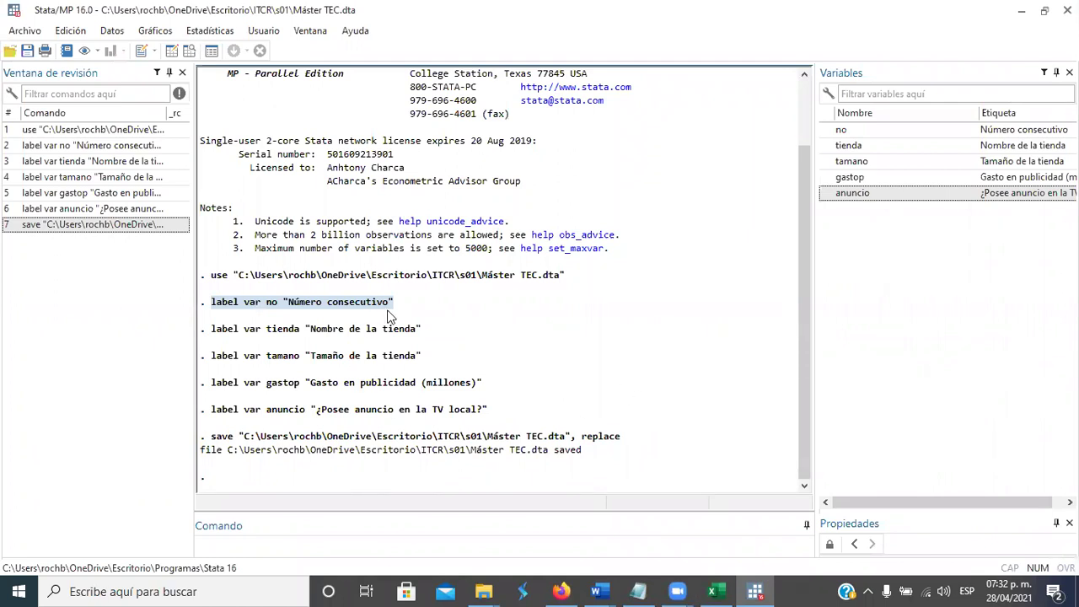
left_click(172, 50)
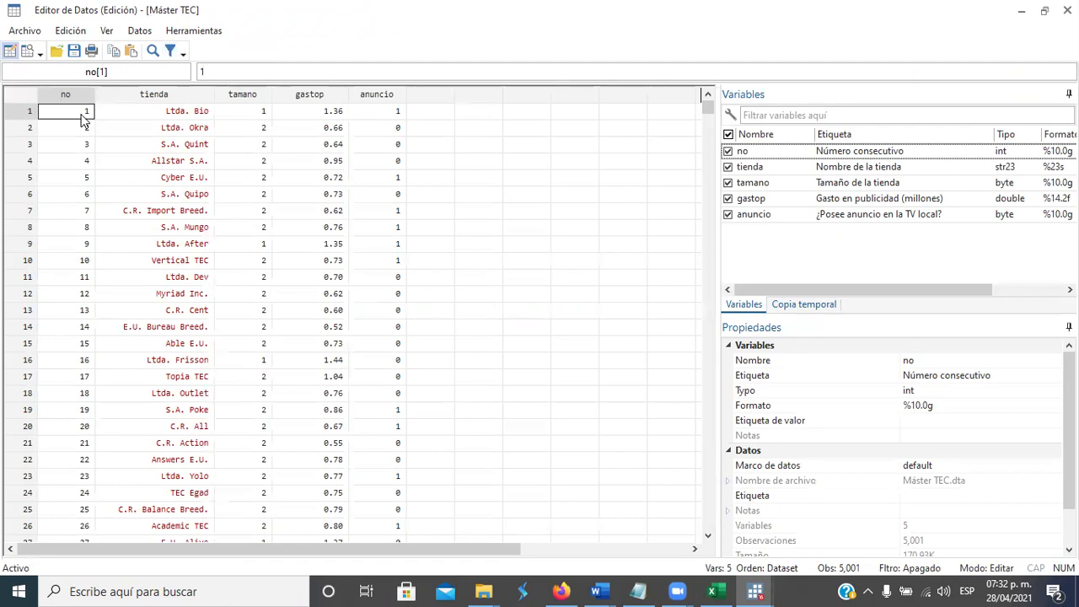
Consult the Descripción Máster TEC document in Word, return to Stata's Data Editor and examine the tamano, anuncio and no columns.
left_click(600, 590)
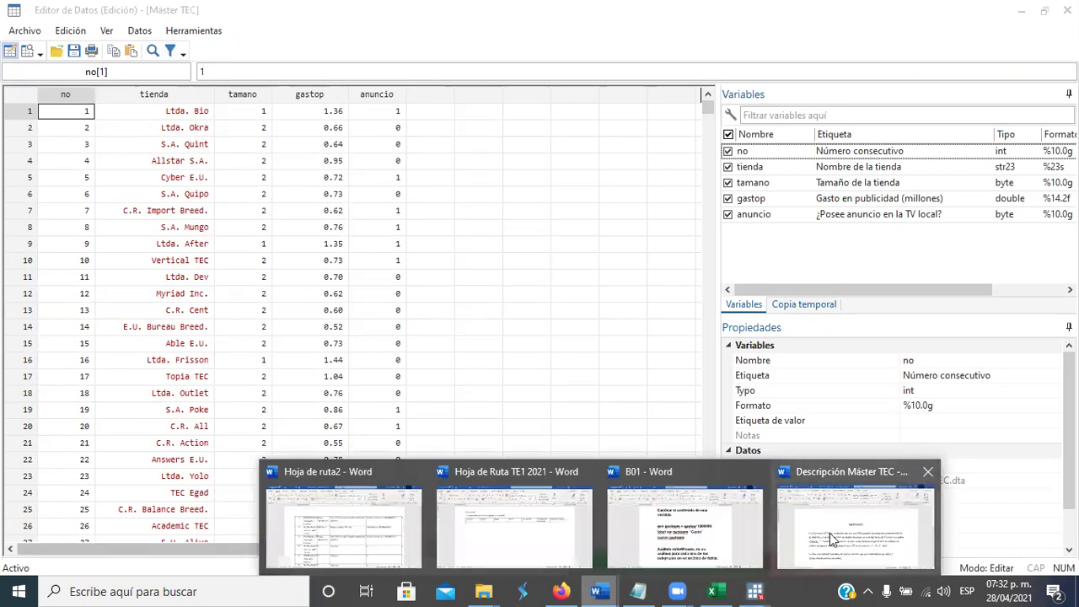
left_click(832, 538)
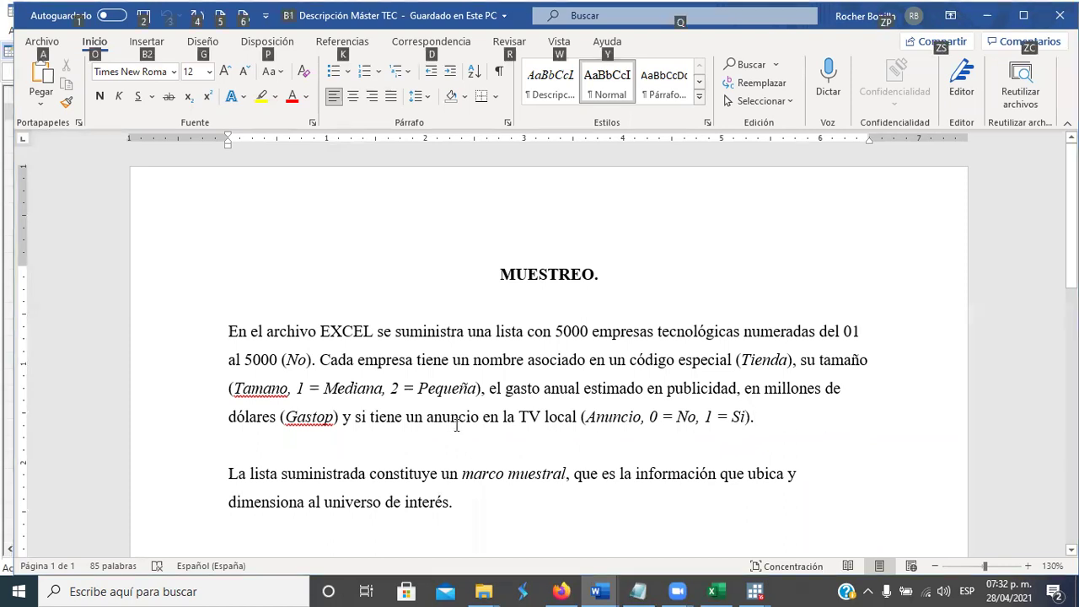
key("alt+Tab")
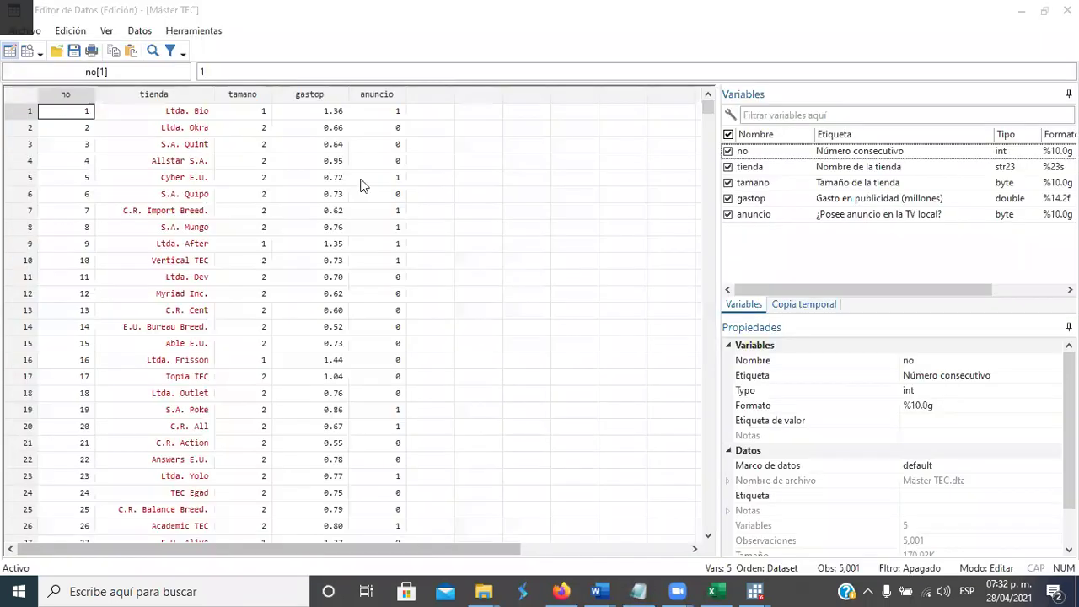
left_click(250, 96)
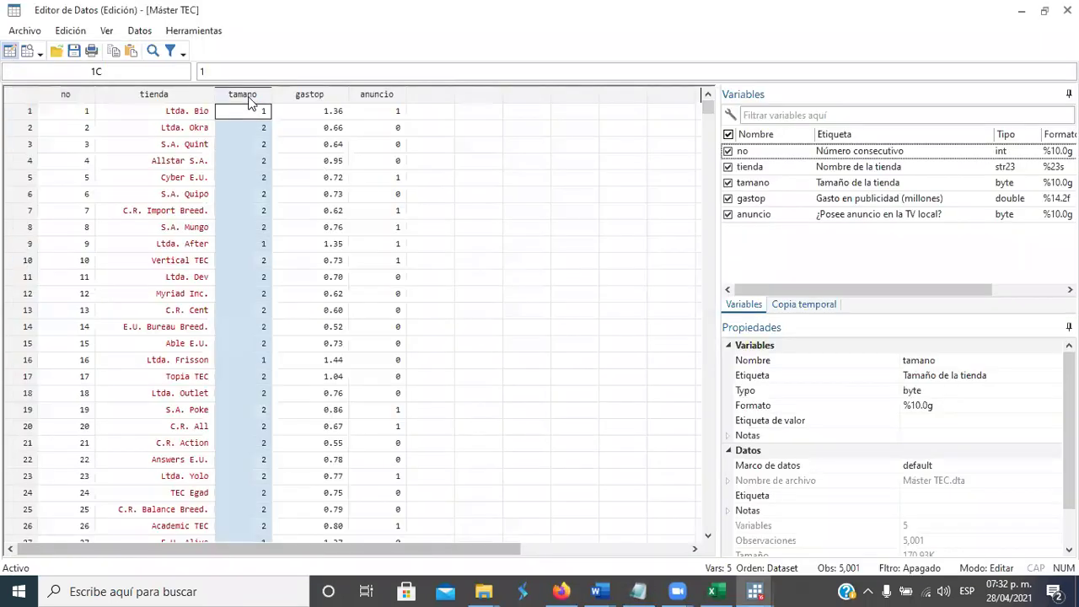
left_click(375, 94)
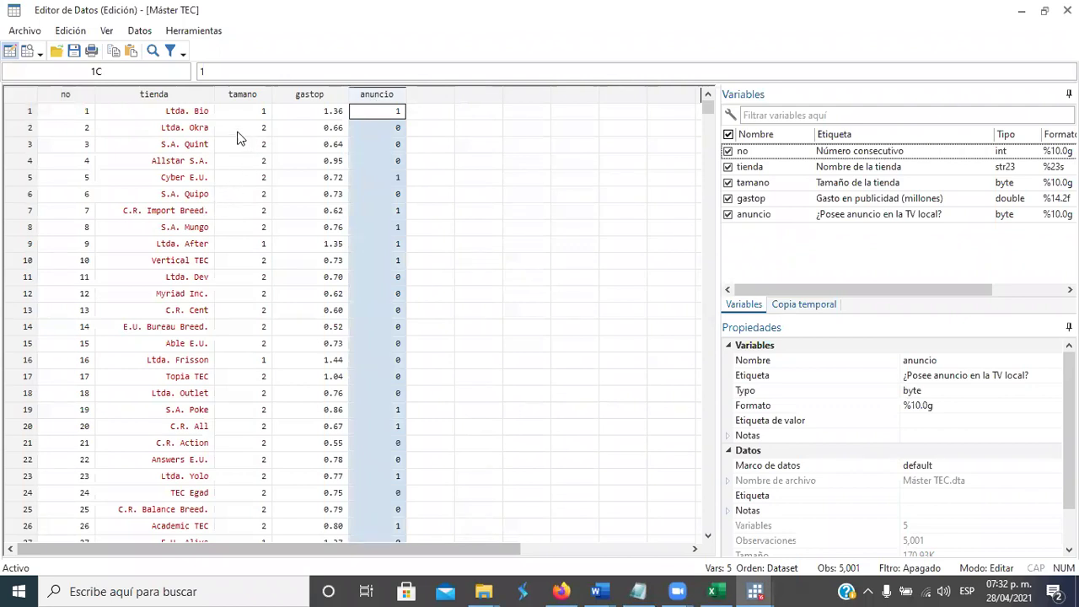
left_click(70, 118)
left_click(74, 132)
left_click(73, 150)
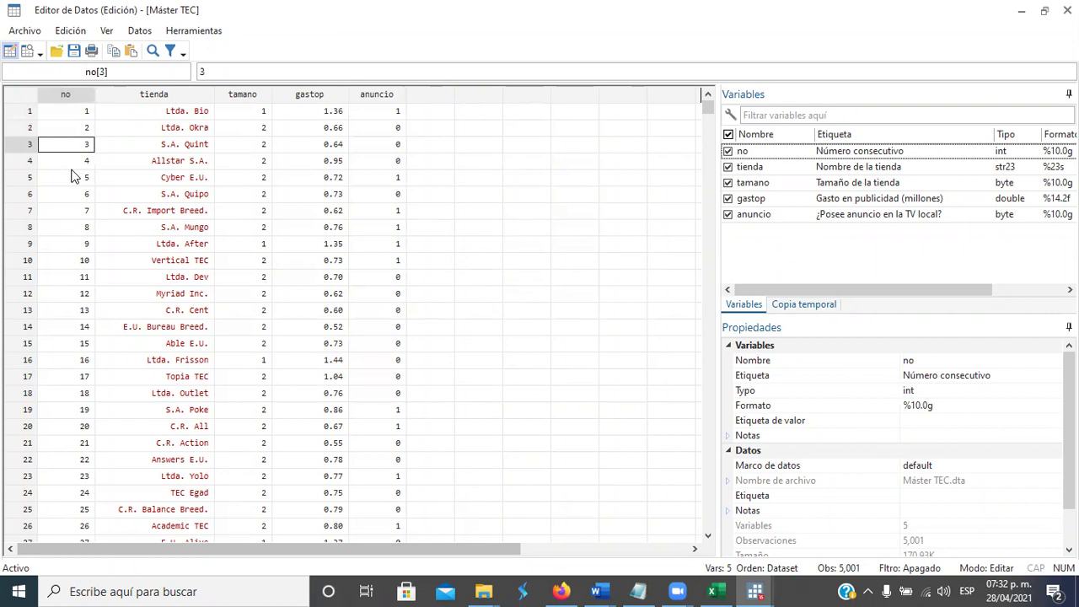
left_click(73, 162)
left_click(76, 181)
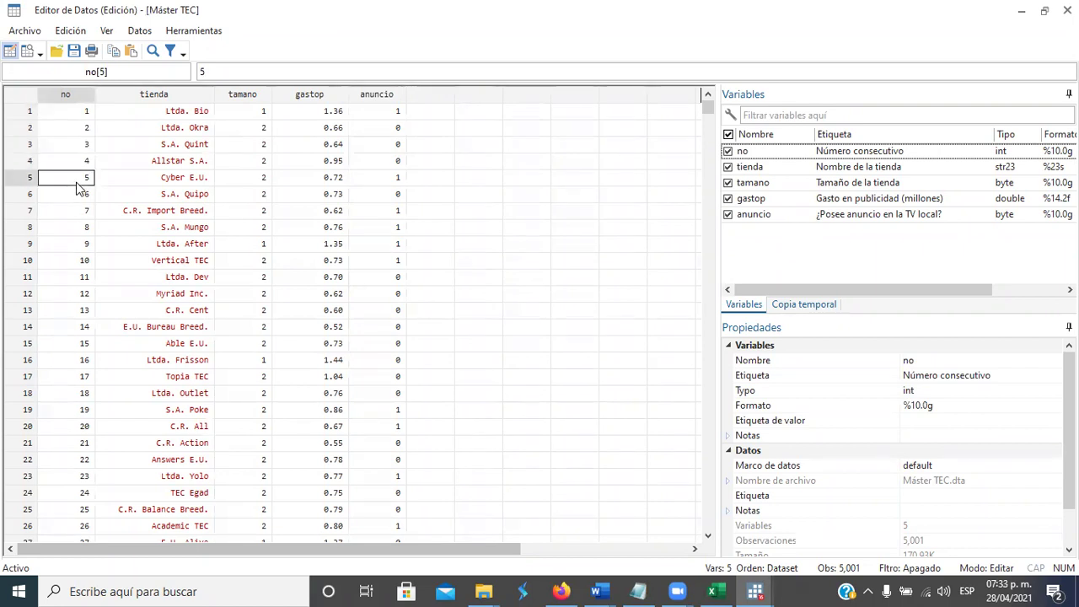
left_click(248, 115)
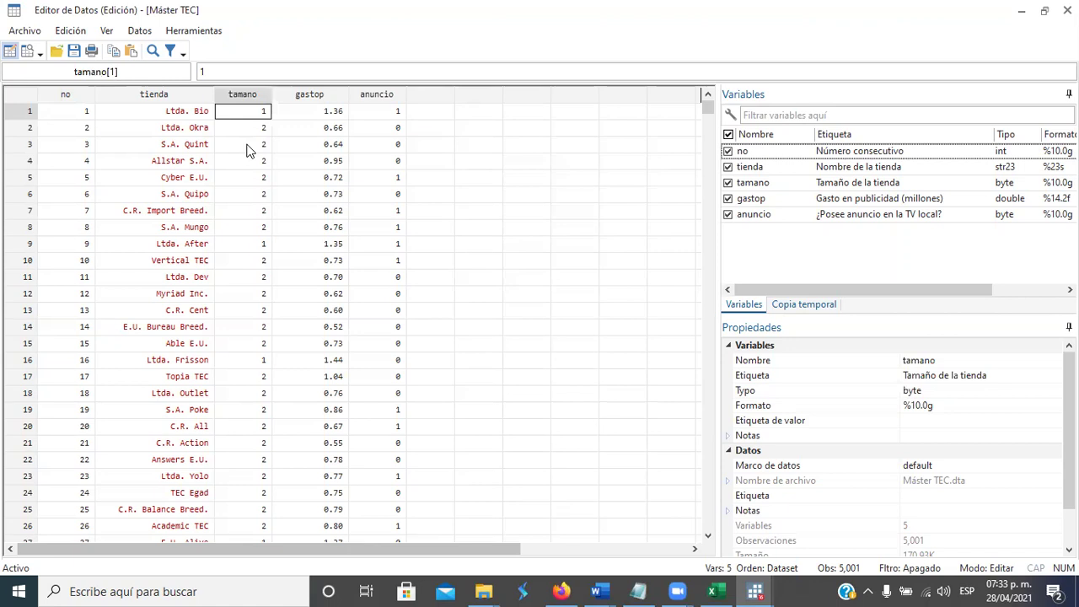
Check the codes of tamano and anuncio in the Data Editor against their meanings in Word's Descripción Máster TEC document.
key("alt+Tab")
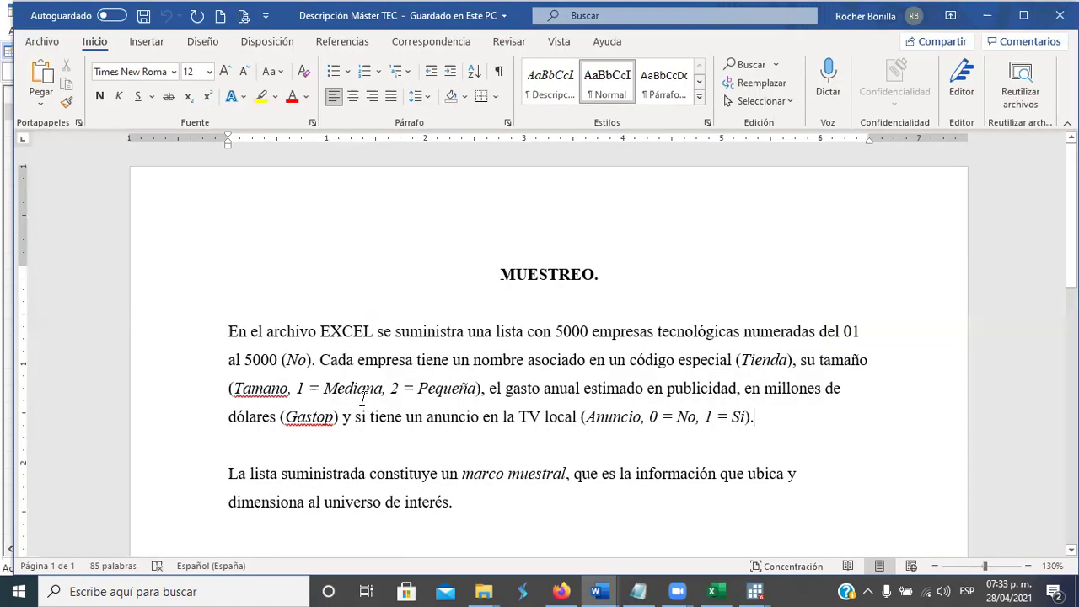
left_click(463, 390)
key("alt+Tab")
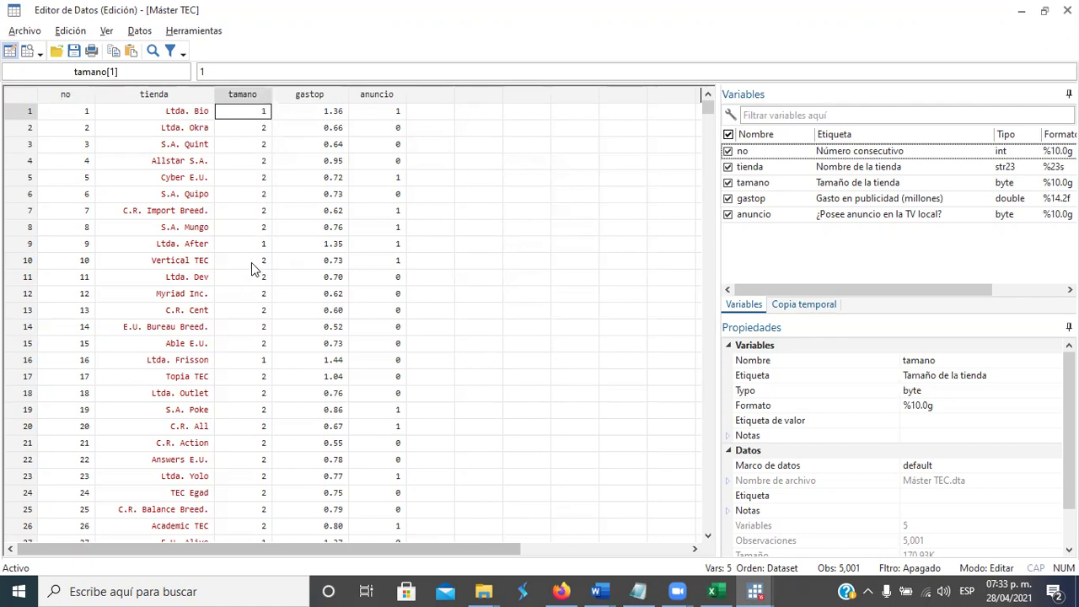
left_click(392, 111)
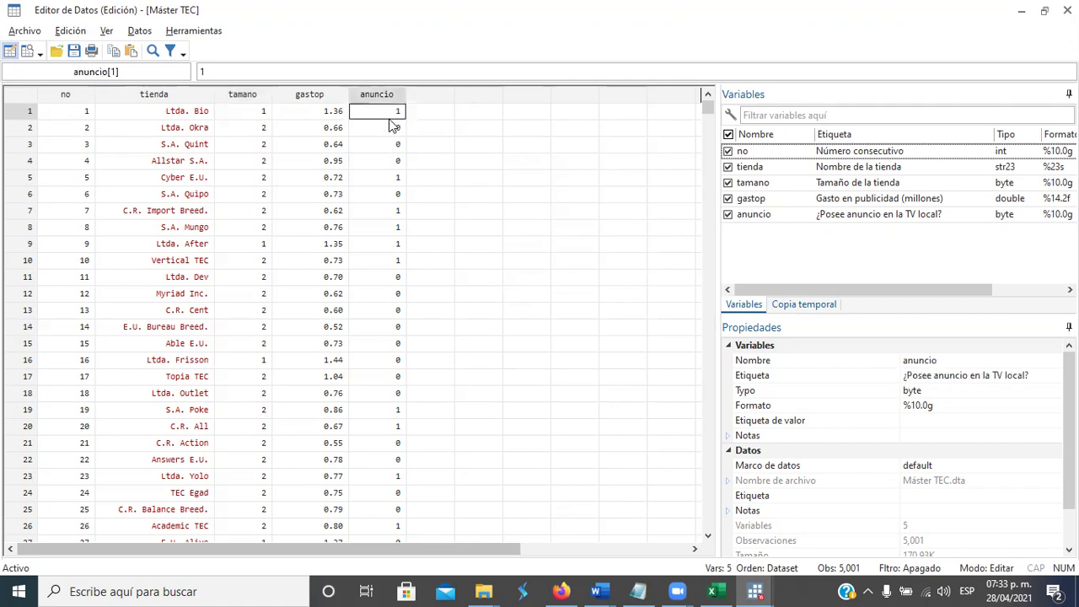
key("alt+Tab")
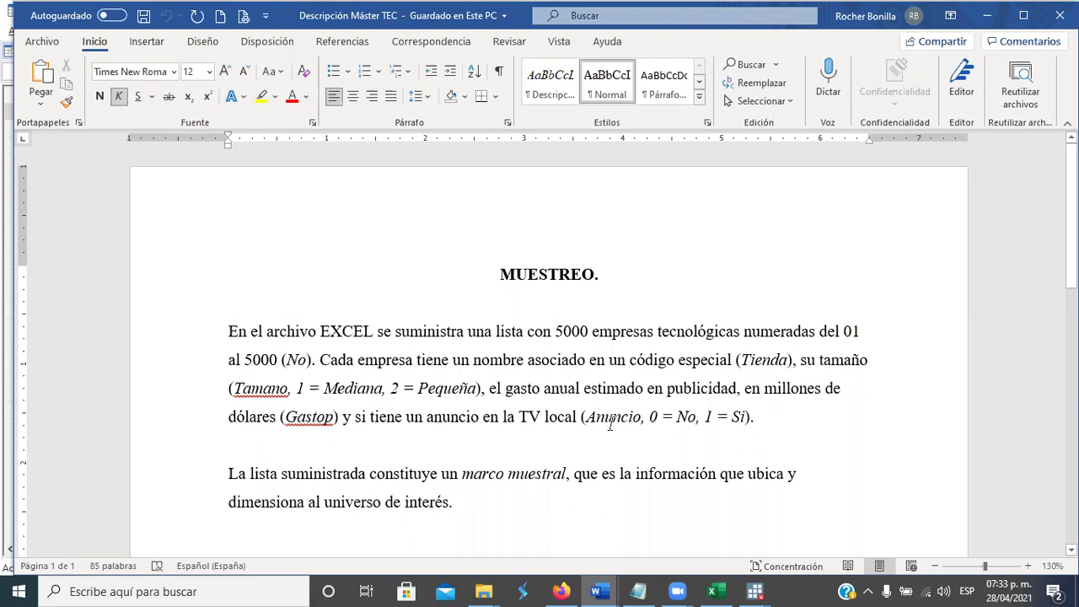
key("alt+Tab")
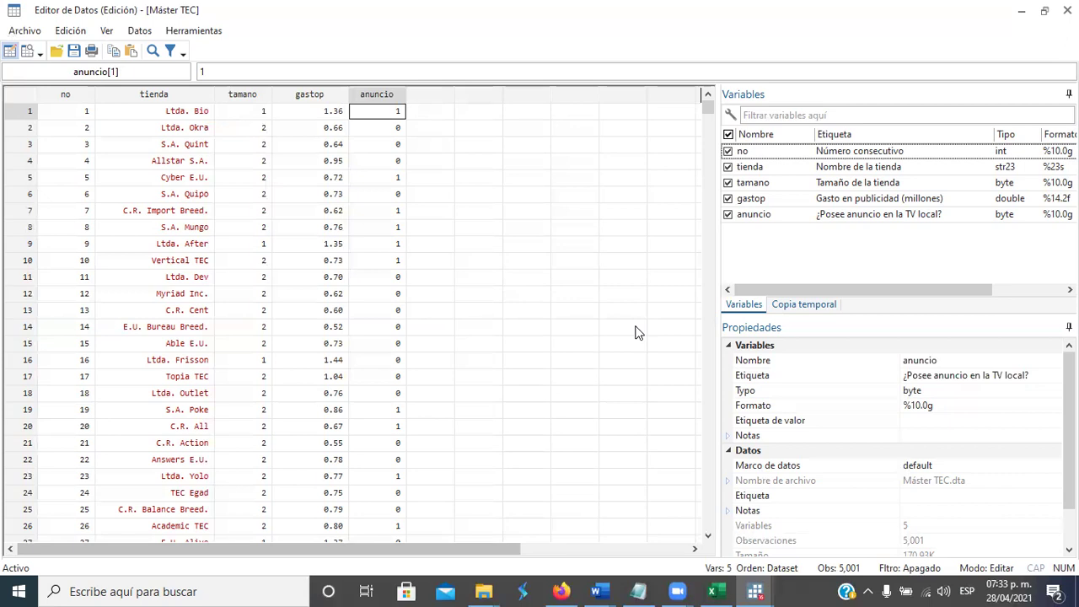
Examine the coded values of tamano and anuncio in the first records of the Data Editor.
left_click_drag(262, 113, 251, 227)
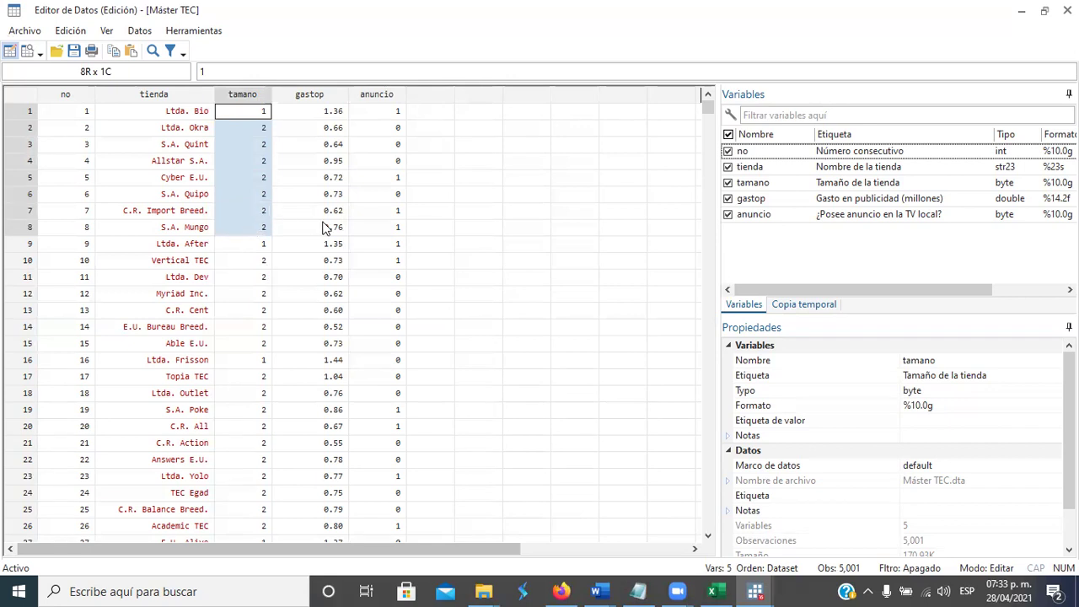
left_click(253, 180)
left_click_drag(262, 118, 253, 243)
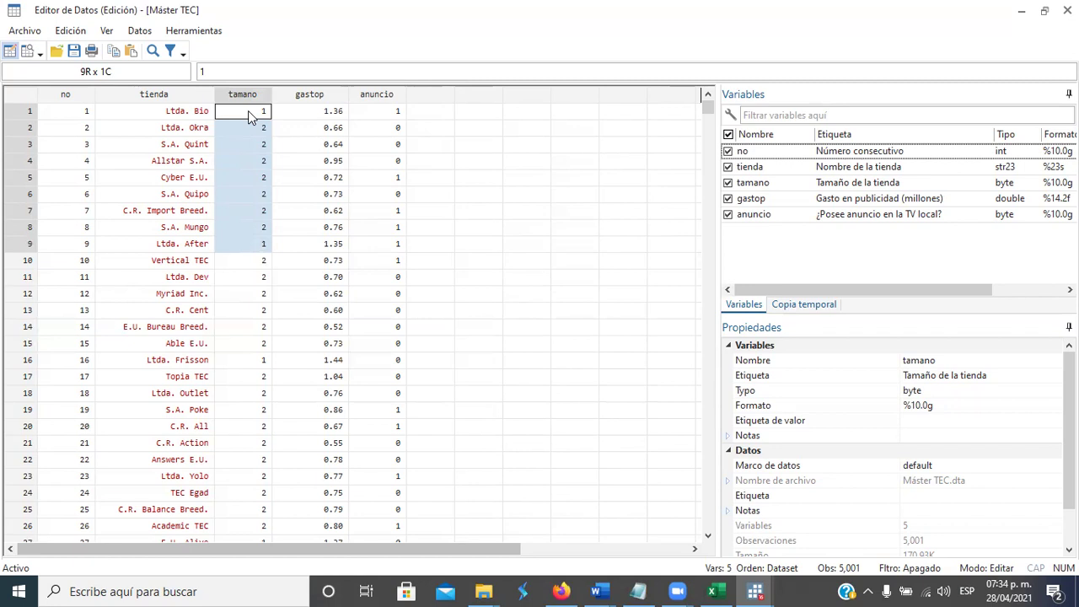
left_click_drag(393, 113, 481, 223)
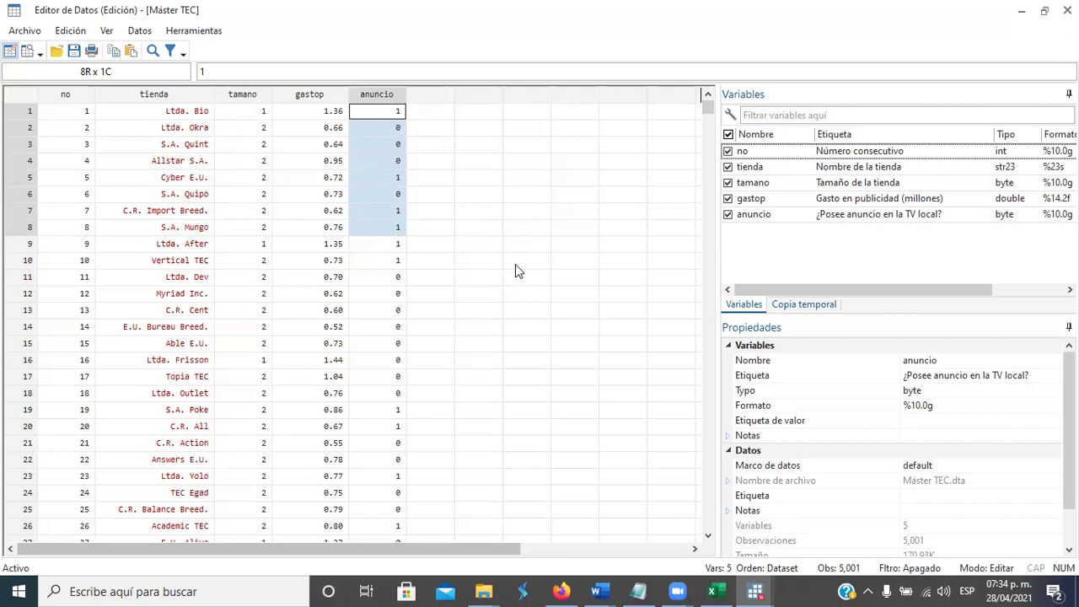
left_click(443, 167)
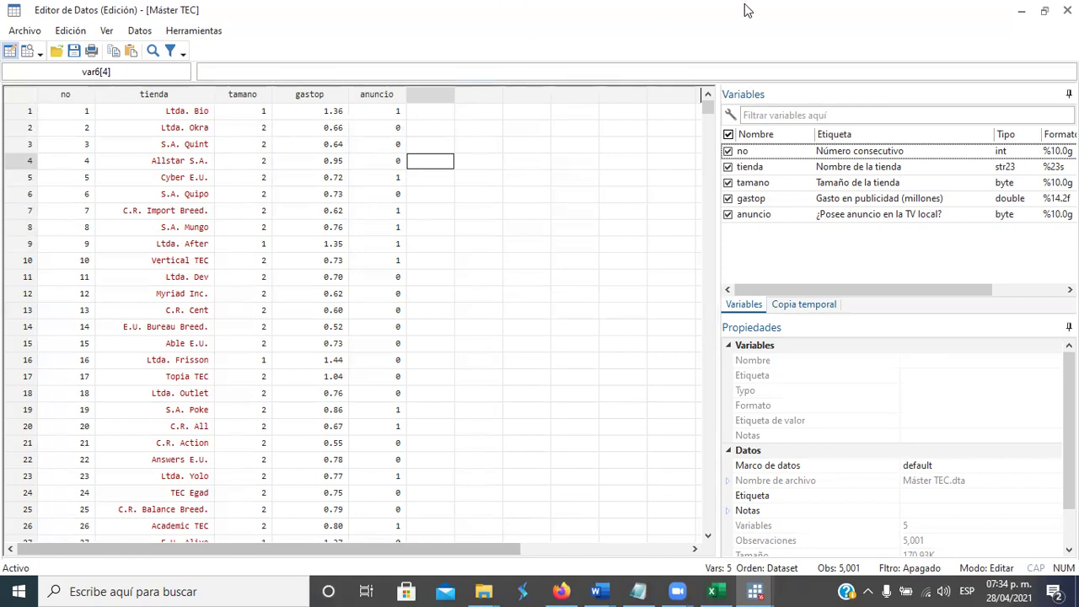
Minimize the Data Editor and close the Descripción Máster TEC document in Word.
left_click(1022, 12)
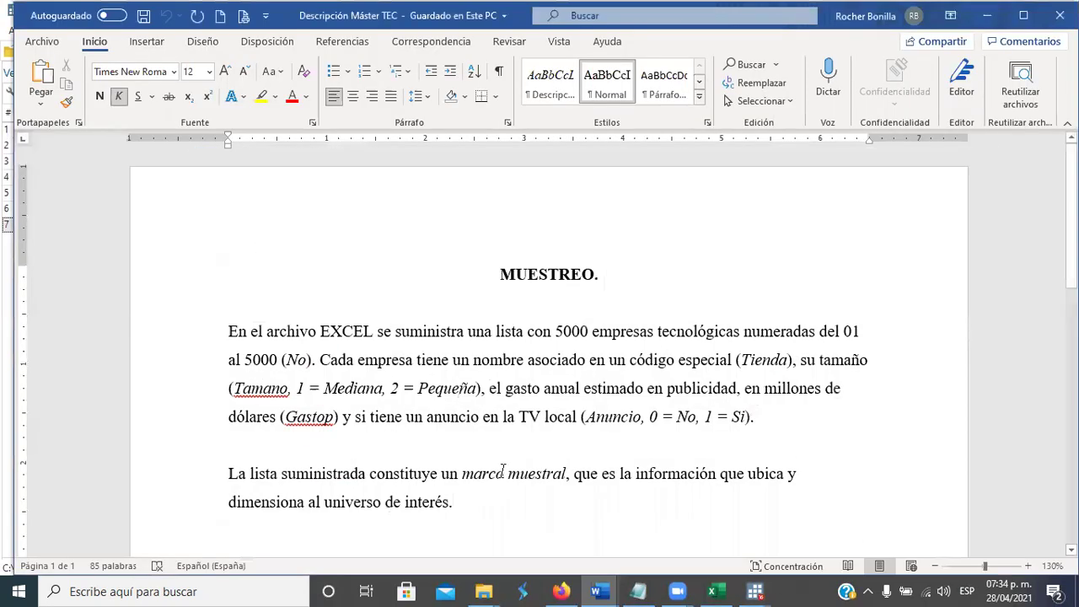
scroll(533, 375, "down", 1)
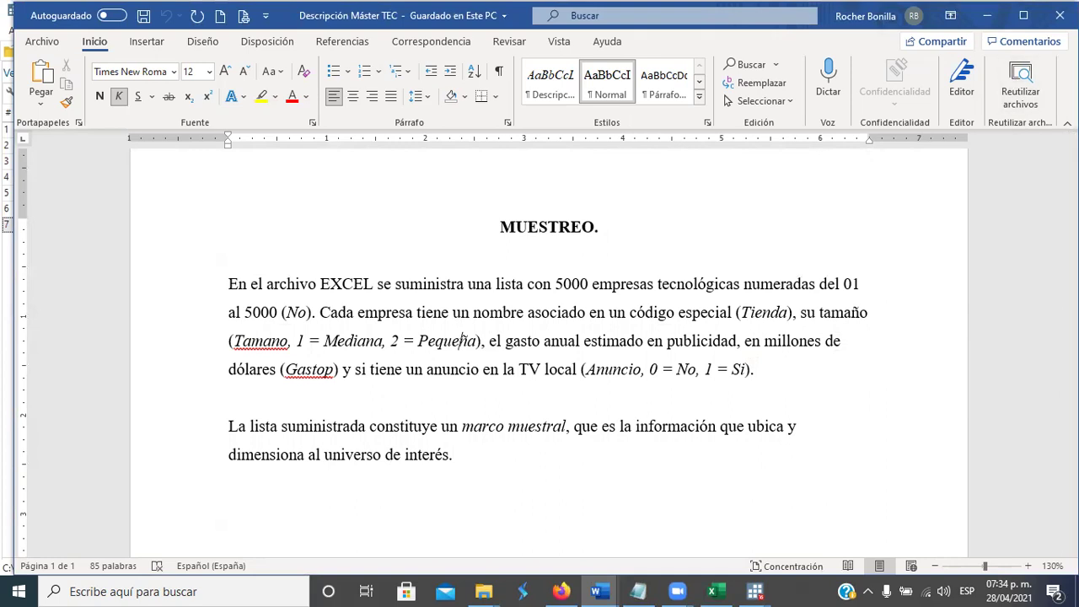
left_click(1059, 16)
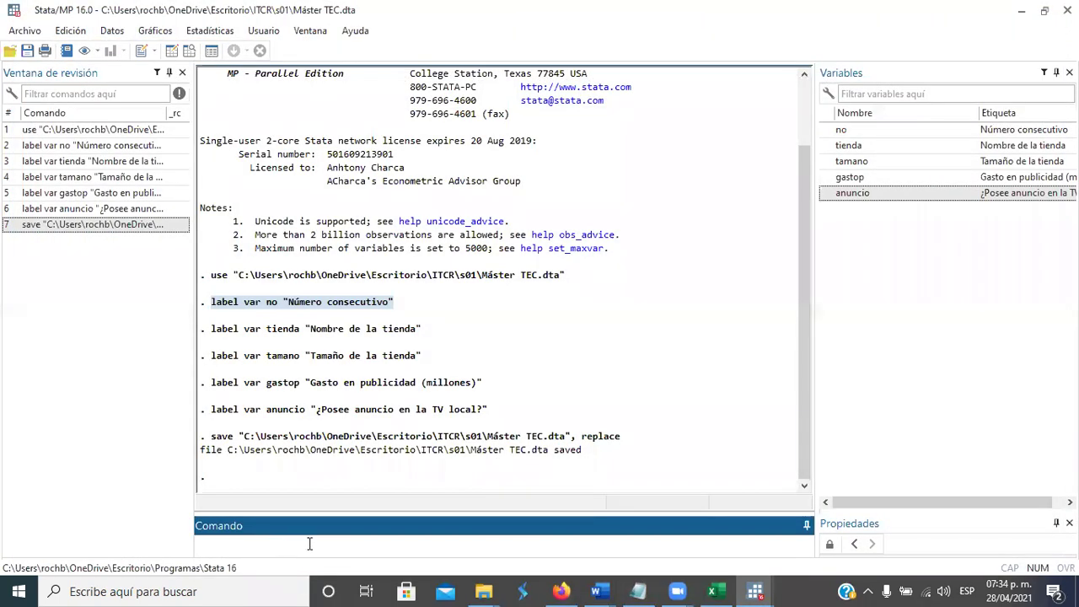
Switch to the B01 document in Word and find the label define and label value commands for tamano.
left_click(603, 591)
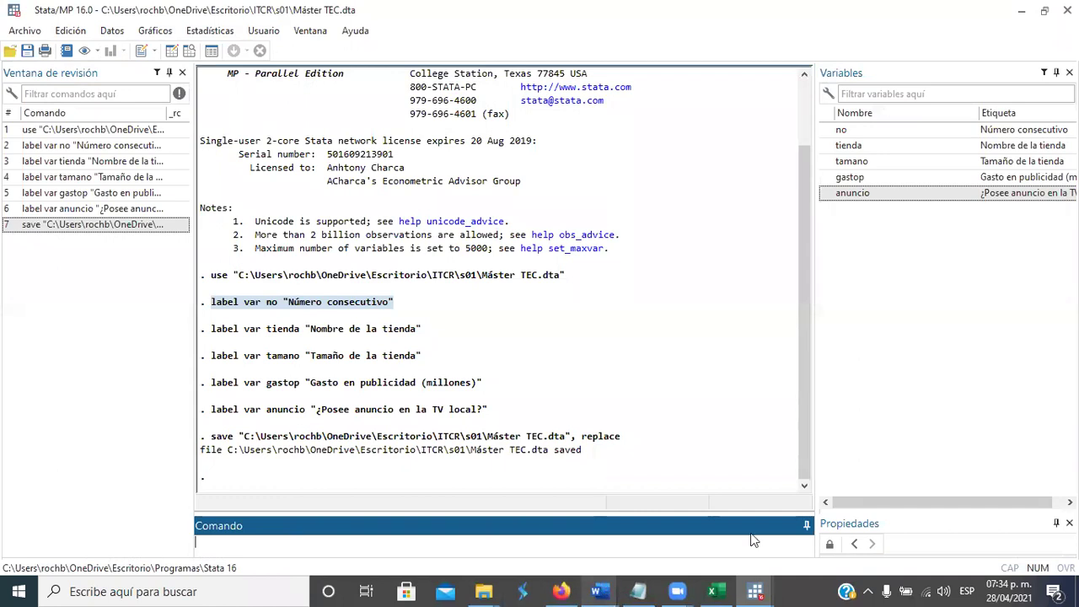
left_click(755, 531)
scroll(469, 272, "up", 10)
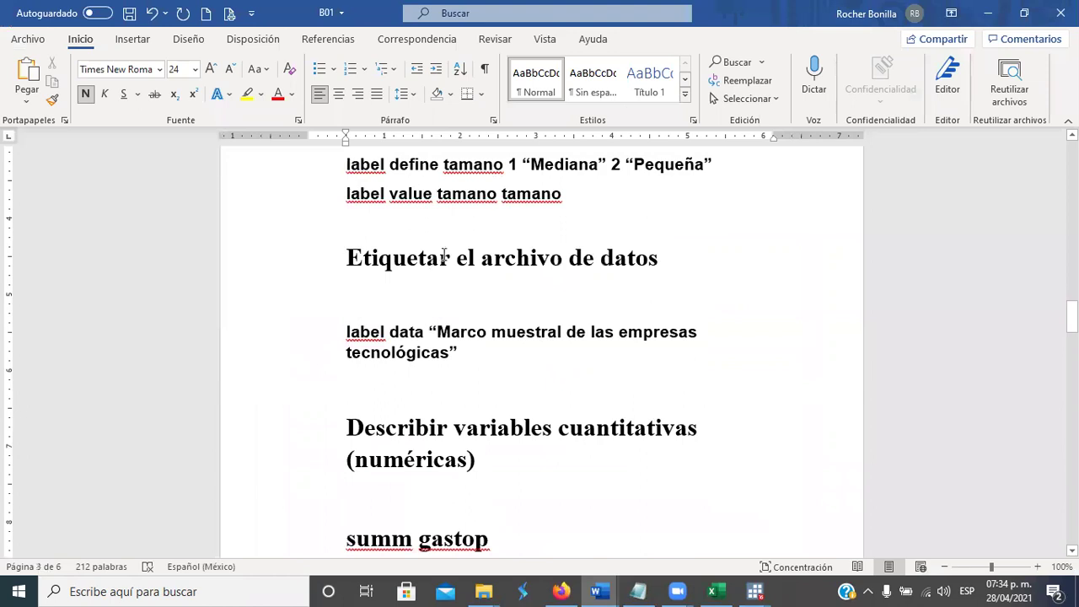
Review the label define and label value commands for tamano under Etiquetar categorías in the B01 document.
scroll(438, 253, "up", 3)
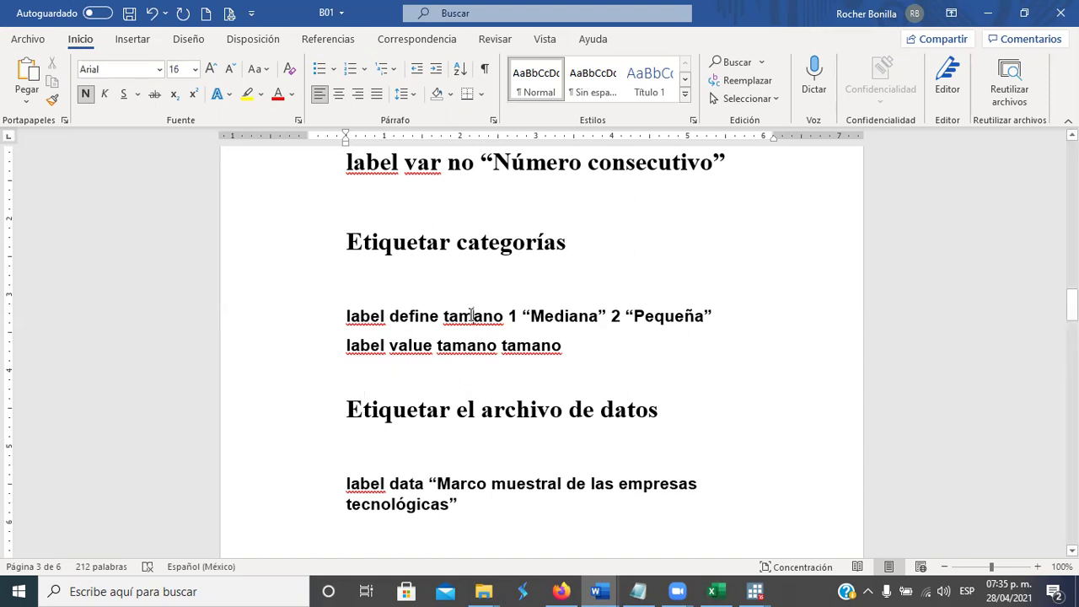
double_click(471, 315)
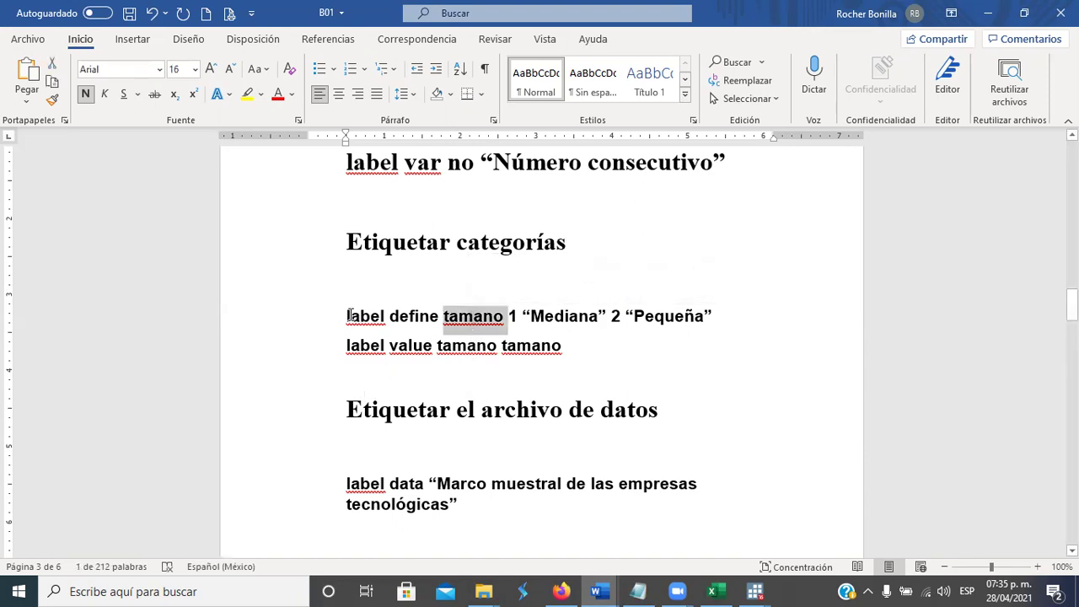
left_click(459, 318)
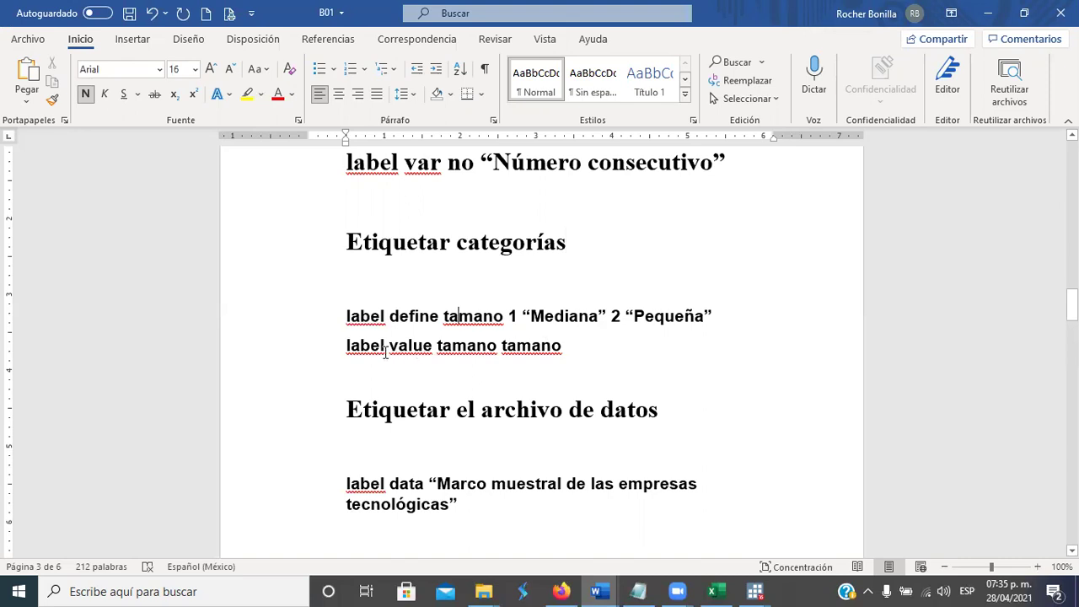
double_click(357, 346)
double_click(408, 348)
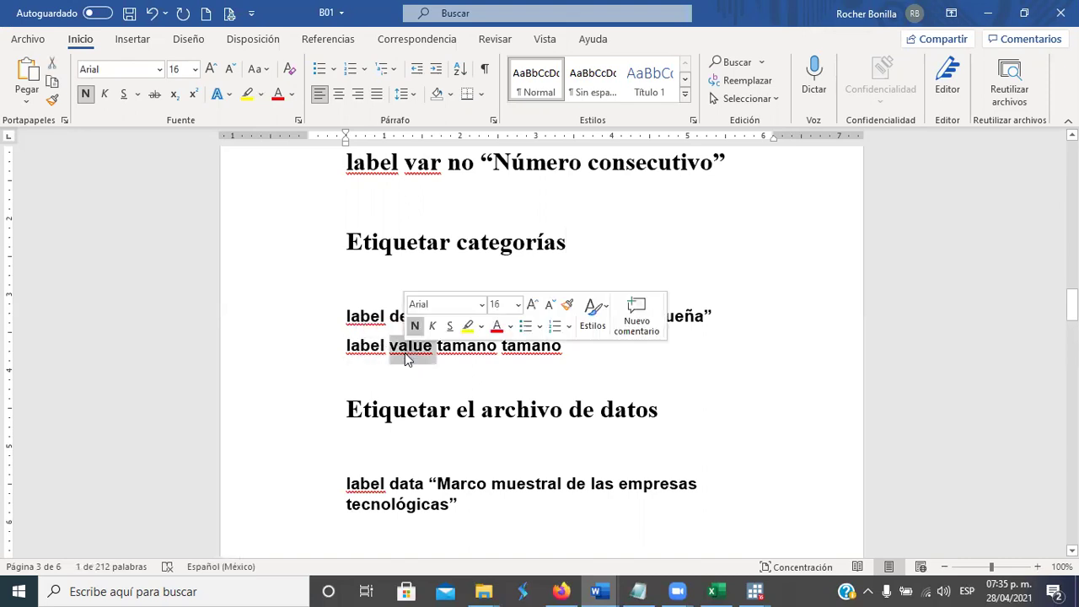
double_click(466, 347)
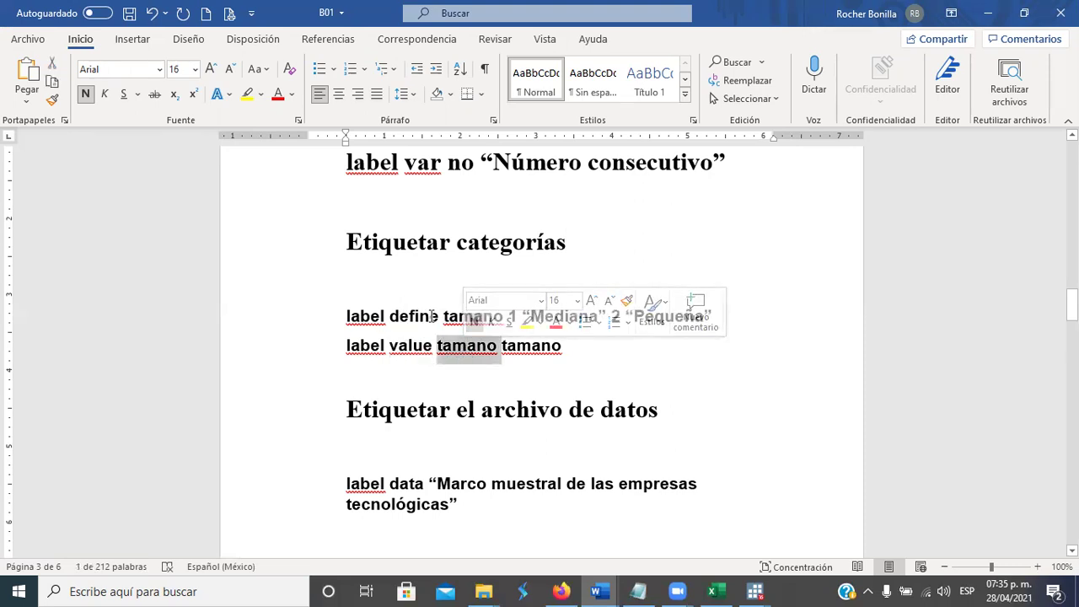
left_click(544, 352)
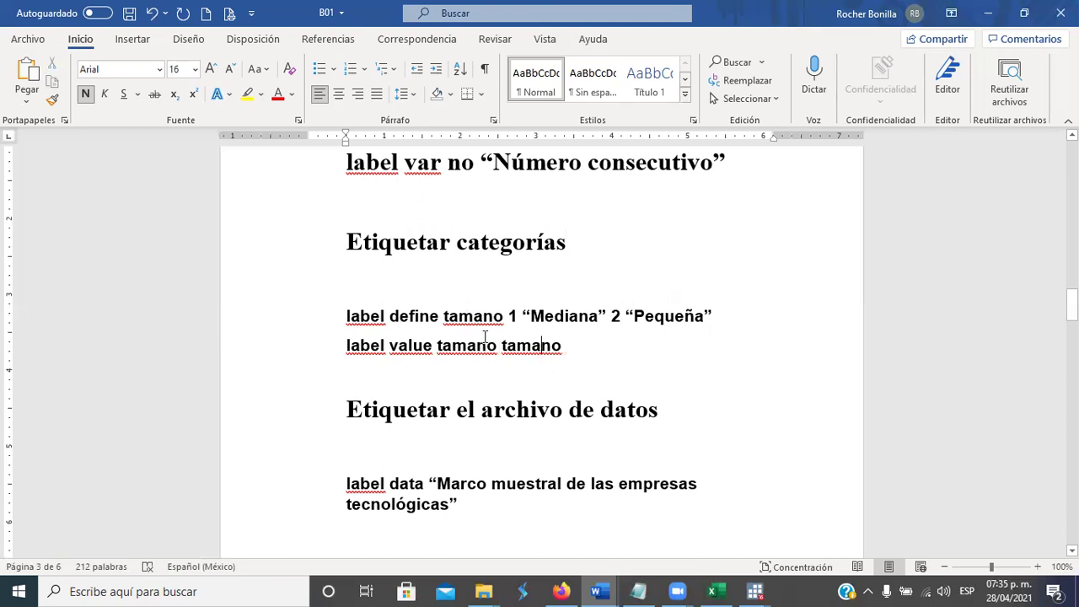
Switch to Stata's main window and define the value label tamano with 1 as "Mediana" and 2 as "Pequeña".
key("alt+Tab")
key("alt+Tab")
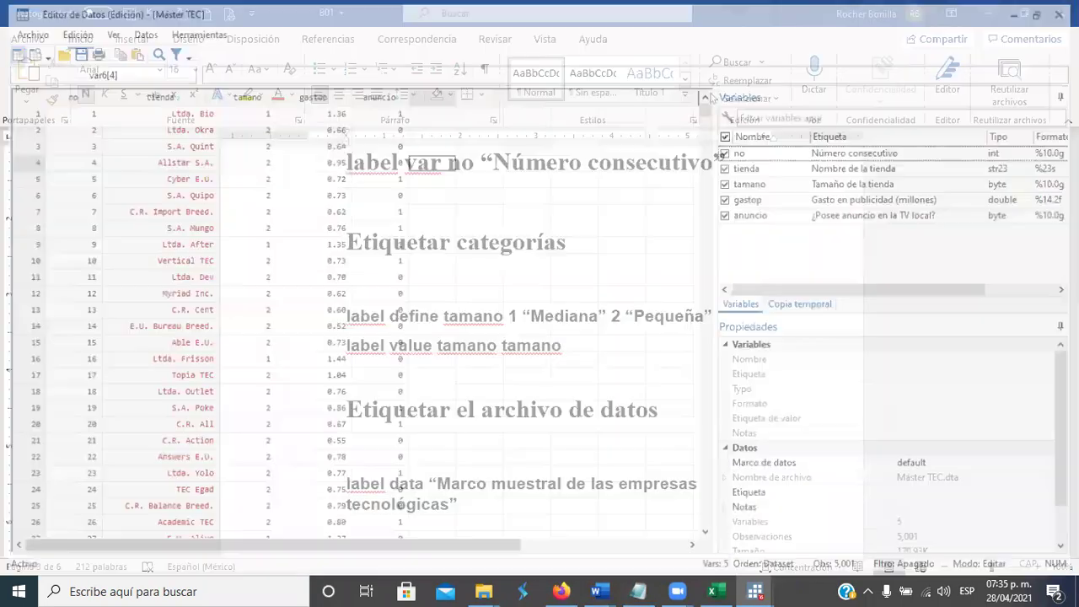
left_click(756, 591)
left_click(755, 591)
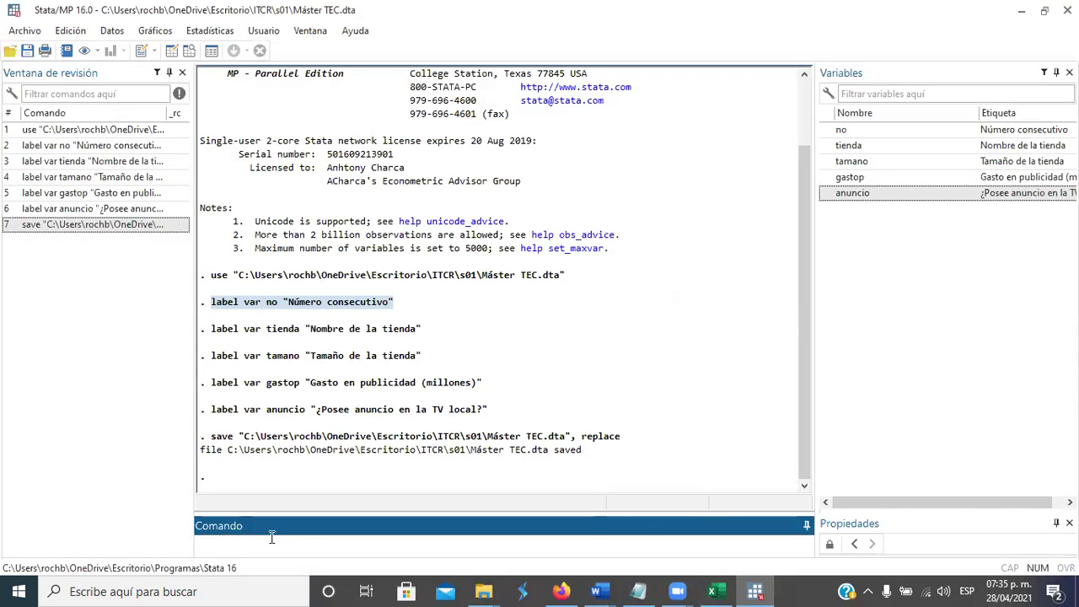
type("label define tamano 1\"M")
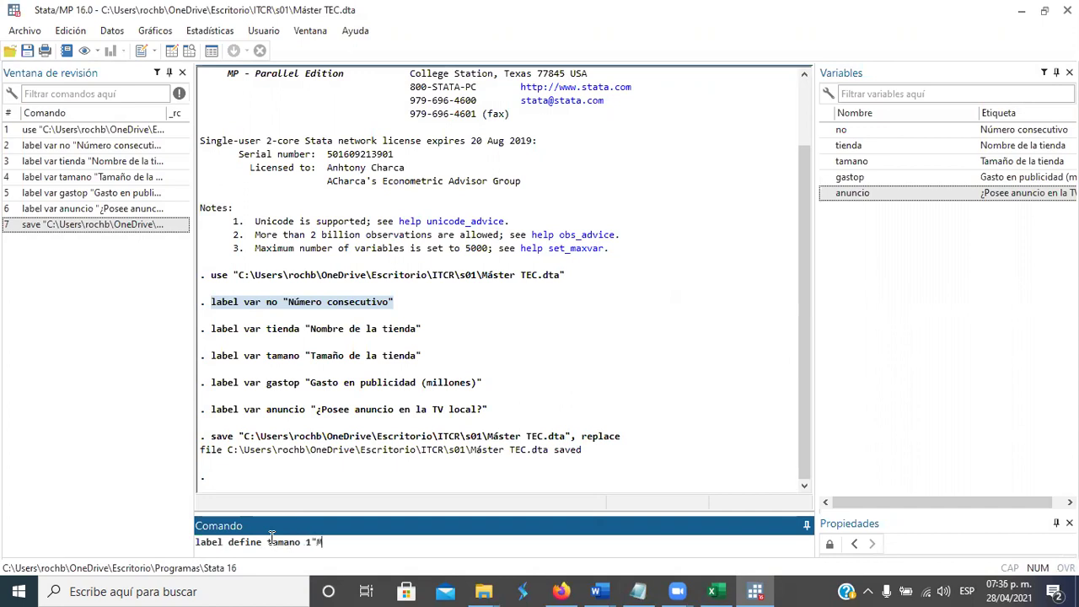
key("BackSpace")
type("\"Mediana\" 2 \"Pequeña\"")
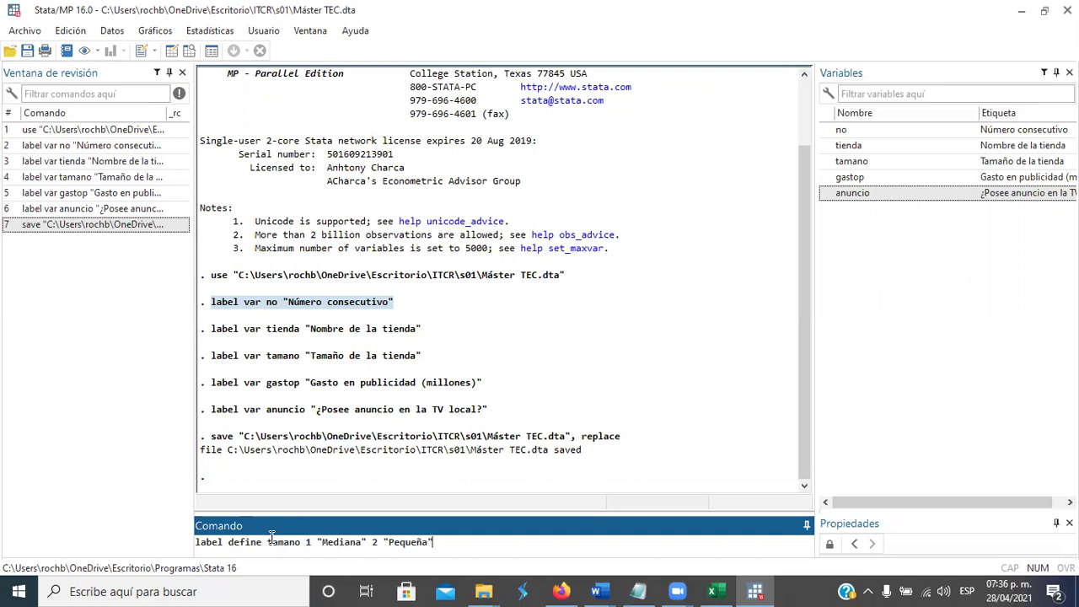
key("Return")
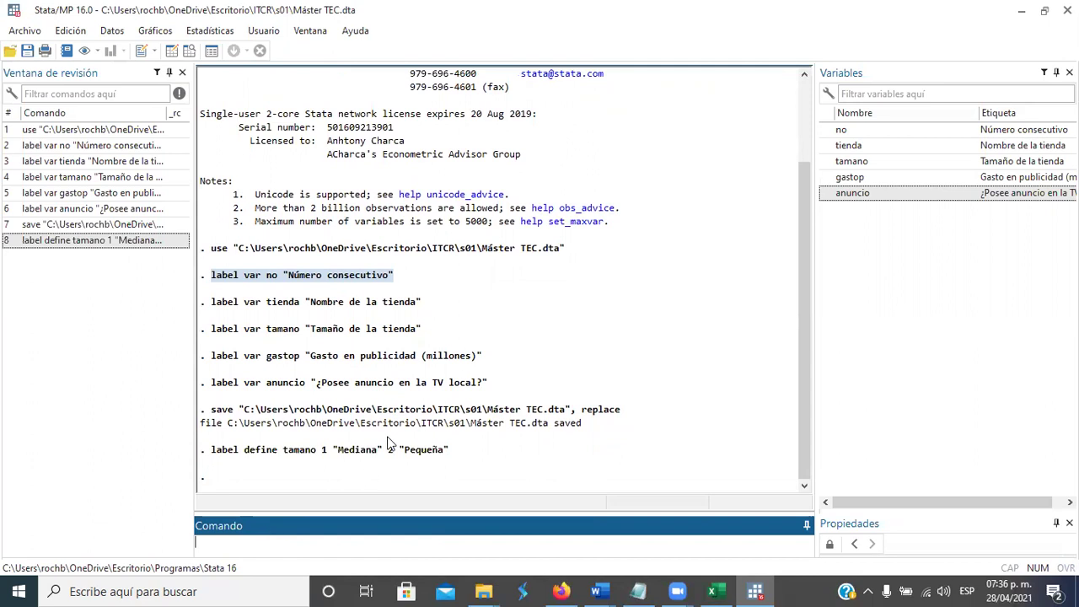
Check in the Data Editor how the first eight tamano records are displayed, and close the editor.
left_click(171, 51)
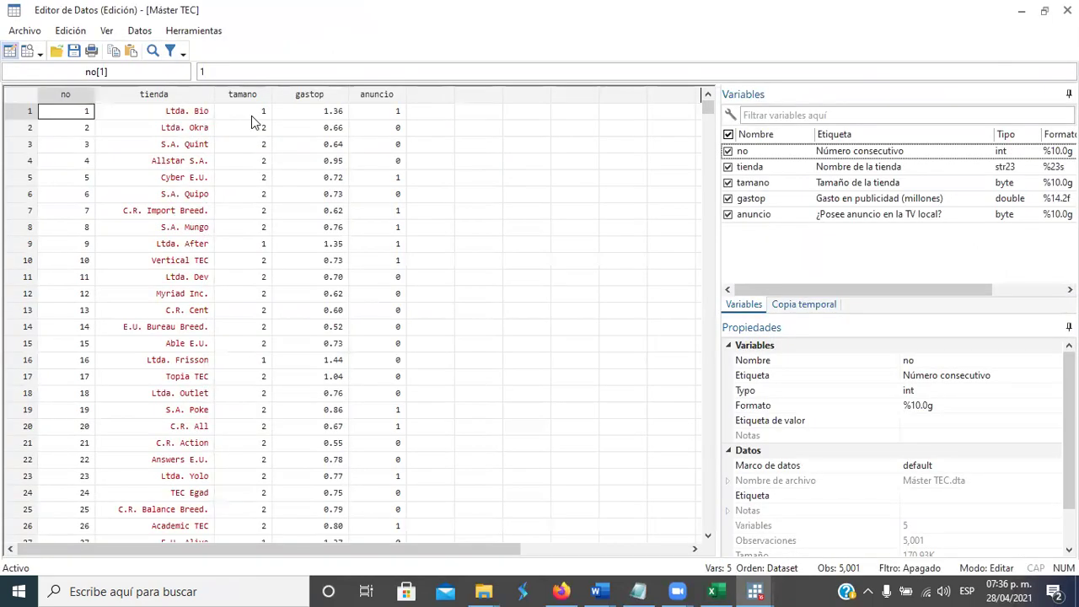
left_click(253, 112)
key("Down")
key("Down")
key("Down")
key("Down")
key("Down")
key("Down")
key("Down")
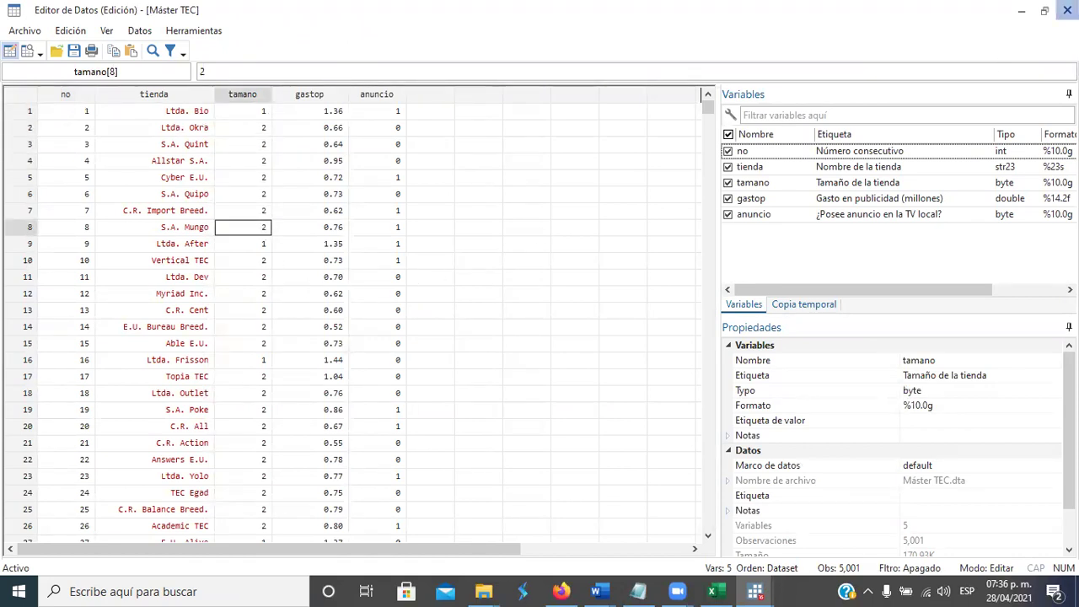
left_click(1066, 10)
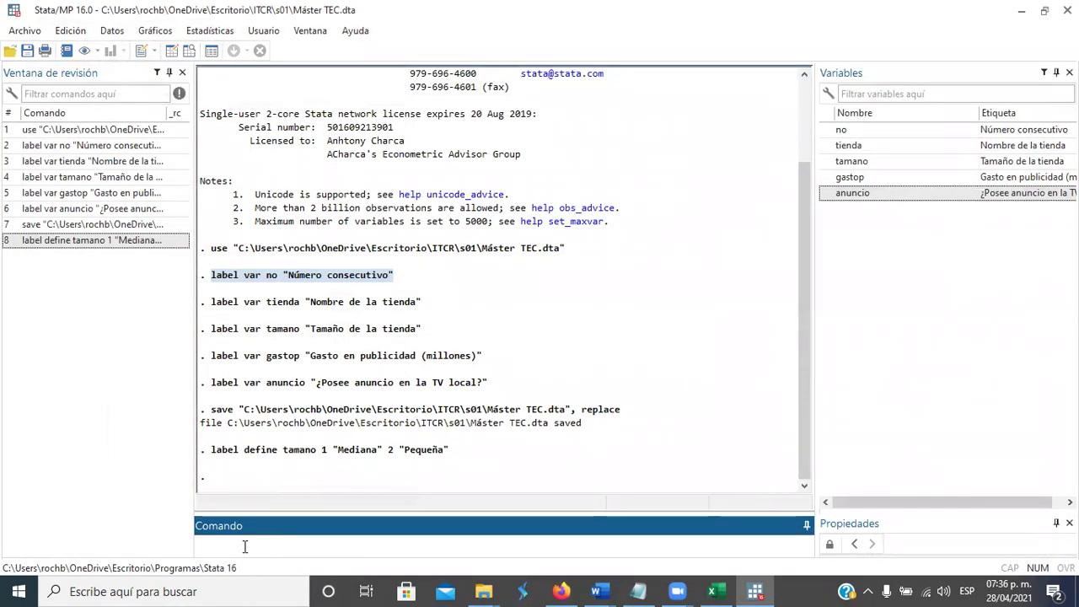
Attach the value label tamano to the variable tamano with the label value command.
type("label")
key("alt+Tab")
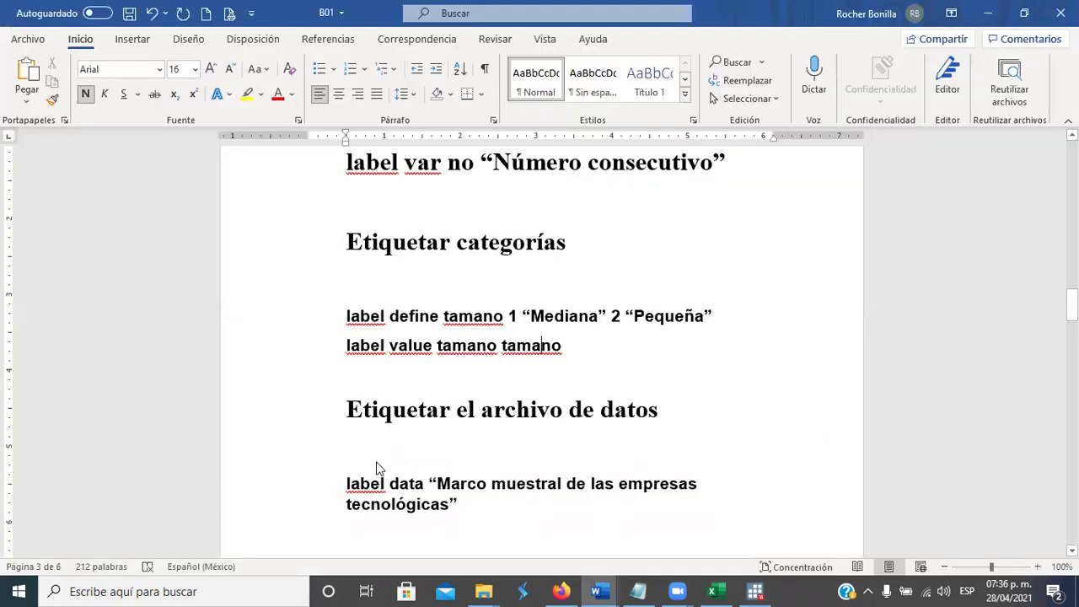
key("alt+Tab")
type("value")
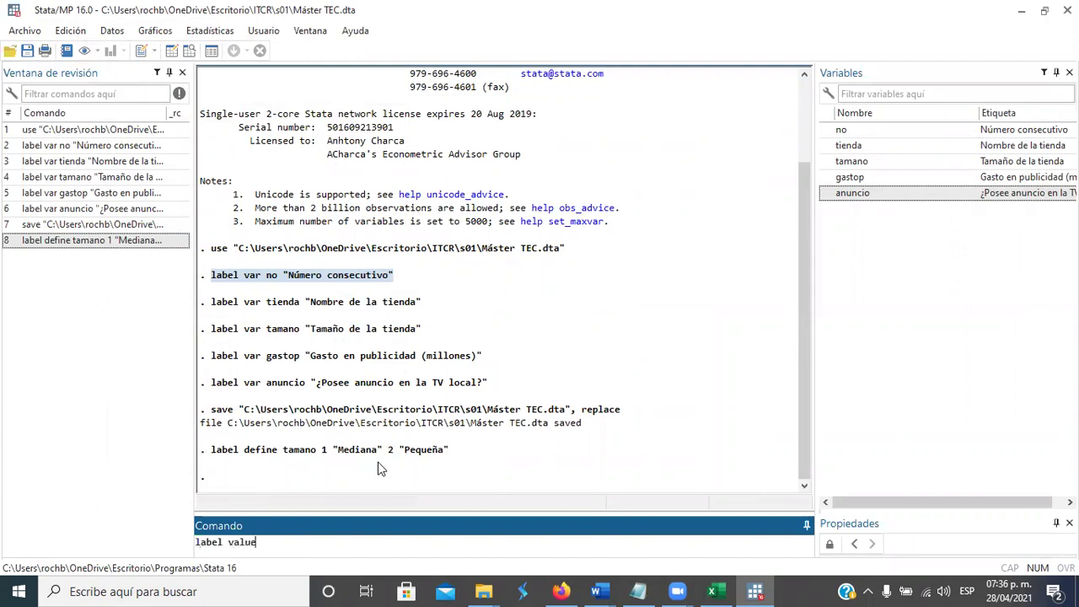
type(" tamano tamano")
key("Return")
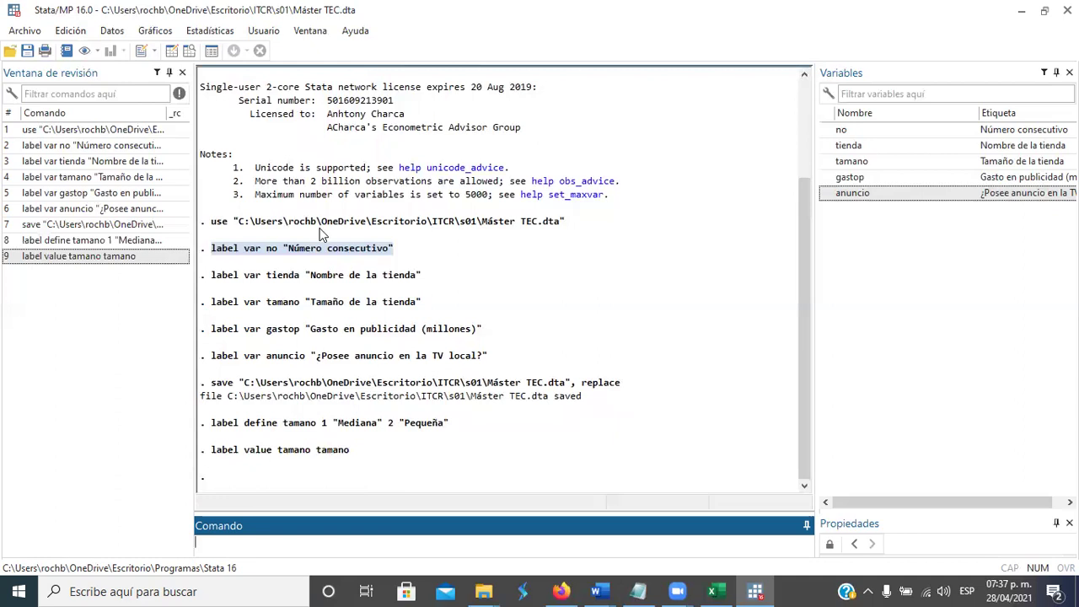
Compare the tamano labels with their underlying codes in the first seven Data Editor records, and close the editor.
left_click(172, 53)
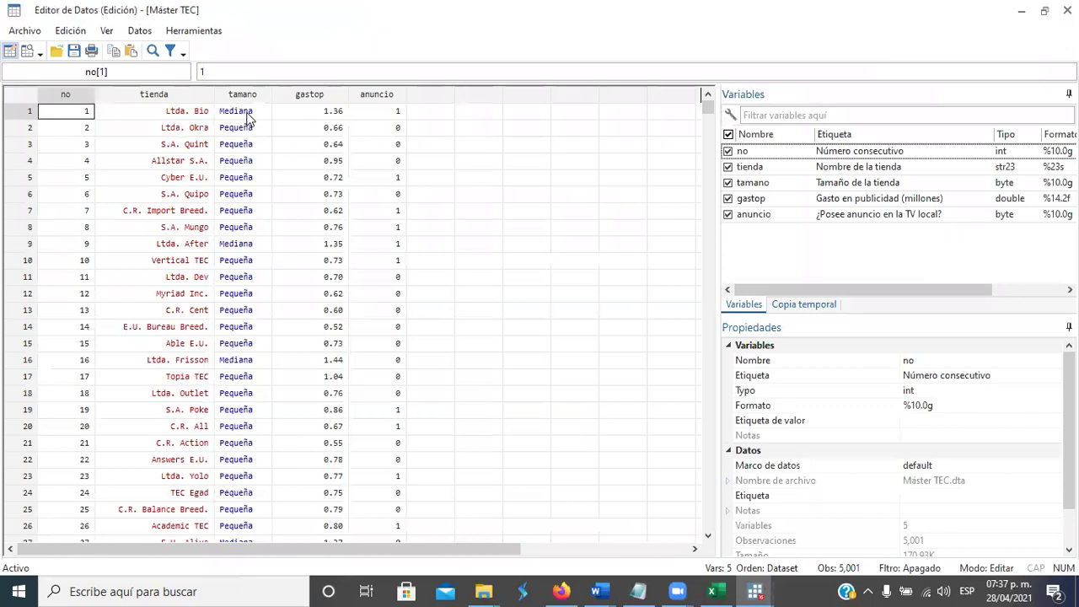
left_click(247, 113)
left_click(248, 133)
left_click(247, 148)
left_click(240, 166)
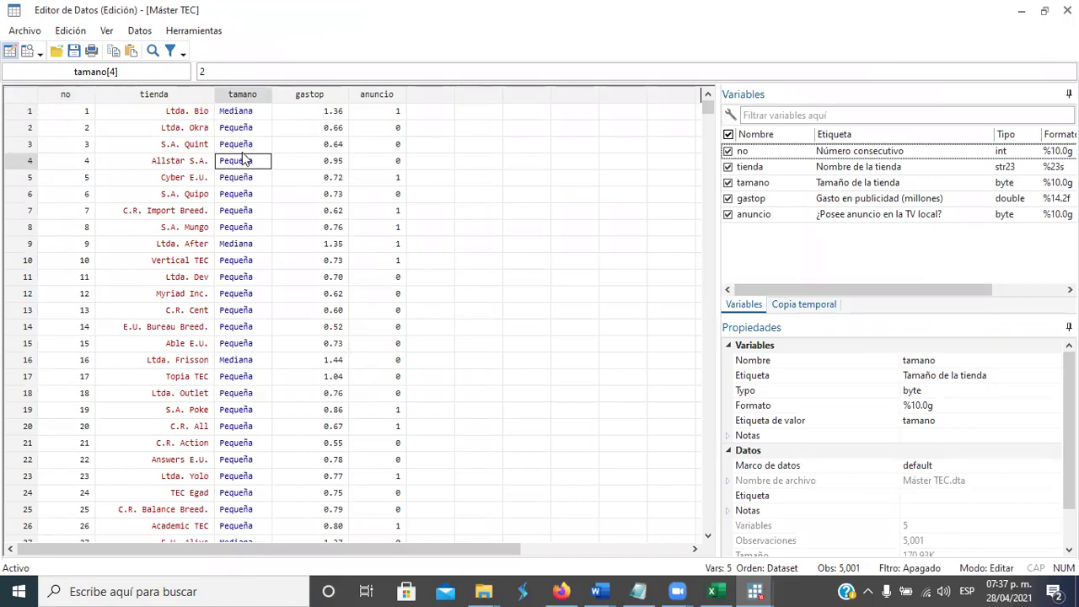
left_click(241, 114)
left_click(243, 132)
left_click(242, 149)
left_click(241, 114)
left_click(242, 130)
left_click(243, 147)
left_click(242, 160)
left_click(241, 177)
left_click(238, 194)
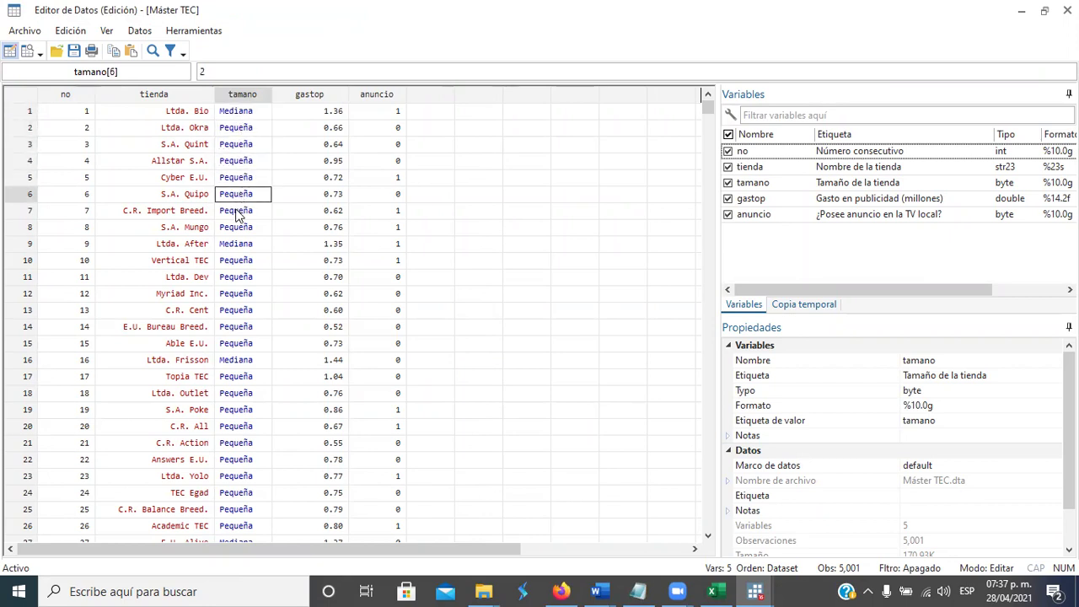
left_click(239, 213)
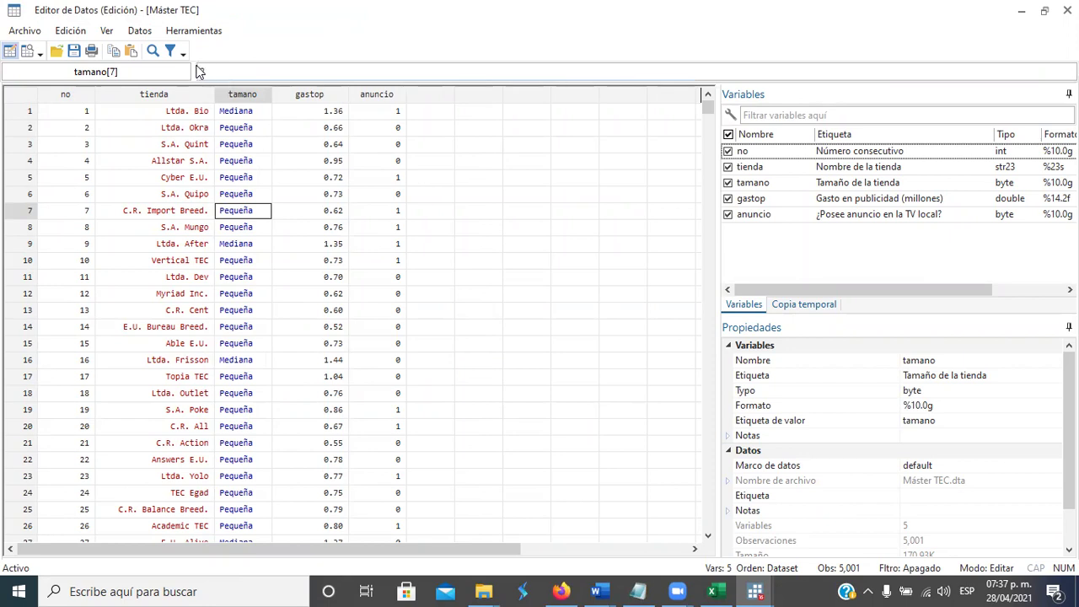
type("2")
left_click(239, 113)
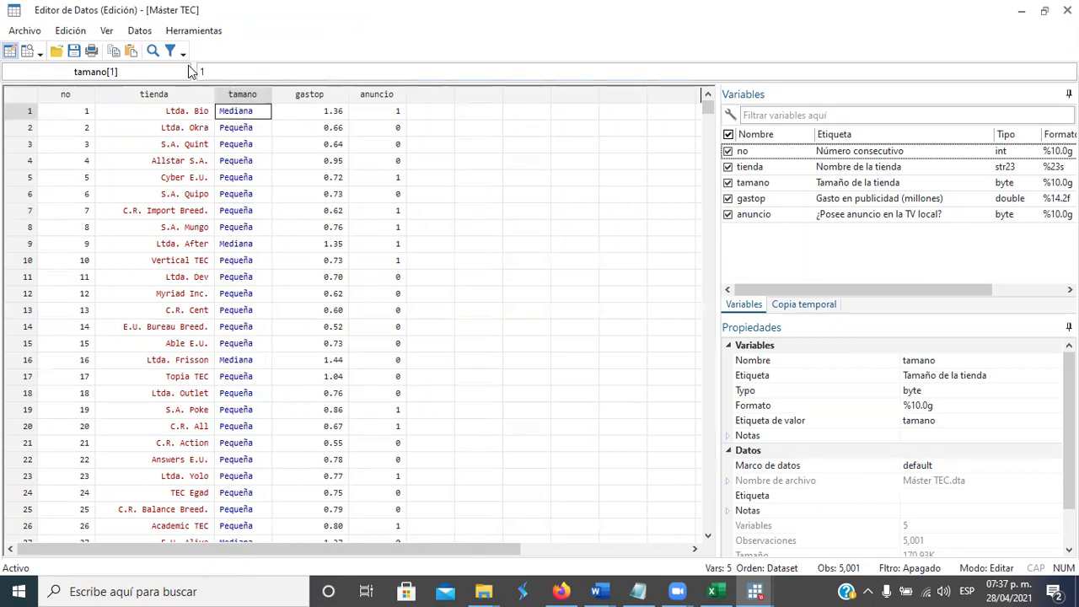
left_click(233, 126)
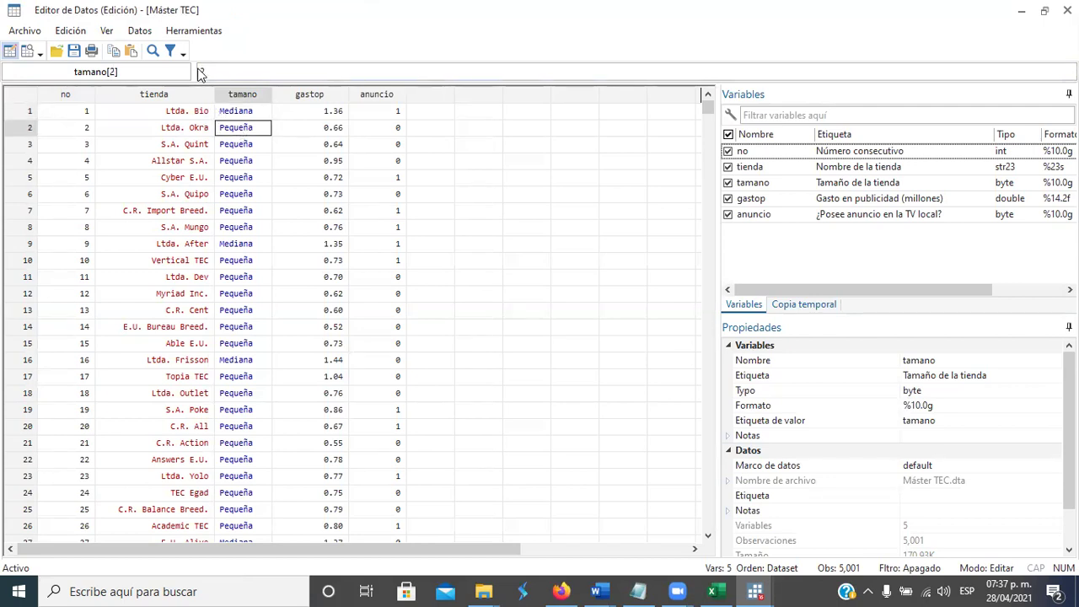
left_click(239, 148)
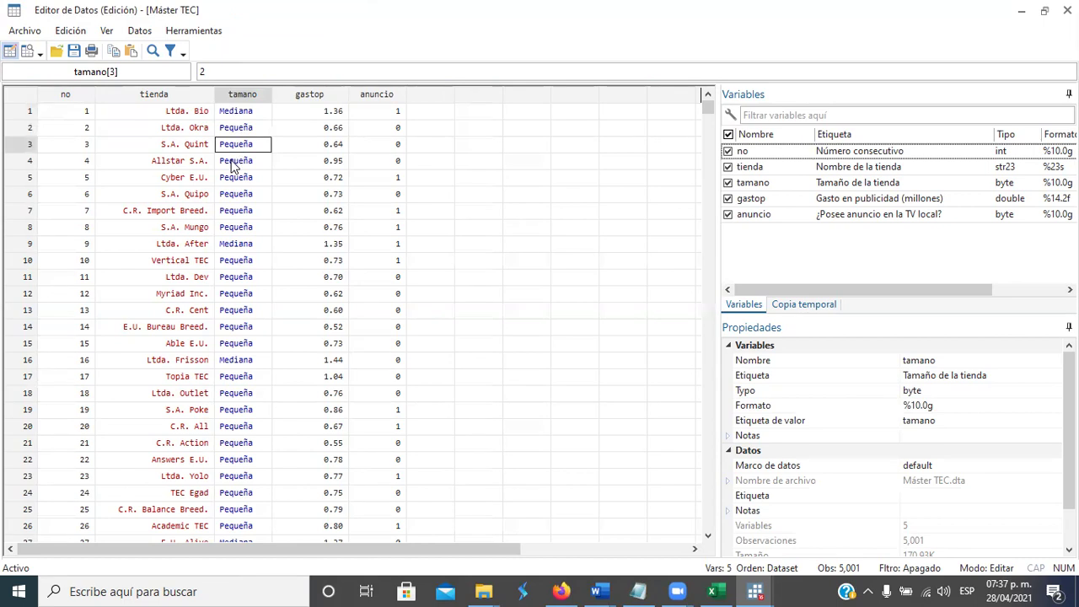
left_click(232, 163)
left_click(231, 182)
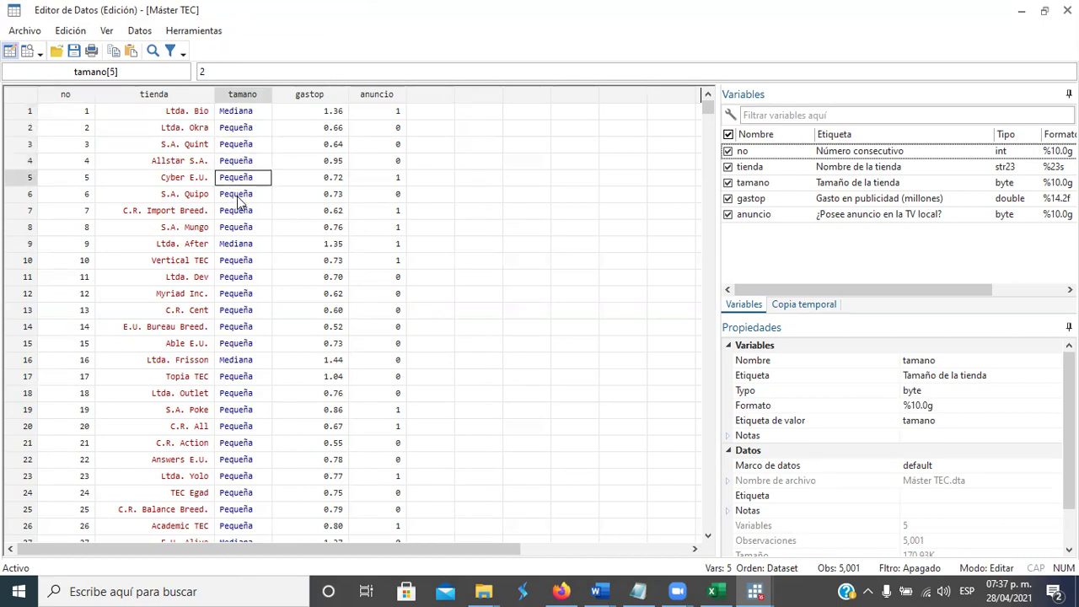
left_click(238, 197)
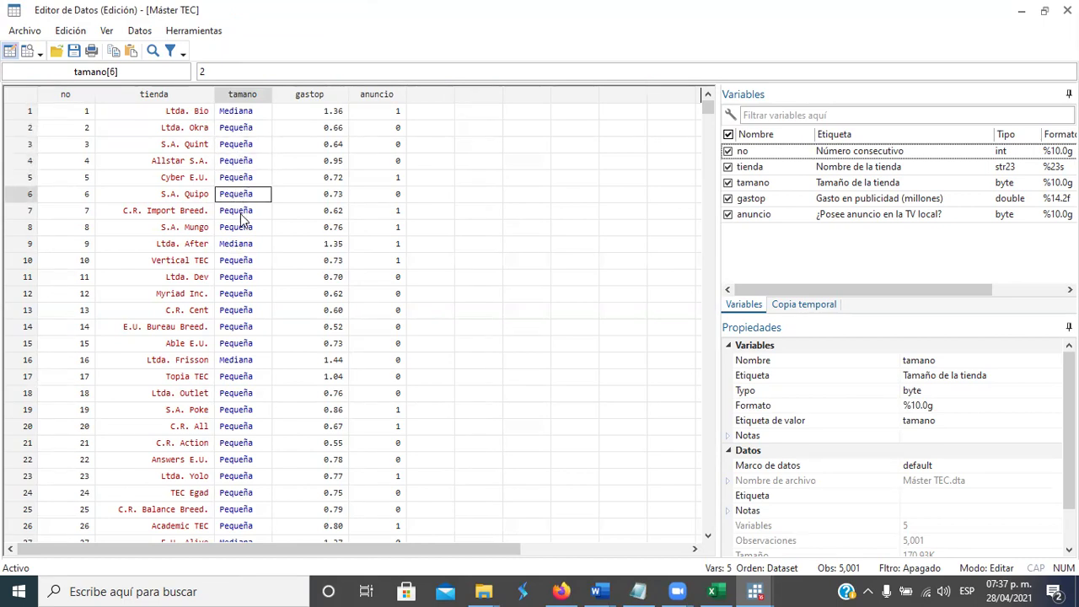
left_click(245, 218)
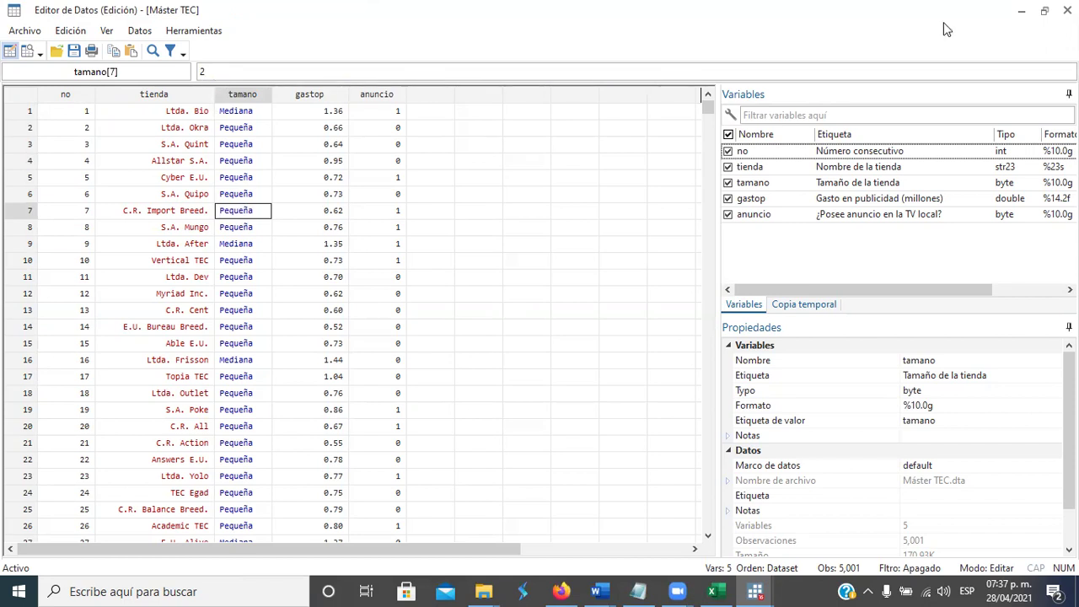
left_click(1068, 10)
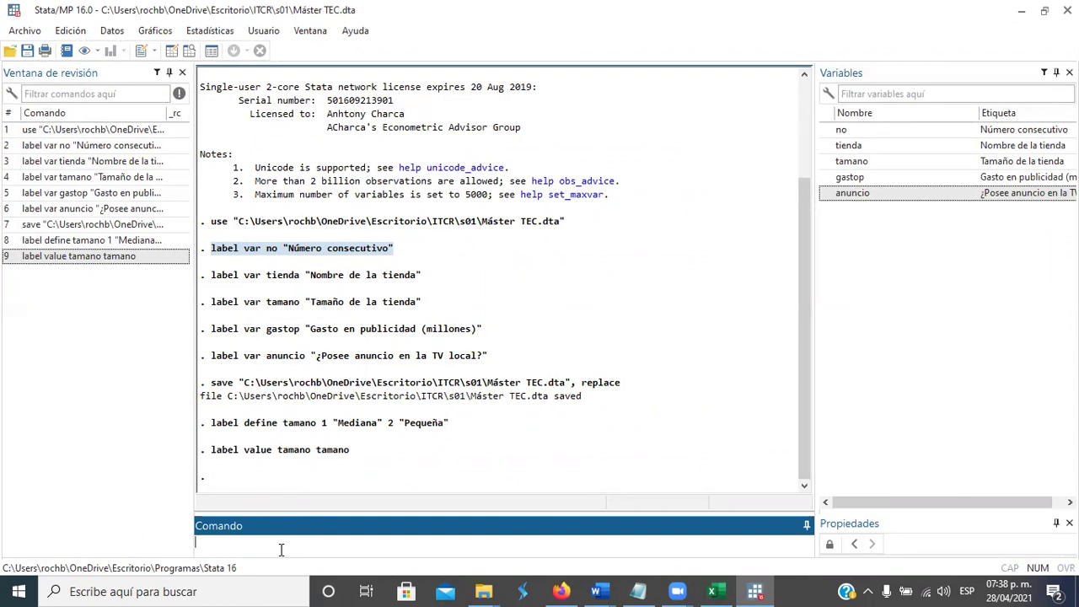
Define a value label named anuncion with 1 as "Si" and 0 as "No".
type("label define anuncion 1 \"Si\"")
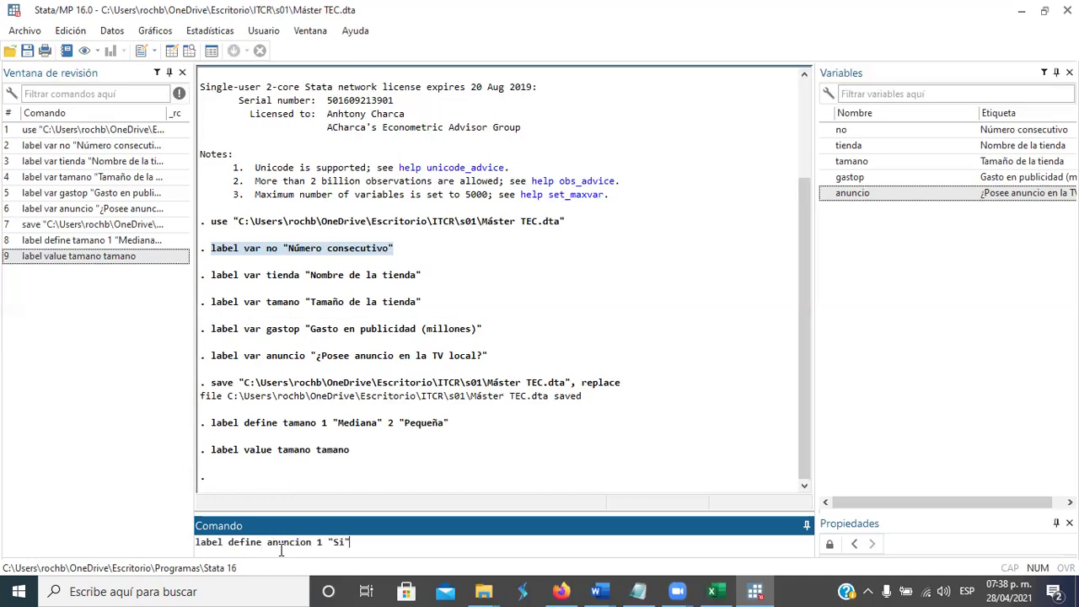
type(" 0 \"No\"")
key("Return")
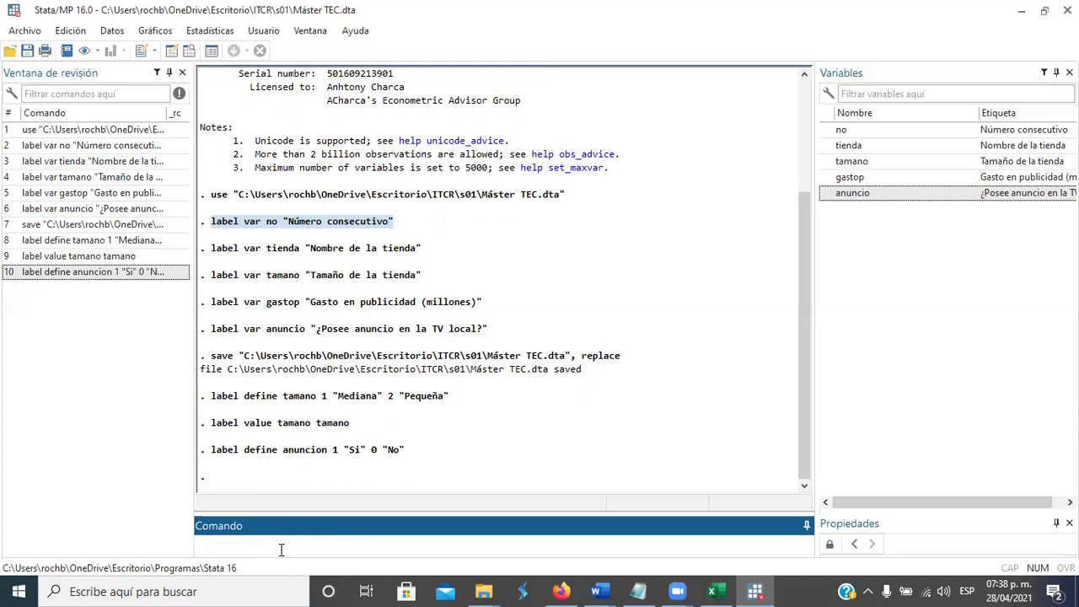
type("label")
key("BackSpace")
key("BackSpace")
key("BackSpace")
key("BackSpace")
key("BackSpace")
key("BackSpace")
Recall the last label define command, correct the label name to anuncio, and run it with 1 "Si" and 0 "No".
left_click_drag(330, 455, 290, 456)
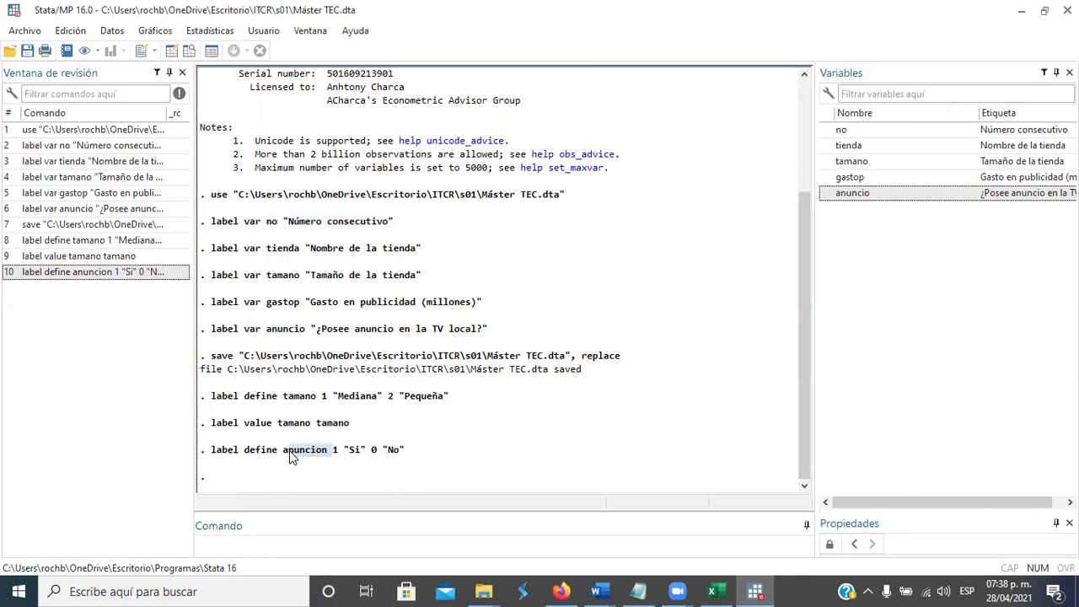
left_click(102, 272)
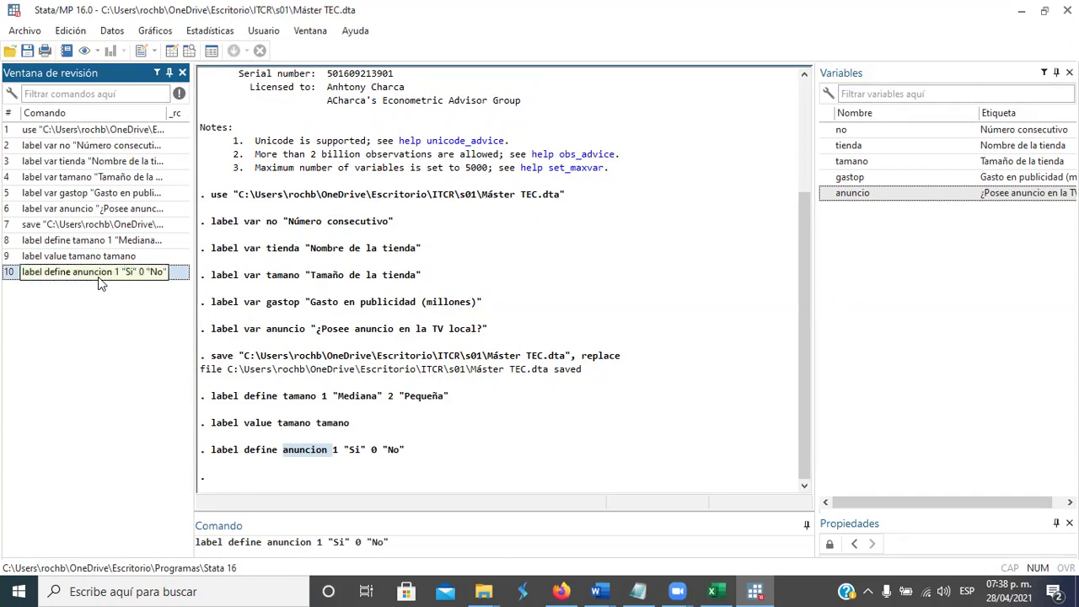
left_click(311, 543)
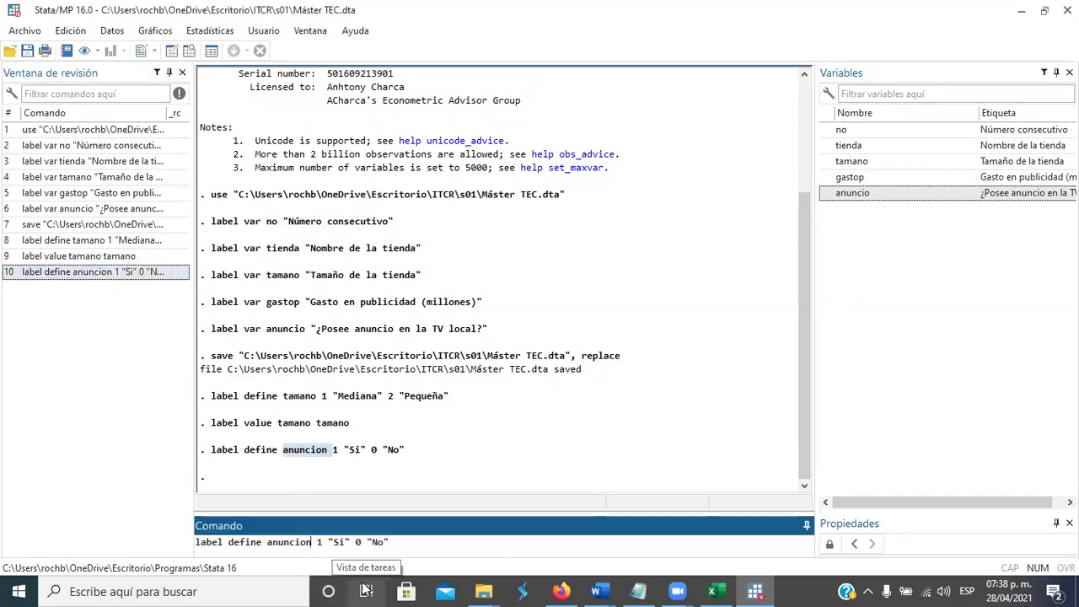
key("BackSpace")
key("Return")
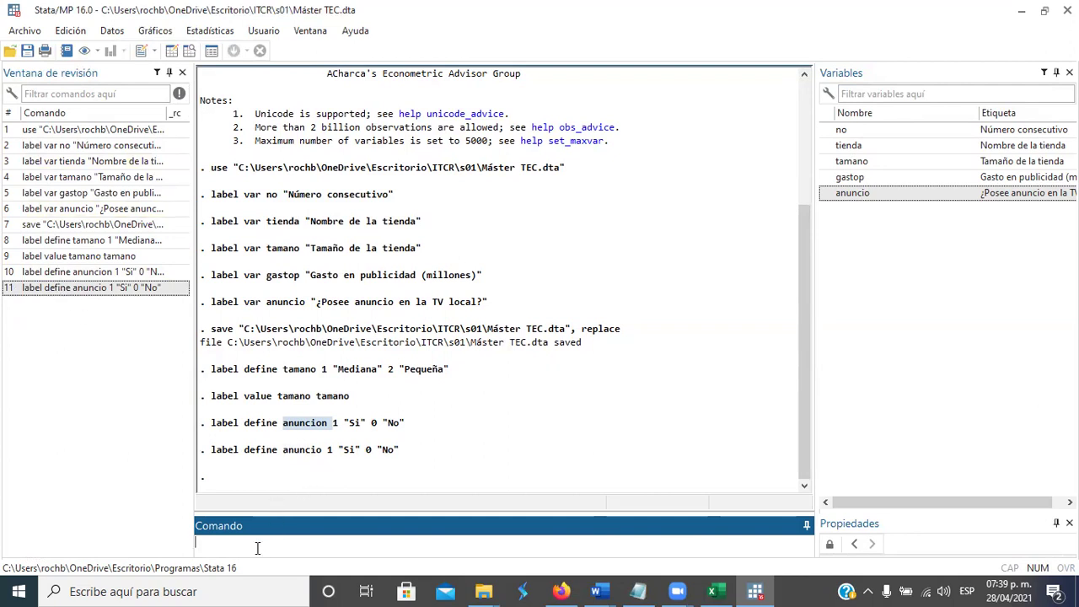
Attach the value label anuncio to the variable anuncio, and compare its labels with the underlying codes in the first three Data Editor records.
type("label value anuncio anuncio")
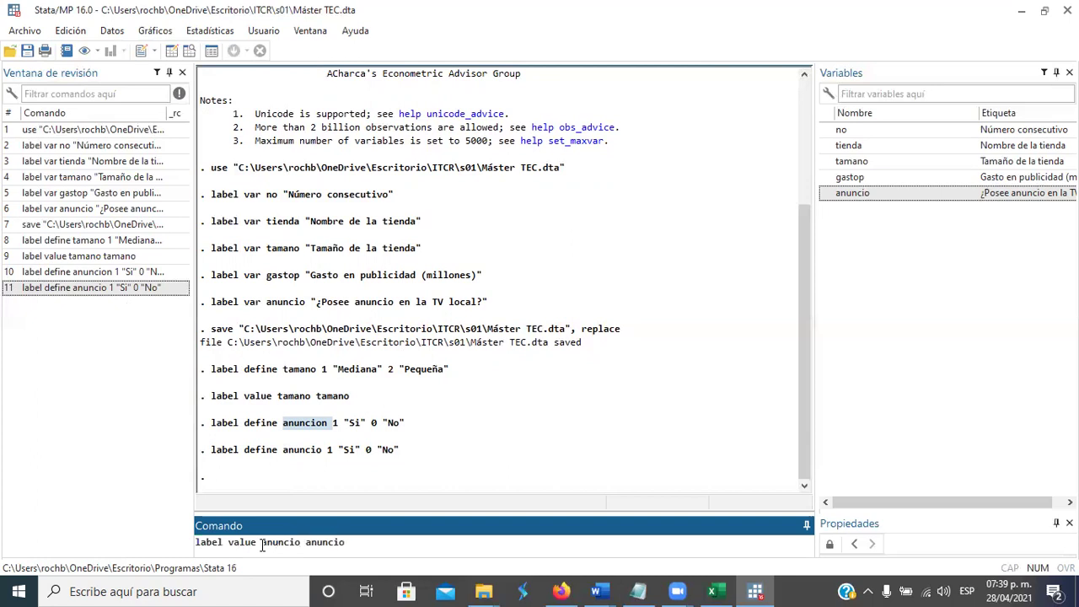
key("Return")
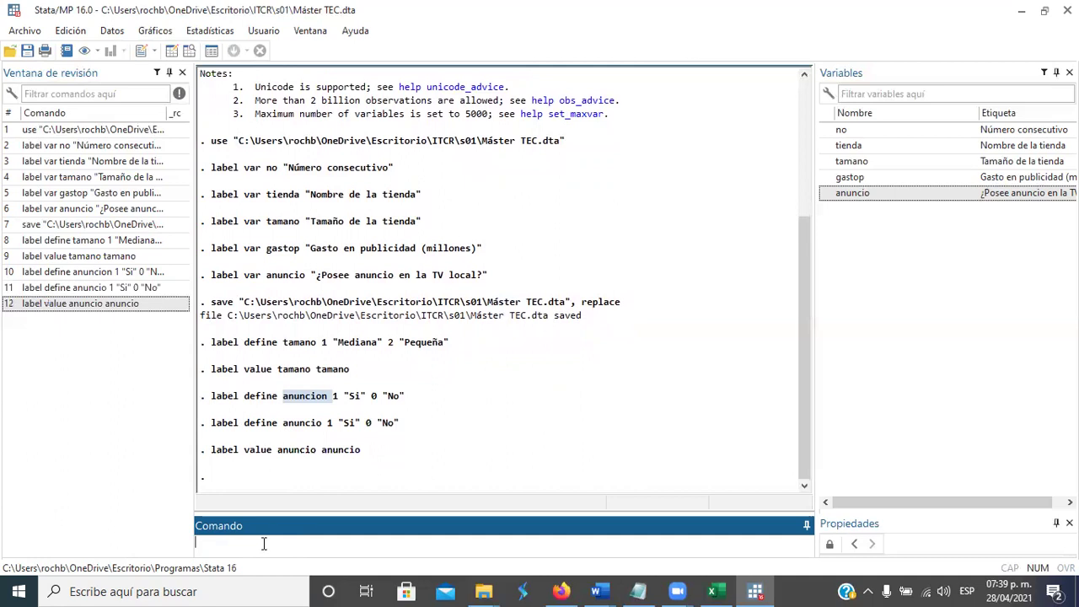
left_click(172, 50)
left_click(379, 115)
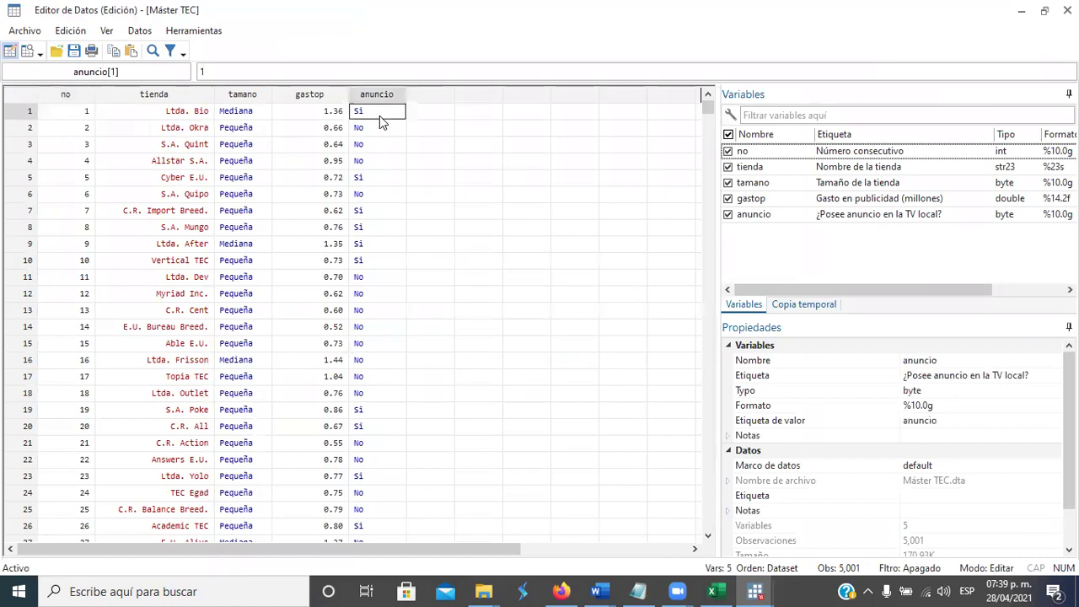
left_click(380, 128)
left_click(374, 144)
left_click(381, 114)
left_click(376, 130)
left_click(368, 148)
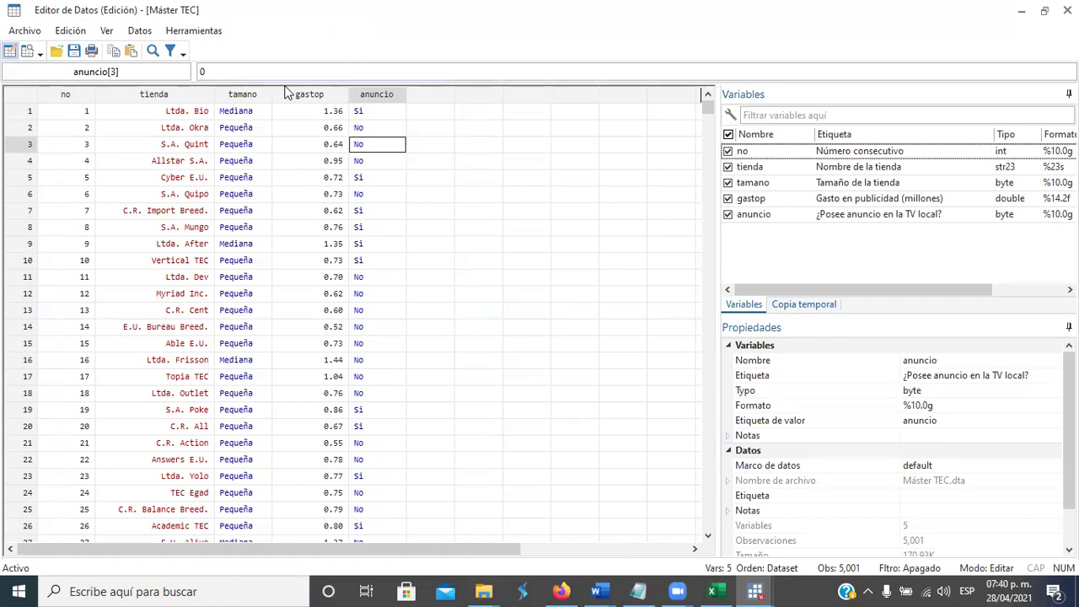
Save the dataset over the existing Máster TEC.dta file and close the Data Editor.
left_click(73, 51)
left_click(404, 347)
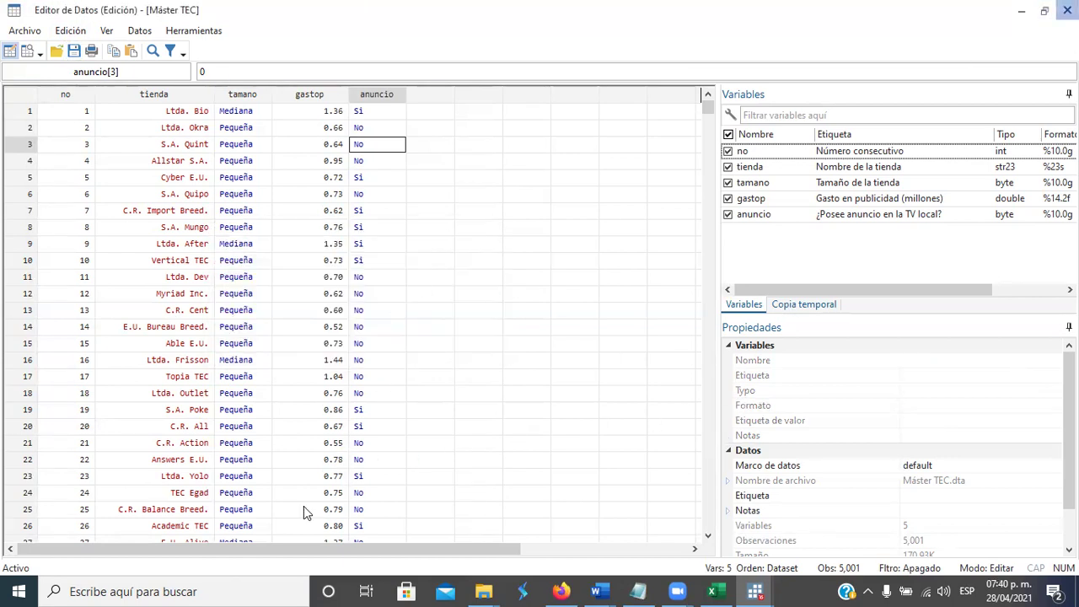
left_click(1067, 10)
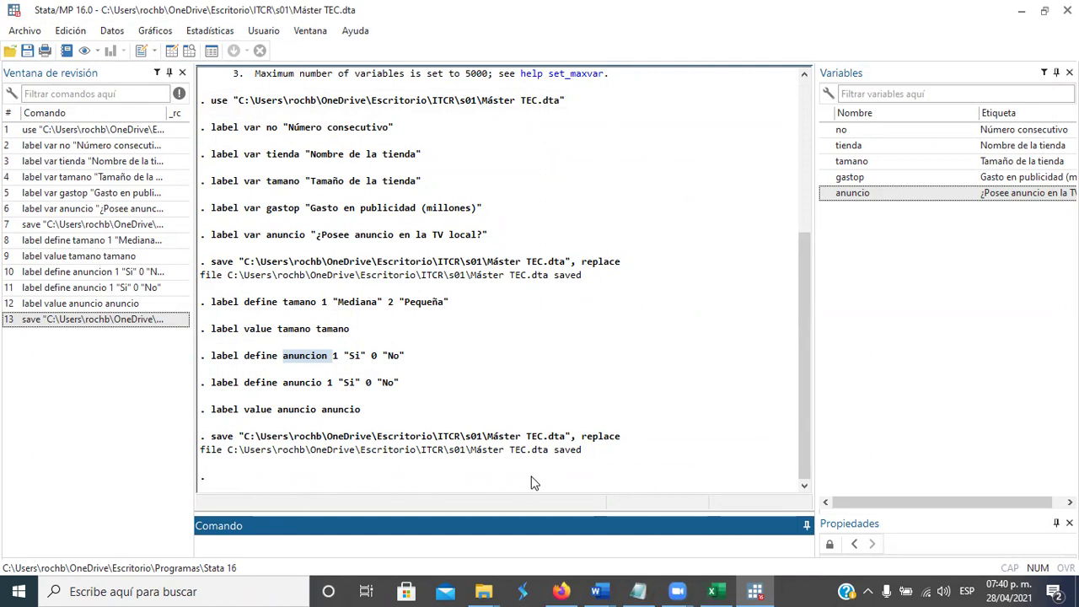
Consult the dataset labelling section of the Word guide B01, and start a label data command in Stata reading "Marco muestral de las empresas".
left_click(756, 591)
scroll(534, 414, "down", 3)
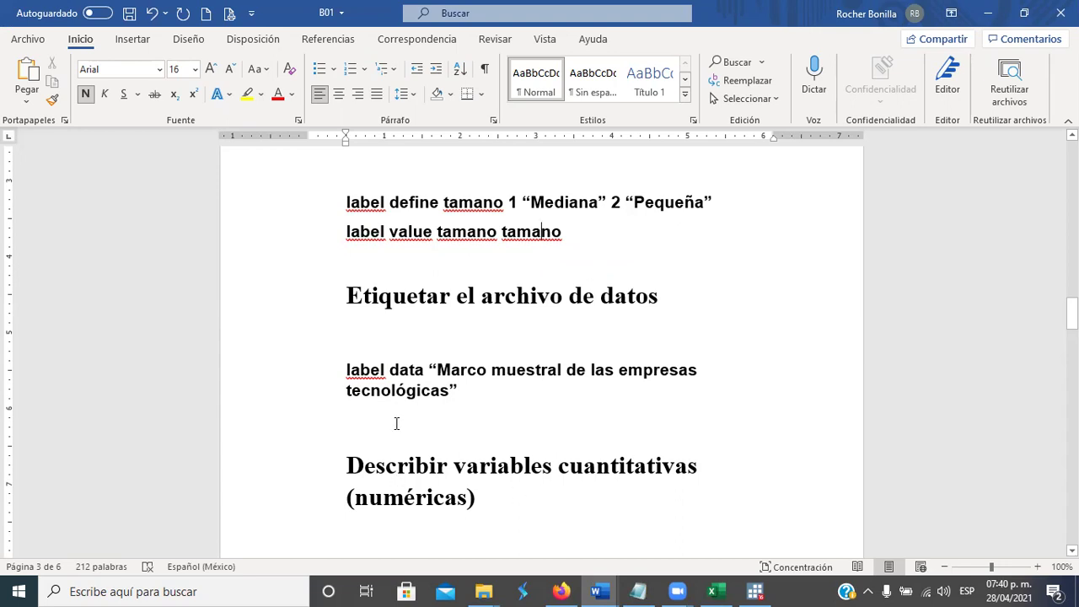
left_click(378, 342)
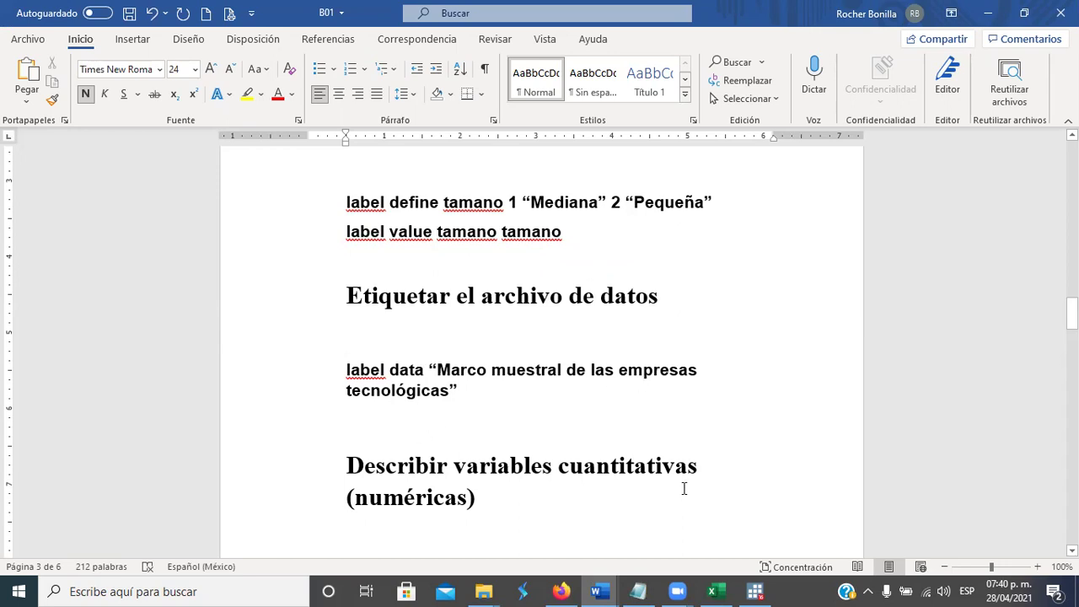
key("alt+Tab")
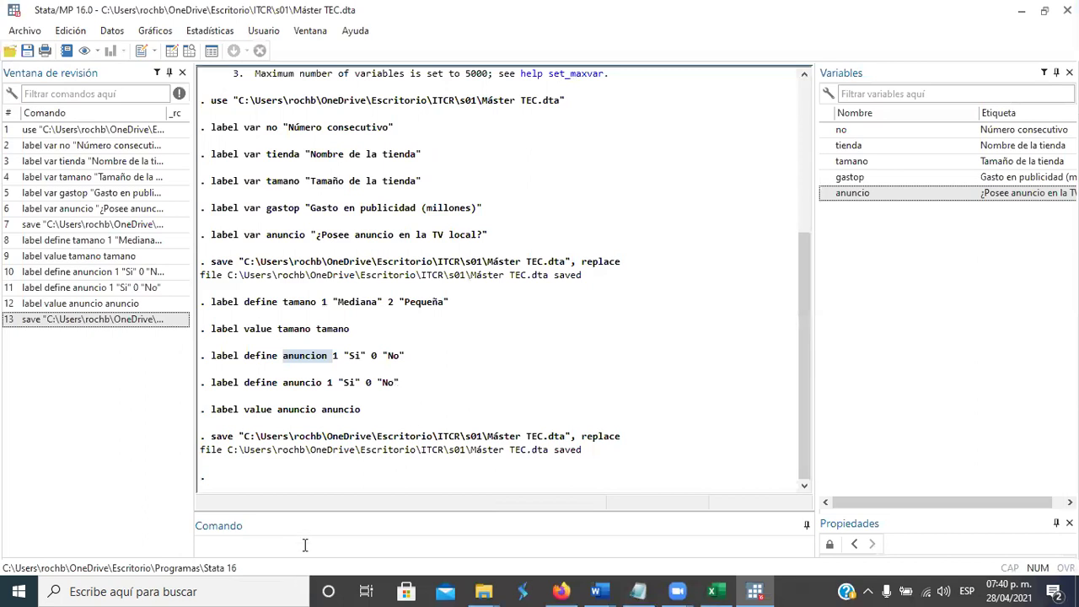
left_click(306, 545)
type("label data")
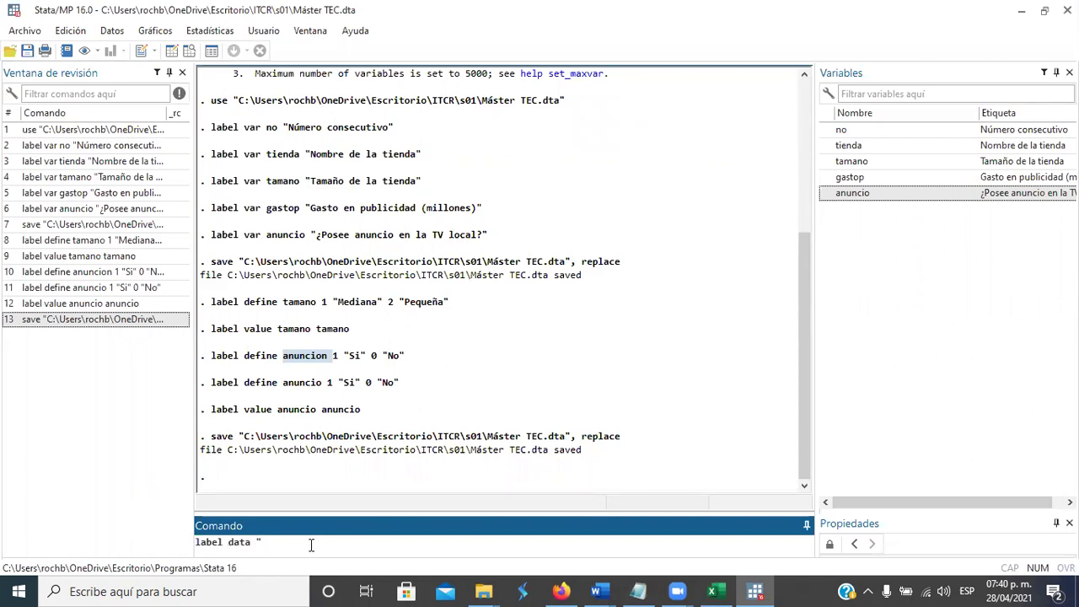
key("alt+Tab")
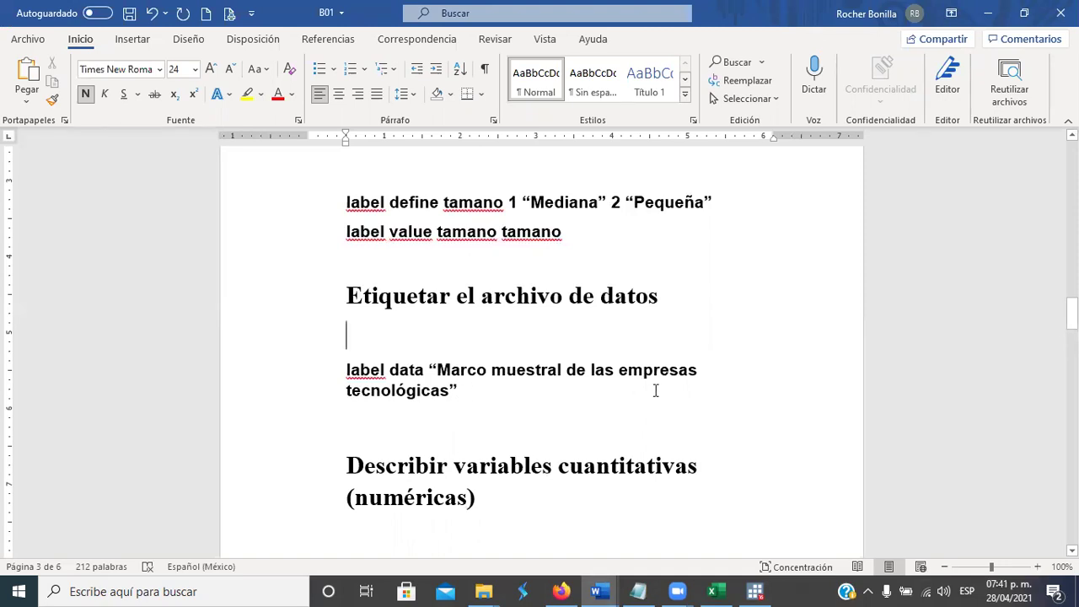
key("alt+Tab")
type("\"Mue")
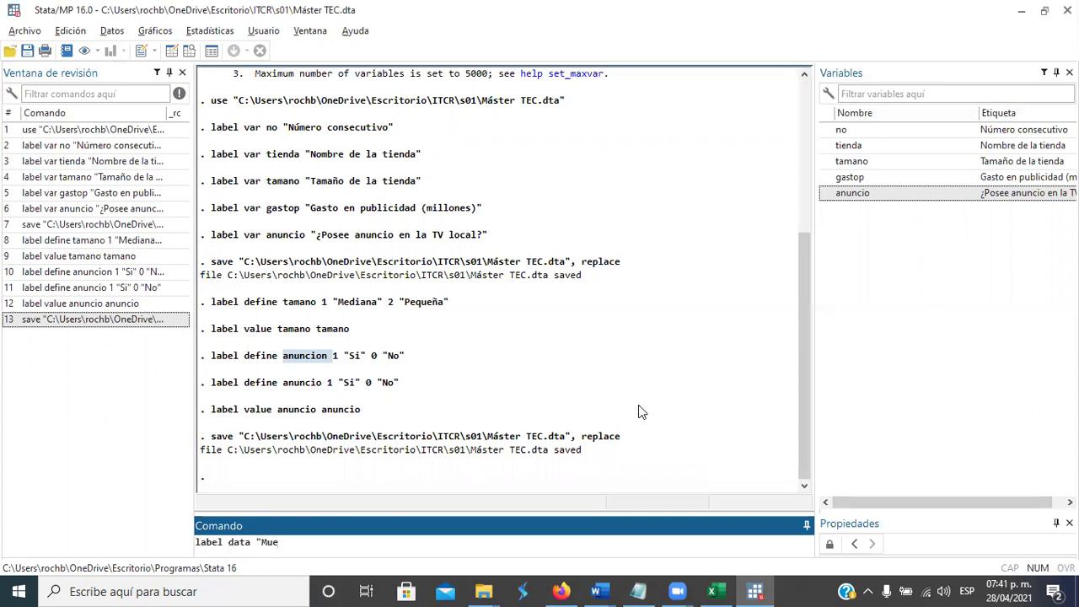
key("alt+Tab")
key("alt+Tab")
key("BackSpace")
key("BackSpace")
type("arco muestral")
key("alt+Tab")
key("alt+Tab")
type("de las empresas")
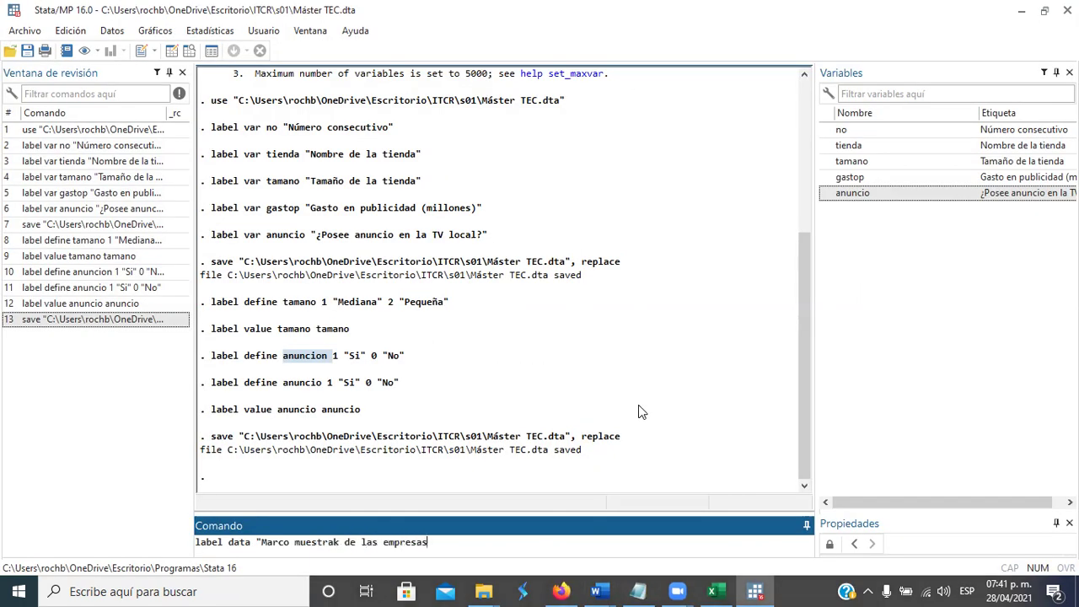
Complete the dataset label as "Marco muestral de las empresas tecnológicas", correct the spelling of muestral, and run the label data command.
key("alt+Tab")
key("alt+Tab")
type("tecnológicas")
key("alt+Tab")
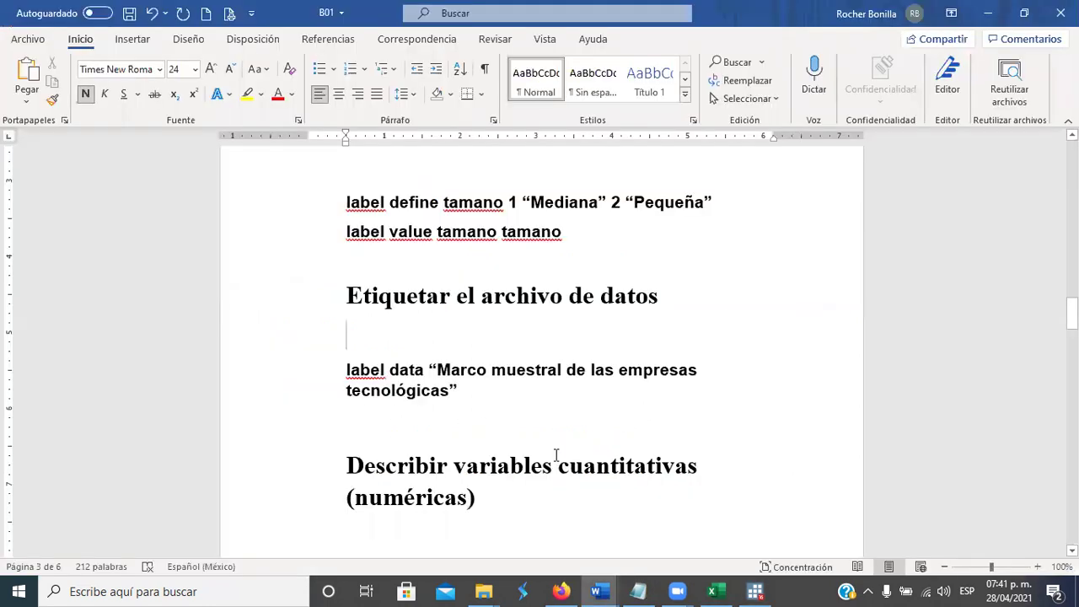
key("alt+Tab")
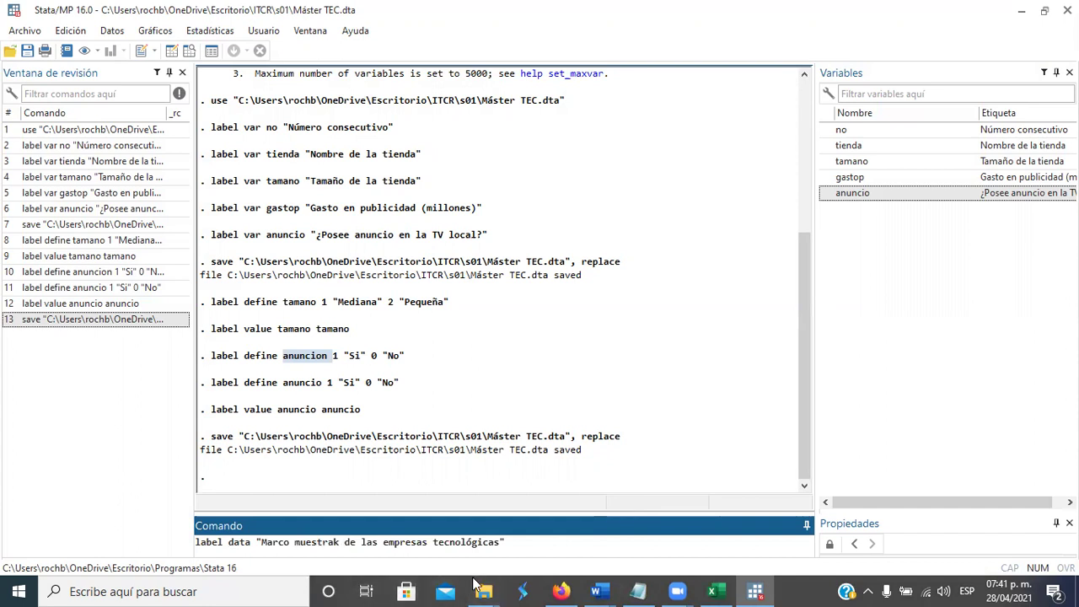
key("BackSpace")
type("l")
key("Return")
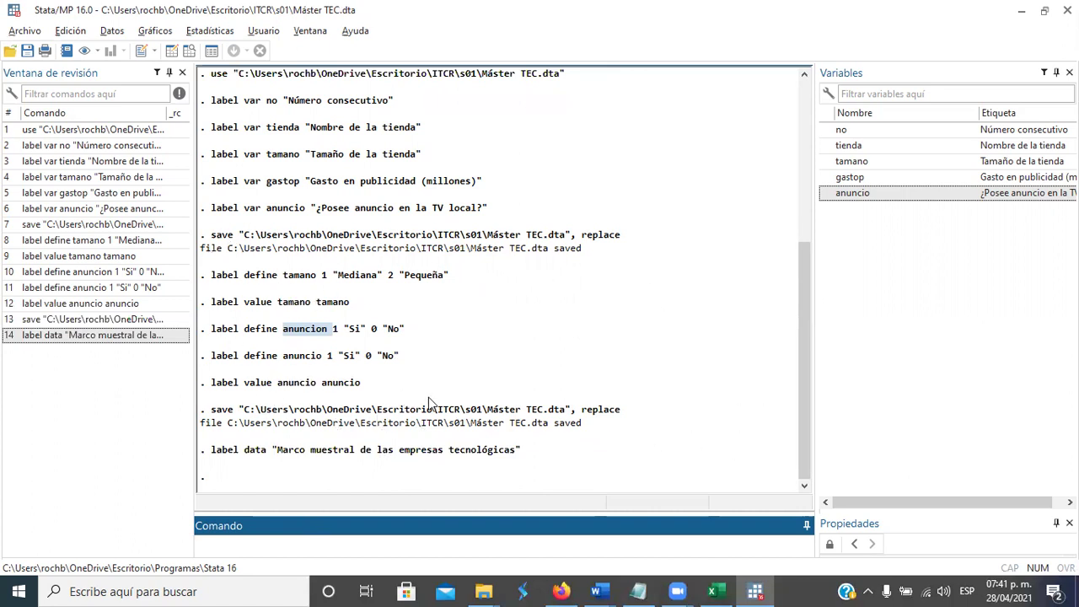
Check the section on describing quantitative variables in the Word guide, and return to Stata.
key("alt+Tab")
scroll(556, 388, "down", 3)
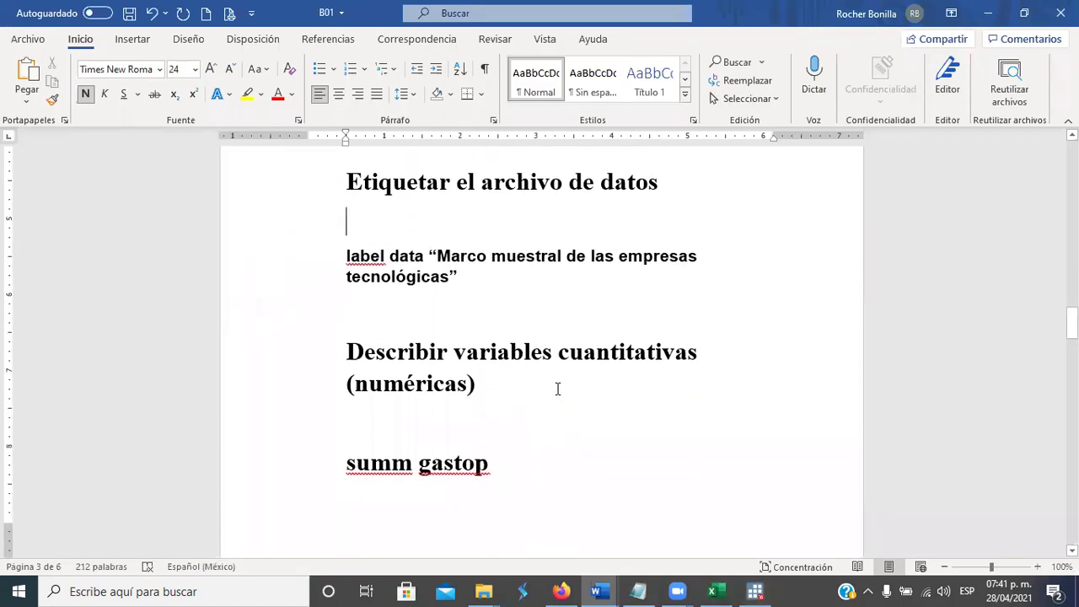
left_click(756, 590)
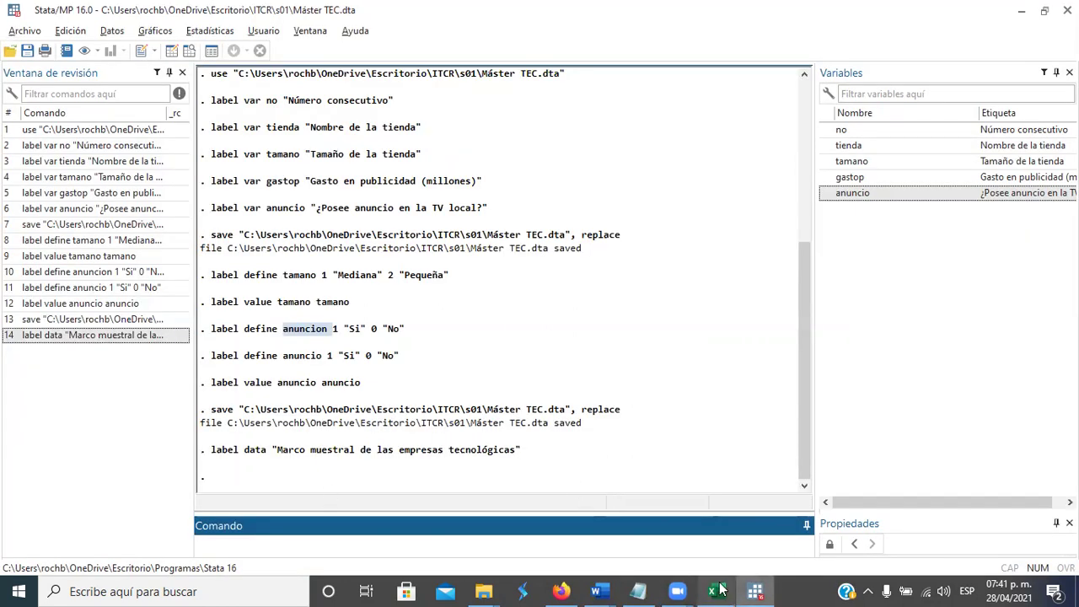
Switch to the course page in Firefox and review Activity 2 tasks 2.1 to 2.5 and the Activity 3 tasks on describing the sampling frame.
left_click(561, 591)
scroll(216, 269, "up", 10)
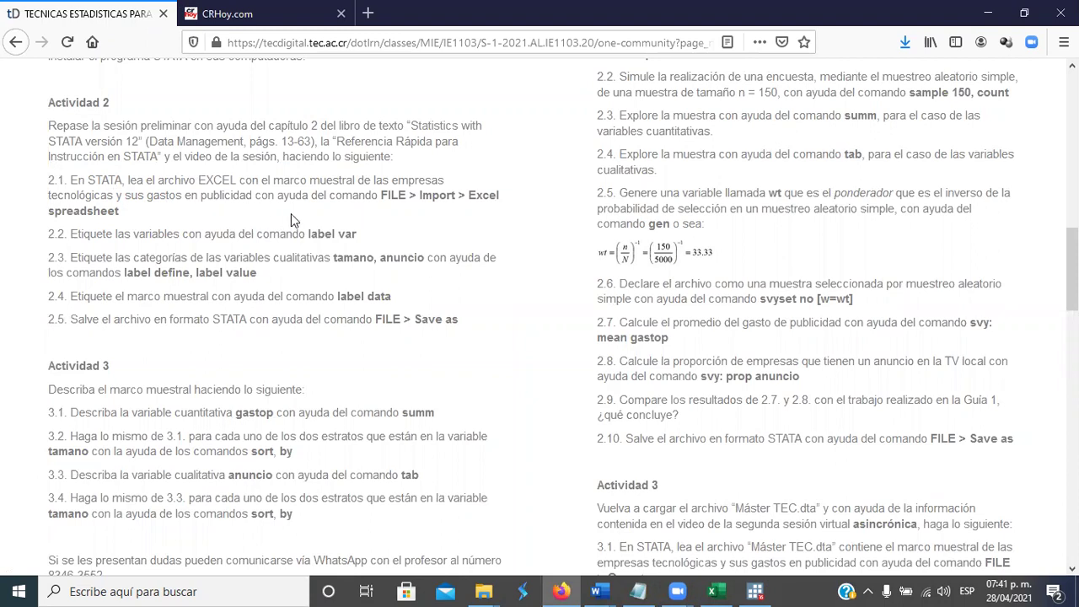
left_click_drag(84, 235, 360, 242)
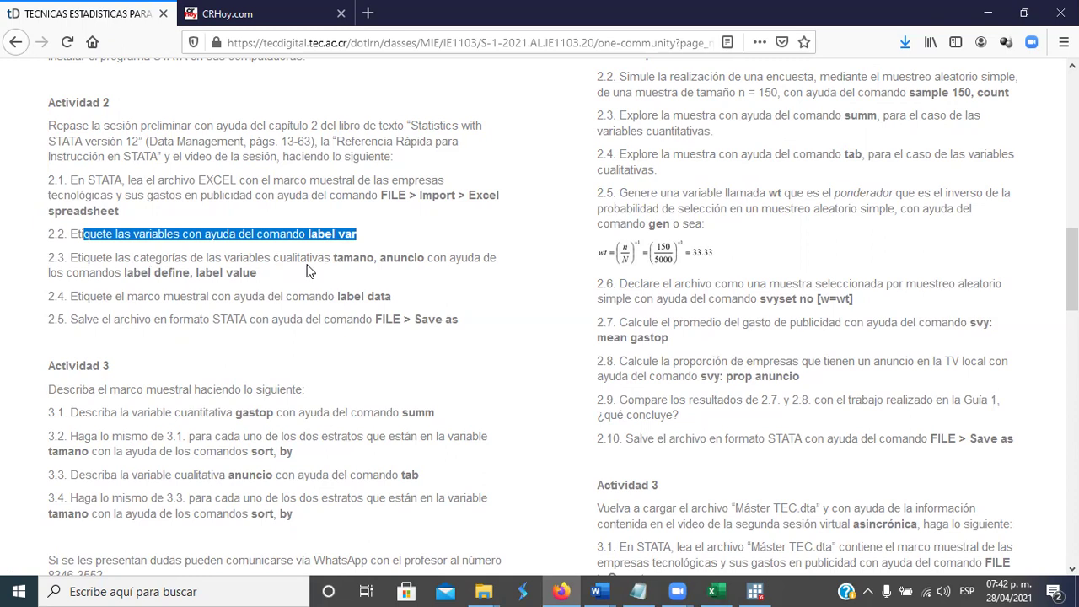
left_click(359, 270)
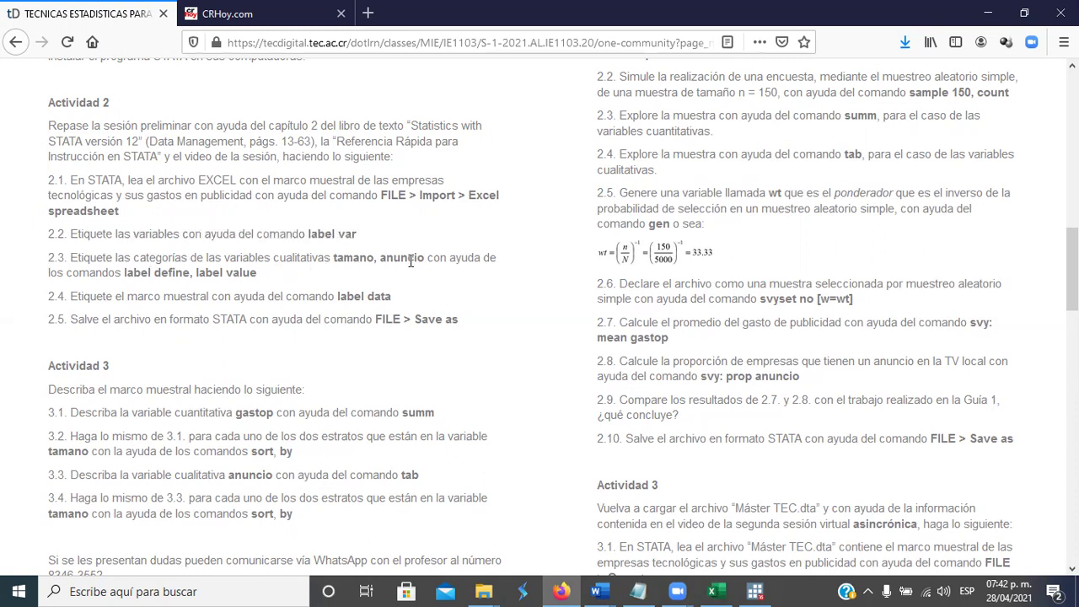
left_click_drag(127, 275, 249, 273)
left_click(218, 272)
left_click_drag(76, 298, 401, 305)
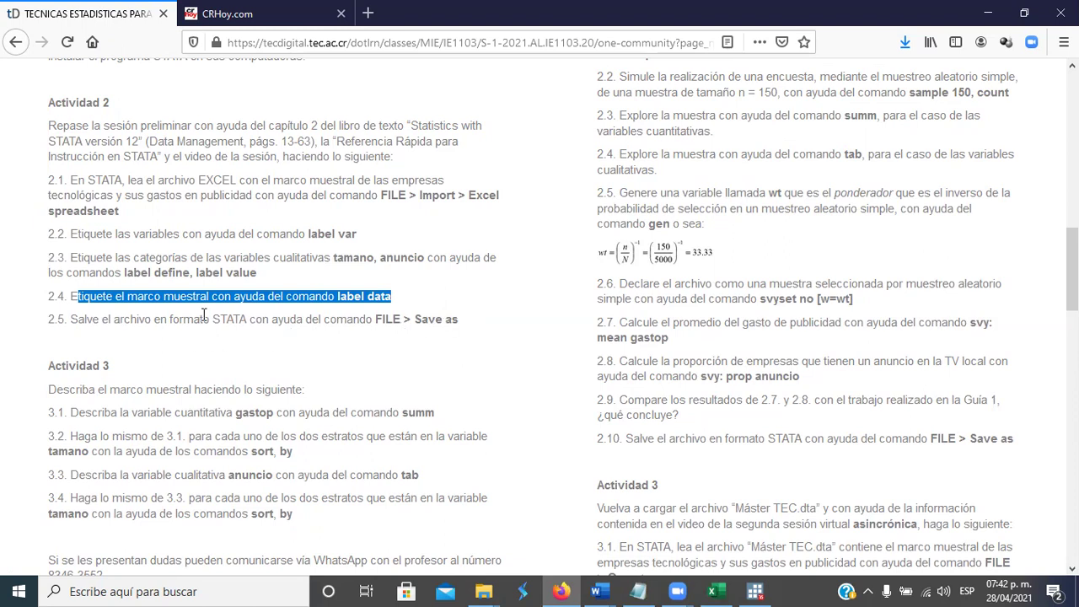
left_click_drag(46, 110, 466, 325)
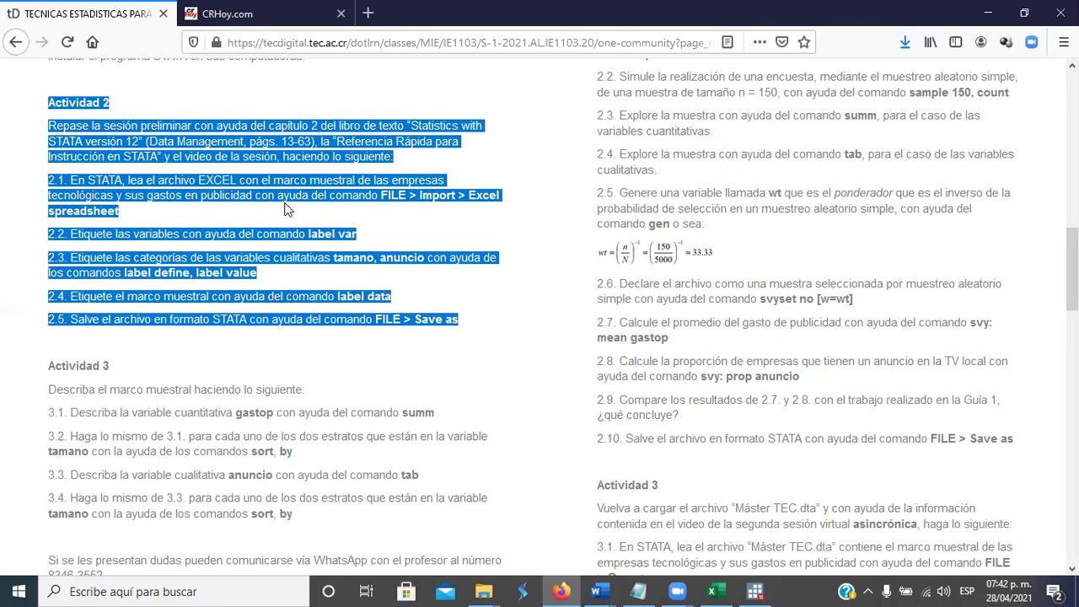
left_click(196, 297)
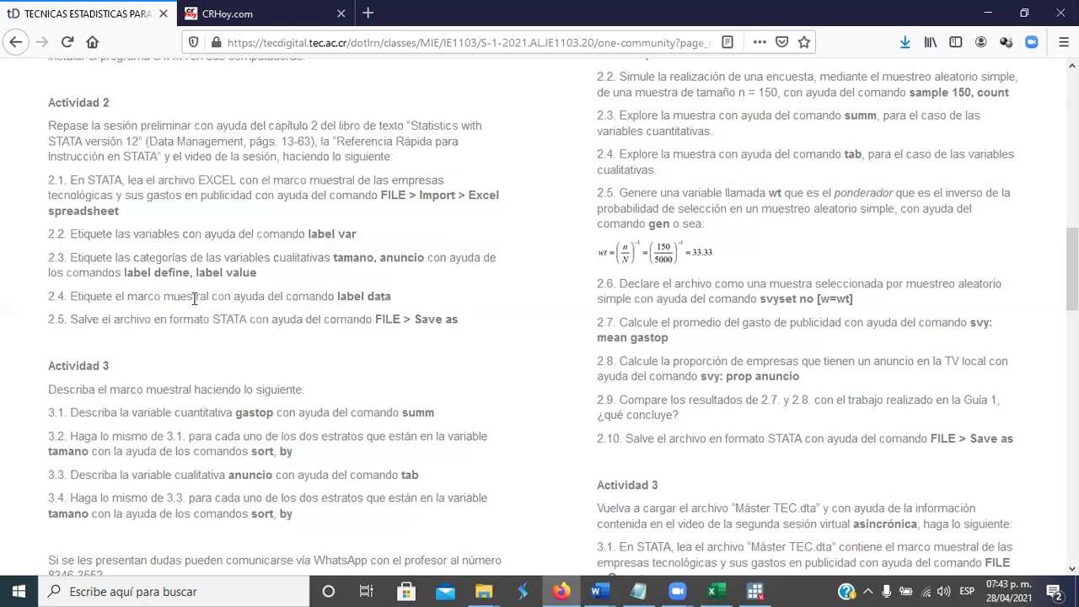
scroll(194, 304, "down", 2)
scroll(194, 305, "down", 3)
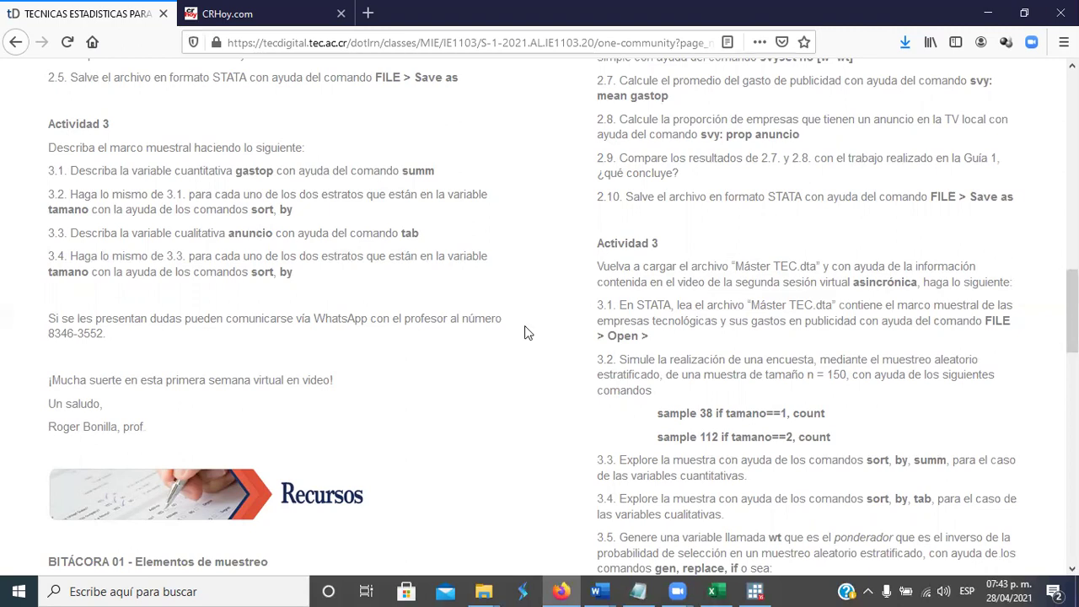
Open the dataset in Stata's Data Editor, inspect the first gastop value, and select the whole gastop column.
left_click(756, 591)
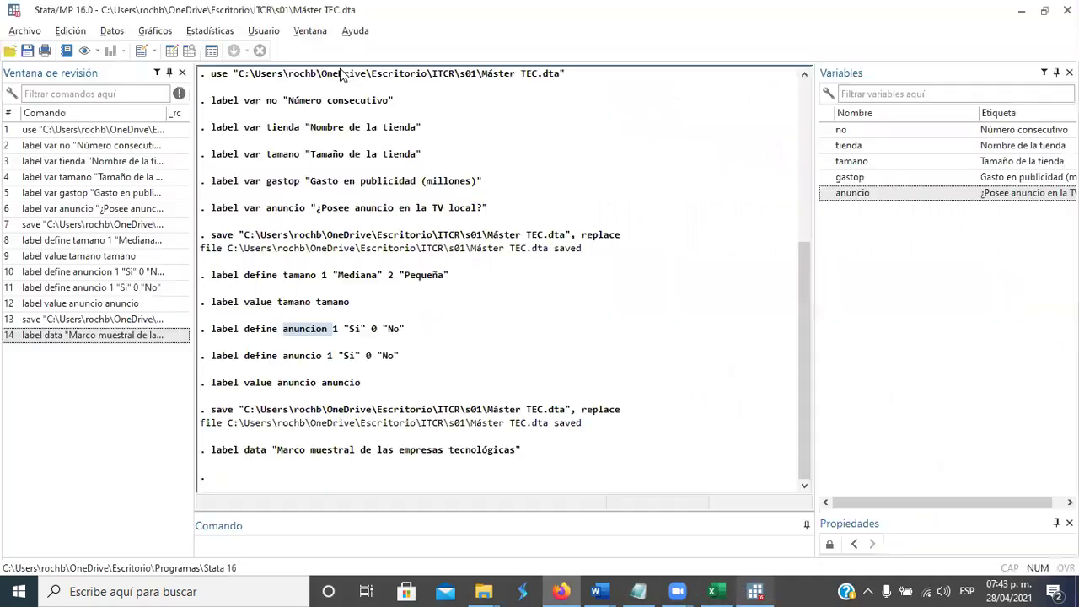
left_click(171, 53)
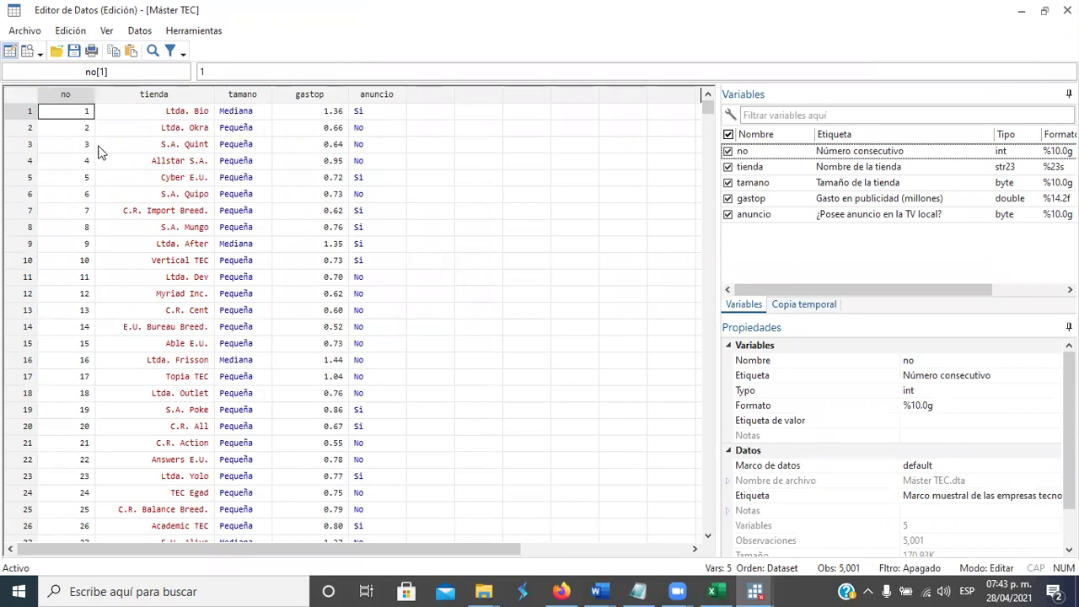
left_click(305, 115)
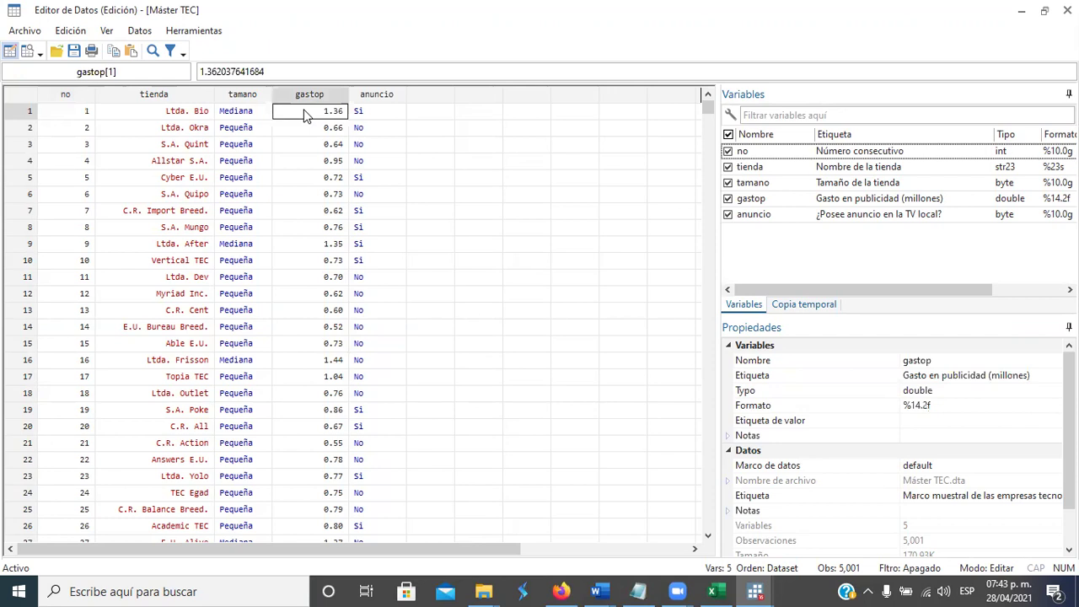
left_click(309, 95)
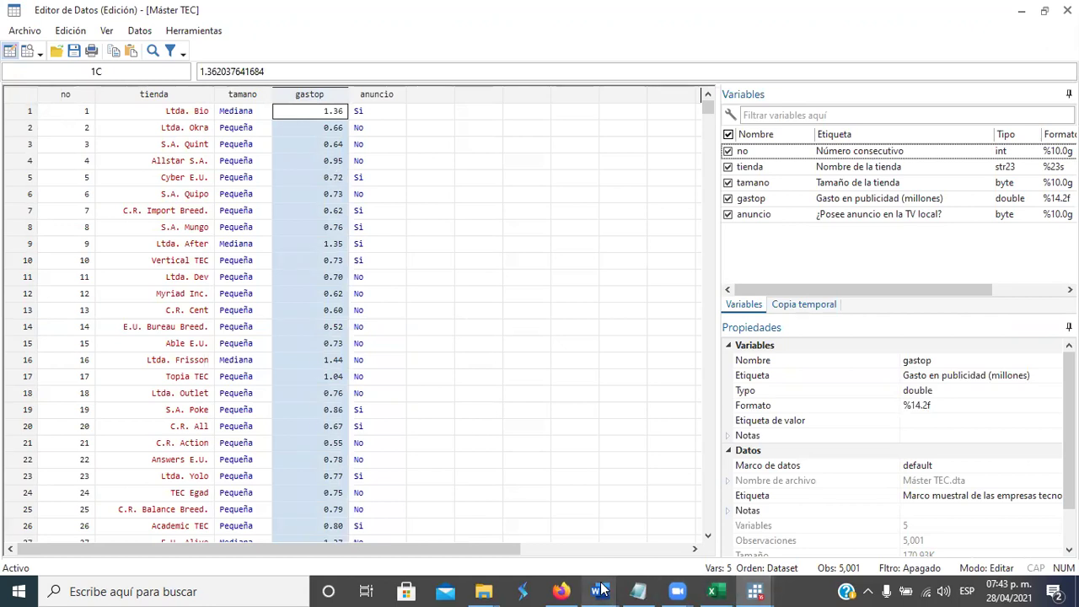
Read the gen, label var and summ commands for gastopm in the Word guide, and compare them with the gastop column in the Data Editor.
mouse_move(601, 590)
left_click(752, 527)
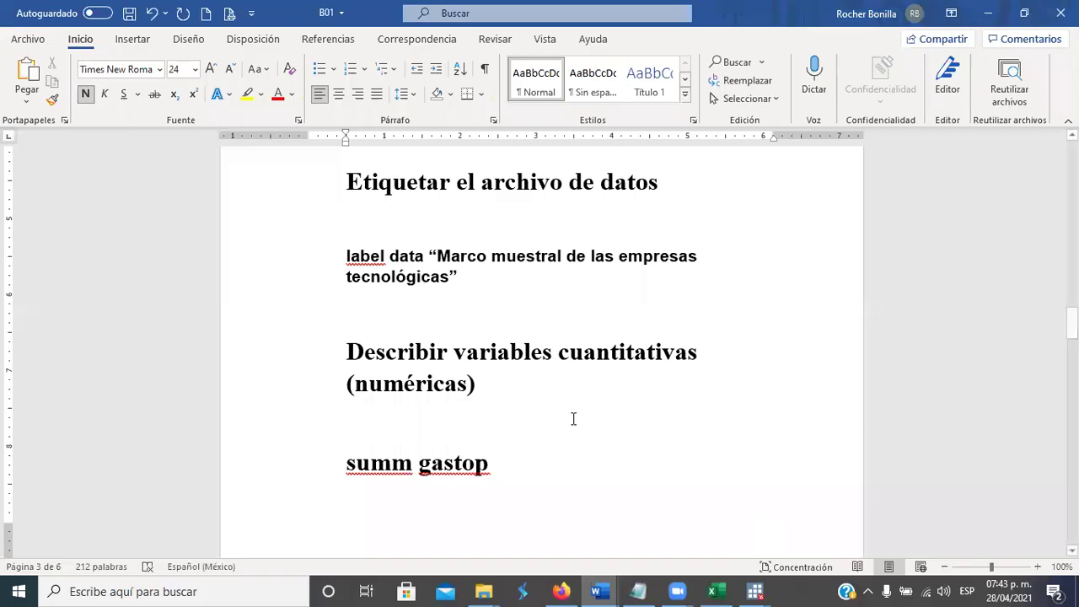
scroll(600, 390, "down", 3)
scroll(601, 390, "down", 5)
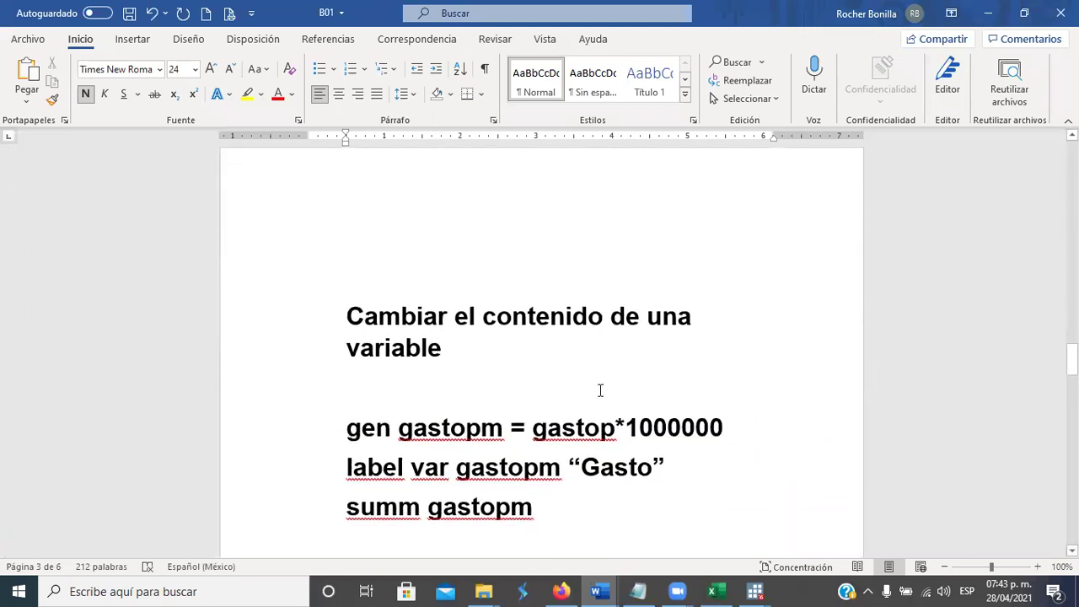
scroll(600, 391, "down", 1)
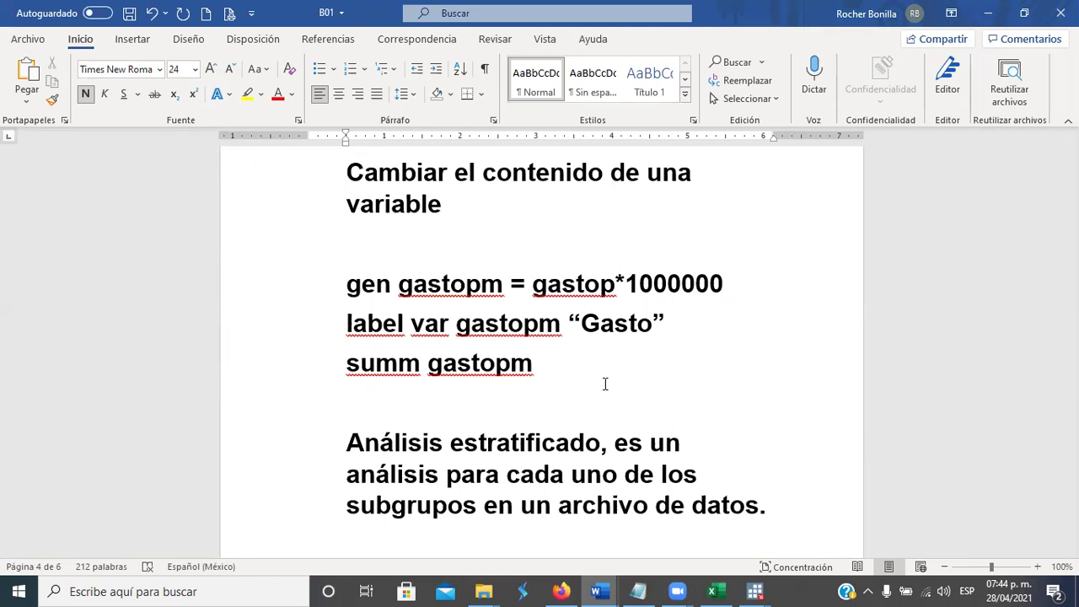
key("alt+Tab")
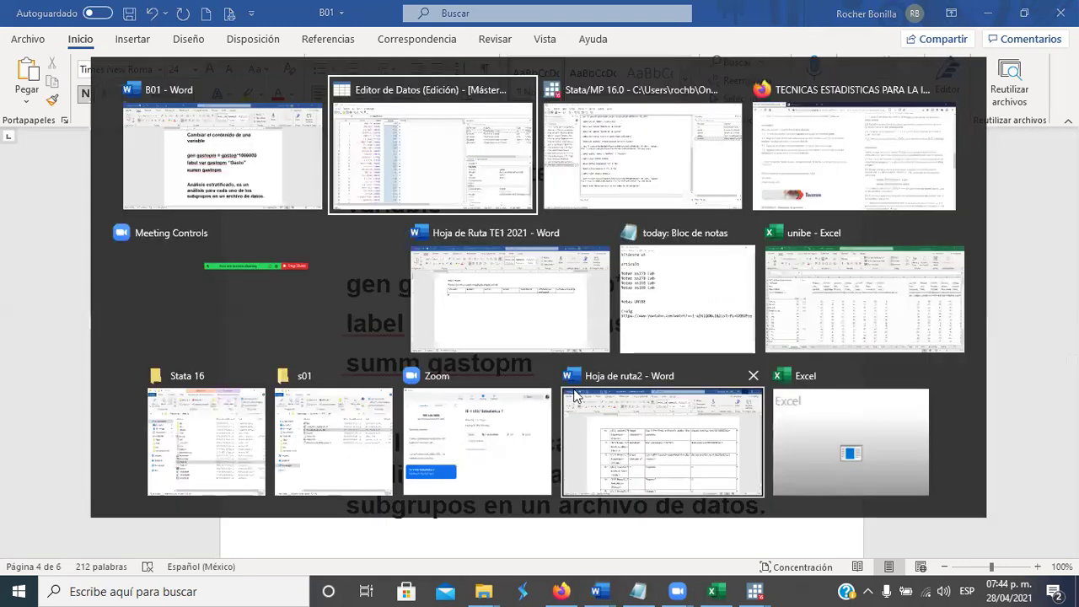
left_click(411, 171)
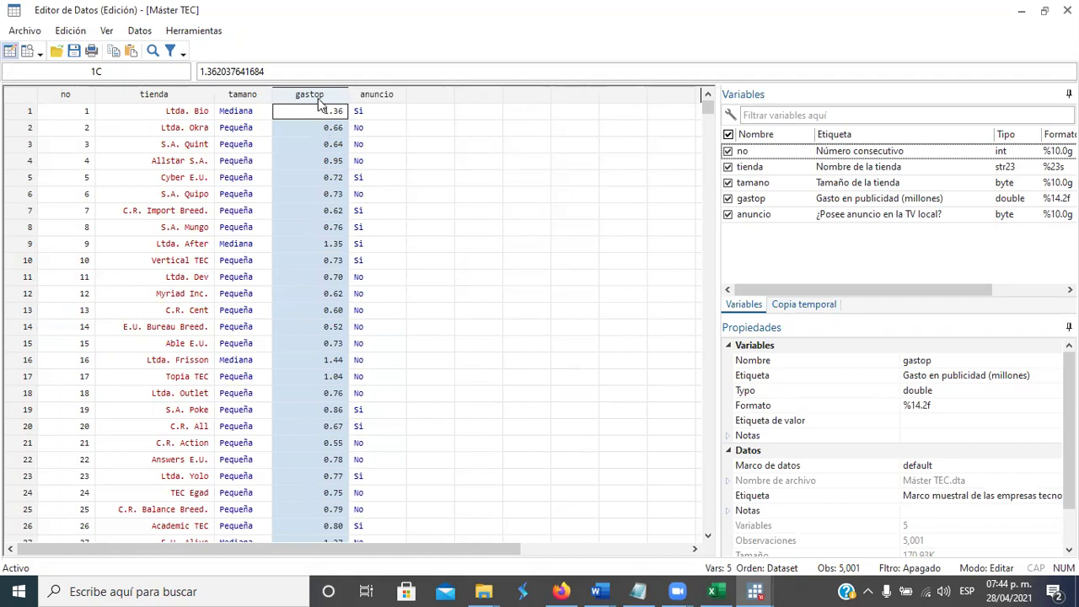
key("alt+Tab")
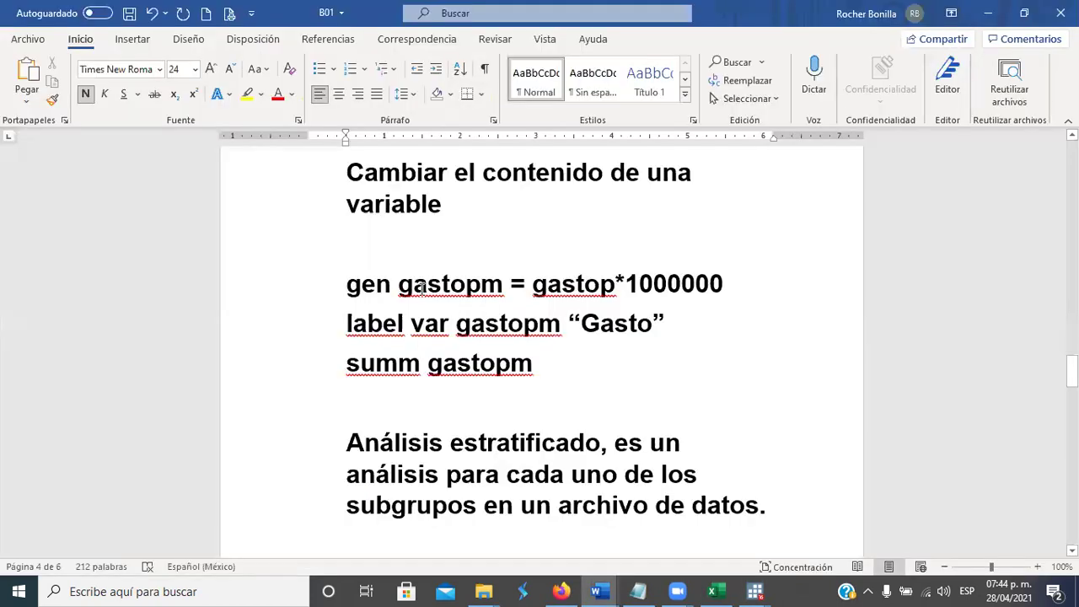
Following the gen command in the Word guide, generate the variable gastopm in Stata as gastop * 1000000.
scroll(433, 278, "up", 10)
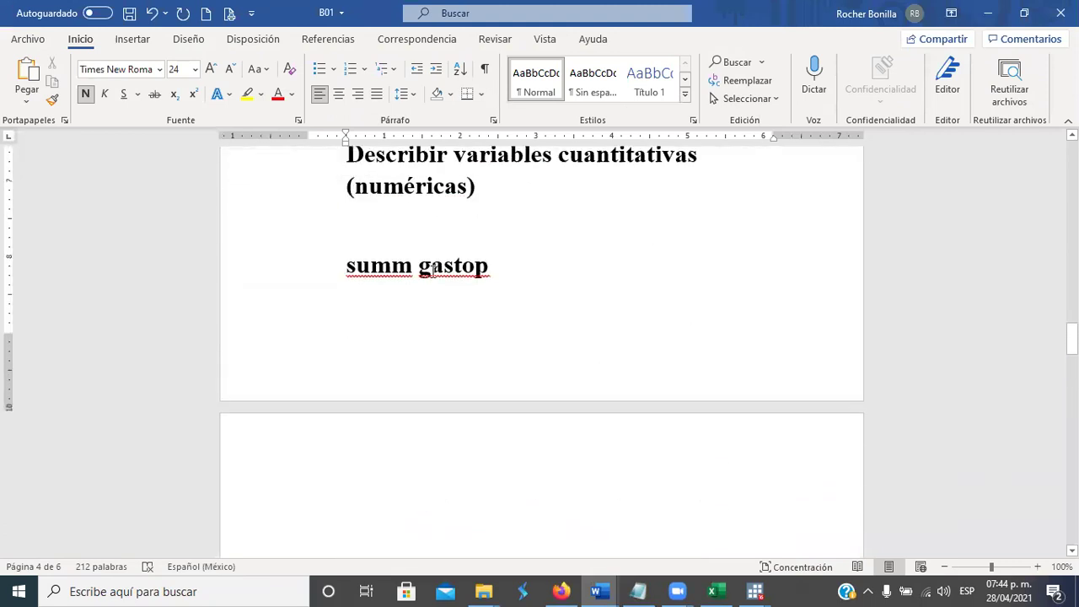
scroll(433, 271, "down", 10)
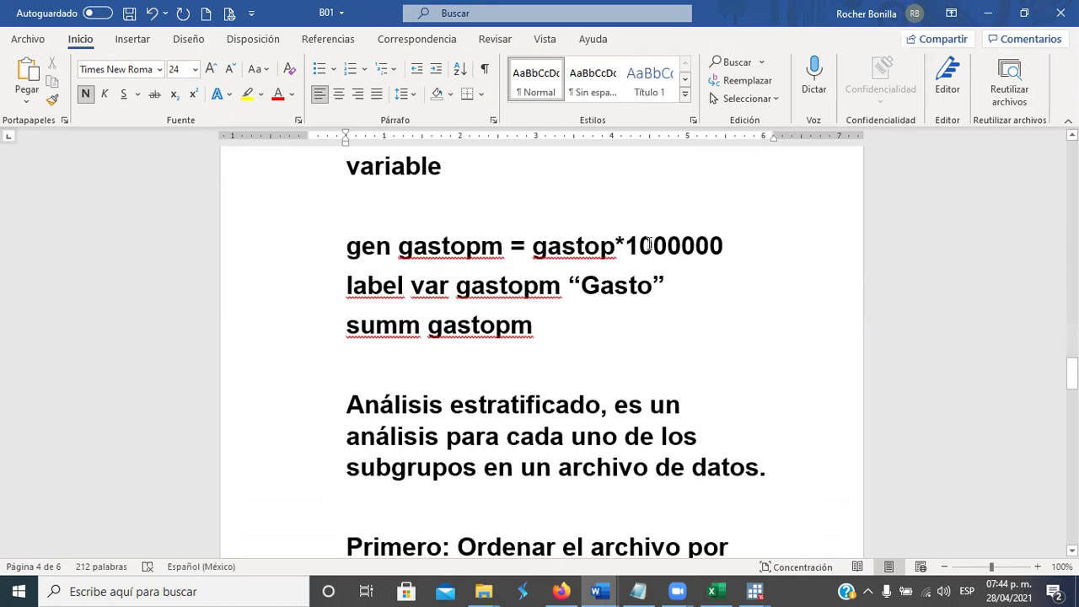
left_click(352, 247)
left_click_drag(355, 247, 392, 247)
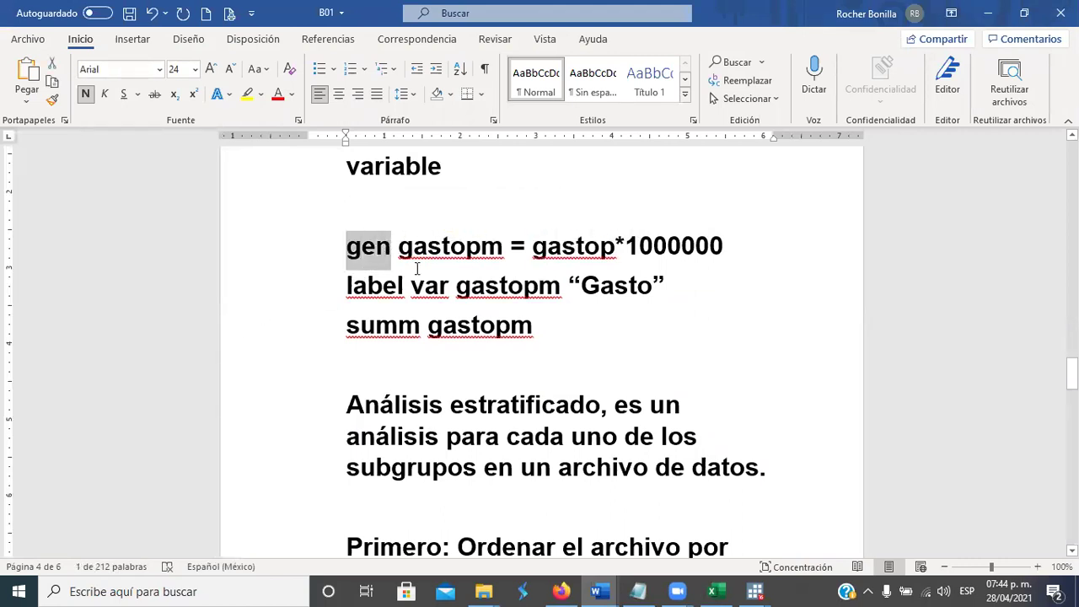
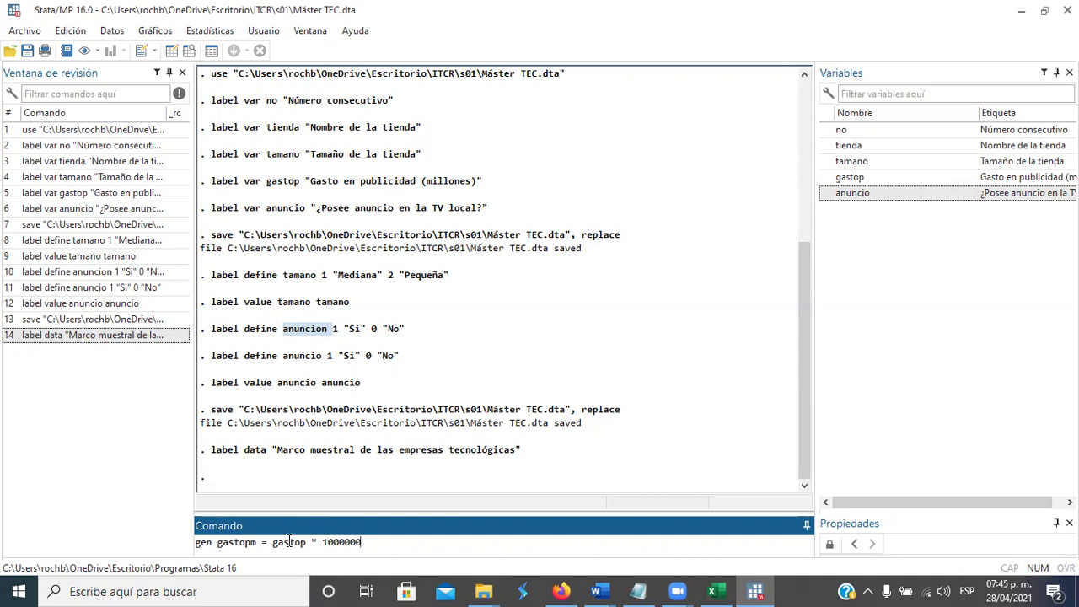
key("Return")
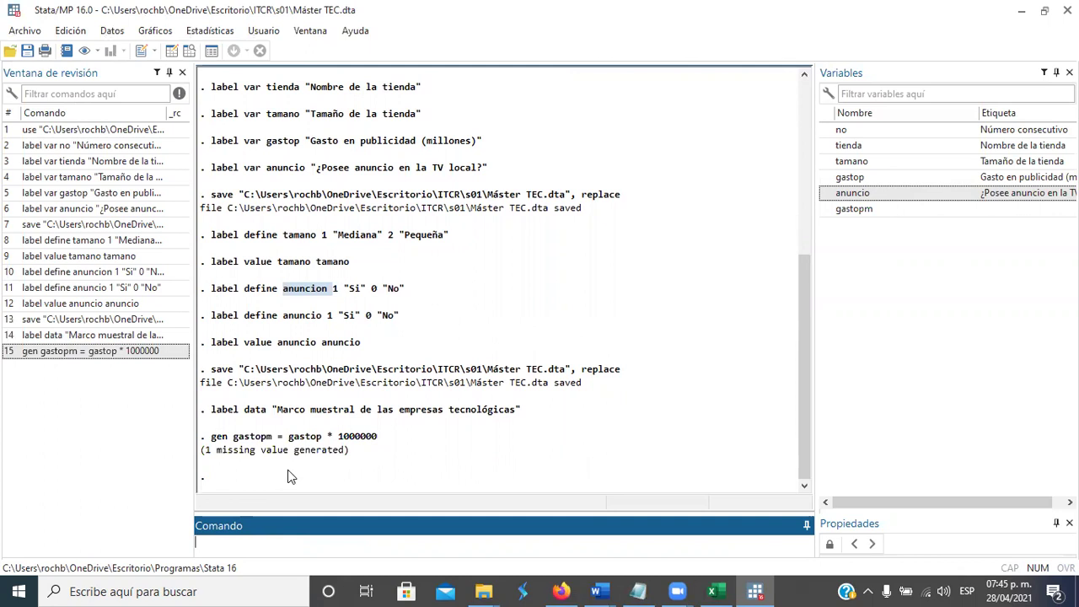
Open the Data Editor and inspect the gastopm column and the empty row 5001 at the end of the dataset.
left_click(177, 50)
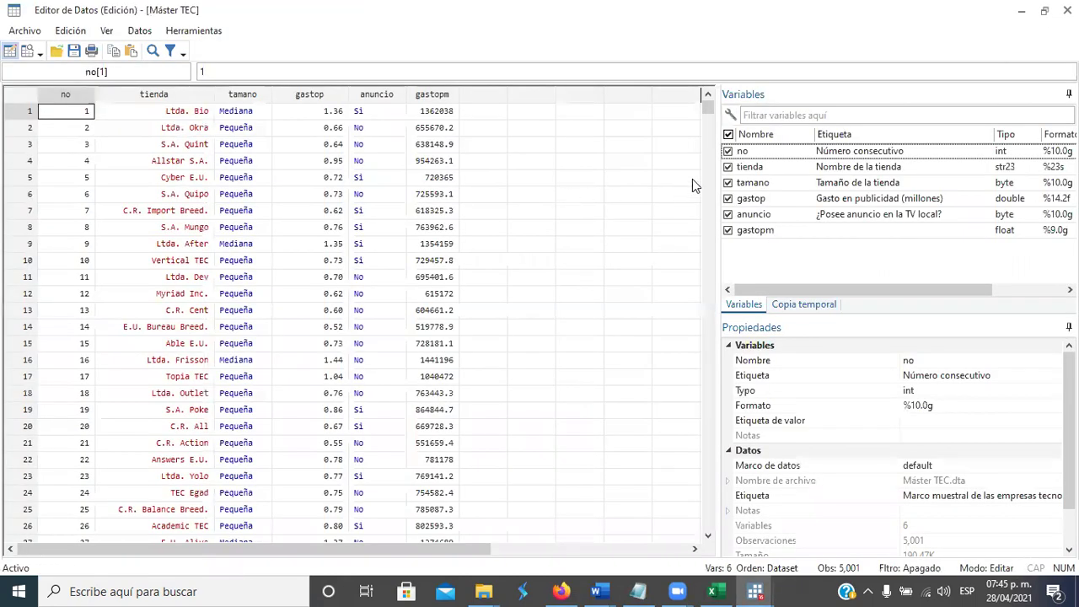
left_click_drag(708, 107, 700, 501)
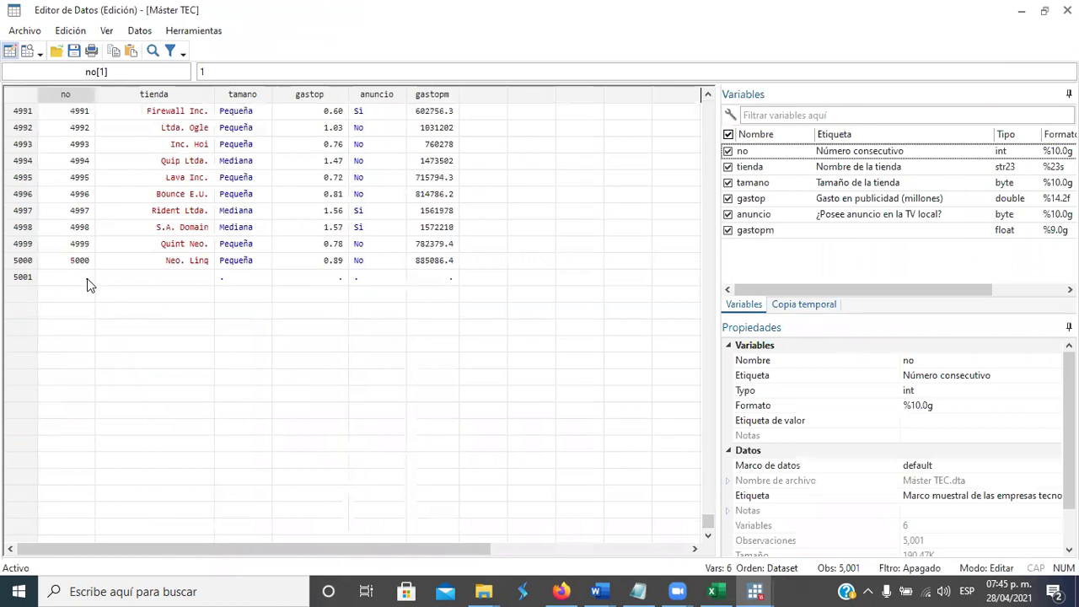
left_click_drag(78, 279, 424, 284)
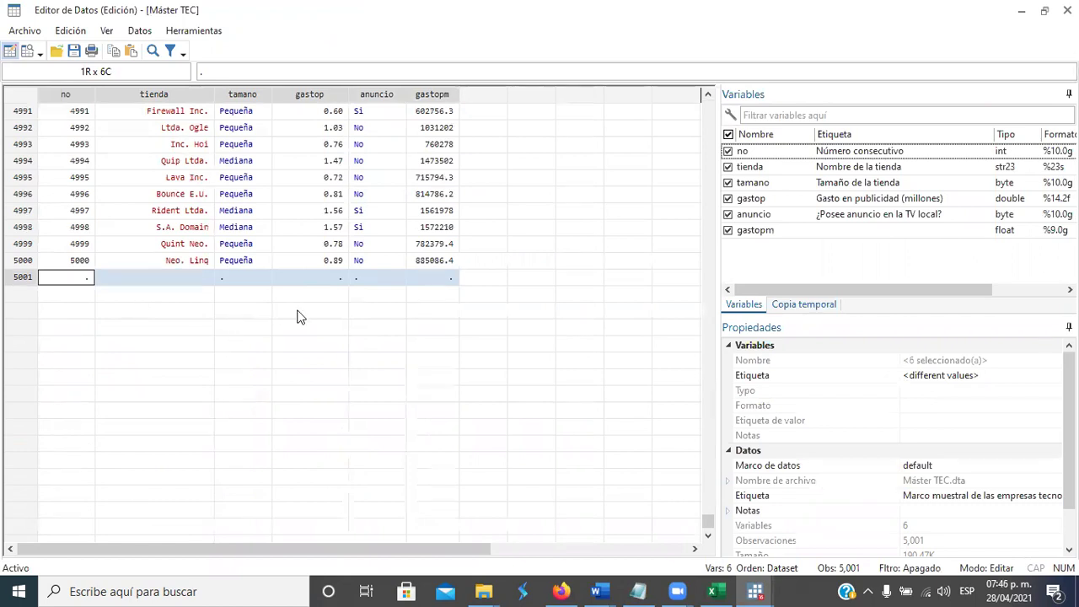
left_click(360, 317)
left_click_drag(79, 279, 426, 280)
left_click(528, 297)
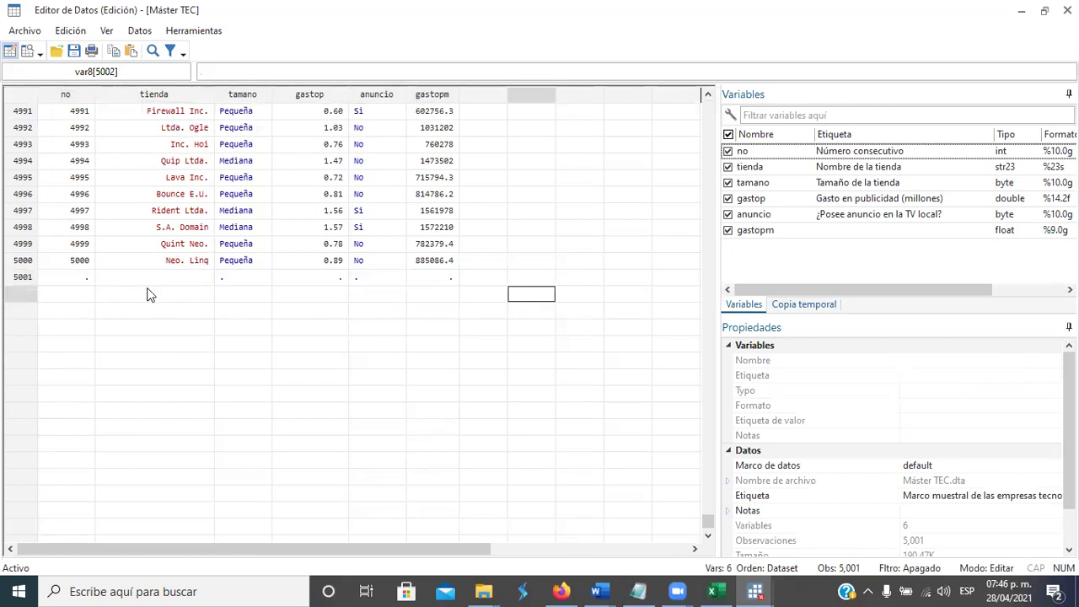
Drop the empty observation 5001 from the dataset in the Data Editor.
left_click(23, 278)
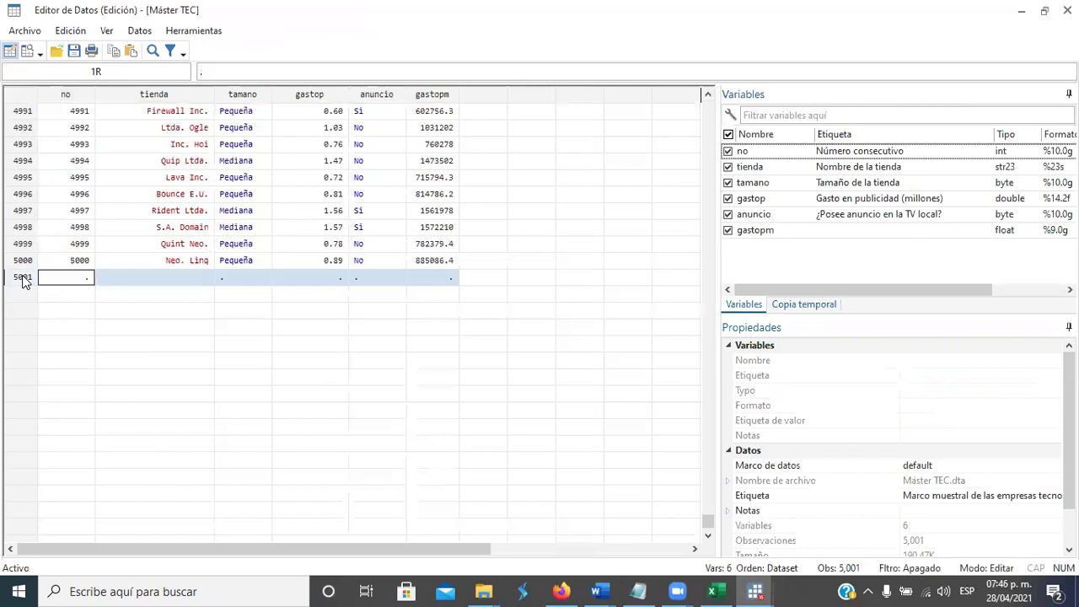
left_click(290, 295)
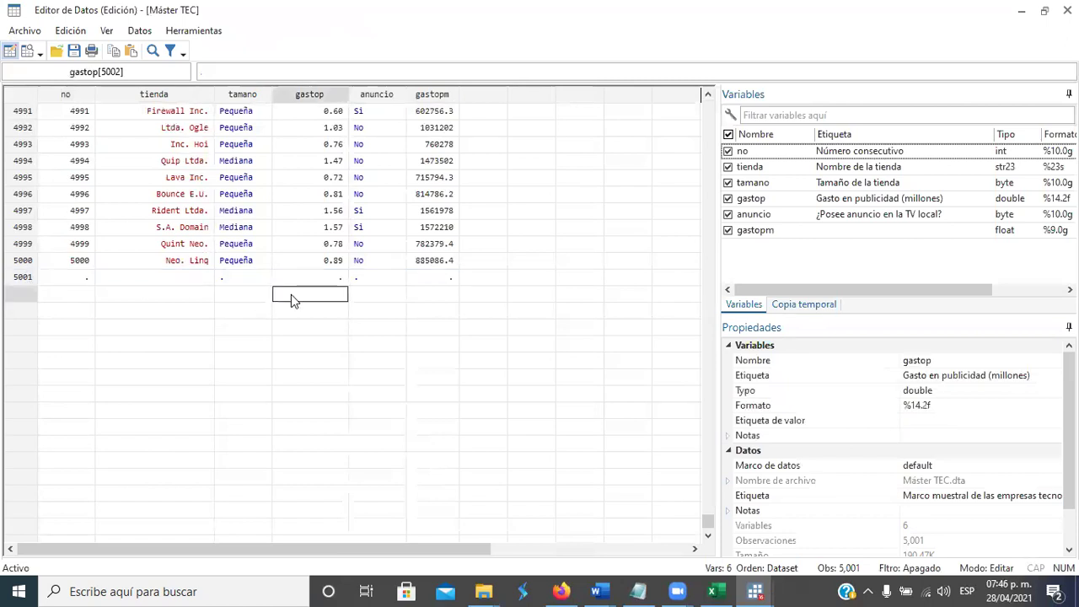
left_click(23, 281)
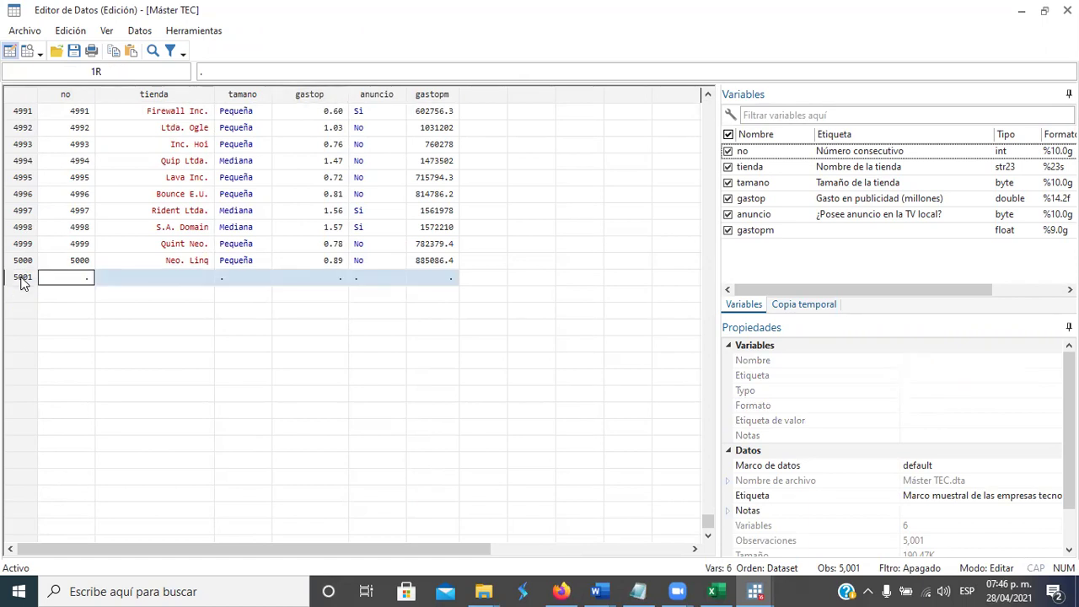
right_click(22, 282)
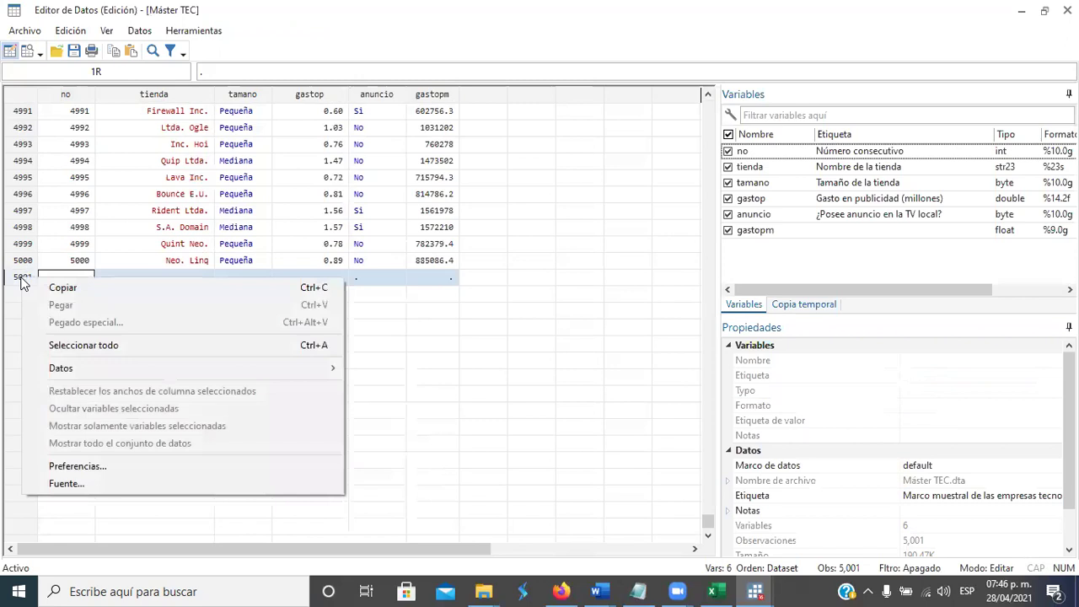
mouse_move(128, 366)
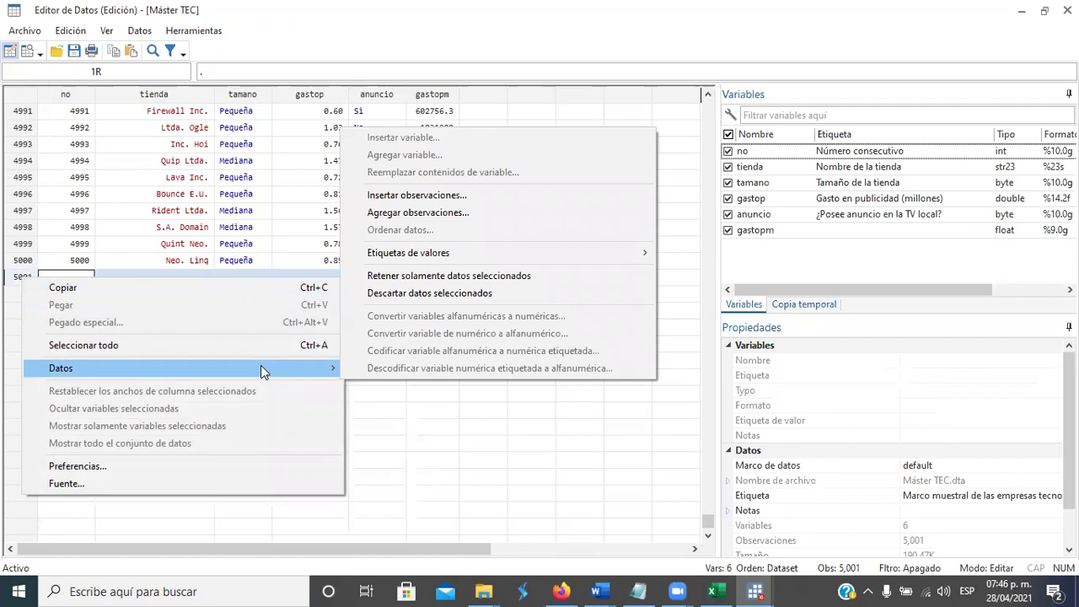
left_click(426, 294)
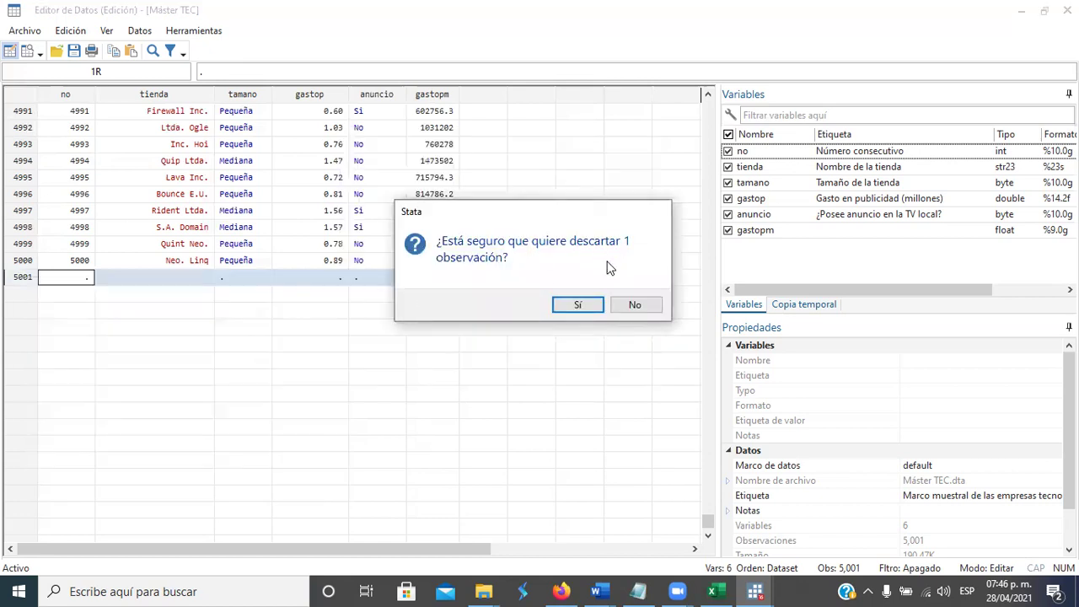
left_click(580, 304)
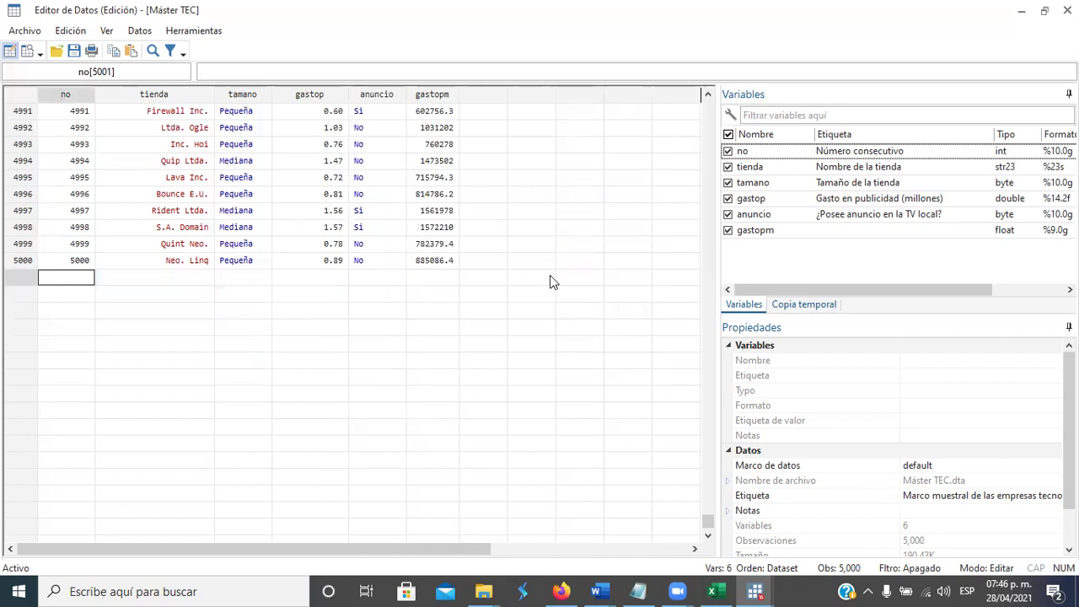
Compare the gastop and gastopm values in row 5000, close the Data Editor and check the logged drop command.
left_click(336, 266)
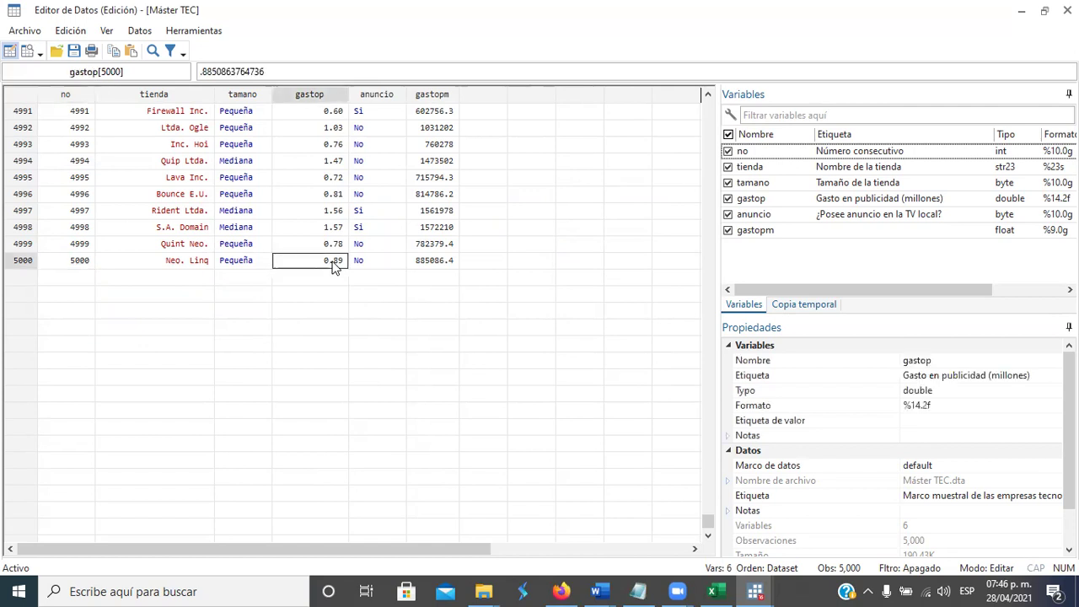
left_click(433, 266)
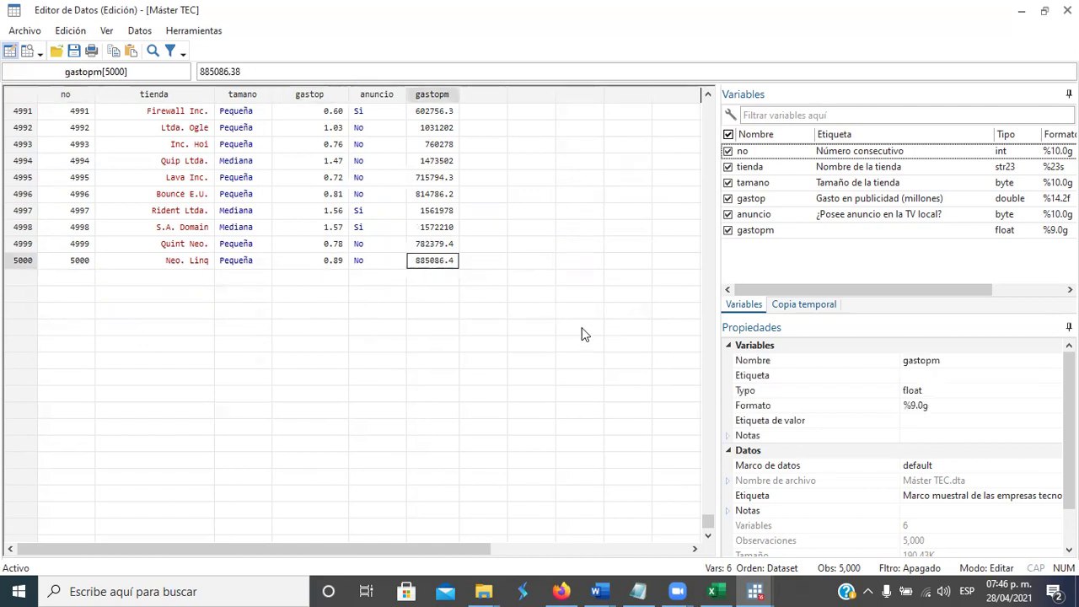
left_click(707, 496)
left_click_drag(713, 496, 724, 108)
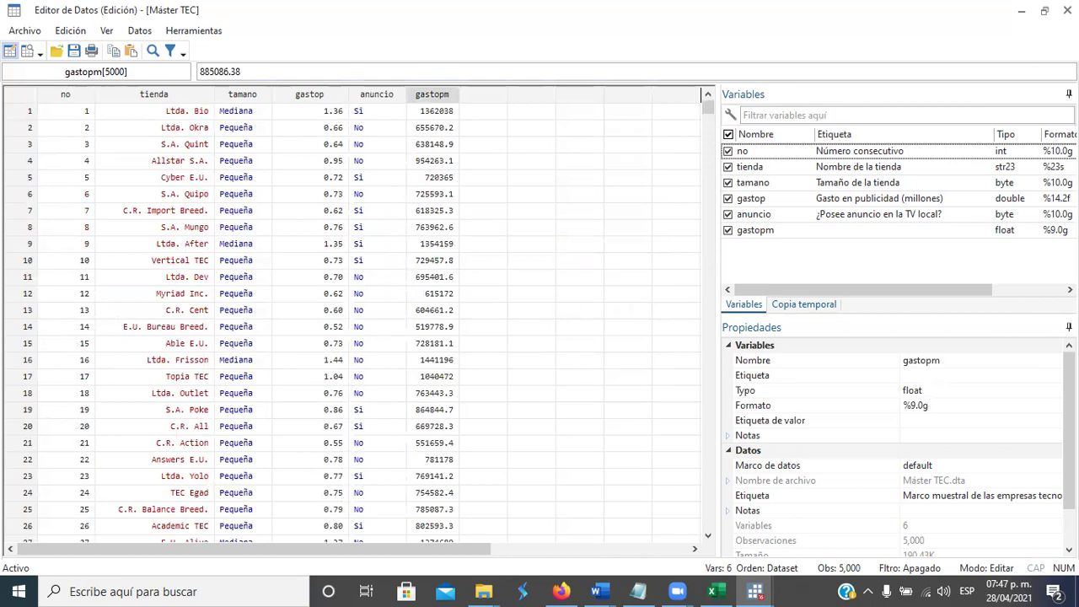
left_click(1068, 10)
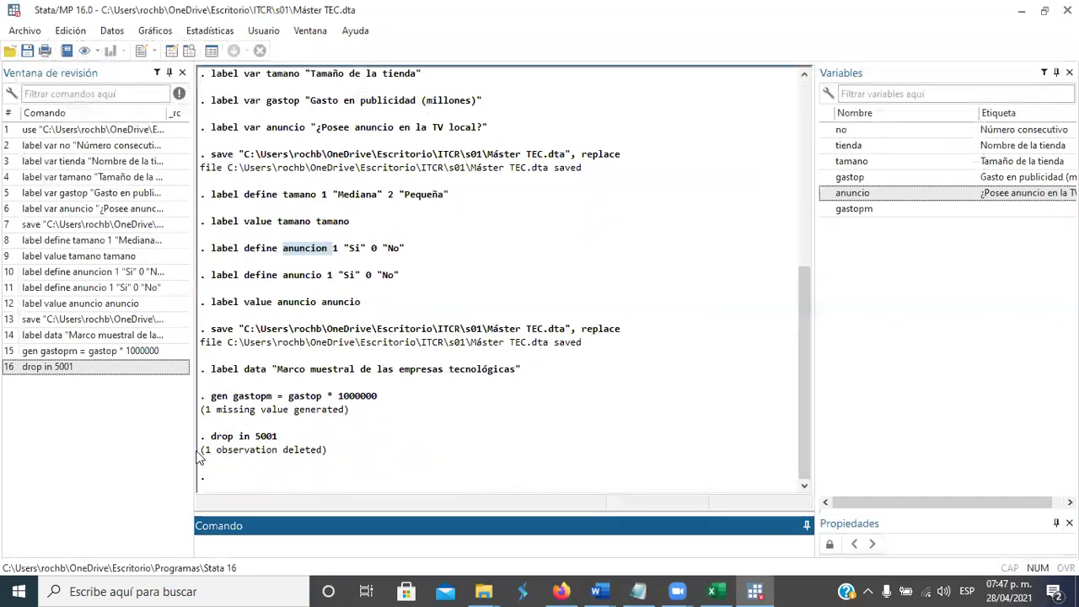
left_click_drag(208, 441, 279, 438)
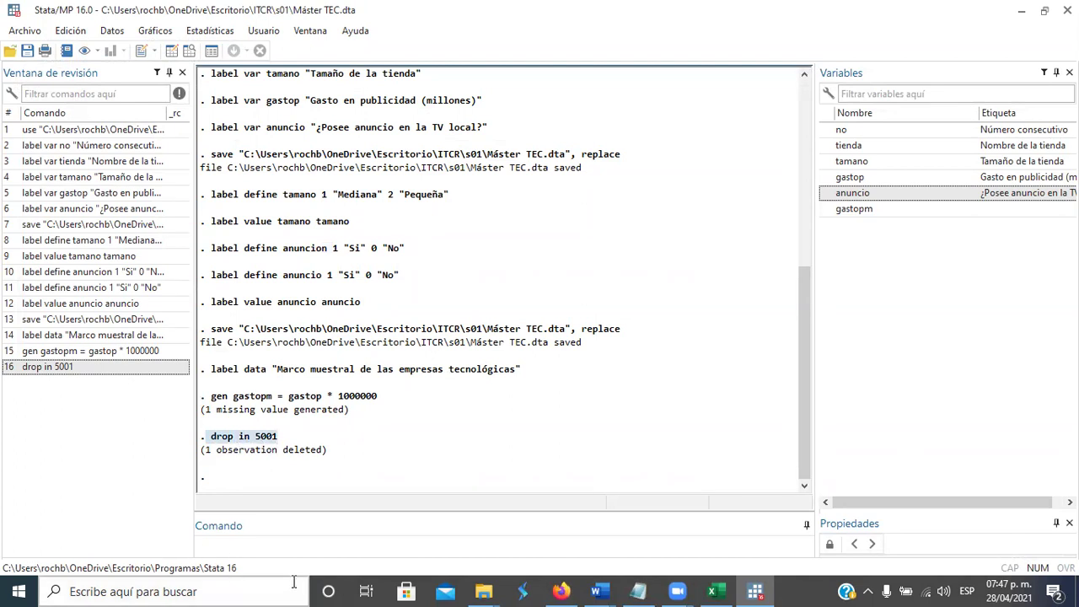
left_click(265, 550)
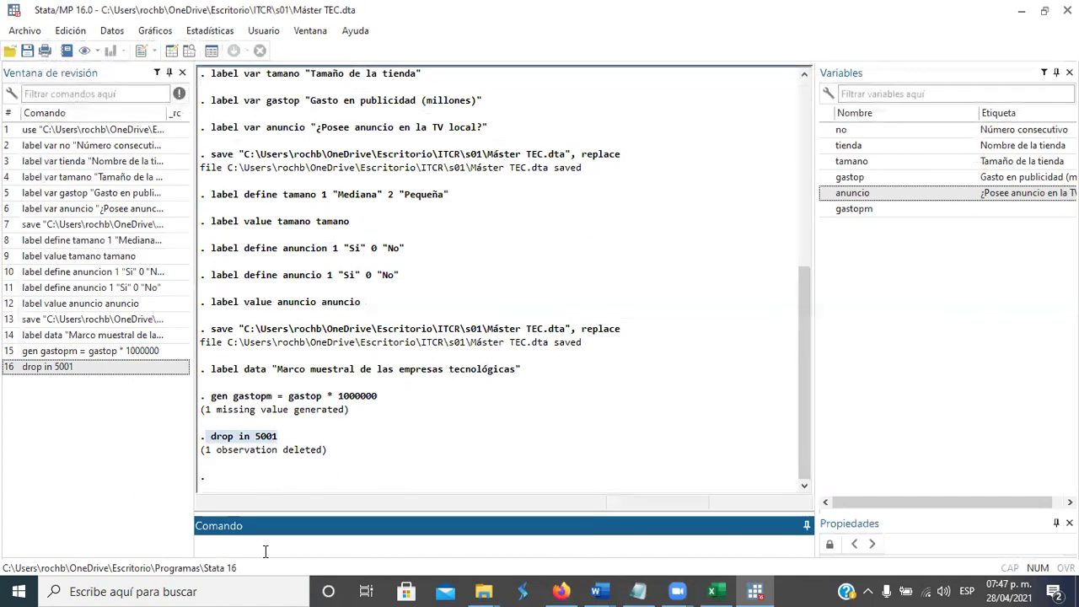
In the Word guide, extend the gastopm label text to “Gasto de publicidad en millones” and find the summ command for quantitative variables.
left_click(596, 590)
left_click(765, 513)
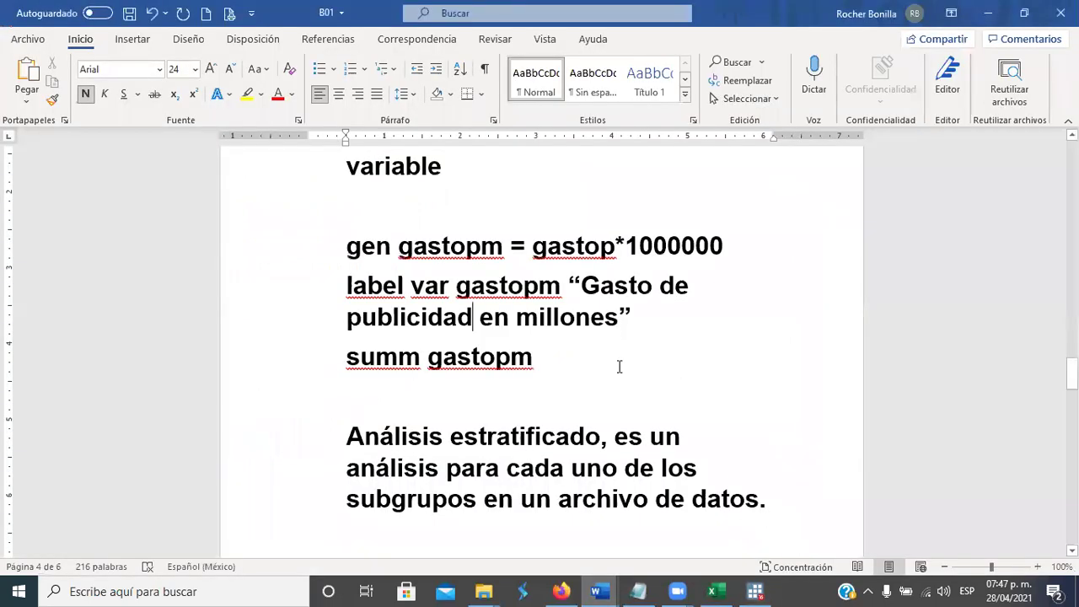
scroll(619, 364, "up", 8)
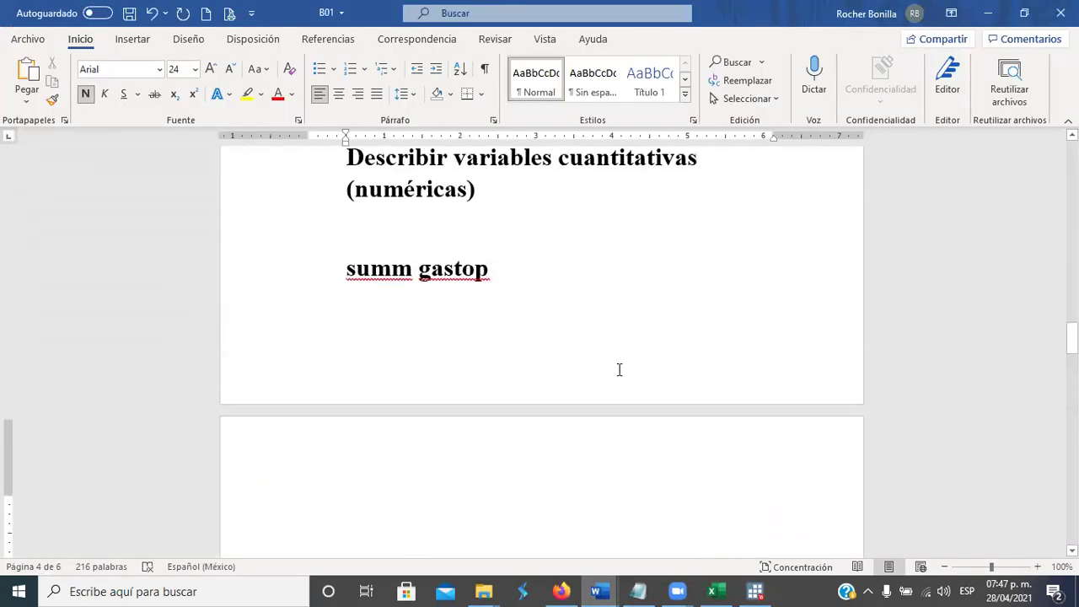
scroll(619, 379, "up", 2)
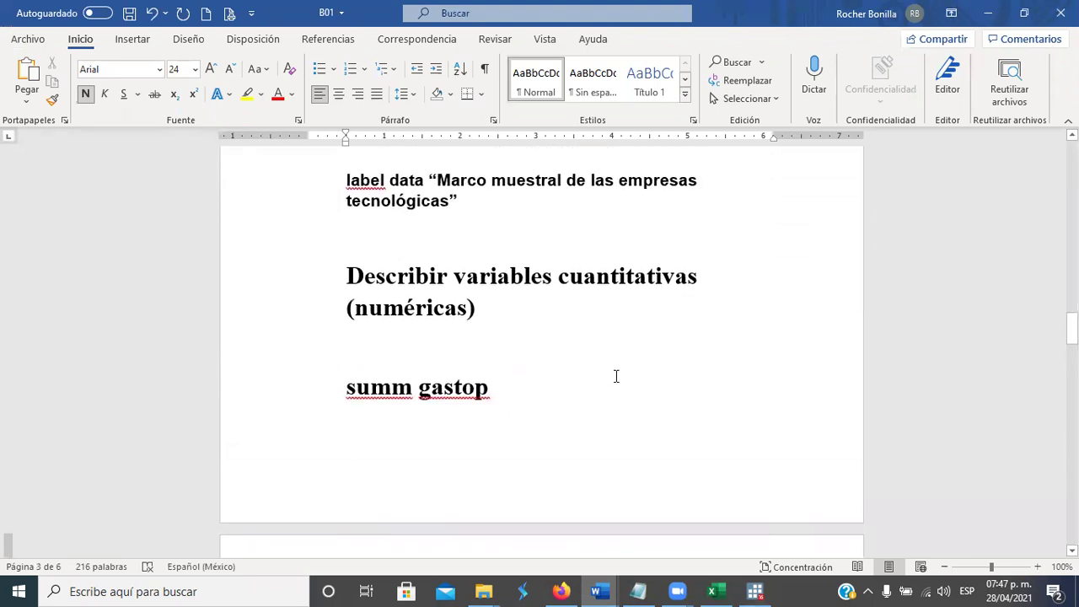
double_click(371, 390)
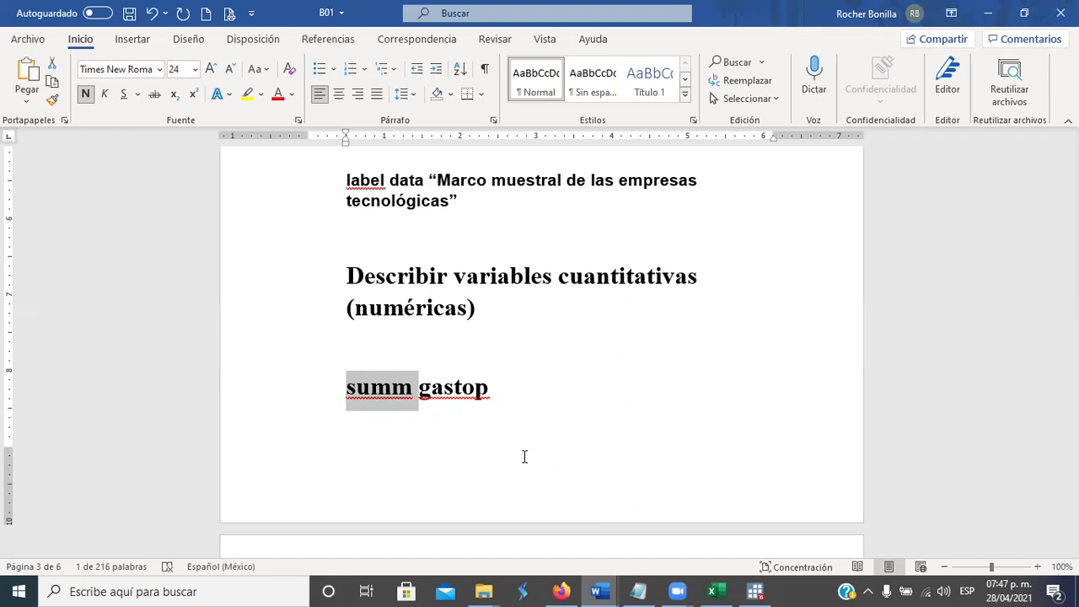
Return to Stata and summarize the variable gastopm with the summ command.
key("alt+Tab")
type("summ")
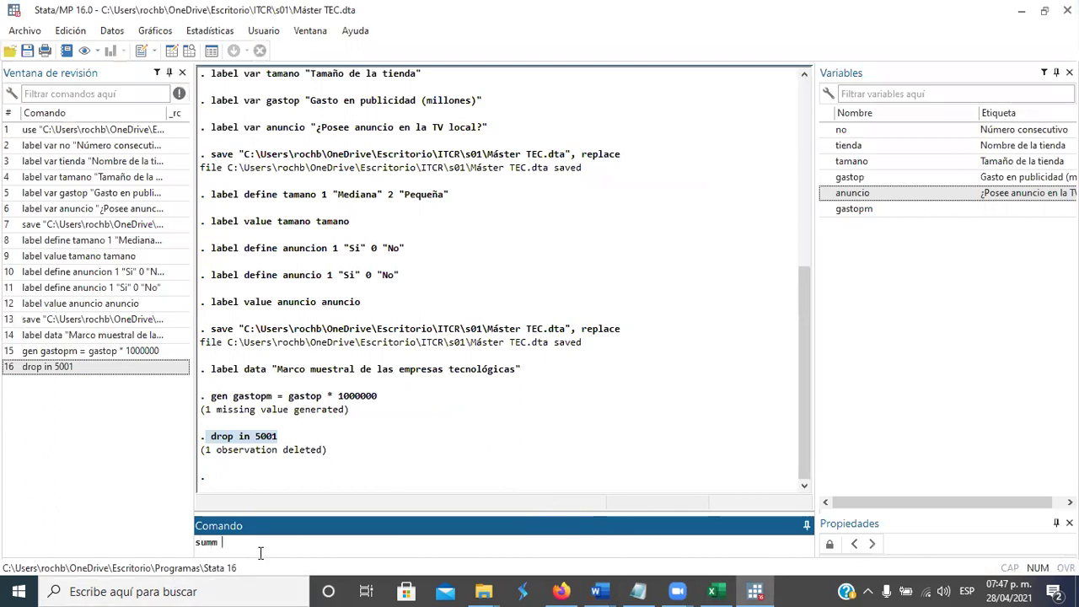
type(" gastopm")
key("Return")
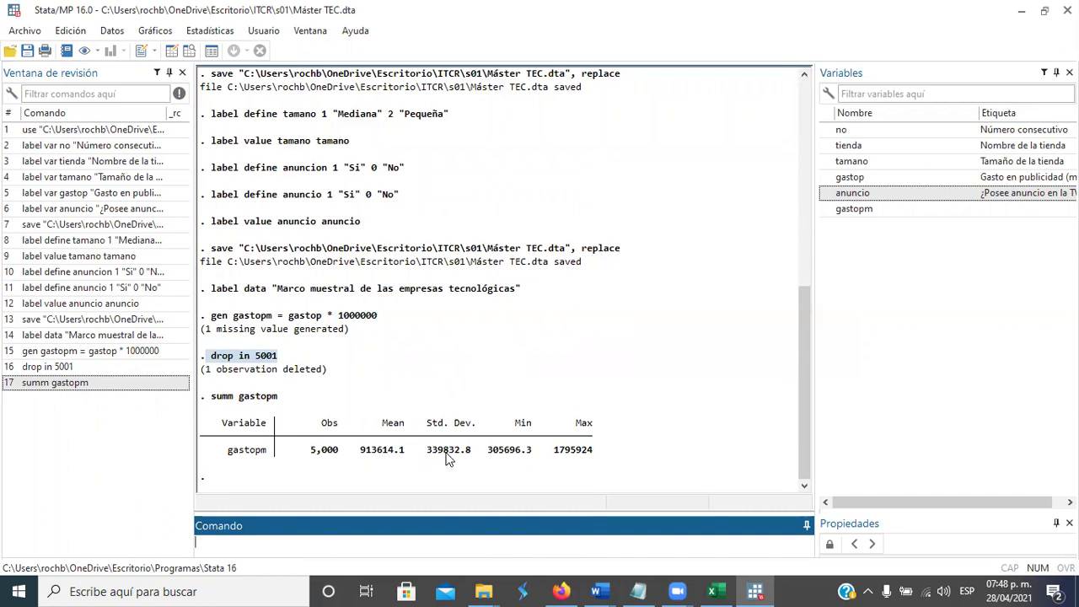
Examine the mean and standard deviation of gastopm in the summary table.
left_click(504, 459)
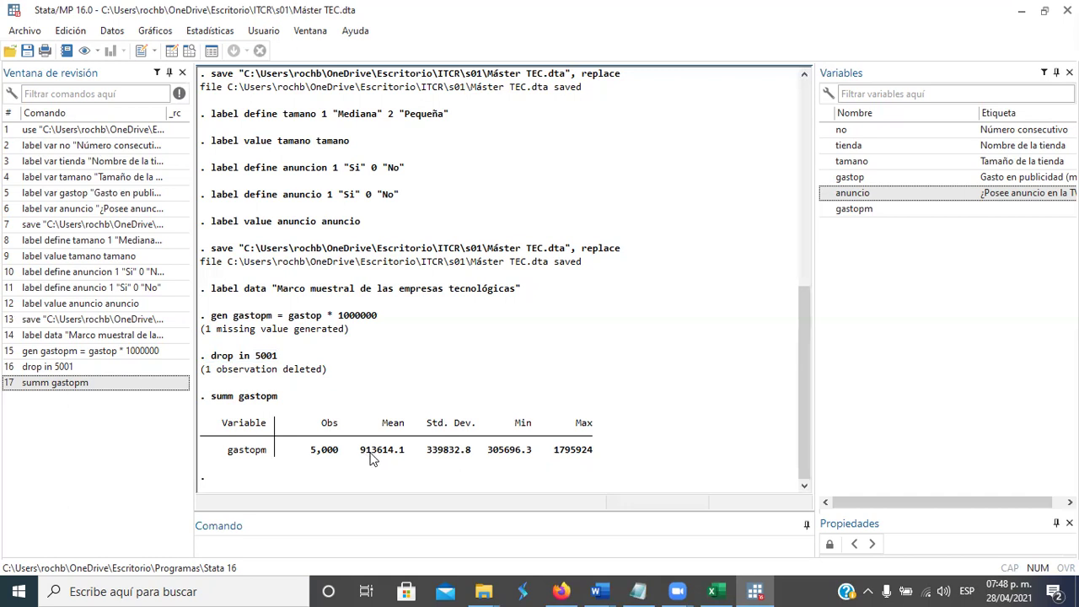
left_click_drag(377, 455, 383, 464)
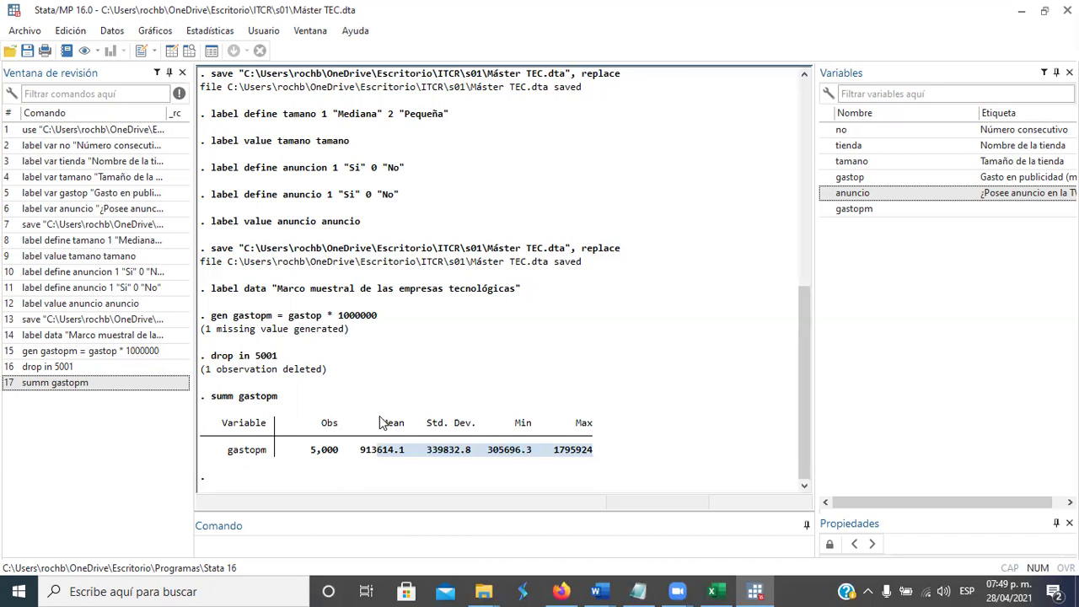
left_click_drag(361, 455, 475, 458)
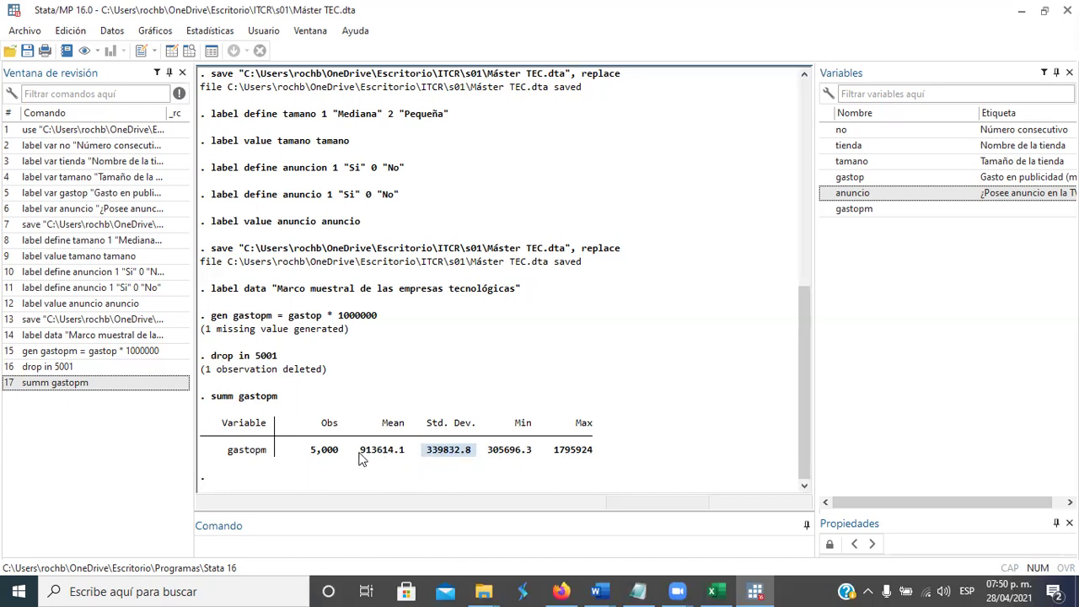
left_click_drag(356, 451, 405, 458)
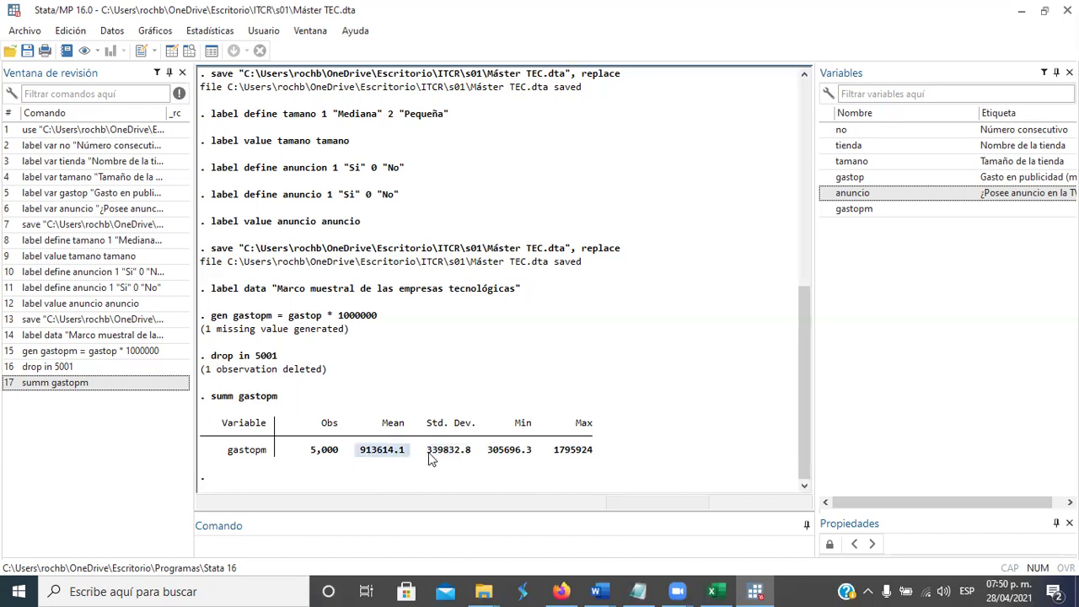
left_click_drag(422, 450, 476, 460)
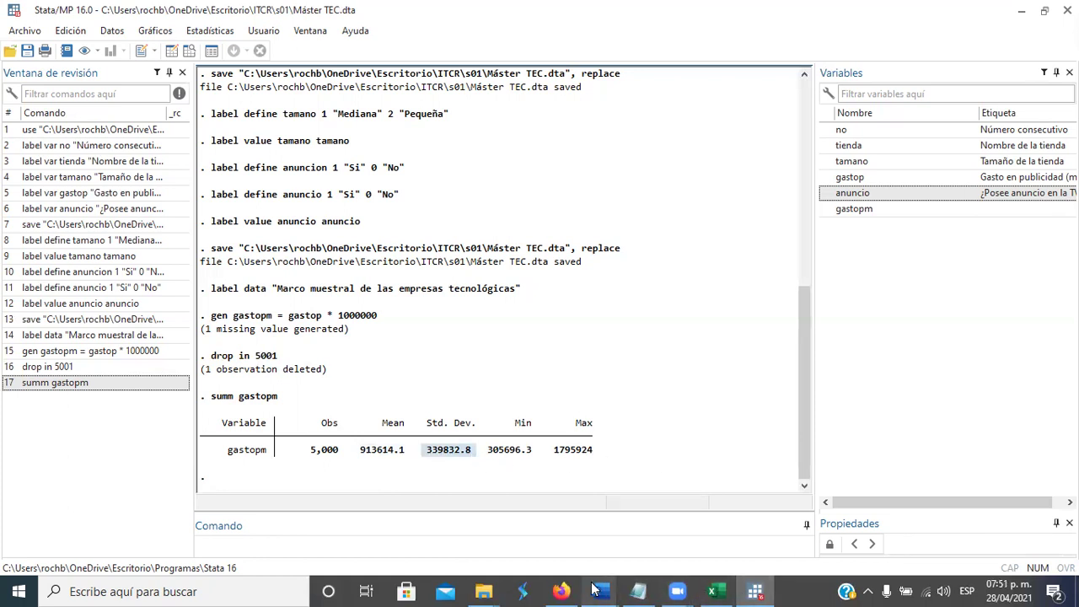
Switch to the course page in Firefox and review tasks 3.1 to 3.4, the download resources and the stratified sampling activities.
left_click(559, 590)
scroll(272, 287, "down", 5)
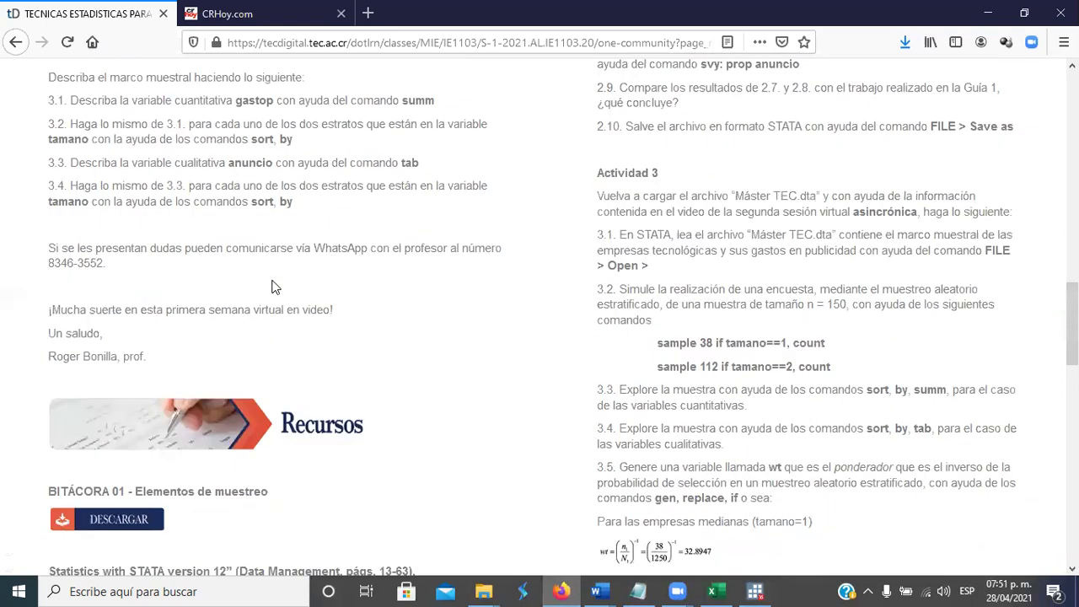
scroll(272, 287, "down", 3)
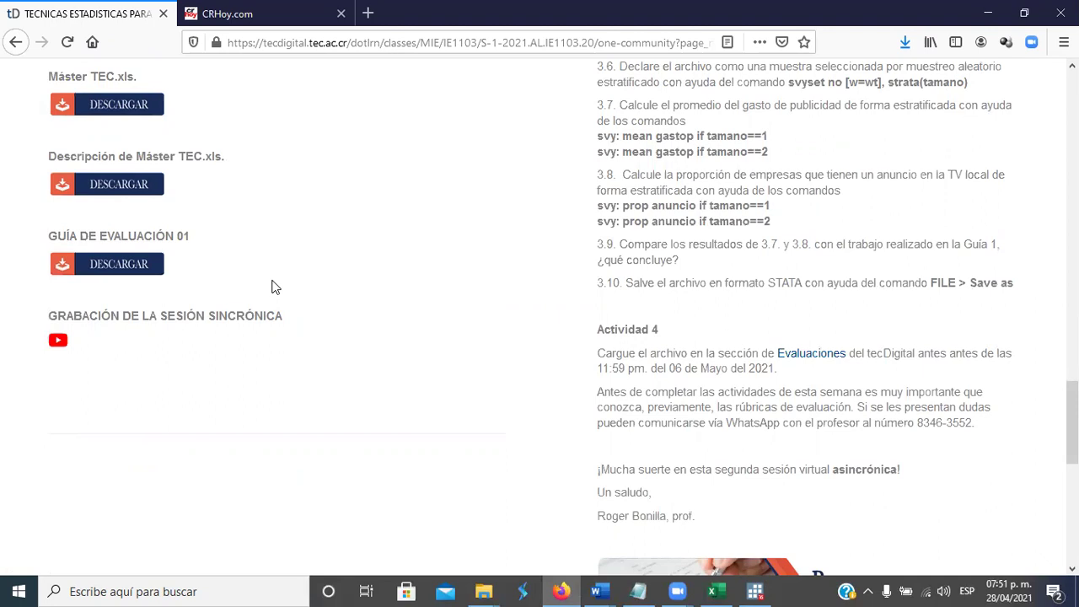
Open the GUÍA DE EVALUACIÓN 01 document from the course page in Word and enable editing.
left_click(123, 271)
right_click(123, 271)
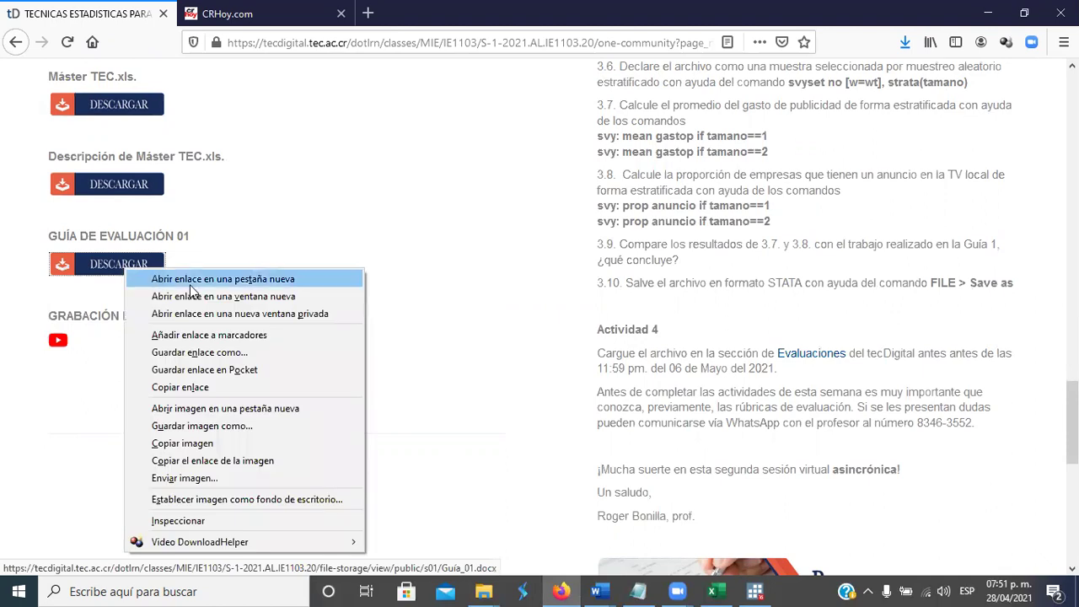
left_click(192, 285)
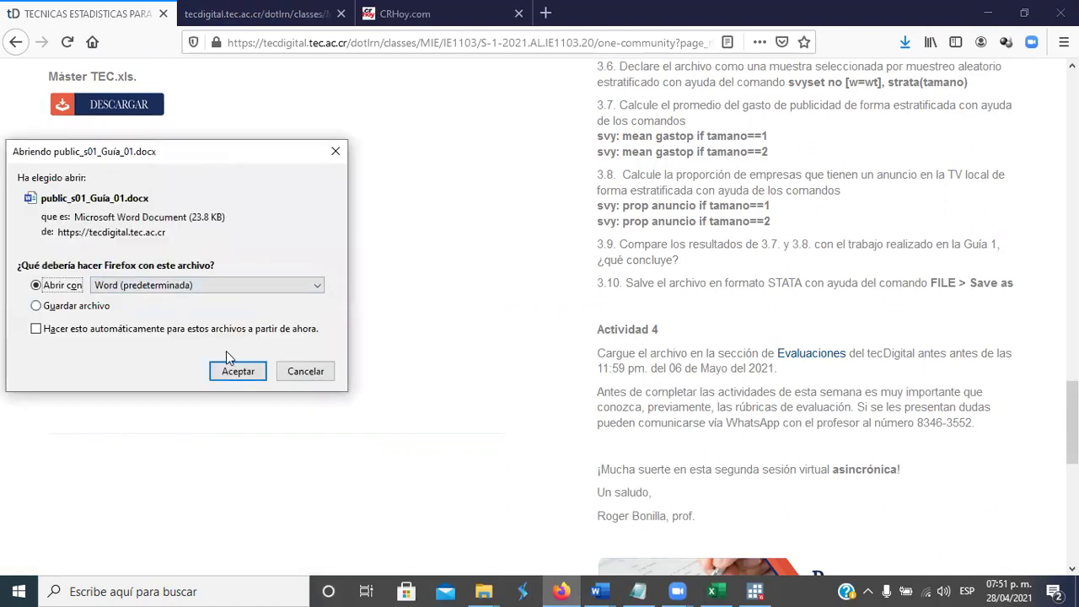
left_click(247, 375)
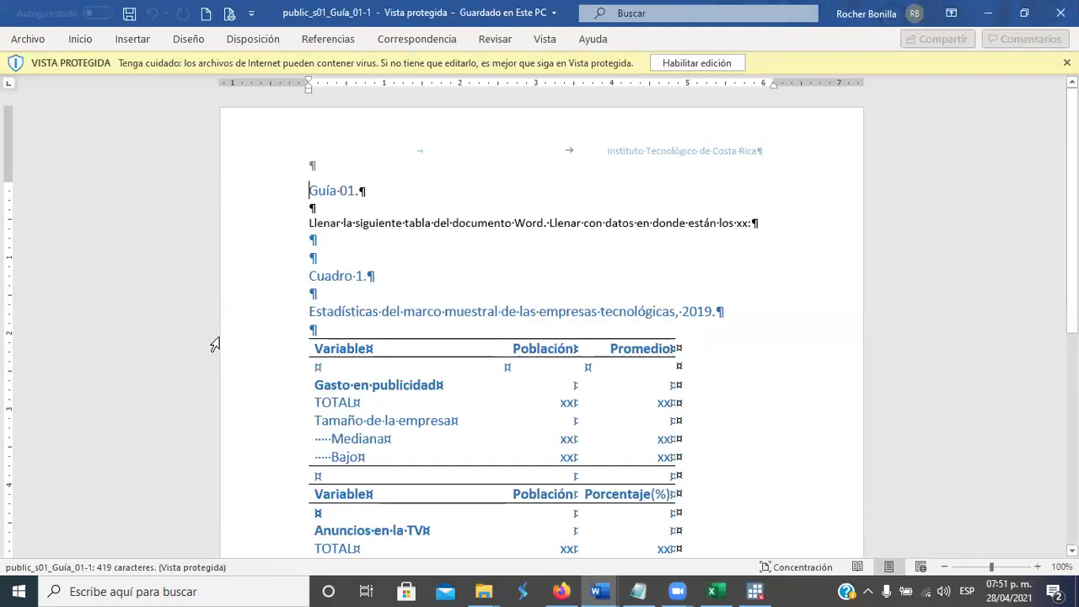
left_click(716, 62)
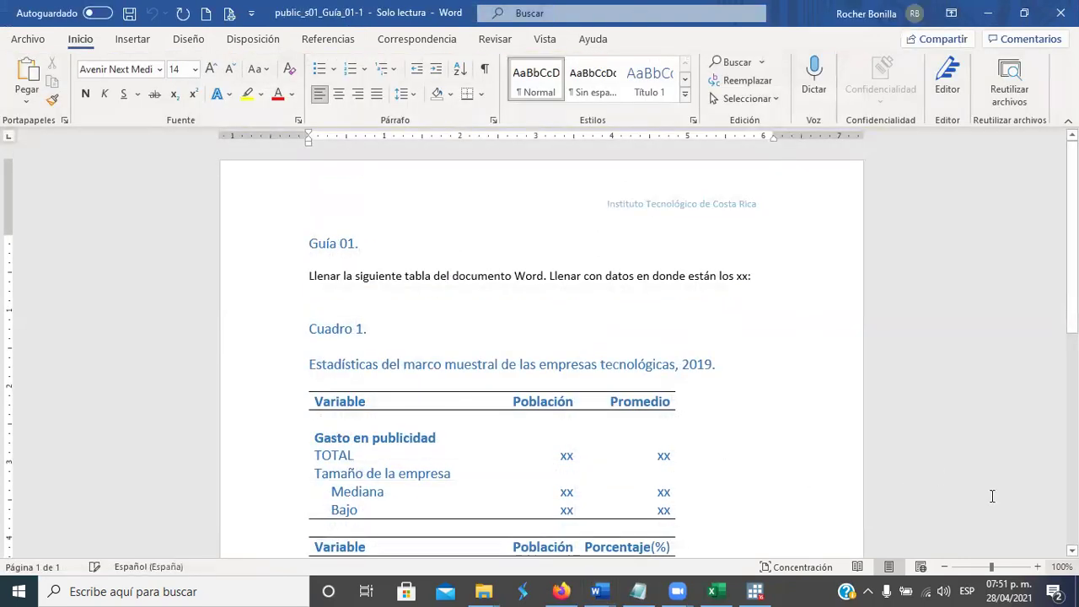
In Cuadro 1 of Guía 01, enter 5000 as the Población for the TOTAL row of Gasto en publicidad.
scroll(993, 496, "up", 5)
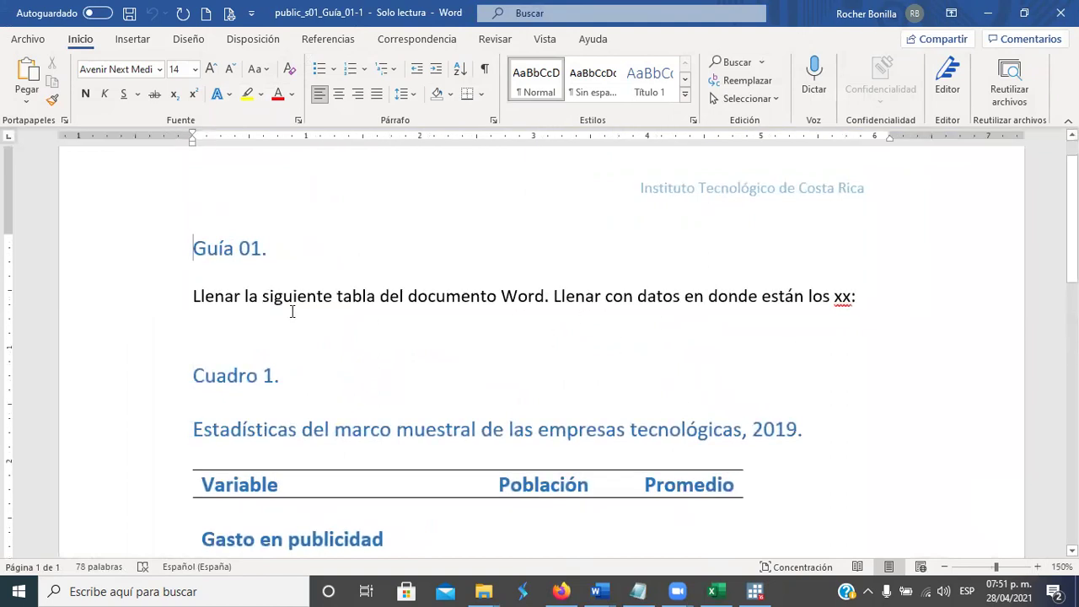
scroll(304, 308, "down", 1)
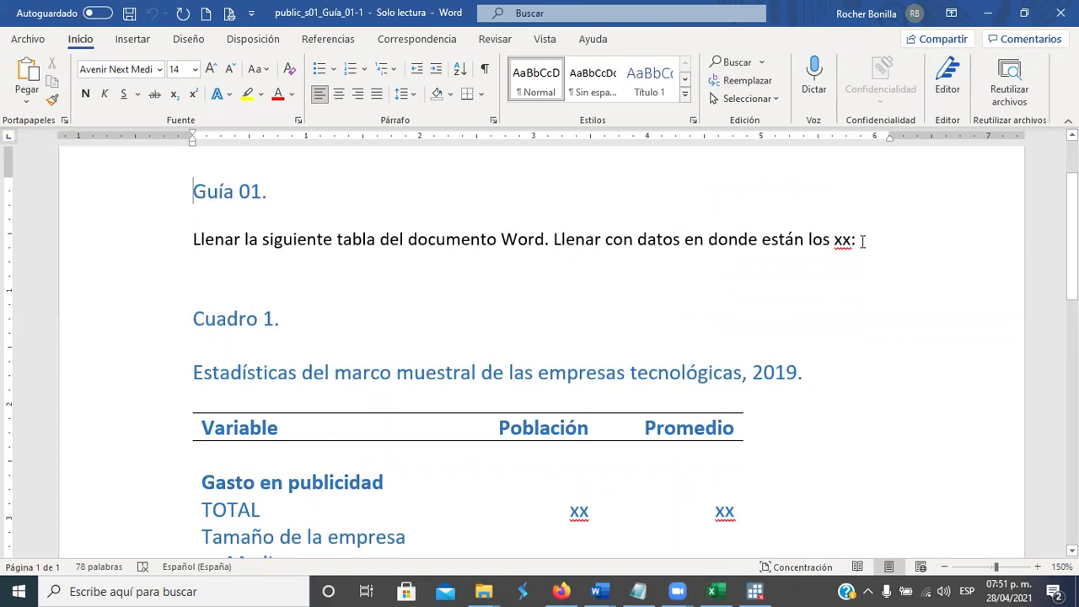
scroll(857, 253, "down", 3)
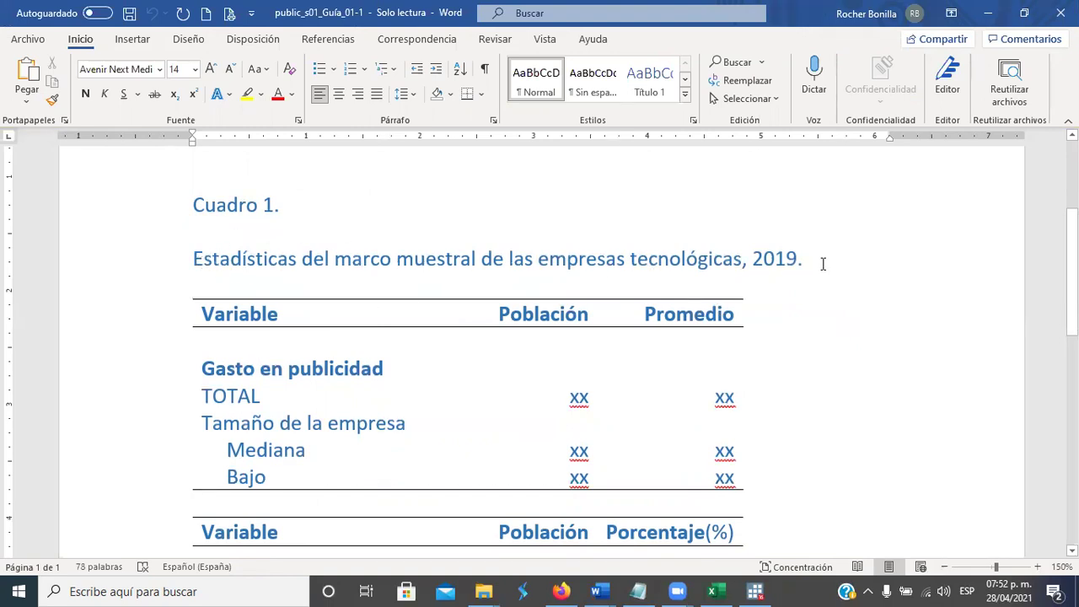
scroll(820, 262, "down", 2)
scroll(756, 329, "up", 1)
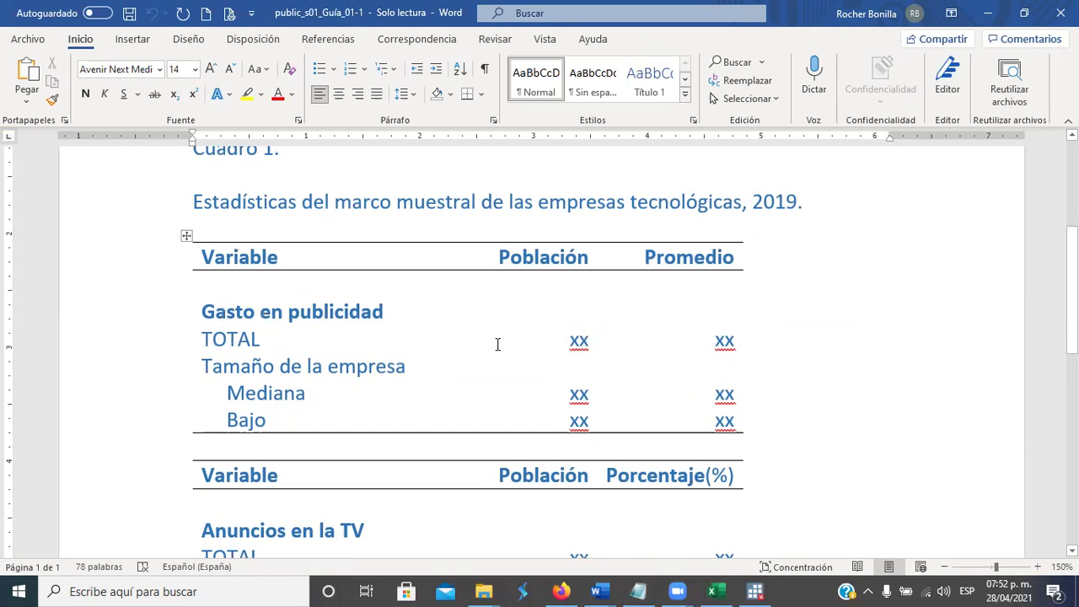
double_click(578, 341)
type("5000")
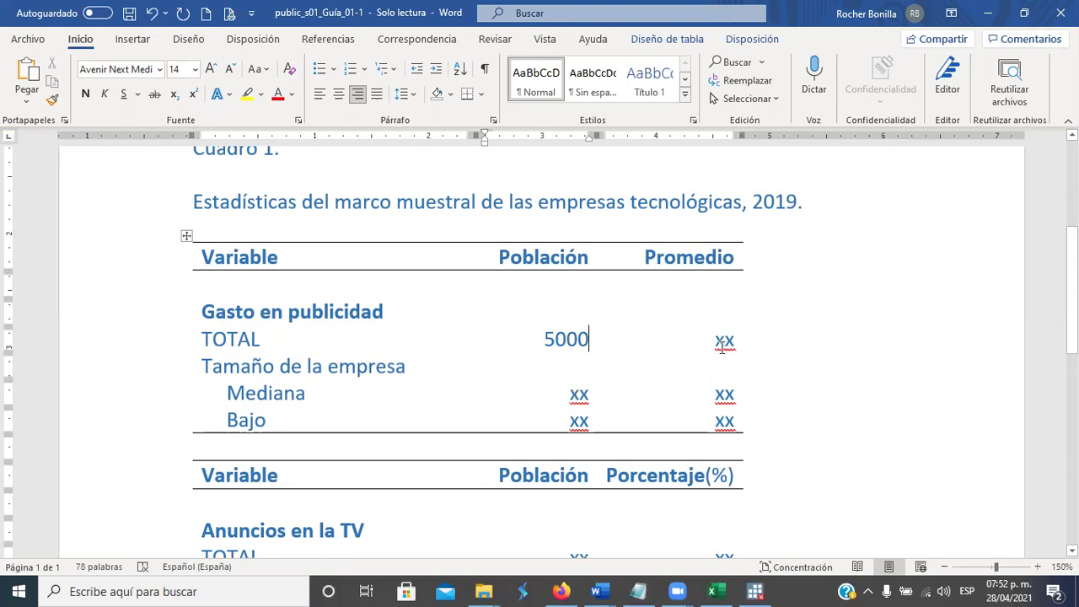
Switch to Stata and copy the mean of gastopm from the summ results.
key("alt+Tab")
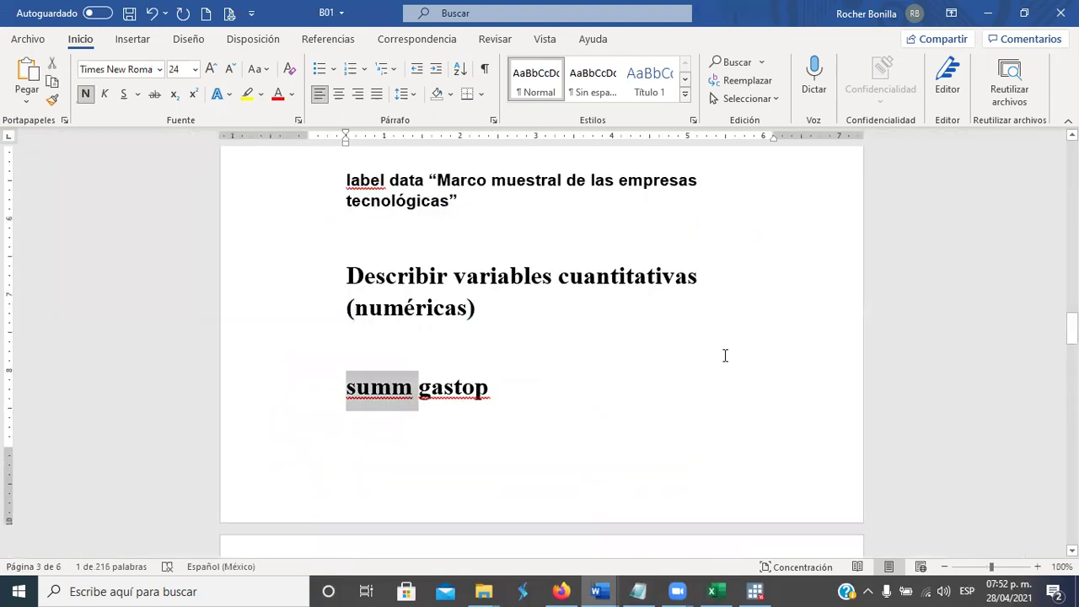
key("alt+Tab")
key("alt+Tab")
key("alt+Tab")
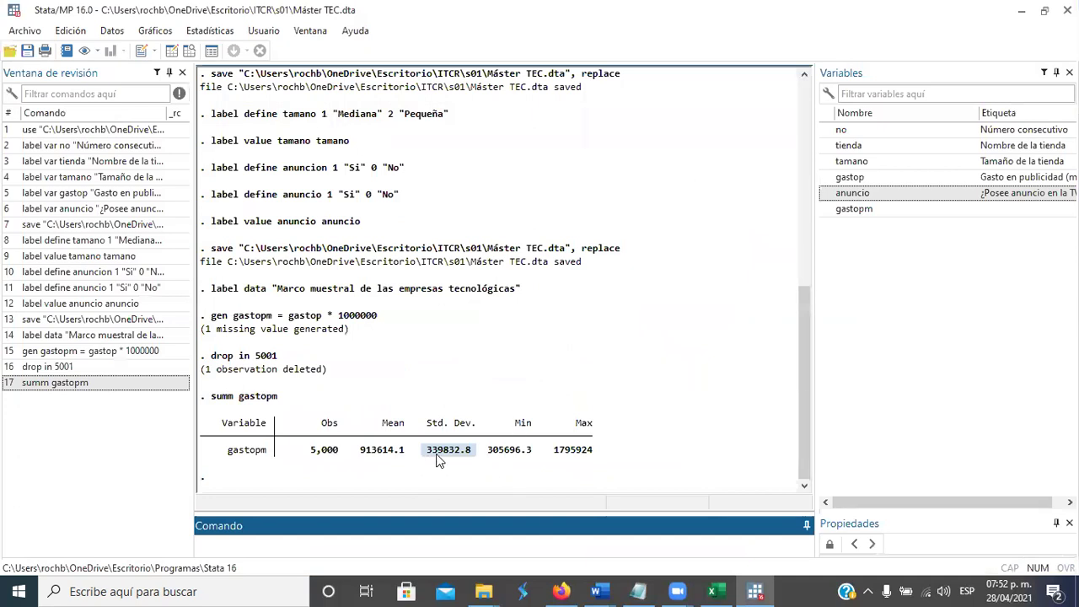
left_click(431, 457)
left_click_drag(360, 456, 405, 457)
right_click(405, 457)
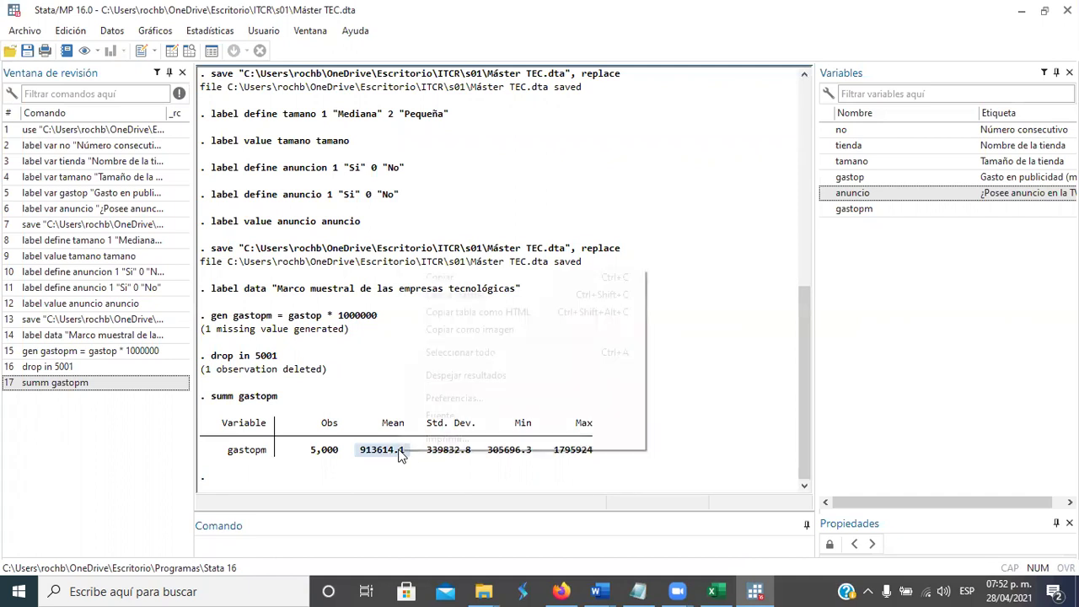
left_click(470, 285)
Back in Guía 01, paste the mean as the TOTAL Promedio and space the thousands as 5 000 and 913 614.1.
key("alt+Tab")
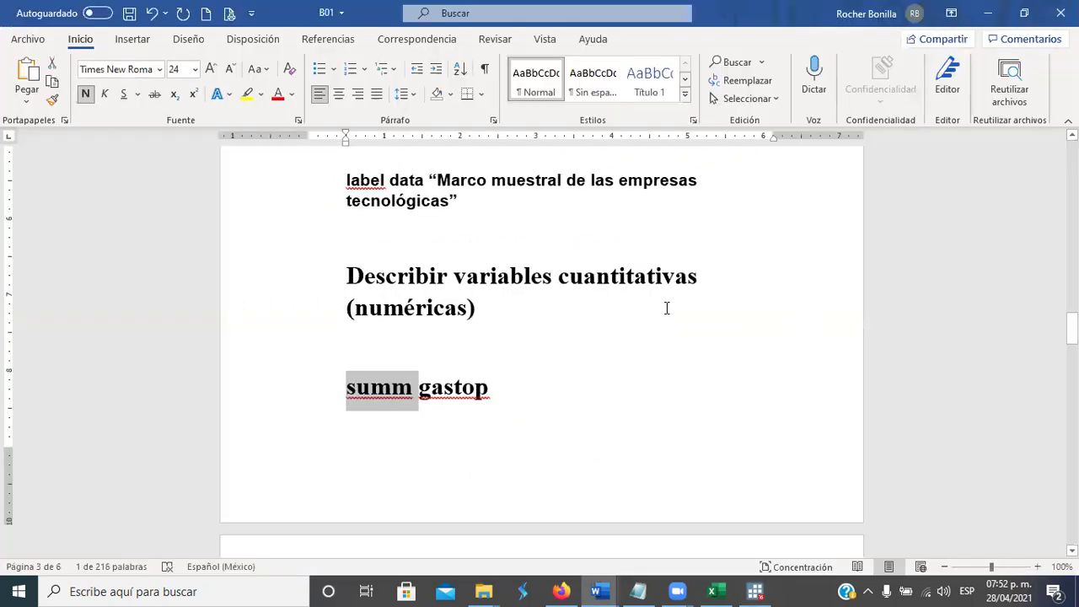
key("alt+Tab")
key("Tab")
left_click_drag(709, 345, 736, 346)
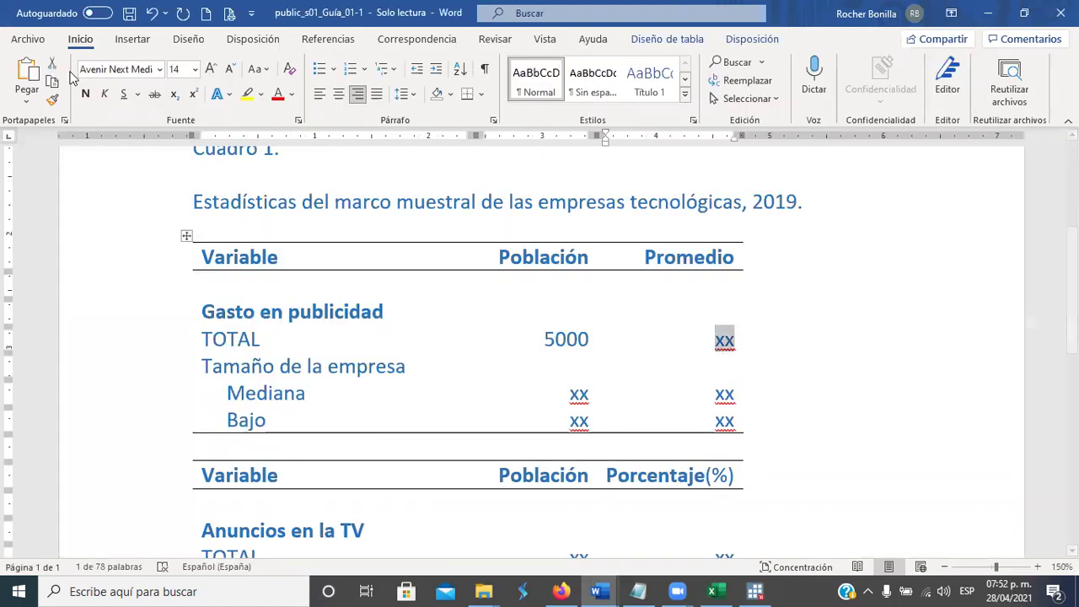
left_click(28, 75)
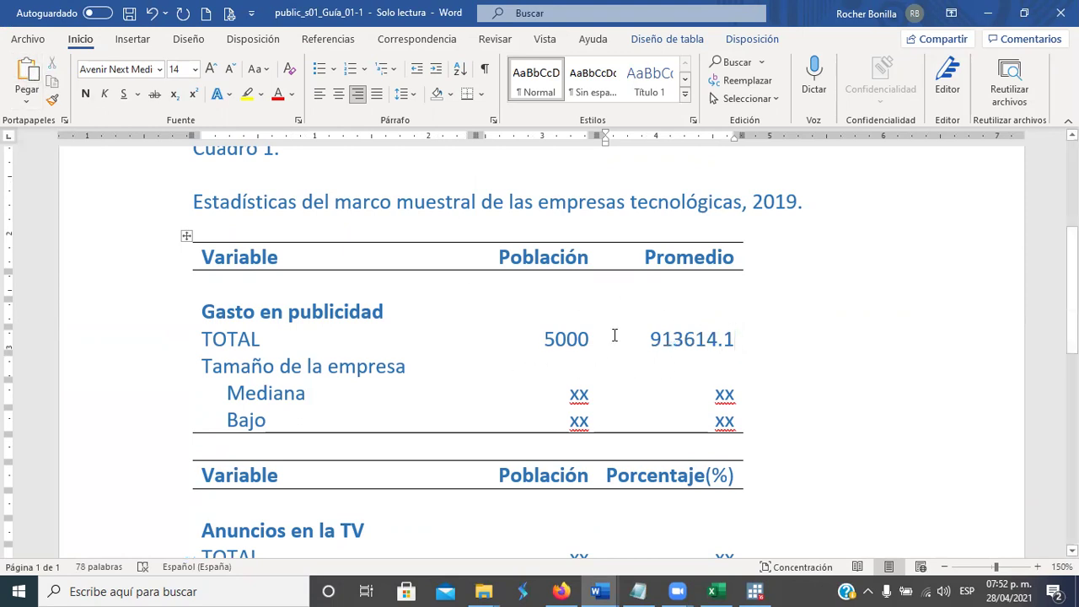
left_click(556, 340)
left_click(688, 342)
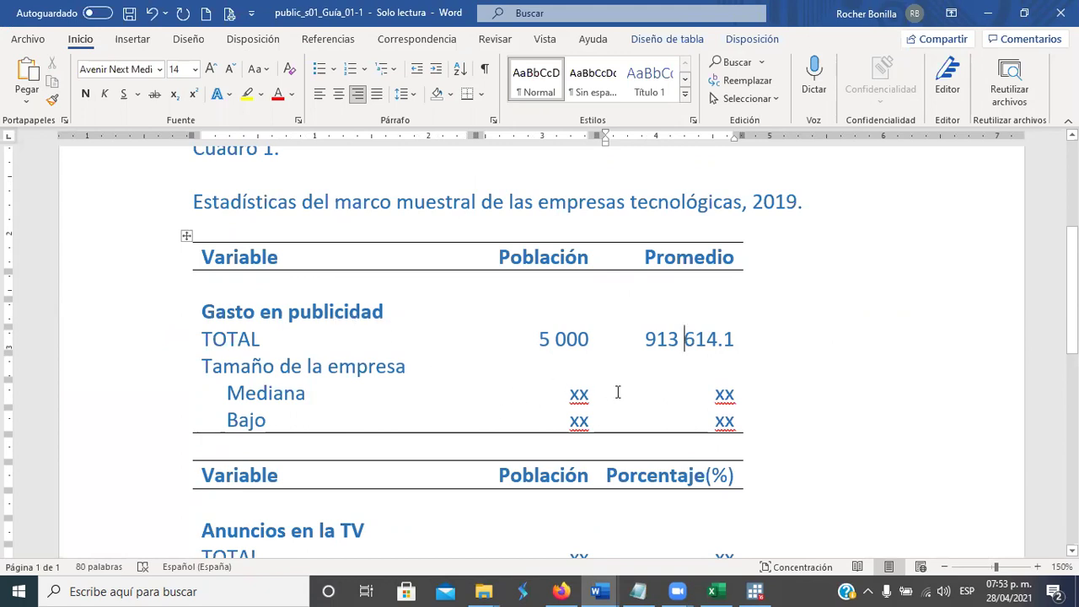
Check the Anuncios en la TV block of Guía 01, and switch to Stata to open the dataset in the data editor.
scroll(392, 477, "down", 1)
scroll(392, 476, "down", 3)
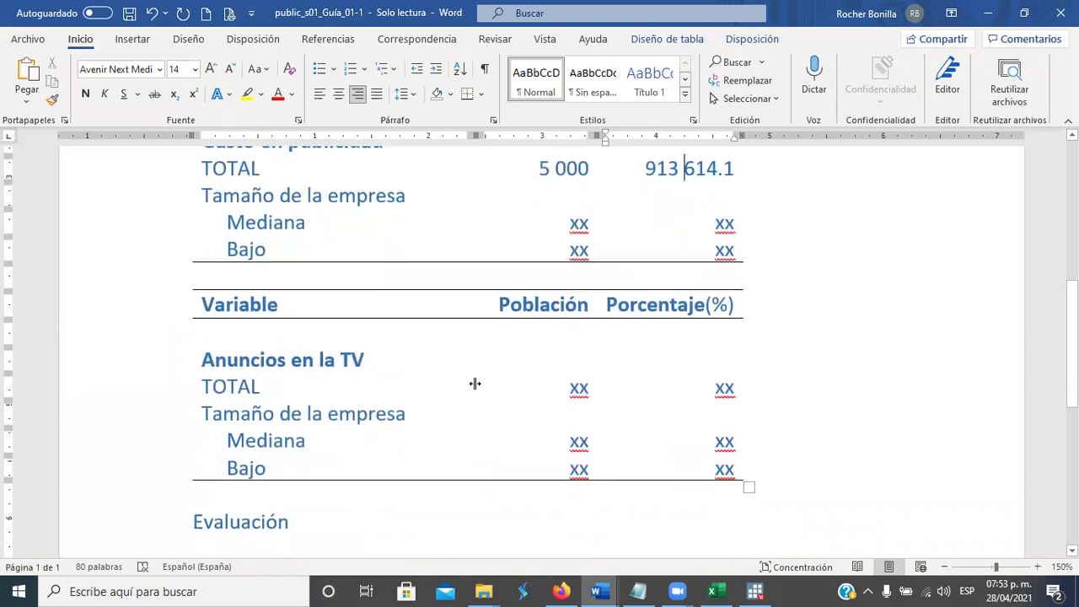
key("alt+Tab")
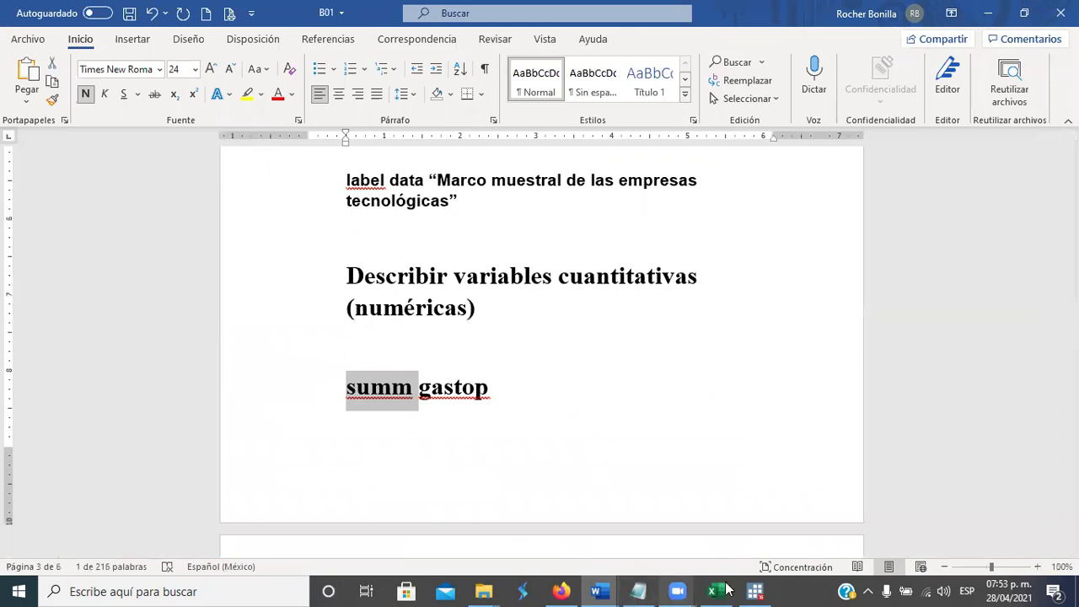
left_click(756, 590)
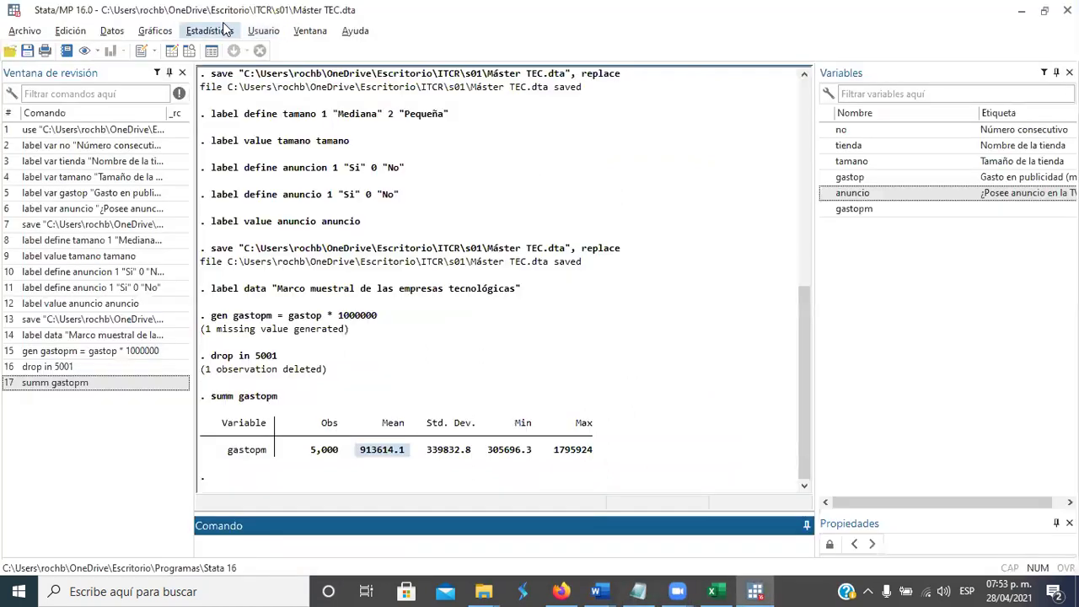
left_click(172, 52)
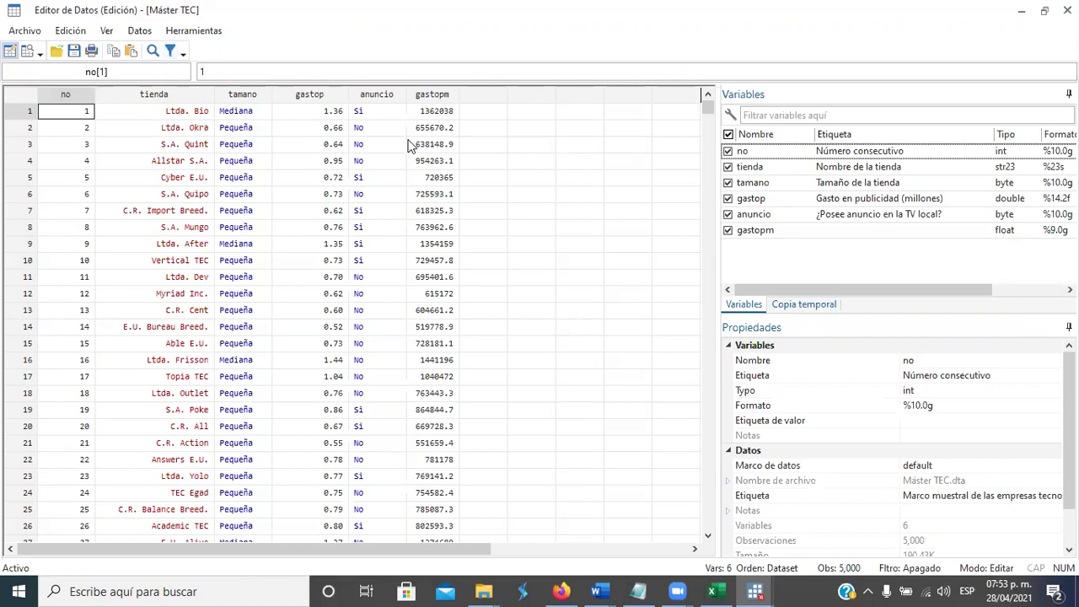
Examine the codes behind the Si and No labels of anuncio in the first four observations and close the data editor.
left_click(371, 116)
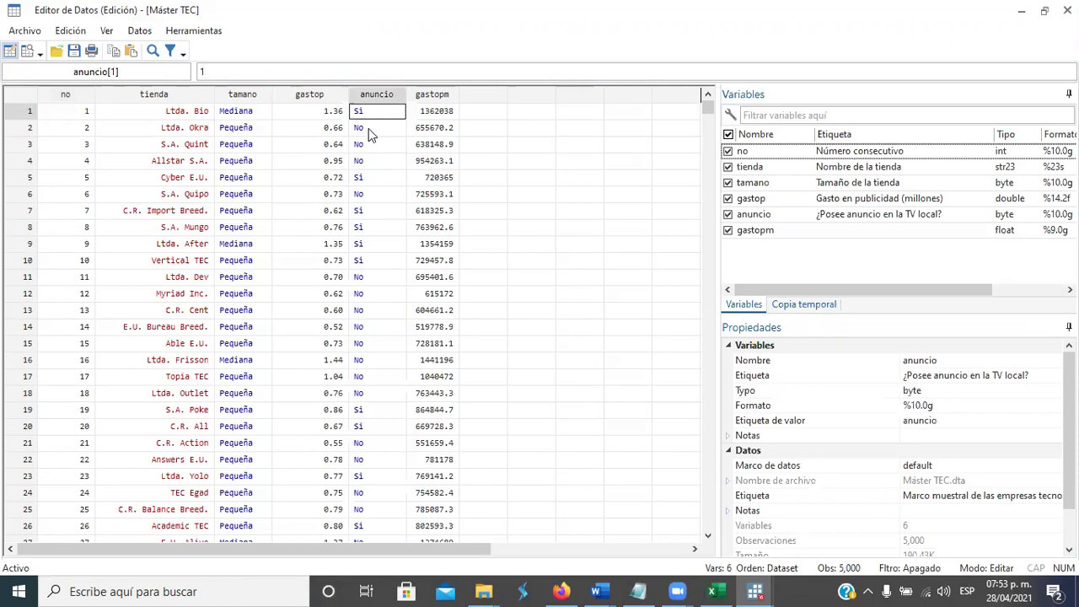
left_click(369, 128)
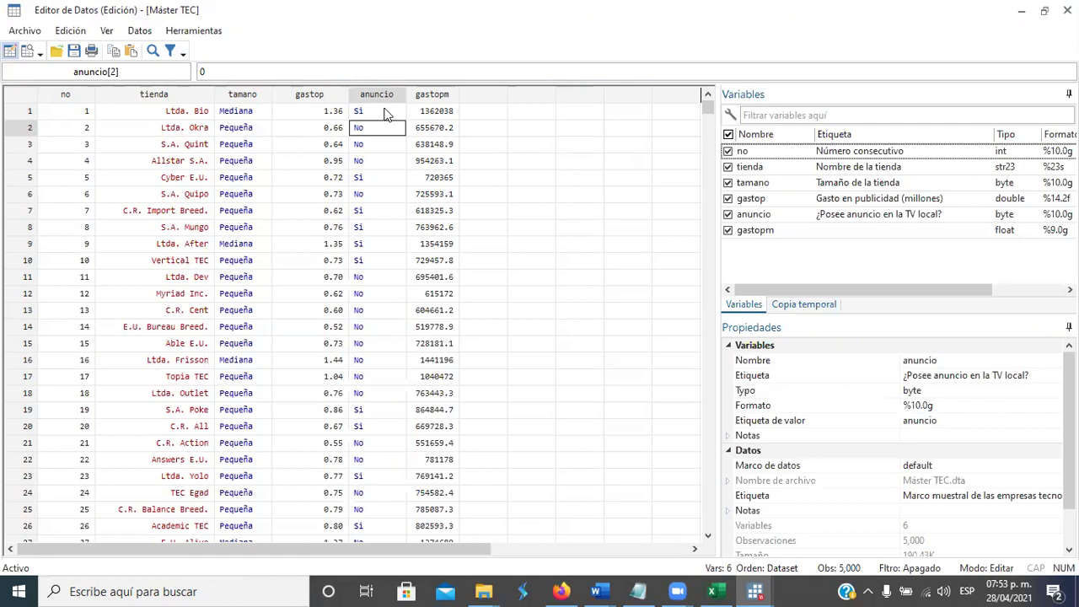
left_click(383, 115)
left_click(377, 131)
left_click_drag(440, 112, 361, 149)
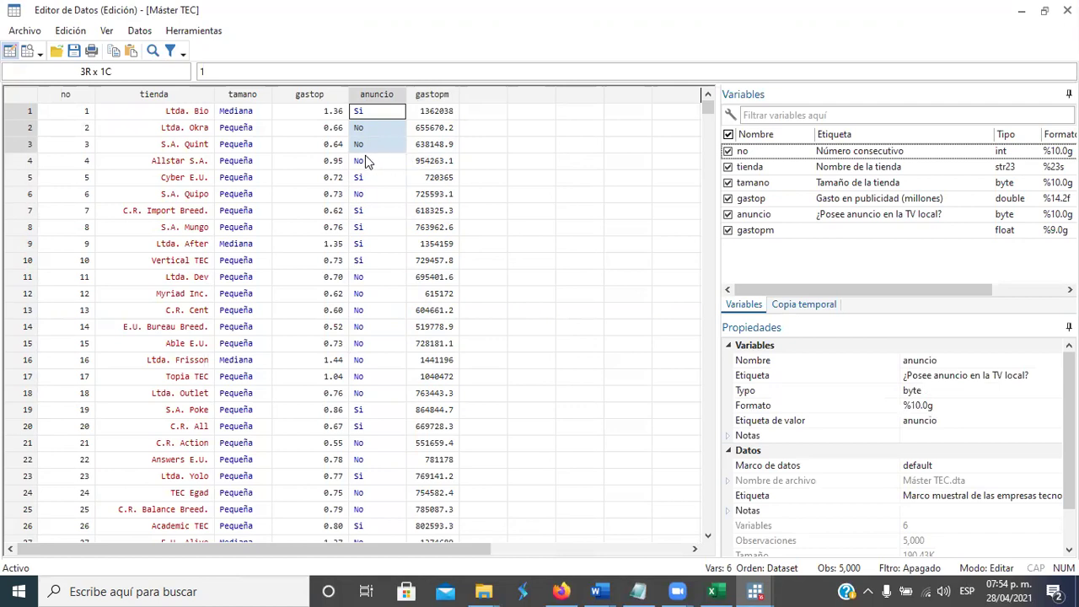
left_click(365, 160)
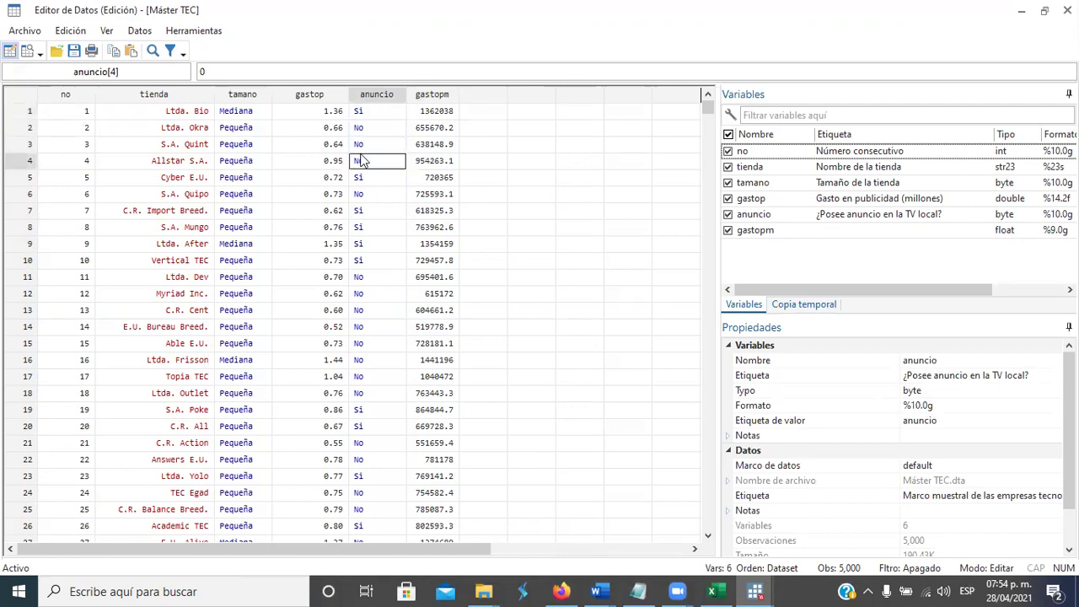
left_click_drag(375, 114, 375, 167)
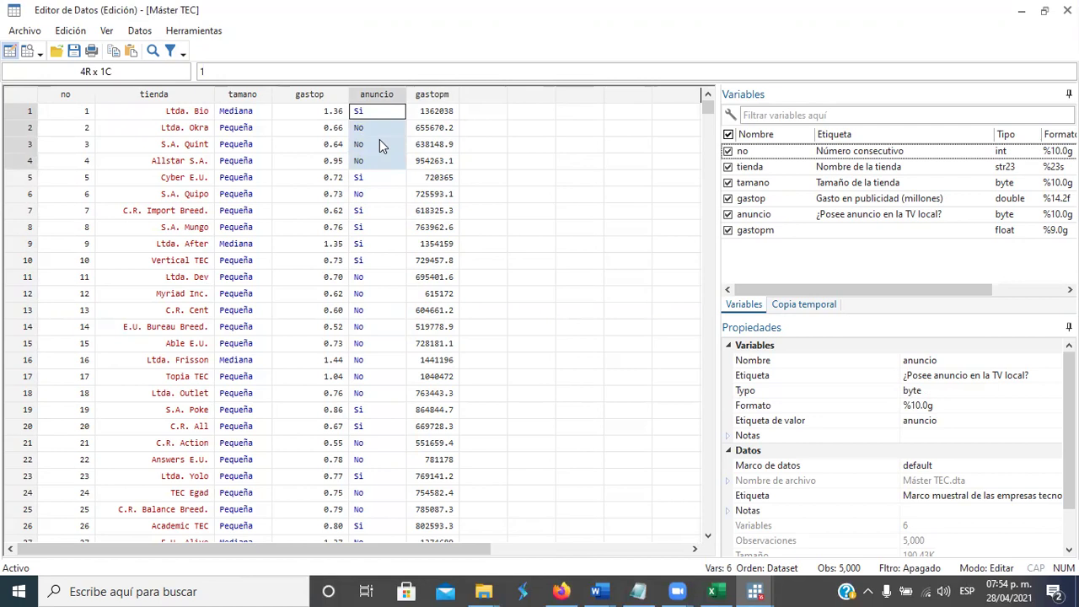
left_click(1068, 10)
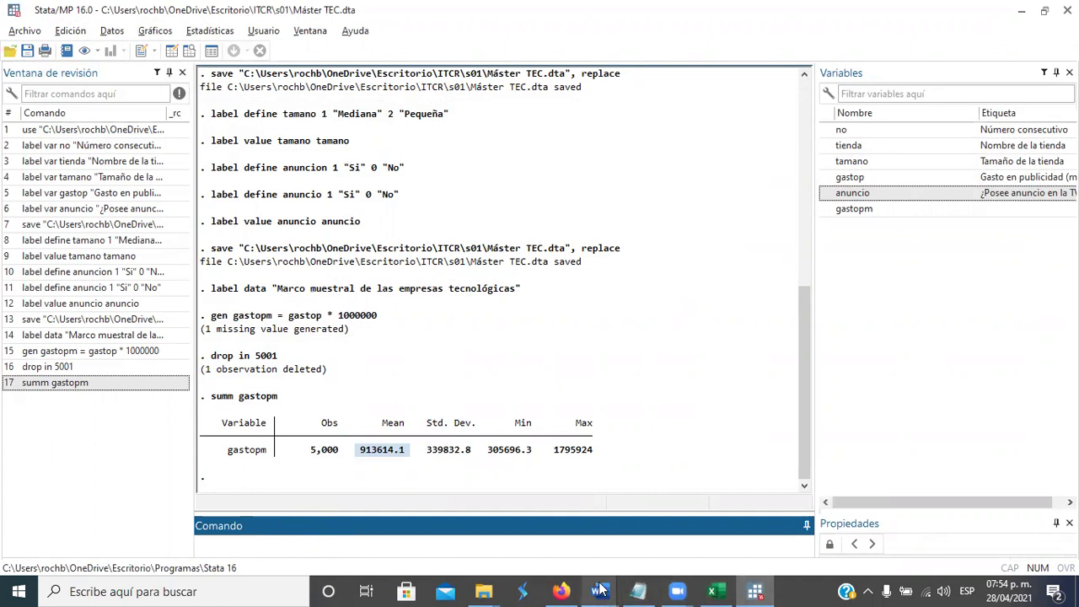
Switch to the B01 Word document and review its labeling, summ and stratified analysis sections for a place to add notes.
mouse_move(601, 590)
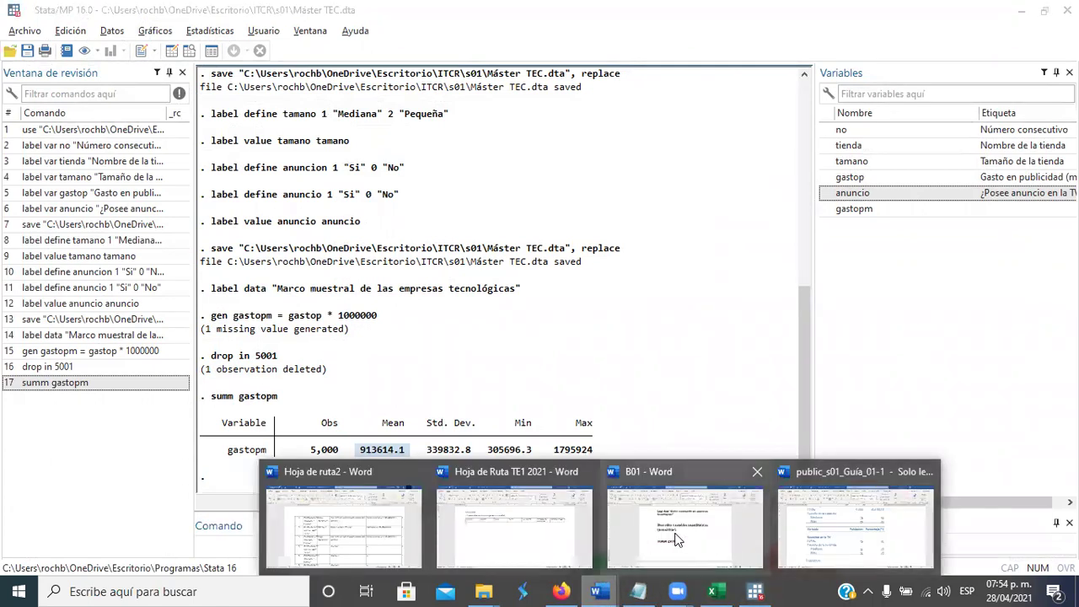
left_click(679, 544)
scroll(446, 387, "up", 4)
scroll(446, 387, "down", 10)
scroll(446, 387, "down", 8)
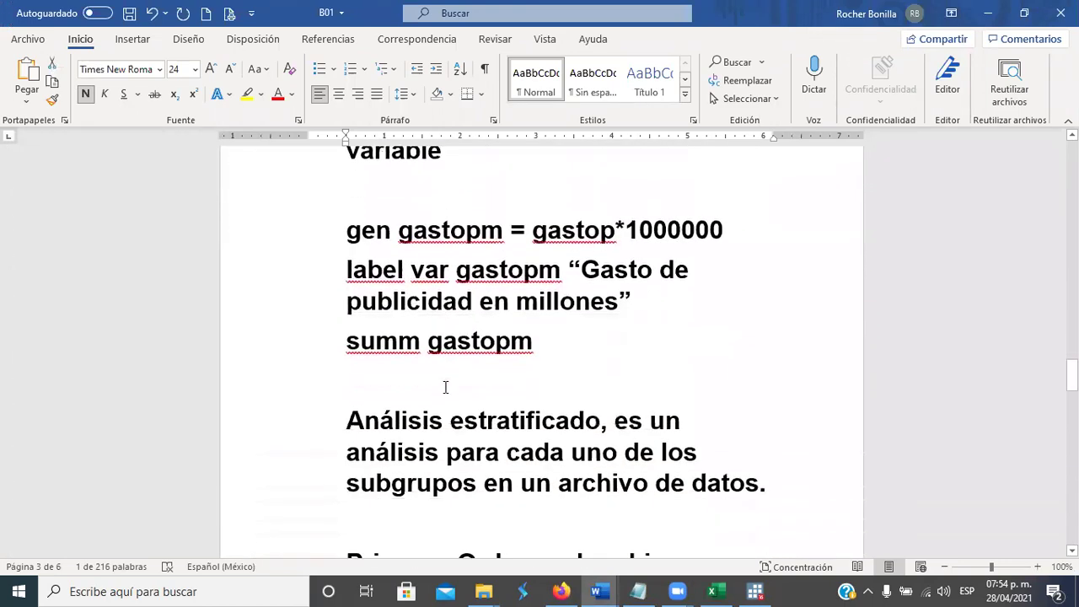
scroll(449, 385, "down", 4)
scroll(449, 384, "up", 6)
scroll(448, 379, "up", 10)
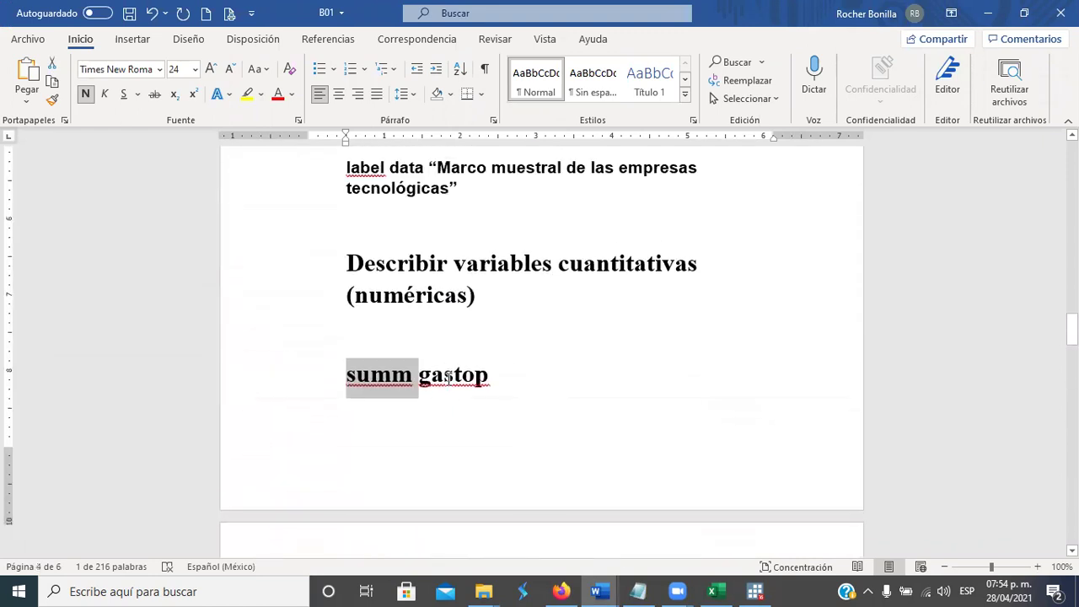
scroll(449, 379, "up", 11)
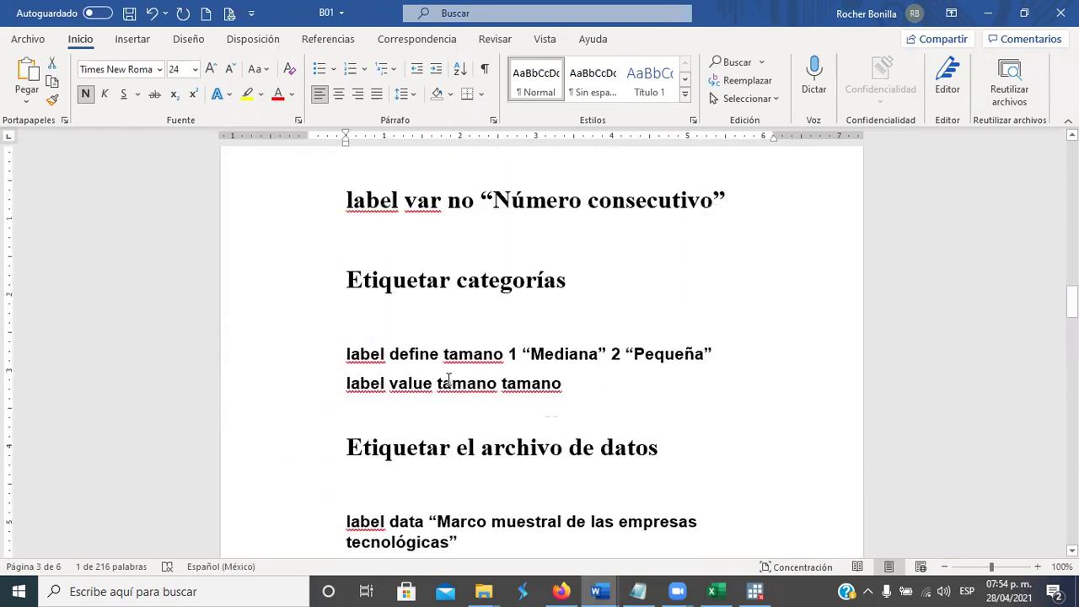
scroll(448, 380, "up", 4)
scroll(448, 380, "down", 15)
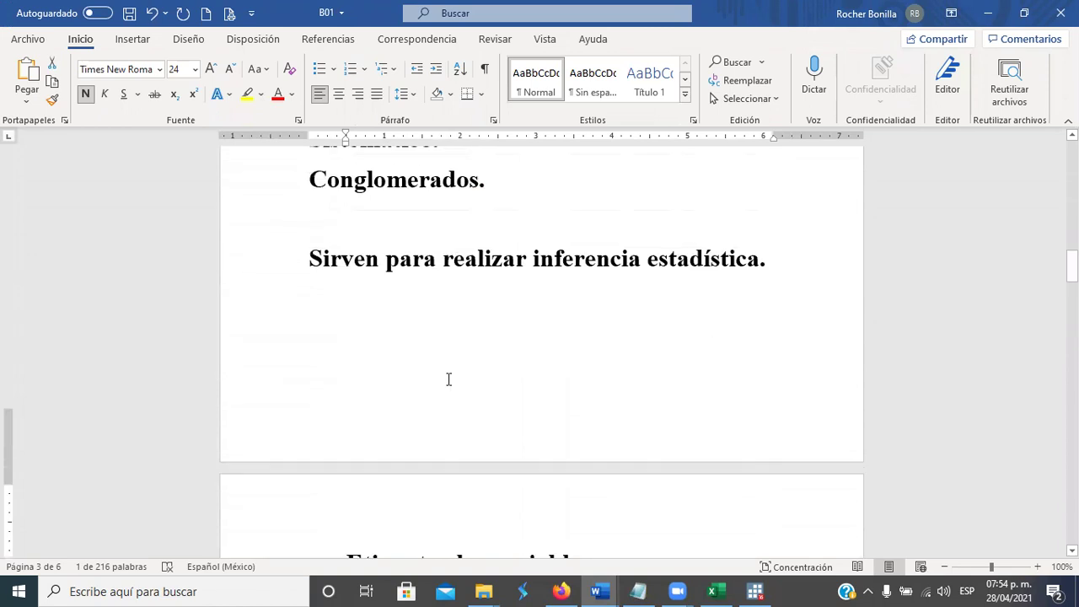
scroll(449, 379, "down", 12)
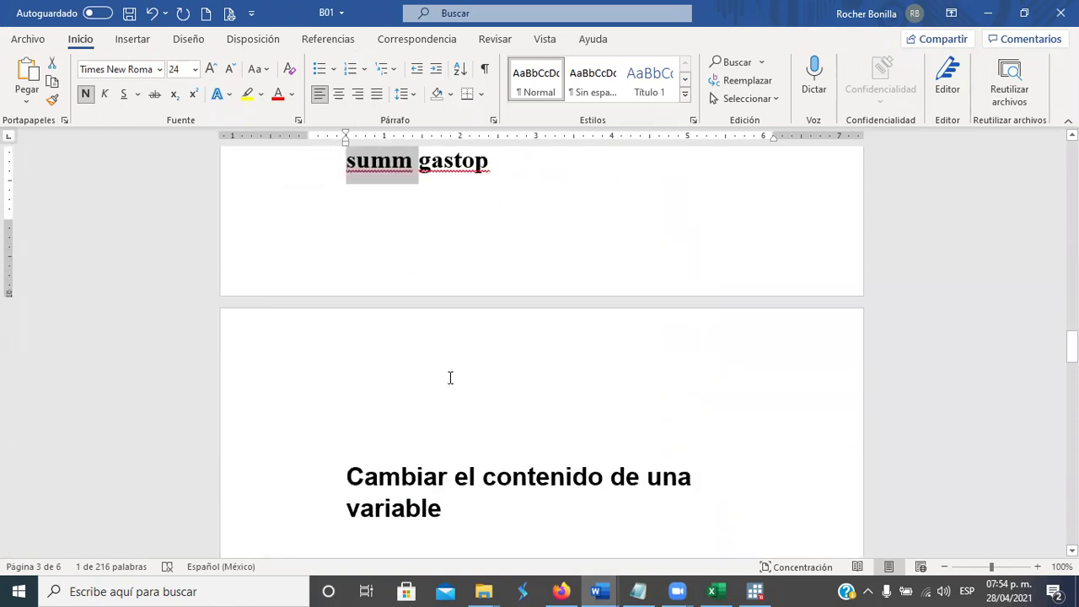
scroll(498, 395, "down", 3)
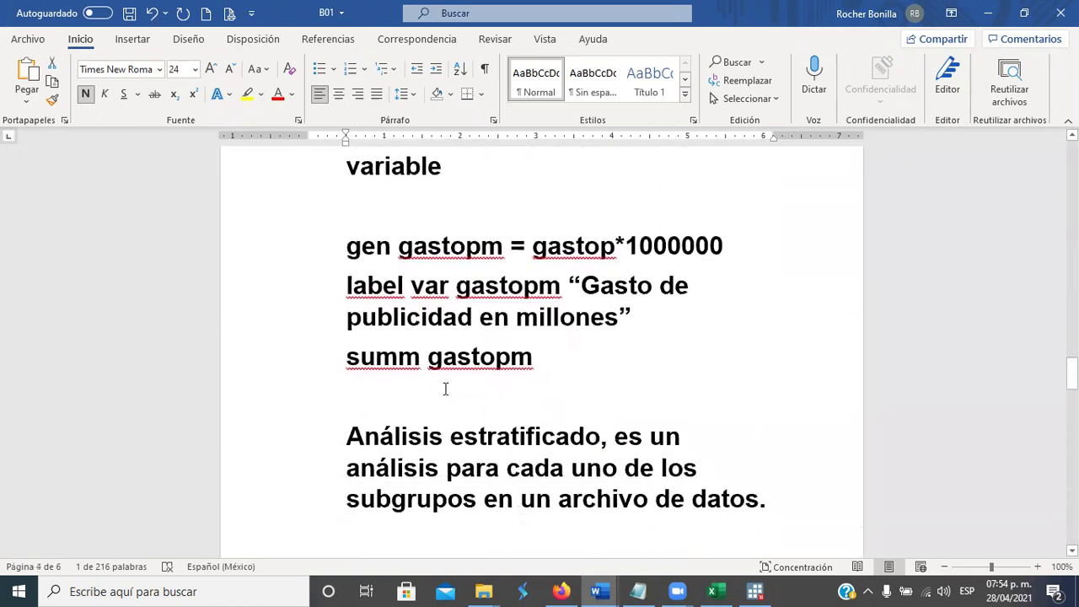
scroll(404, 393, "down", 1)
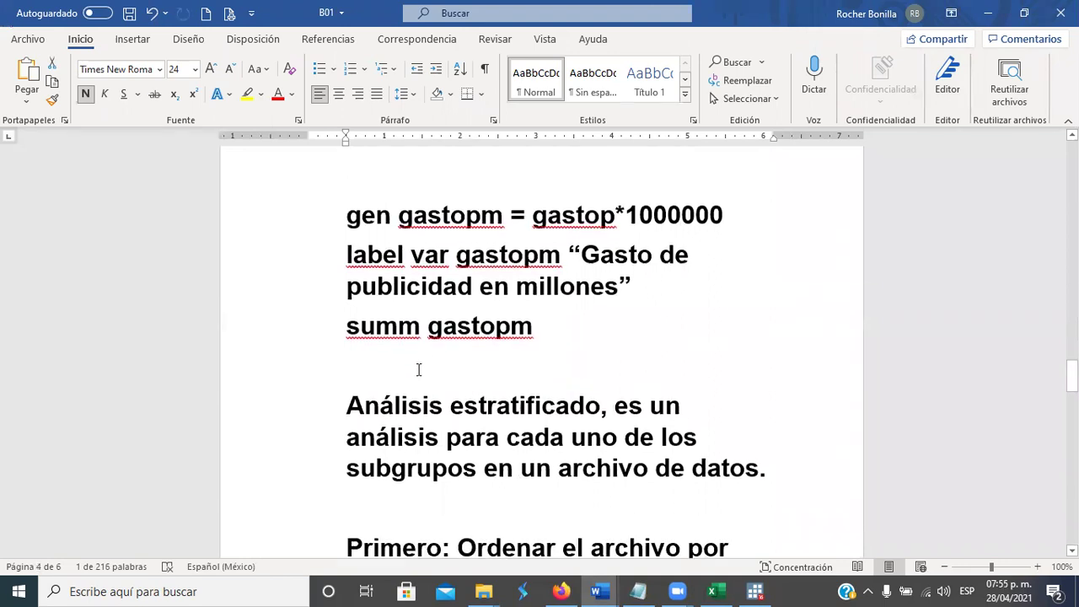
Below summ gastopm, add the paragraph "El comando tab me permite calcular los porcentajes de las variables categóricas (cualitativas)".
left_click(419, 369)
key("Return")
key("Return")
key("Return")
key("Up")
key("Up")
type("El c")
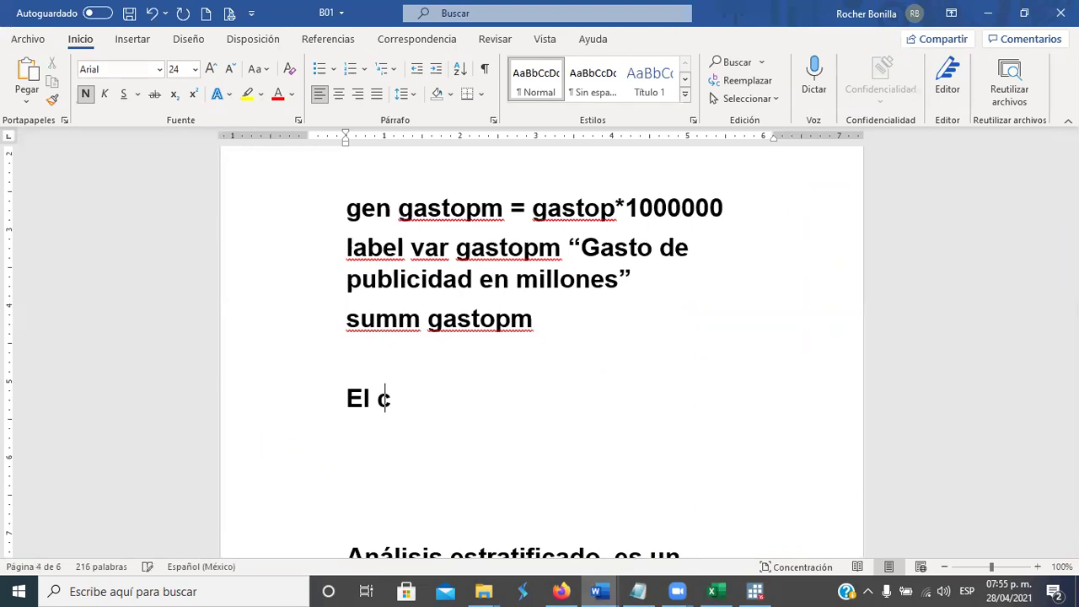
type("omando ta")
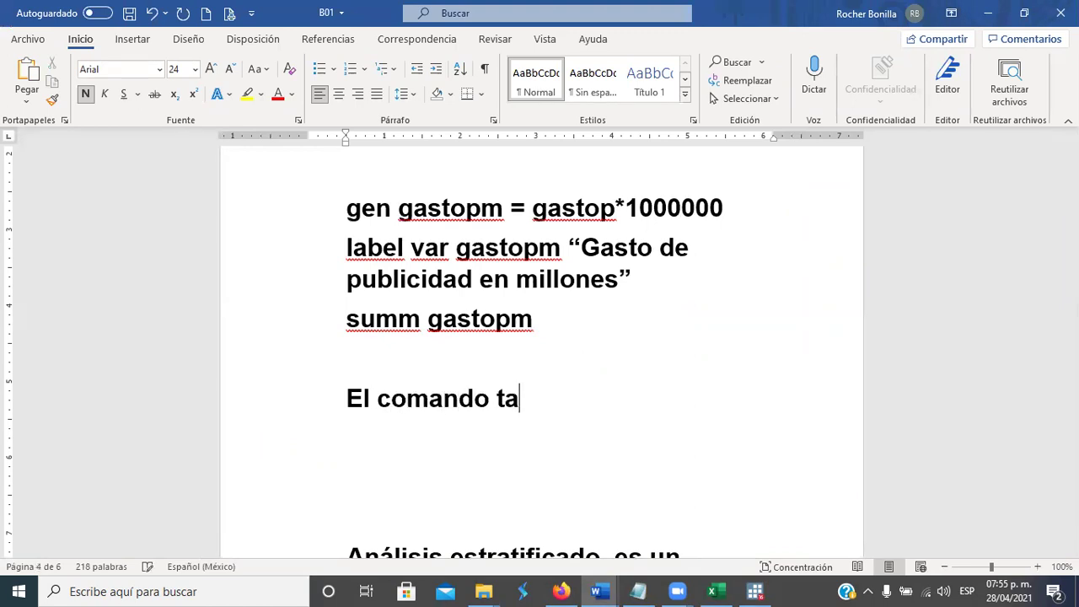
type("b me permite ")
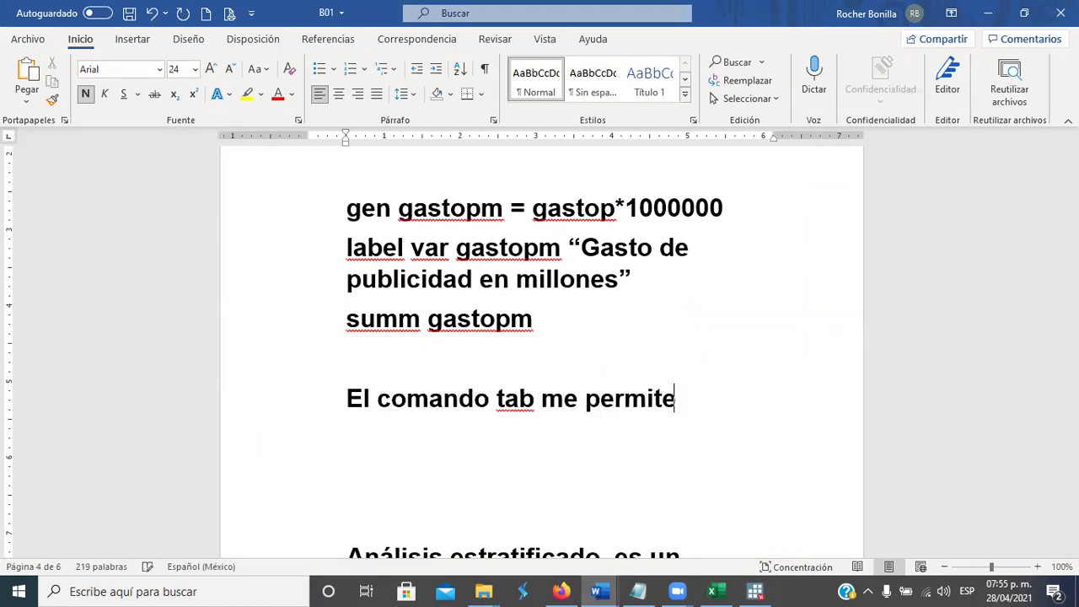
type("calcular los p")
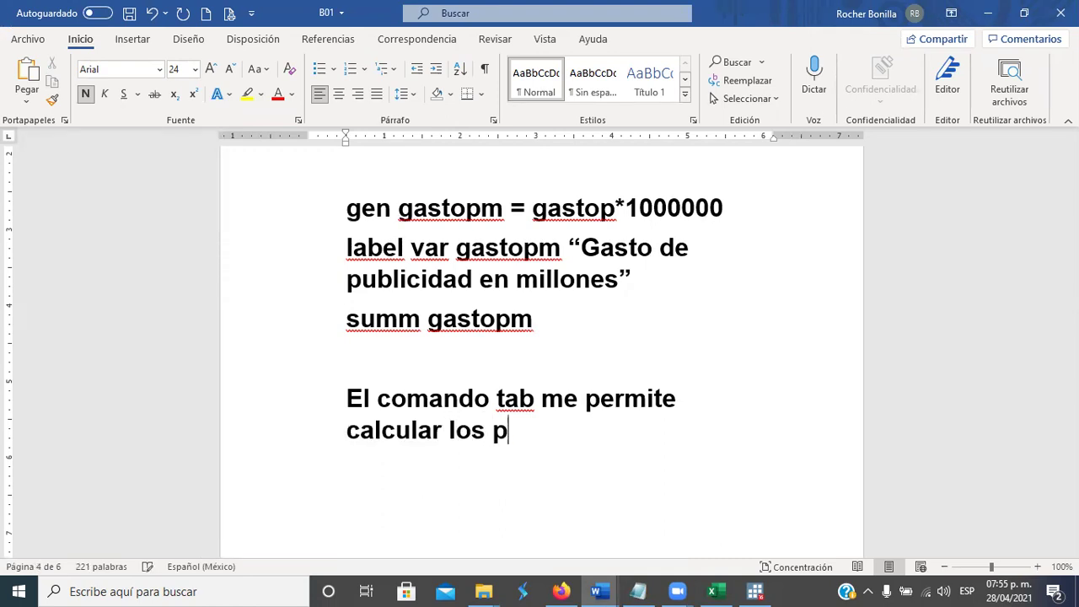
type("orcentajes d")
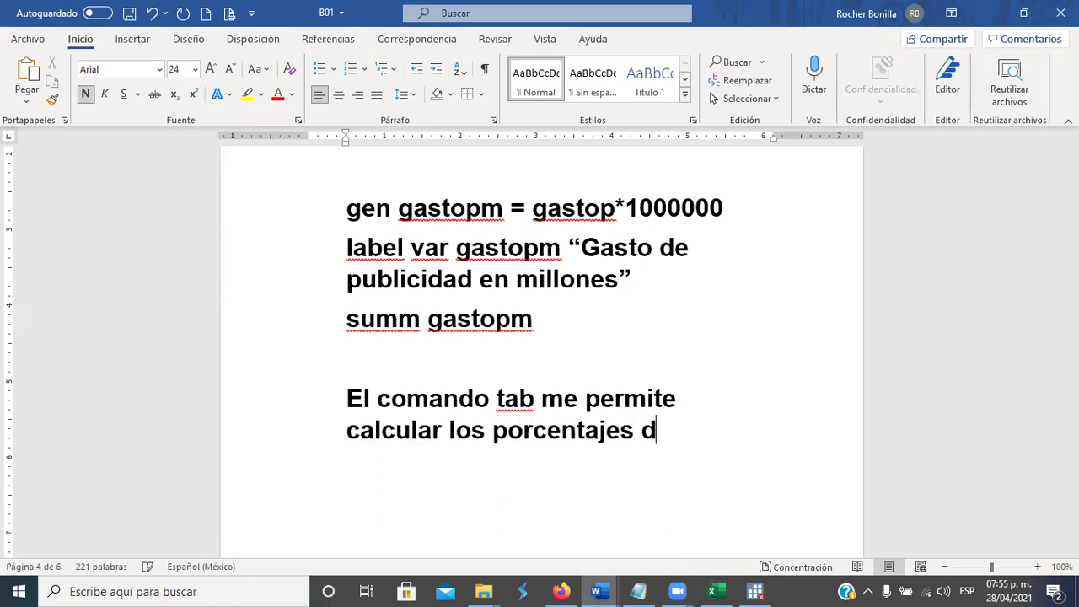
type("e las variables ")
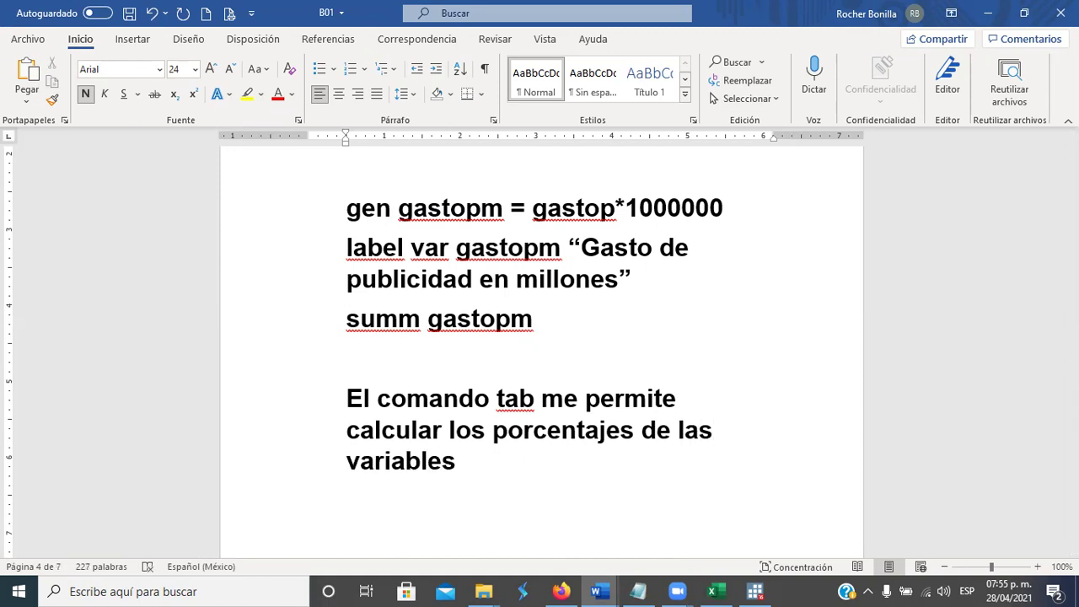
type("categ")
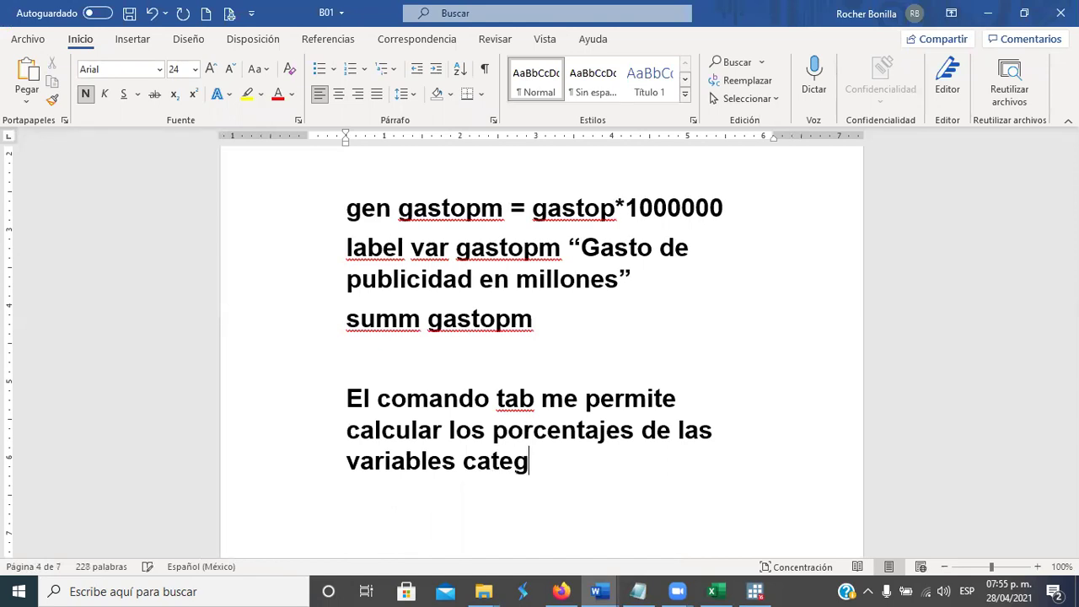
type("óricas (c")
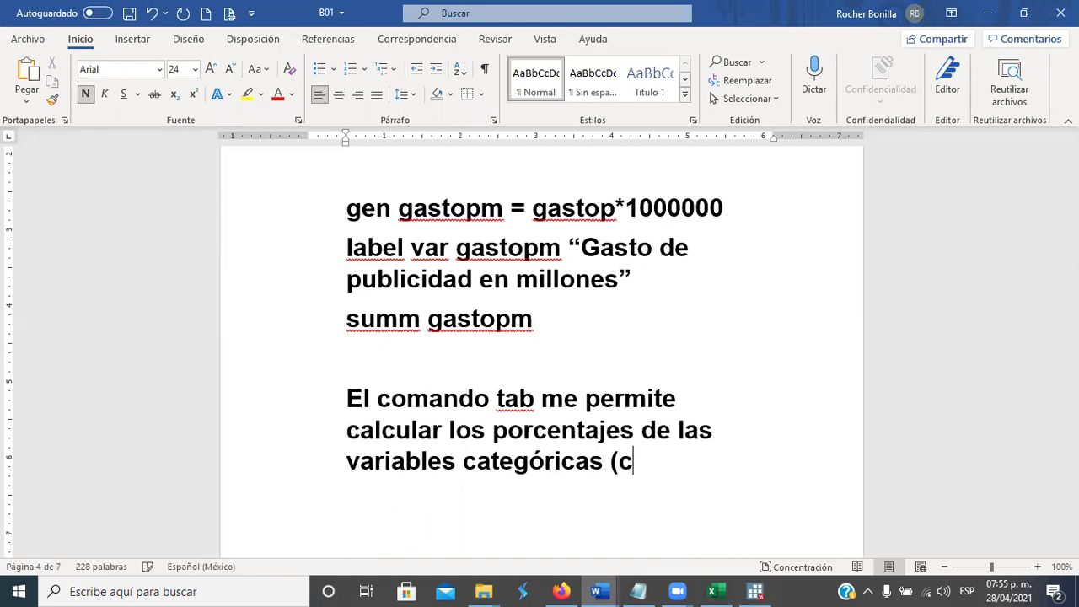
type("ualitativas")
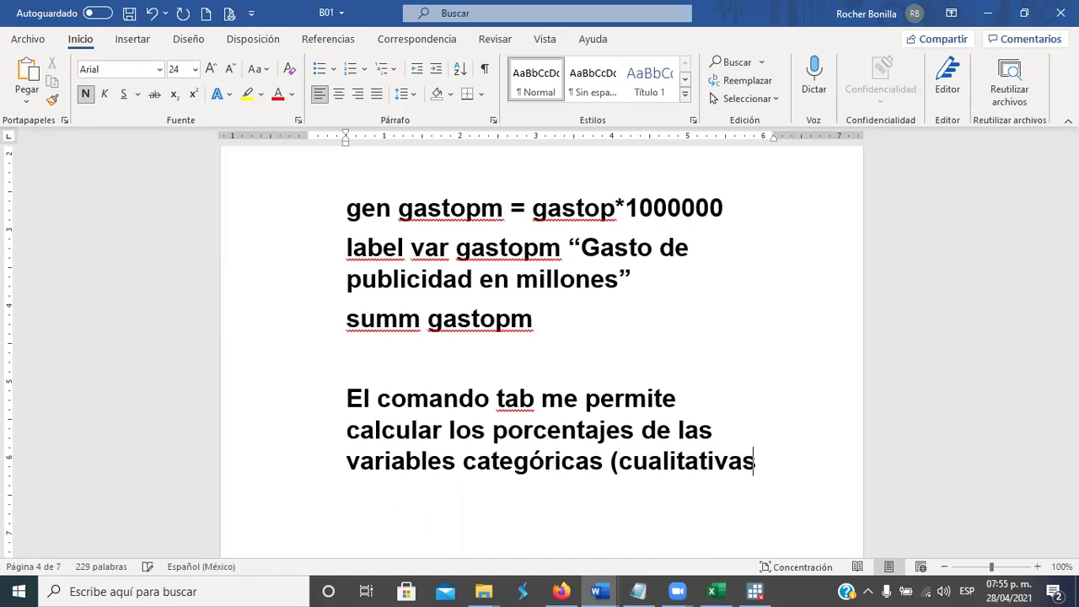
type(")y")
key("BackSpace")
Add the command line "tab anuncio" in lowercase under the new paragraph and save the B01 document.
type("tab ")
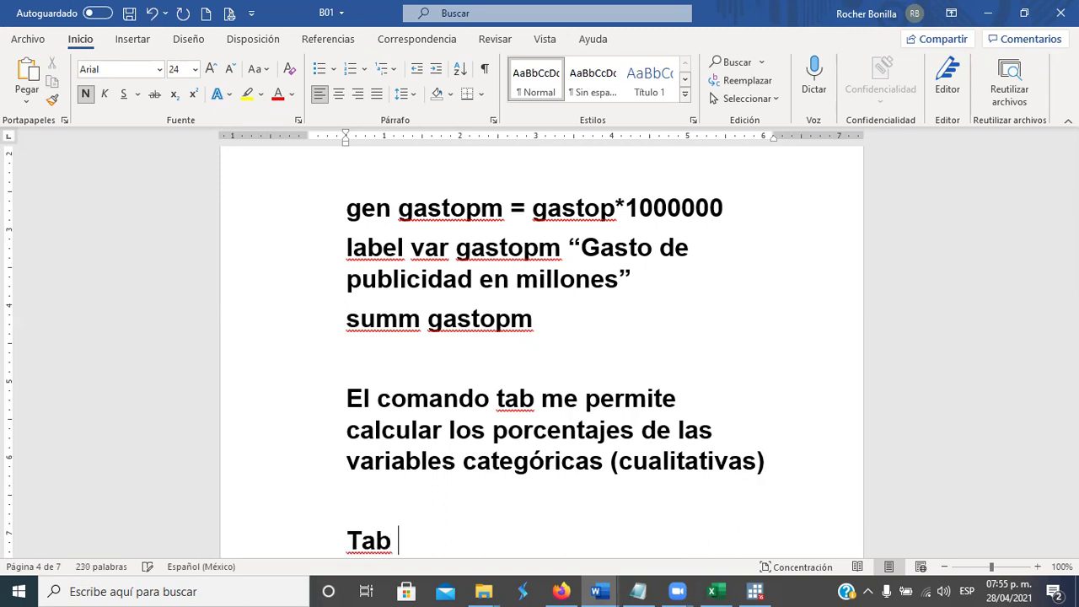
type("anuncio")
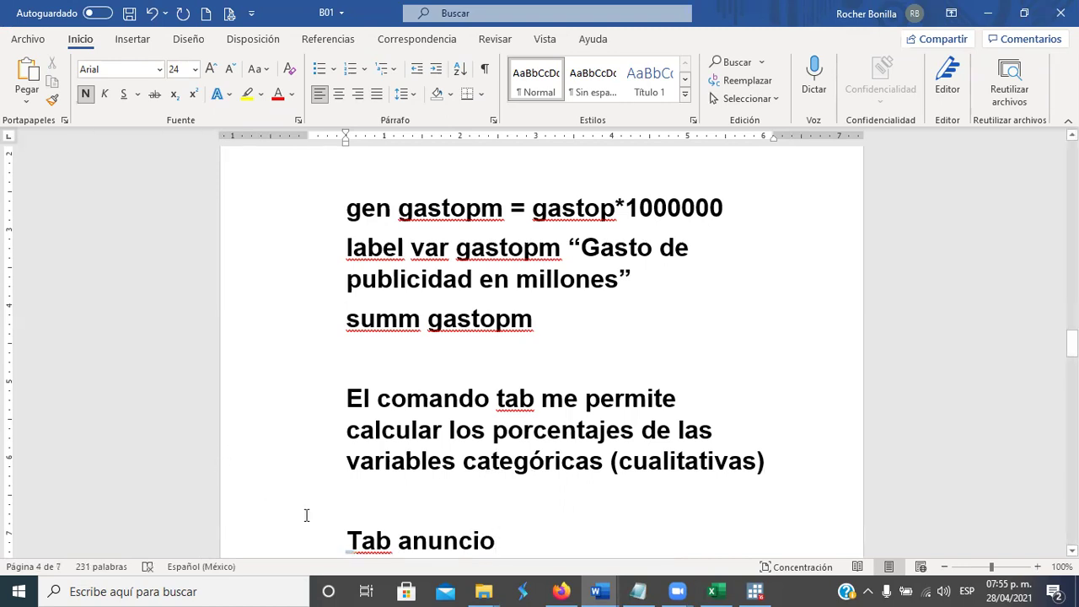
key("Home")
key("Right")
key("BackSpace")
type("t")
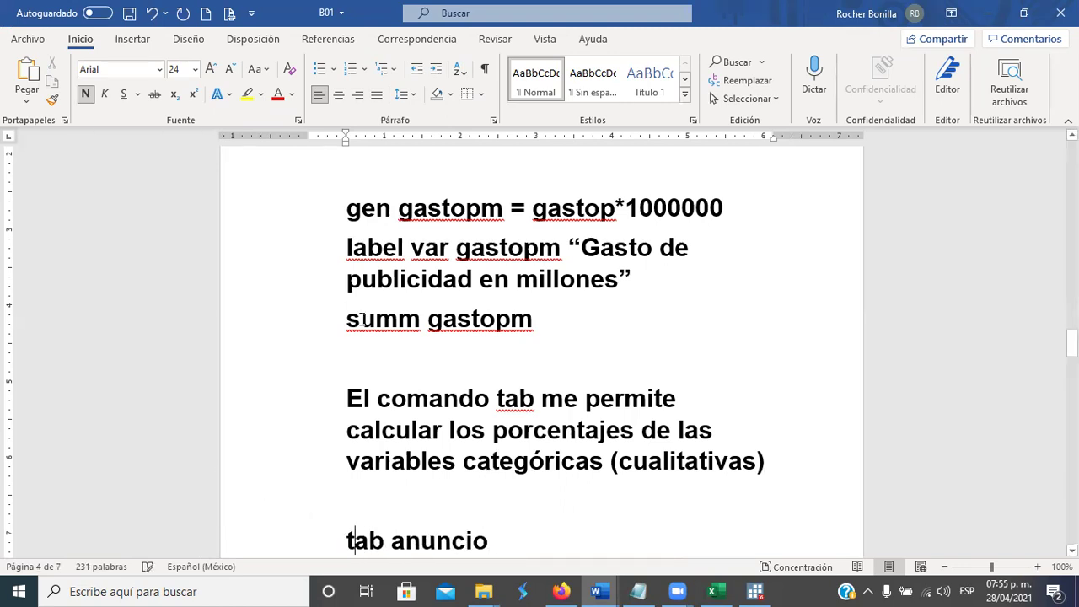
left_click(132, 13)
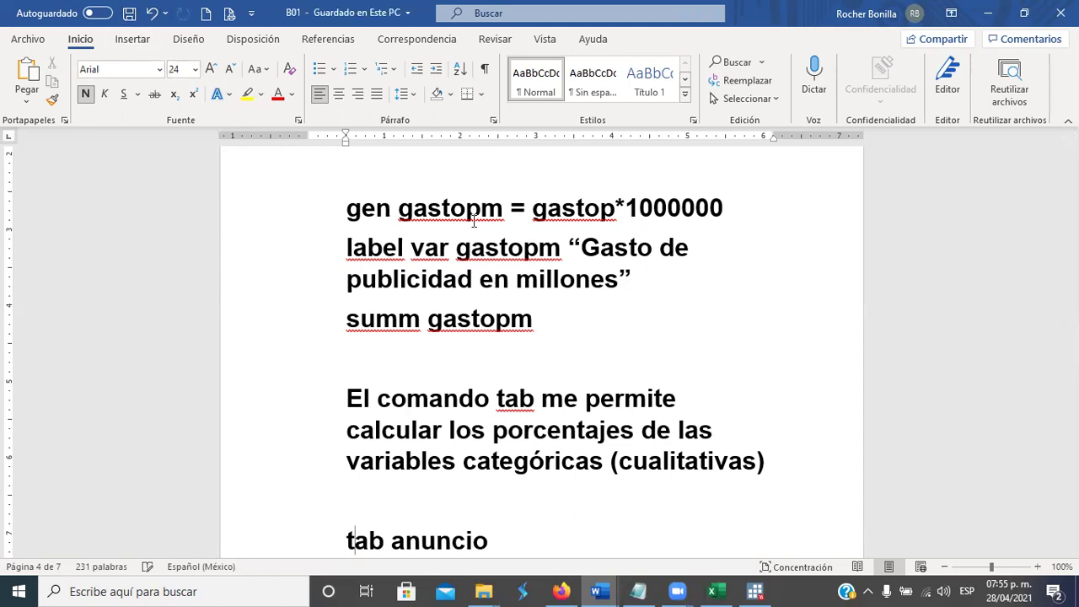
Switch to Stata and run tab anuncio to tabulate the TV advertisement variable.
scroll(539, 381, "down", 3)
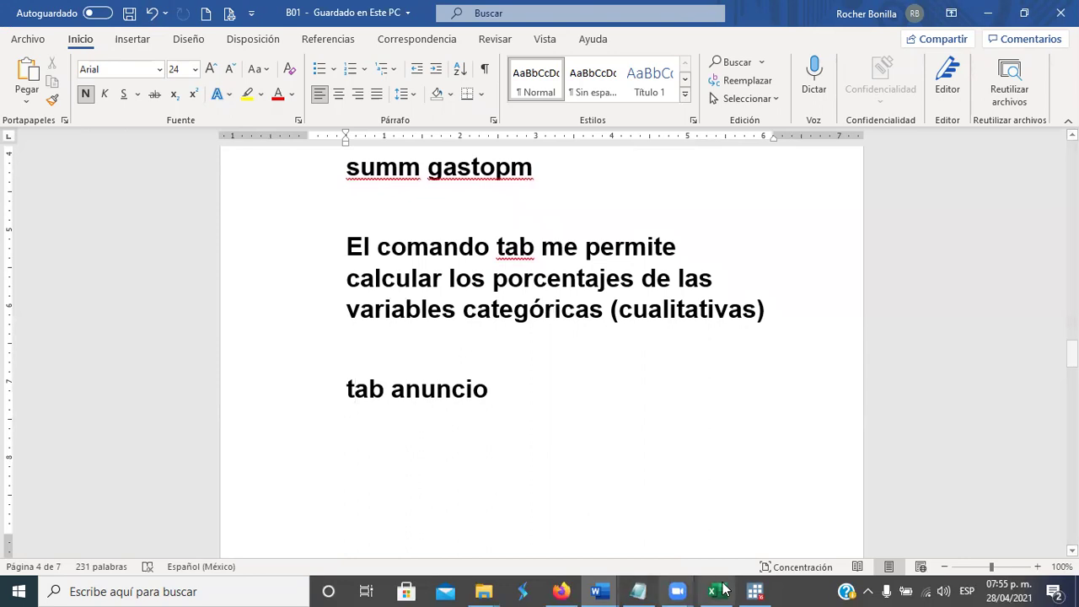
left_click(755, 591)
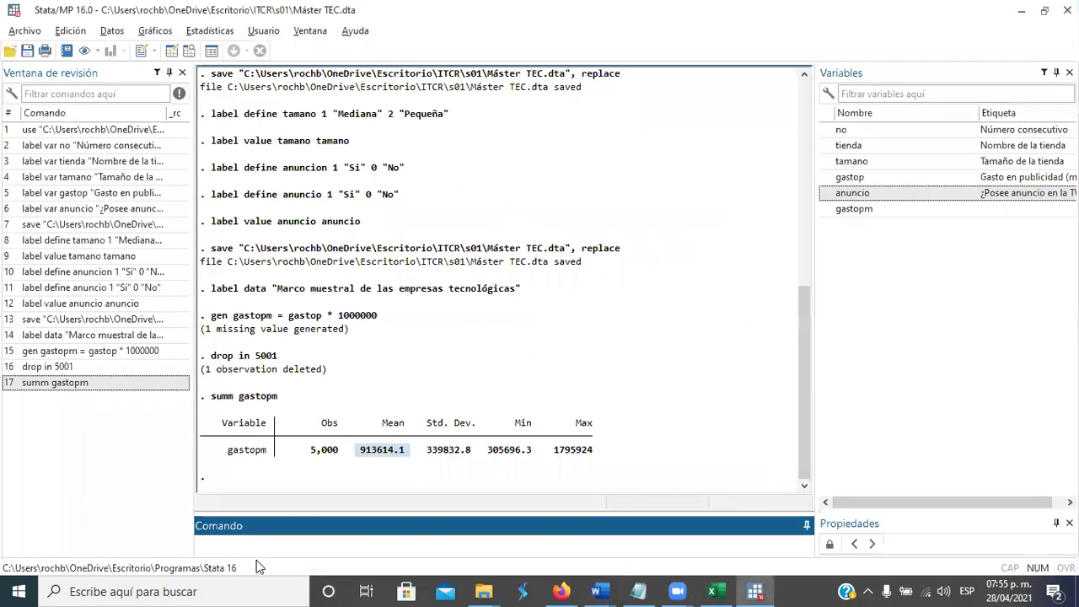
type("tab anuncio")
key("Return")
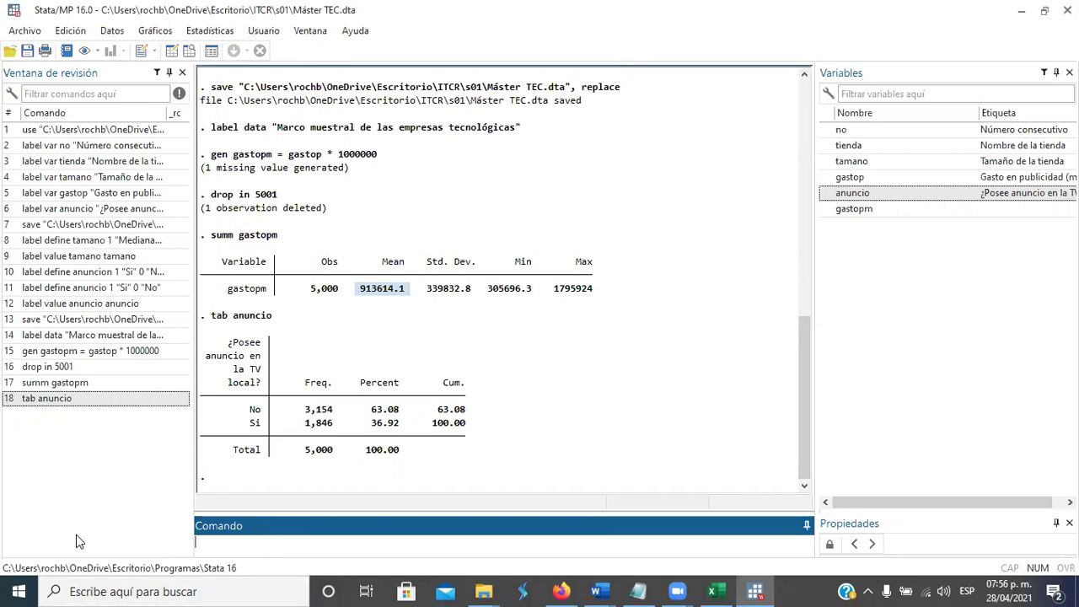
Examine the No and Si rows of the anuncio frequency table, highlighting the Si percentage.
left_click(368, 433)
left_click_drag(368, 433, 401, 433)
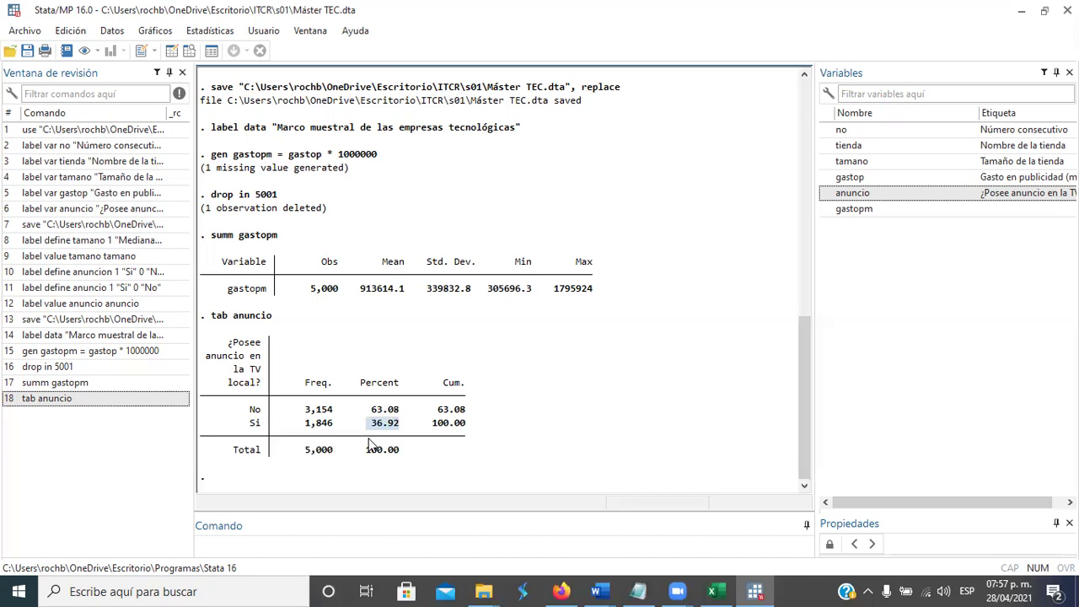
left_click(588, 588)
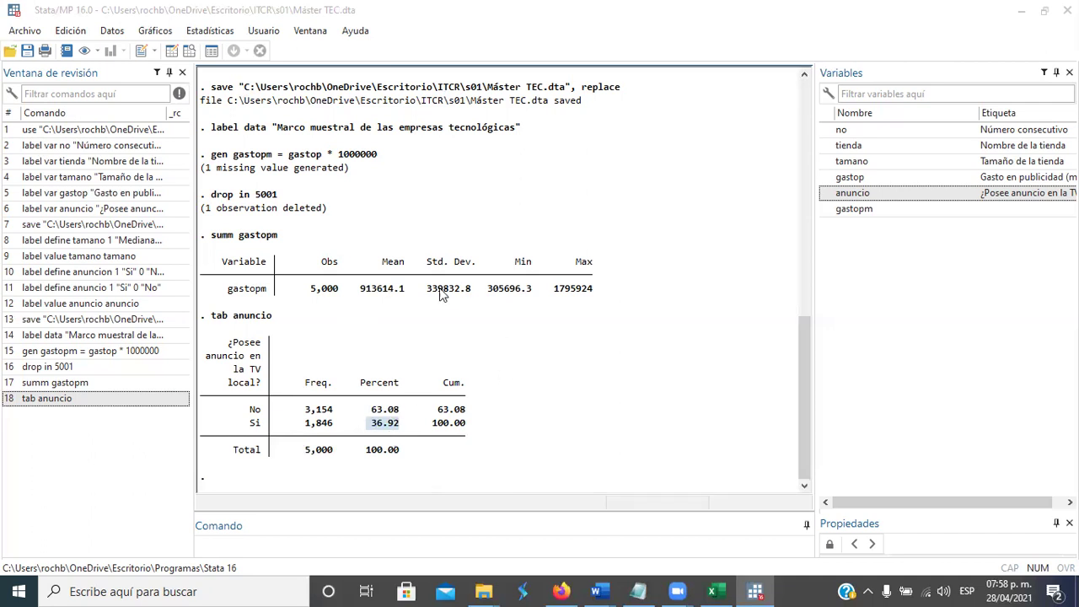
left_click_drag(240, 410, 471, 431)
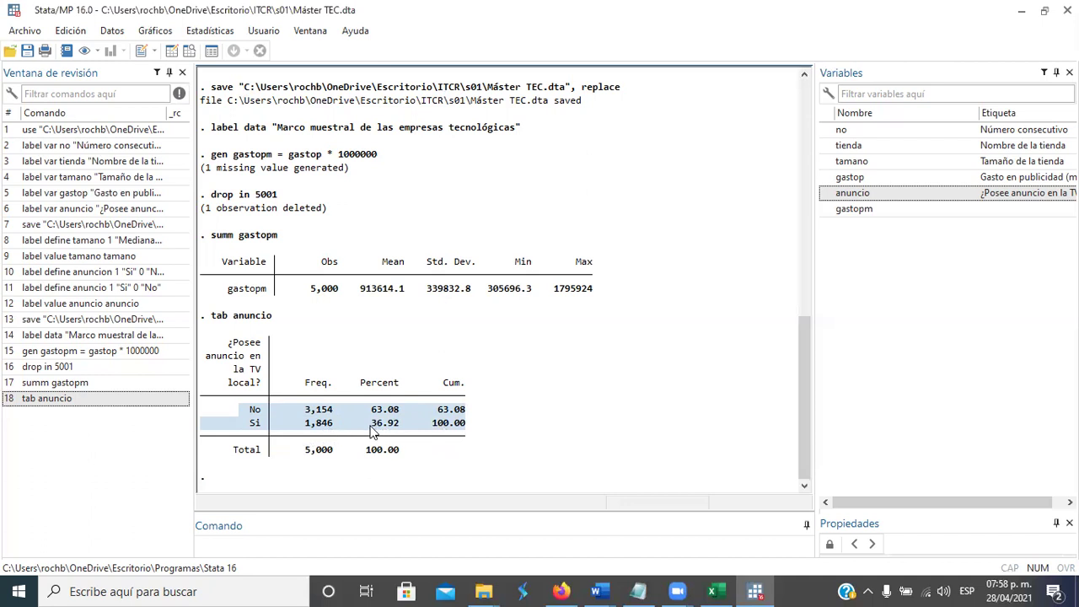
mouse_move(371, 428)
left_mouse_down()
mouse_move(400, 436)
mouse_move(404, 426)
mouse_move(372, 428)
left_mouse_up()
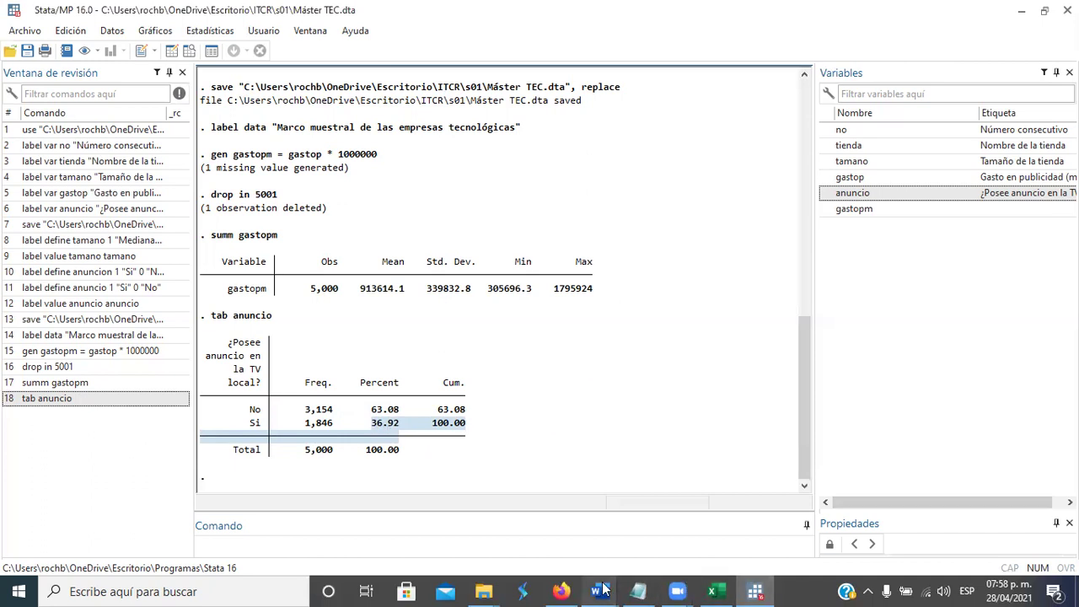
Switch to Guía 01 in Word and set the TOTAL Población under Anuncios en la TV to 5 000.
mouse_move(604, 589)
left_click(844, 527)
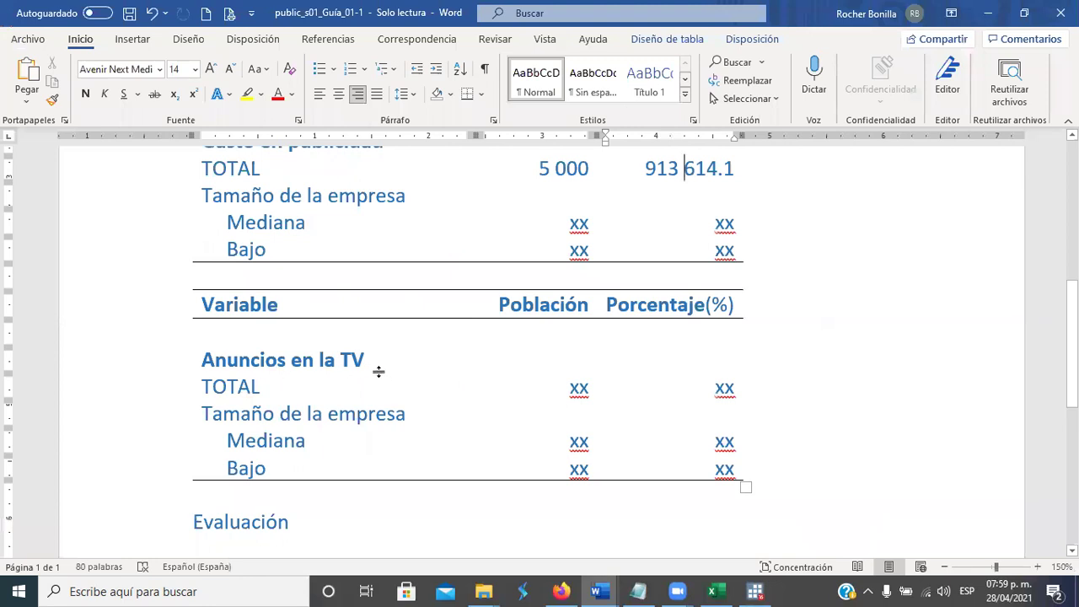
double_click(578, 389)
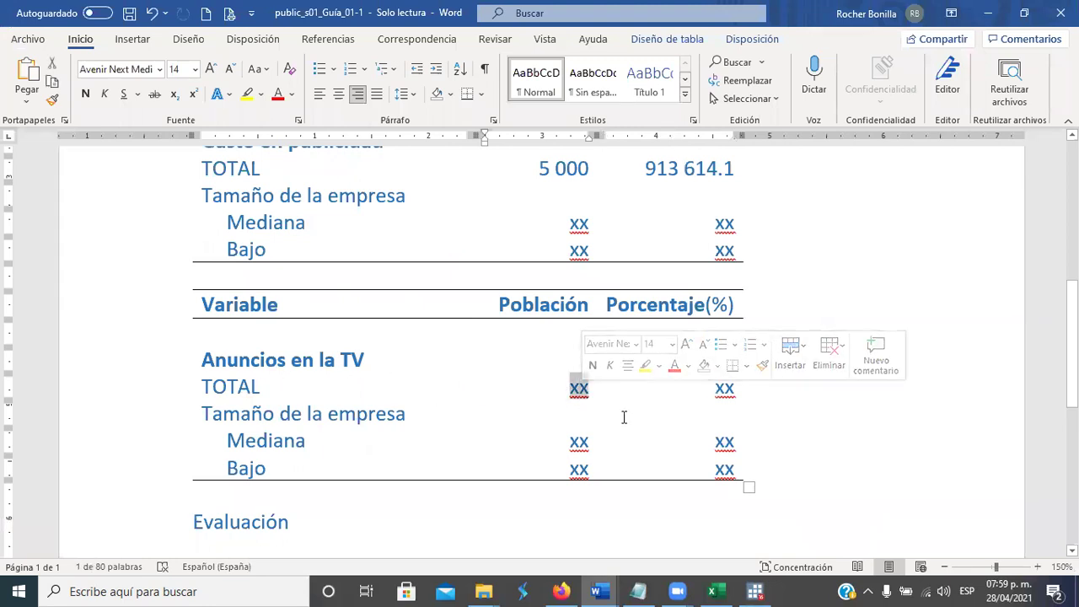
type("5000")
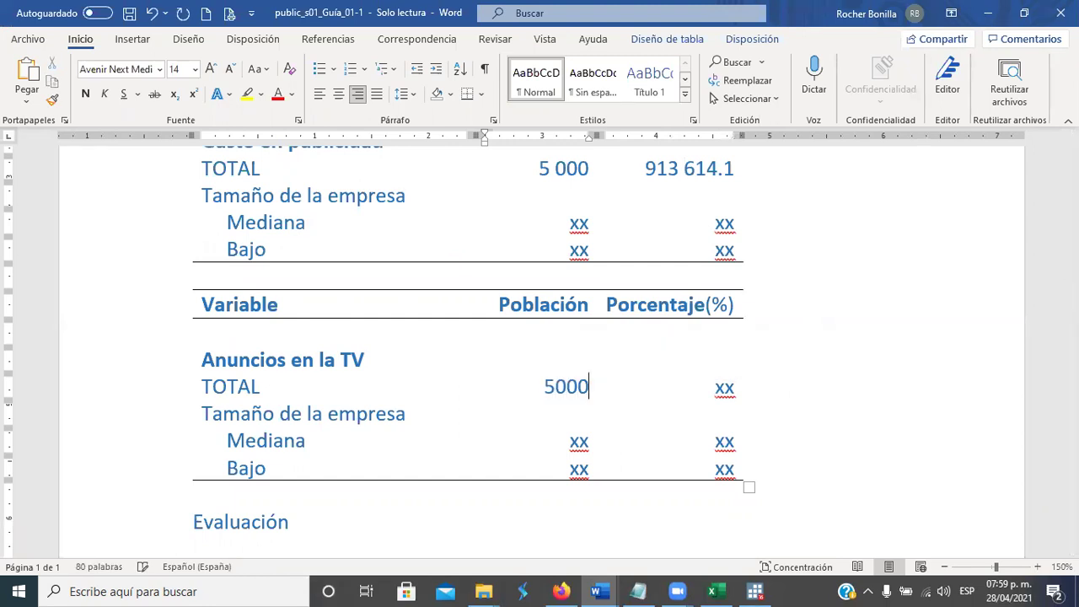
key("Left")
key("Left")
key("Left")
key("Left")
key("Right")
key("Right")
key("Right")
key("Right")
key("Right")
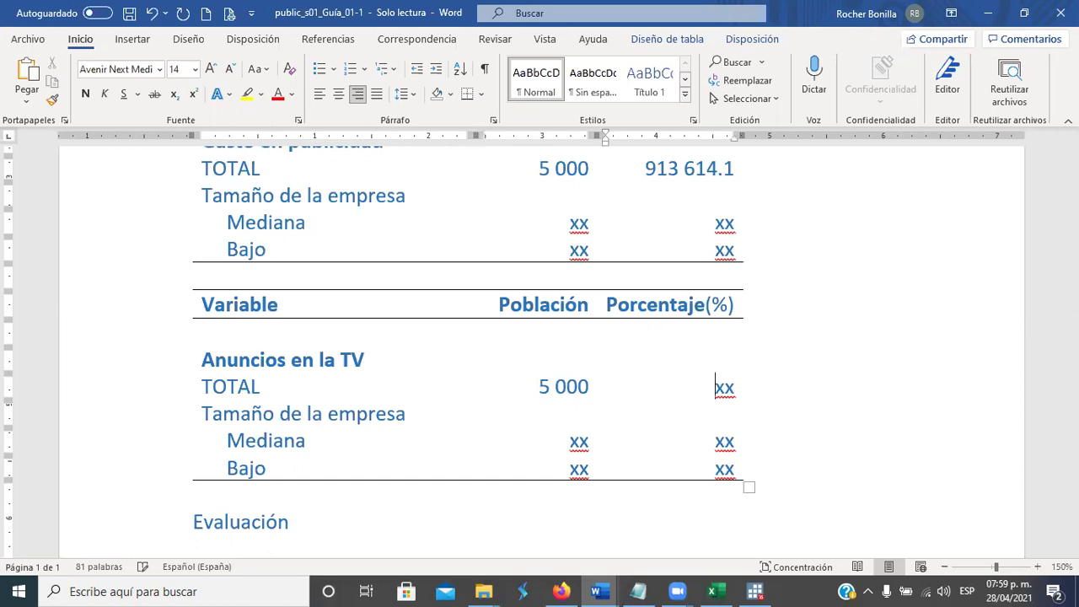
Check the Si percentage in Stata and enter 36.92% as the TOTAL Porcentaje under Anuncios en la TV.
key("shift+Right")
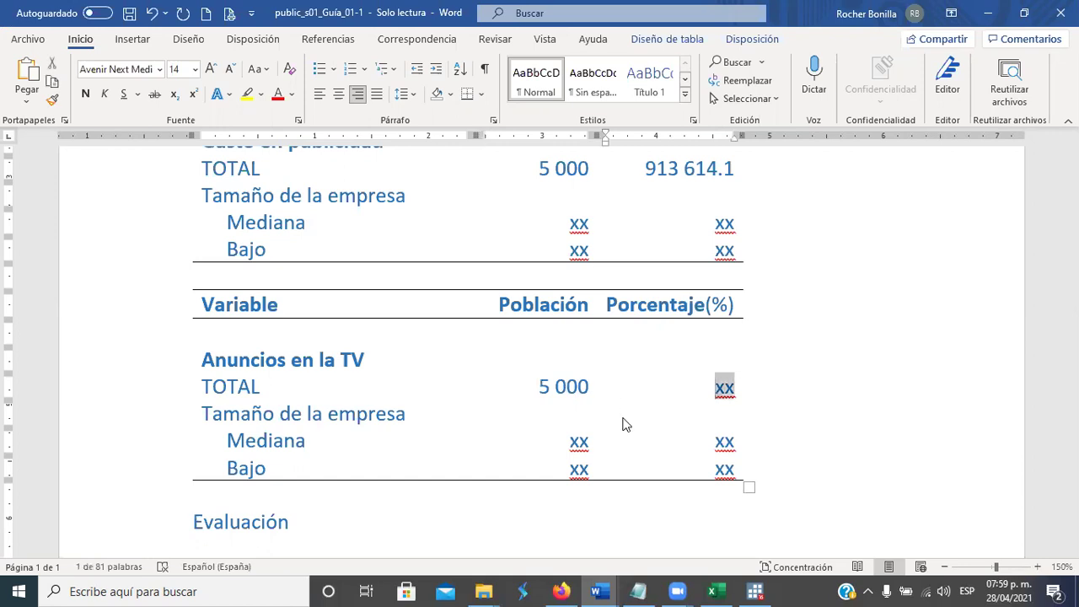
key("alt+Tab")
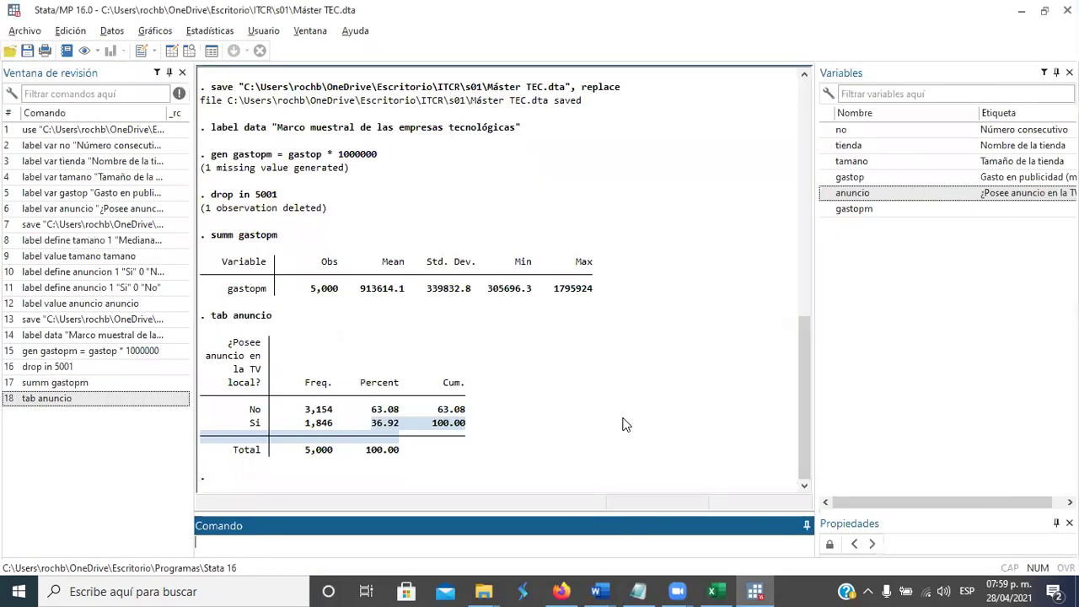
key("alt+Tab")
type("36.92")
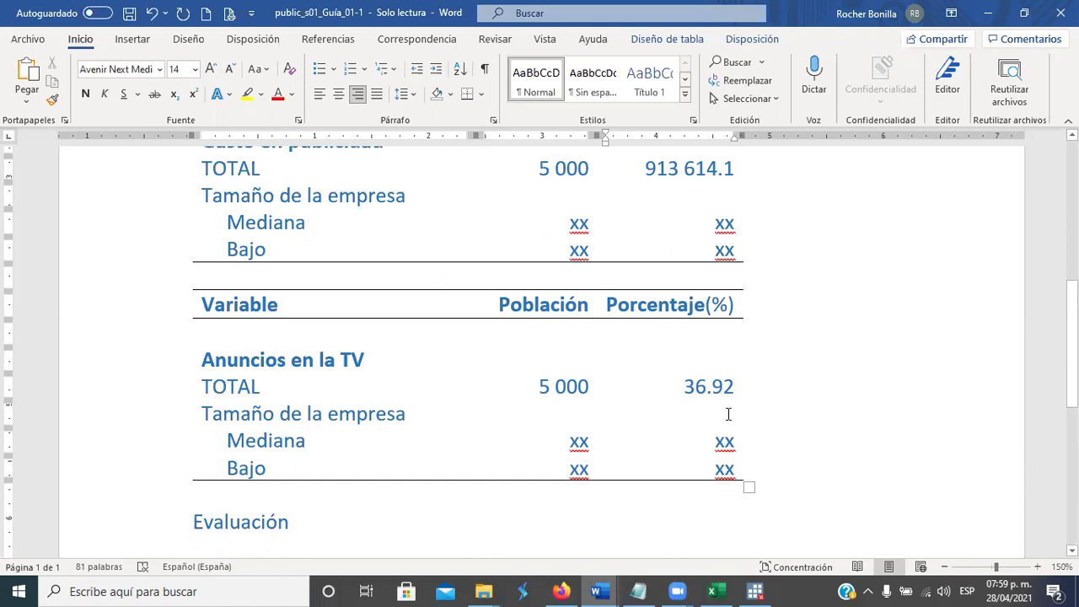
type("%")
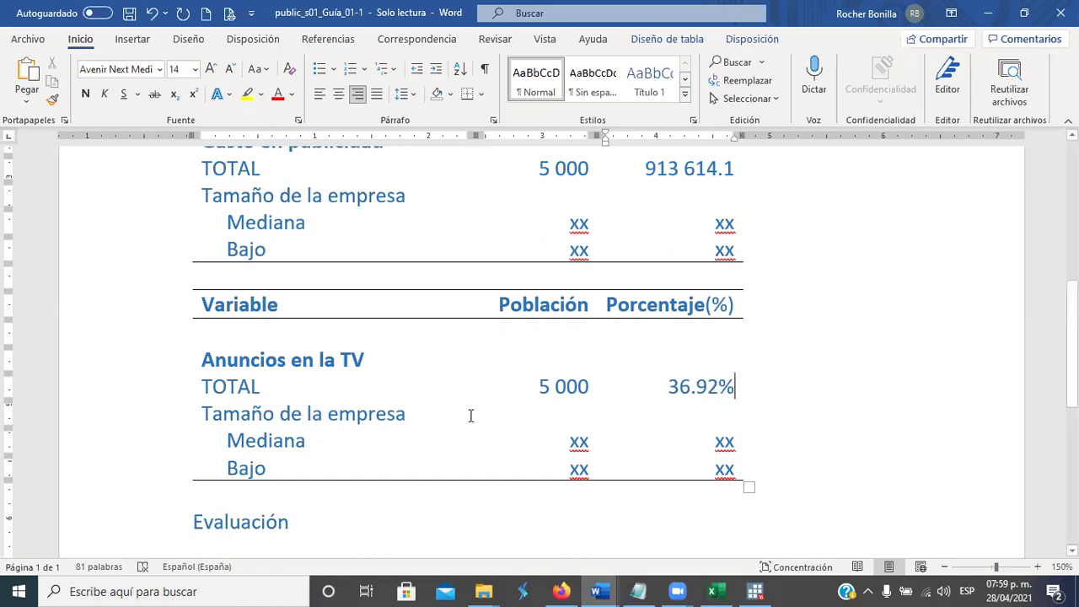
Review the Mediana and Bajo rows of Guía 01 and the stratified analysis notes in B01, and return to Guía 01.
scroll(545, 359, "up", 3)
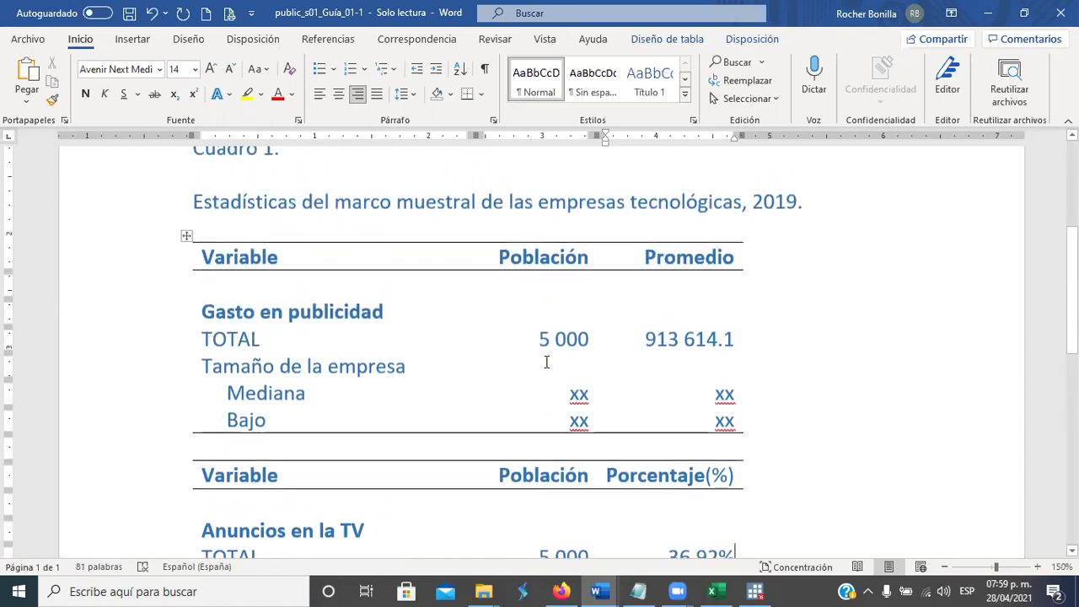
scroll(546, 364, "down", 1)
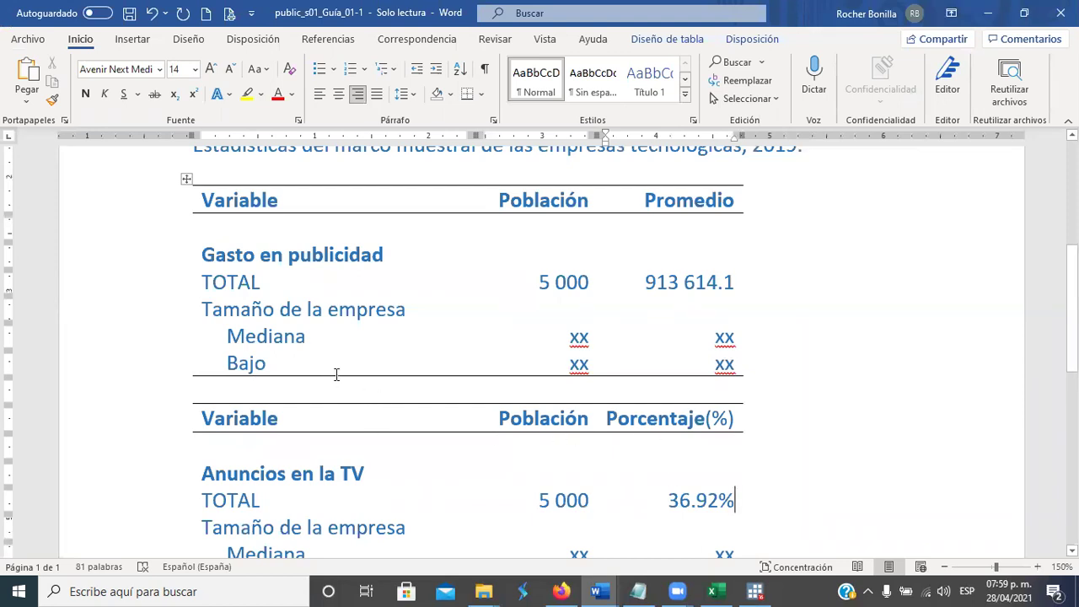
scroll(322, 347, "up", 1)
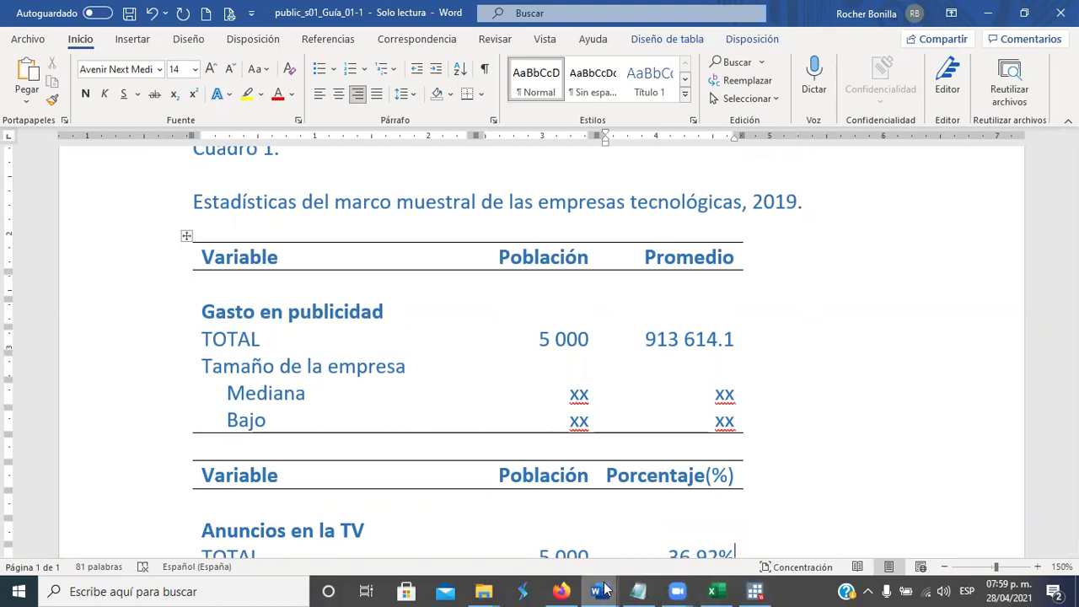
mouse_move(605, 590)
left_click(723, 533)
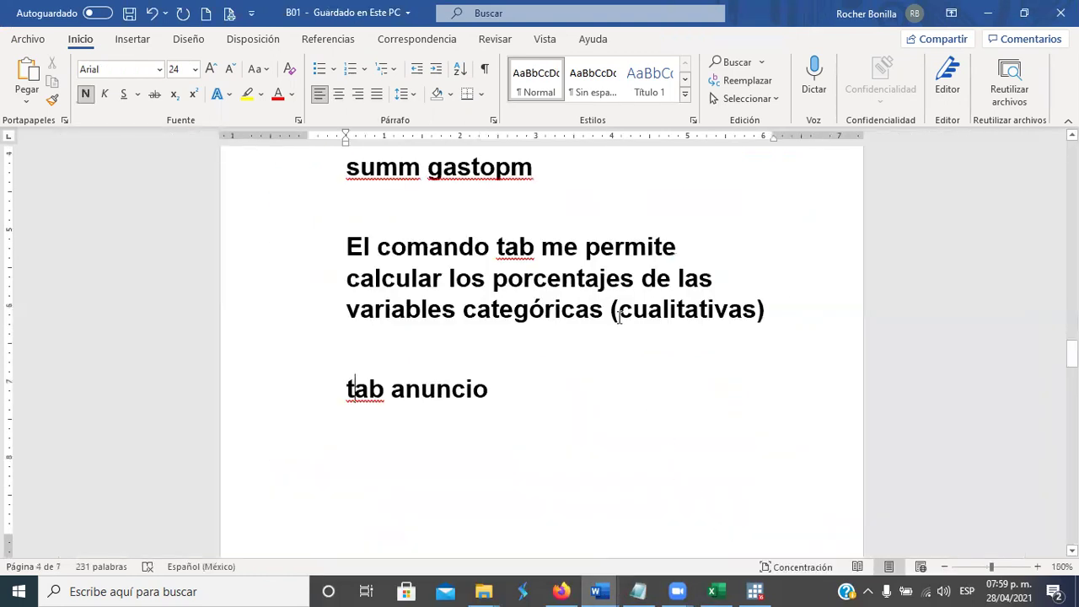
scroll(618, 320, "down", 6)
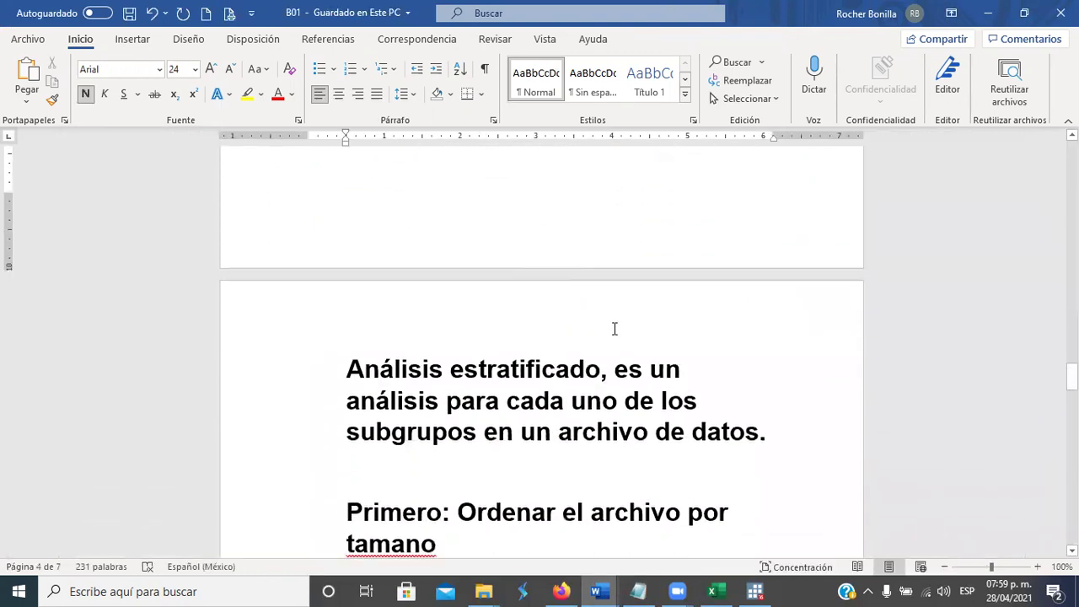
scroll(615, 329, "down", 1)
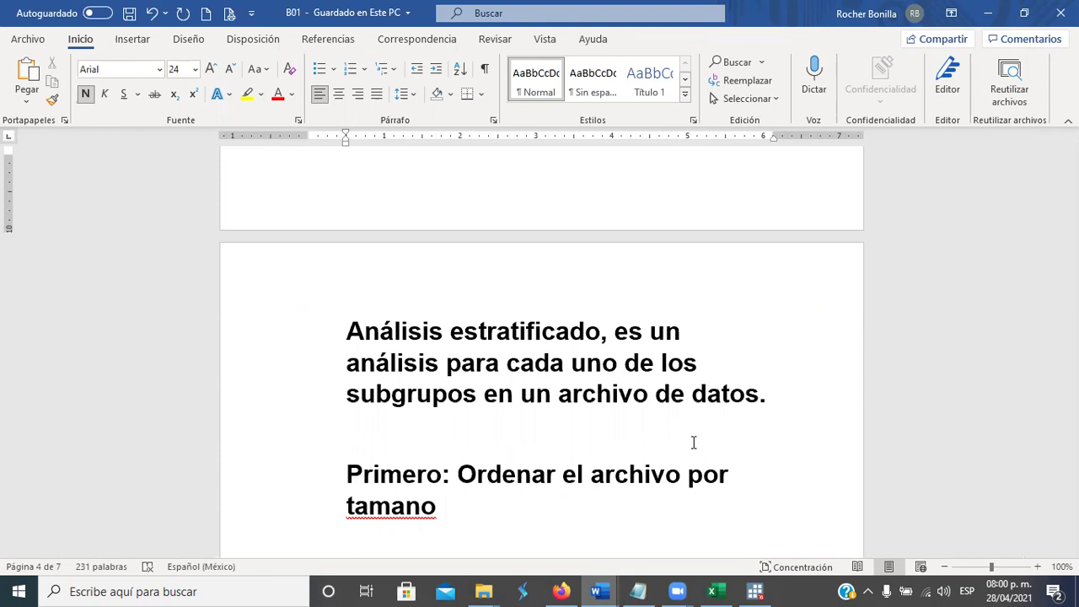
key("alt+Tab")
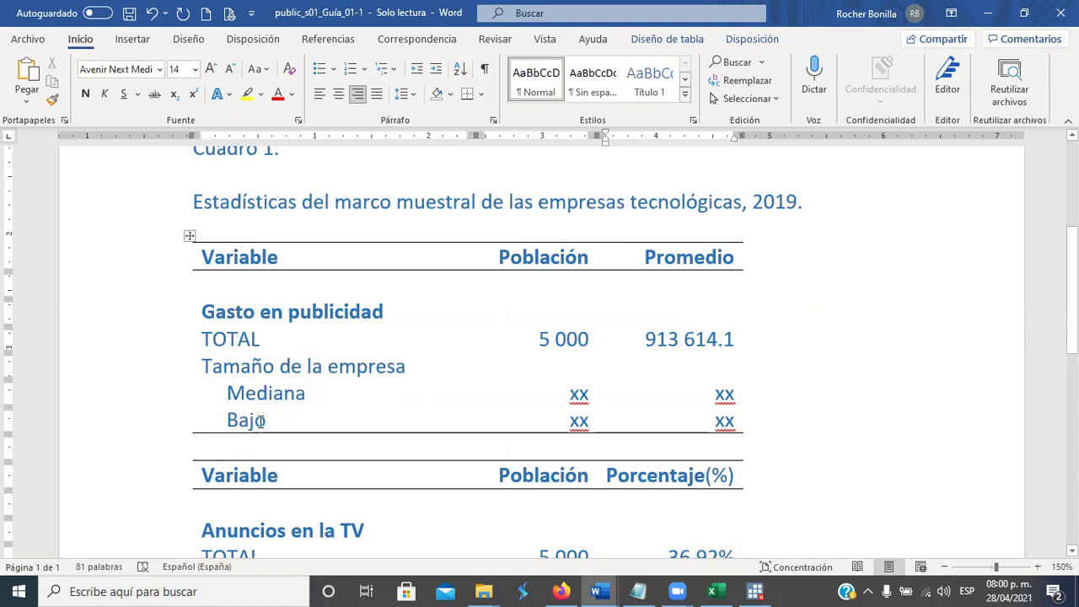
Rename the Bajo rows to Pequeña under both Gasto en publicidad and Anuncios en la TV in Guía 01.
double_click(261, 420)
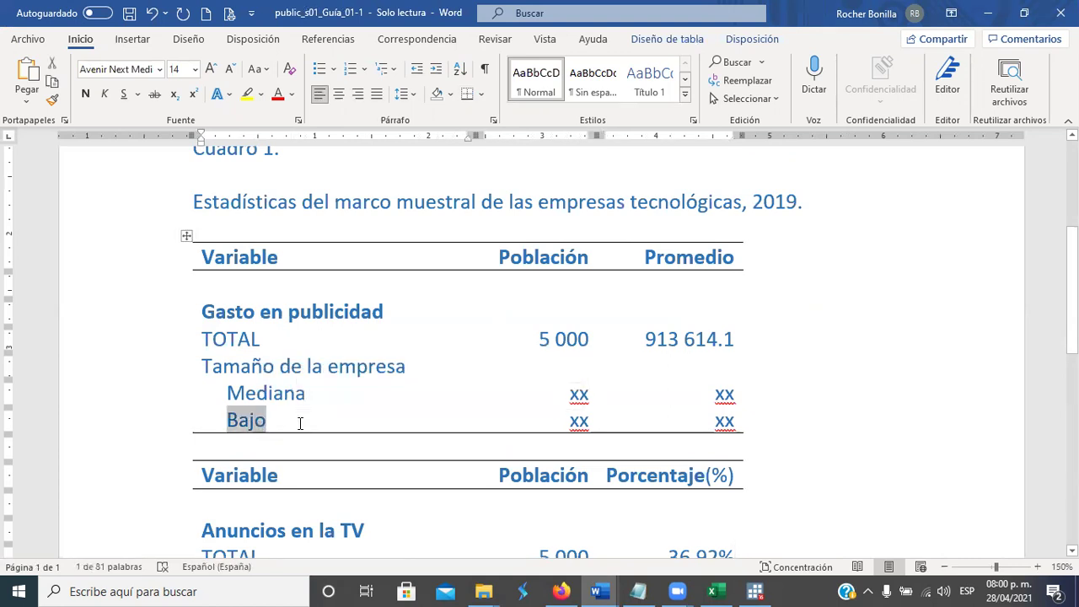
type("Peque")
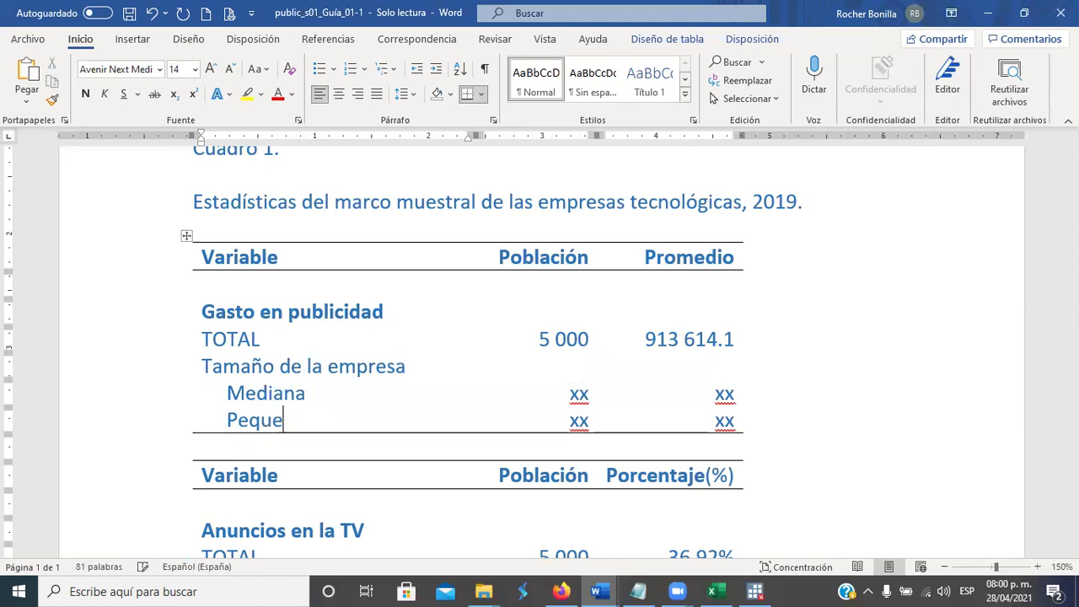
type("ño")
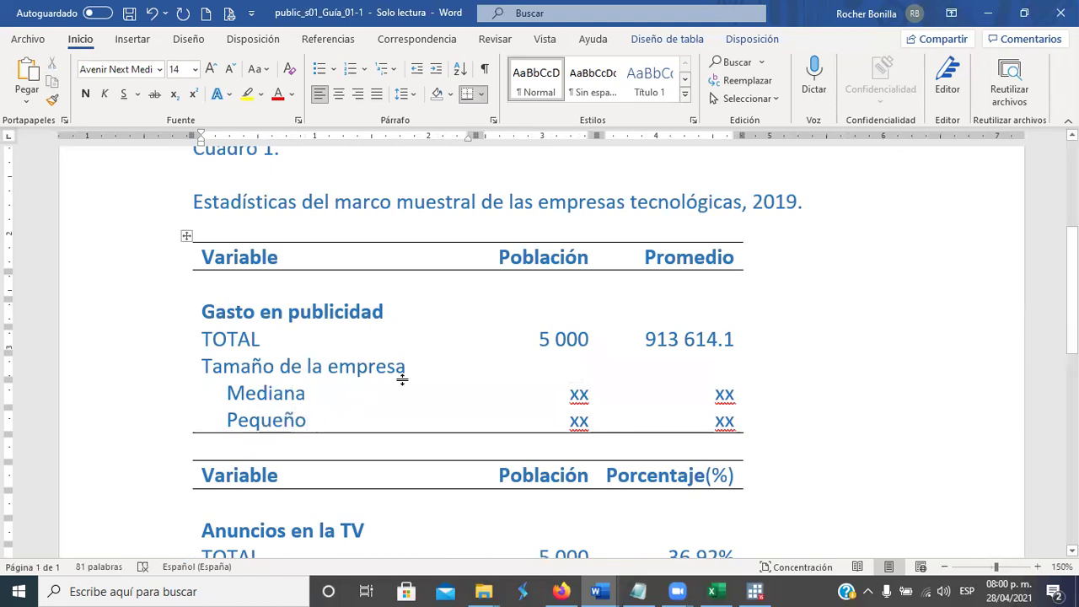
scroll(402, 379, "down", 4)
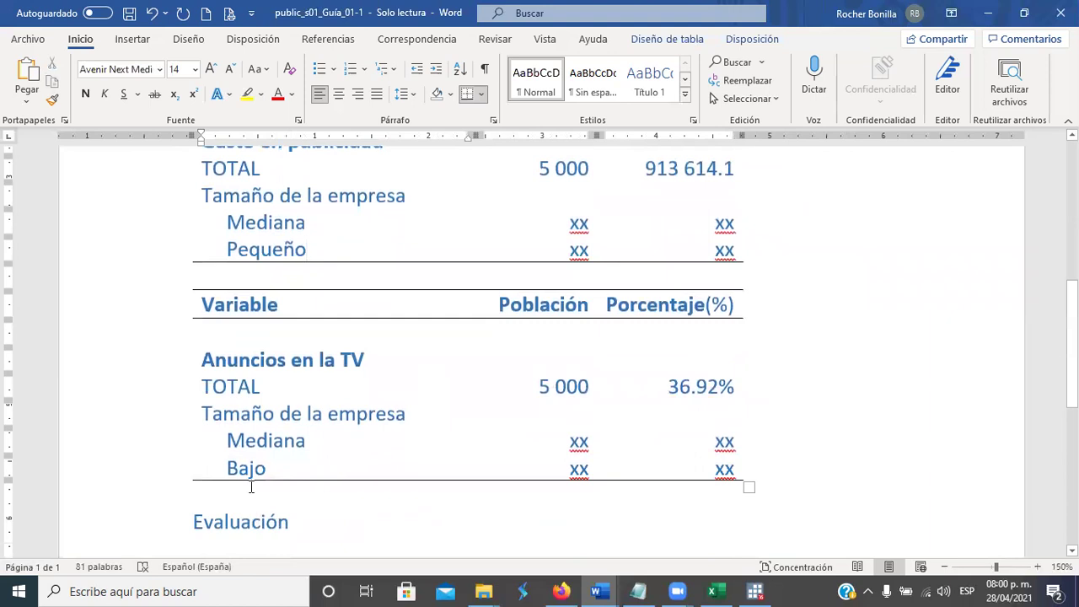
double_click(257, 468)
type("P")
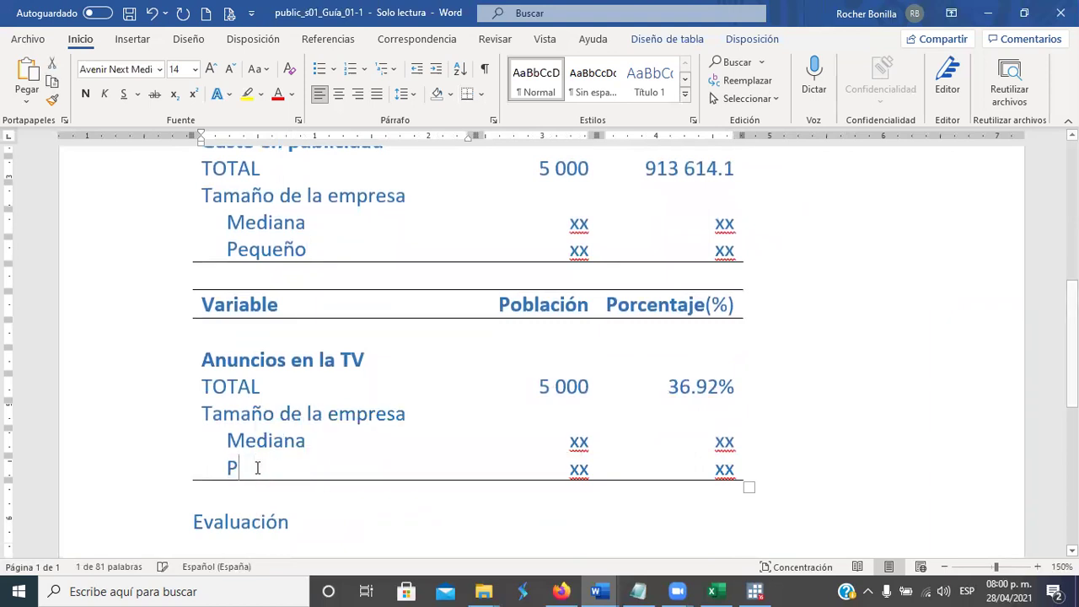
type("equeña")
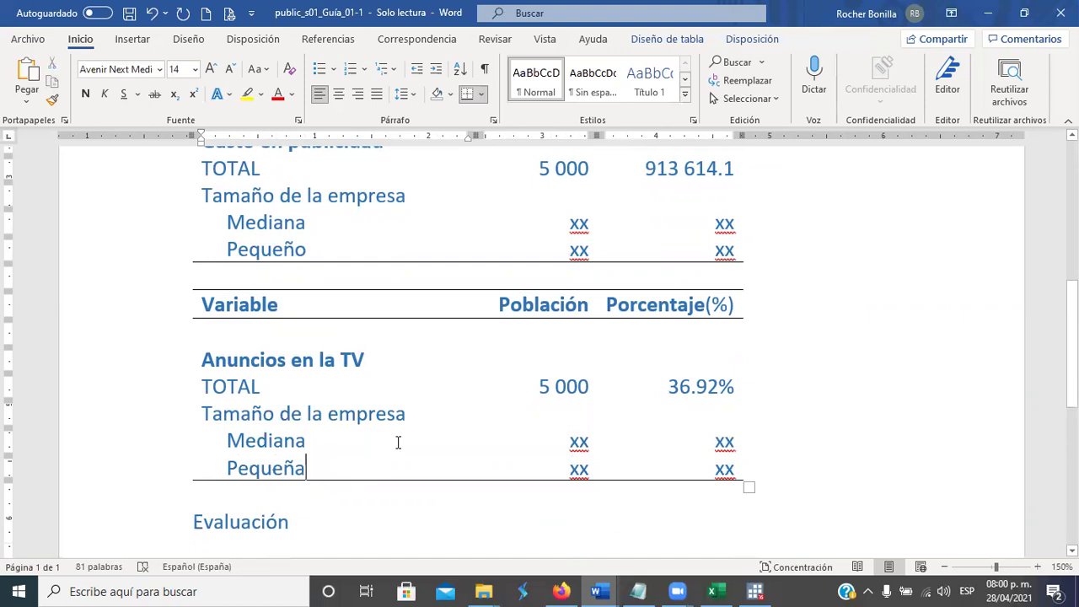
left_click_drag(296, 252, 302, 255)
type("a")
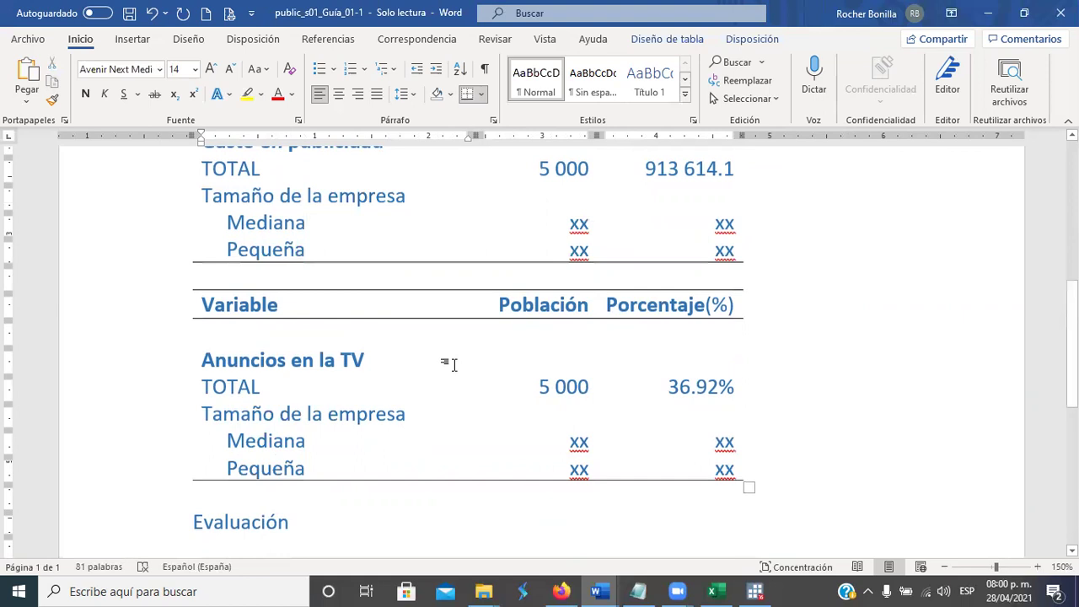
Switch to the B01 notes and examine the stratified analysis commands for sorting by tamano and summarizing gastopm by group.
scroll(454, 364, "up", 3)
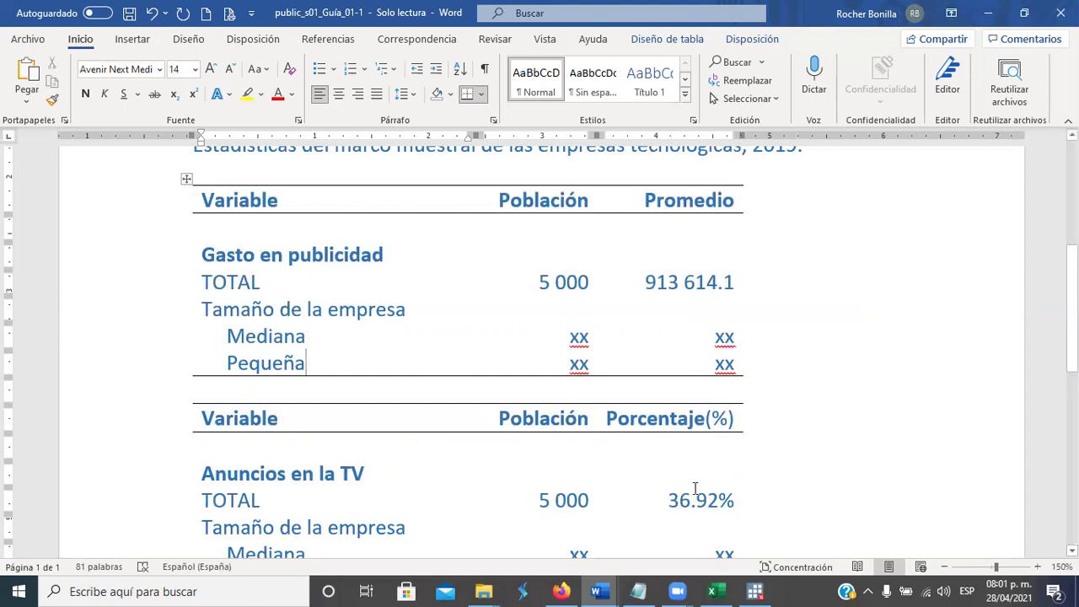
key("alt+Tab")
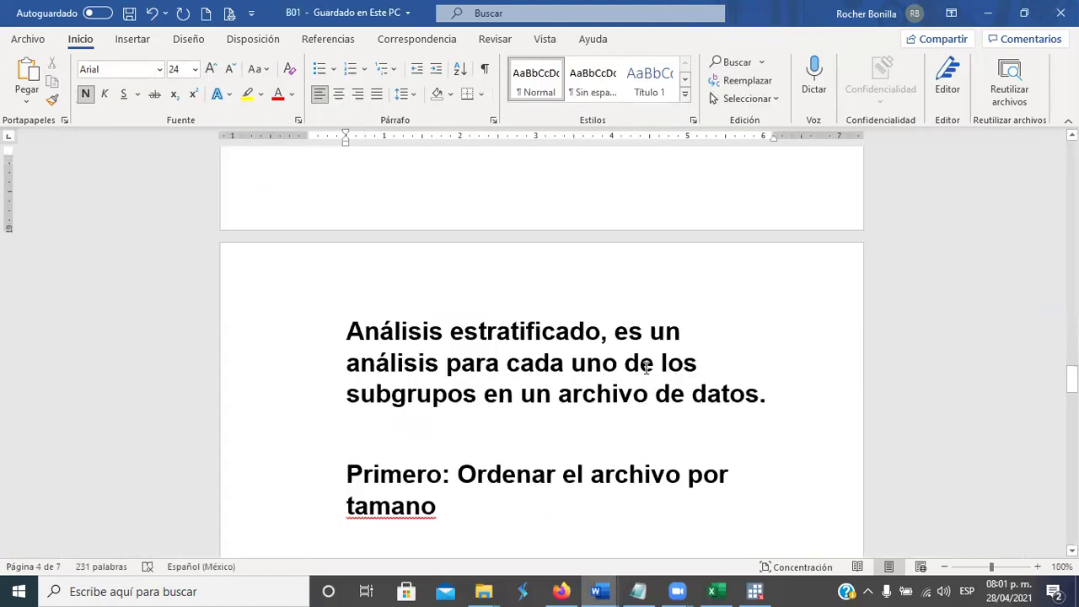
scroll(646, 367, "down", 2)
scroll(645, 377, "down", 2)
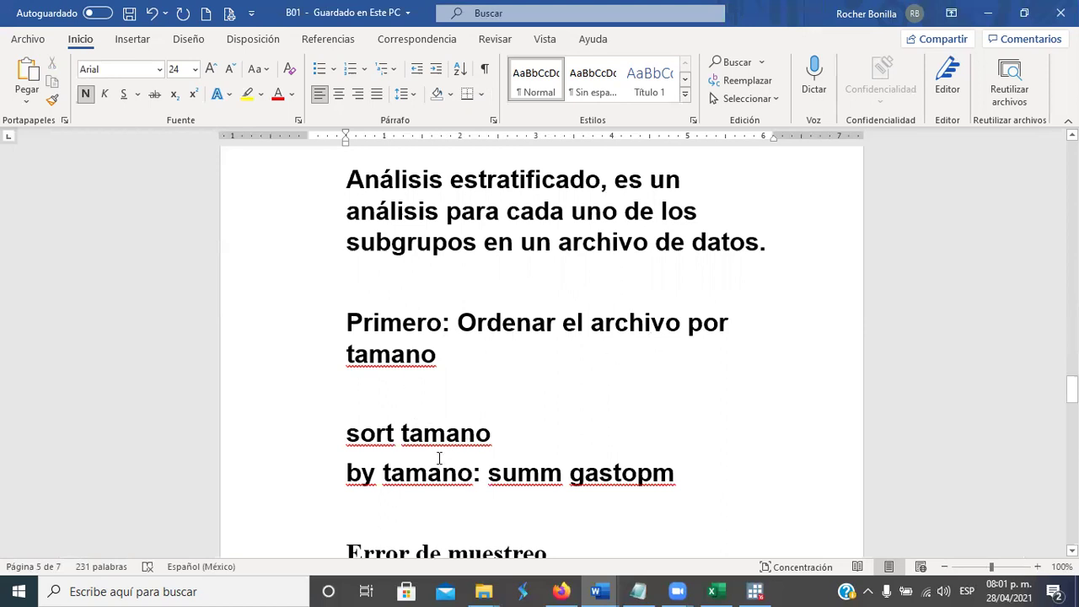
scroll(405, 468, "down", 1)
left_click_drag(347, 440, 466, 444)
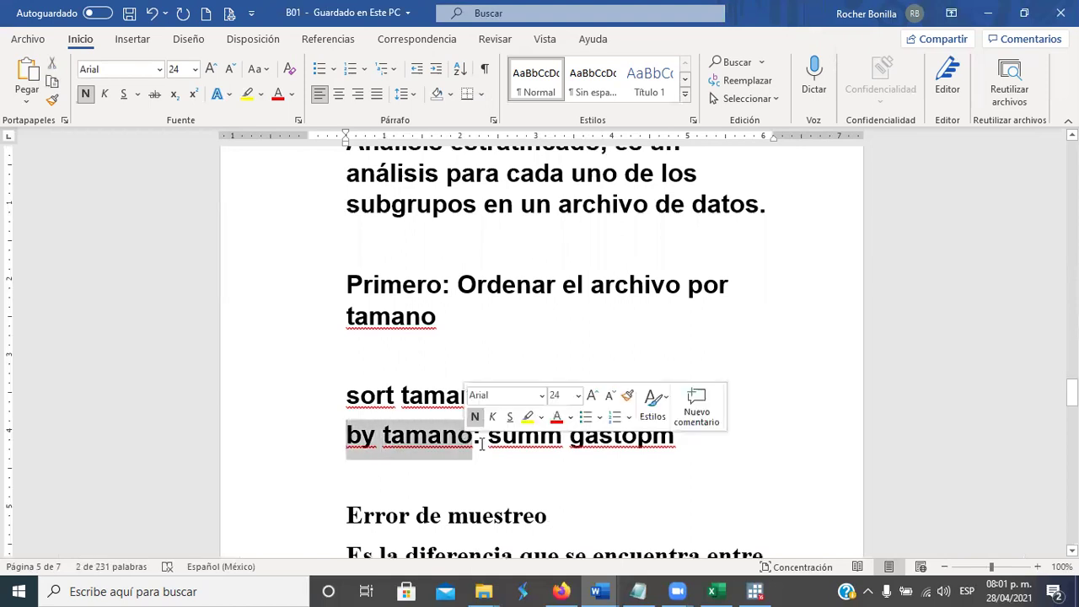
left_click(482, 437)
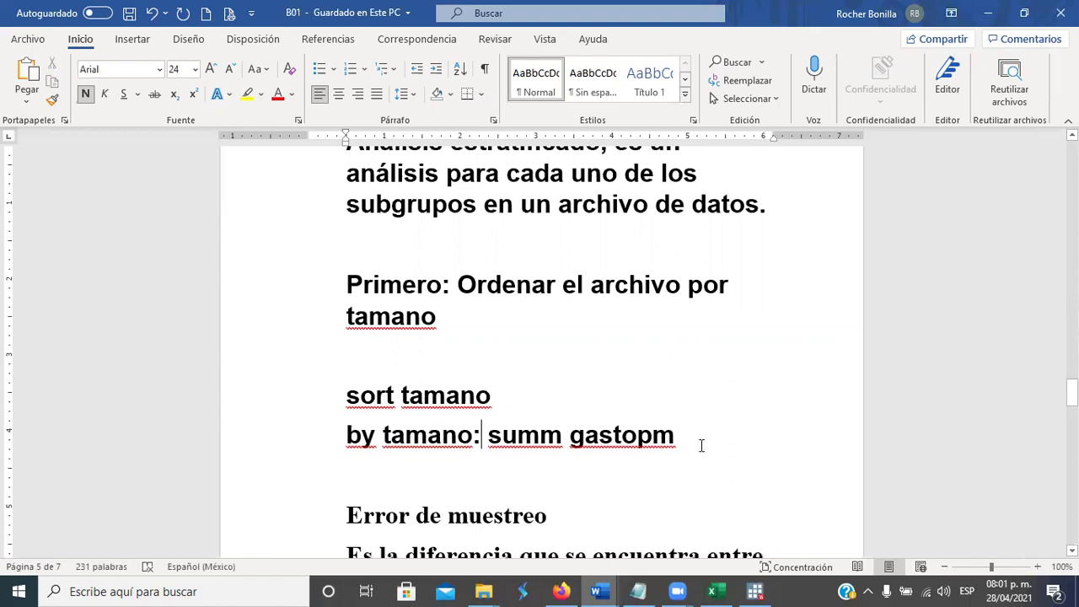
scroll(629, 419, "down", 1)
scroll(629, 419, "up", 3)
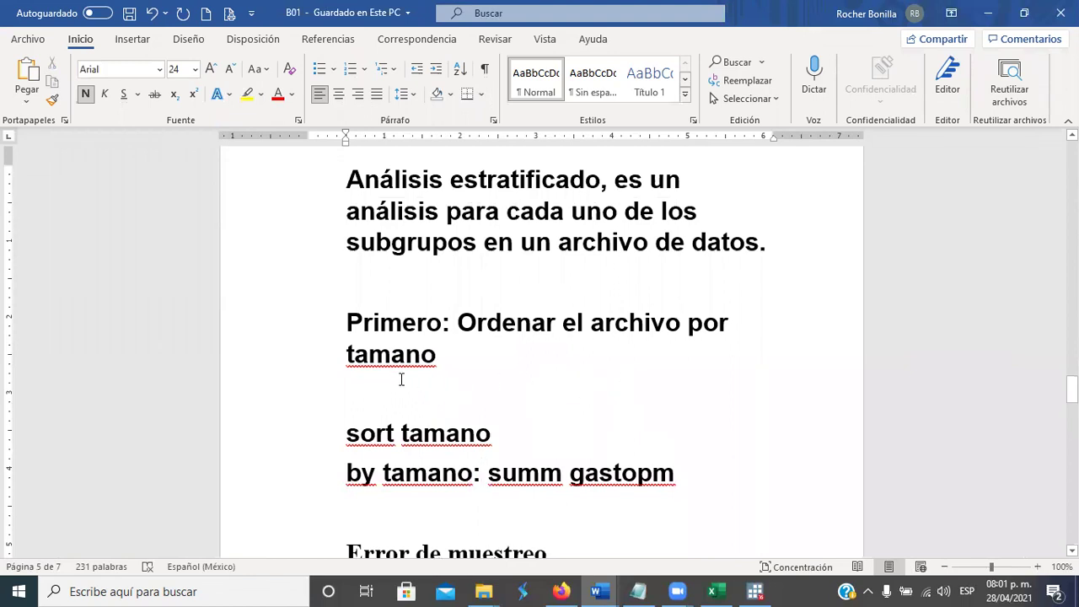
Switch to Stata and sort the dataset by tamano.
key("alt+Tab")
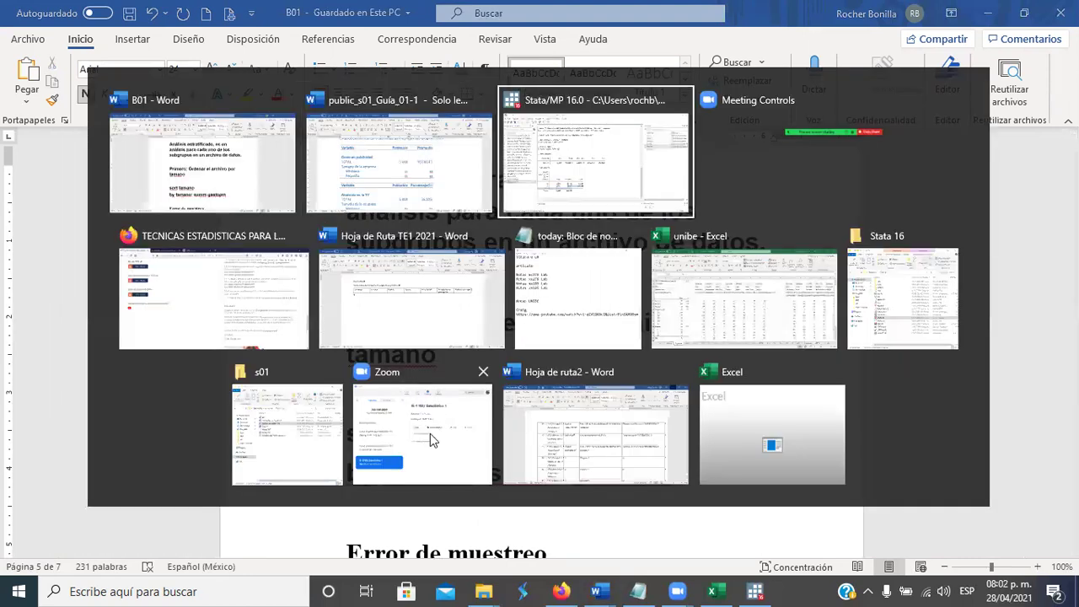
left_click(269, 548)
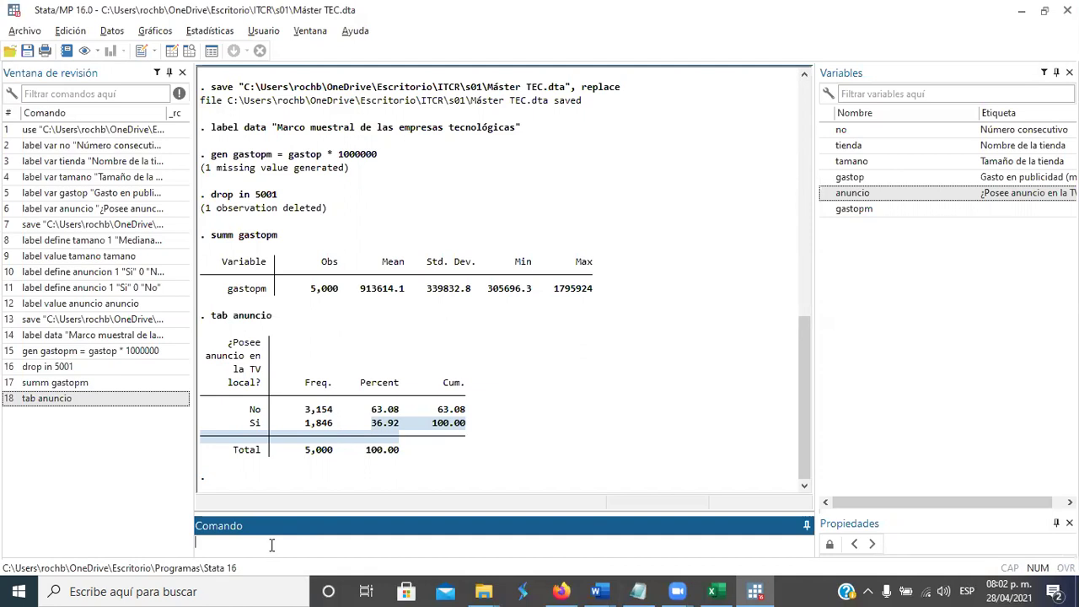
type("sort tamano")
key("Return")
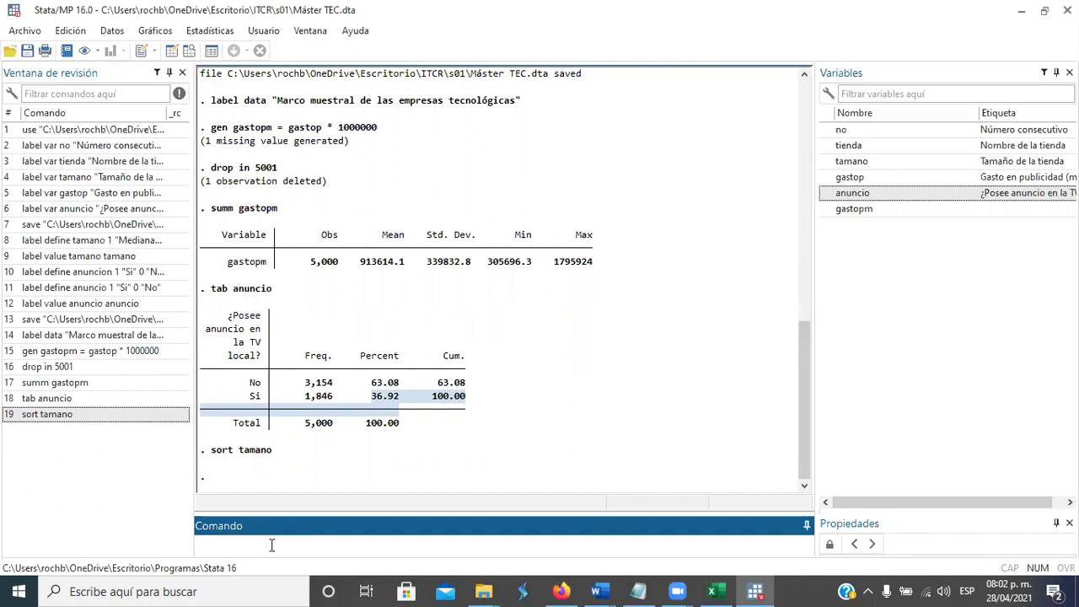
Check the by-group syntax in the B01 notes and run by tamano: summ gastopm in Stata.
key("alt+Tab")
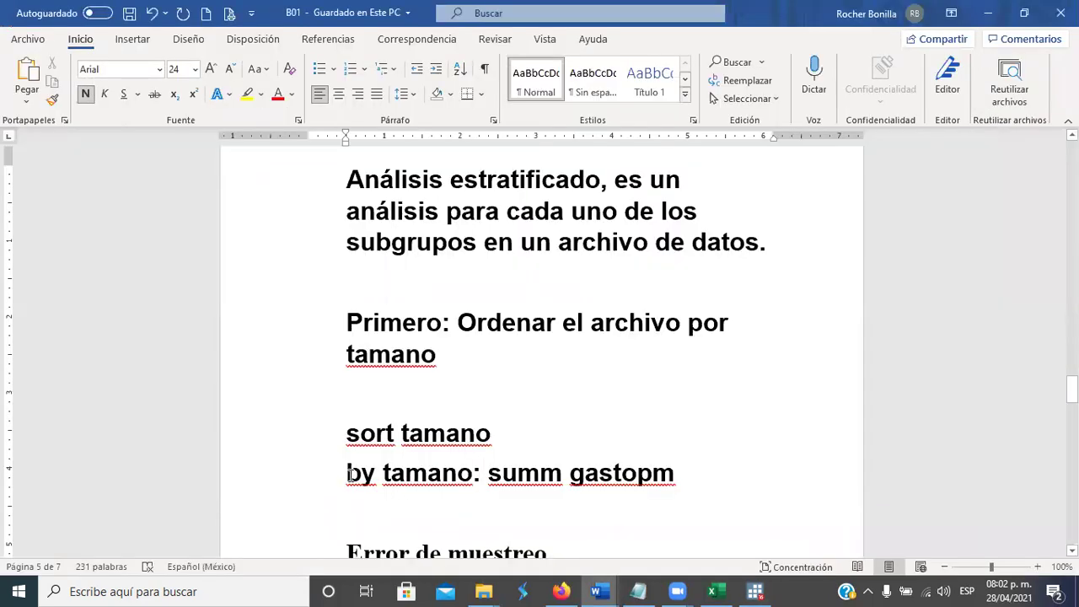
left_click_drag(342, 474, 451, 478)
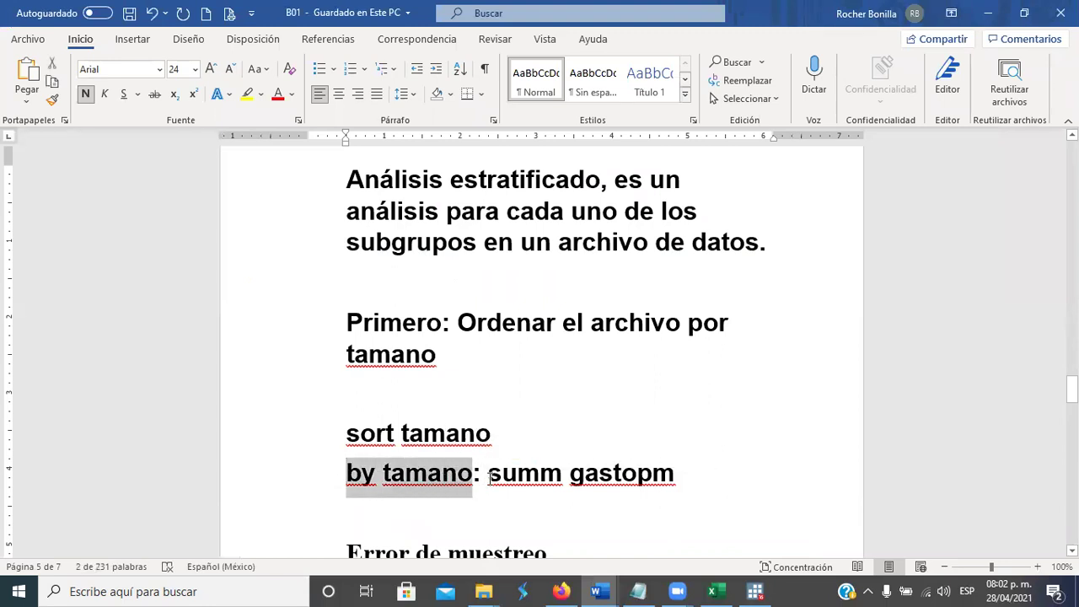
left_click(488, 479)
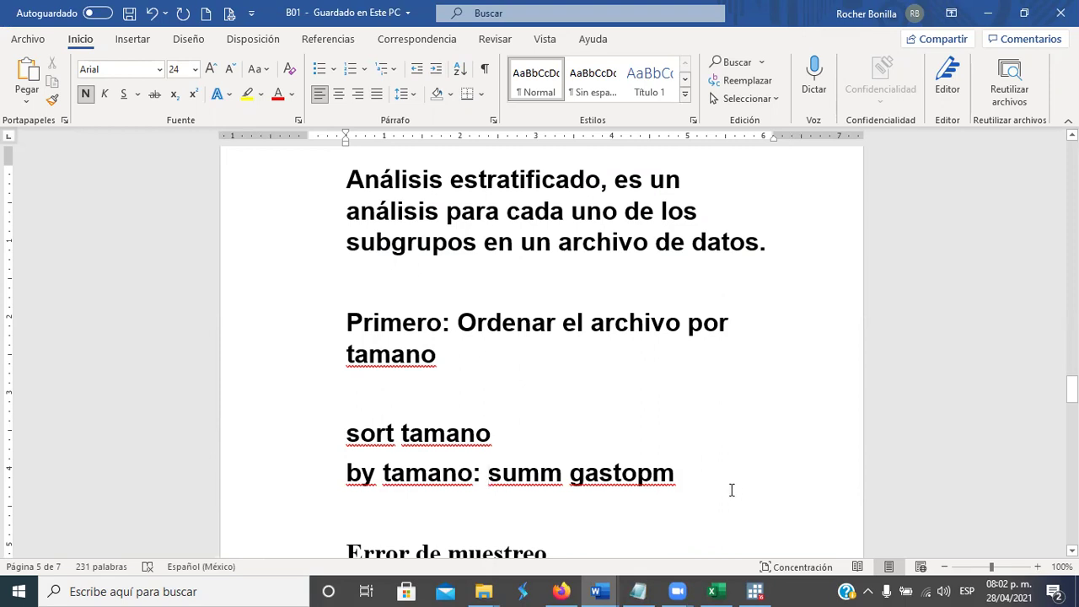
key("alt+Tab")
type("b")
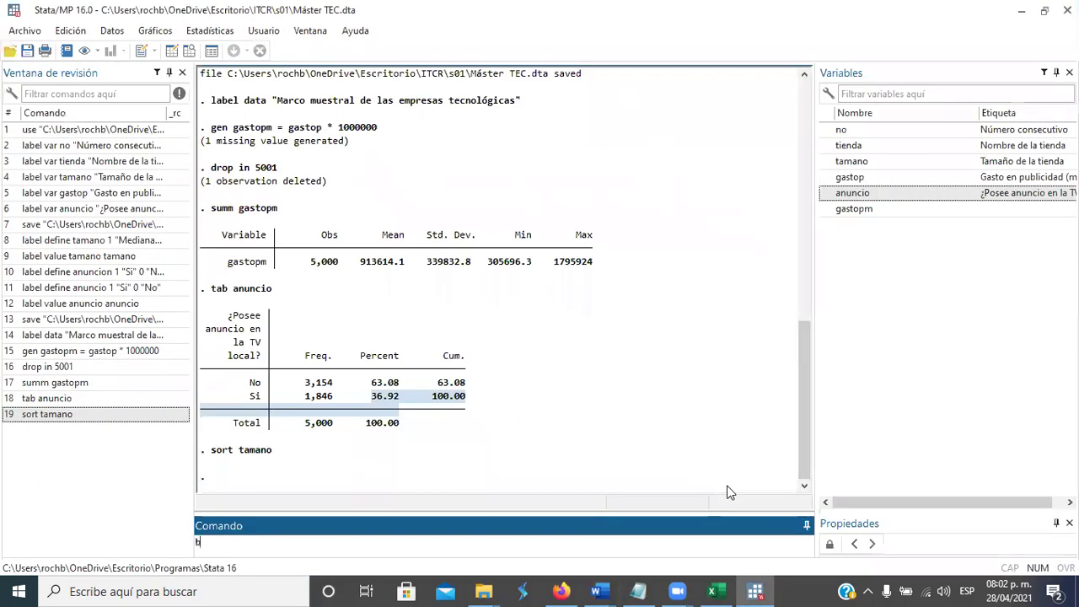
type("y tamano: summ gastopm")
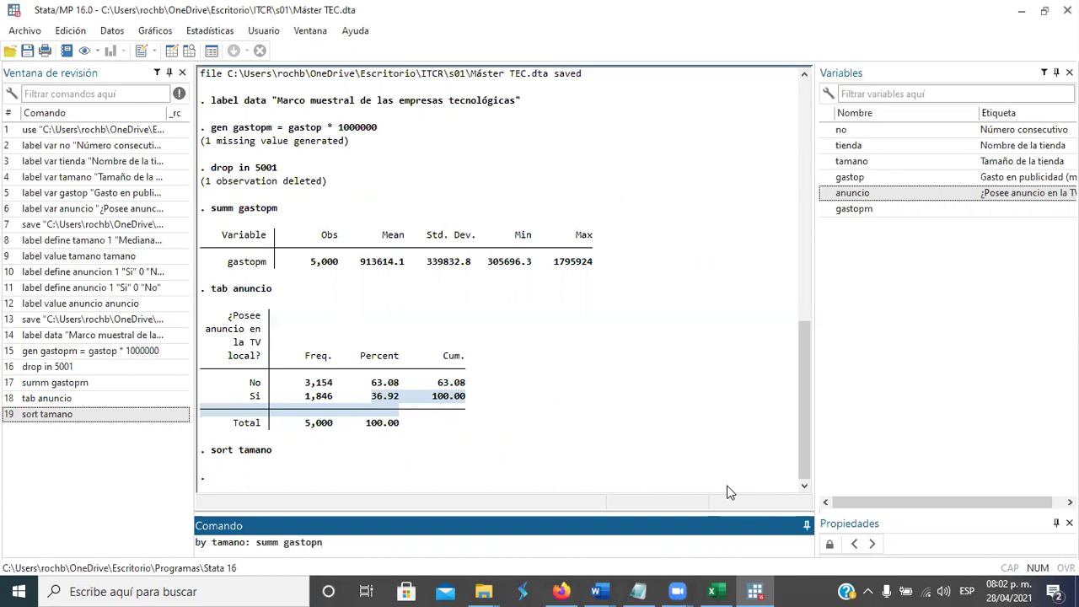
key("Return")
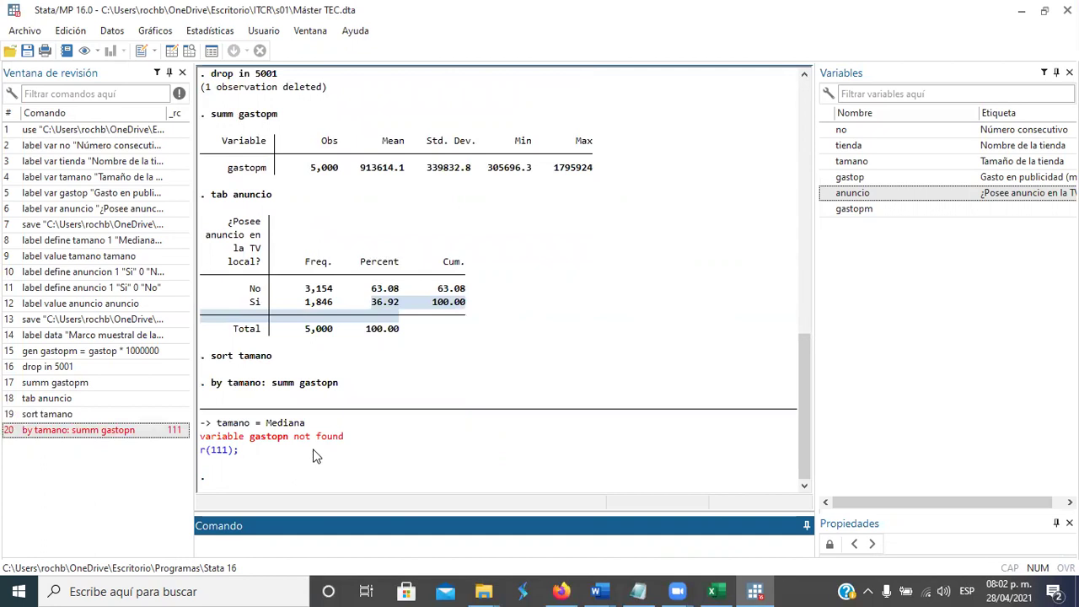
left_click(111, 430)
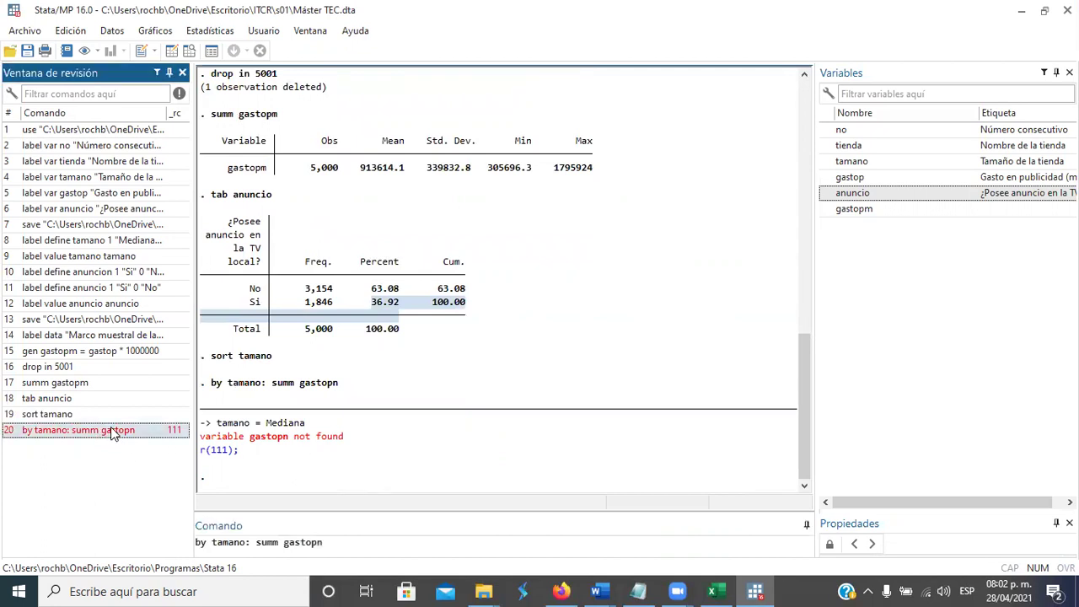
left_click(311, 530)
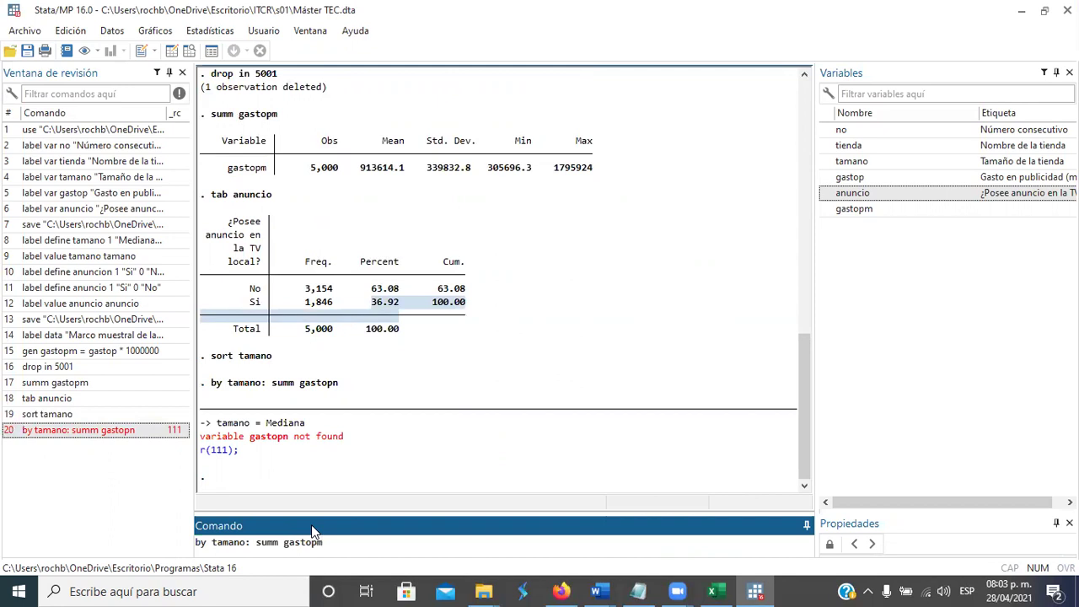
key("Return")
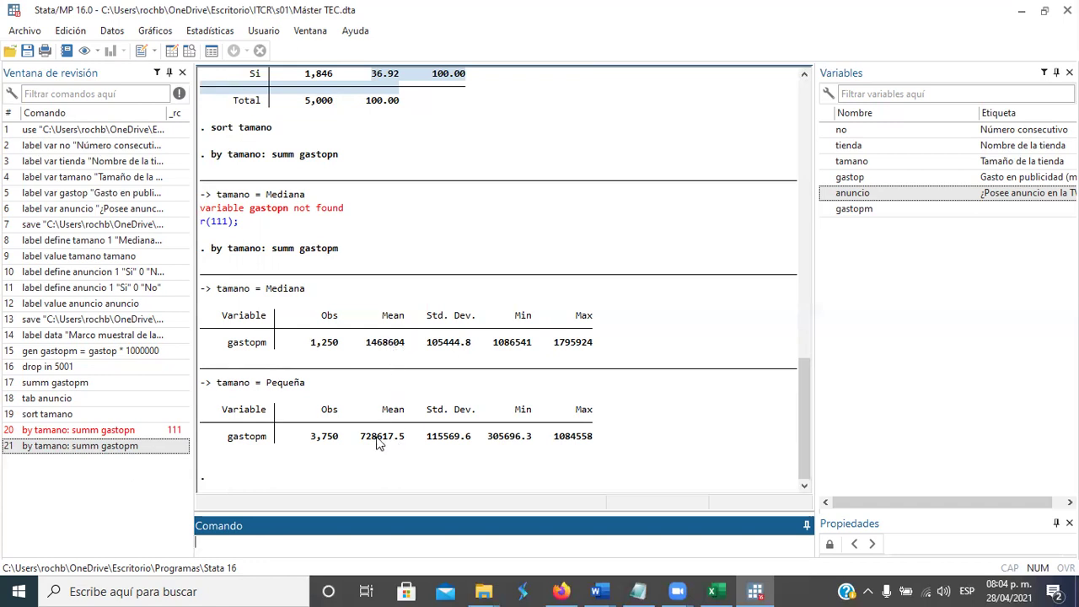
Switch to Guía 01 and, using the Mediana Obs in Stata, set the Mediana Población under Gasto en publicidad to 1 250.
key("alt+Tab")
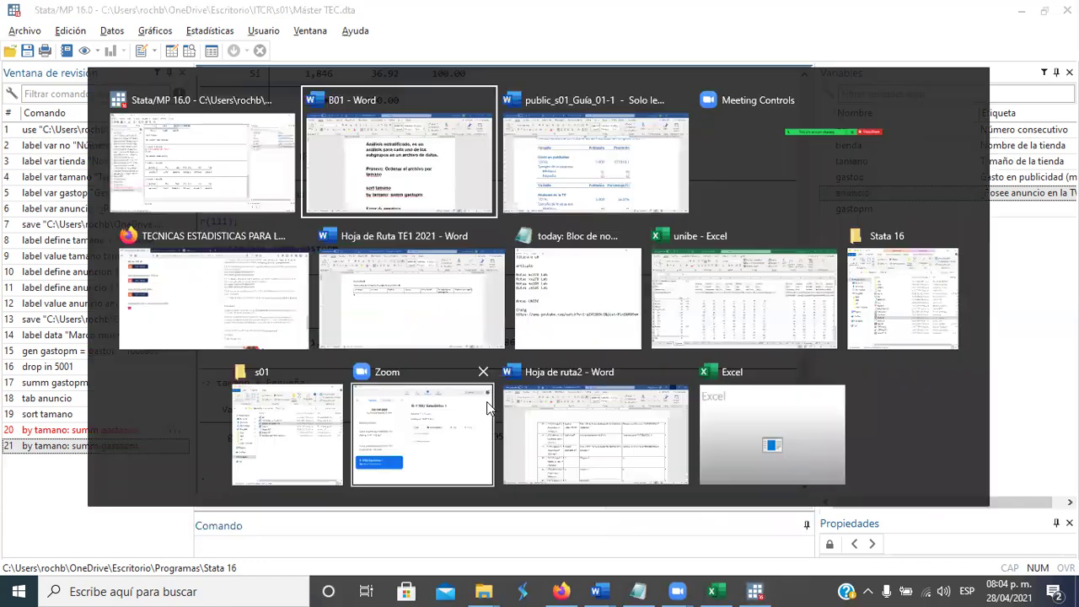
key("alt+Tab")
key("Tab")
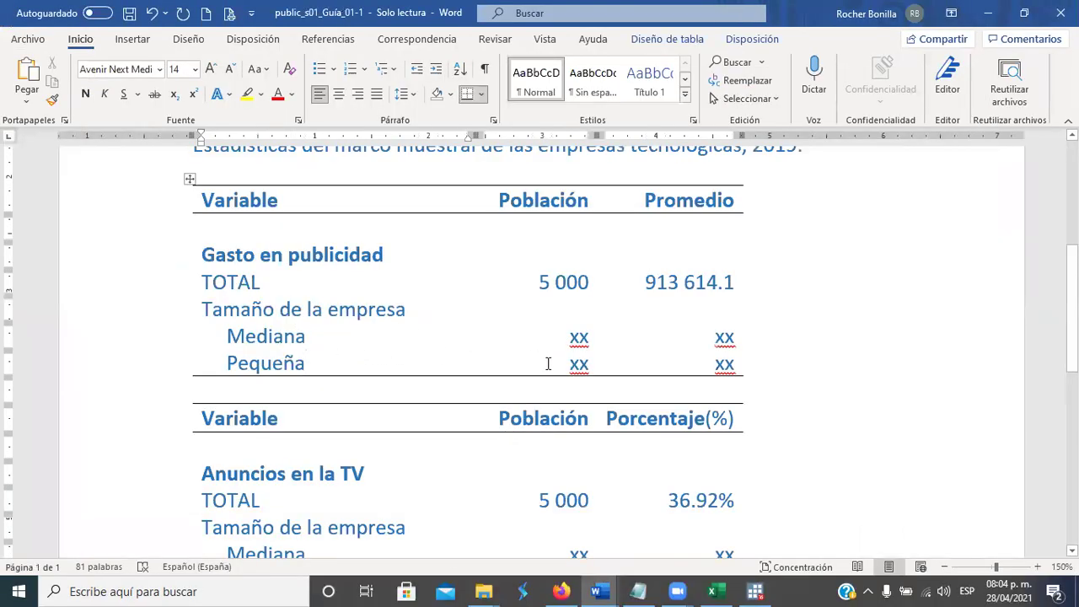
double_click(578, 337)
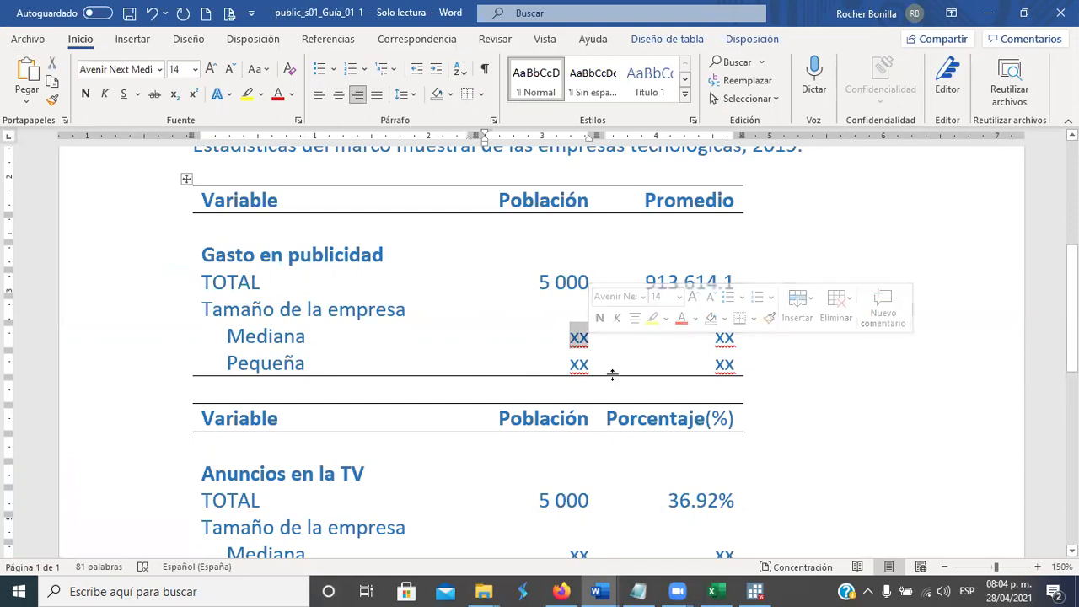
key("alt+Tab")
key("Tab")
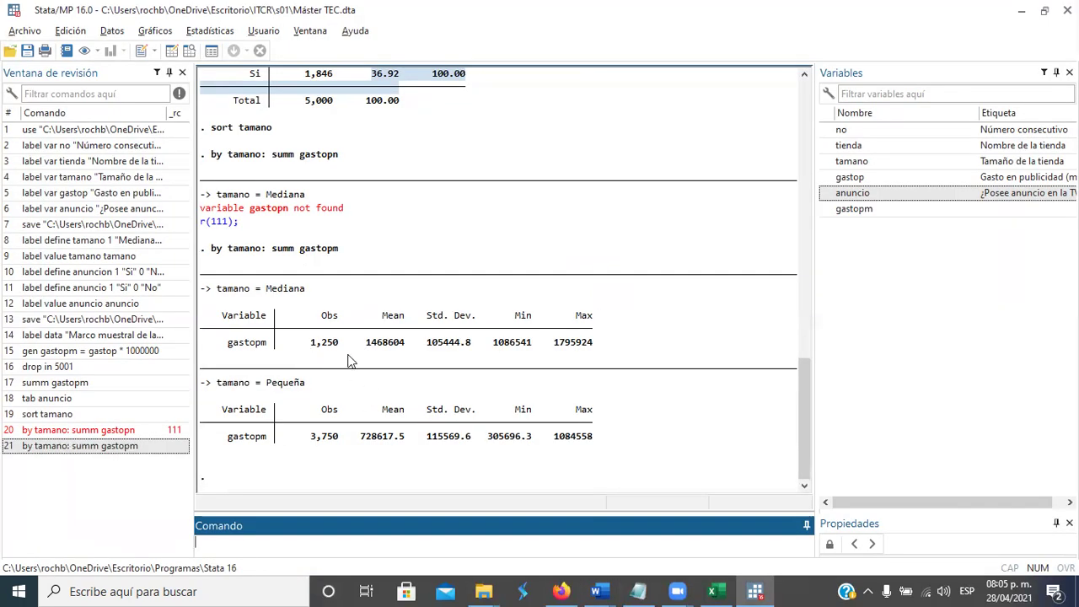
key("alt+Tab")
type("1")
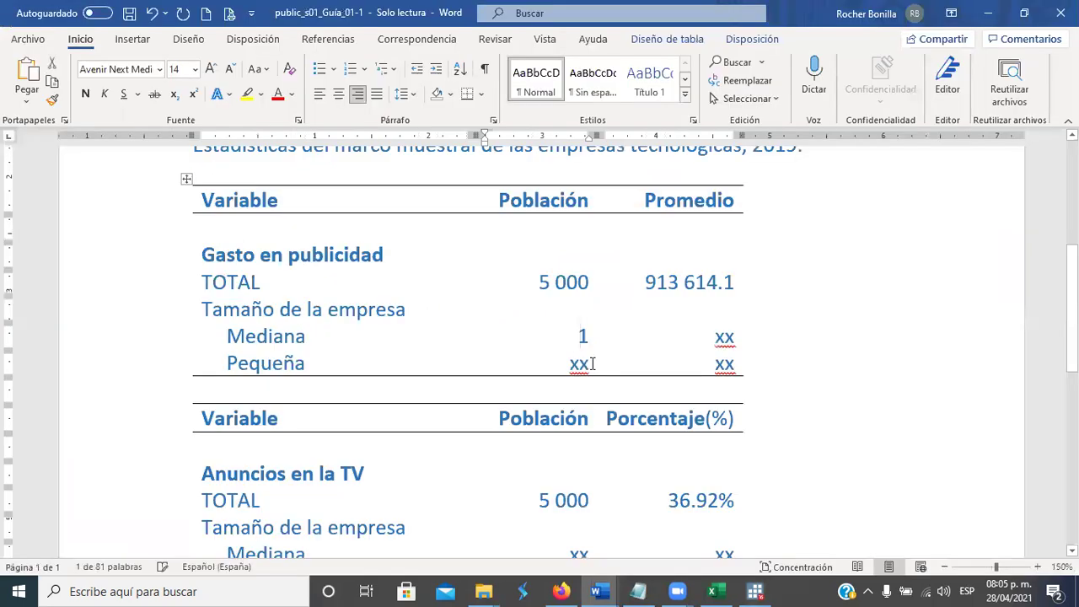
type(" 250")
key("Left")
key("Left")
key("Left")
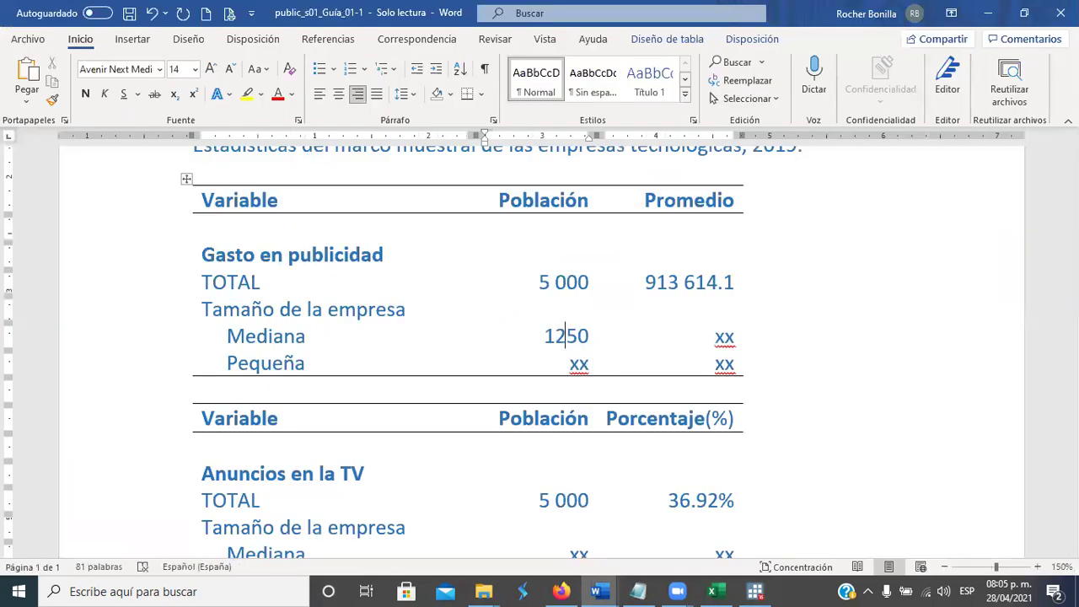
Check the Pequeña Obs in Stata, set the Pequeña Población under Gasto en publicidad to 3 750, and move to the Mediana Promedio cell.
key("Down")
key("alt+Tab")
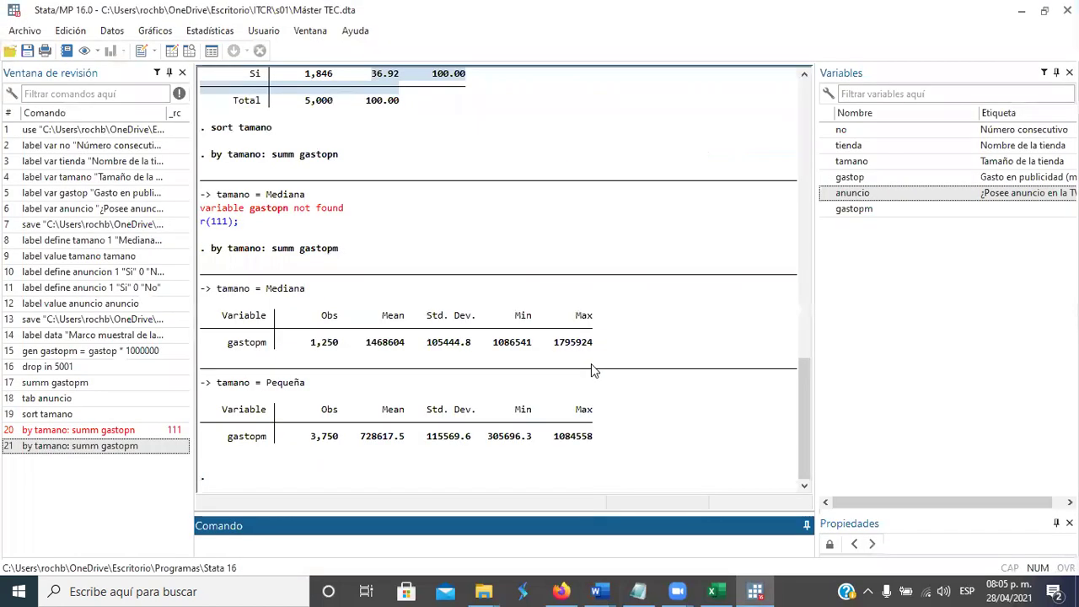
key("alt+Tab")
type("3750xx")
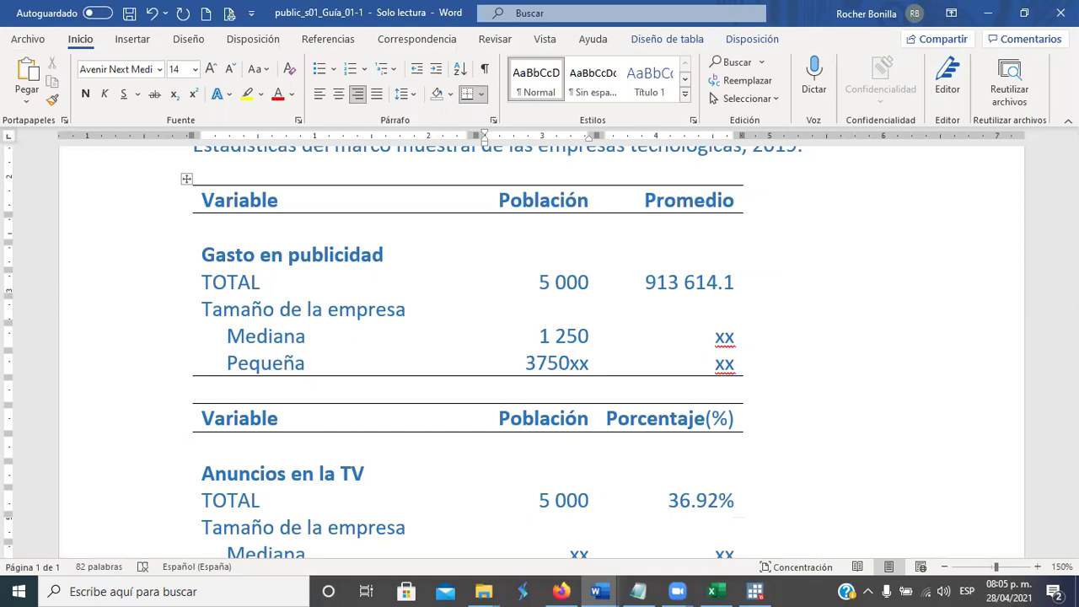
key("Delete")
key("Delete")
key("Left")
key("Left")
key("Left")
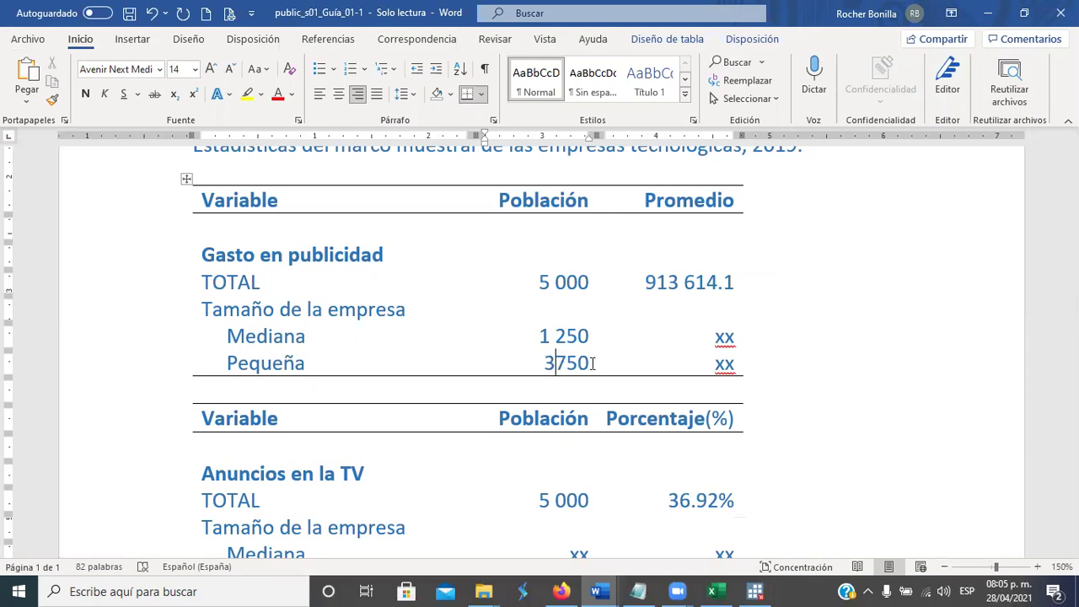
key("End")
key("Right")
key("Right")
key("Up")
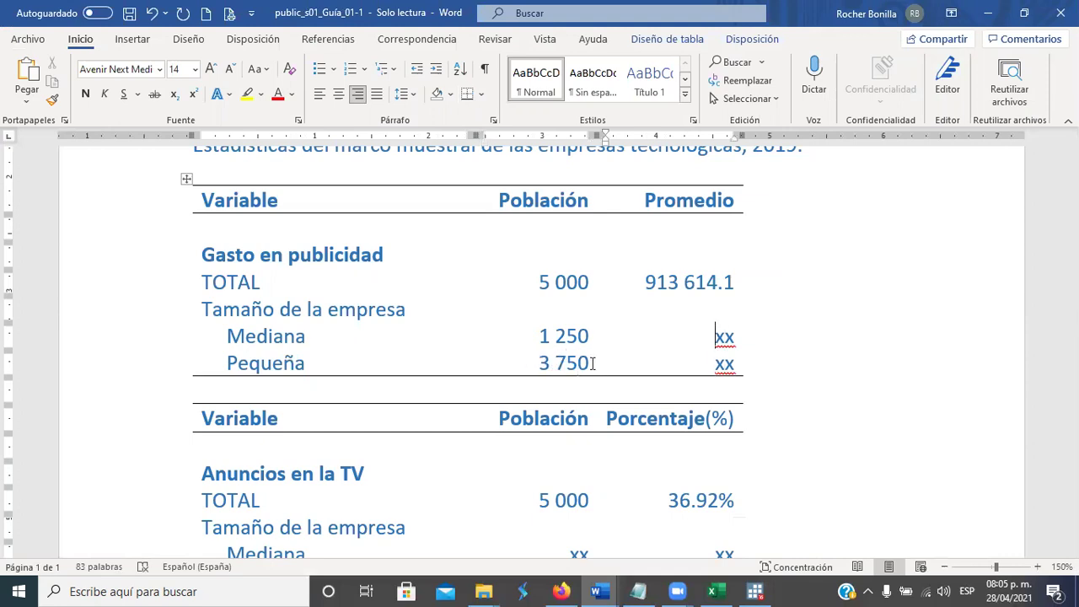
Switch to Stata and compare the Mean and Std. Dev. of gastopm for the Mediana and Pequeña groups.
key("alt+Tab")
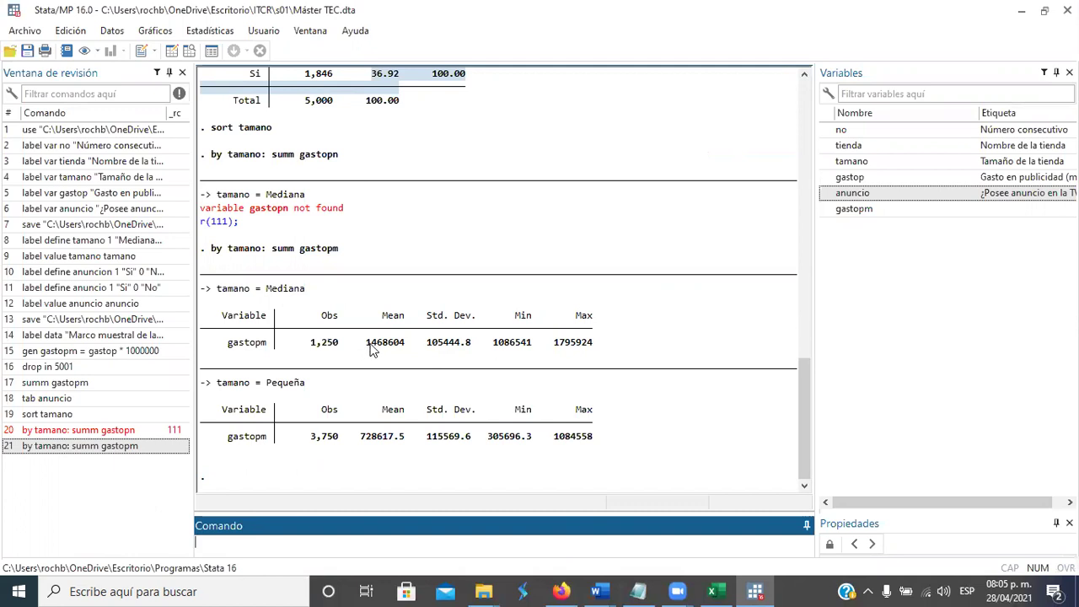
left_click_drag(366, 346, 406, 347)
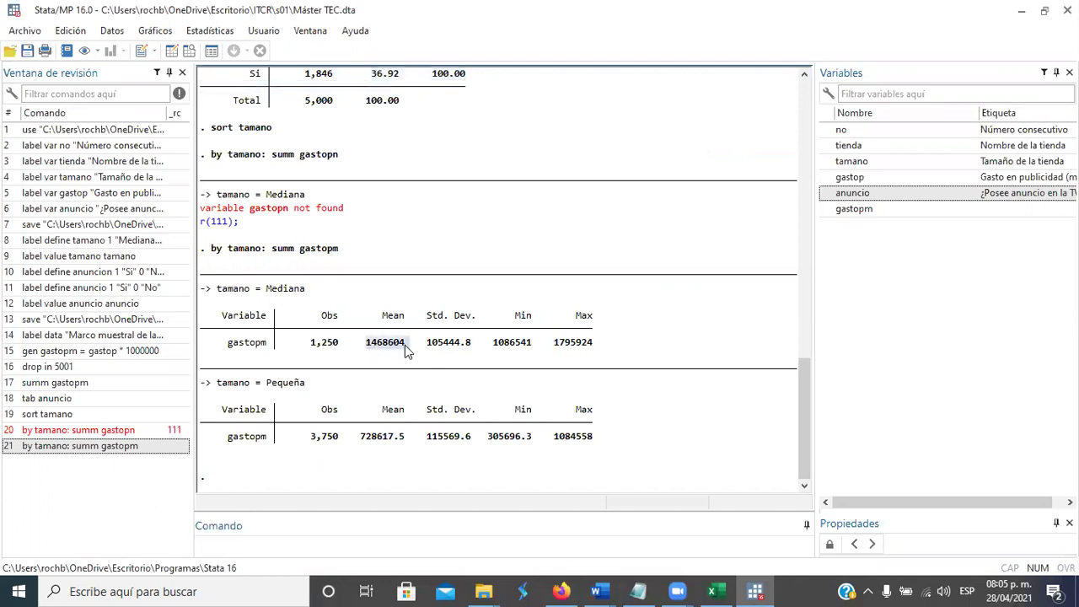
left_click(400, 351)
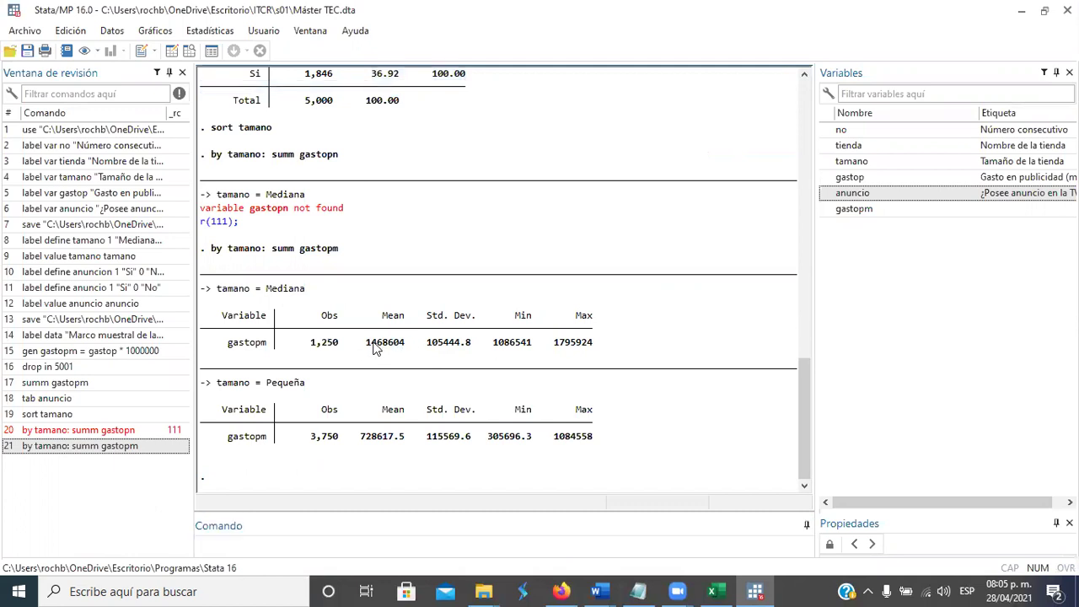
left_click_drag(366, 346, 402, 347)
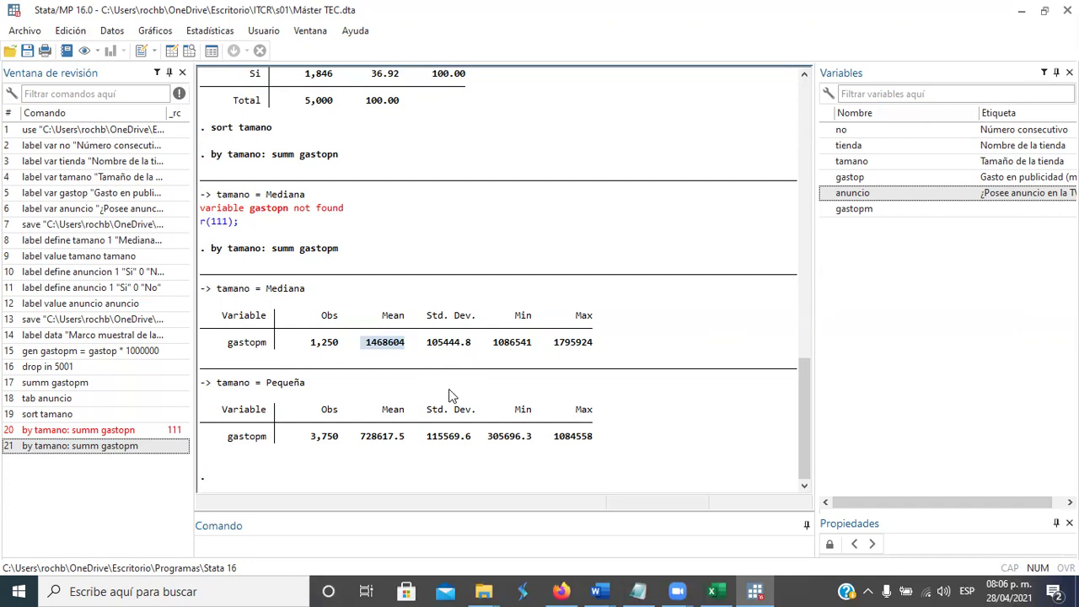
left_click(428, 348)
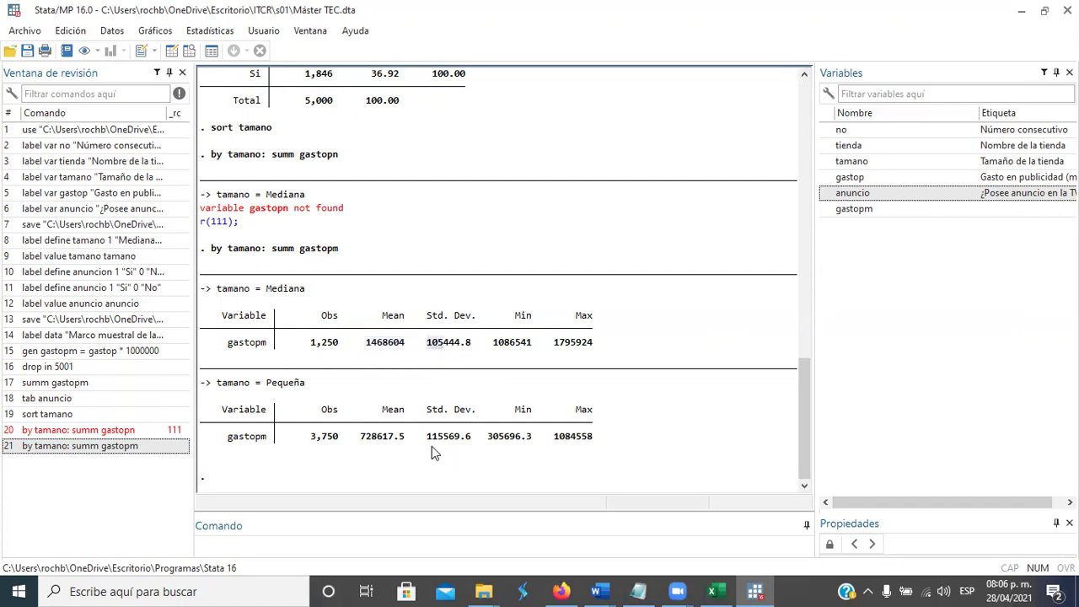
left_click_drag(427, 436, 470, 445)
Copy the Mediana Mean of gastopm from Stata into the Mediana Promedio cell of Guía 01, formatted as 1 468 604.
left_click_drag(366, 350, 402, 353)
right_click(391, 350)
left_click(413, 354)
key("alt+Tab")
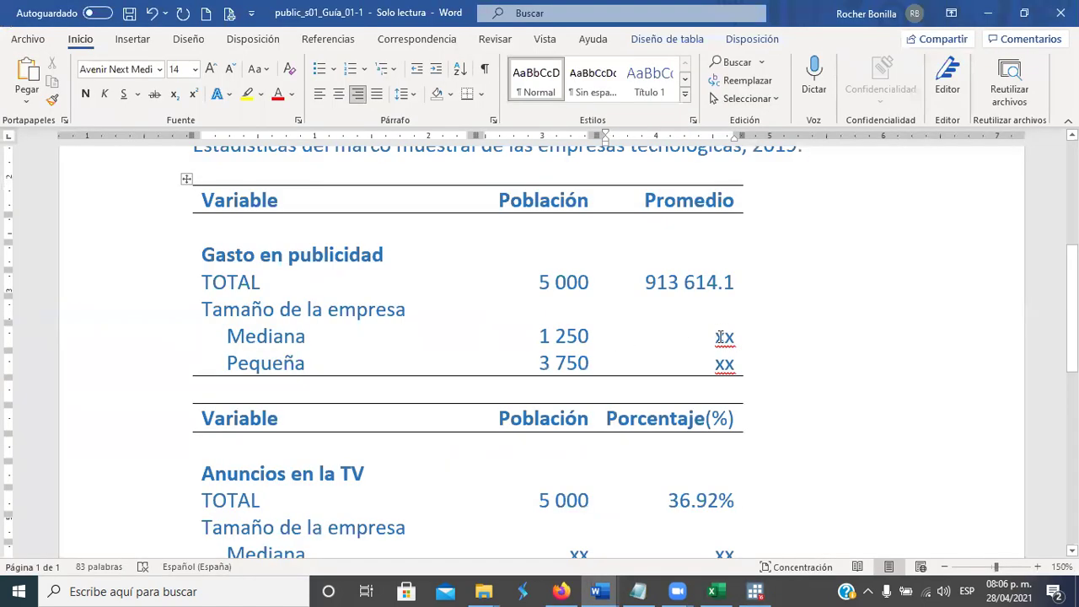
left_click_drag(716, 338, 736, 338)
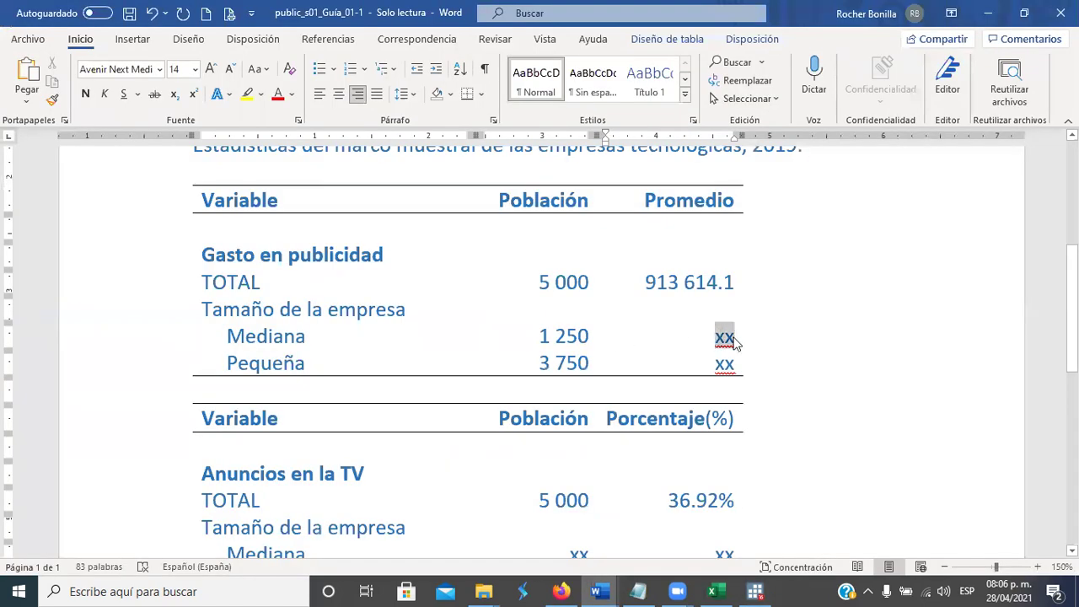
left_click(27, 76)
left_click(700, 337)
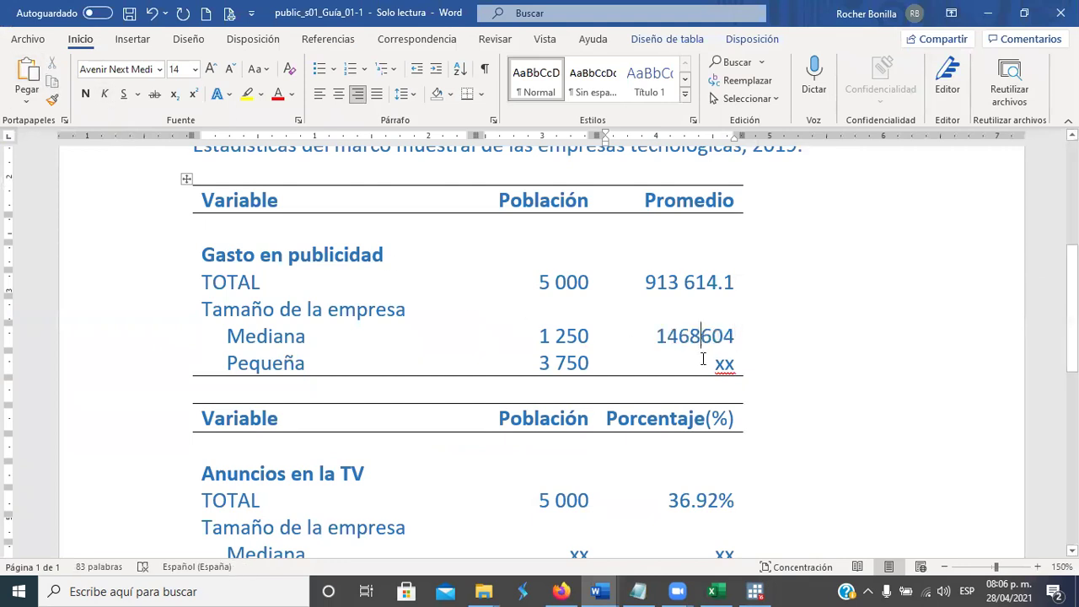
left_click(664, 337)
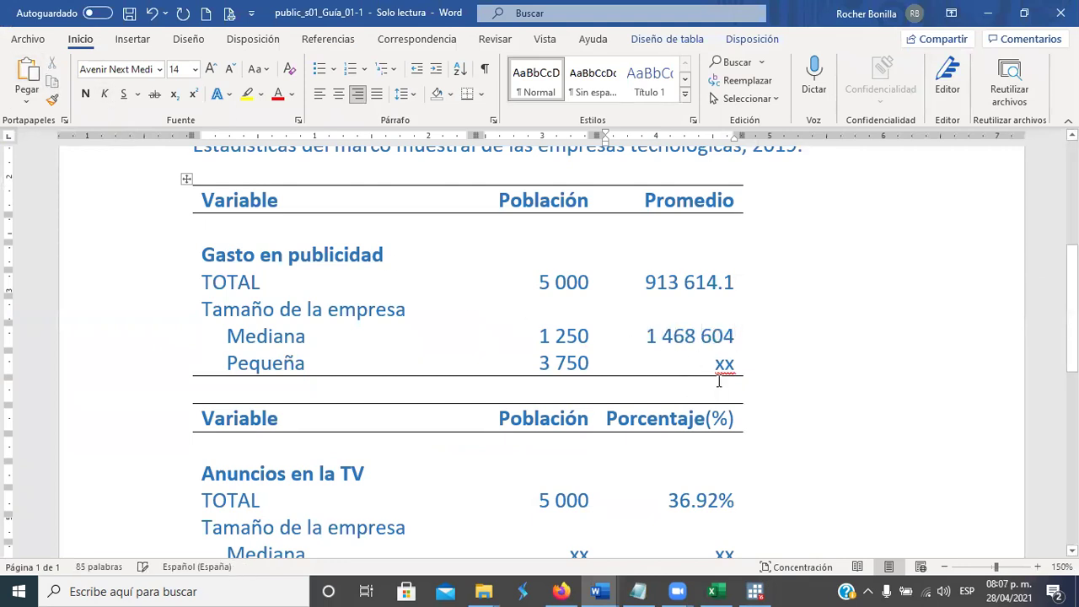
Copy the Pequeña Mean of gastopm from Stata into the Pequeña Promedio cell of Guía 01, formatted as 728 617.5.
left_click_drag(710, 365, 735, 365)
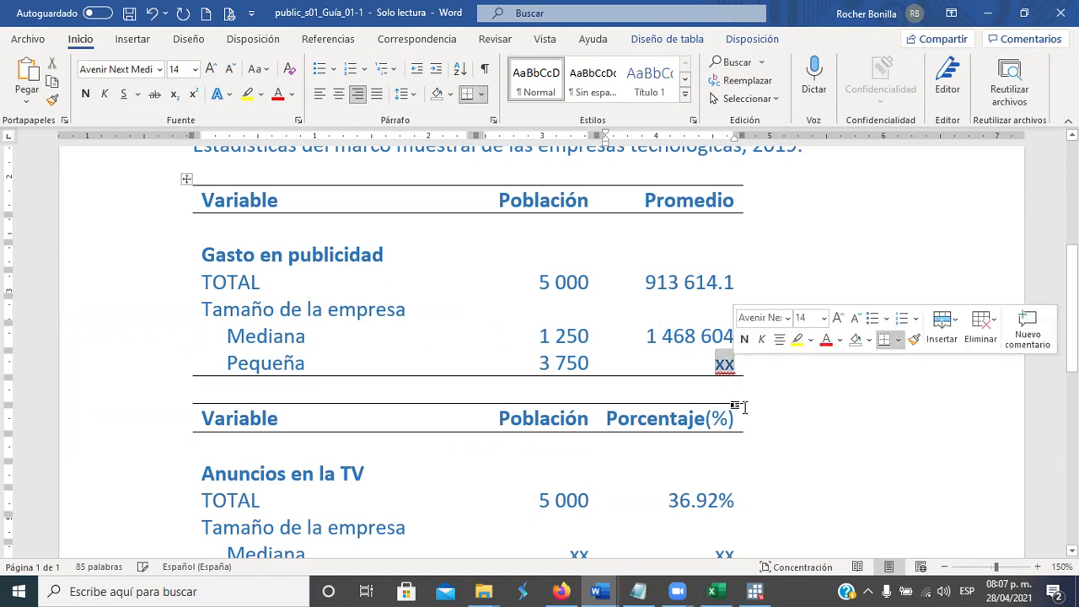
key("alt+Tab")
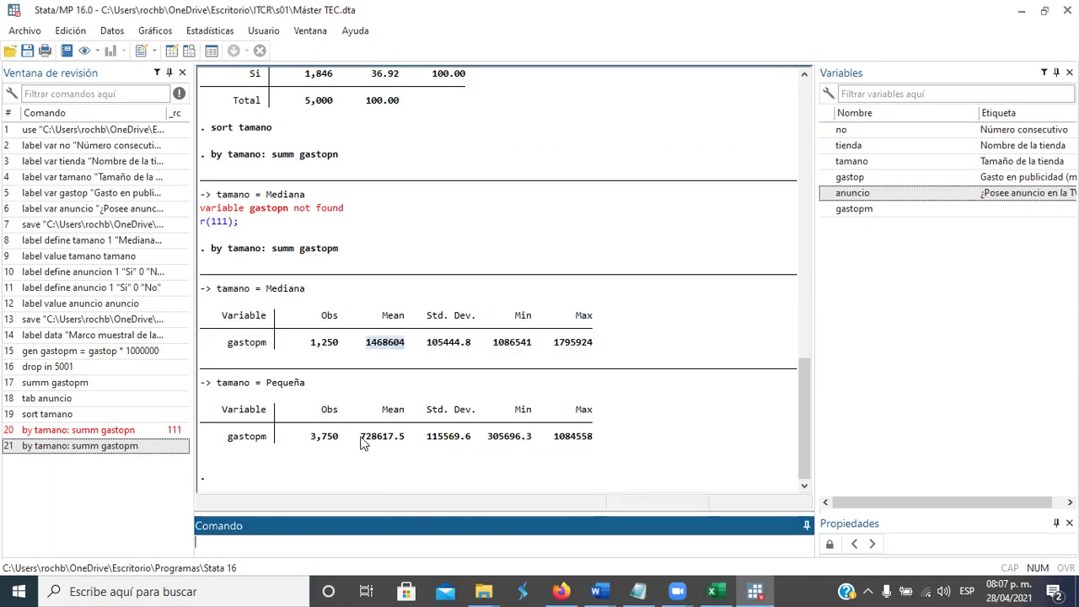
left_click_drag(361, 444, 404, 444)
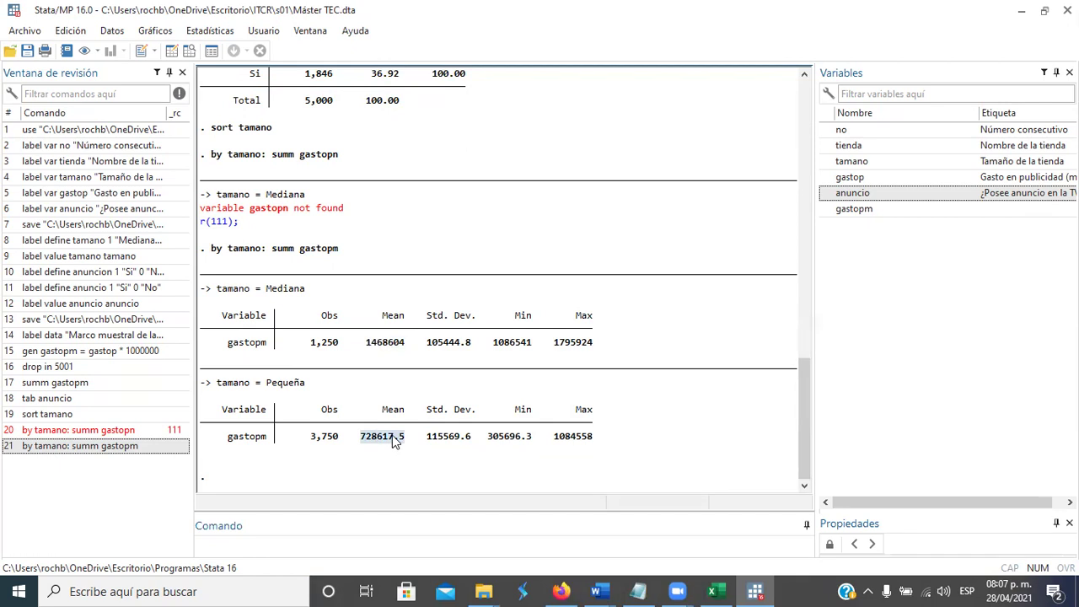
right_click(395, 438)
left_click(477, 264)
key("alt+Tab")
double_click(715, 361)
key("ctrl+v")
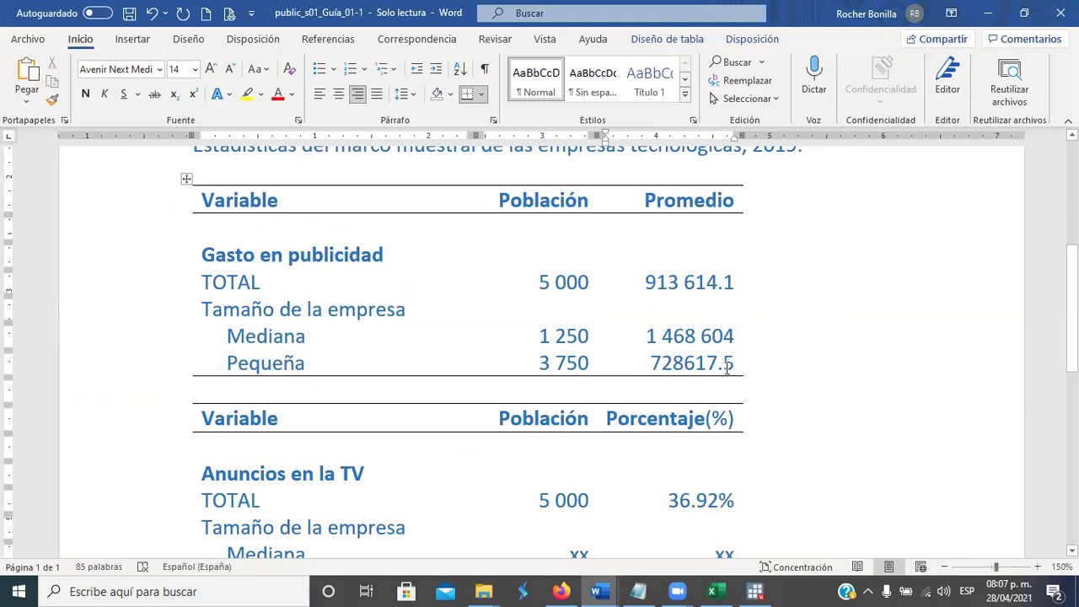
left_click(739, 338)
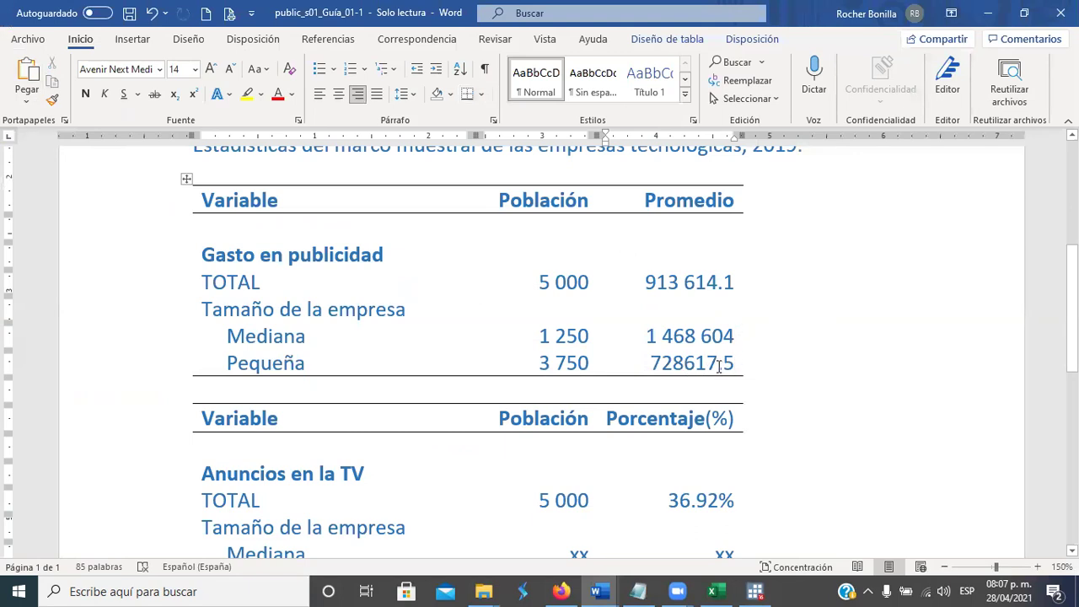
left_click(685, 363)
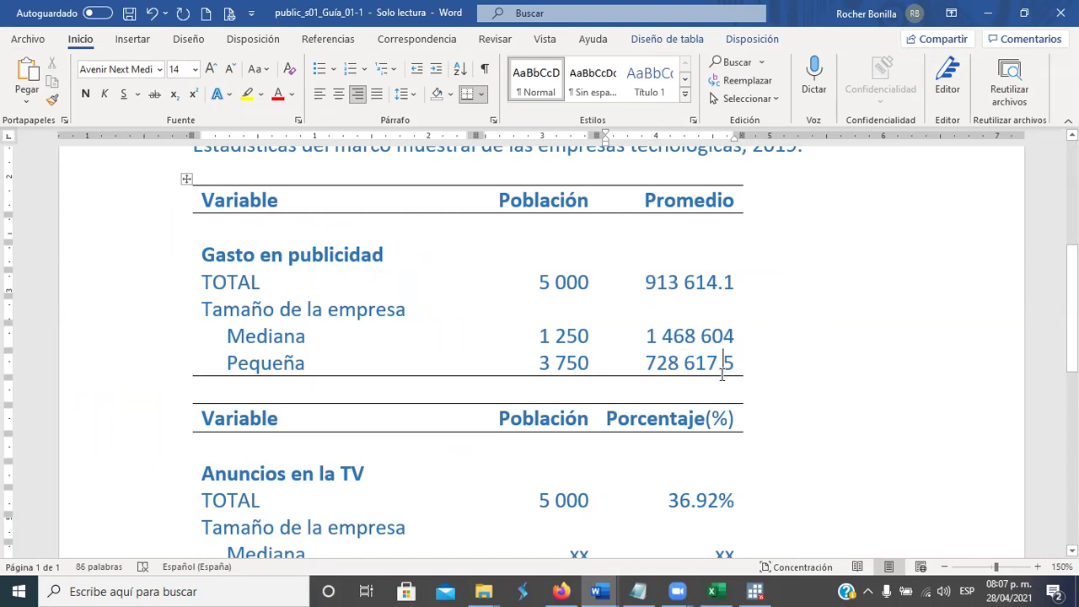
Give the Promedio values two decimals: 728 617.50 for Pequeña, 1 468 604.00 for Mediana and 913 614.10 for TOTAL.
left_click(738, 368)
type("0")
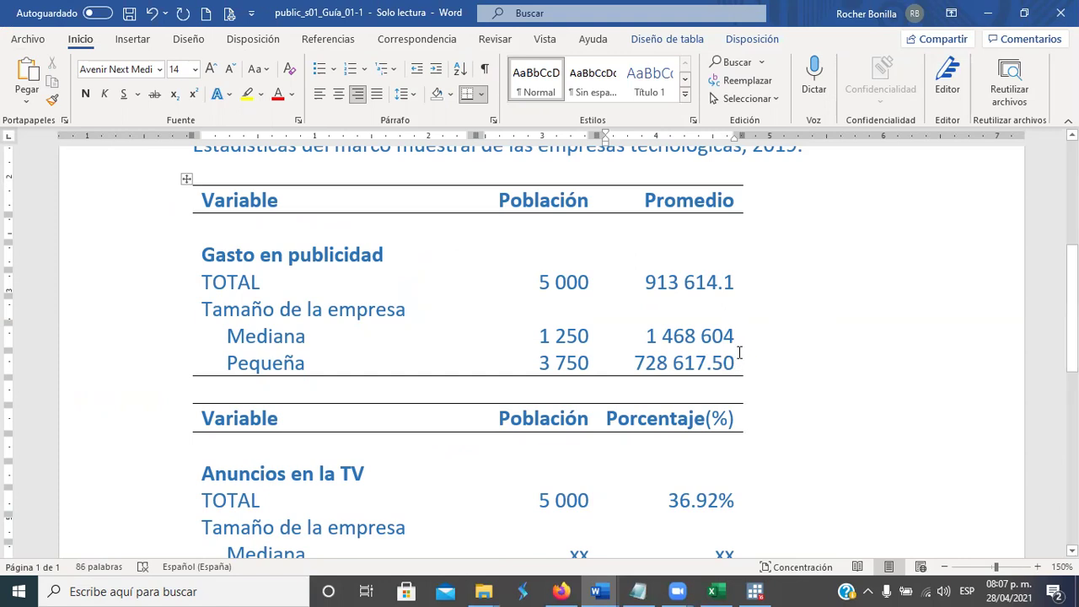
left_click(742, 338)
type(".")
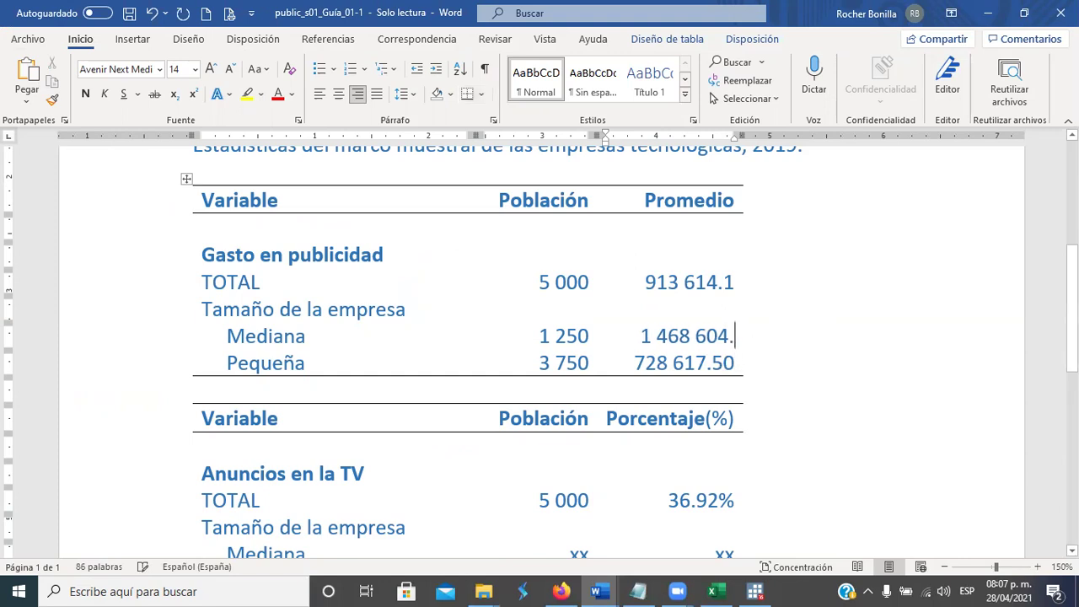
type("00")
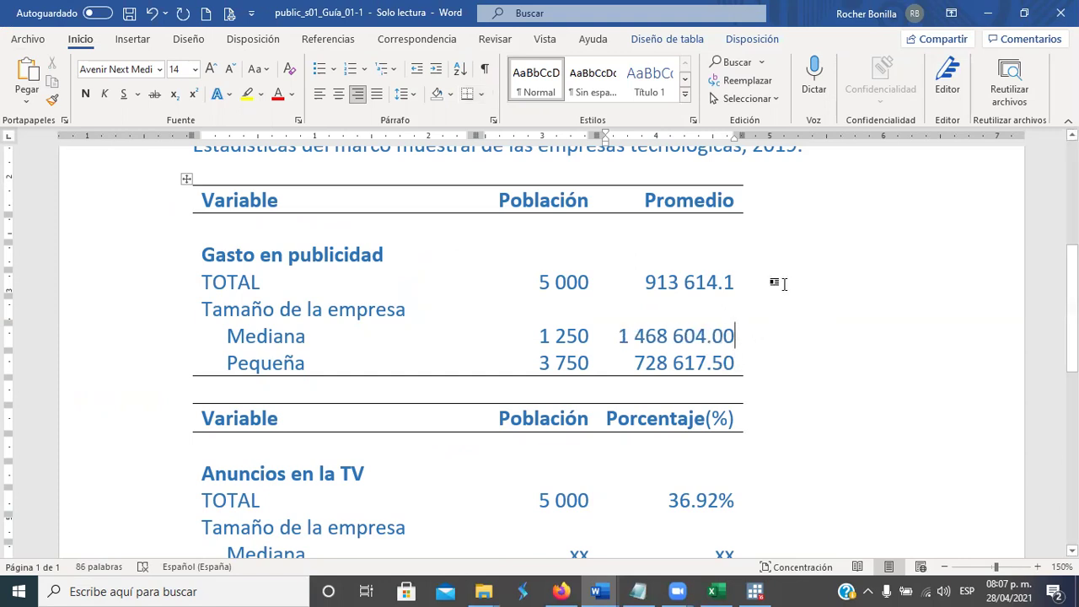
left_click(747, 278)
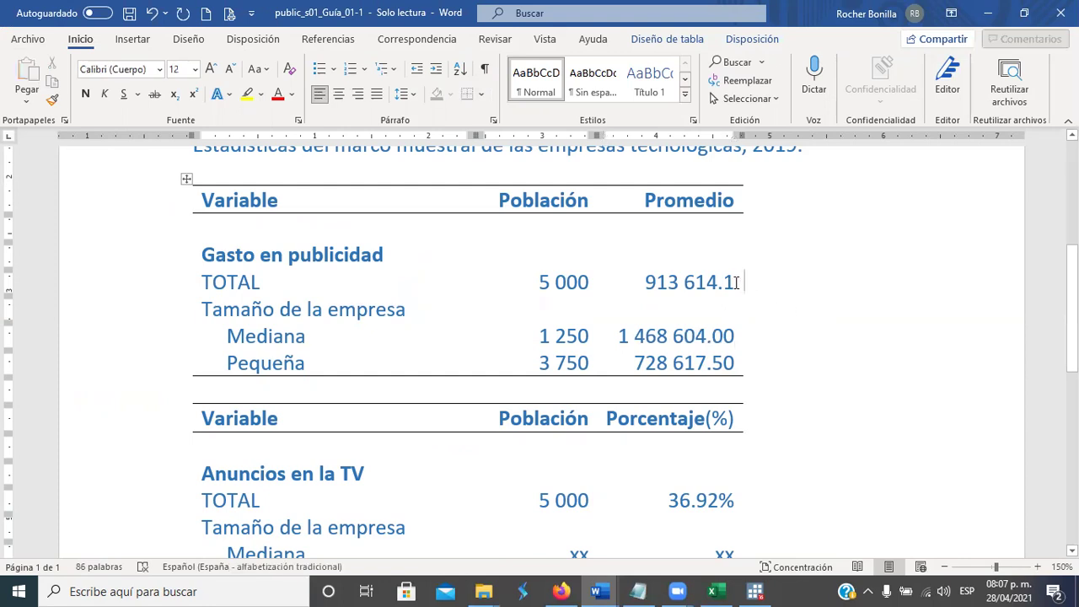
type("0")
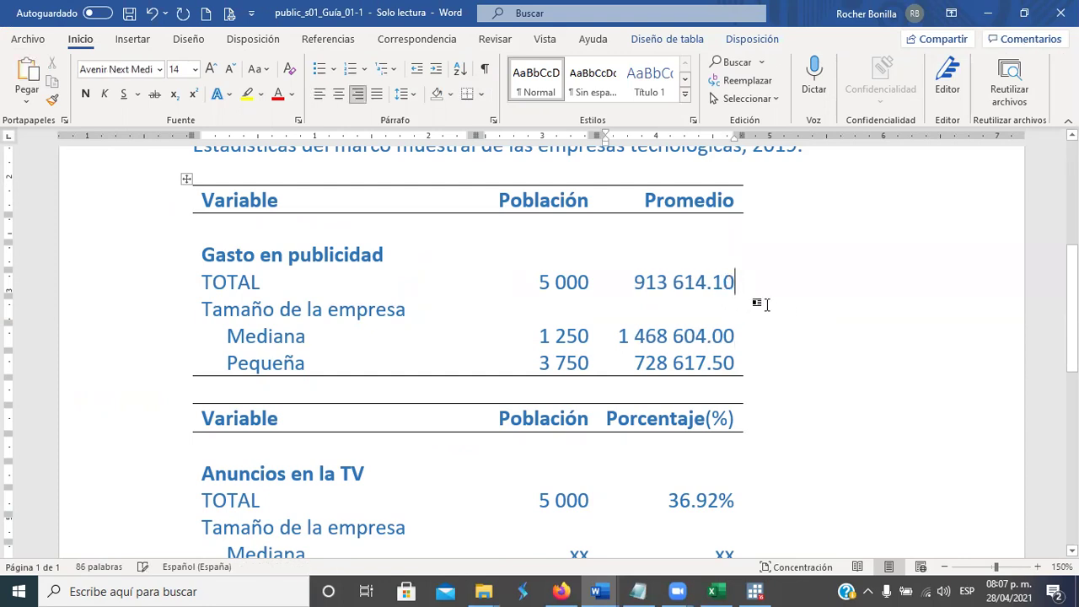
Format the decimal digits of the TOTAL, Mediana and Pequeña Promedio values as superscript.
left_click_drag(713, 284, 735, 285)
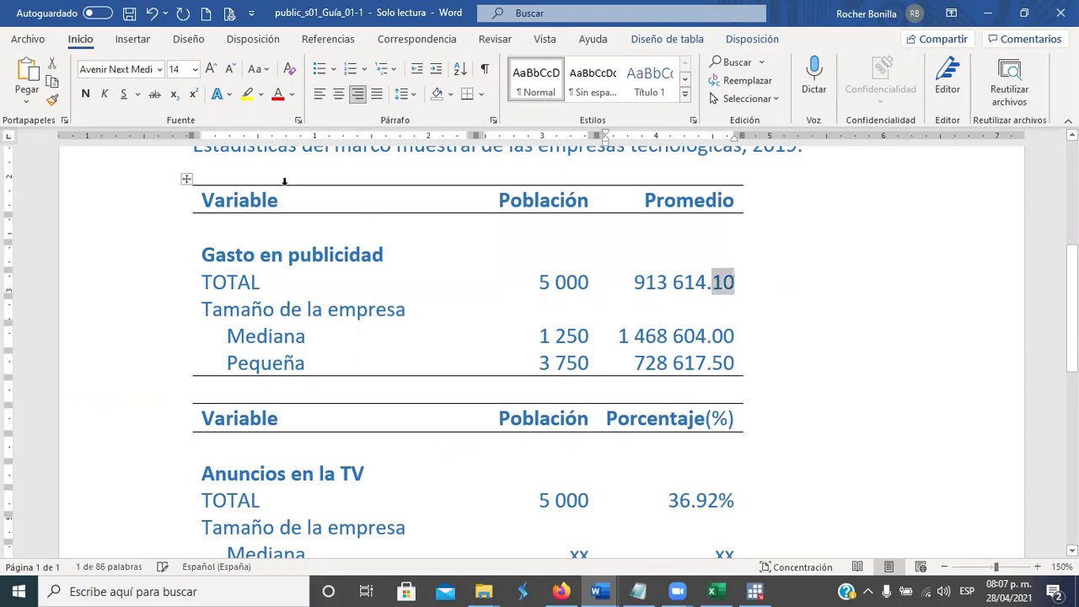
left_click(193, 95)
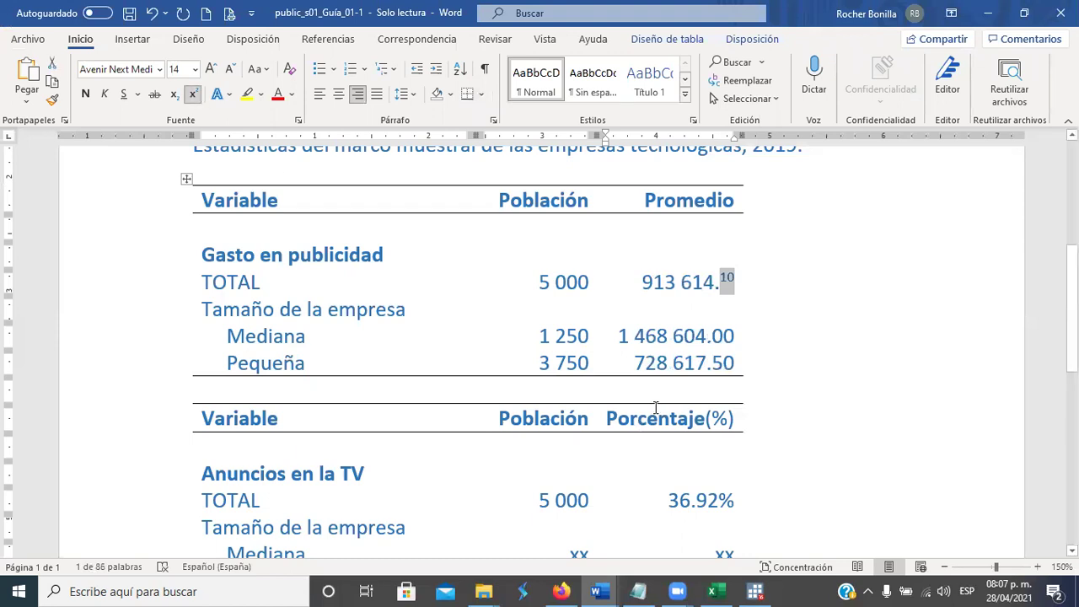
left_click_drag(713, 336, 736, 338)
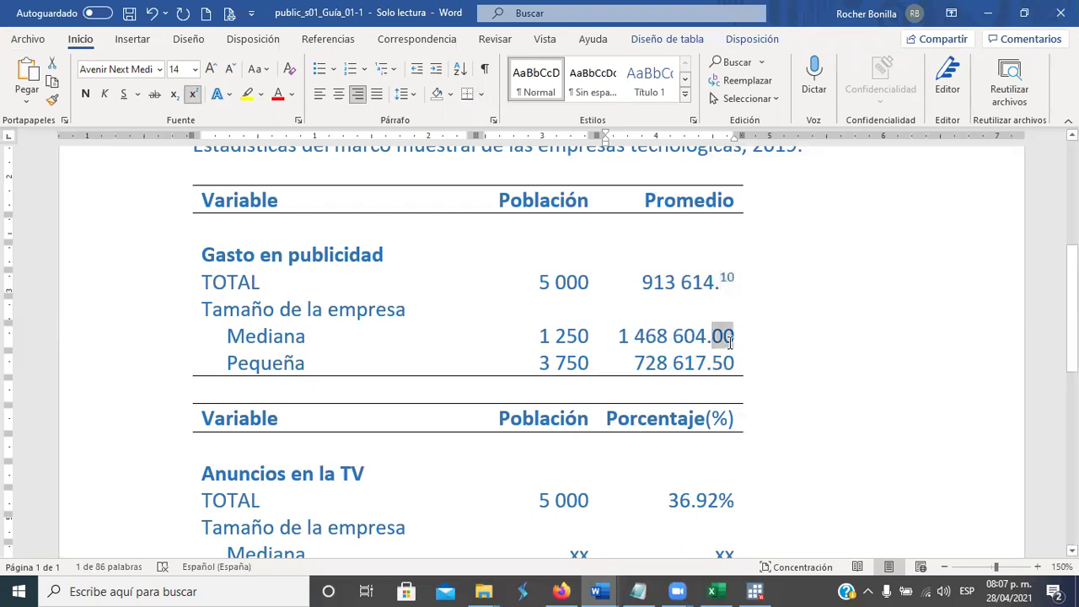
left_click(193, 95)
left_click_drag(713, 364, 735, 367)
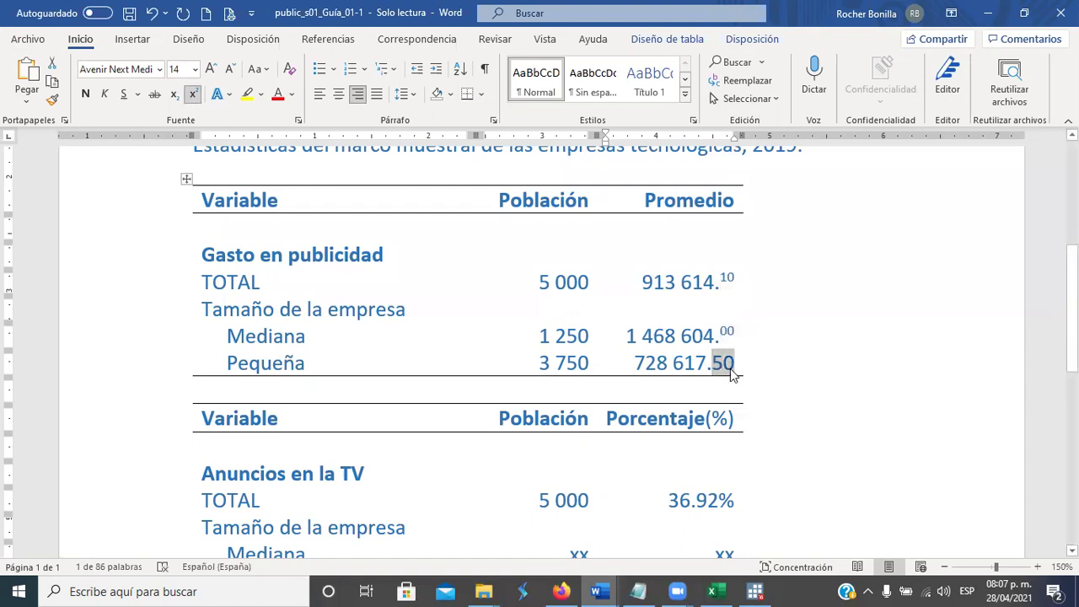
left_click(193, 95)
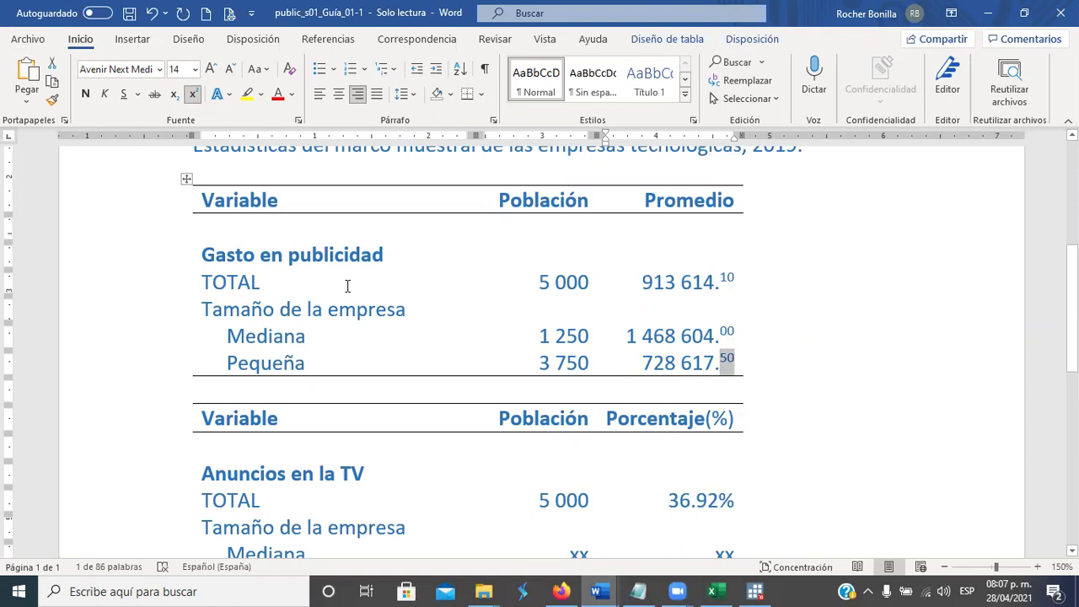
Review the completed Gasto en publicidad figures by company size and the remaining placeholders under Anuncios en la TV.
scroll(275, 272, "up", 3)
scroll(562, 311, "down", 4)
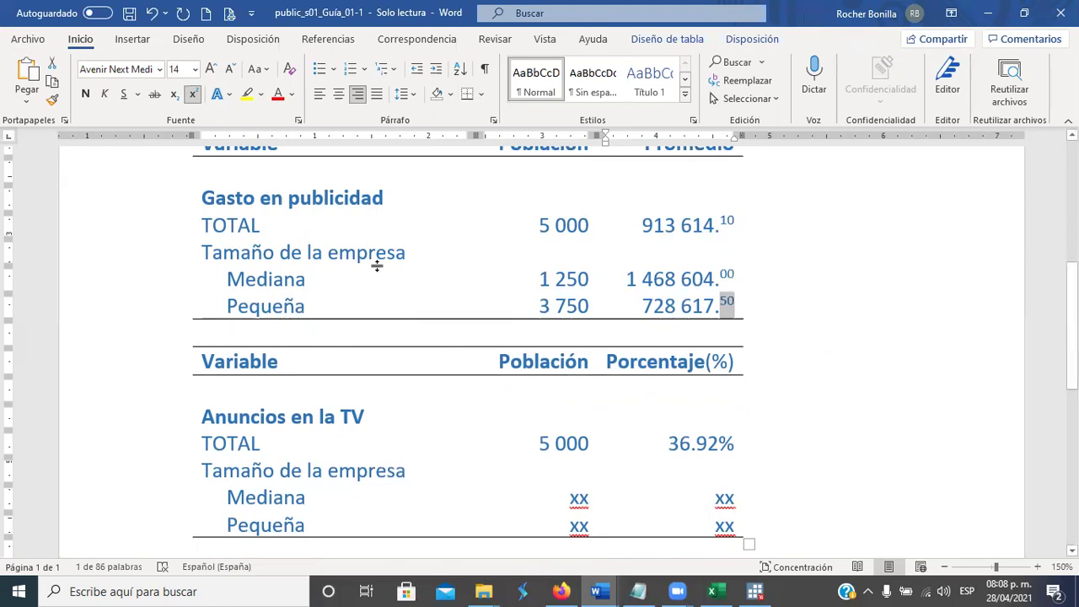
scroll(593, 241, "up", 3)
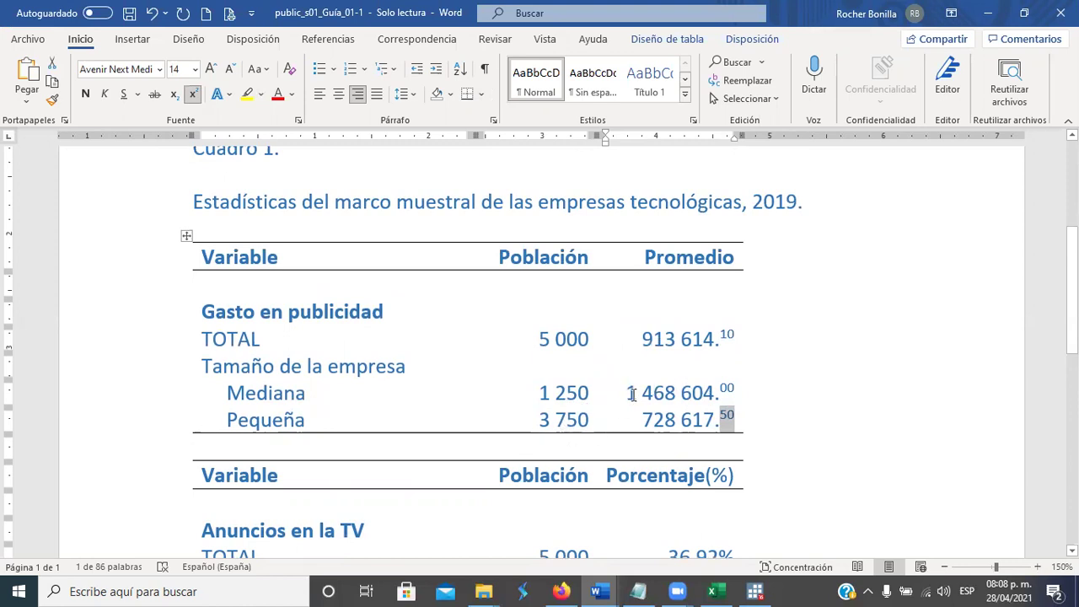
left_click_drag(626, 393, 735, 393)
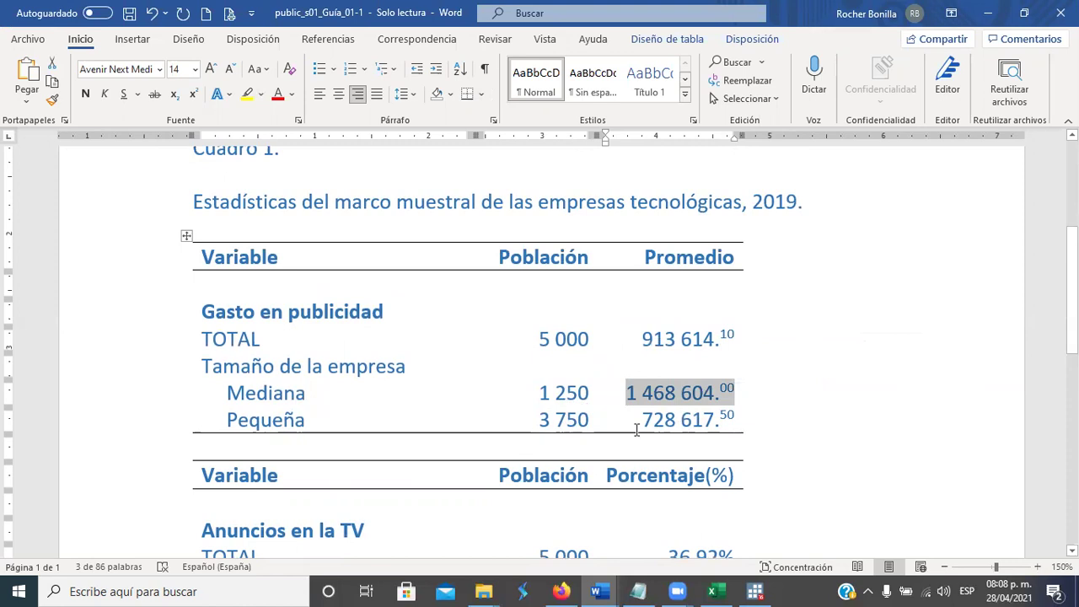
left_click_drag(648, 422, 740, 422)
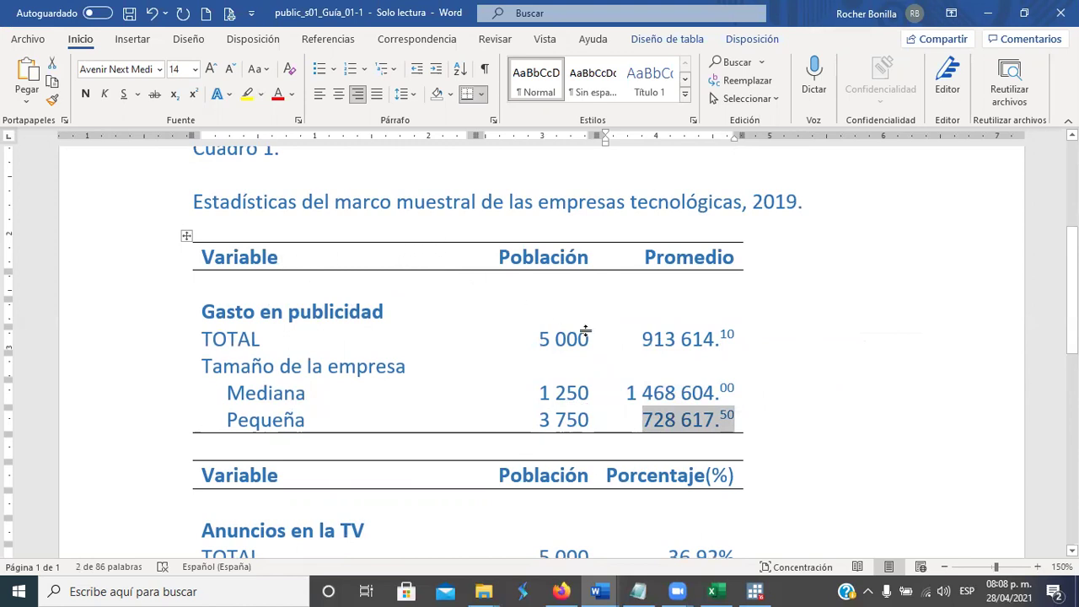
scroll(662, 382, "down", 3)
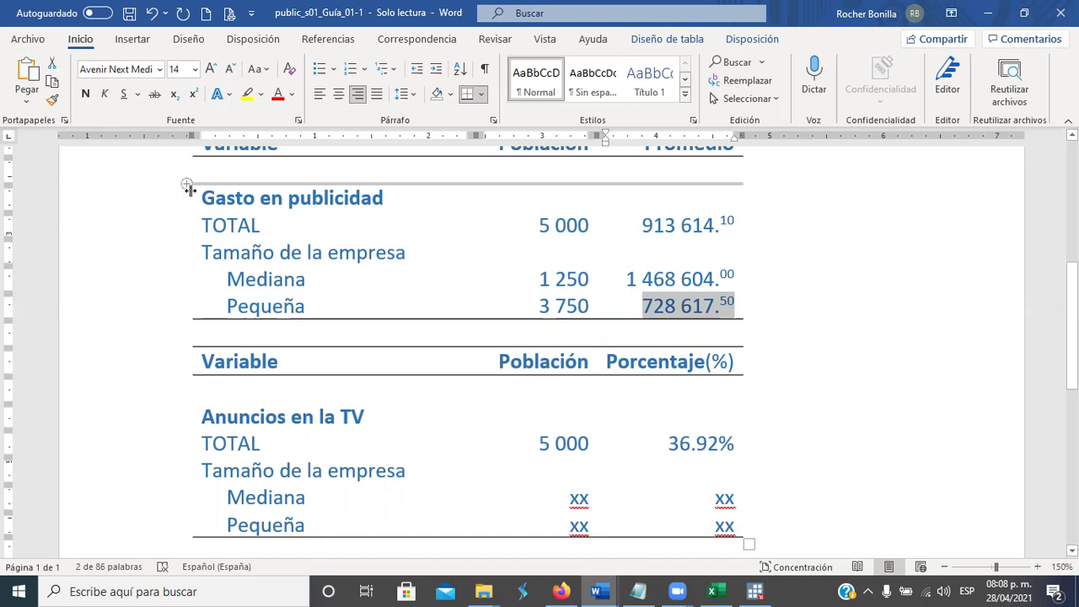
left_click_drag(224, 205, 590, 313)
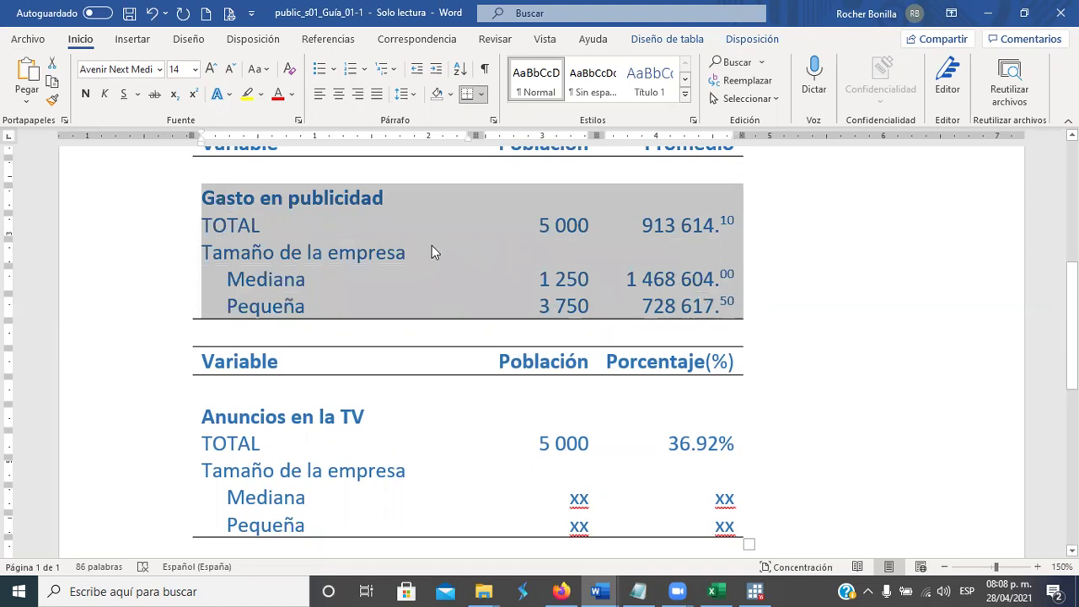
left_click(333, 232)
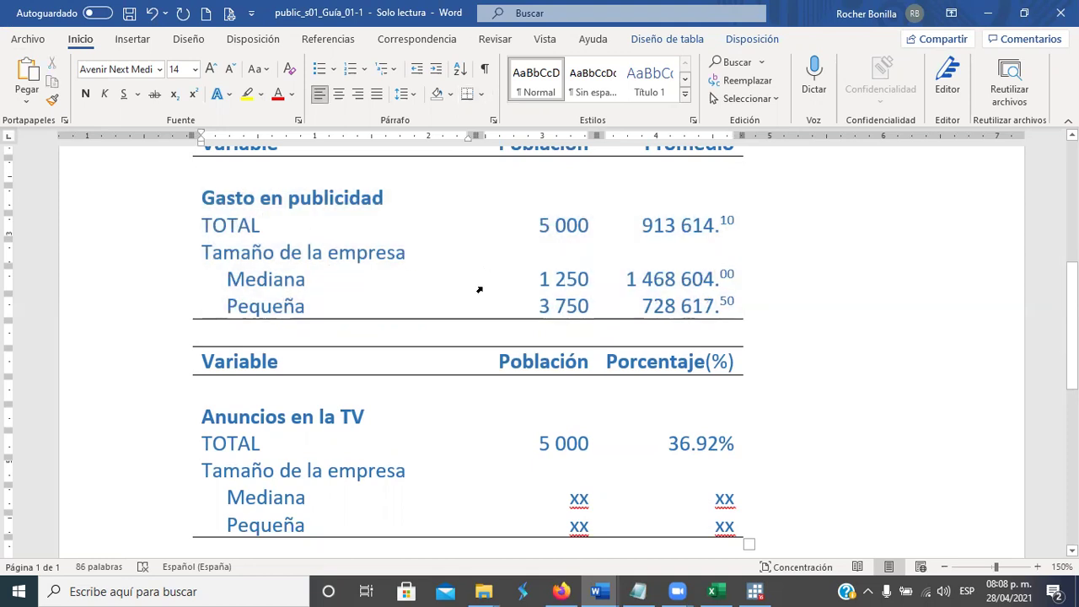
scroll(489, 282, "up", 2)
scroll(498, 306, "down", 2)
left_click_drag(550, 224, 634, 313)
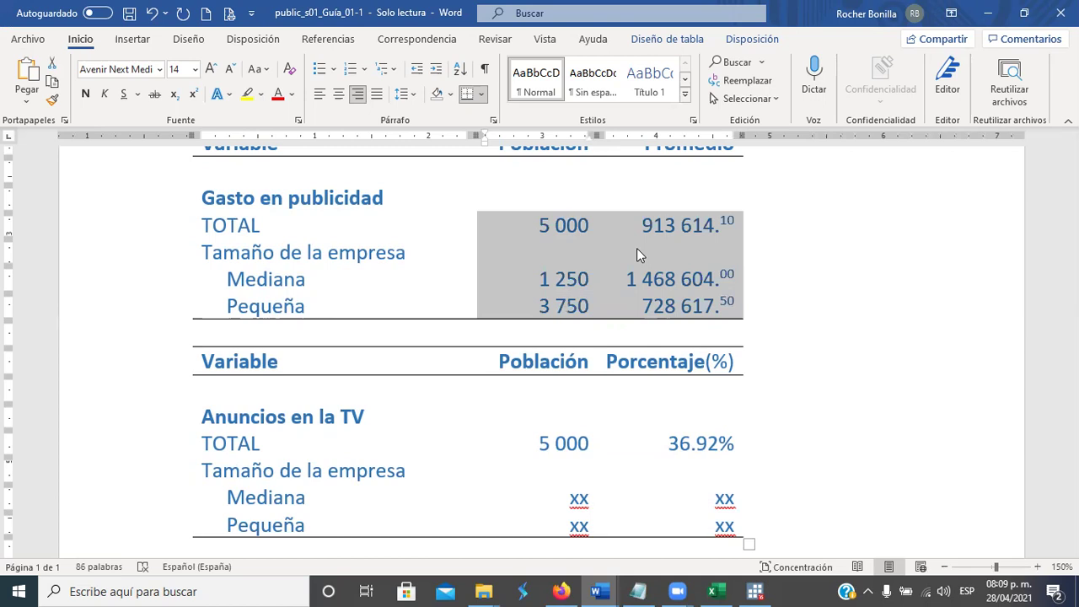
scroll(689, 346, "down", 1)
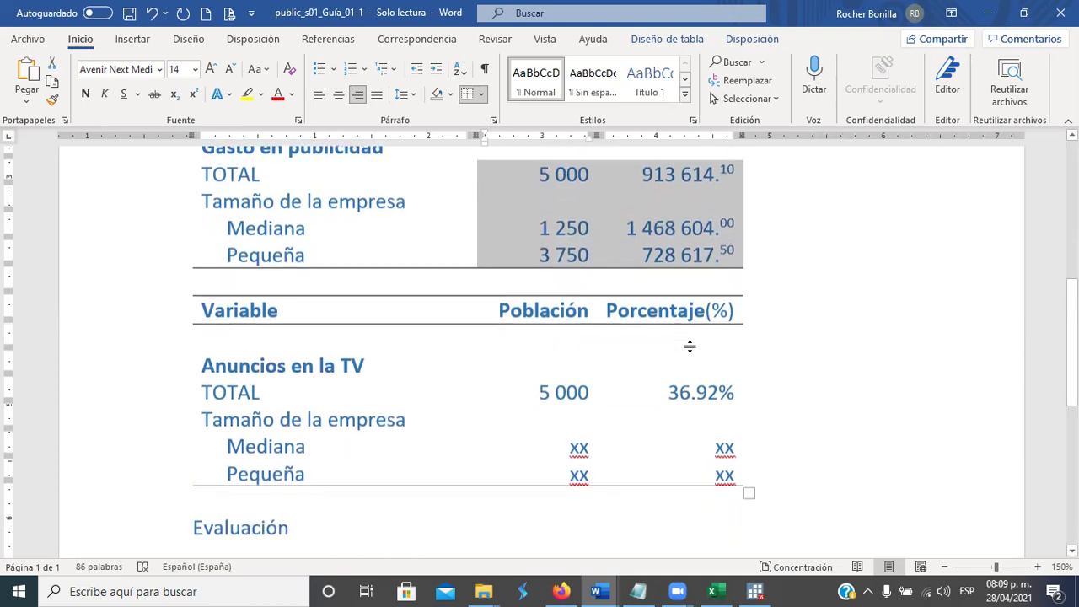
scroll(669, 354, "down", 1)
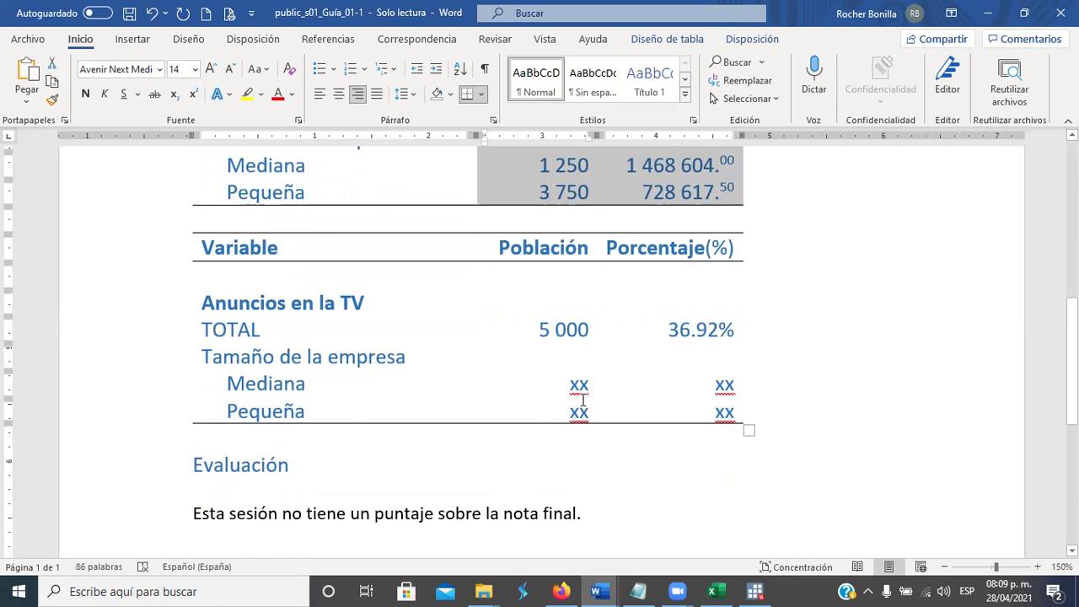
Switch to Stata, sort the data by tamano and tabulate anuncio separately for each tamano group.
left_click(282, 331)
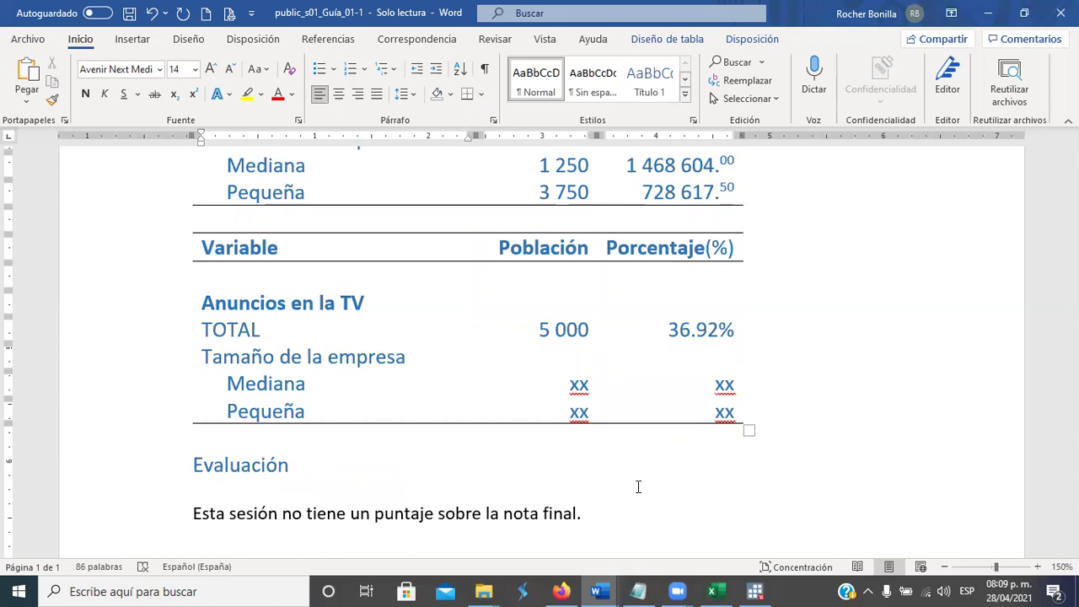
key("alt+Tab")
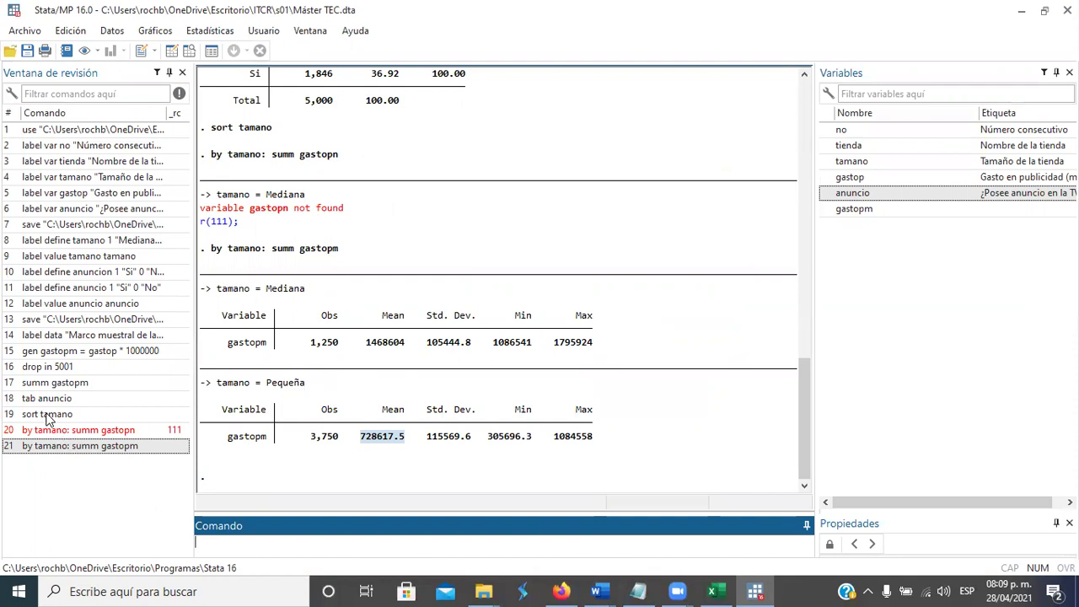
type("sort tamano")
key("Return")
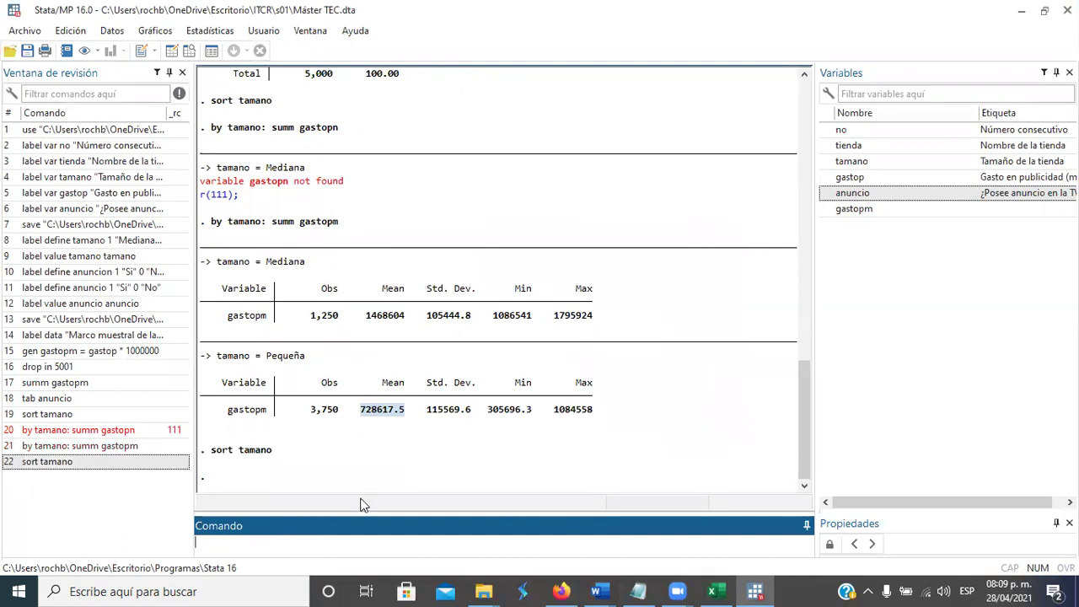
type("by tamano:")
type("tab anuncio")
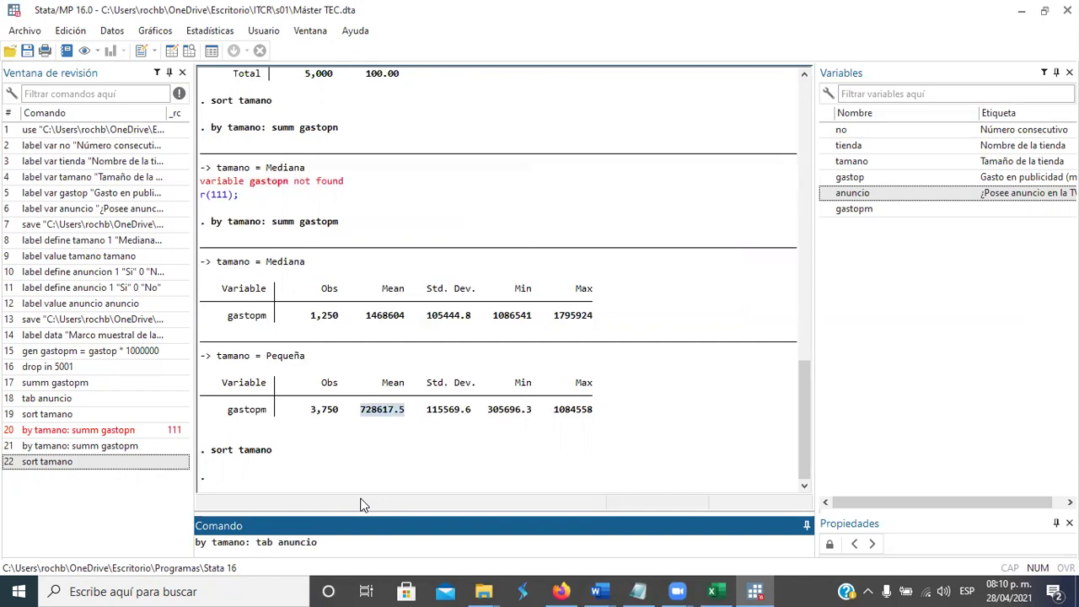
key("Return")
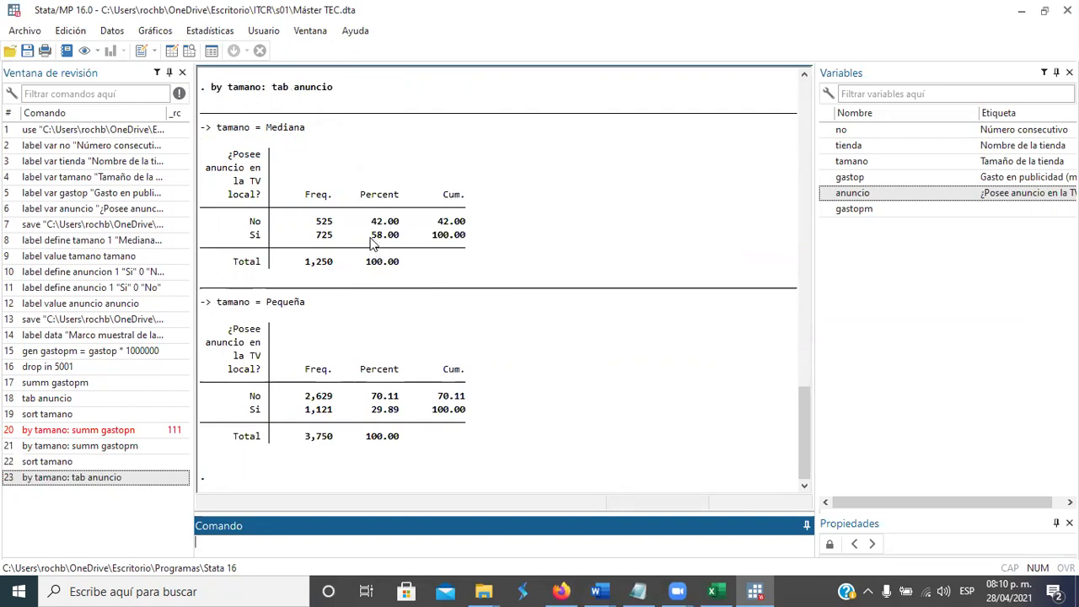
Examine the Si percentages of the anuncio tables for the Mediana and Pequeña groups.
left_click_drag(371, 243, 403, 243)
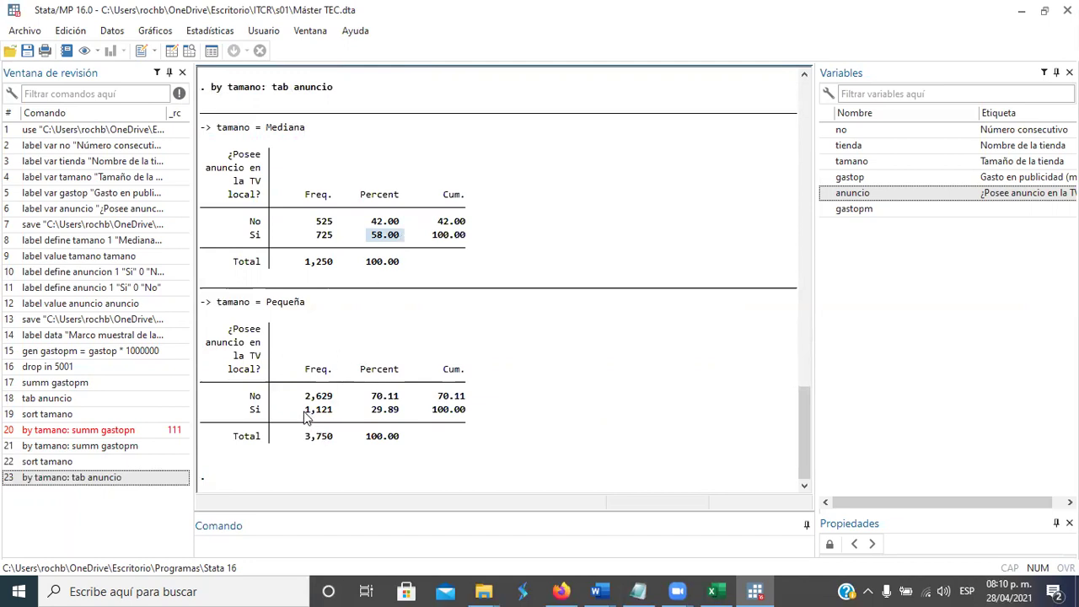
left_click_drag(372, 413, 400, 421)
left_click_drag(370, 238, 402, 239)
left_click_drag(371, 413, 398, 417)
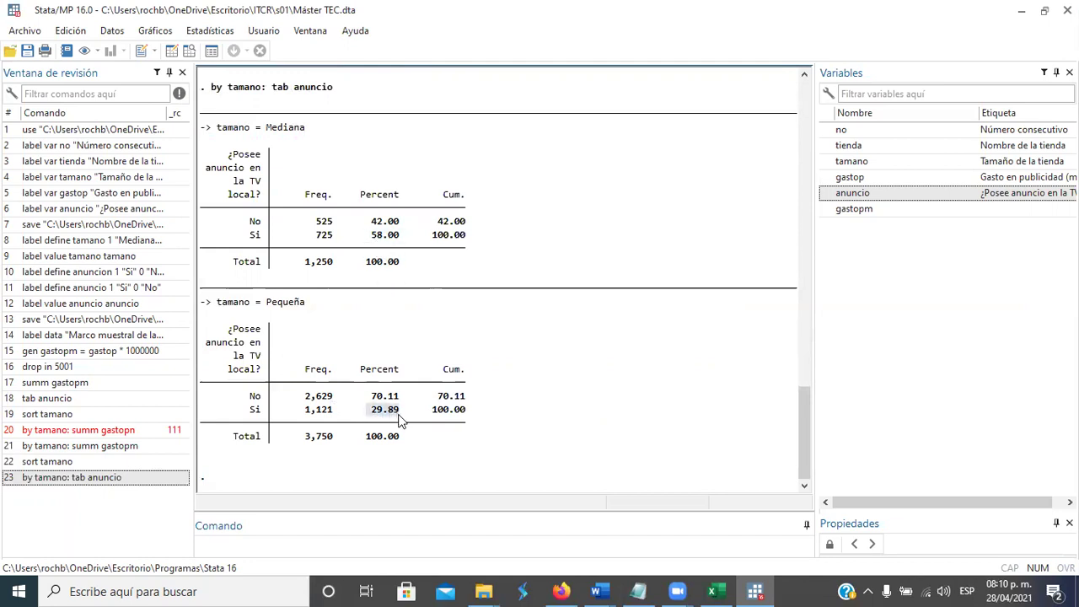
left_click_drag(368, 238, 406, 245)
left_click_drag(369, 412, 398, 413)
Switch to Guía 01 in Word and enter 1250 as the Mediana Población under Anuncios en la TV.
key("alt+Tab")
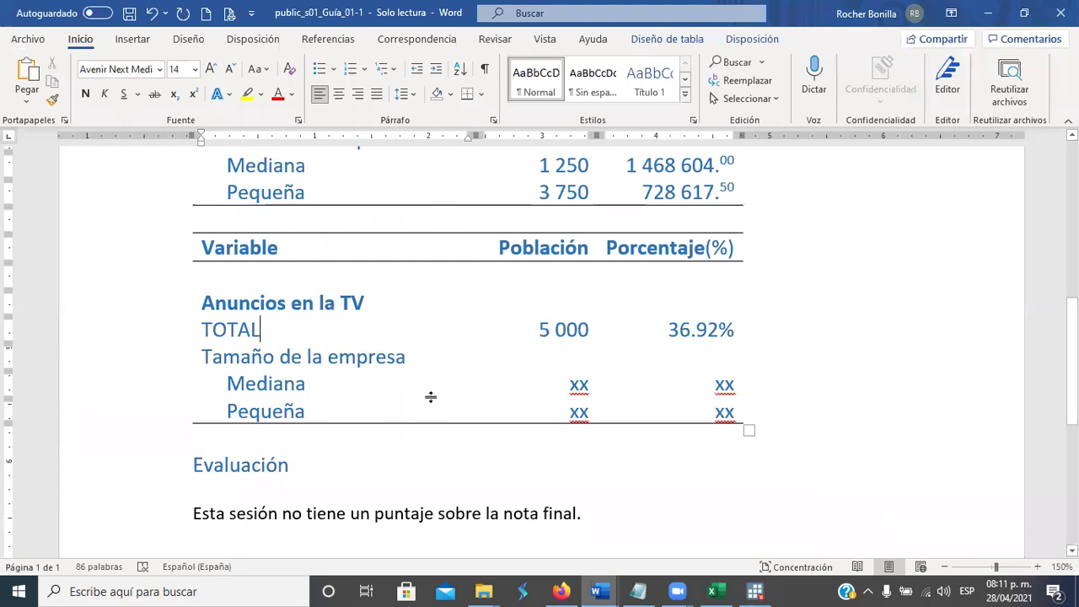
double_click(579, 384)
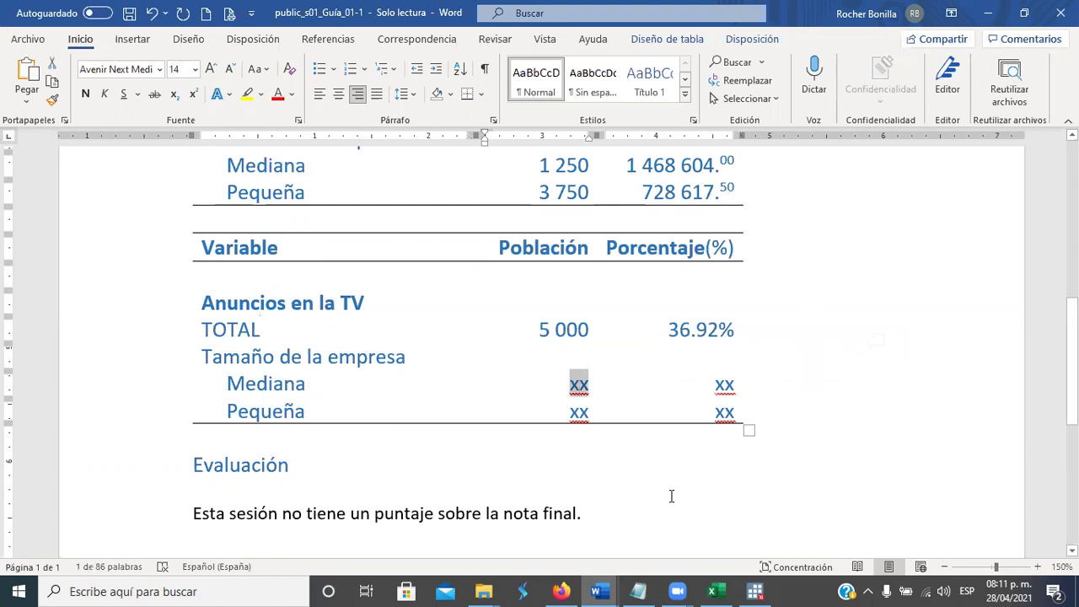
key("alt+Tab")
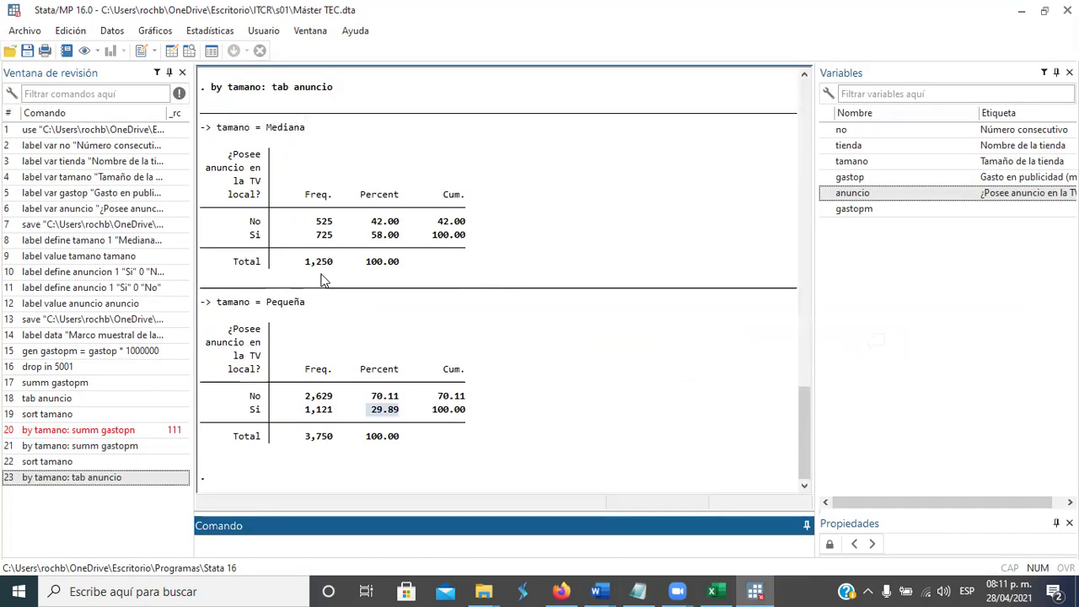
key("alt+Tab")
type("1250")
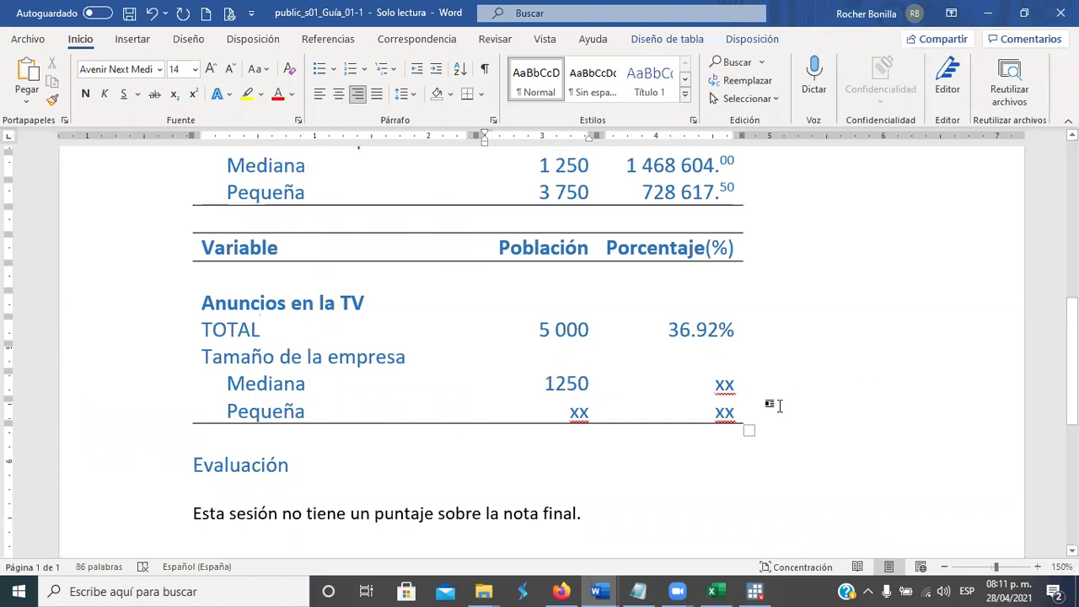
Enter 3750 as the Pequeña Población under Anuncios en la TV.
left_click_drag(559, 409, 600, 413)
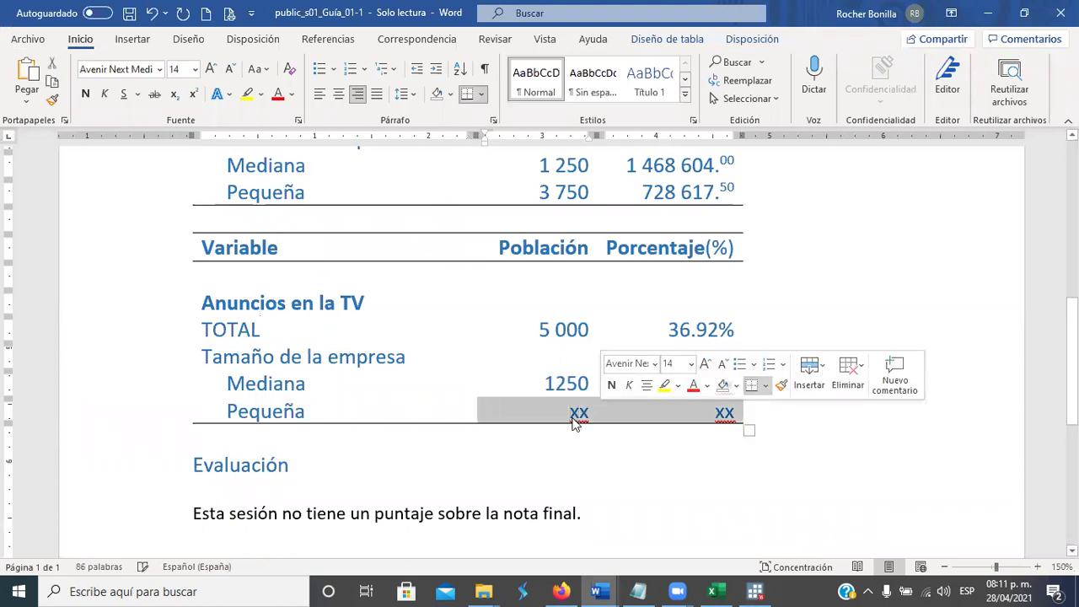
left_click(573, 422)
double_click(576, 415)
type("3")
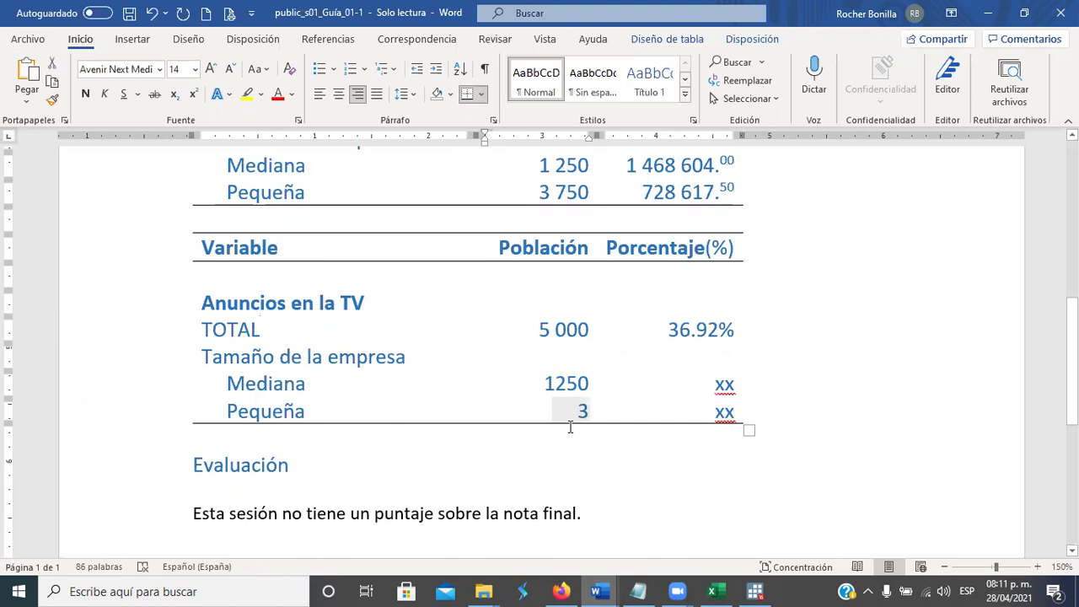
type("750")
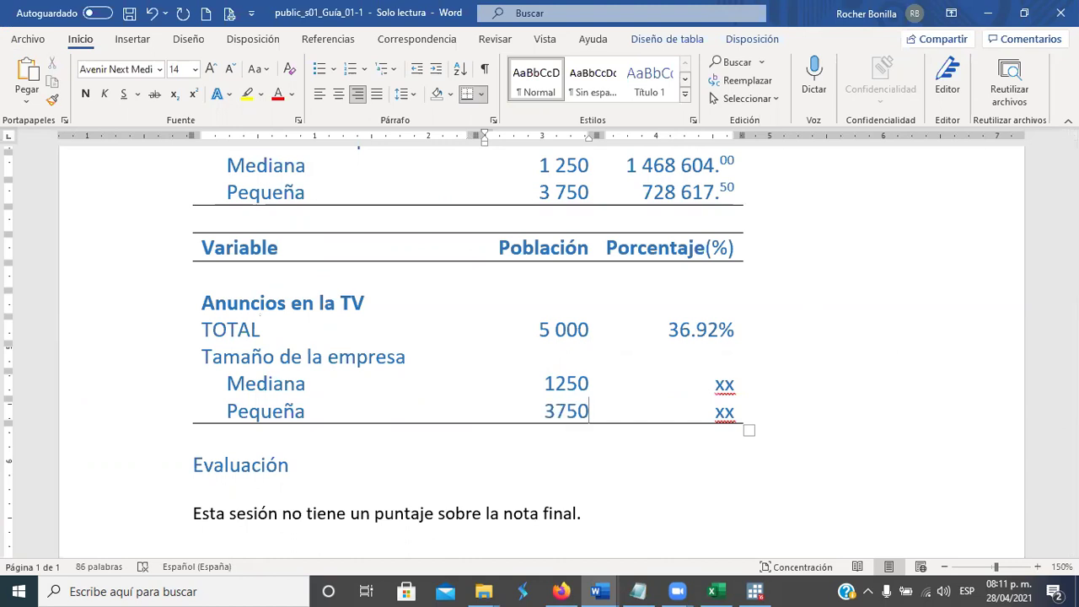
Insert a thousands space in the Mediana and Pequeña Población values under Anuncios en la TV, giving 1 250 and 3 750.
key("Left")
key("Left")
key("Left")
key("Up")
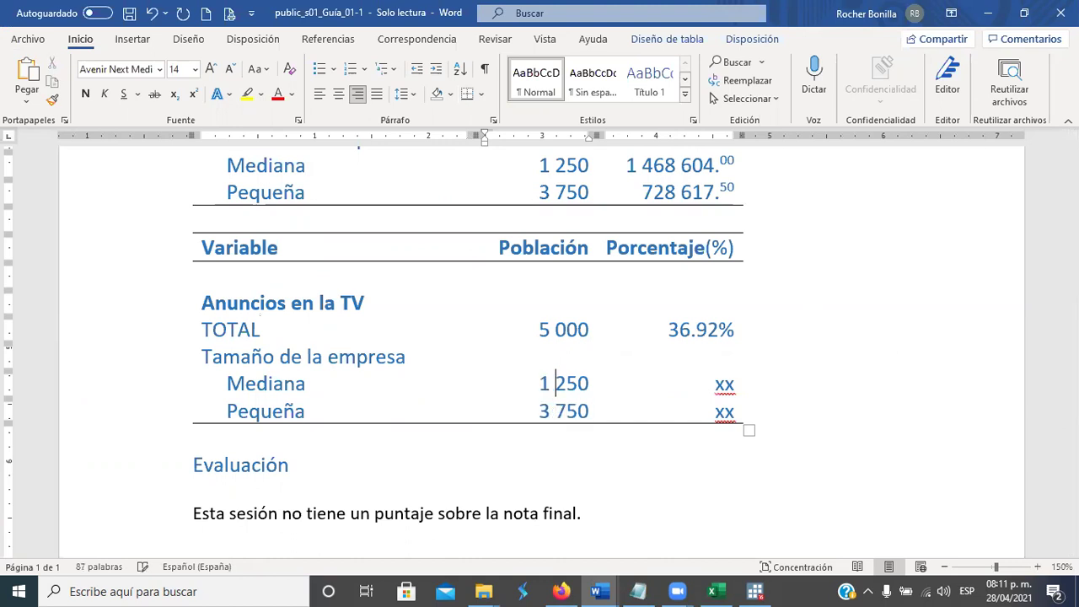
Copy the Mediana Si percentage from Stata into the Mediana Porcentaje cell of Guía 01 as 58.00%.
double_click(725, 385)
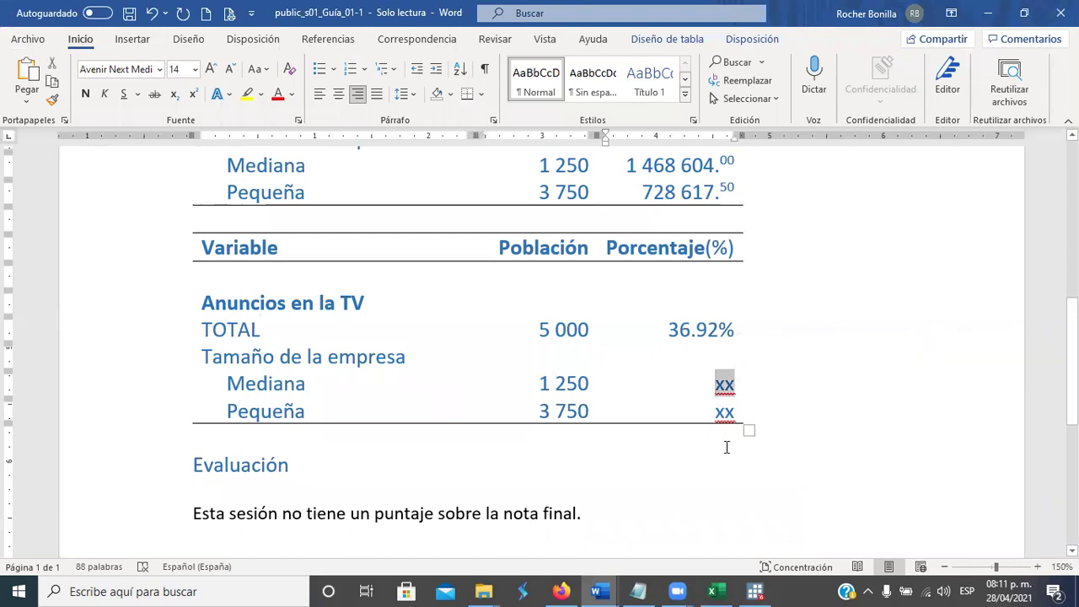
key("alt+Tab")
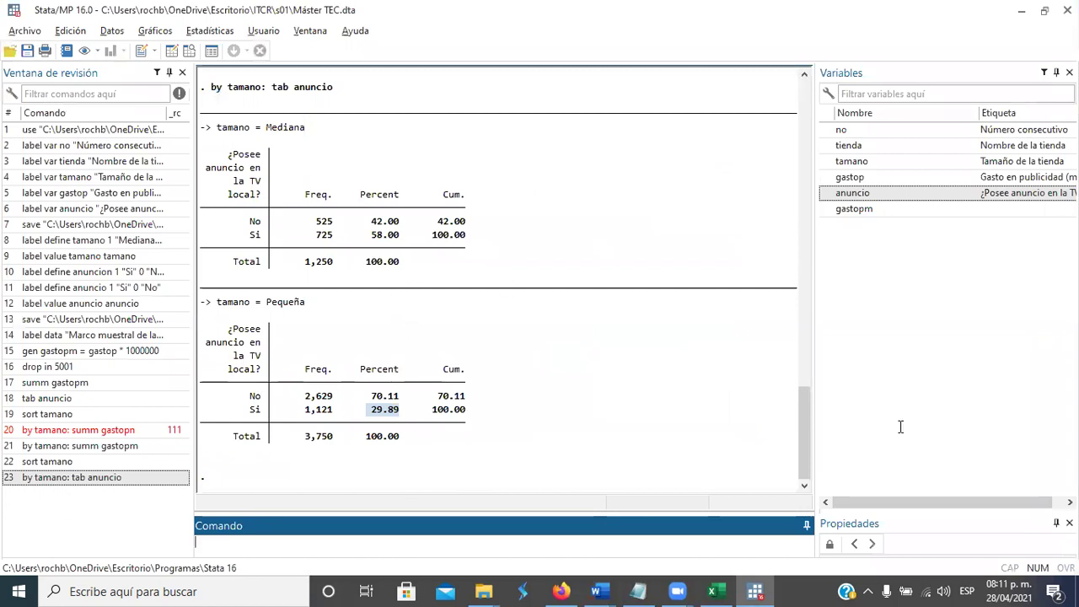
key("alt+Tab")
type("58.00")
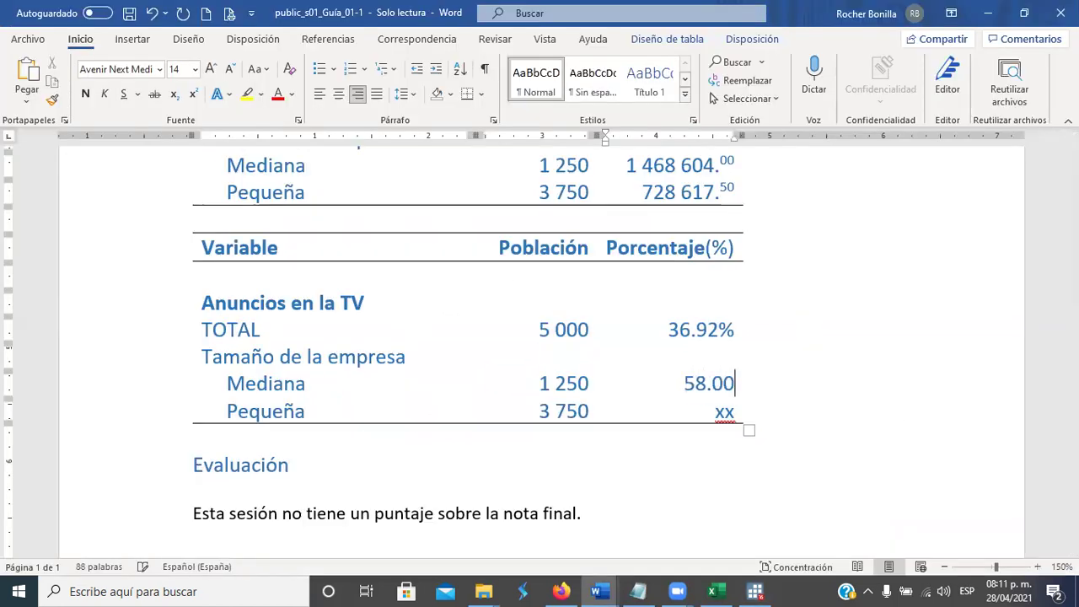
type("%")
key("Down")
key("alt+Tab")
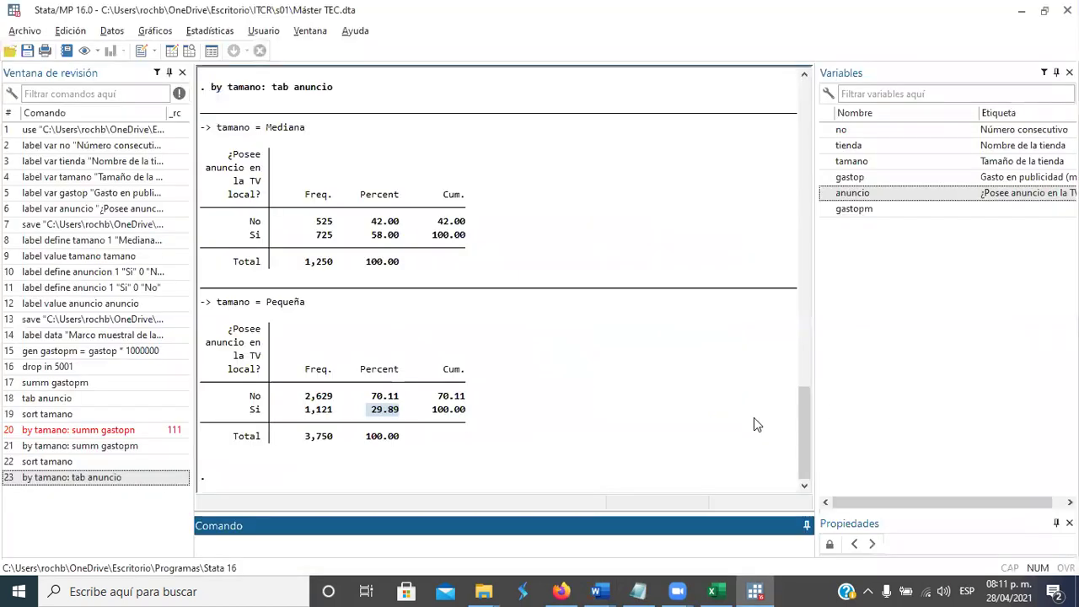
key("alt+Tab")
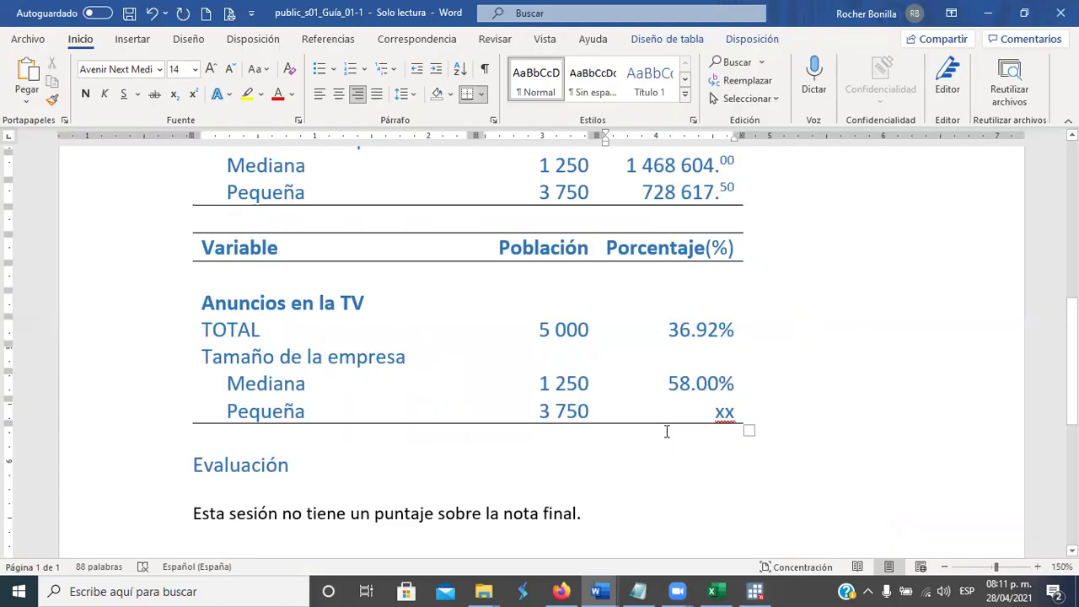
key("Down")
type("0")
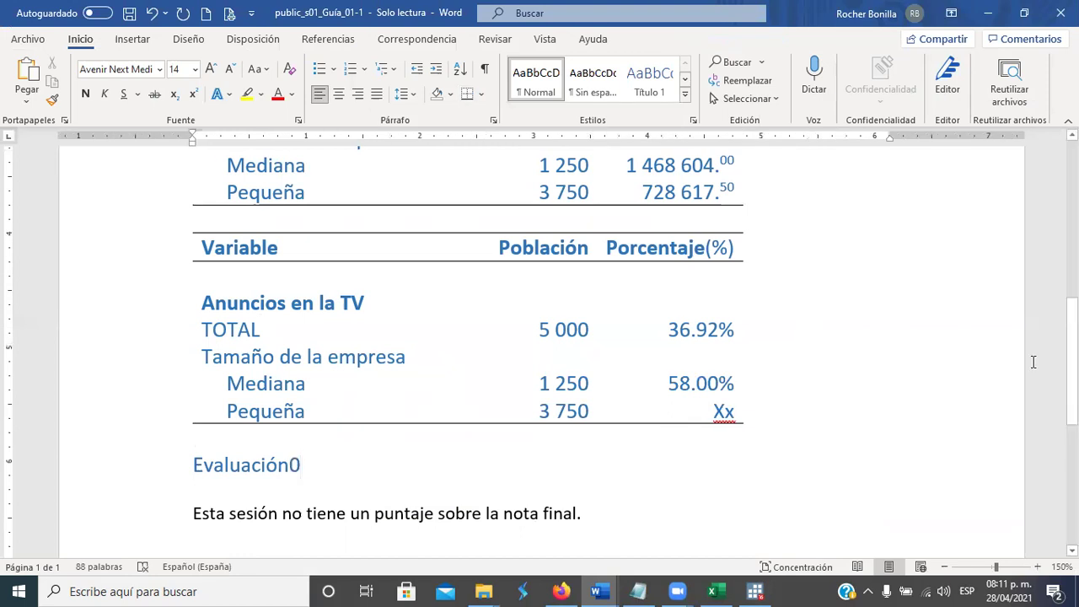
left_click(148, 19)
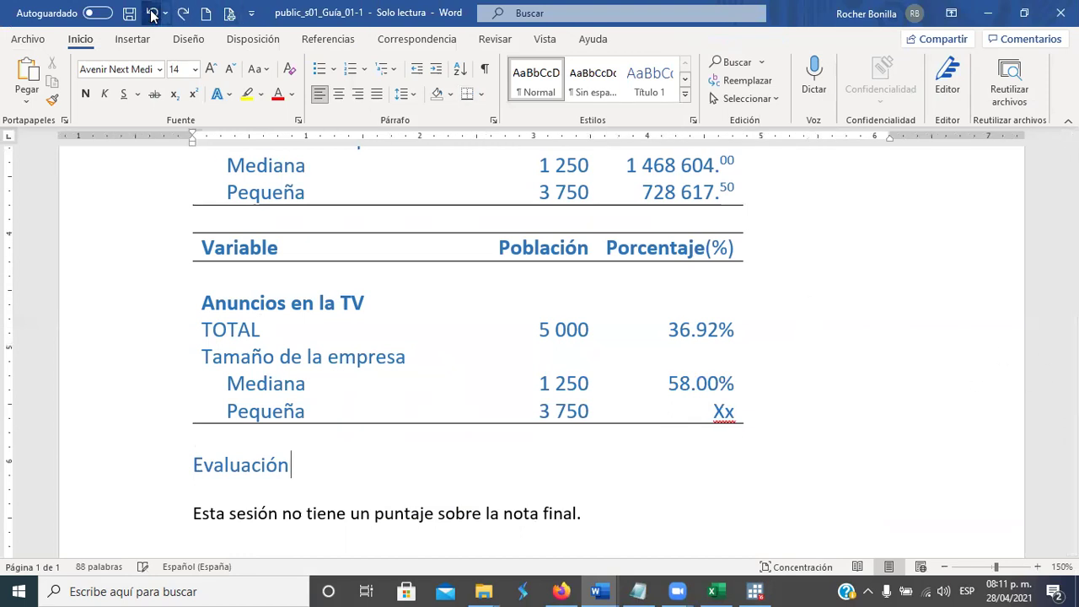
Replace the Pequeña Porcentaje placeholder with the Pequeña Si percentage from Stata, written as 29.89%.
double_click(736, 414)
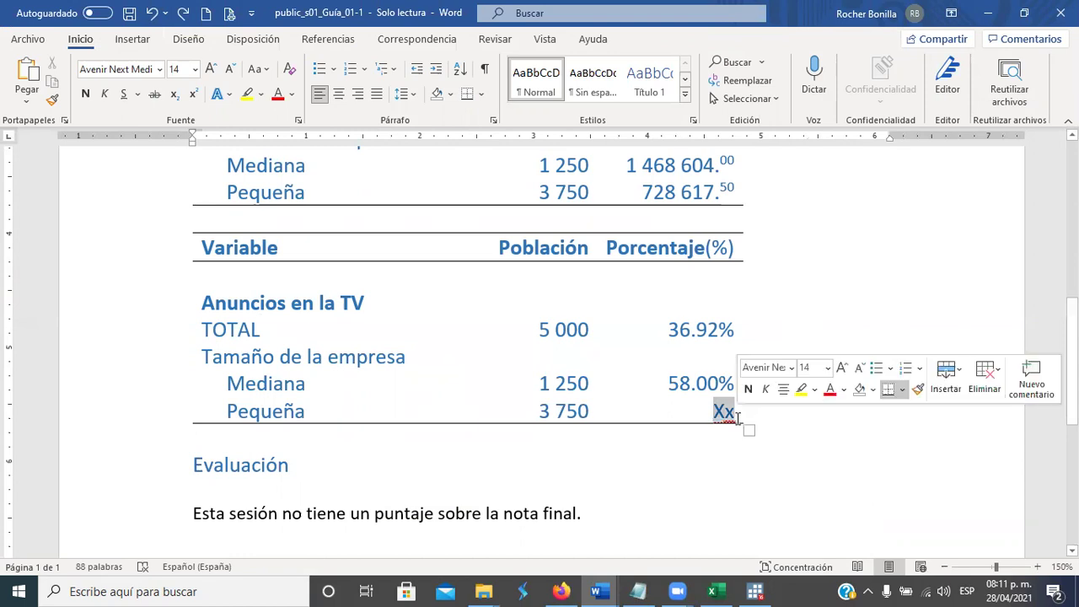
type("29.")
key("alt+Tab")
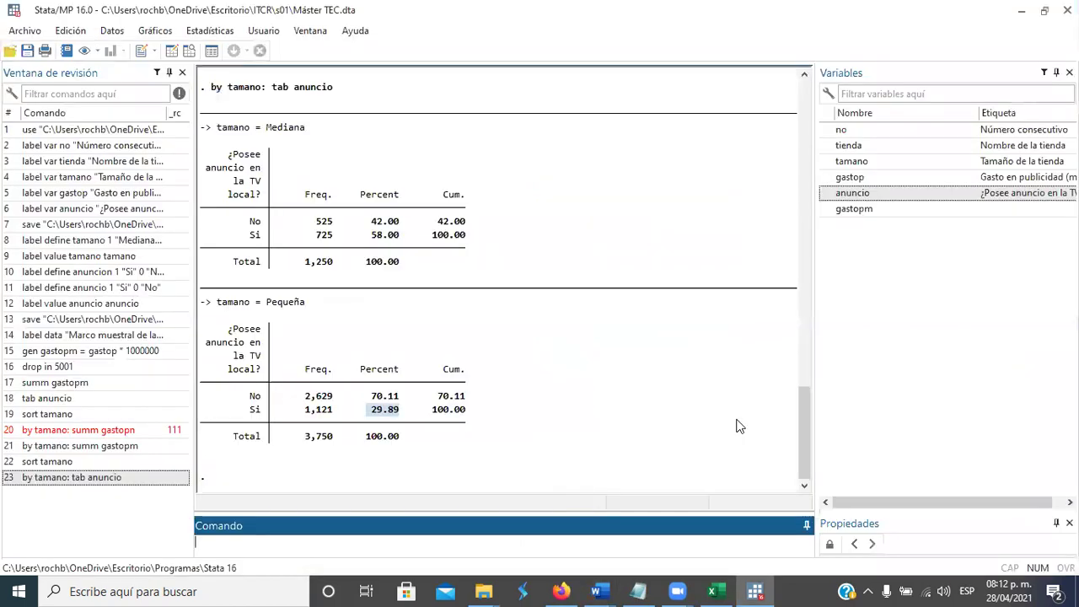
key("alt+Tab")
type("89")
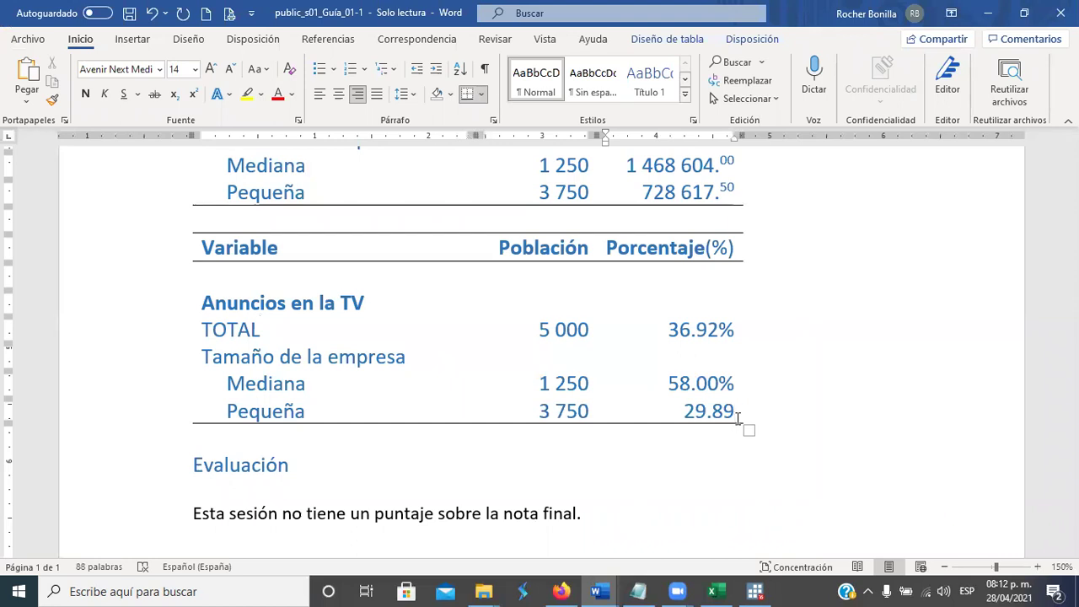
type("%")
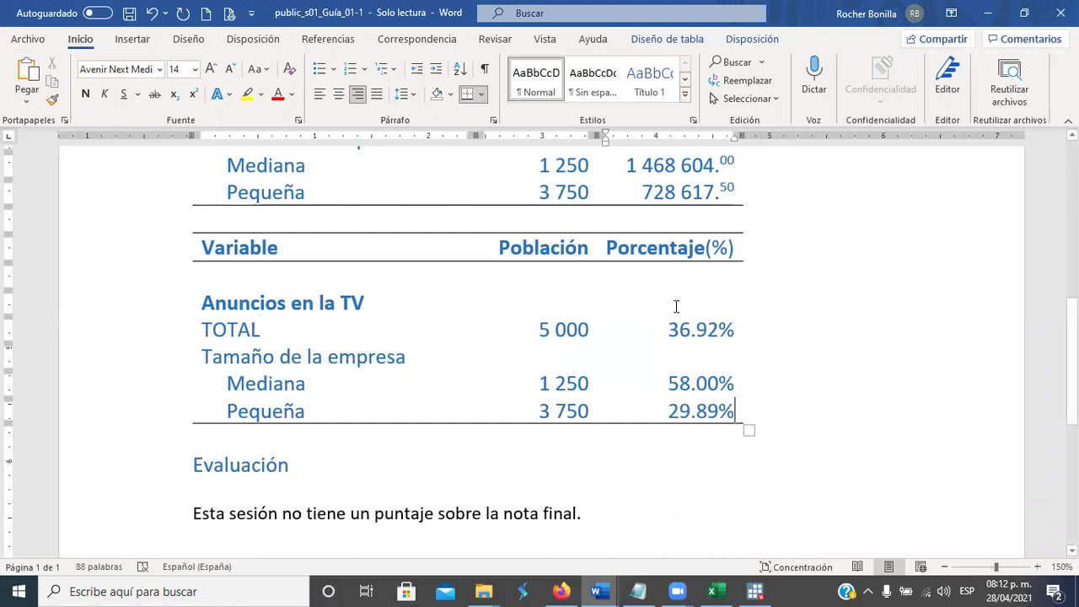
Switch to Stata and save the dataset, replacing the existing Máster TEC.dta file.
scroll(650, 336, "up", 5)
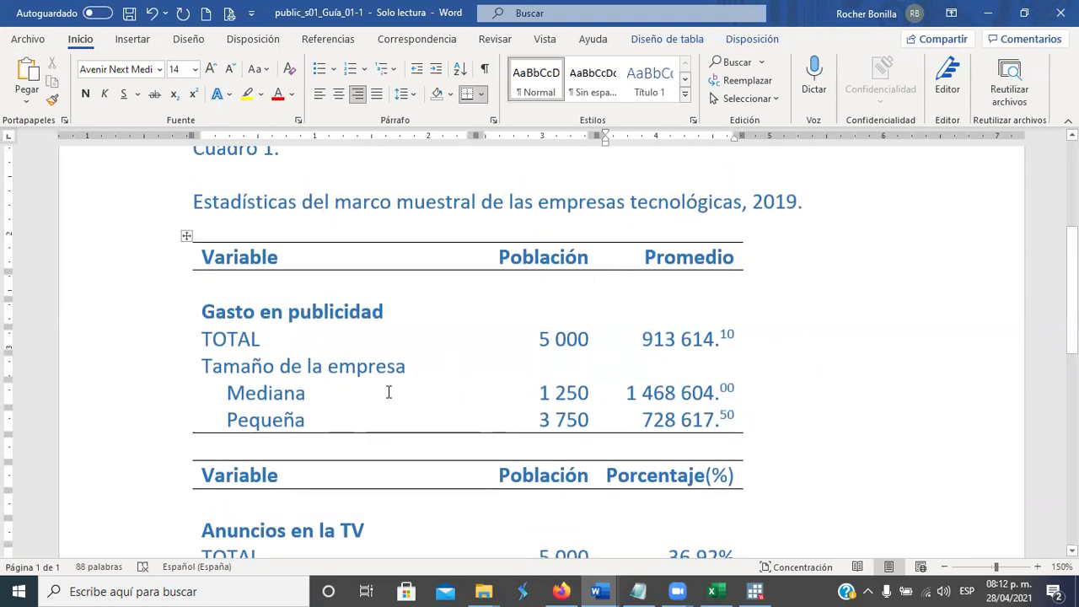
key("alt+Tab")
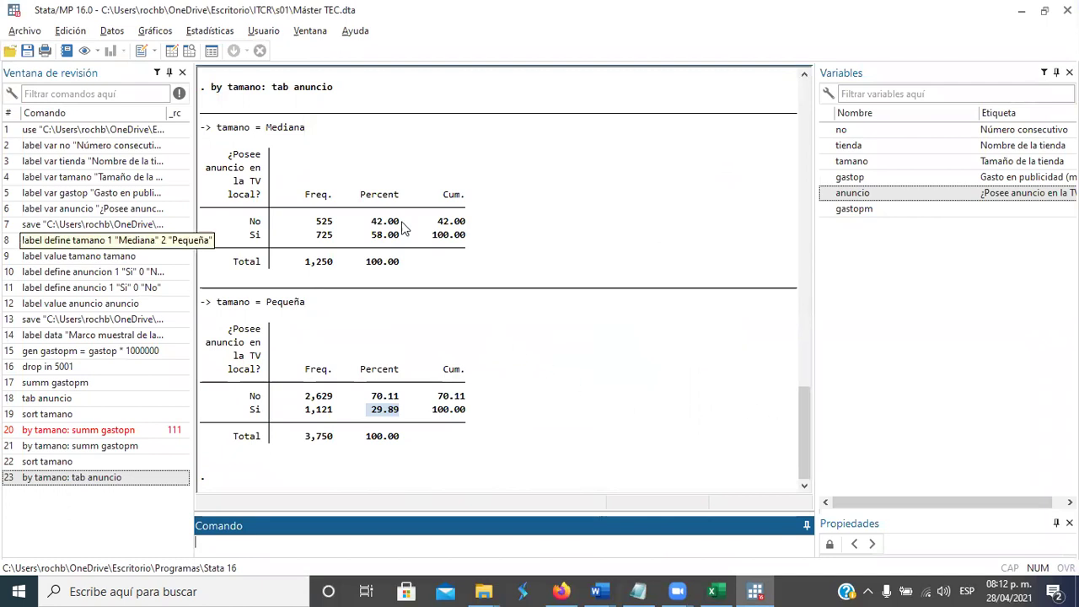
left_click(26, 52)
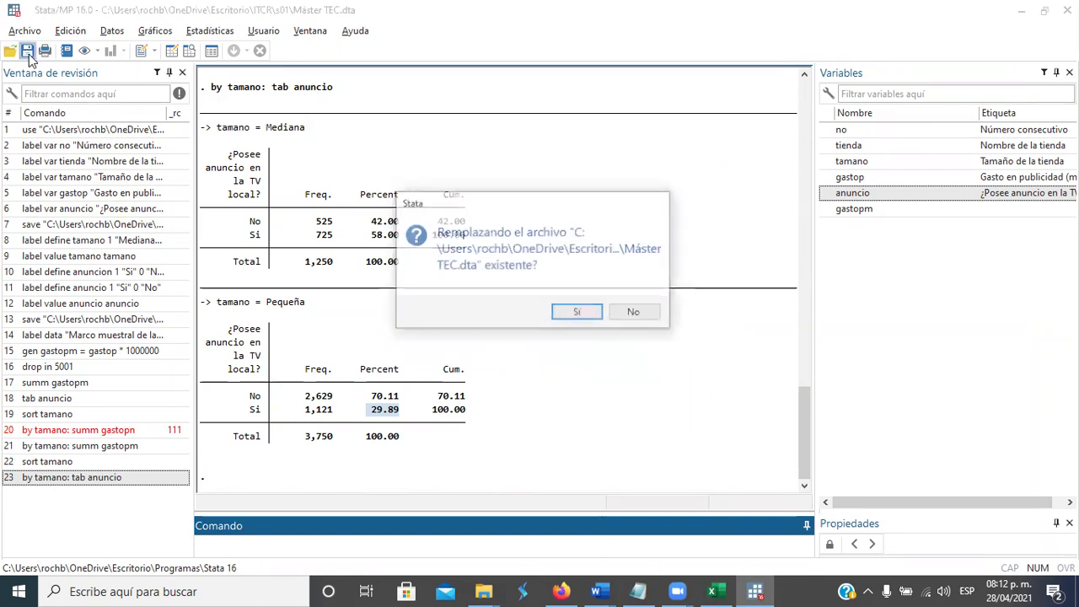
left_click(582, 313)
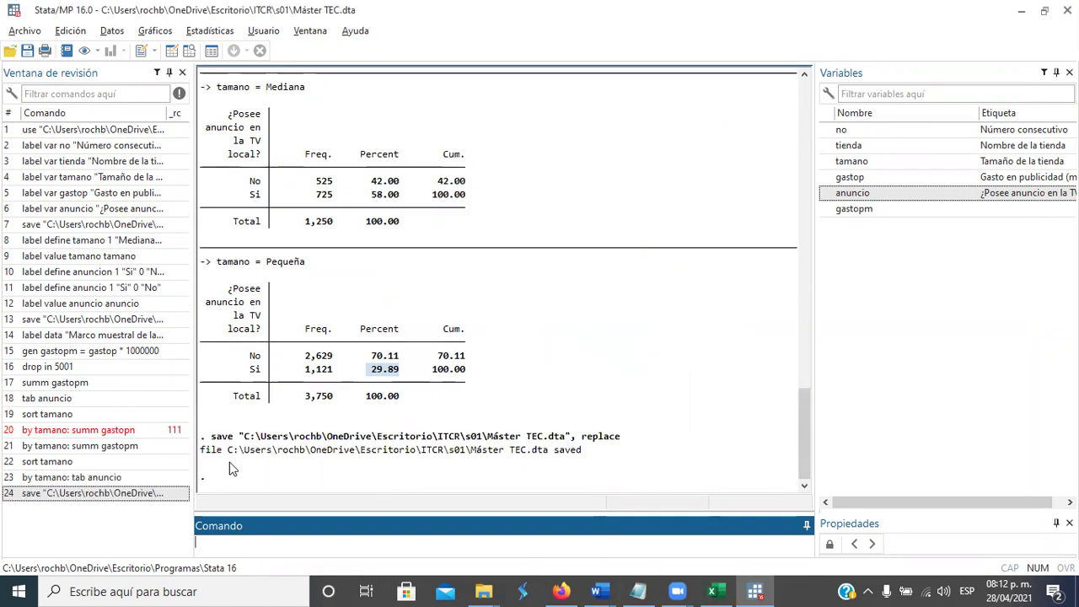